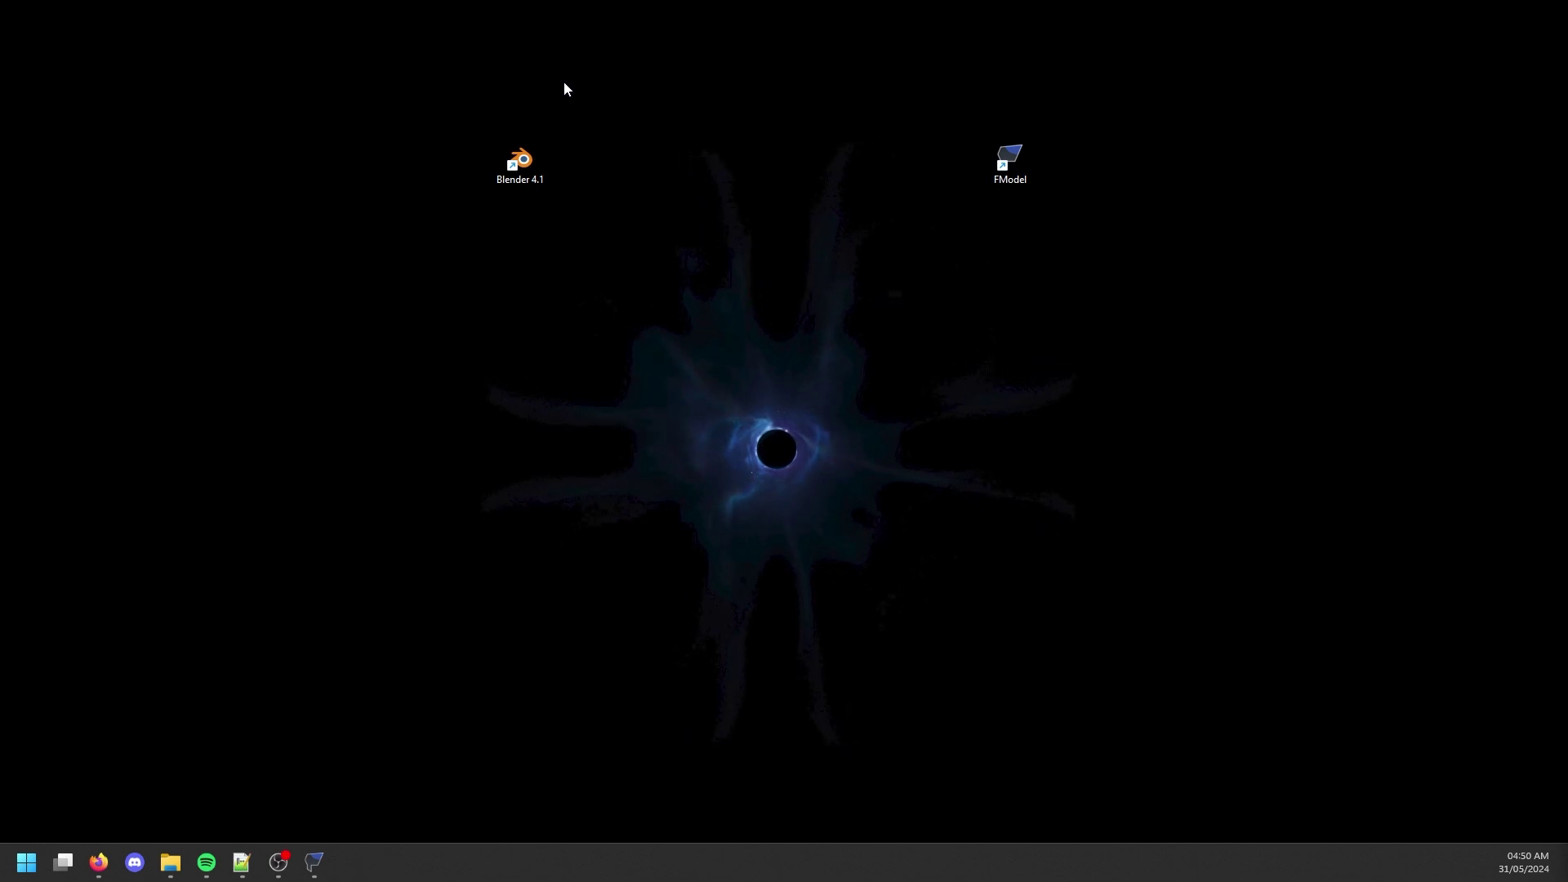
Download the halfuwu/UEFormat repository from GitHub as a ZIP and return to the desktop.
{"action": "left_click_drag", "start_coordinate": [808, 260], "coordinate": [769, 41]}
{"action": "left_click_drag", "start_coordinate": [1215, 155], "coordinate": [1348, 155]}
{"action": "left_click_drag", "start_coordinate": [954, 38], "coordinate": [913, 44]}
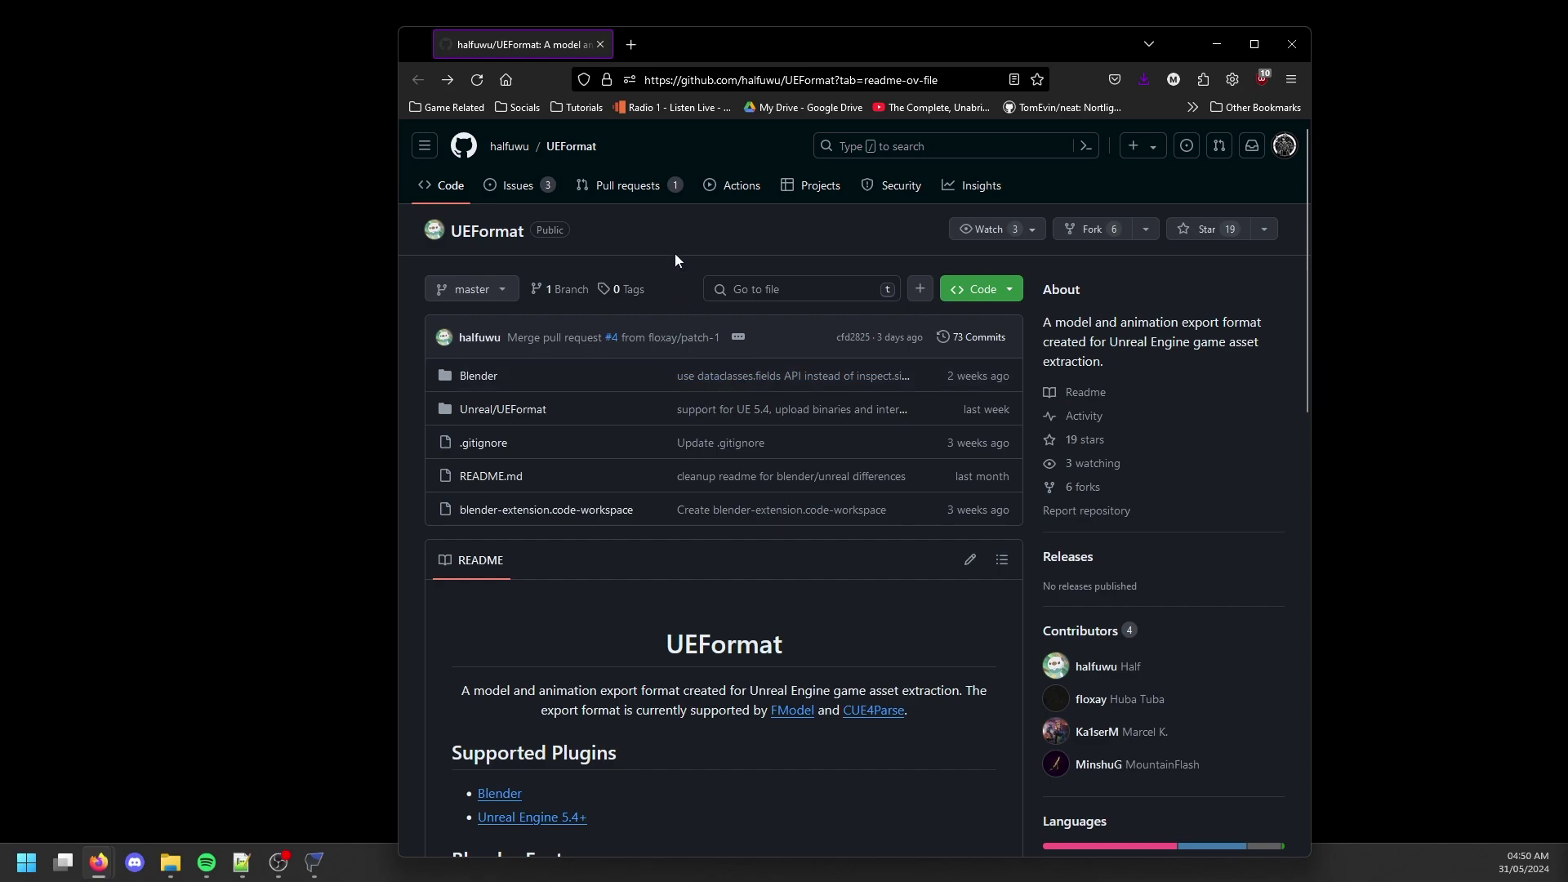
{"action": "left_click", "coordinate": [982, 289]}
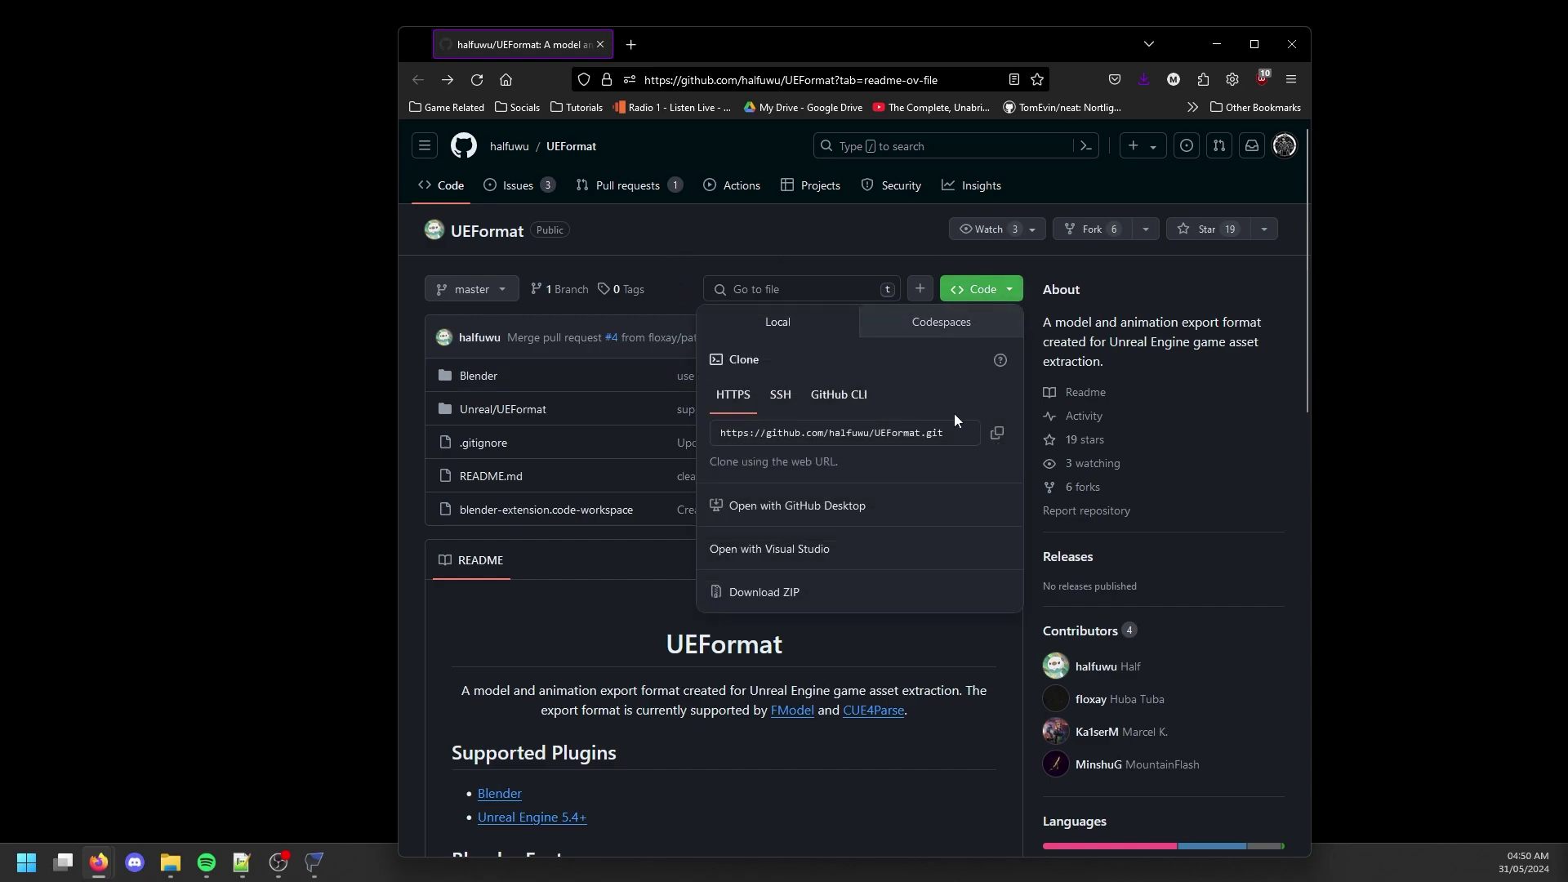
{"action": "left_click", "coordinate": [764, 592]}
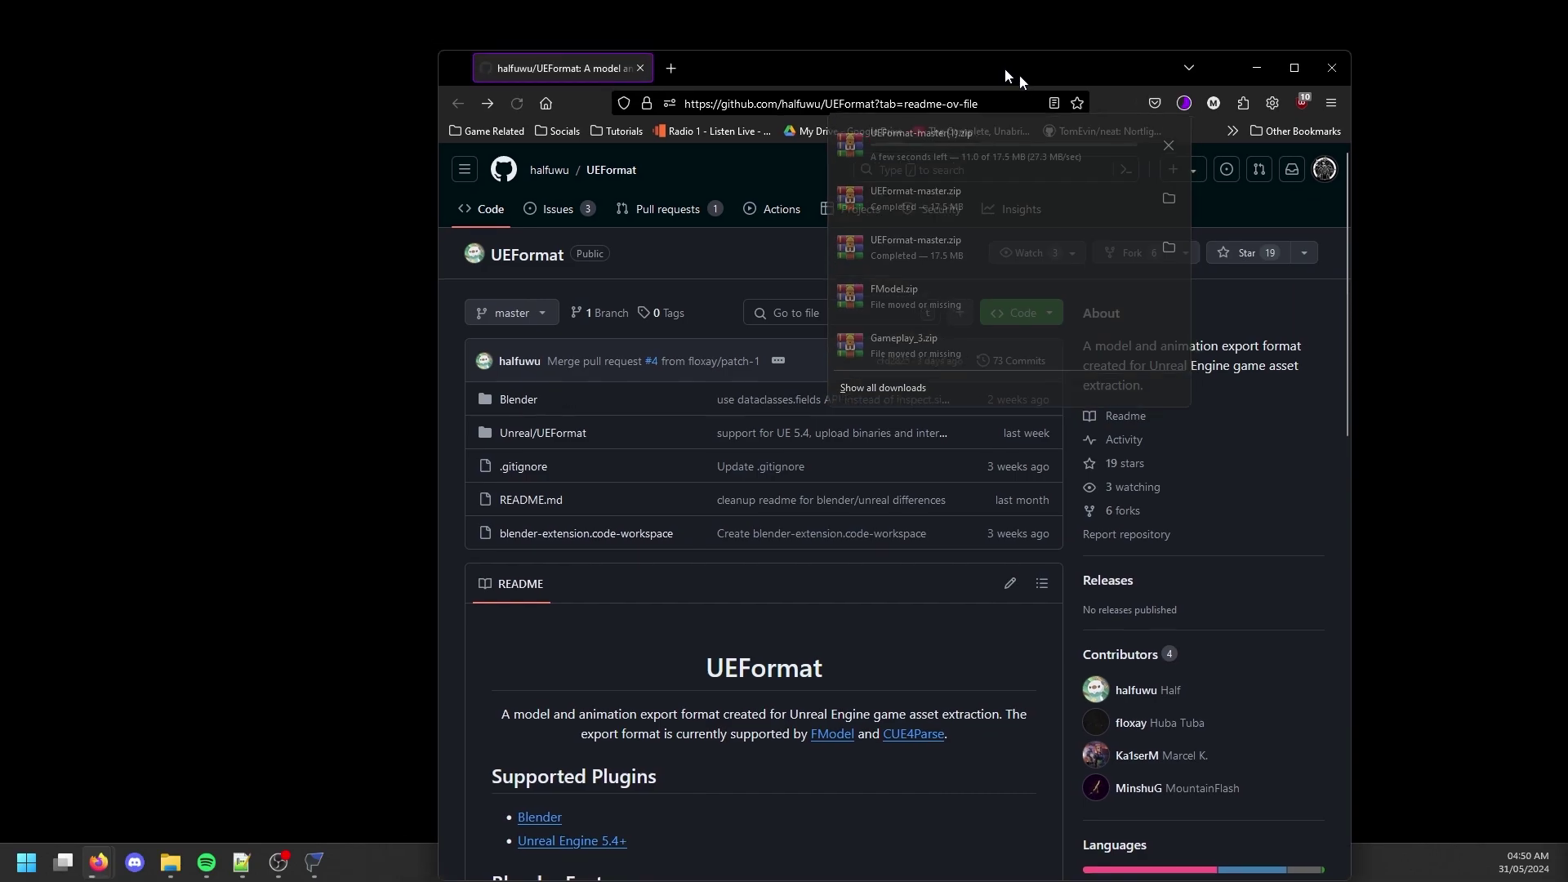
{"action": "key", "text": "super+d"}
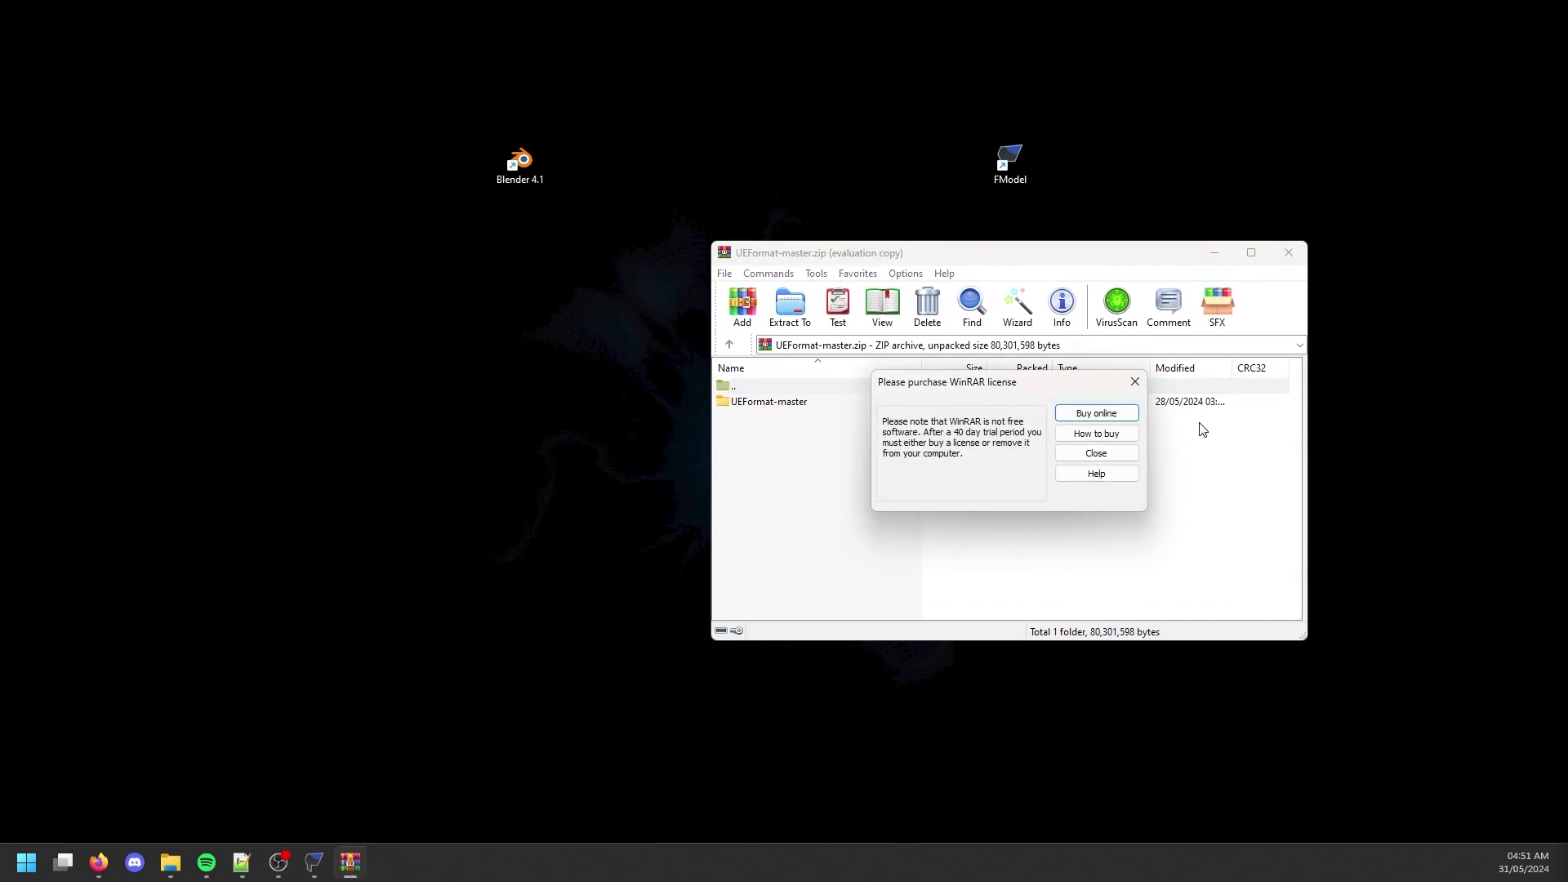
Extract the Blender folder inside UEFormat-master from UEFormat-master.zip to the desktop and close the archive.
{"action": "left_click", "coordinate": [1134, 381]}
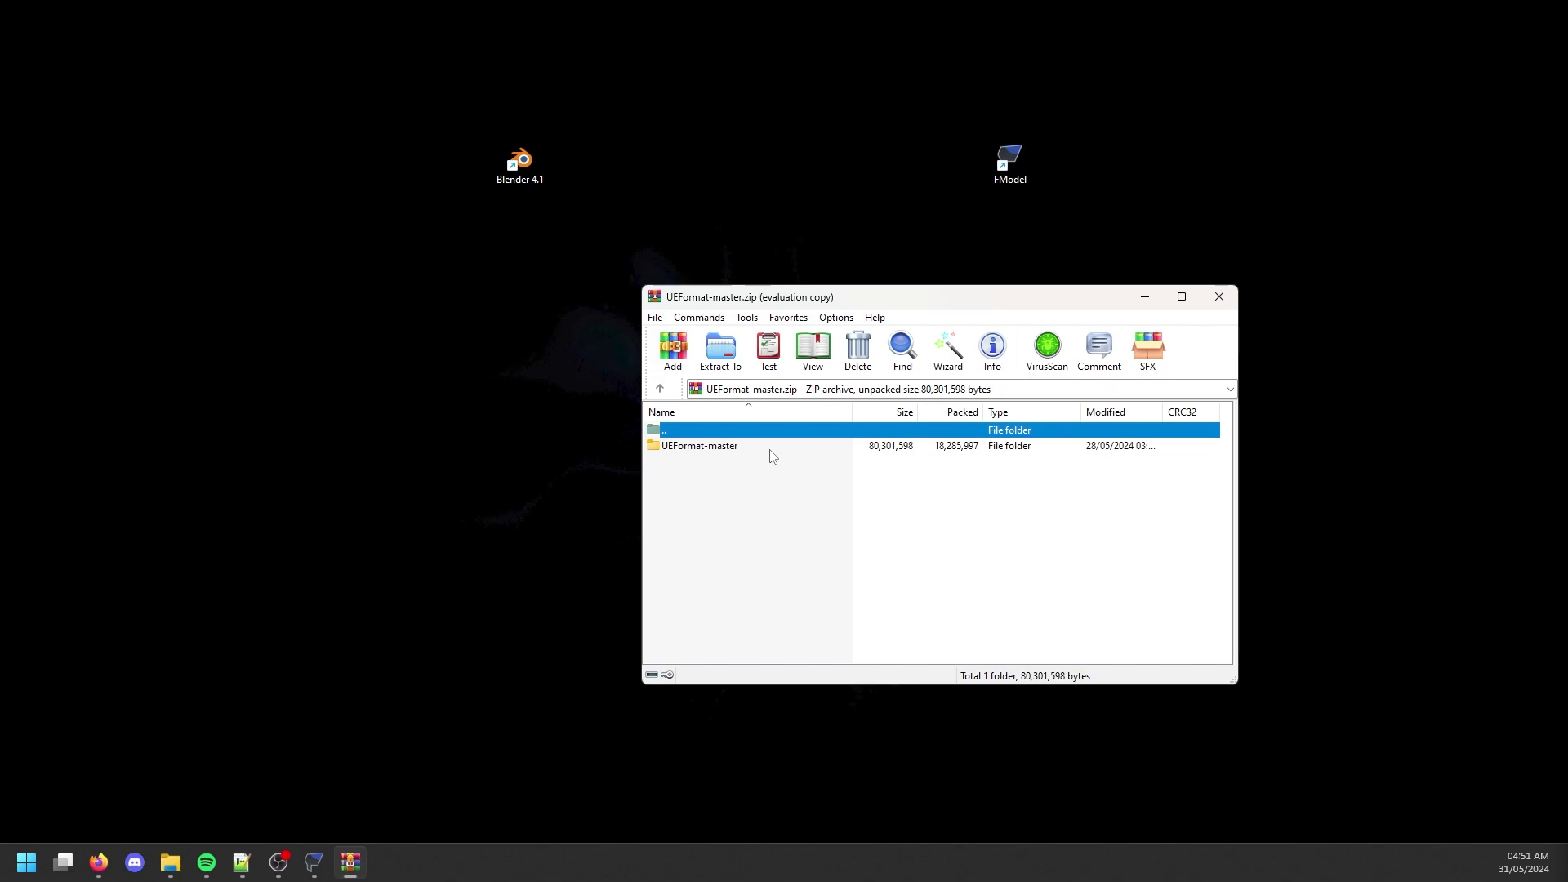
{"action": "double_click", "coordinate": [739, 447]}
{"action": "left_click_drag", "start_coordinate": [732, 446], "coordinate": [747, 151]}
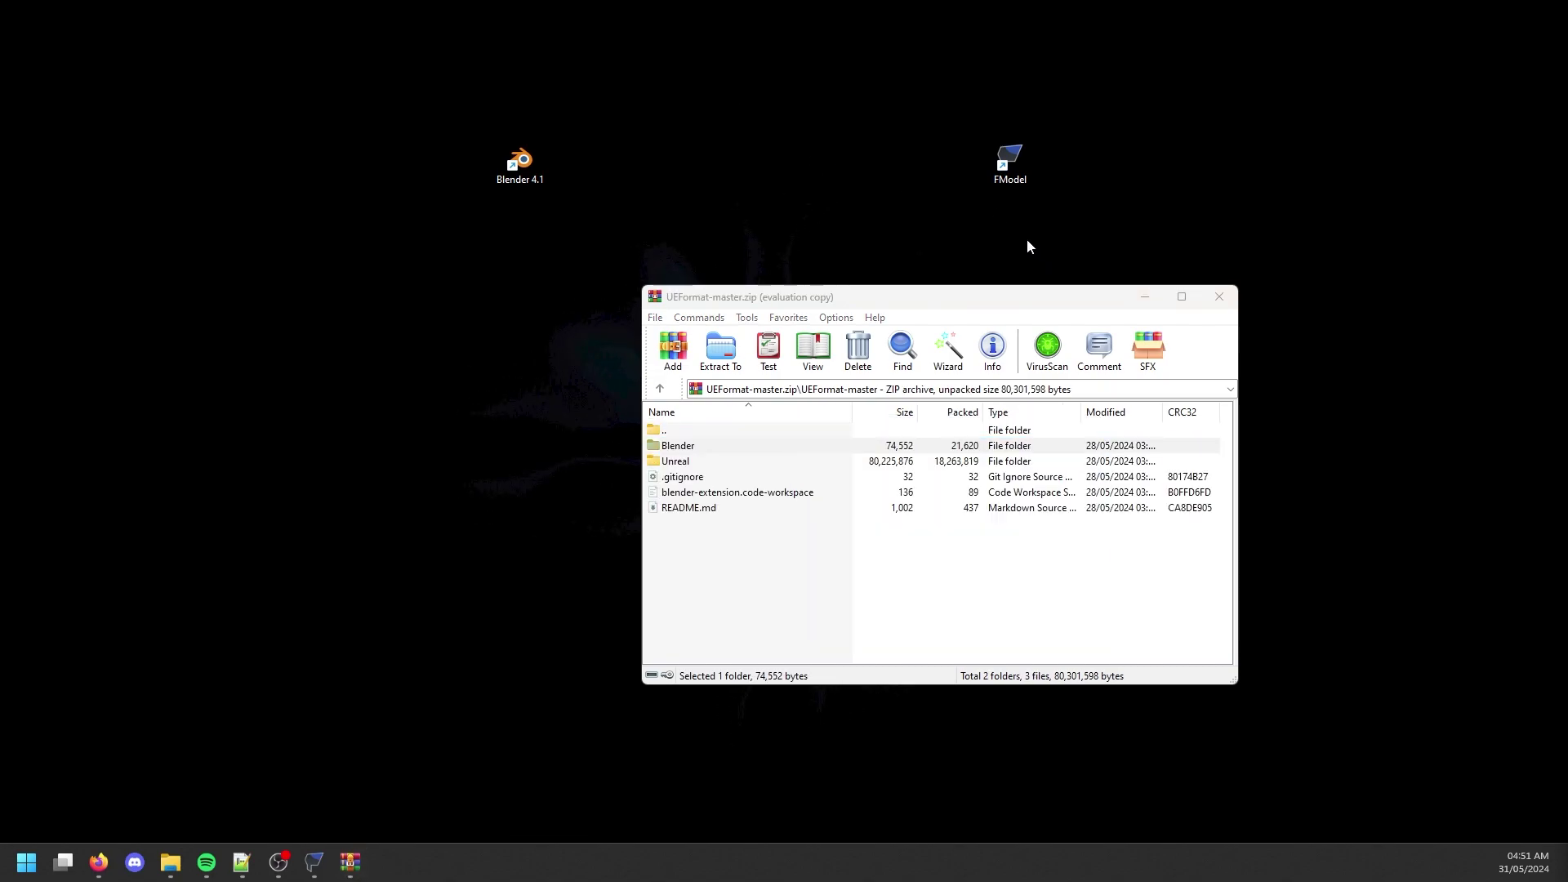
{"action": "left_click", "coordinate": [1219, 296]}
Open Blender 4.1's scripts\addons folder, starting from %appdata% and going through Blender Foundation.
{"action": "key", "text": "super"}
{"action": "type", "text": "%appdata%"}
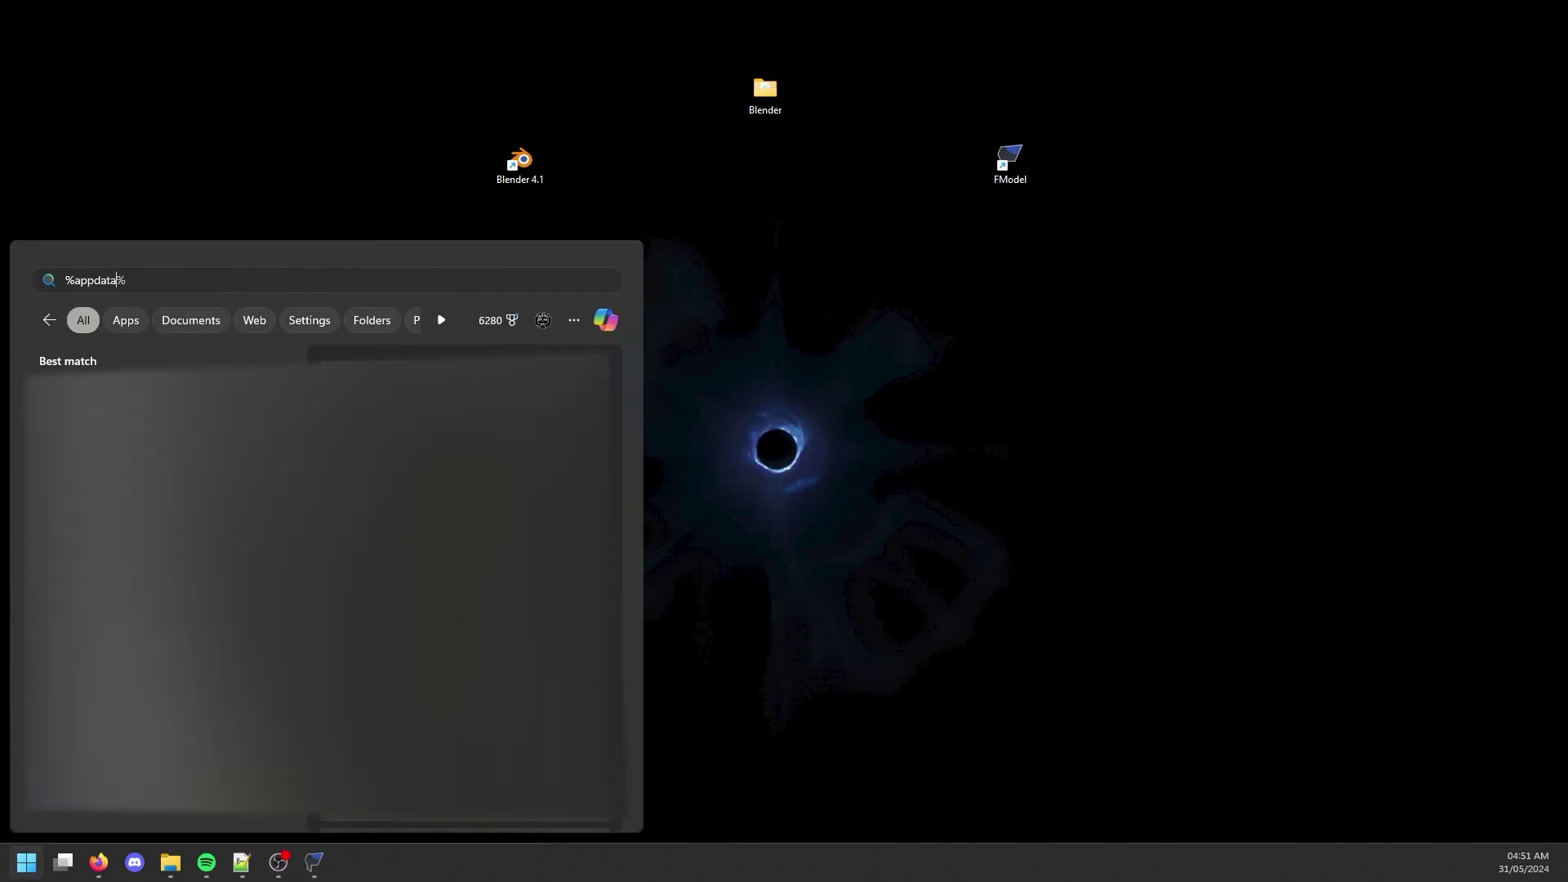
{"action": "key", "text": "Return"}
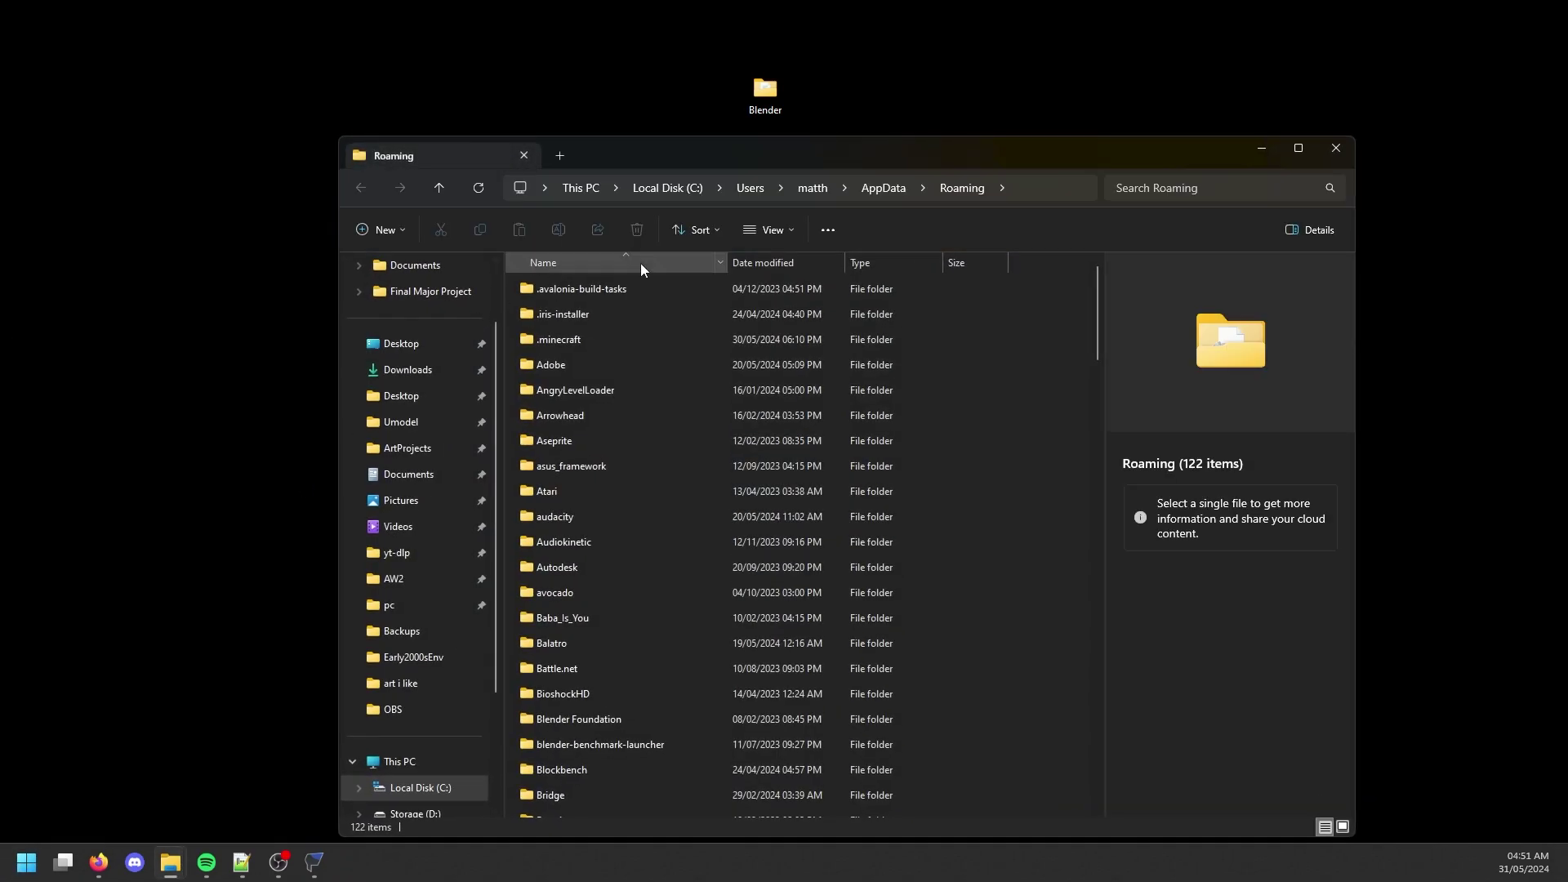
{"action": "left_click", "coordinate": [641, 719]}
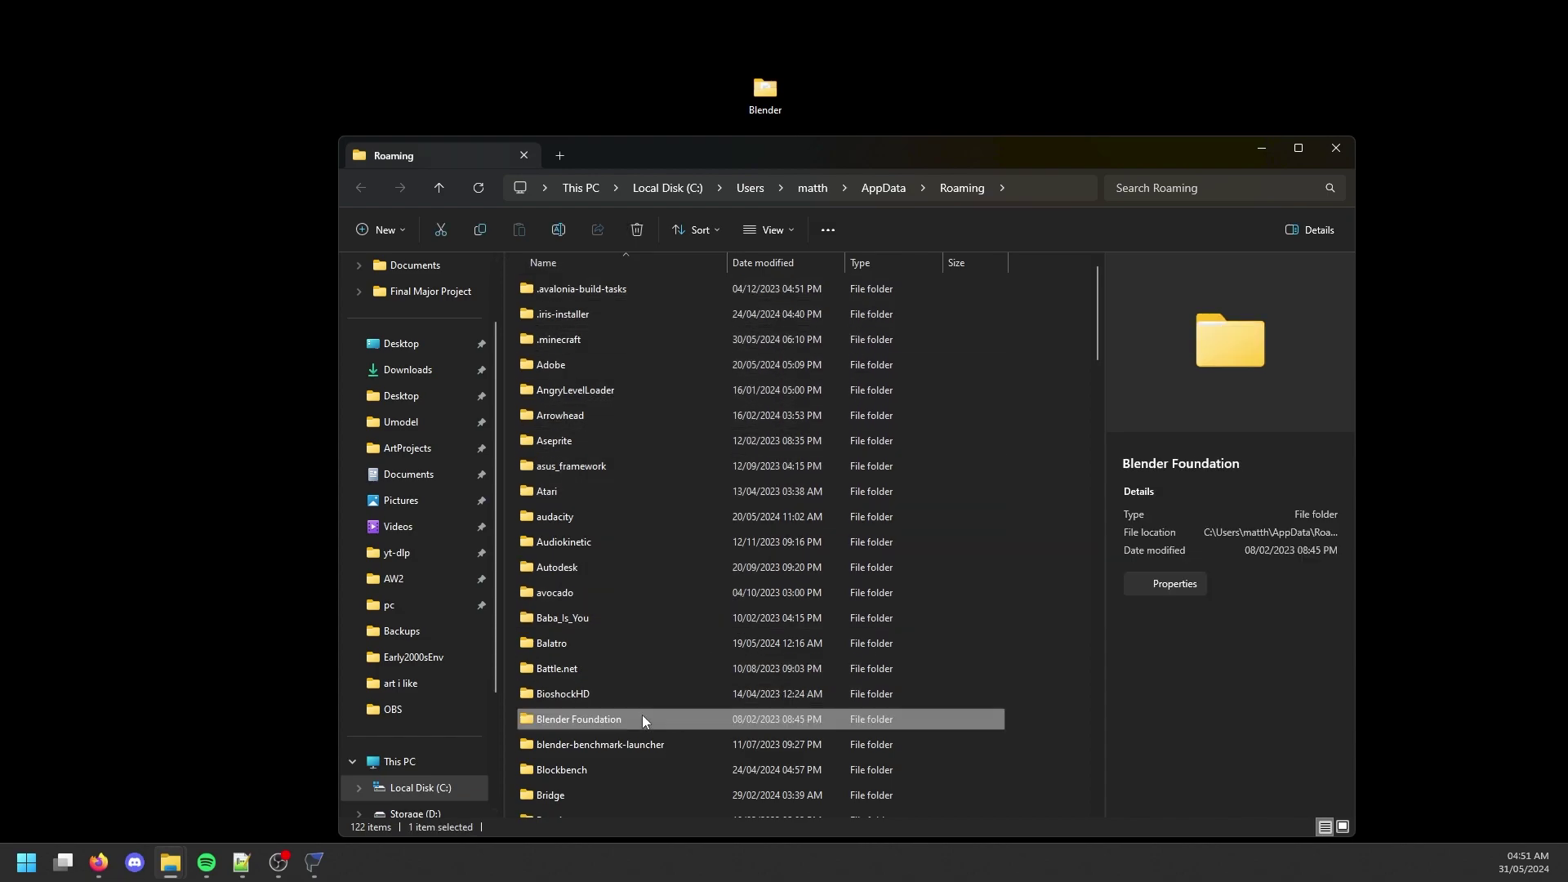
{"action": "double_click", "coordinate": [641, 718]}
{"action": "double_click", "coordinate": [621, 289]}
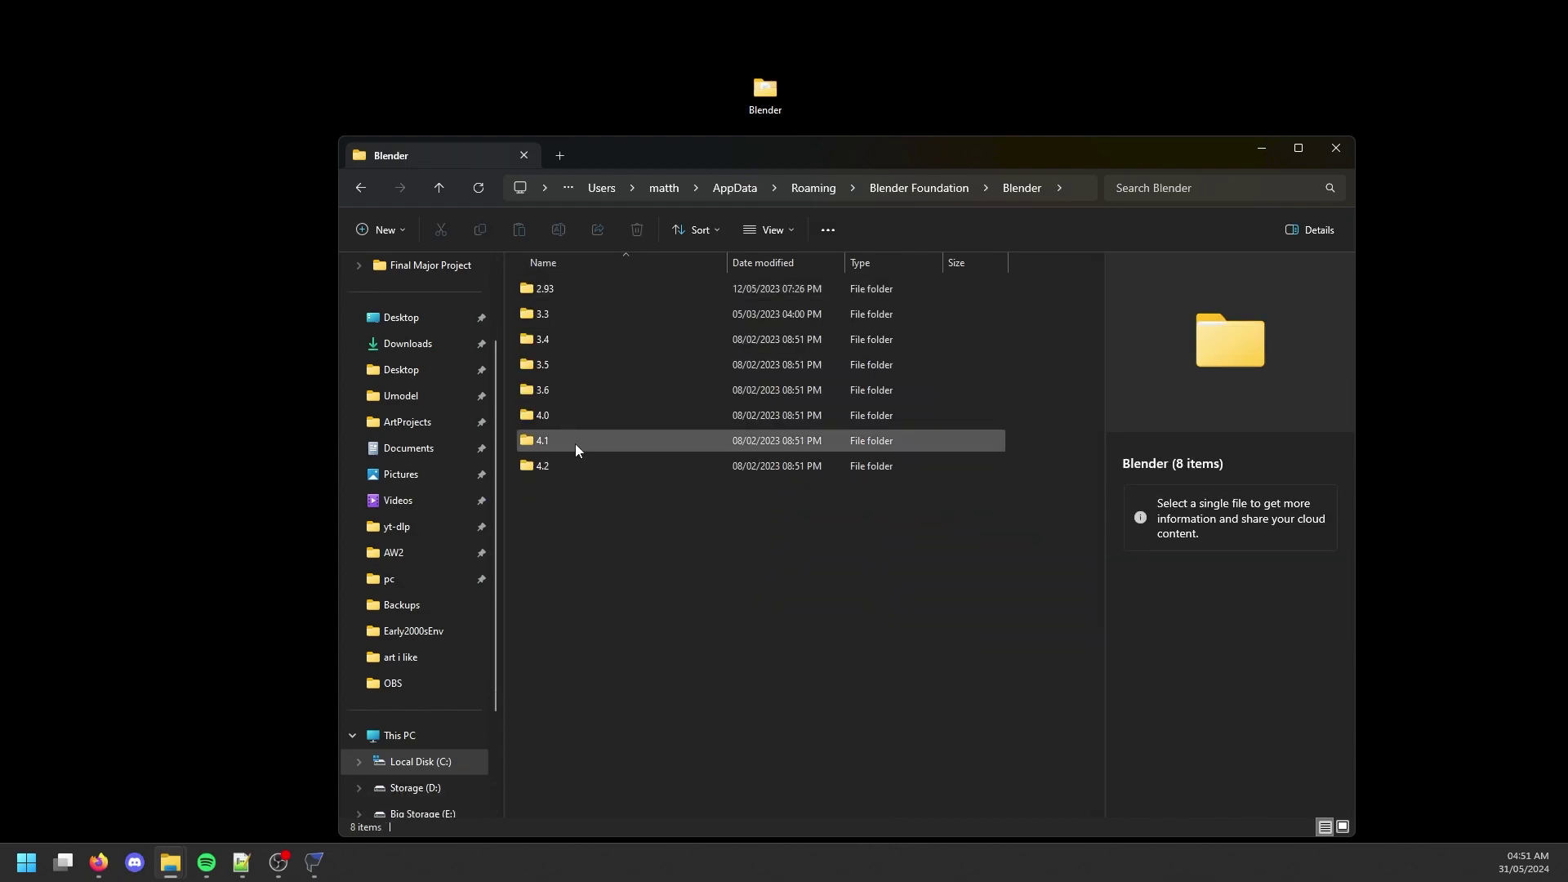
{"action": "double_click", "coordinate": [575, 443]}
{"action": "double_click", "coordinate": [605, 309]}
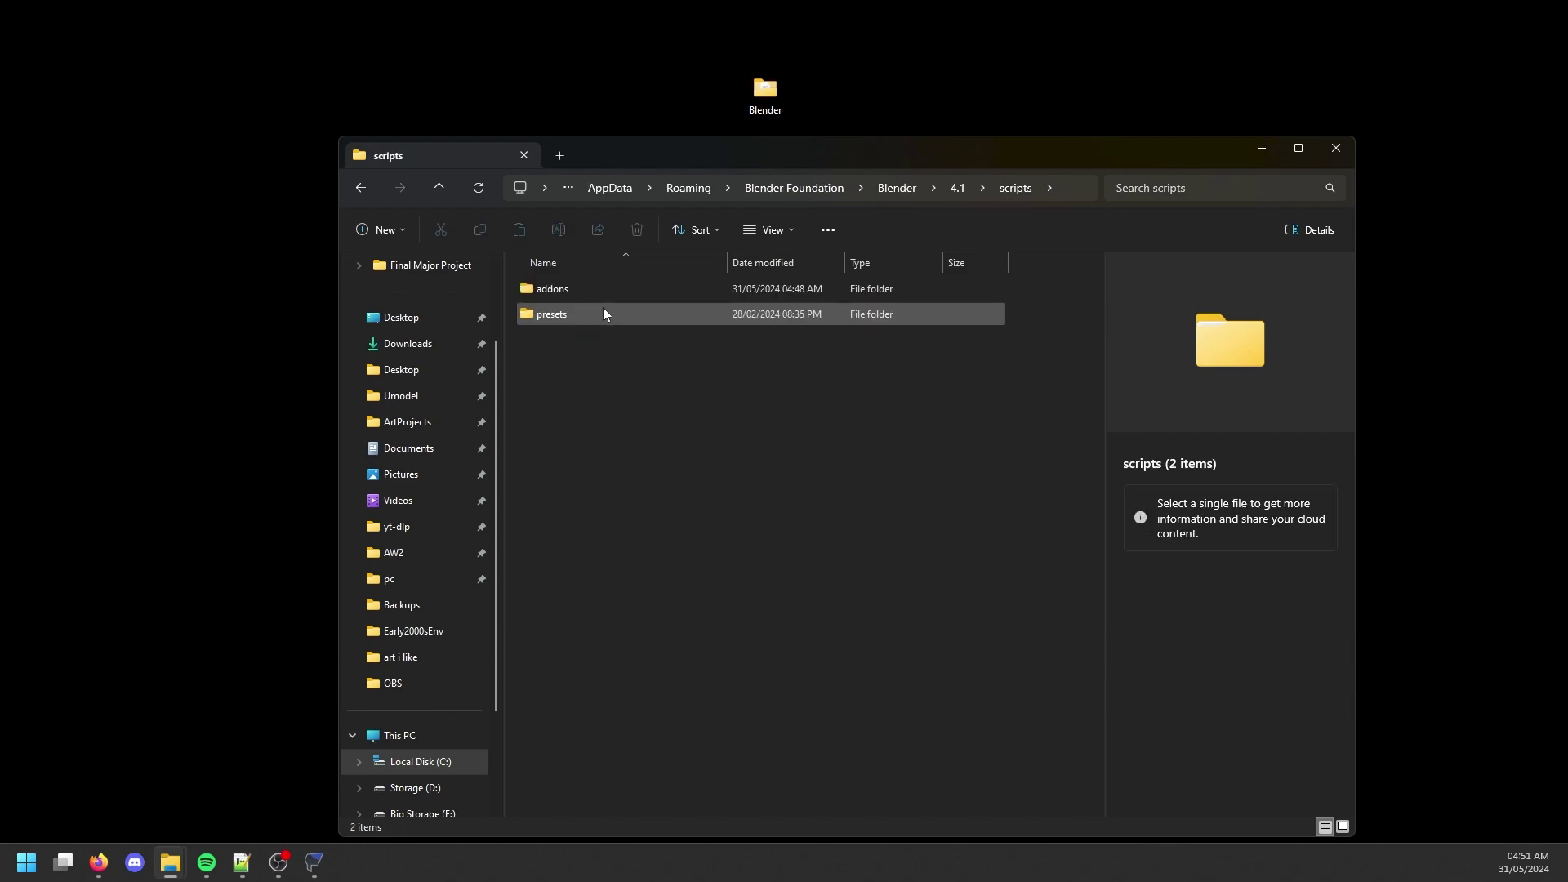
{"action": "double_click", "coordinate": [603, 291]}
Move the io_scene_ueformat folder from the desktop's Blender folder into the addons folder and close both folder windows.
{"action": "double_click", "coordinate": [766, 104]}
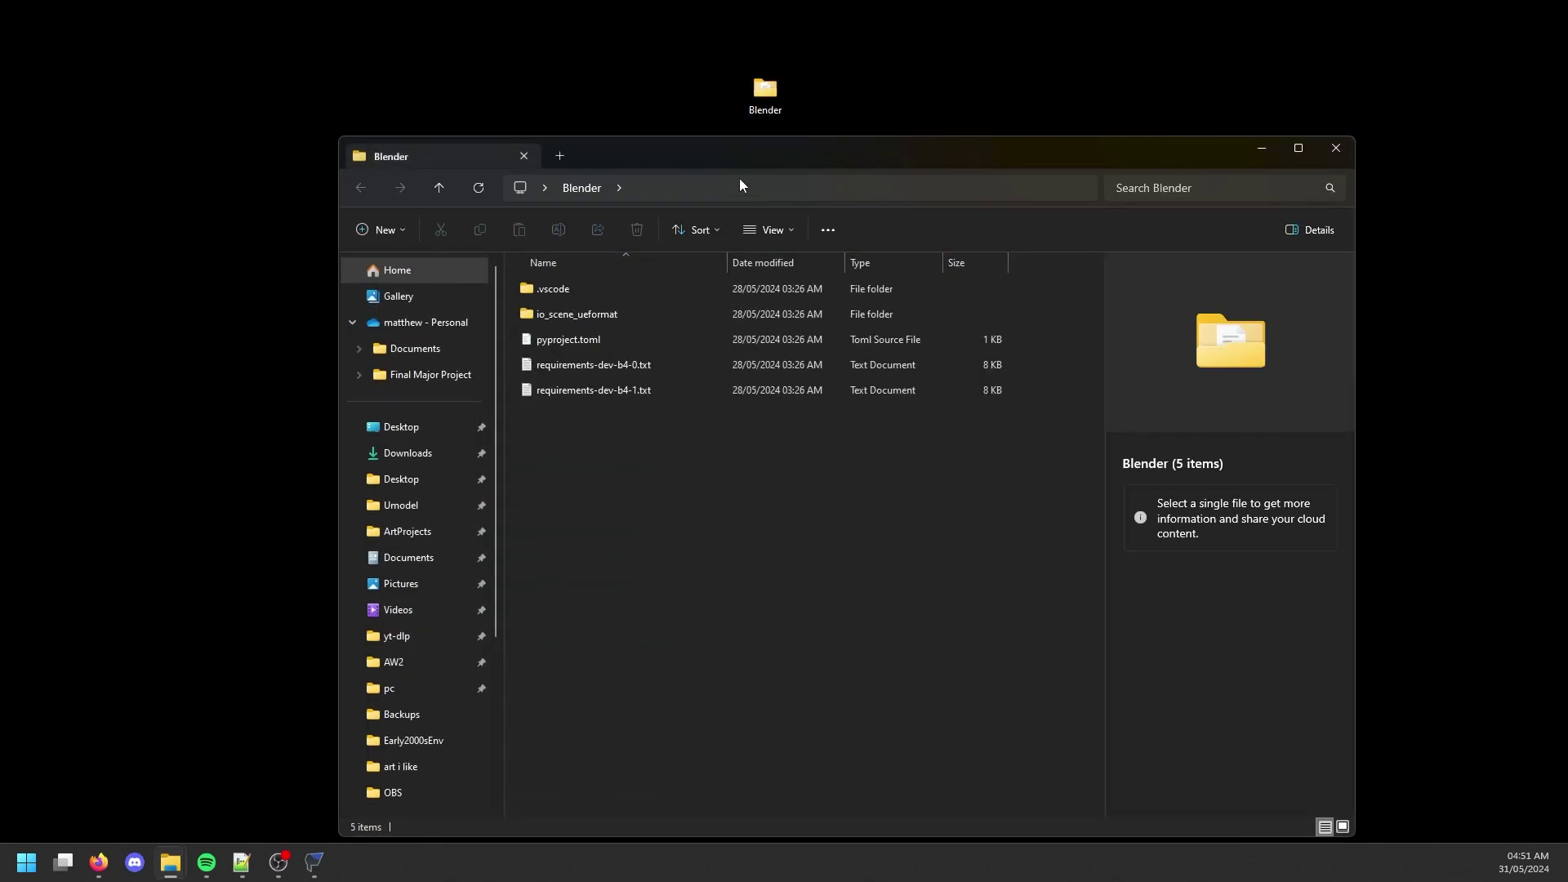
{"action": "left_click_drag", "start_coordinate": [929, 155], "coordinate": [1266, 173]}
{"action": "left_click_drag", "start_coordinate": [913, 331], "coordinate": [522, 357]}
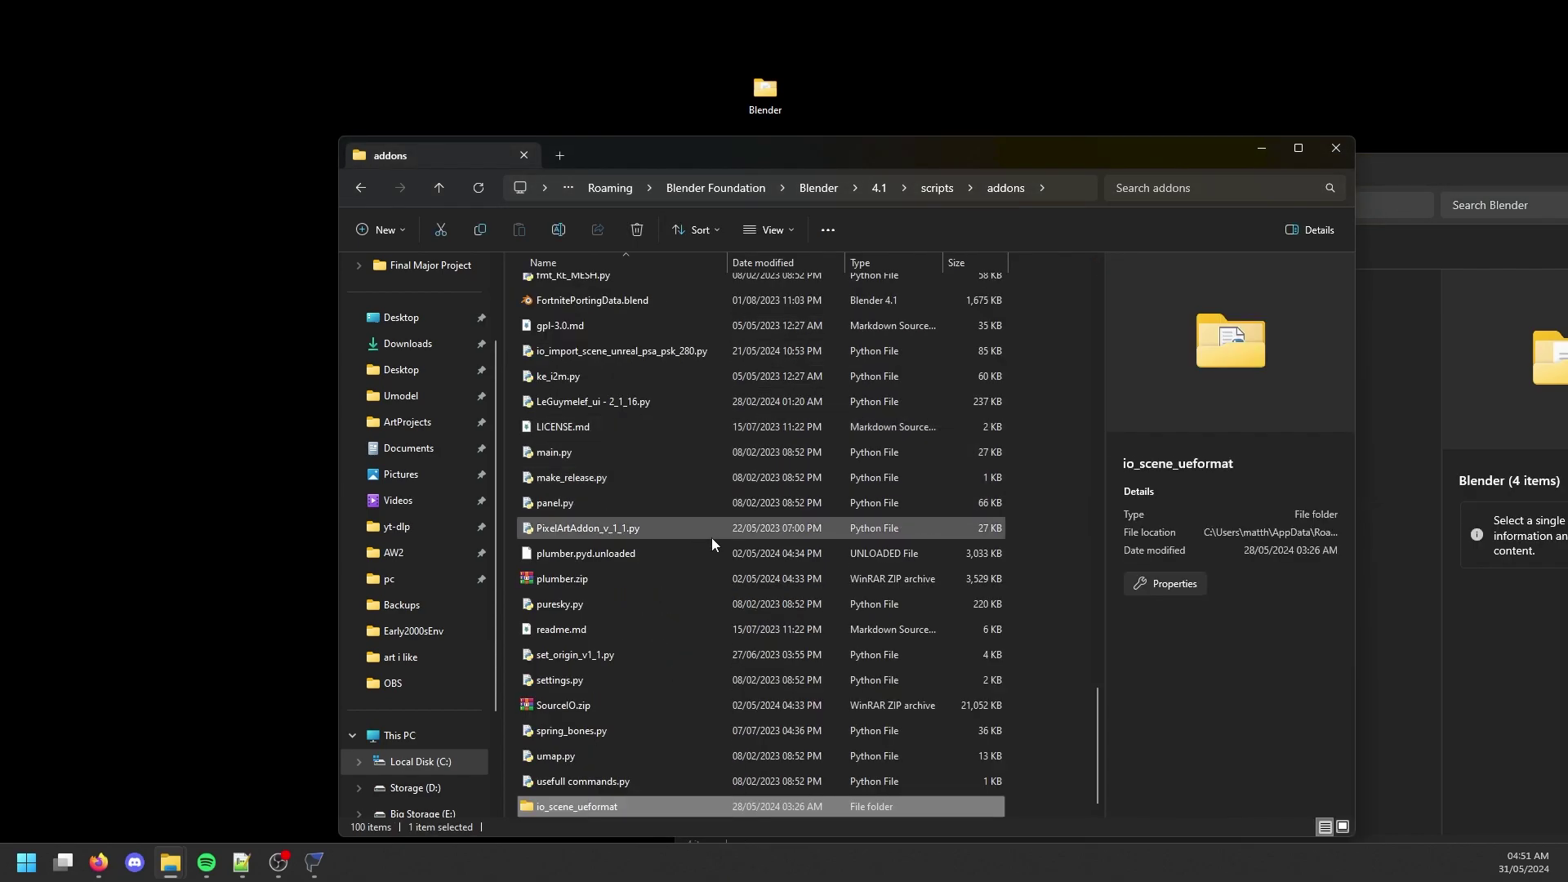
{"action": "middle_click", "coordinate": [430, 164]}
{"action": "middle_click", "coordinate": [756, 176]}
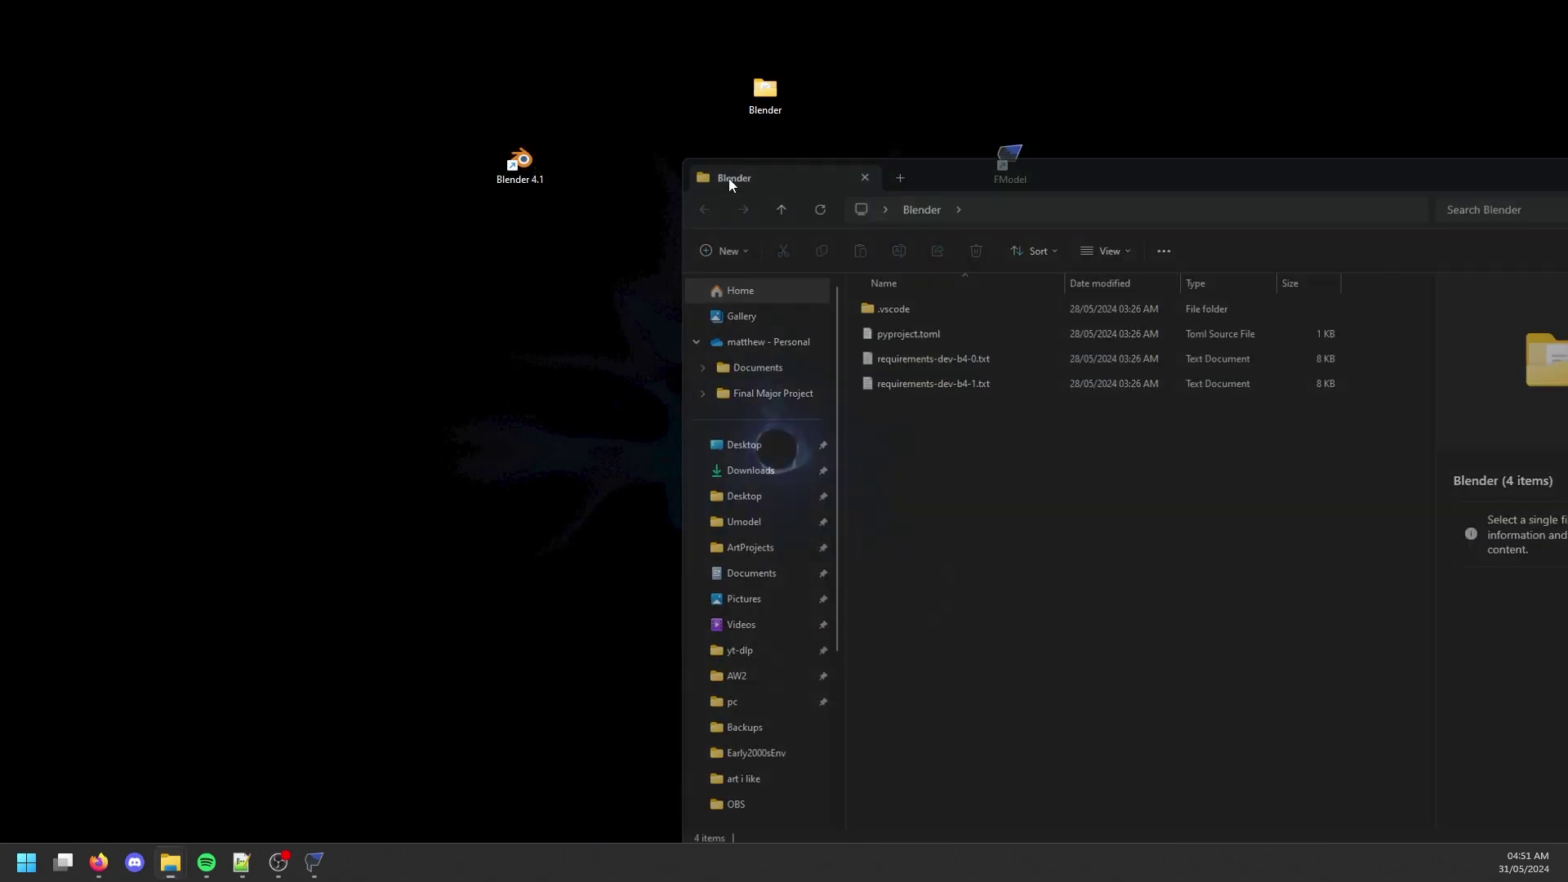
{"action": "key", "text": "super+d"}
Start Blender 4.1, search the add-on preferences for ".ue" and enable Import: UE Format (.uemodel / .ueanim).
{"action": "double_click", "coordinate": [523, 167]}
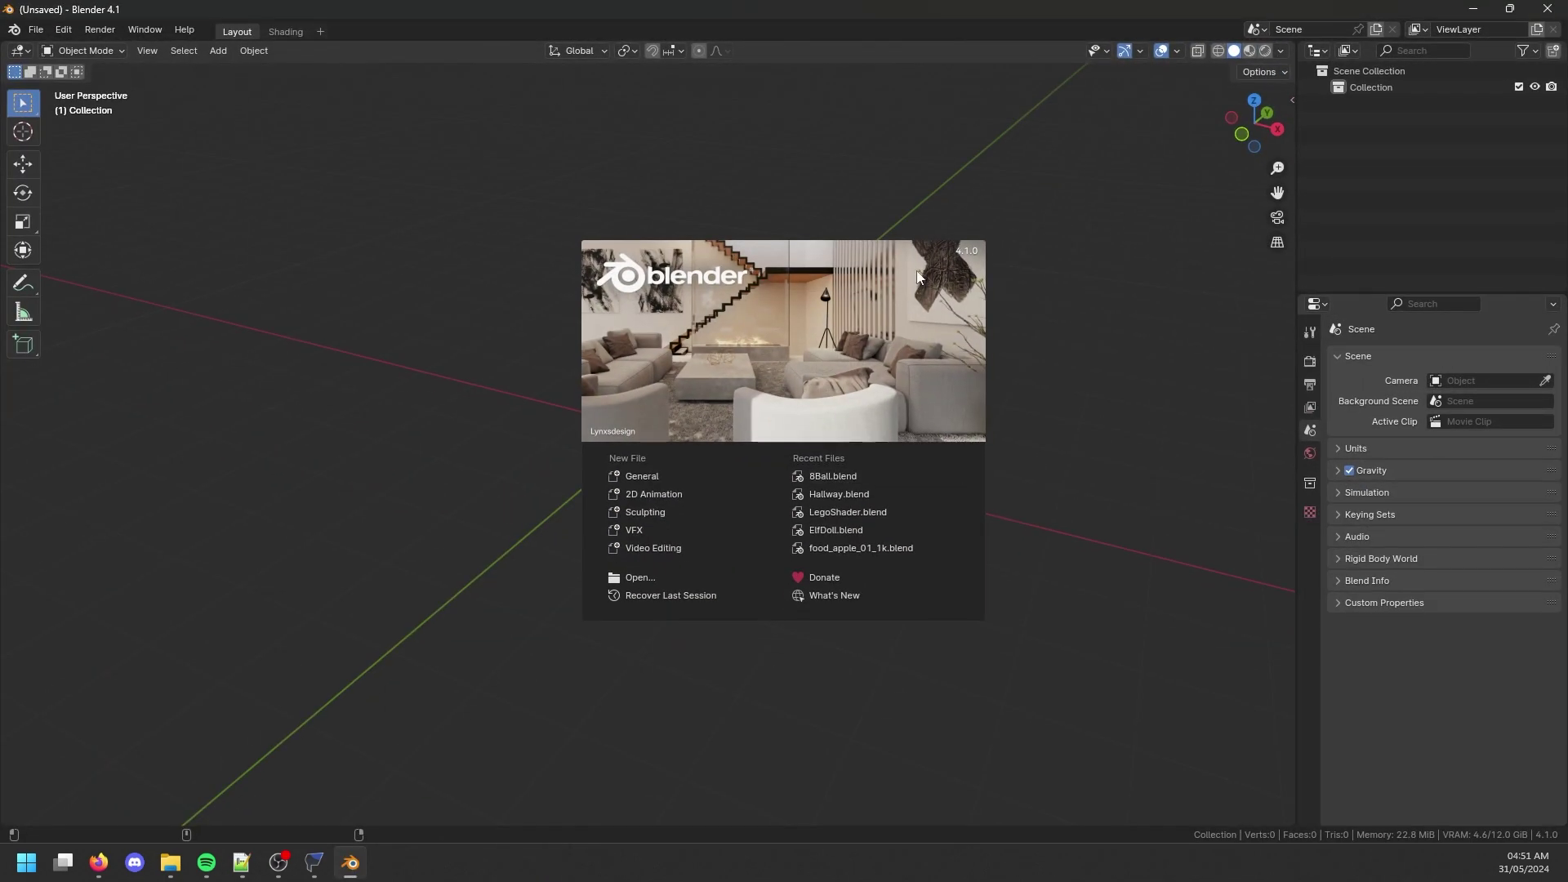
{"action": "left_click", "coordinate": [93, 55]}
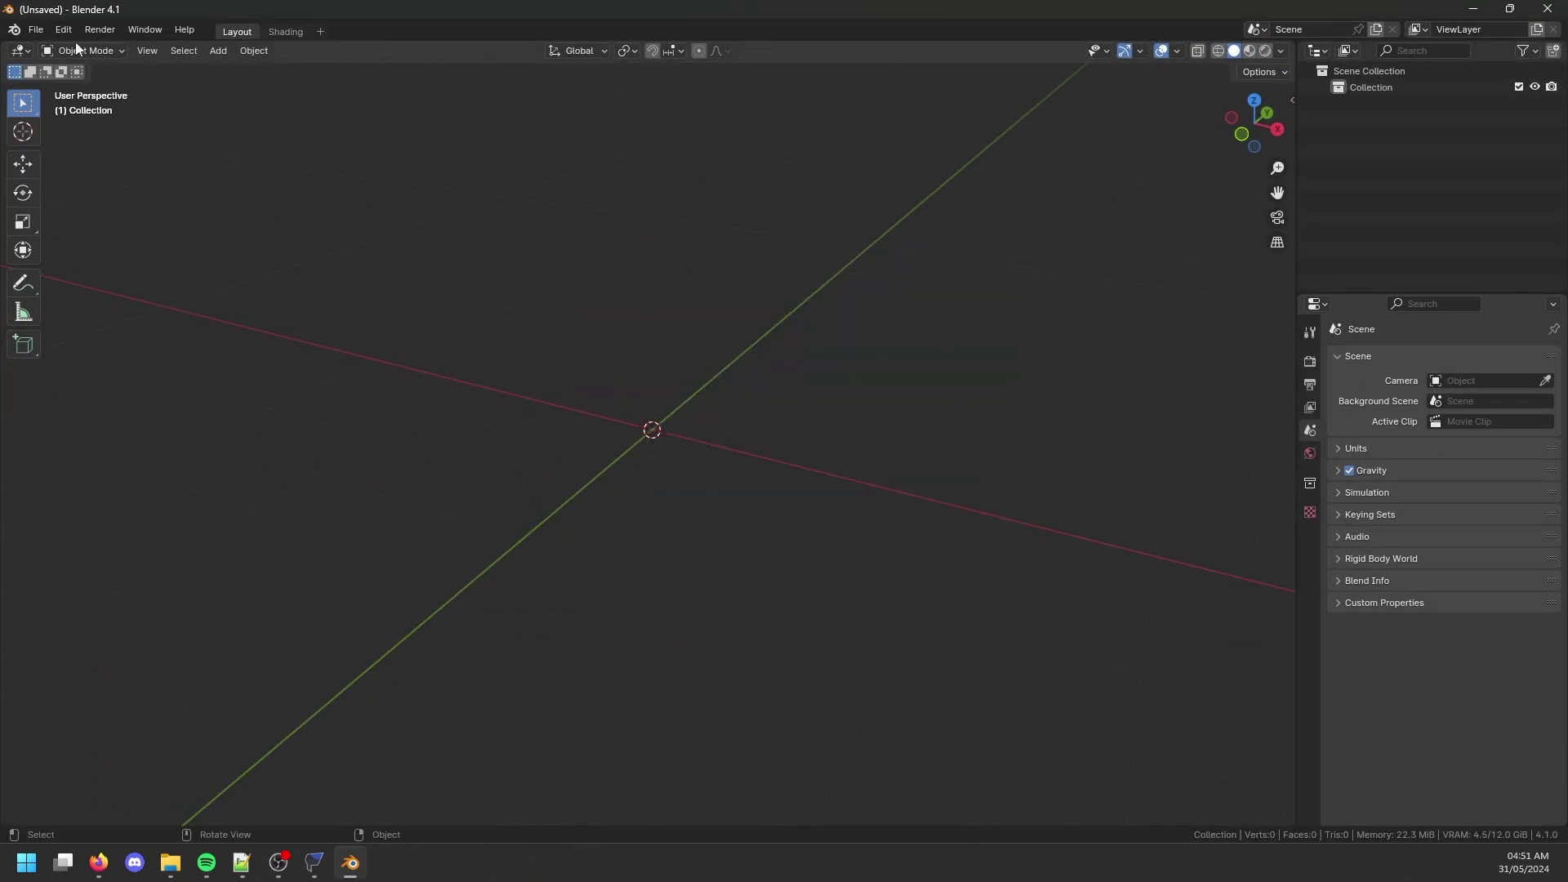
{"action": "left_click", "coordinate": [63, 29]}
{"action": "left_click", "coordinate": [97, 242]}
{"action": "left_click", "coordinate": [447, 69]}
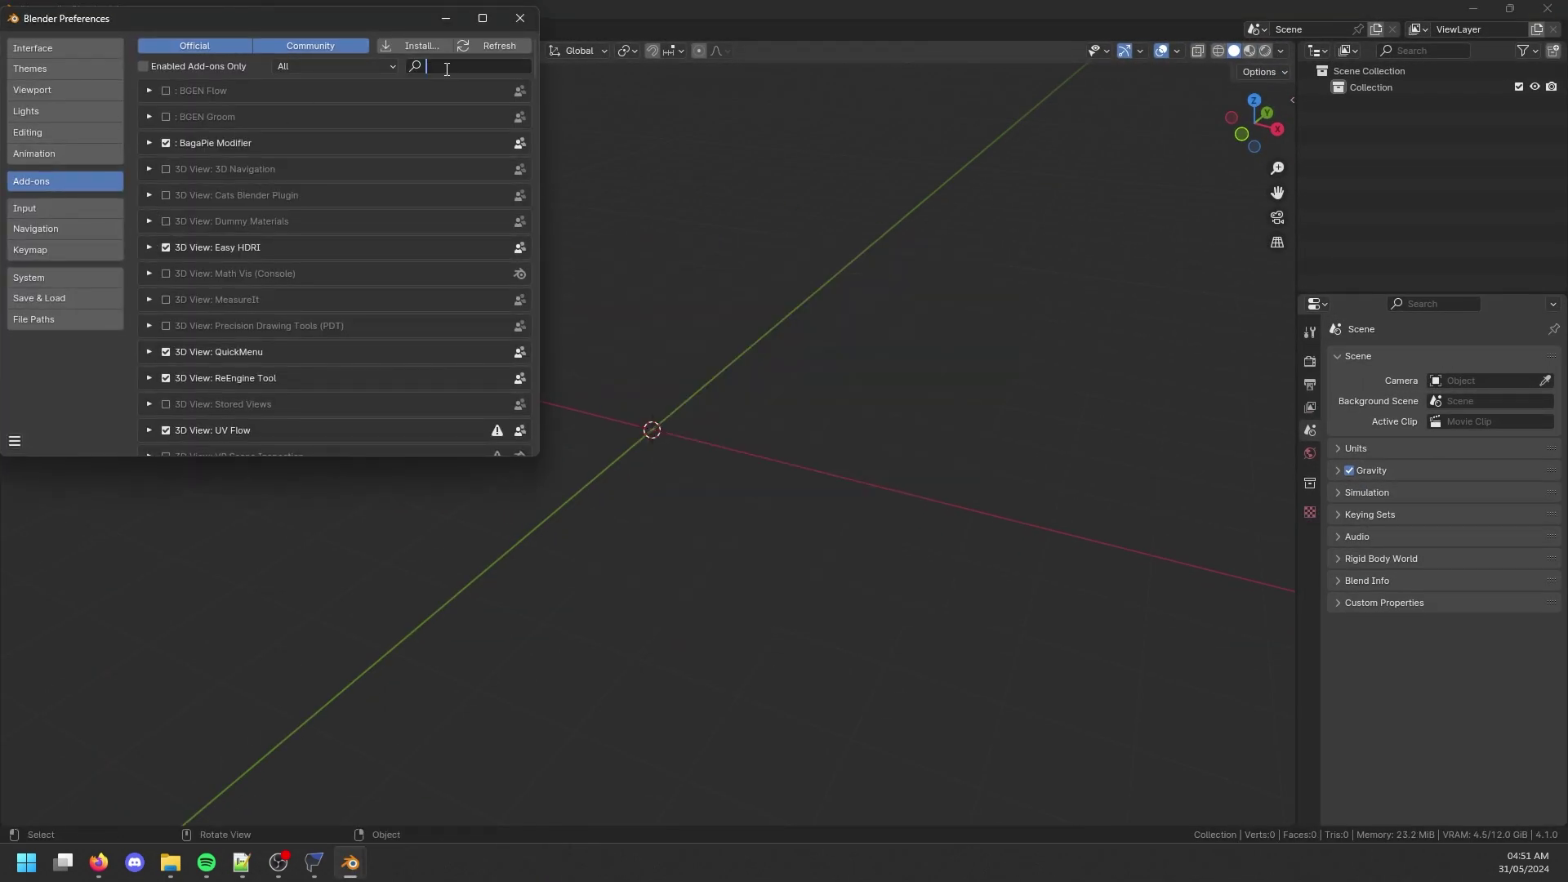
{"action": "type", "text": ".ue"}
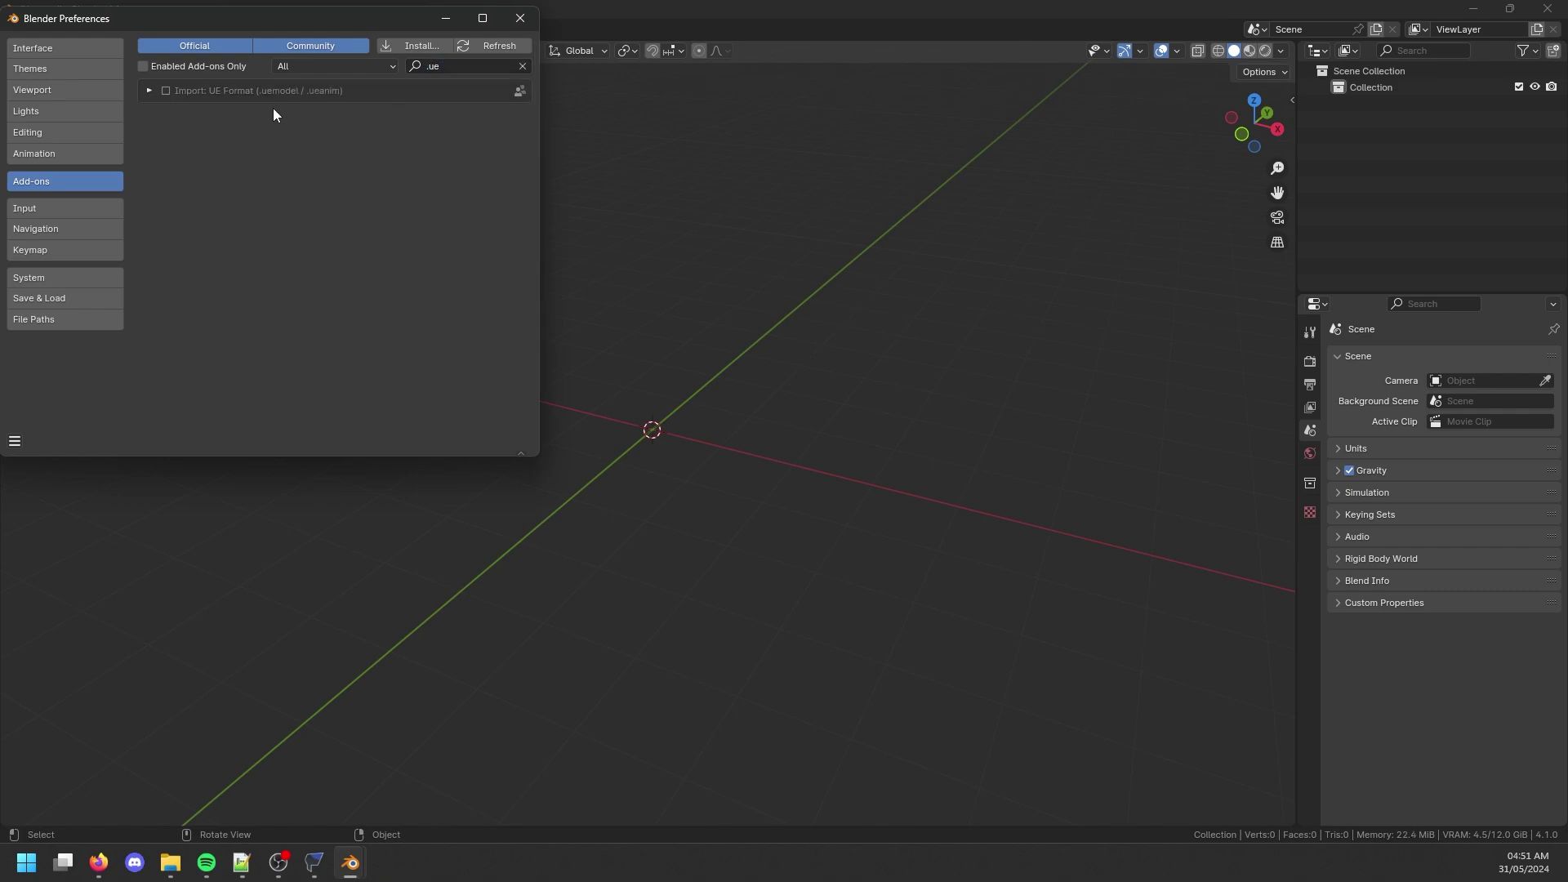
{"action": "left_click", "coordinate": [145, 87]}
{"action": "left_click", "coordinate": [165, 91]}
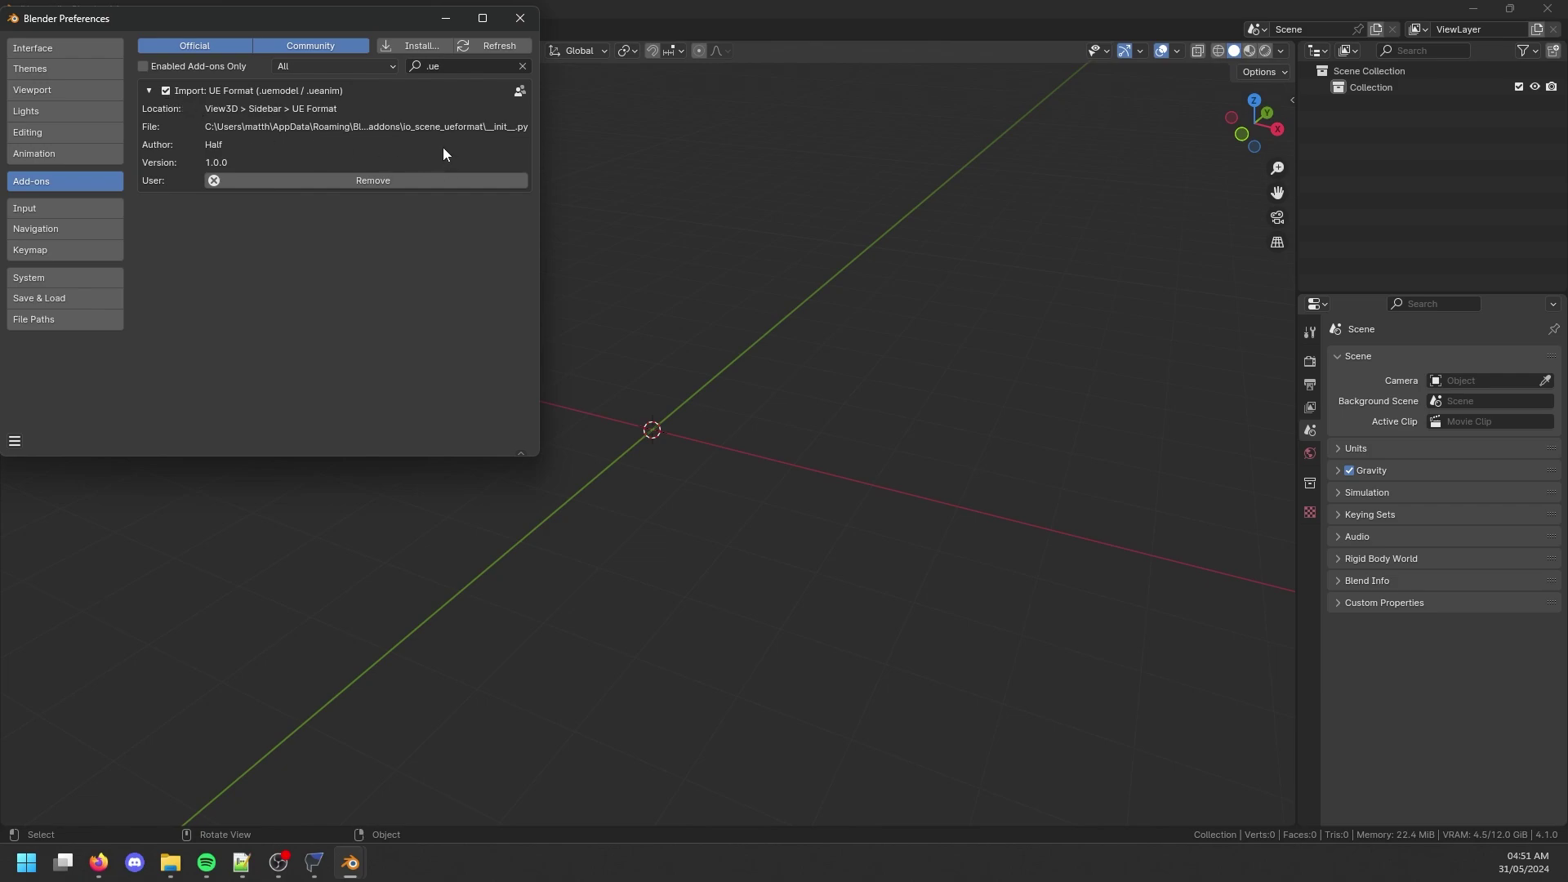
Widen the preferences window to read the add-on's full file path, clear the add-on search and close the preferences.
{"action": "left_click_drag", "start_coordinate": [541, 127], "coordinate": [1066, 137]}
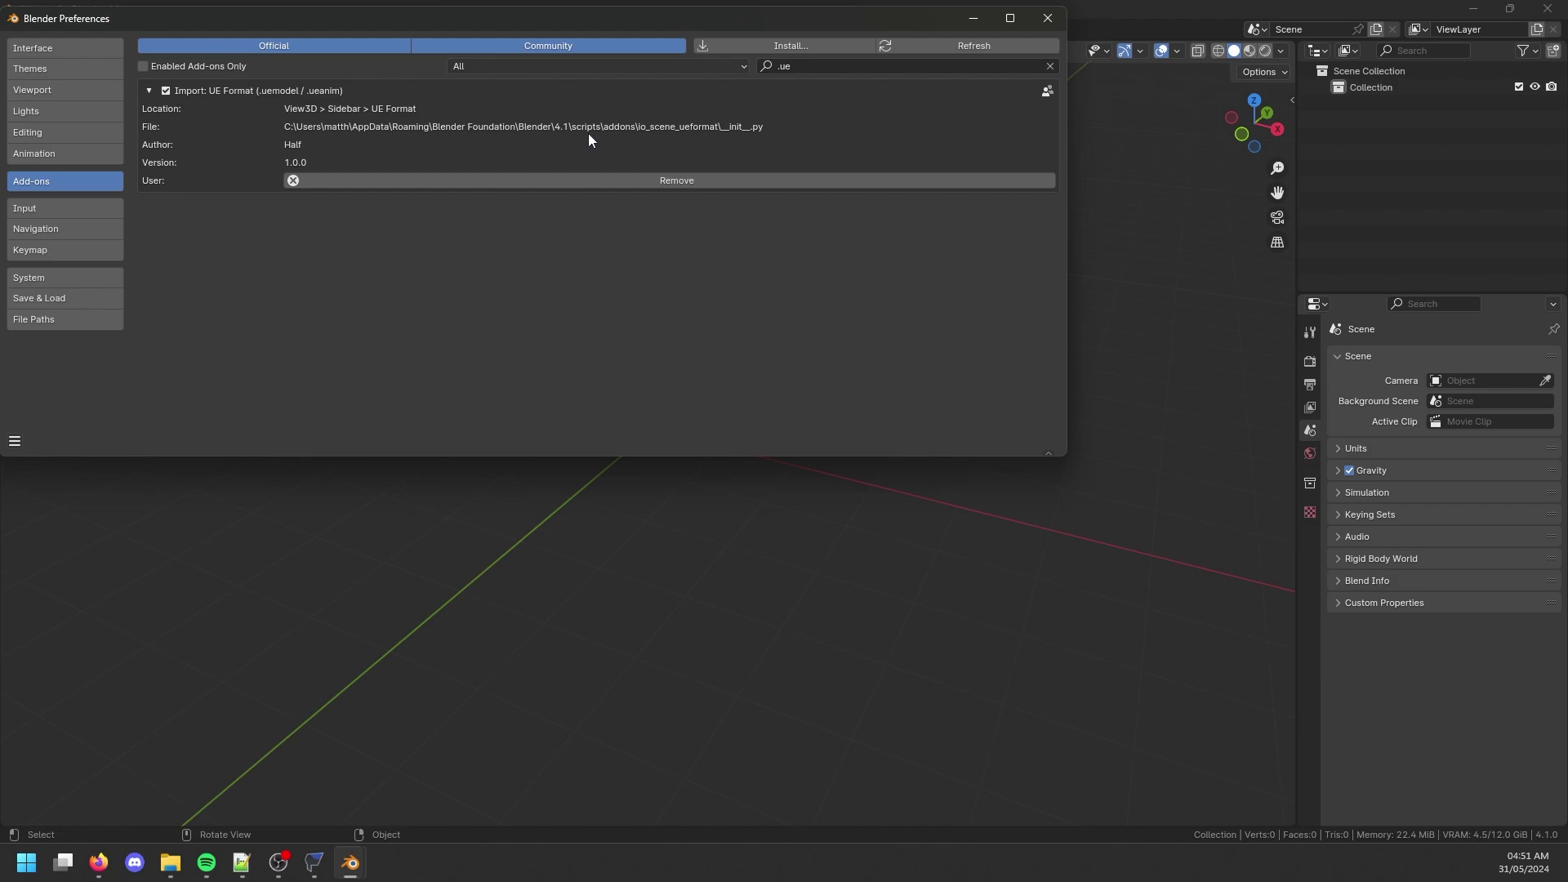
{"action": "left_click", "coordinate": [803, 64]}
{"action": "left_click", "coordinate": [783, 71]}
{"action": "left_click", "coordinate": [1050, 66]}
{"action": "left_click", "coordinate": [1047, 18]}
Look up the available import formats and minimise Blender.
{"action": "left_click", "coordinate": [36, 29]}
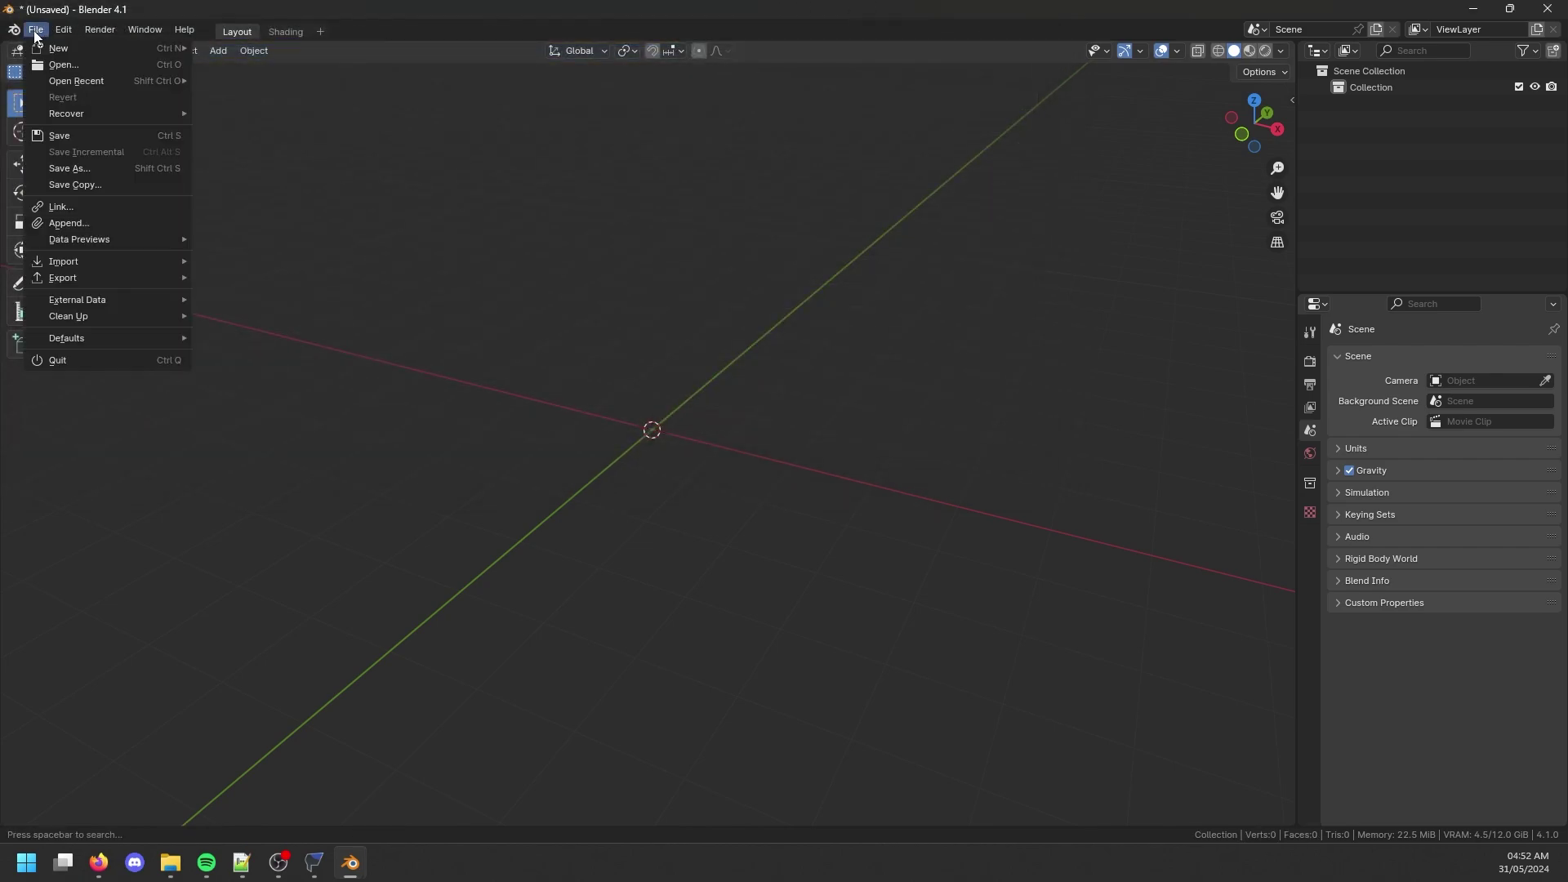
{"action": "mouse_move", "coordinate": [86, 261]}
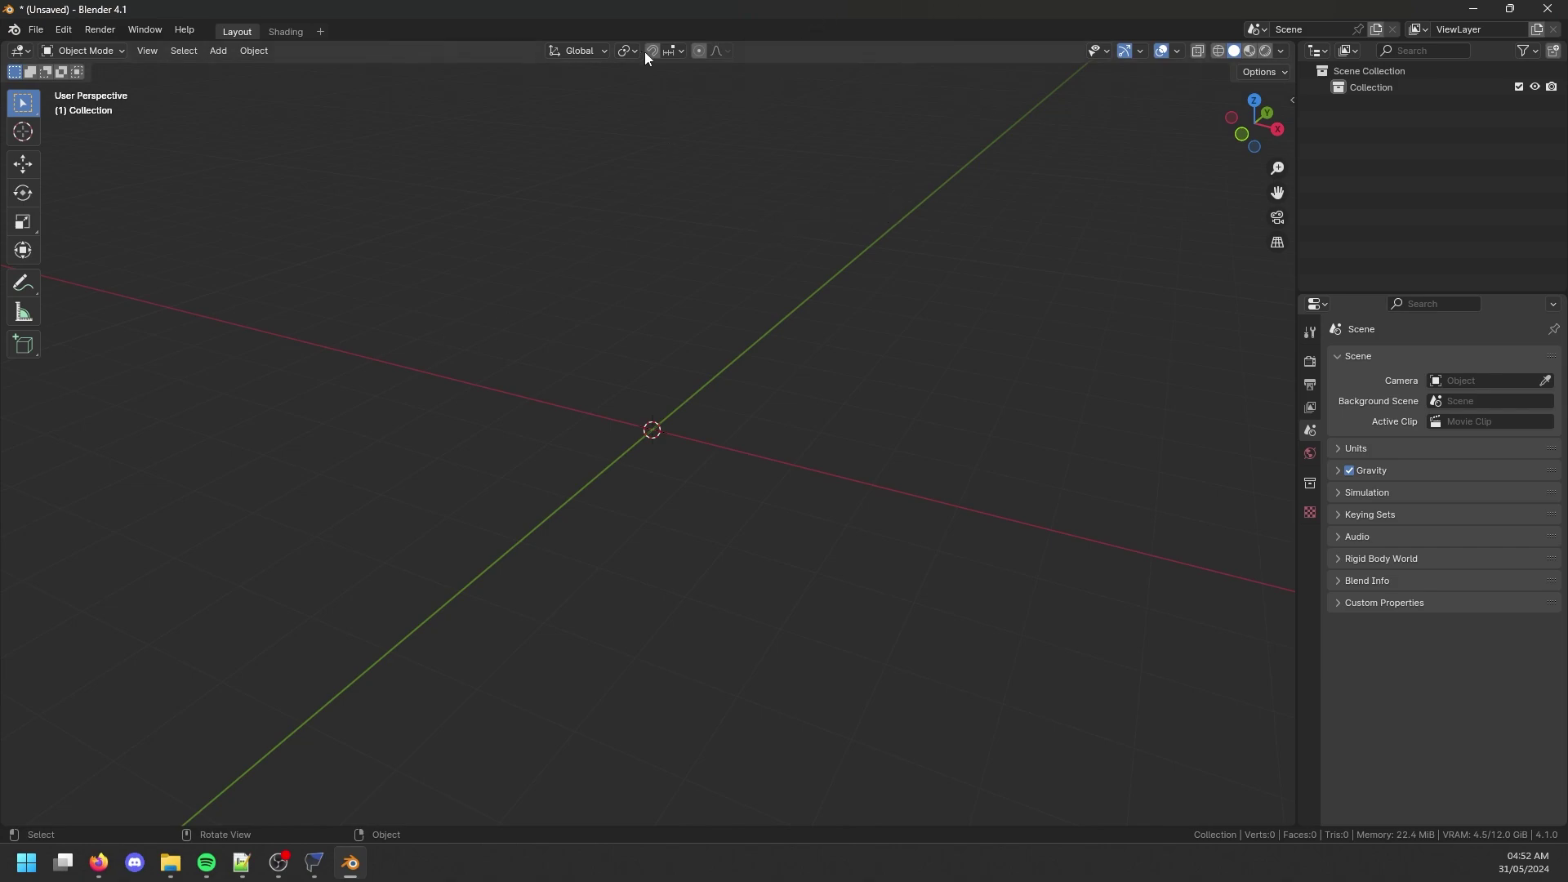
{"action": "left_click", "coordinate": [1472, 8]}
Switch to FModel, check the mesh format options in the model settings and set the UEFormat compression to ZStandard Compression.
{"action": "double_click", "coordinate": [1009, 171]}
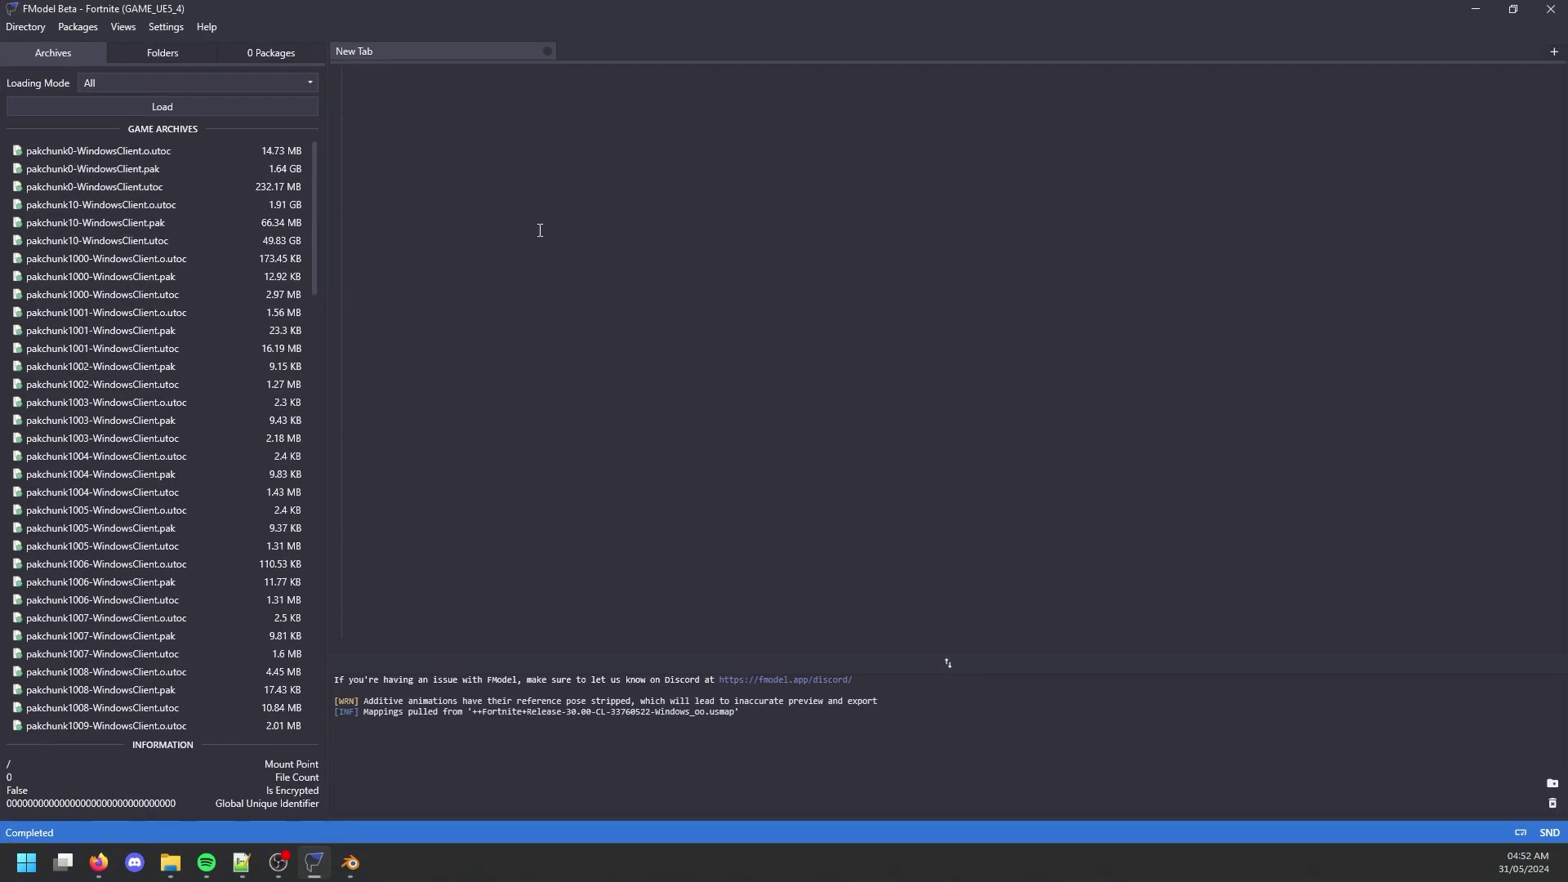
{"action": "left_click", "coordinate": [165, 27]}
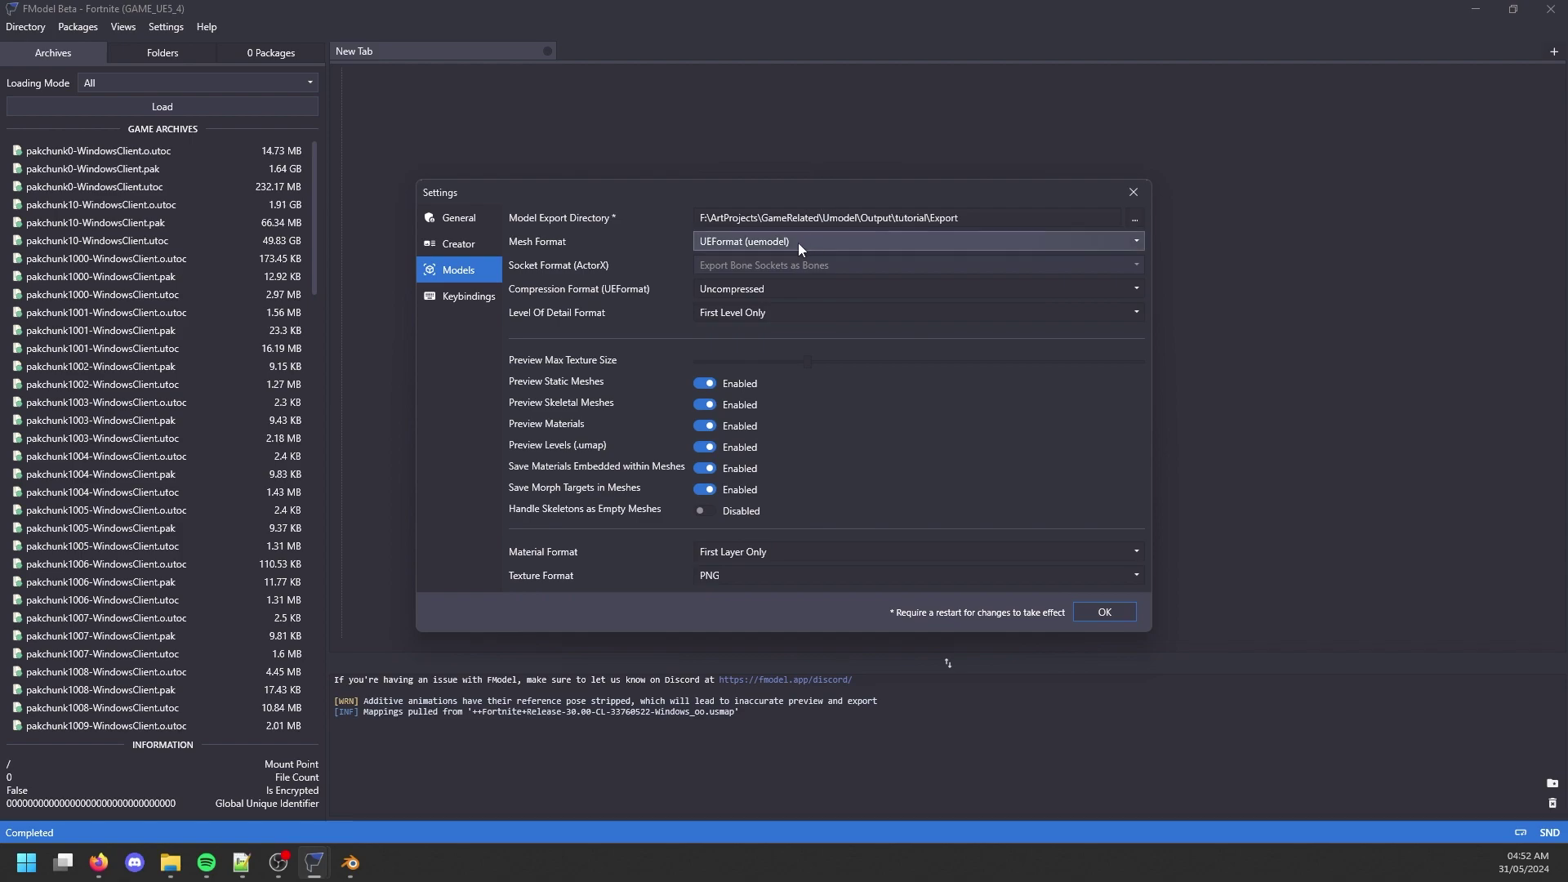
{"action": "left_click", "coordinate": [710, 243]}
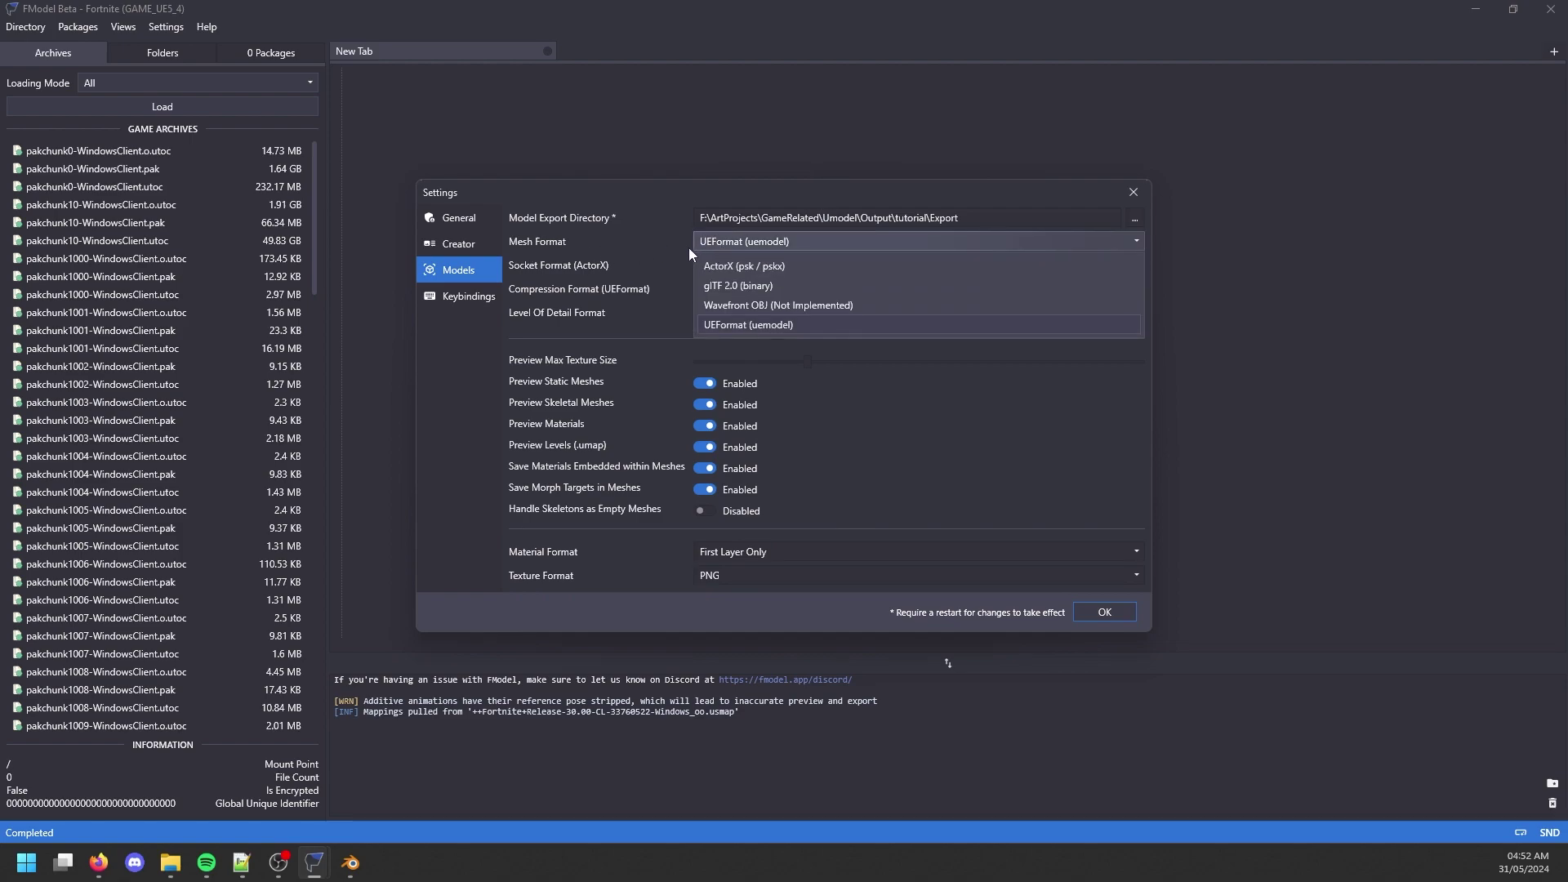
{"action": "left_click", "coordinate": [761, 242]}
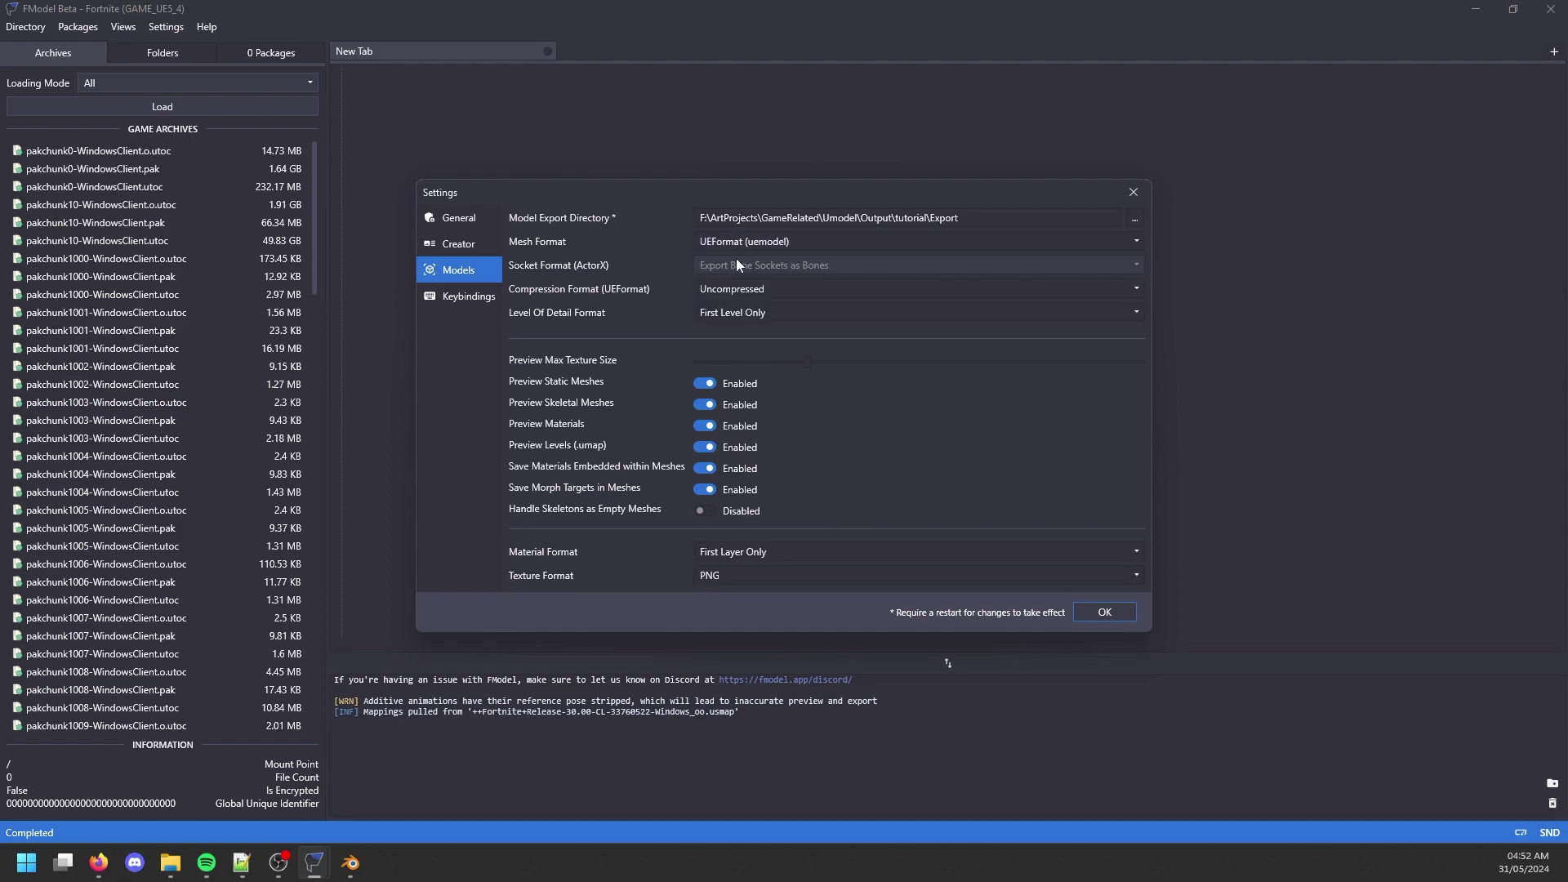
{"action": "left_click", "coordinate": [768, 292]}
{"action": "left_click", "coordinate": [768, 349]}
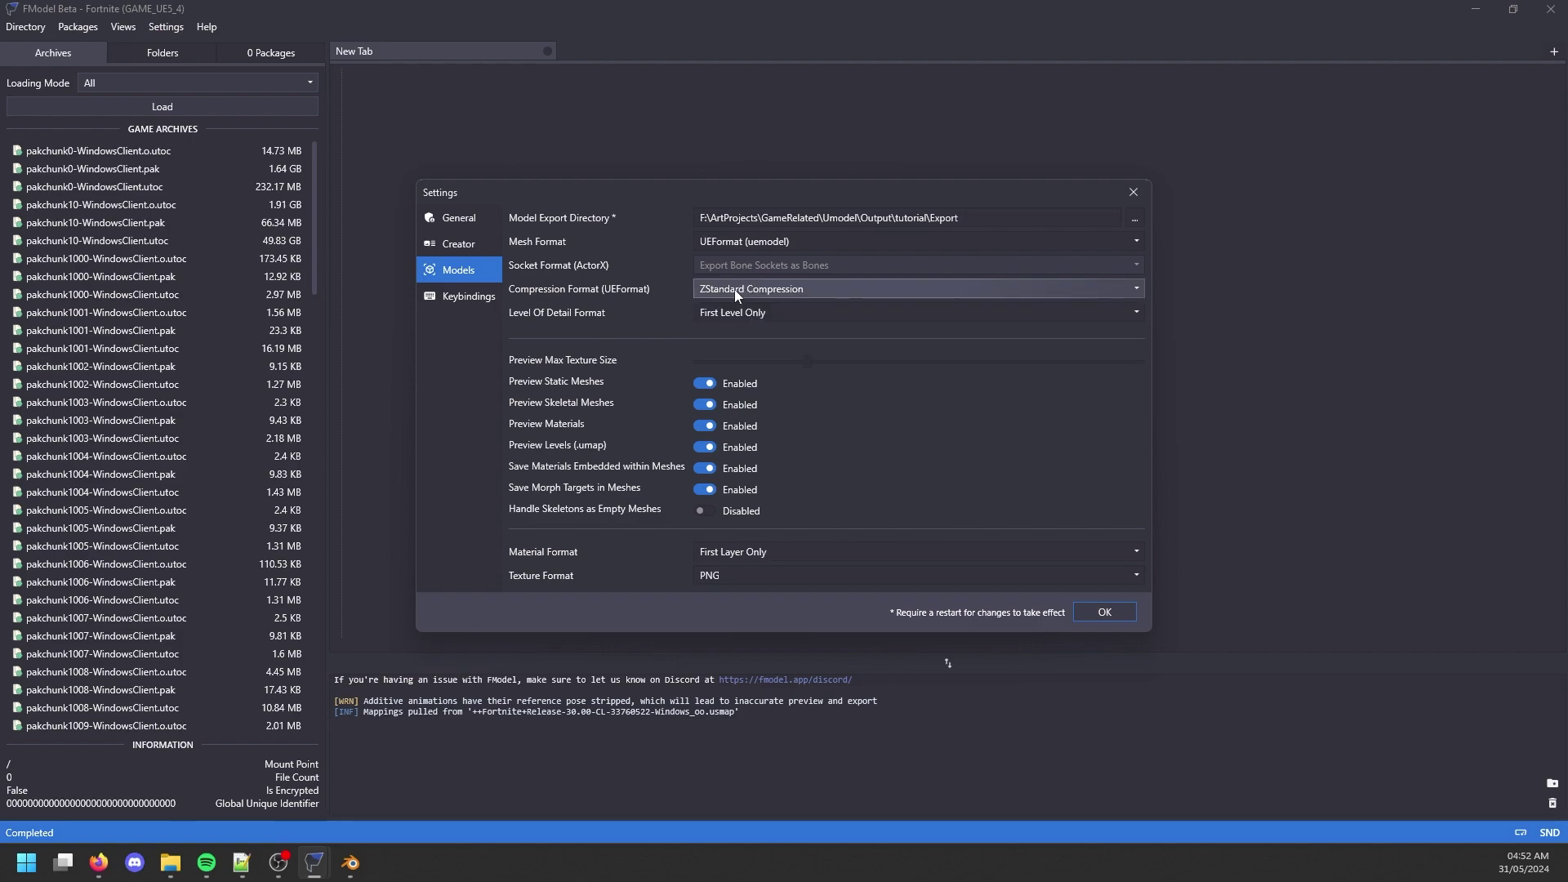
{"action": "left_click", "coordinate": [1105, 613]}
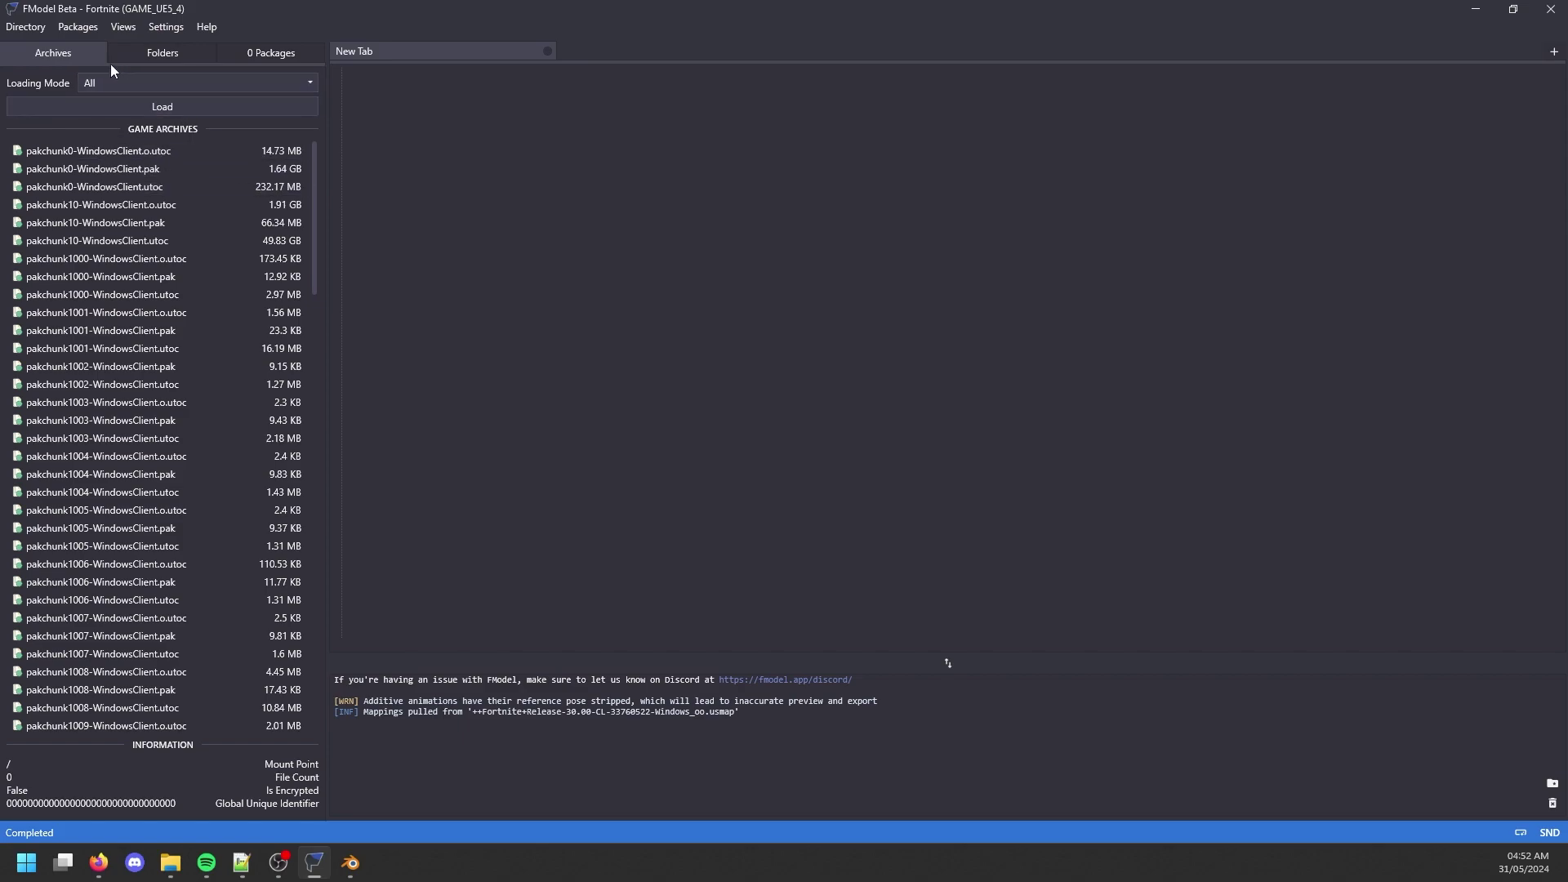
Check the loading mode options, keep All, and load the Fortnite game archives.
{"action": "left_click", "coordinate": [134, 82]}
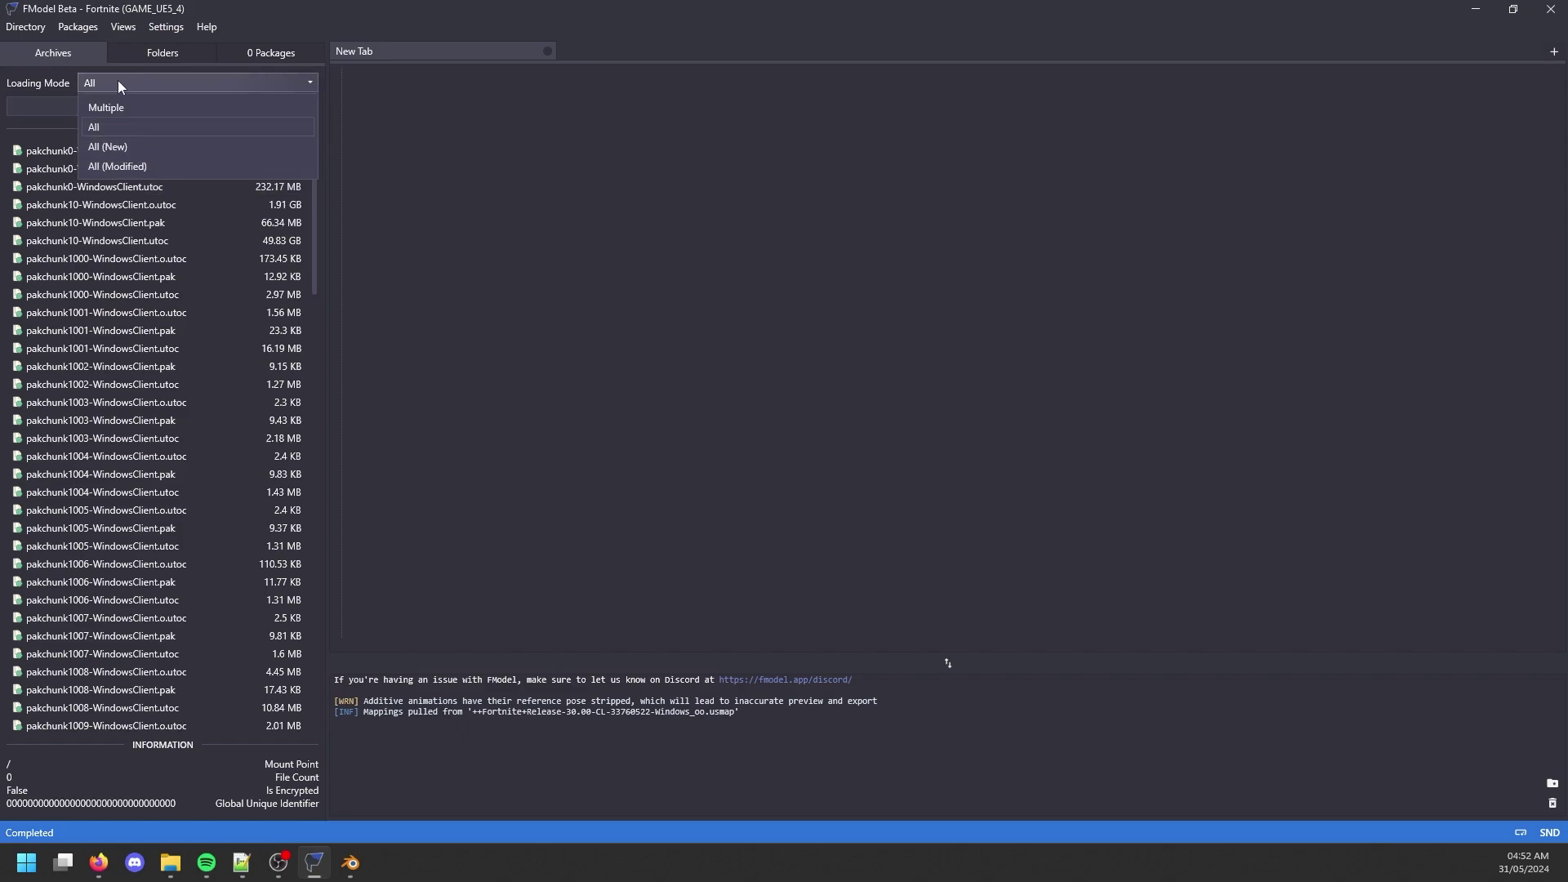
{"action": "left_click", "coordinate": [119, 80]}
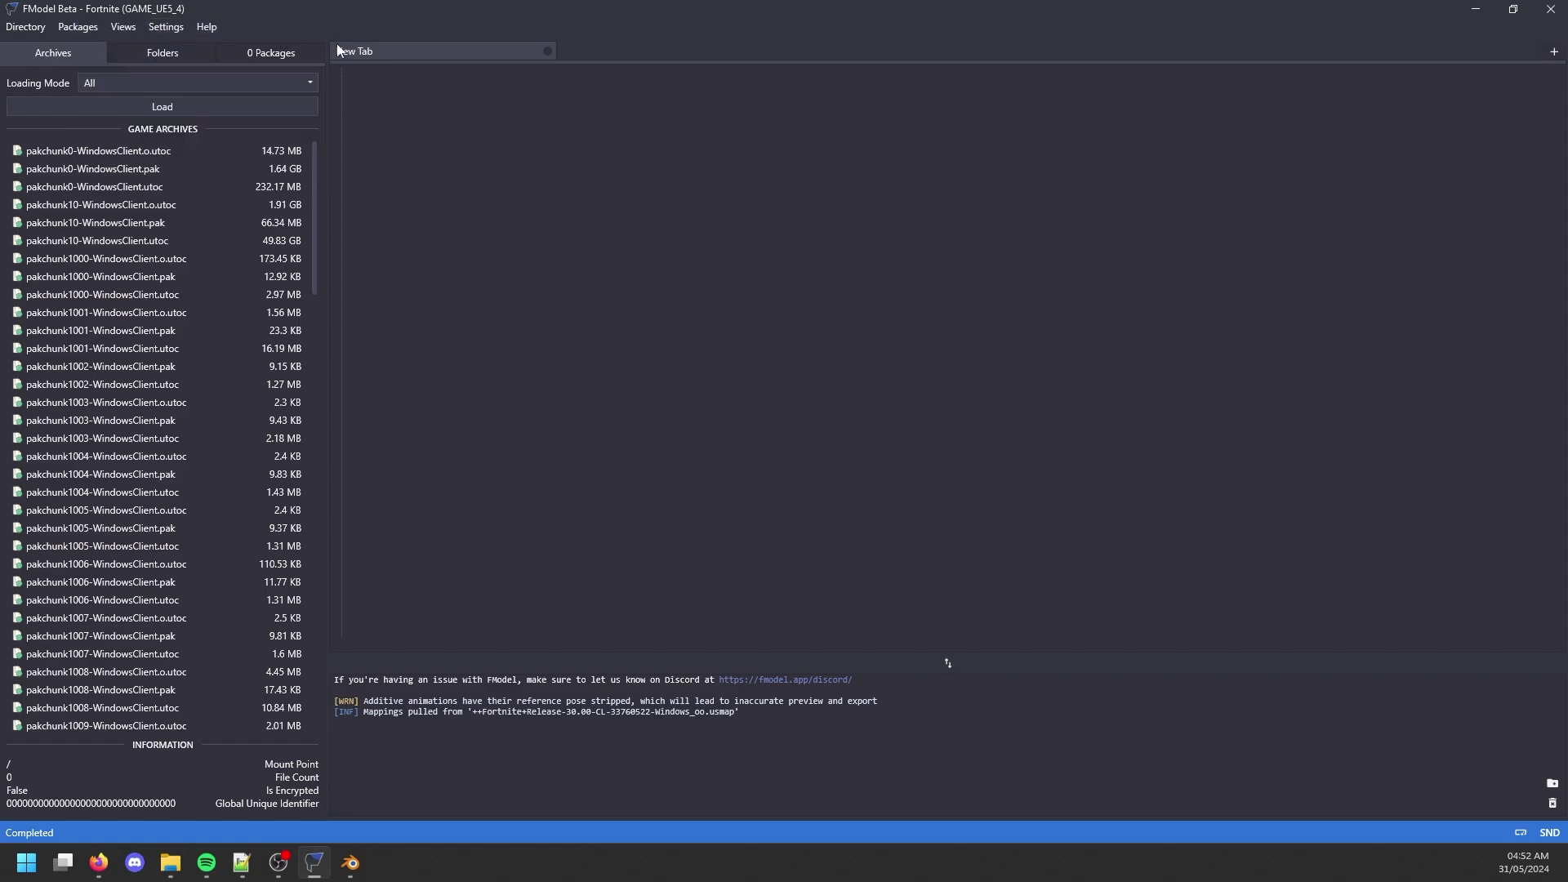
{"action": "triple_click", "coordinate": [565, 711]}
{"action": "left_click", "coordinate": [590, 719]}
{"action": "left_click", "coordinate": [226, 107]}
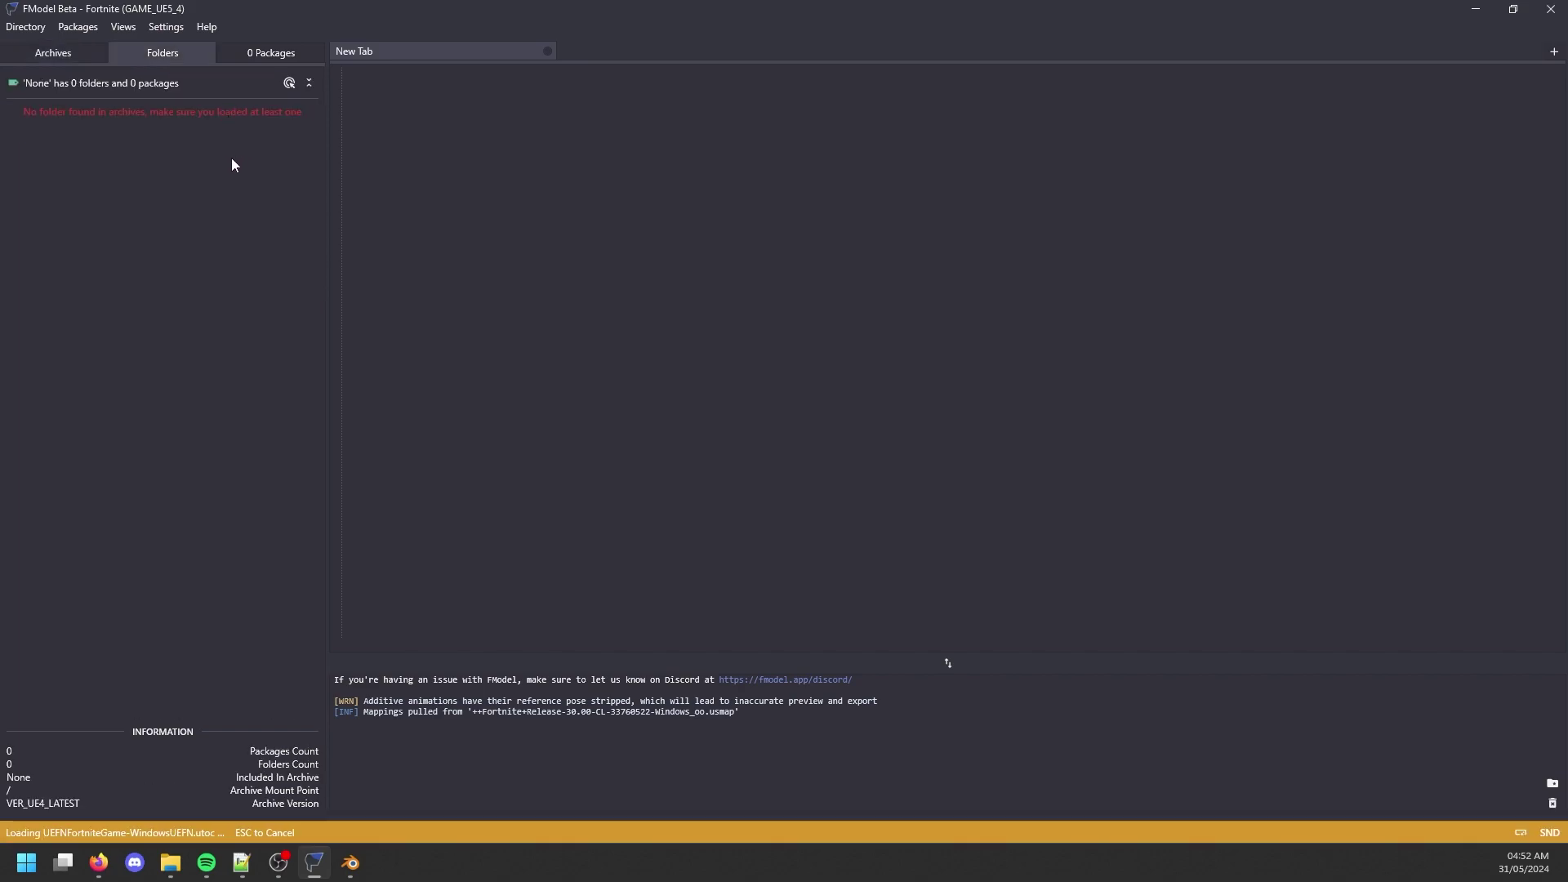
Expand FortniteGame, its Plugins folder and the GameFeatures folder inside it in the loaded archive's folder tree.
{"action": "double_click", "coordinate": [116, 128]}
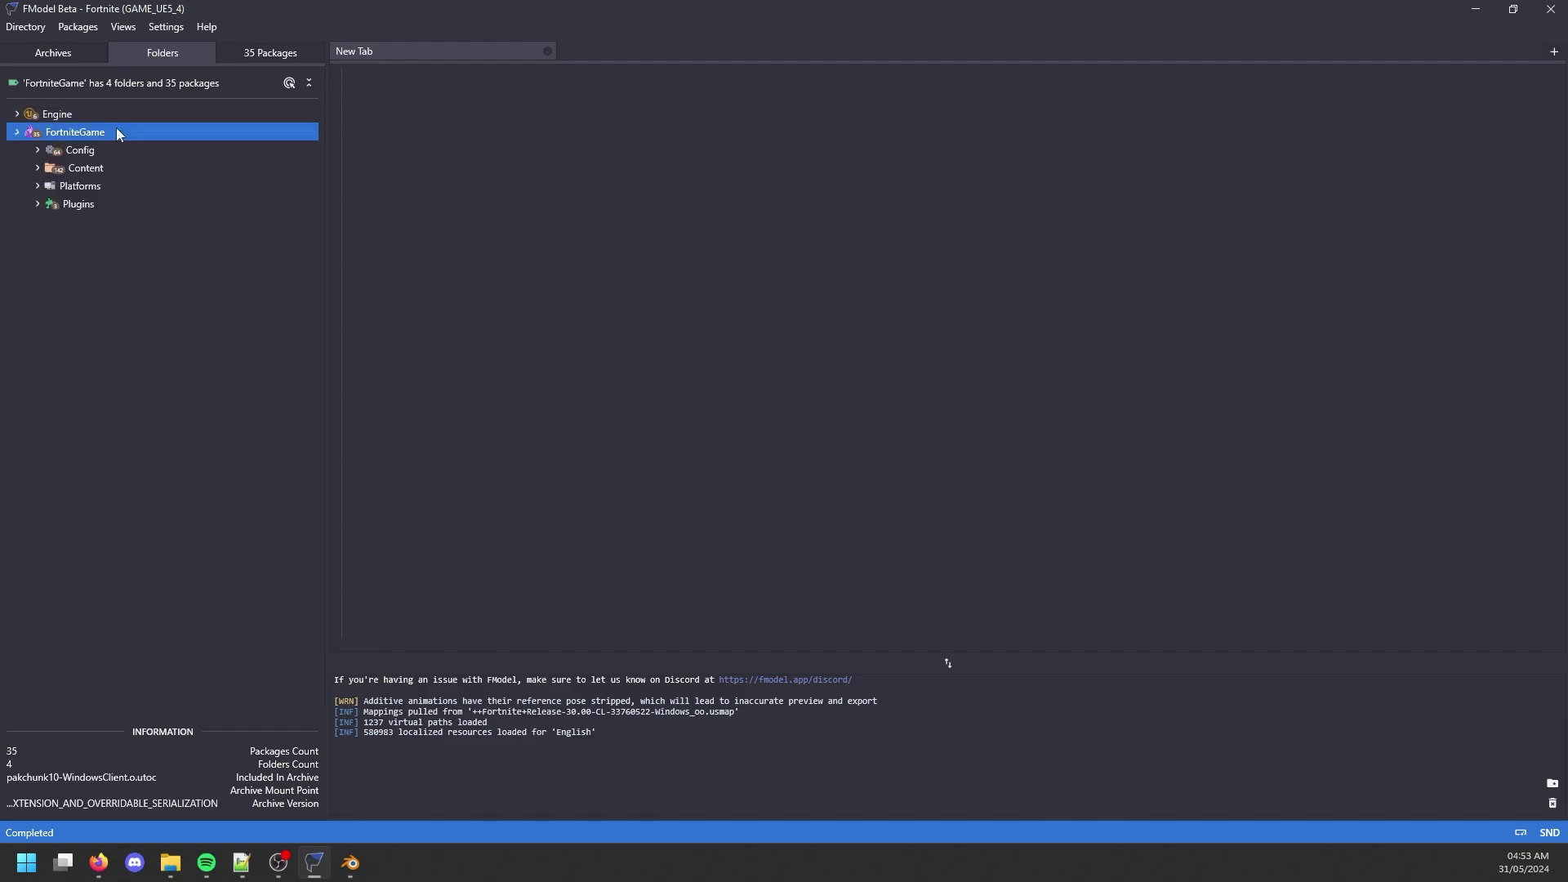
{"action": "double_click", "coordinate": [97, 206]}
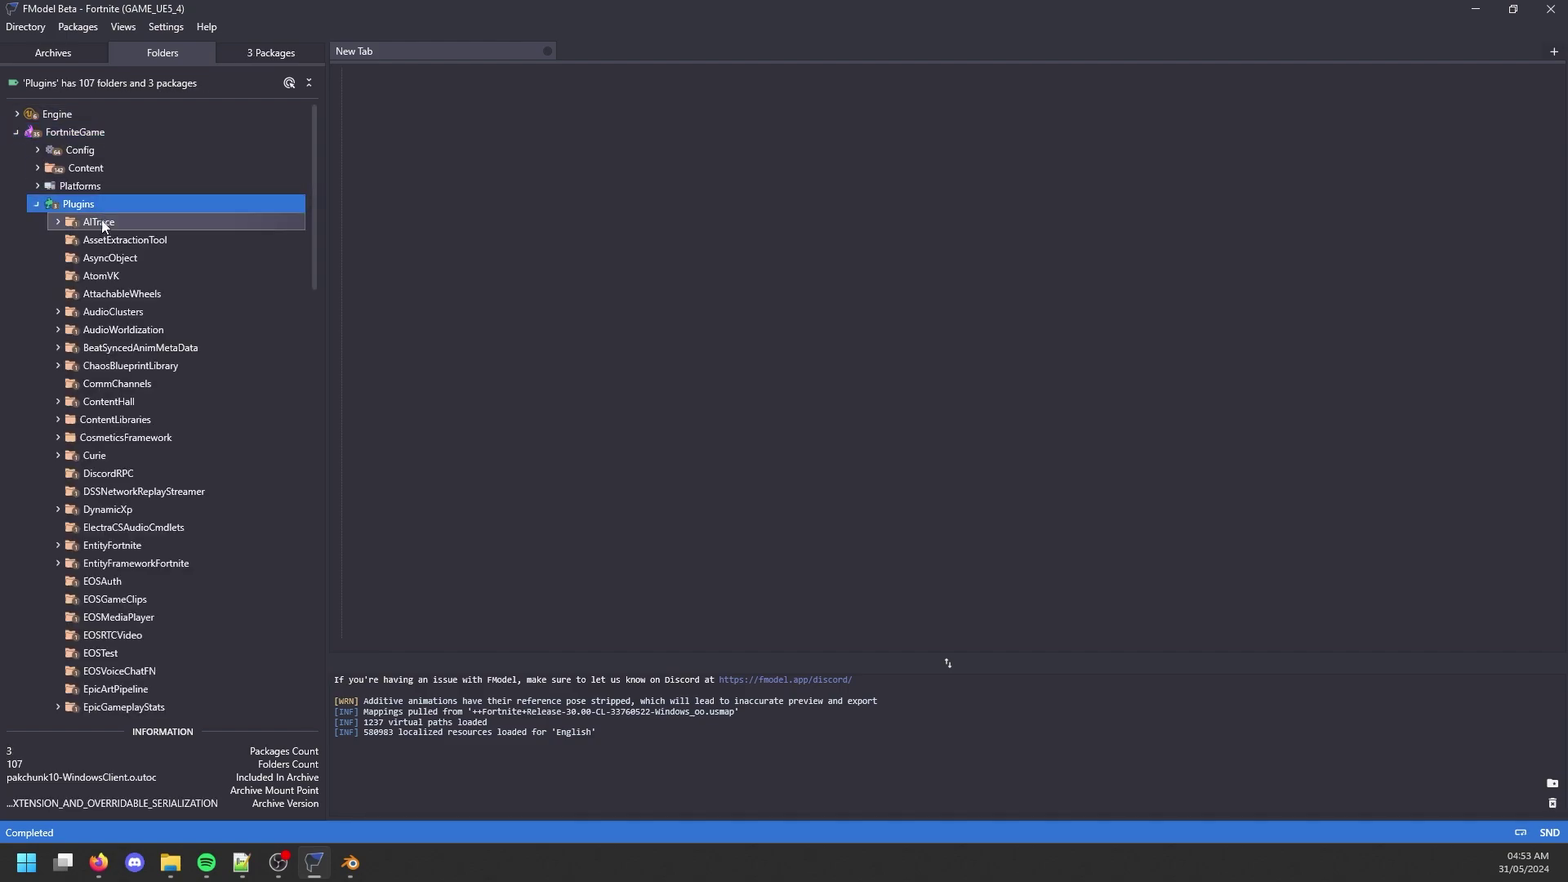
{"action": "scroll", "coordinate": [173, 351], "scroll_direction": "down", "scroll_amount": 3}
{"action": "scroll", "coordinate": [173, 351], "scroll_direction": "down", "scroll_amount": 15}
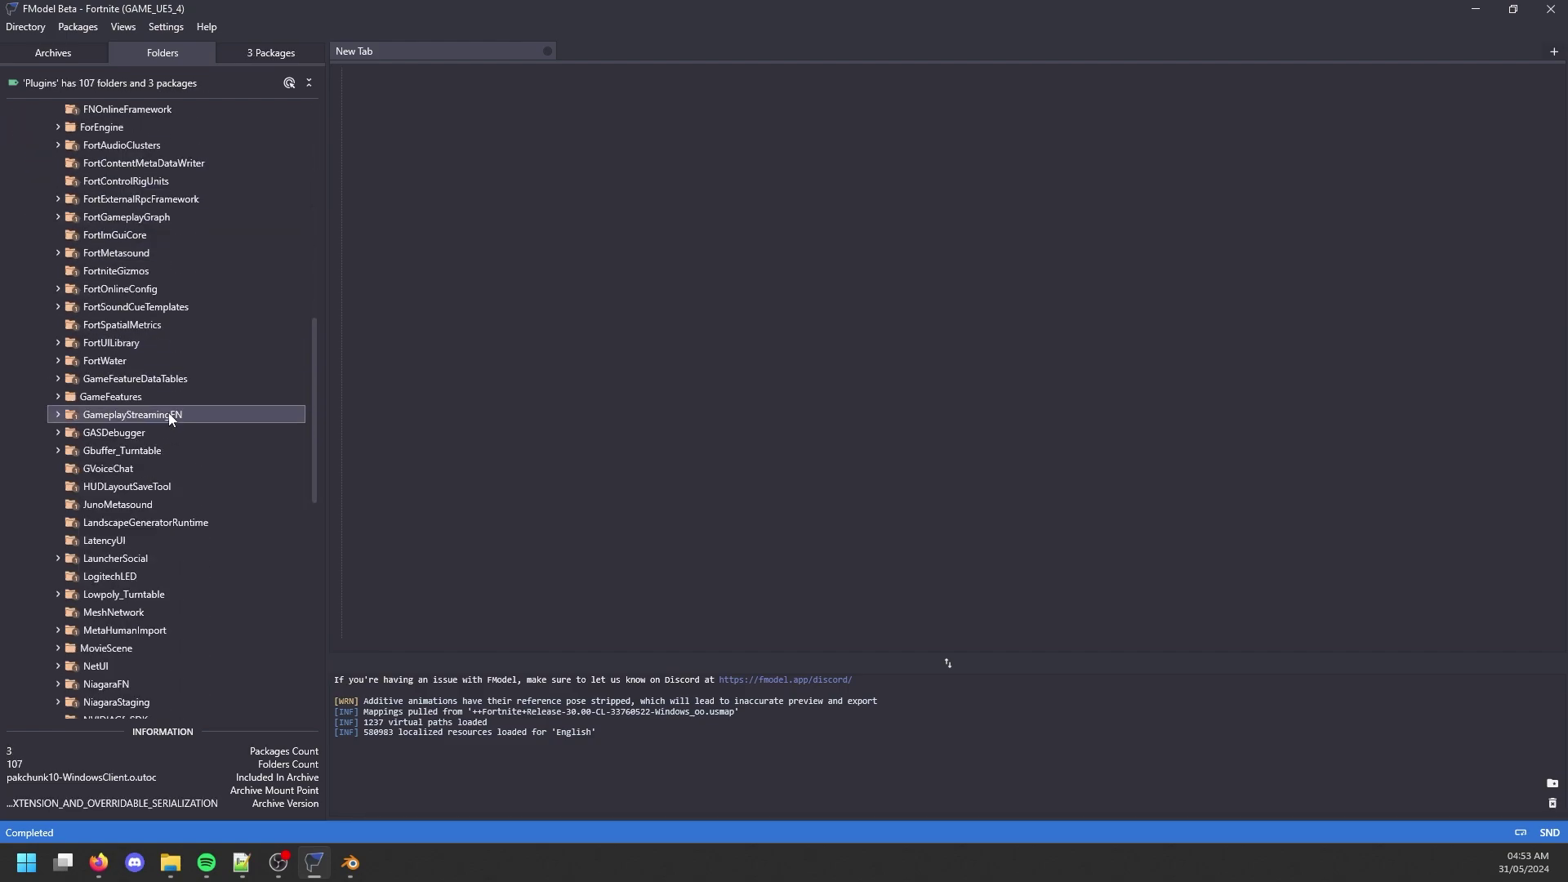
{"action": "scroll", "coordinate": [162, 459], "scroll_direction": "down", "scroll_amount": 7}
{"action": "scroll", "coordinate": [183, 453], "scroll_direction": "up", "scroll_amount": 11}
{"action": "scroll", "coordinate": [172, 408], "scroll_direction": "up", "scroll_amount": 12}
{"action": "scroll", "coordinate": [186, 414], "scroll_direction": "down", "scroll_amount": 3}
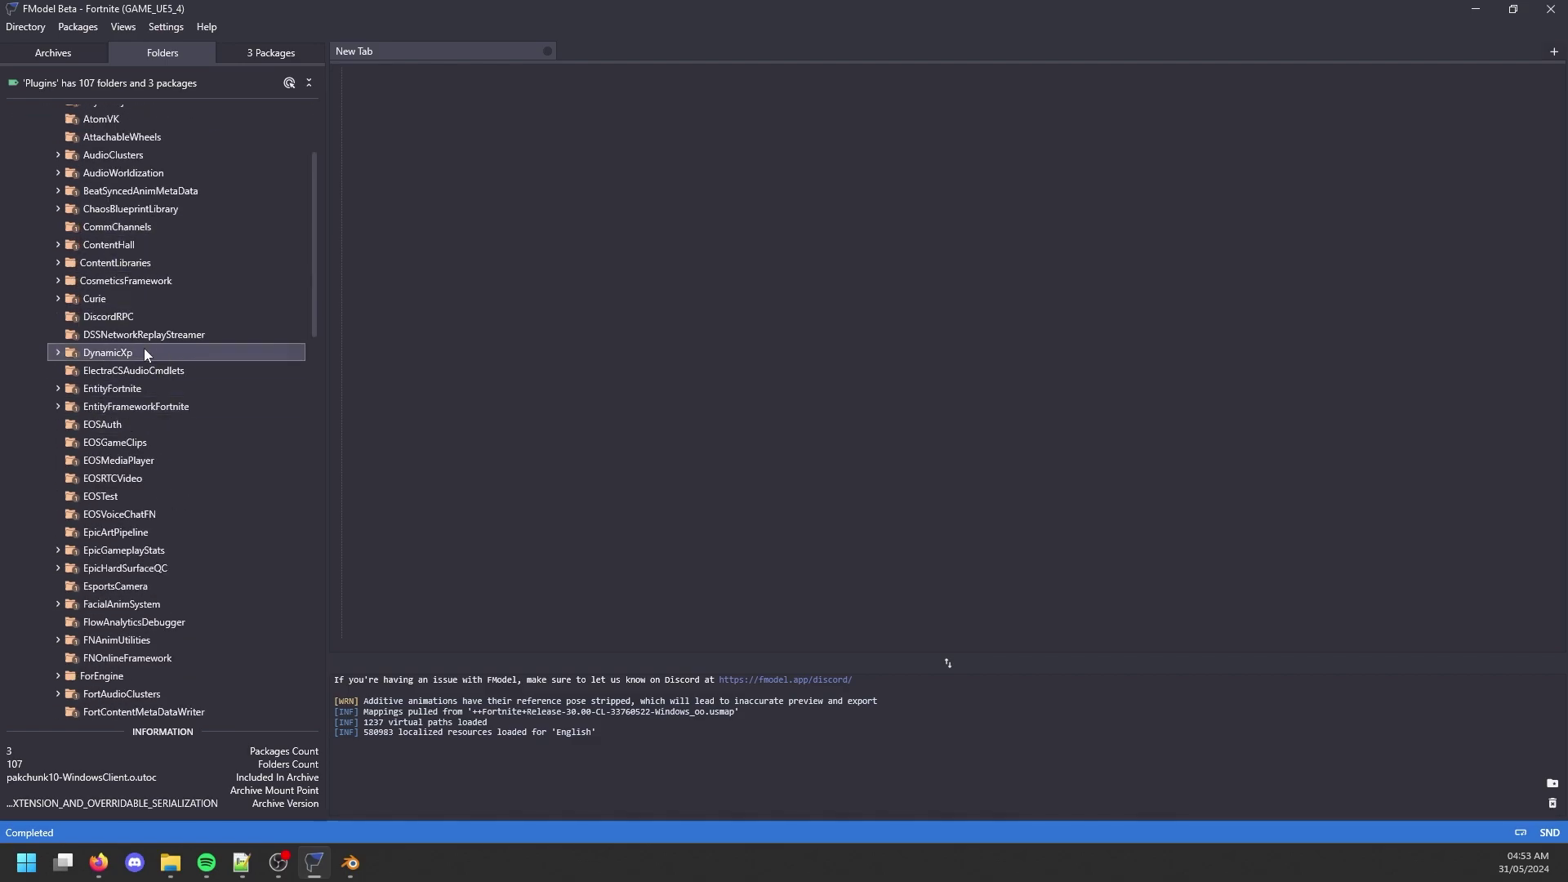
{"action": "scroll", "coordinate": [156, 343], "scroll_direction": "down", "scroll_amount": 7}
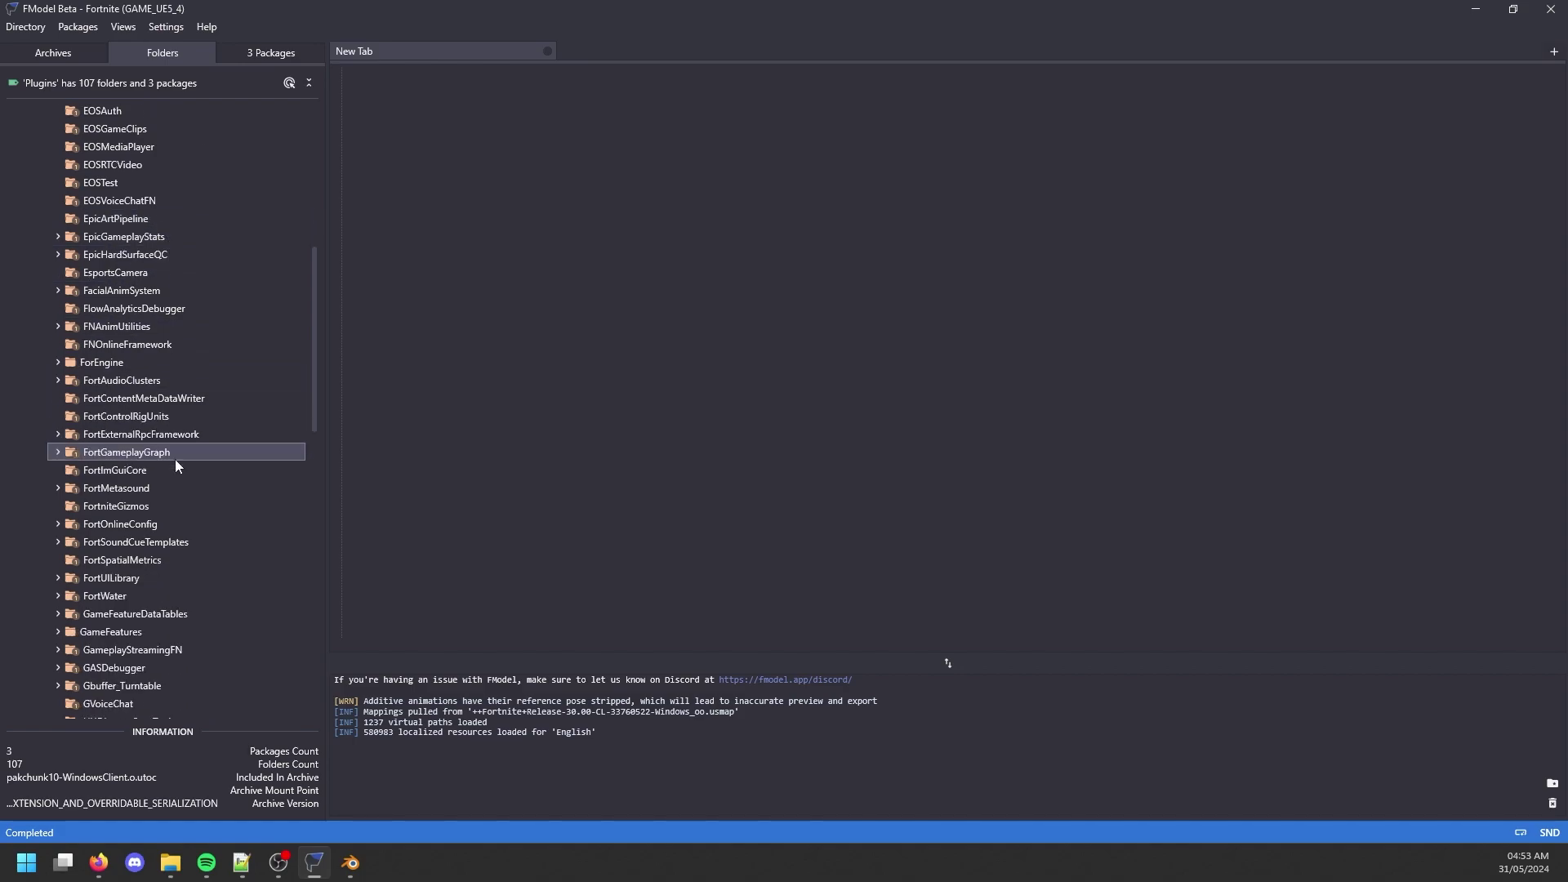
{"action": "scroll", "coordinate": [175, 464], "scroll_direction": "down", "scroll_amount": 2}
{"action": "left_click", "coordinate": [154, 474]}
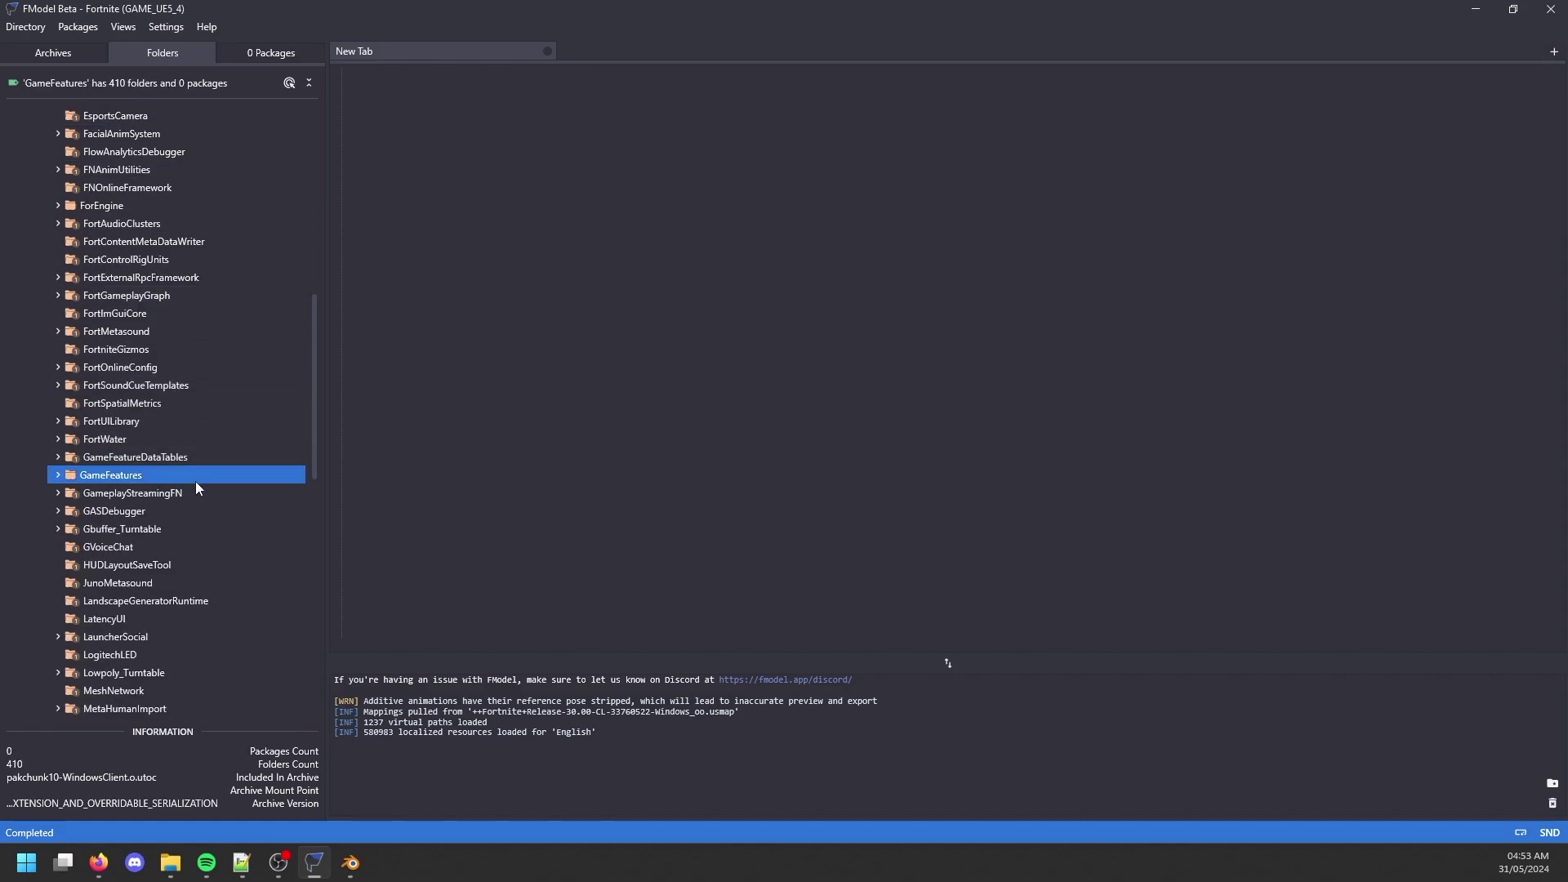
{"action": "double_click", "coordinate": [219, 472]}
Find the Juno folder within GameFeatures and expand it.
{"action": "scroll", "coordinate": [237, 487], "scroll_direction": "down", "scroll_amount": 10}
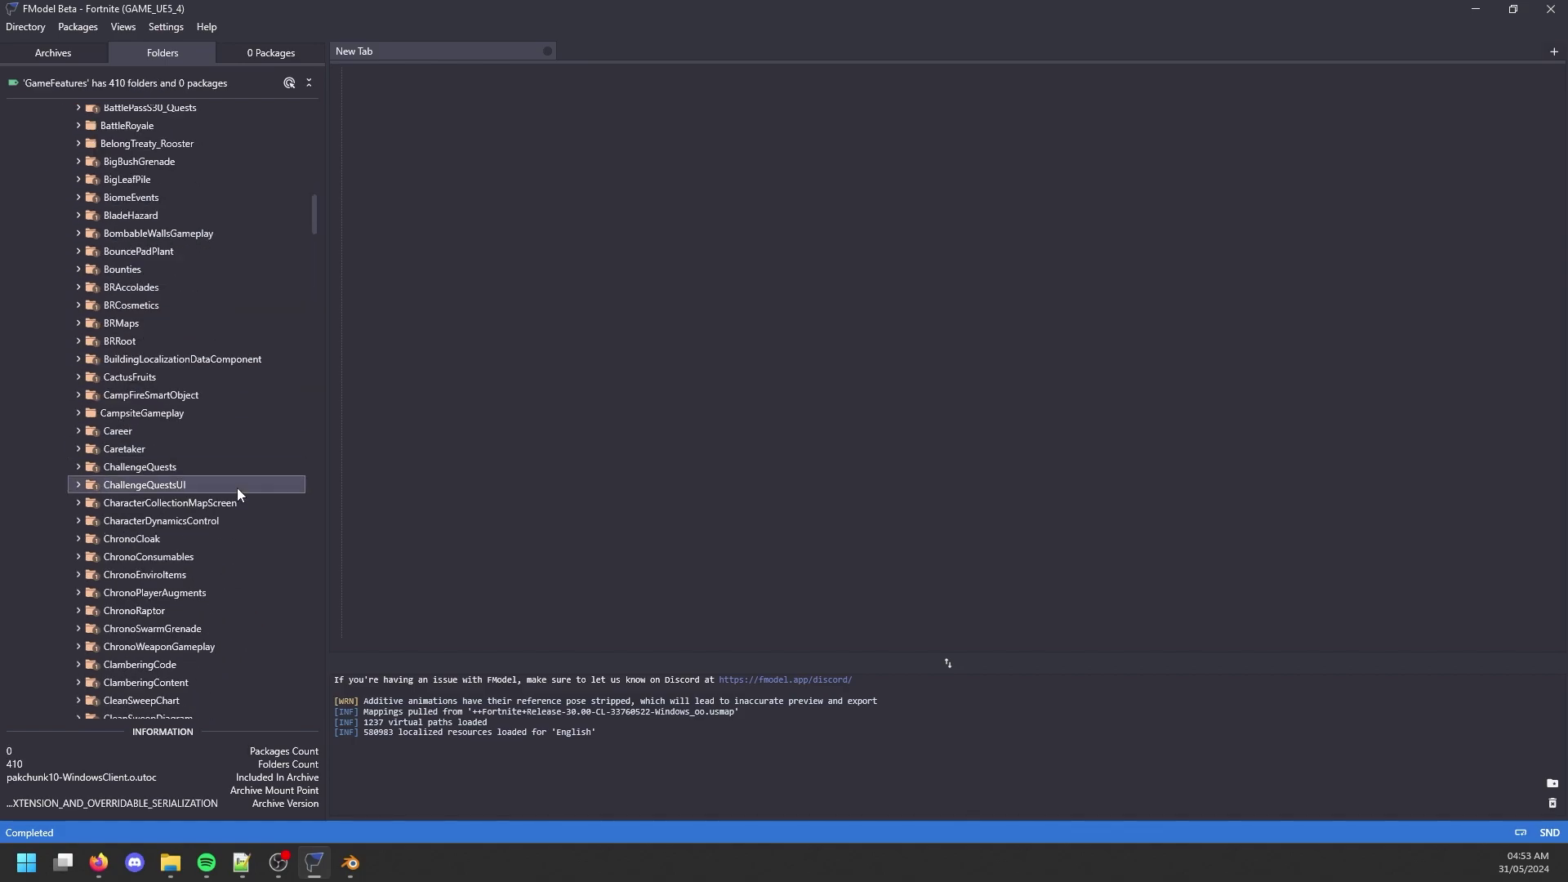
{"action": "scroll", "coordinate": [237, 490], "scroll_direction": "down", "scroll_amount": 20}
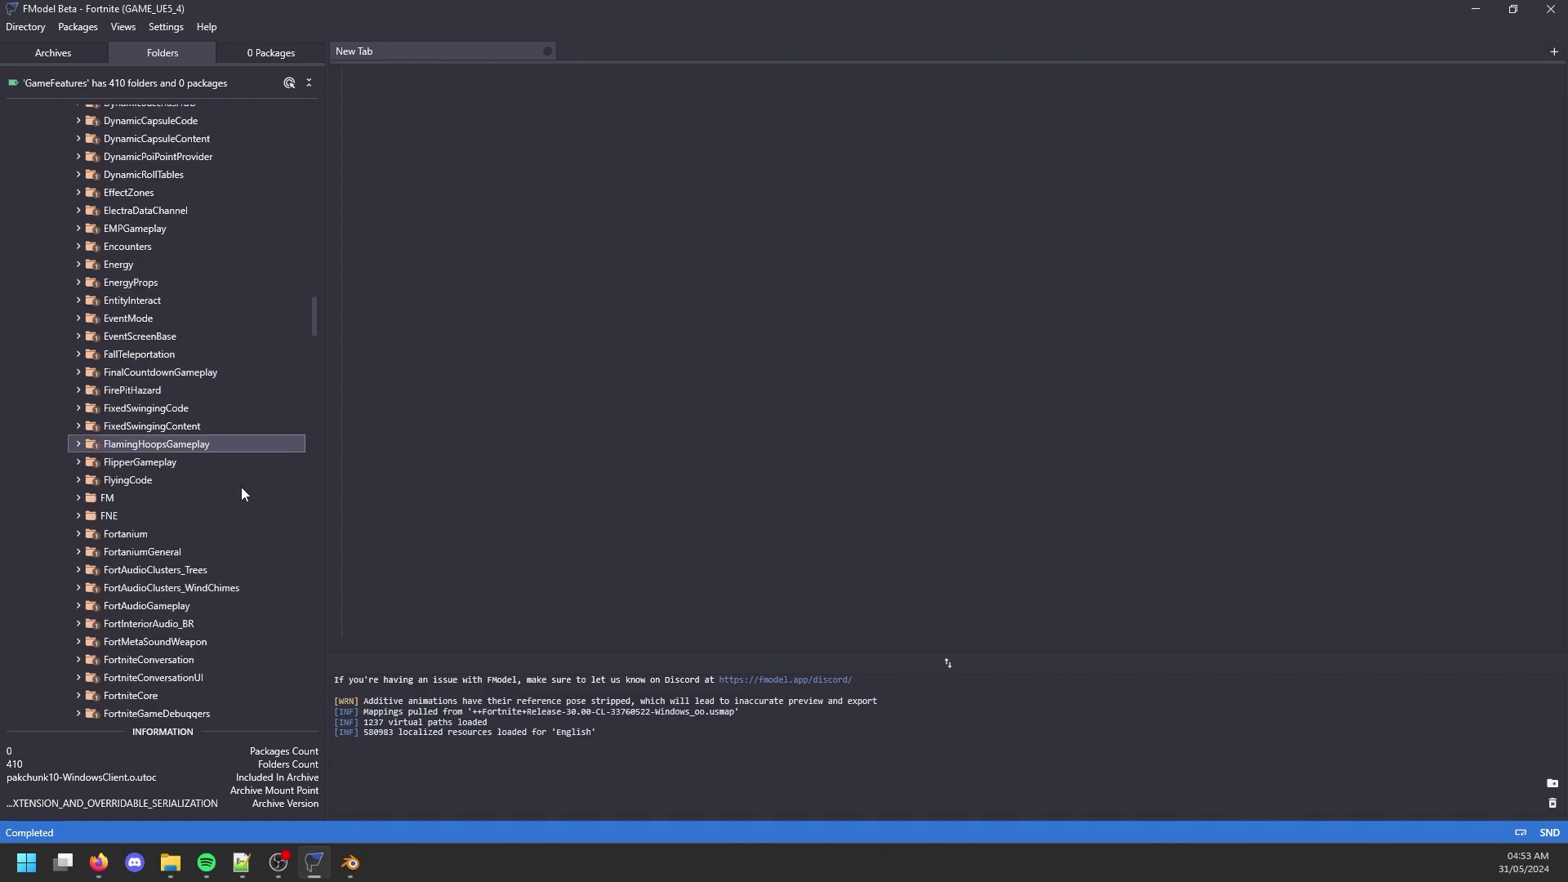
{"action": "scroll", "coordinate": [234, 488], "scroll_direction": "down", "scroll_amount": 20}
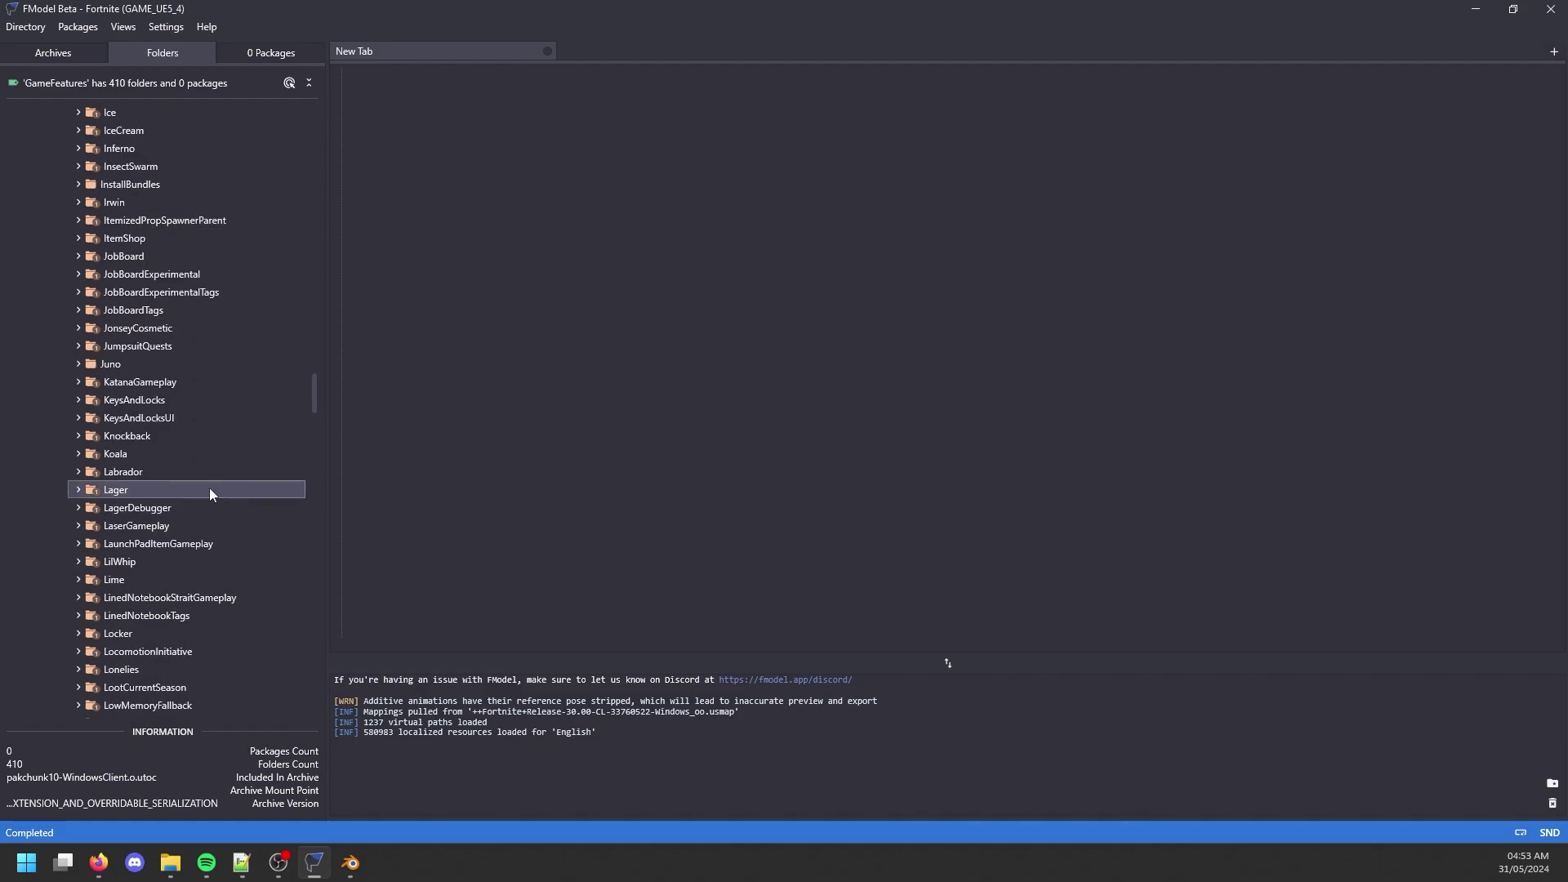
{"action": "left_click", "coordinate": [154, 365]}
{"action": "double_click", "coordinate": [154, 364]}
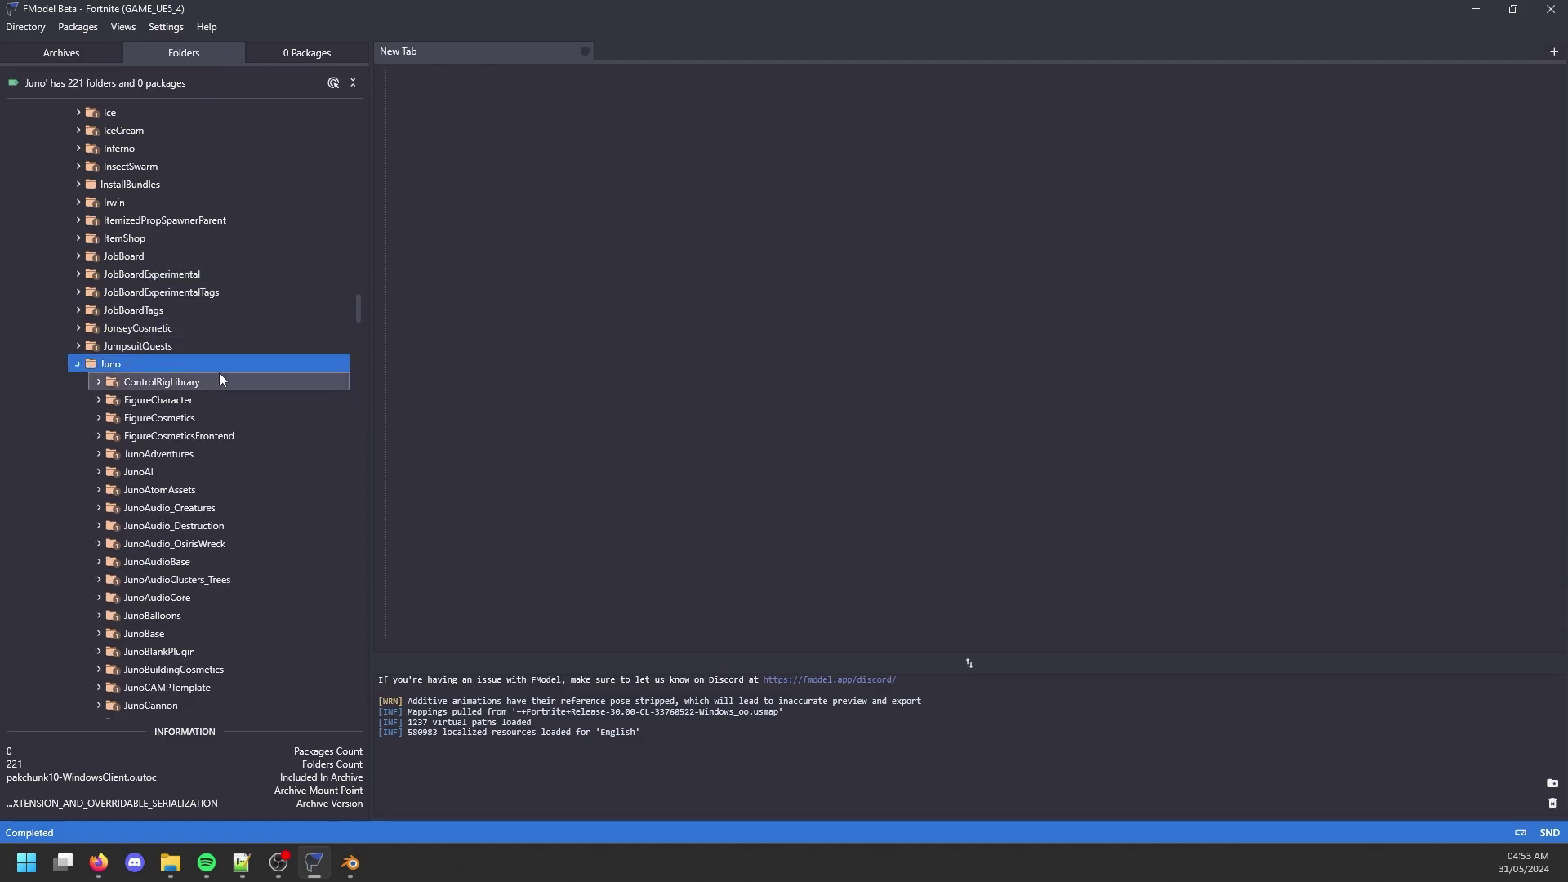
Expand FigureCharacter, Content and Figure_Core under Juno and open the packages of the SkeletalMesh folder.
{"action": "double_click", "coordinate": [213, 397]}
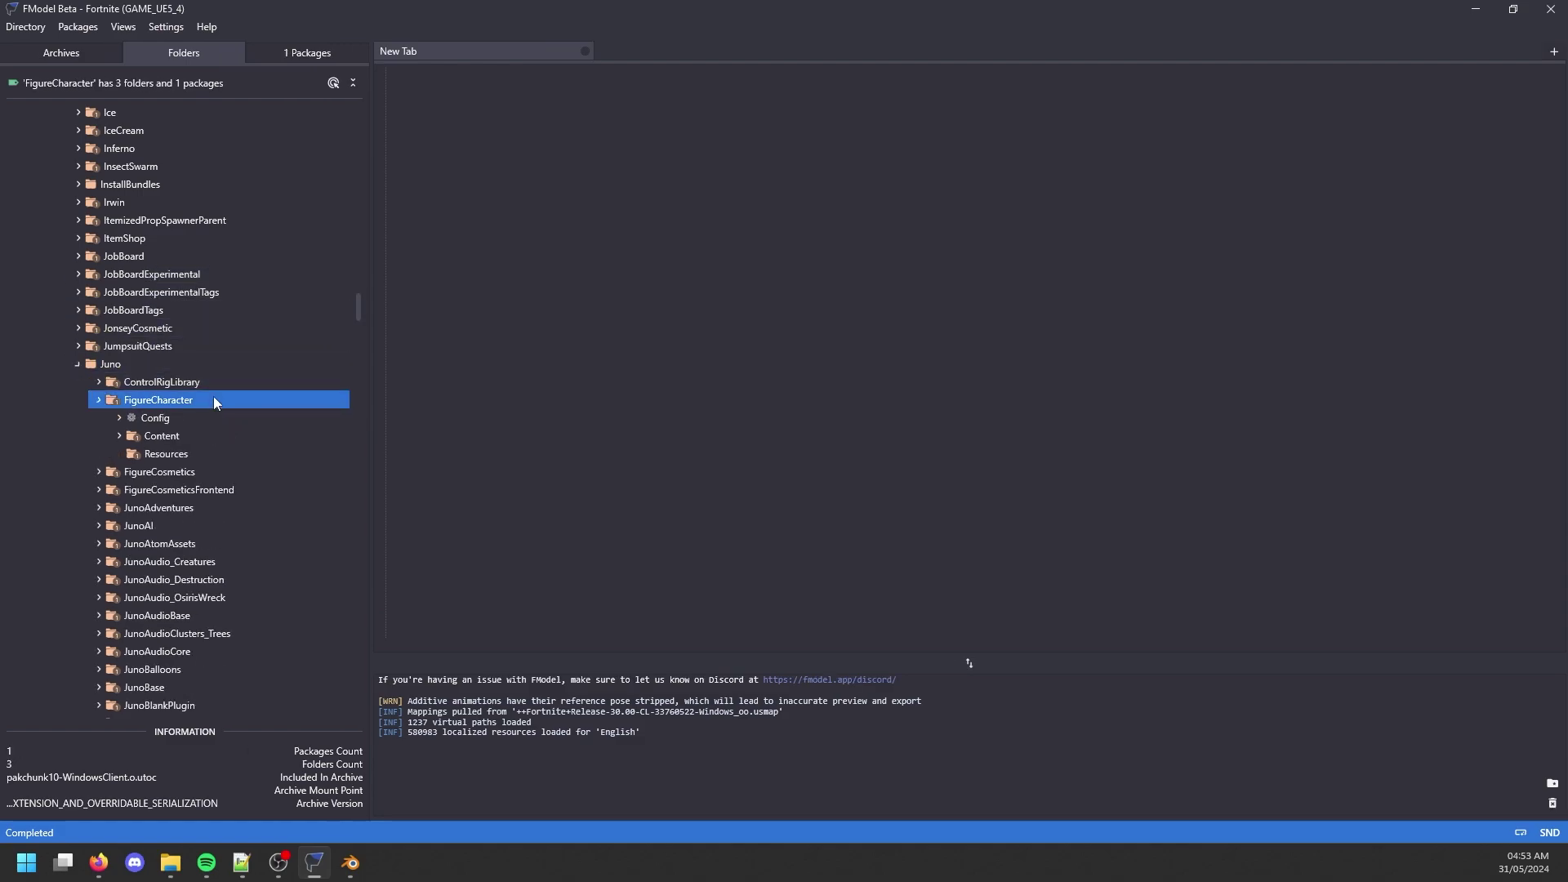
{"action": "double_click", "coordinate": [196, 438]}
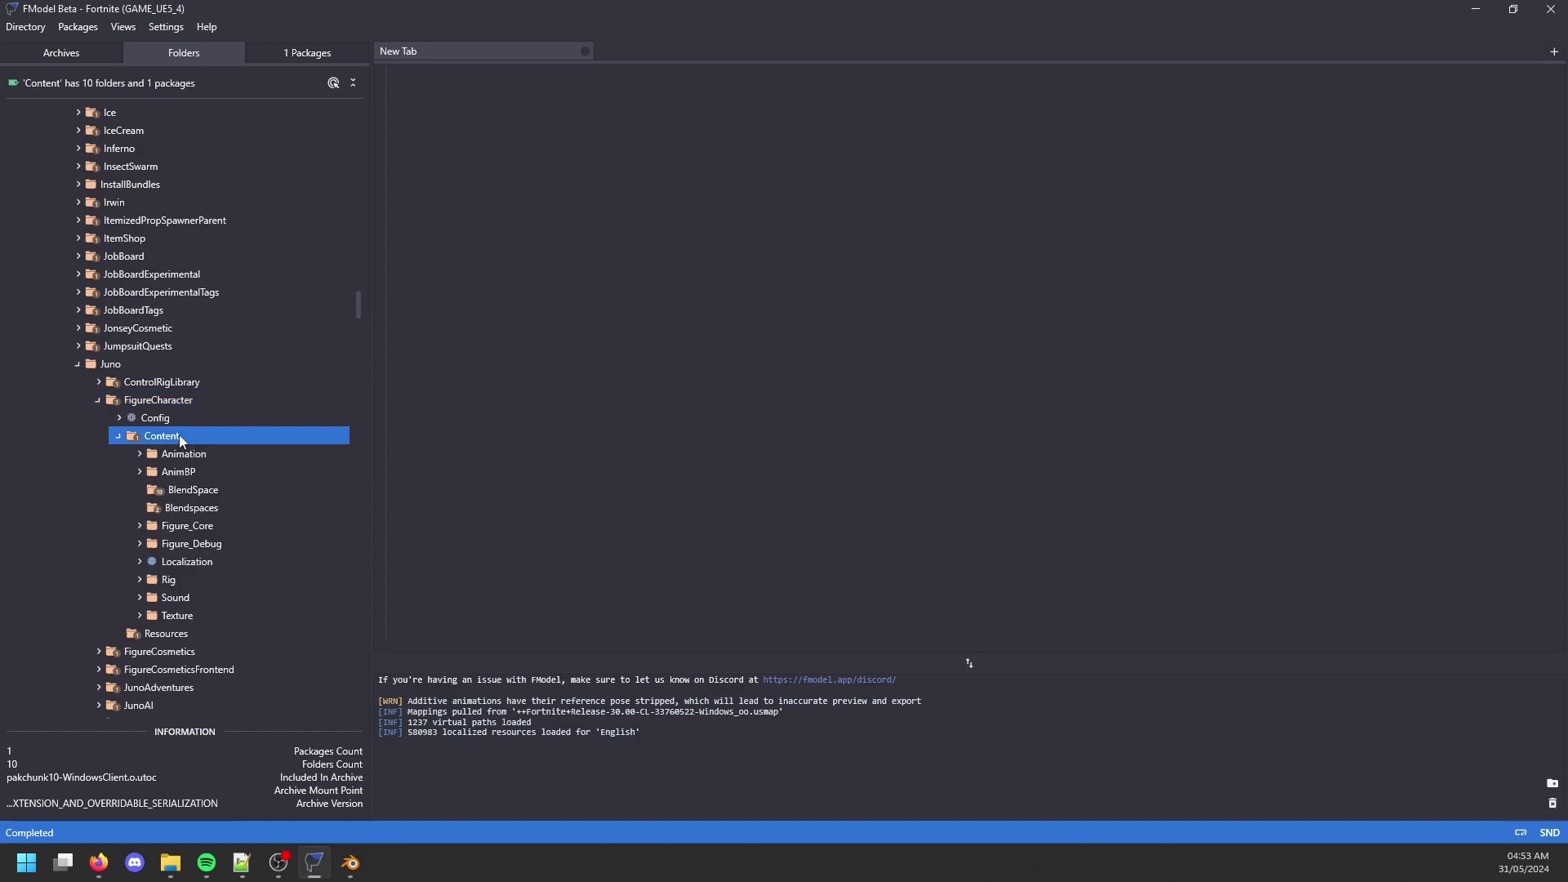
{"action": "left_click", "coordinate": [210, 581]}
{"action": "double_click", "coordinate": [209, 579]}
{"action": "double_click", "coordinate": [213, 572]}
{"action": "double_click", "coordinate": [223, 526]}
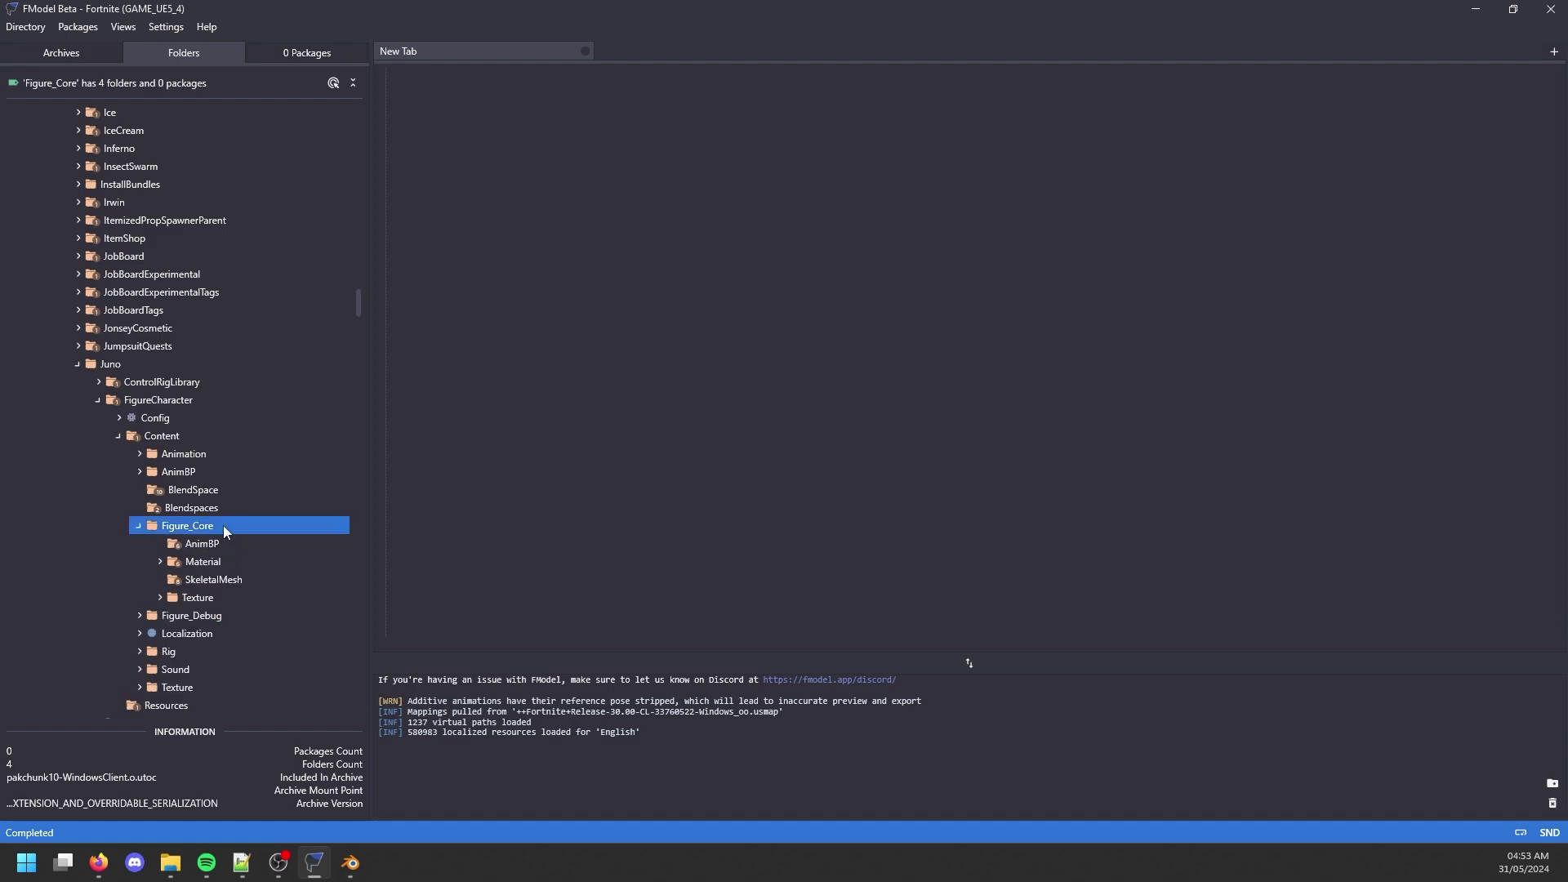
{"action": "scroll", "coordinate": [223, 526], "scroll_direction": "down", "scroll_amount": 1}
{"action": "double_click", "coordinate": [232, 543]}
Open SK_Figure, preview SKM_Figure_Preview in 3D with the MI_Figure_RigDrivenFace_rc1 section shown, inspect the head and close the viewer.
{"action": "double_click", "coordinate": [239, 178]}
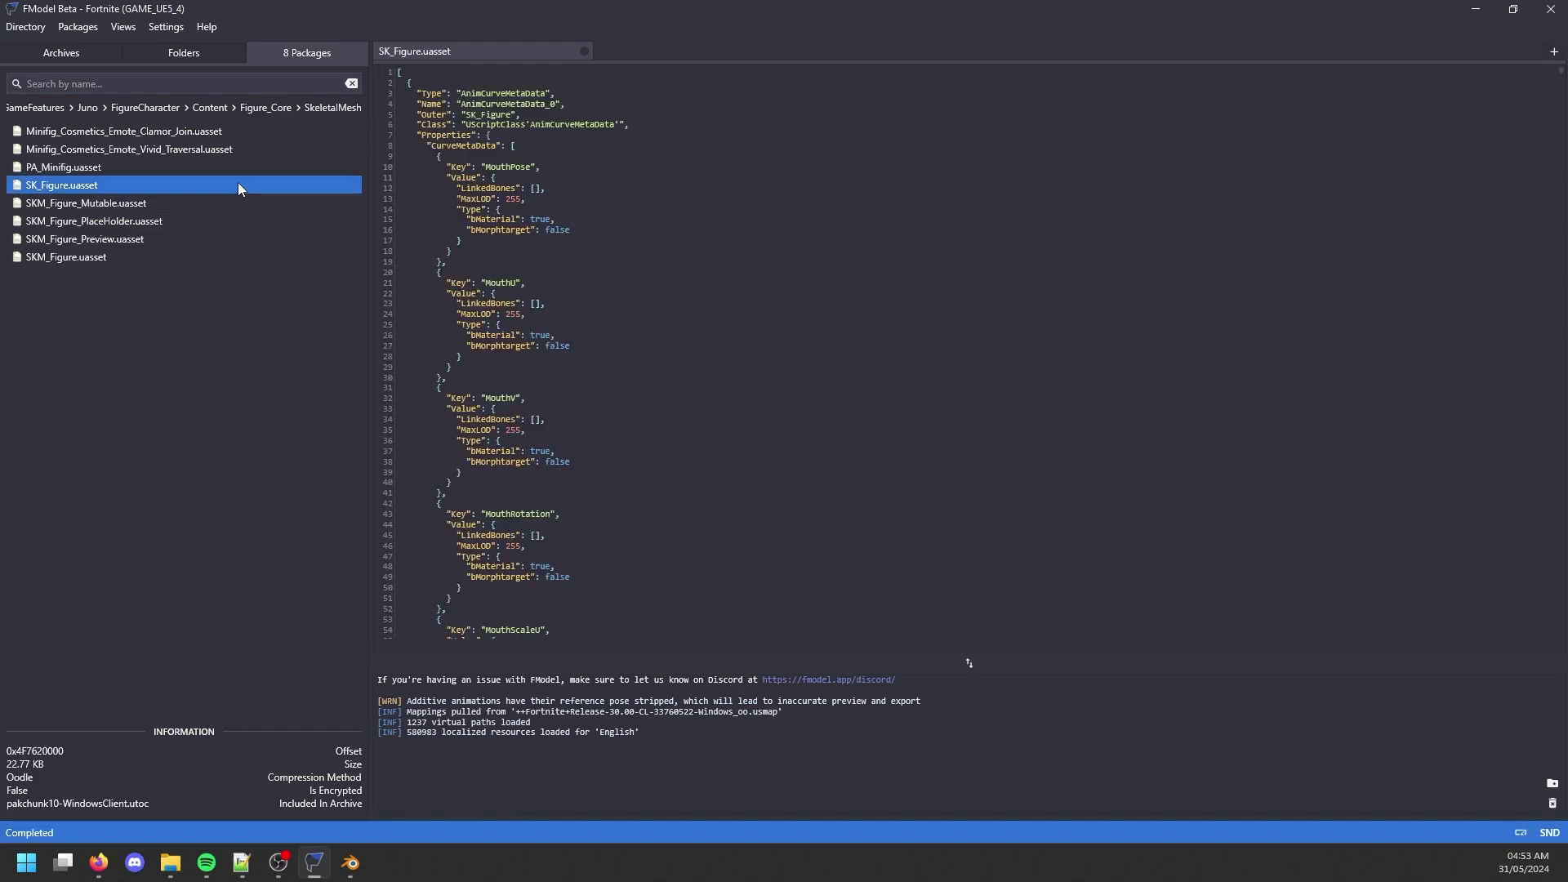
{"action": "double_click", "coordinate": [143, 242]}
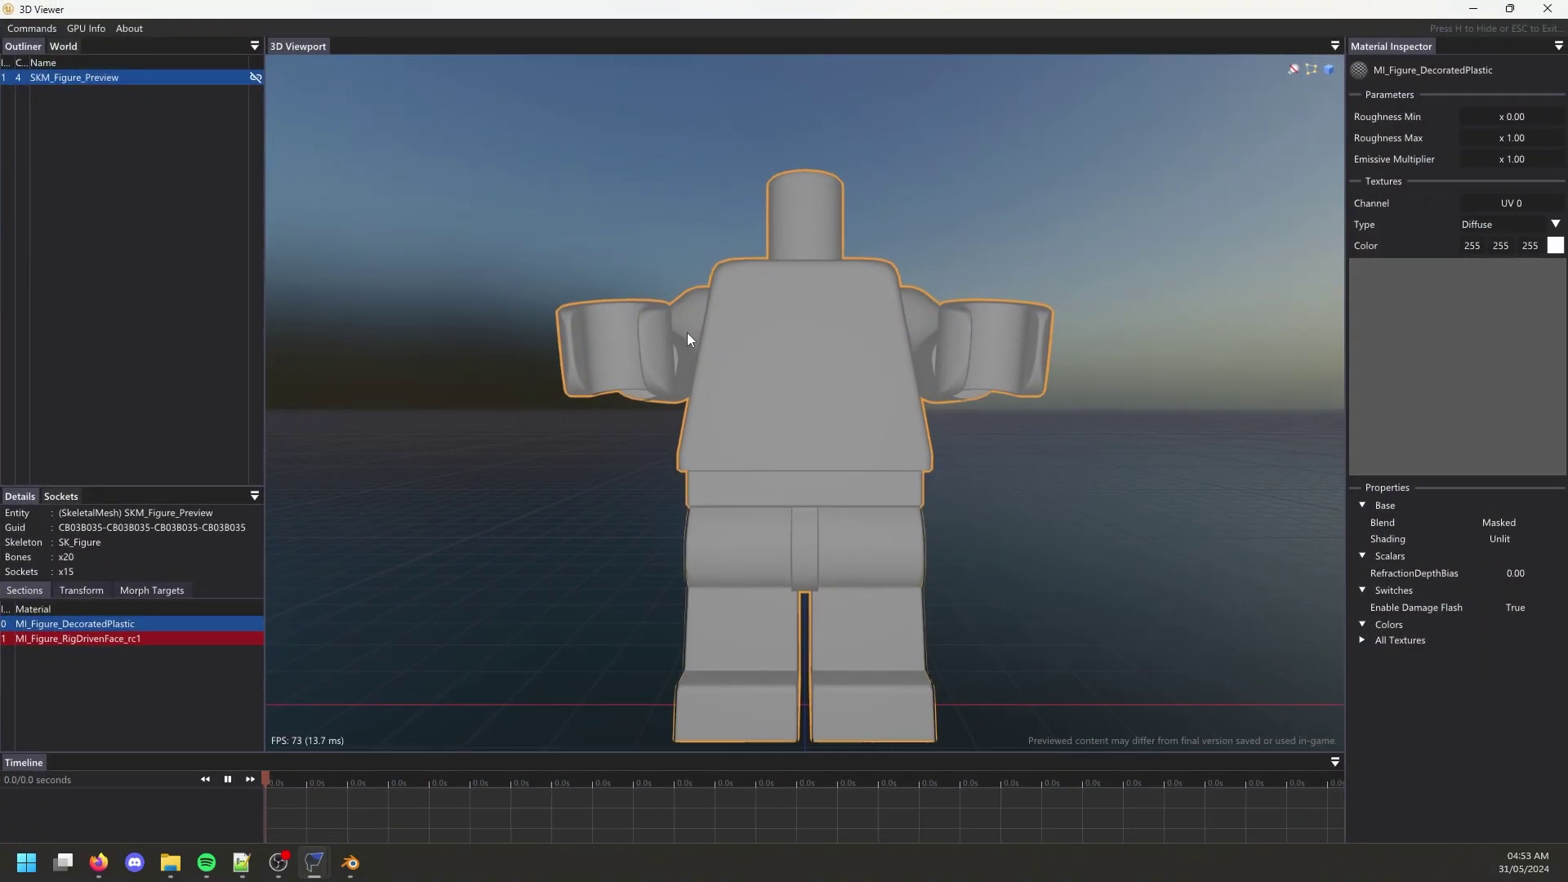
{"action": "left_click_drag", "start_coordinate": [689, 340], "coordinate": [564, 351]}
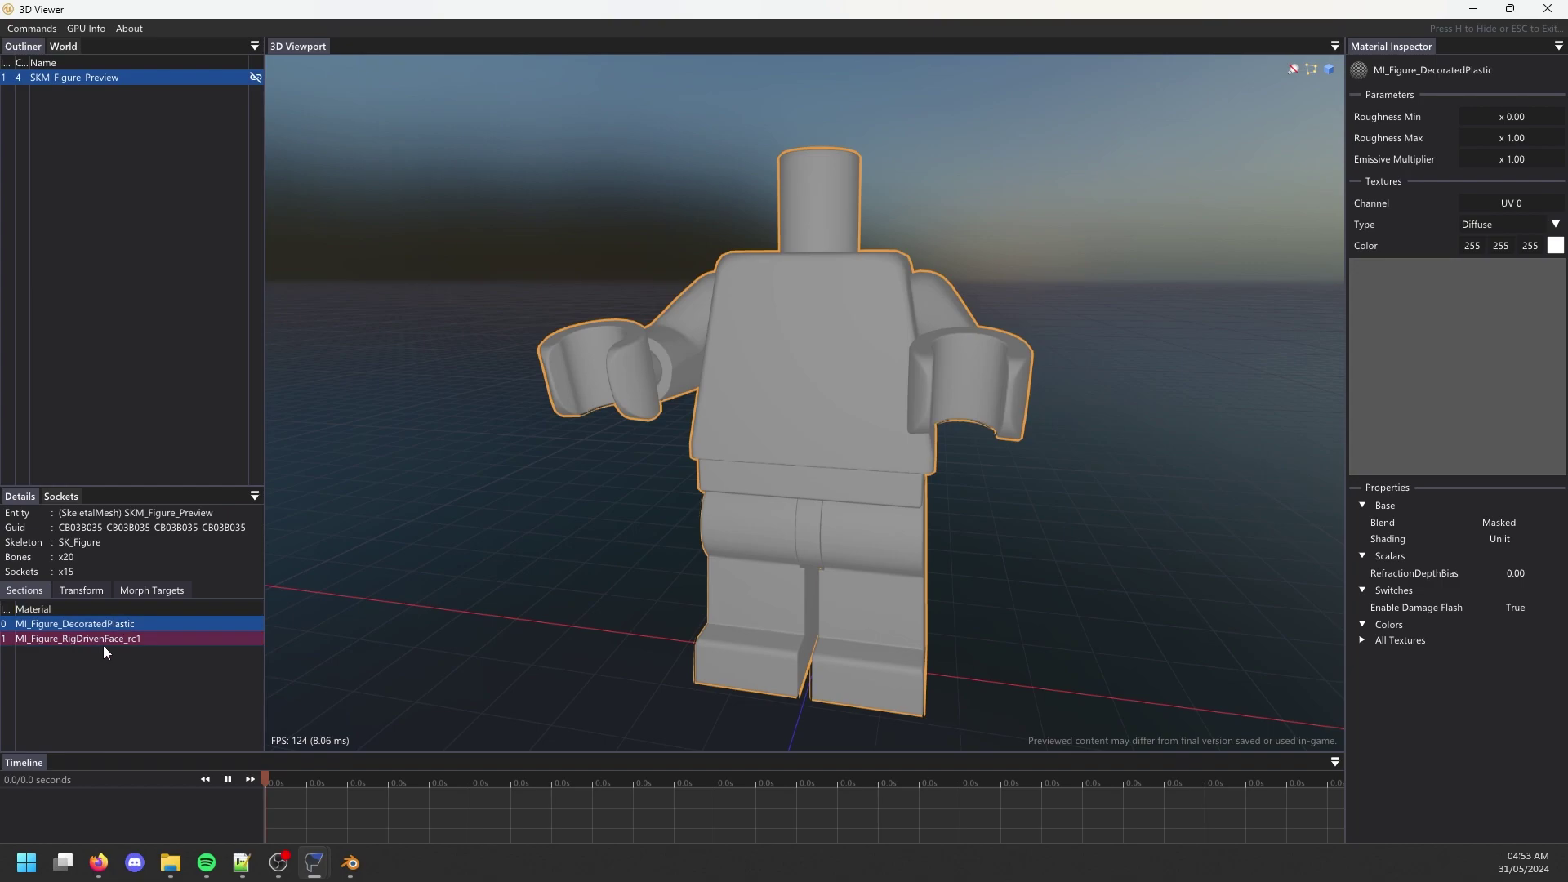
{"action": "left_click", "coordinate": [106, 640]}
{"action": "right_click", "coordinate": [105, 640]}
{"action": "left_click", "coordinate": [142, 653]}
{"action": "left_click_drag", "start_coordinate": [741, 428], "coordinate": [629, 425]}
{"action": "left_click_drag", "start_coordinate": [867, 335], "coordinate": [826, 331]}
{"action": "left_click_drag", "start_coordinate": [810, 171], "coordinate": [685, 199]}
{"action": "left_click", "coordinate": [1559, 6]}
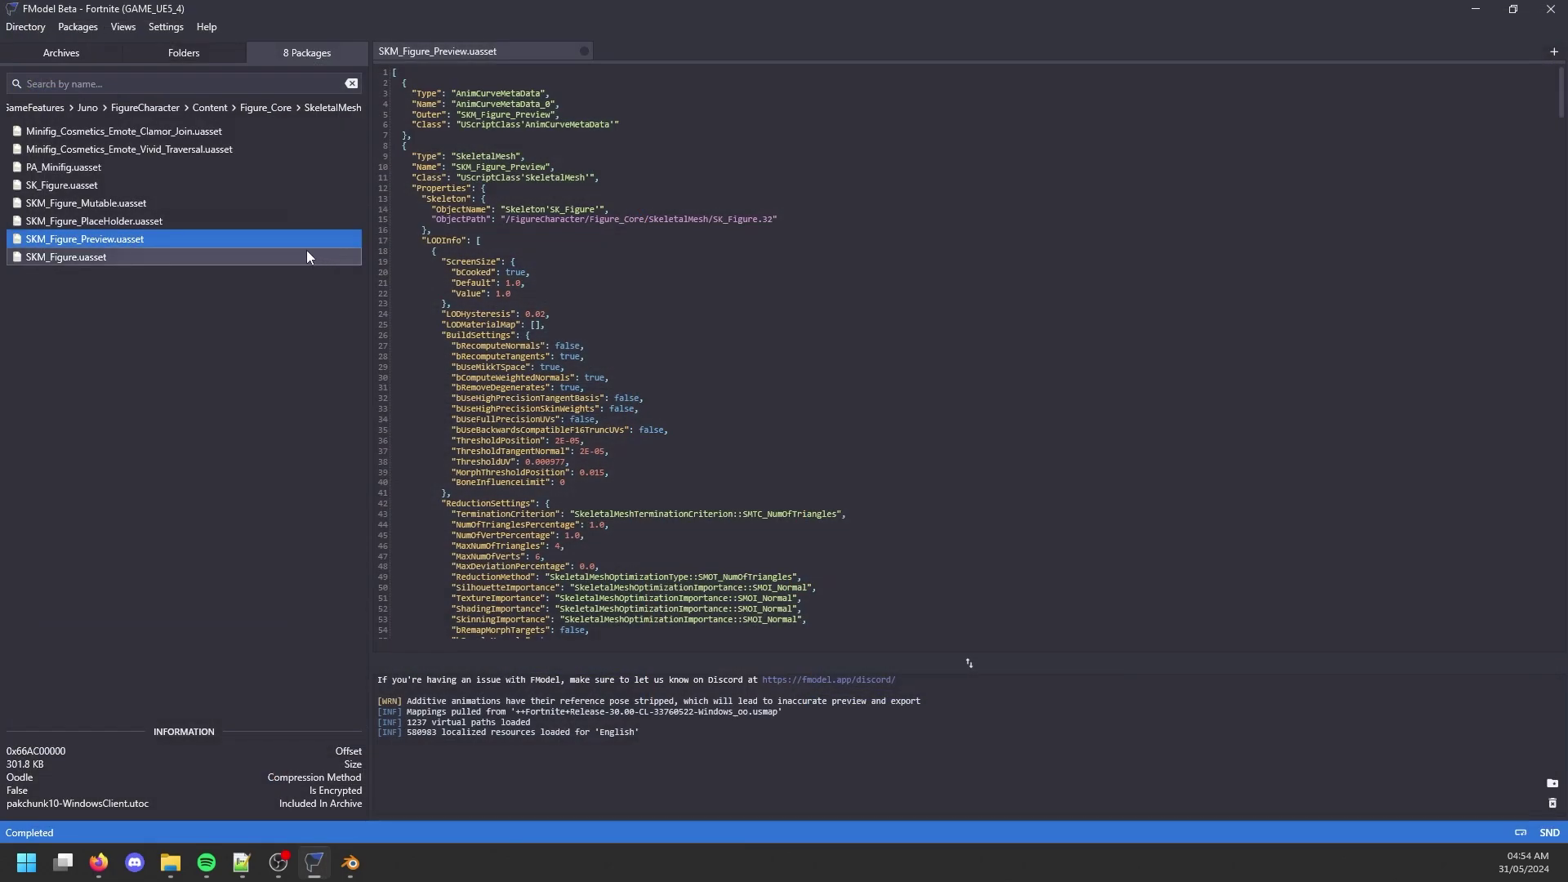
Preview SKM_Figure_Mutable and SKM_Figure_PlaceHolder in the 3D viewer, closing the viewer after each.
{"action": "double_click", "coordinate": [141, 204]}
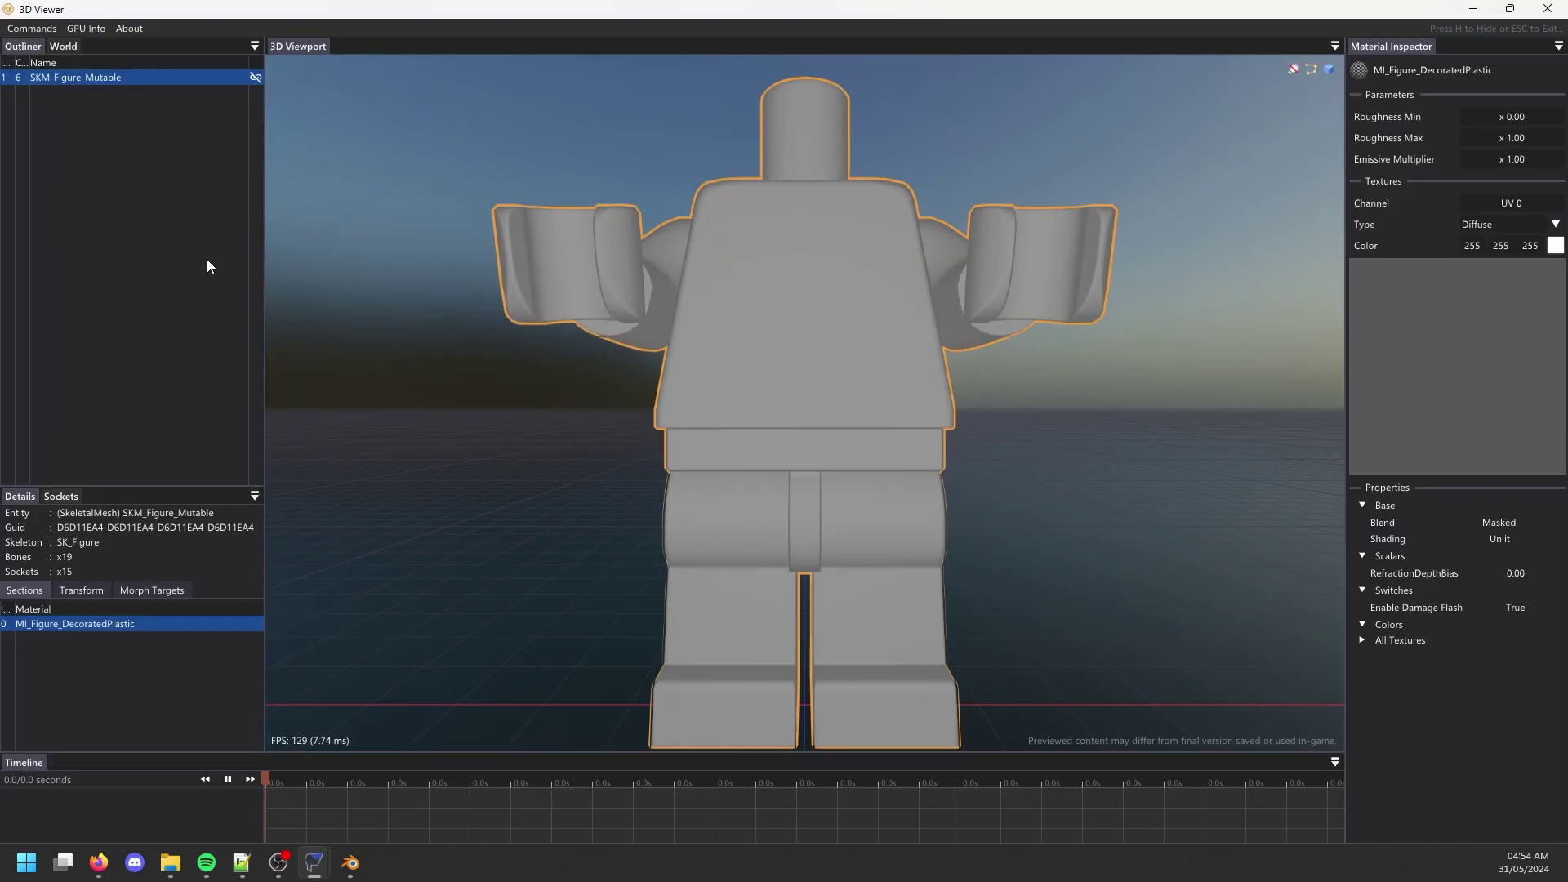
{"action": "left_click_drag", "start_coordinate": [923, 160], "coordinate": [1173, 122]}
{"action": "left_click", "coordinate": [1553, 7]}
{"action": "left_click", "coordinate": [170, 222]}
{"action": "double_click", "coordinate": [169, 221]}
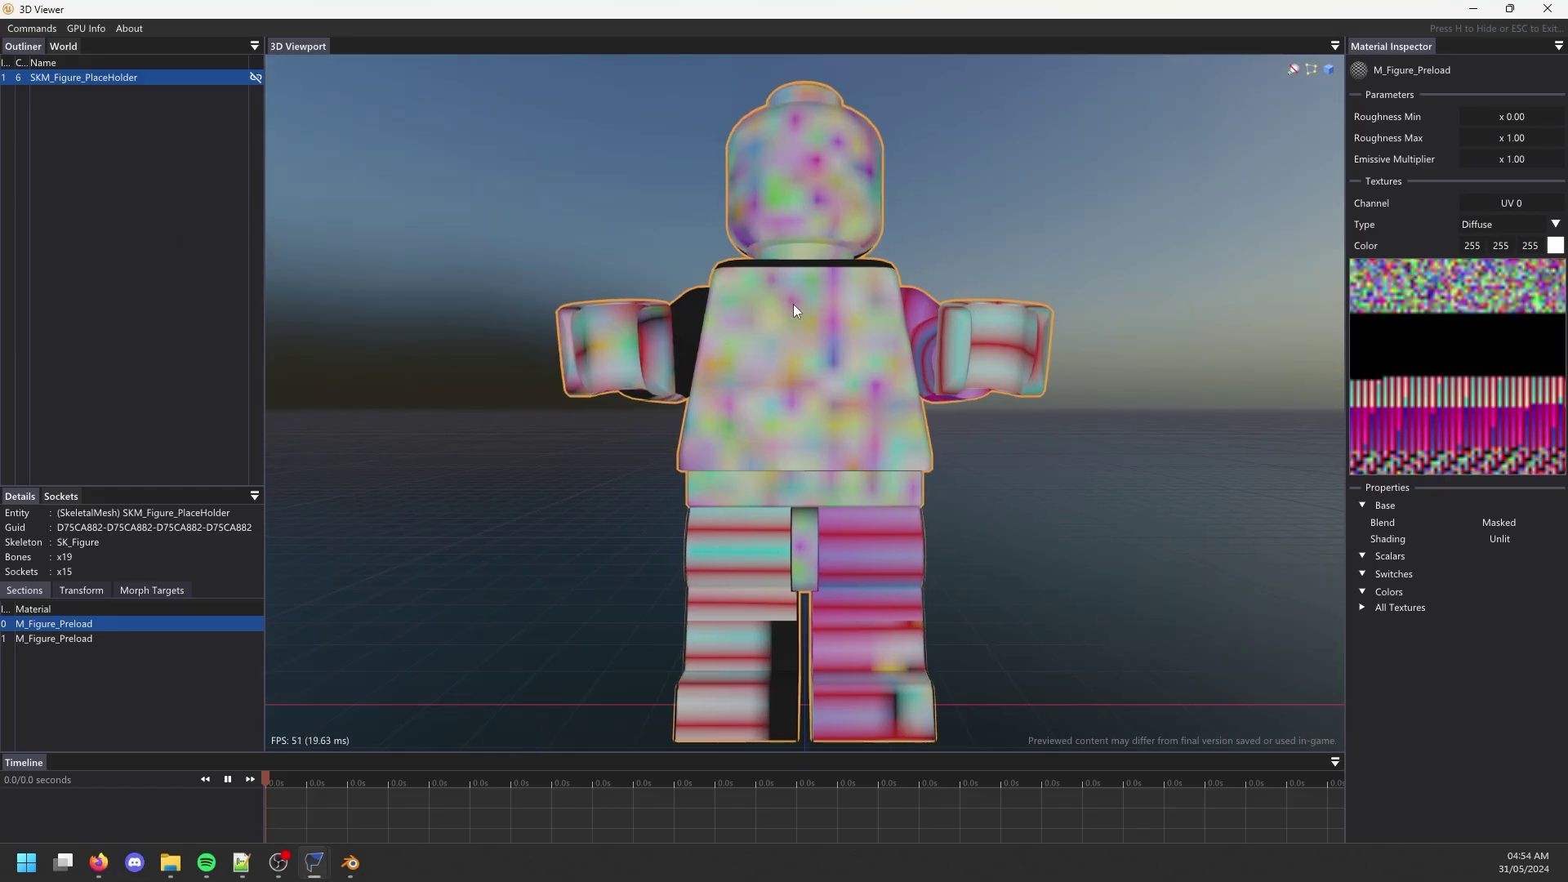
{"action": "left_click_drag", "start_coordinate": [792, 304], "coordinate": [1231, 149]}
{"action": "left_click", "coordinate": [1550, 9]}
Preview SKM_Figure in 3D, check the options of its material section and close the viewer.
{"action": "double_click", "coordinate": [193, 258]}
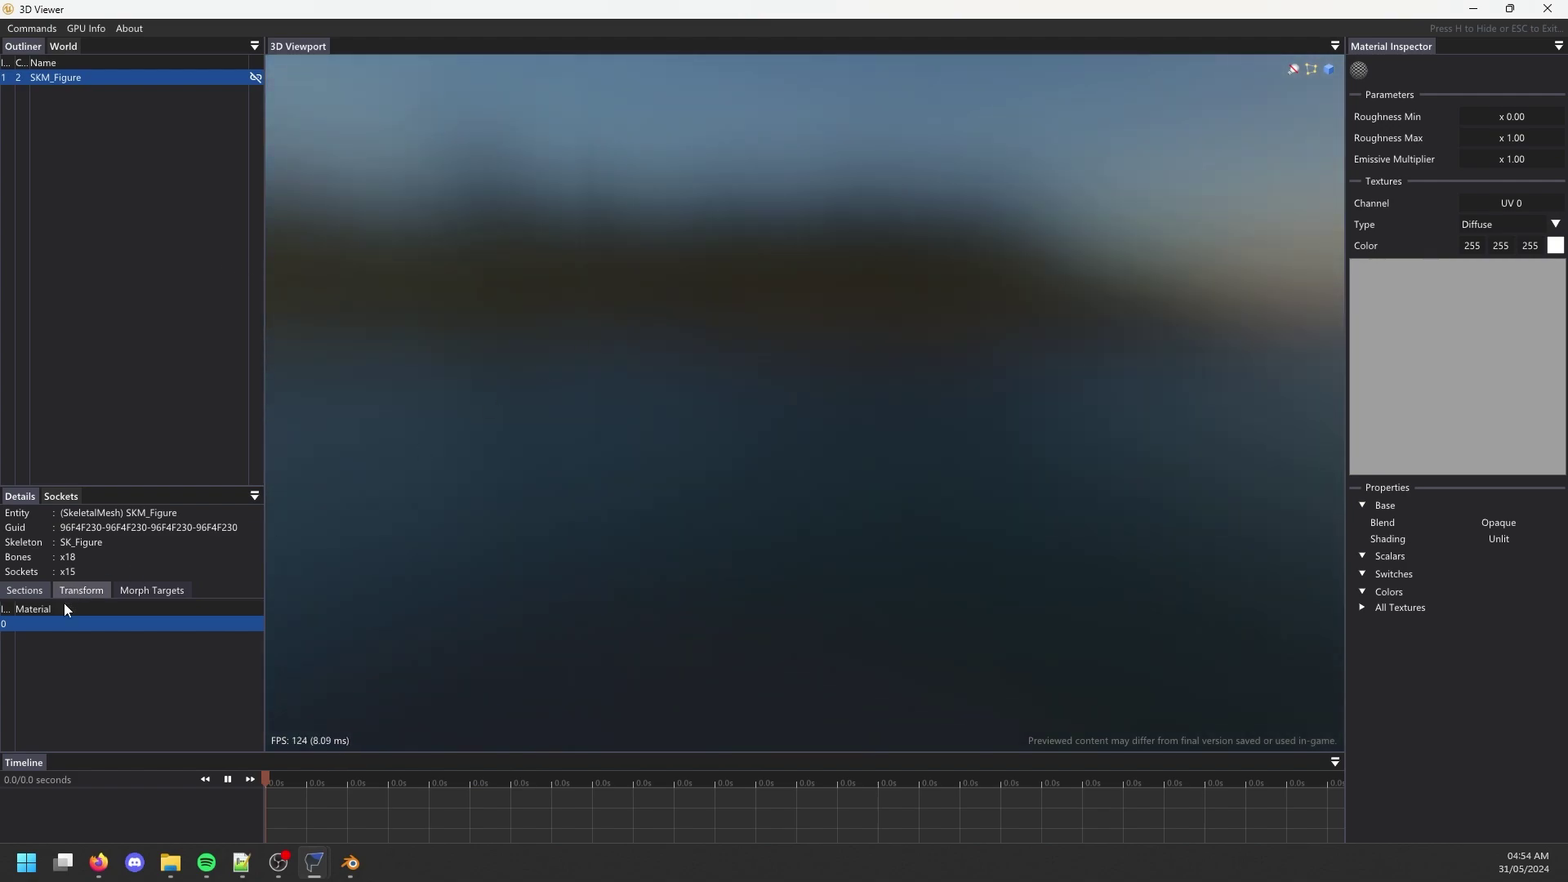
{"action": "right_click", "coordinate": [59, 624]}
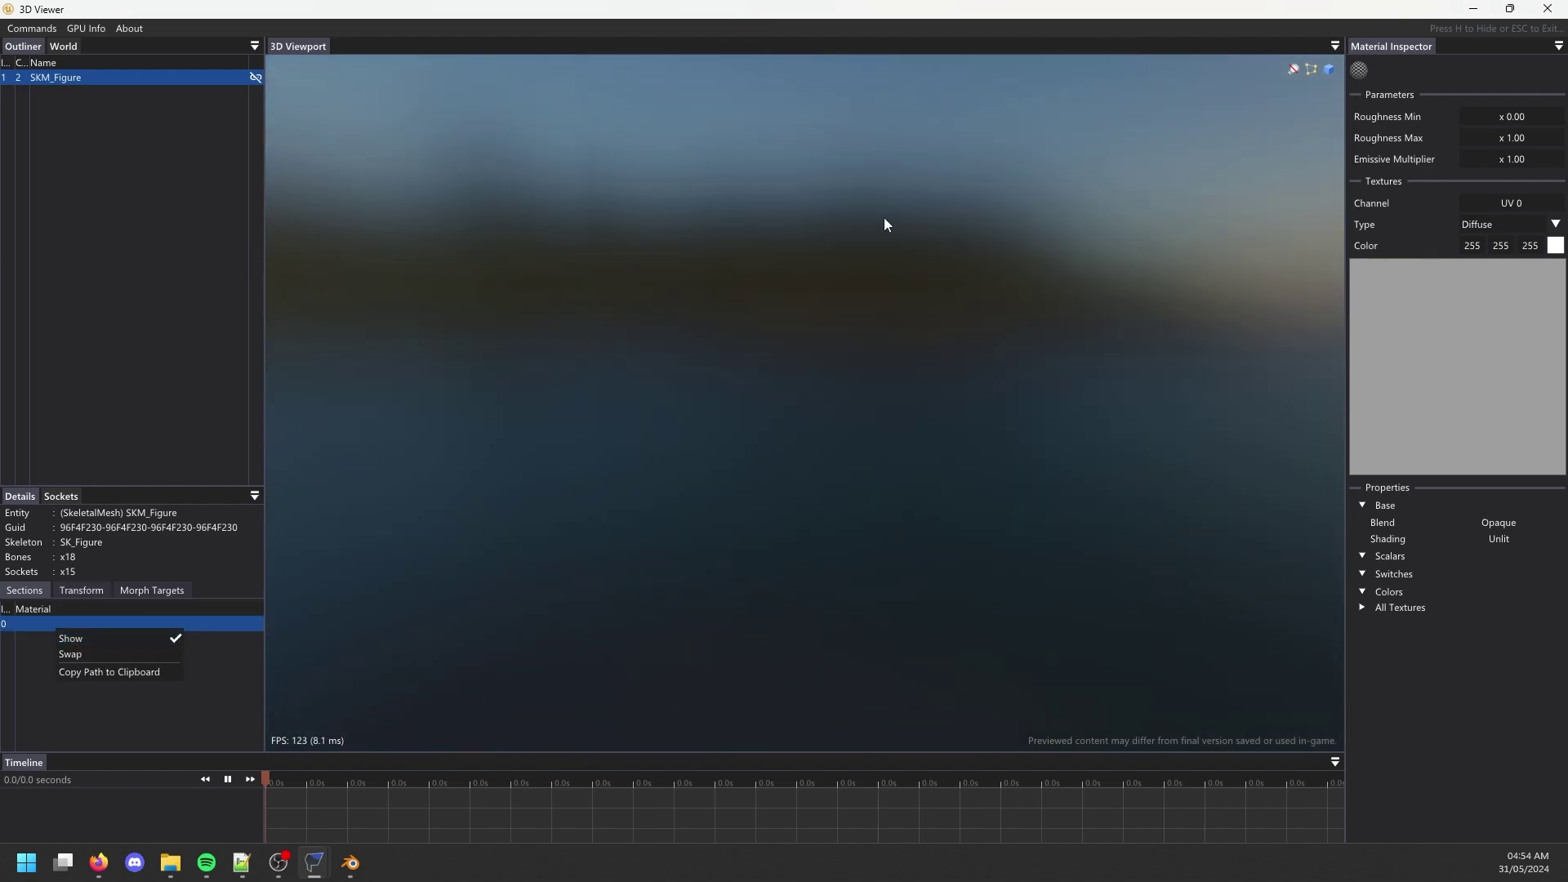
{"action": "left_click", "coordinate": [1548, 8]}
Preview SKM_Figure_Preview again with its MI_Figure_RigDrivenFace_rc1 section shown, inspect it and move the viewer window off the package list.
{"action": "double_click", "coordinate": [188, 236]}
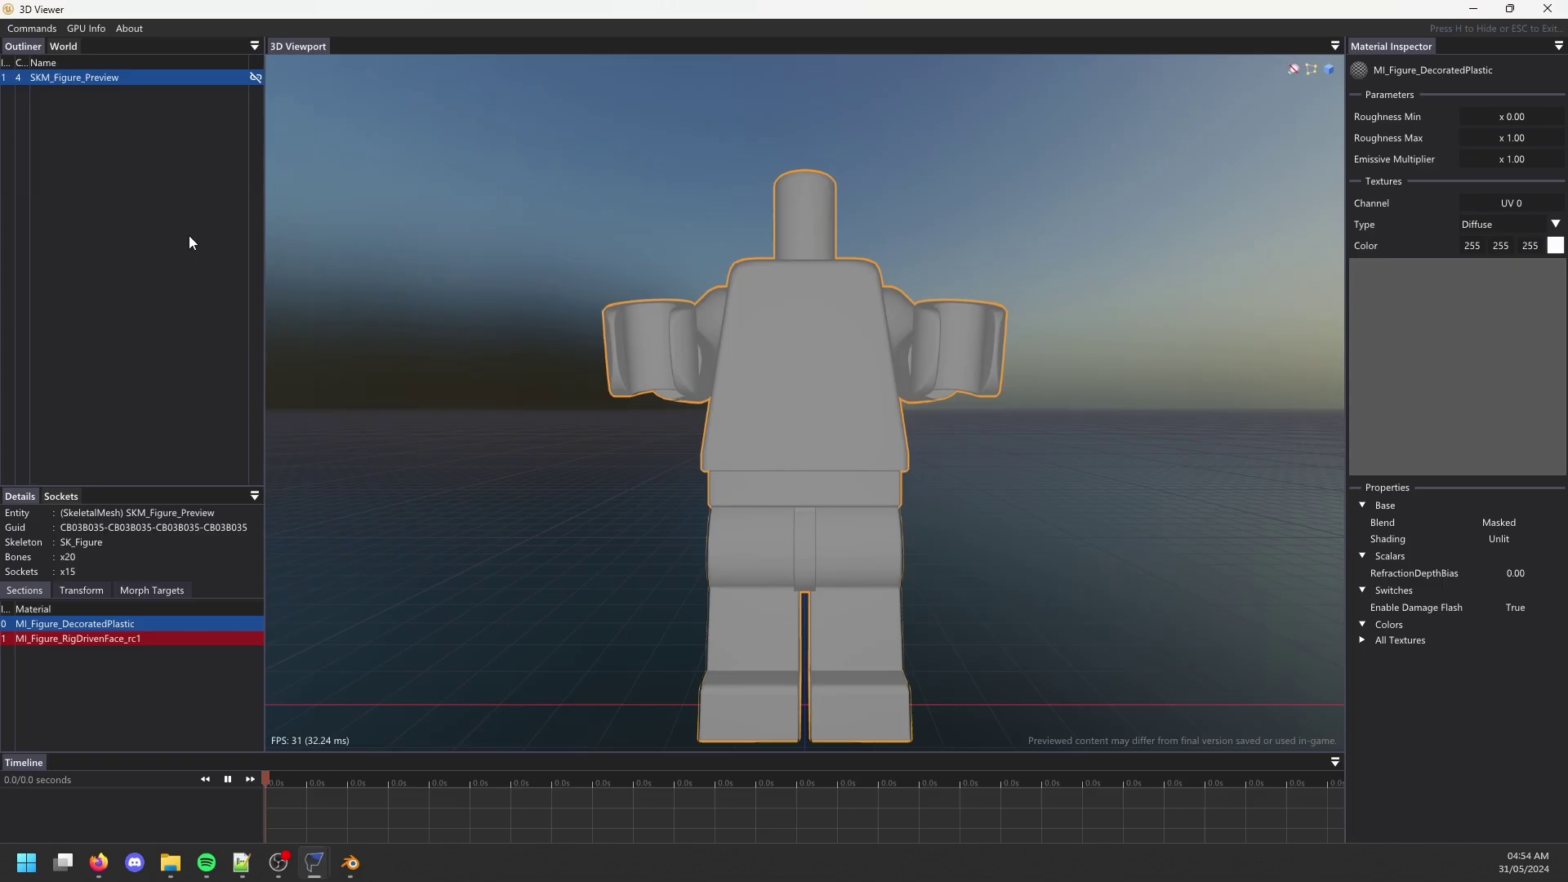
{"action": "right_click", "coordinate": [90, 640]}
{"action": "left_click", "coordinate": [125, 654]}
{"action": "left_click_drag", "start_coordinate": [572, 392], "coordinate": [620, 384]}
{"action": "left_click_drag", "start_coordinate": [1298, 332], "coordinate": [850, 332]}
{"action": "left_click_drag", "start_coordinate": [1011, 20], "coordinate": [1012, 304]}
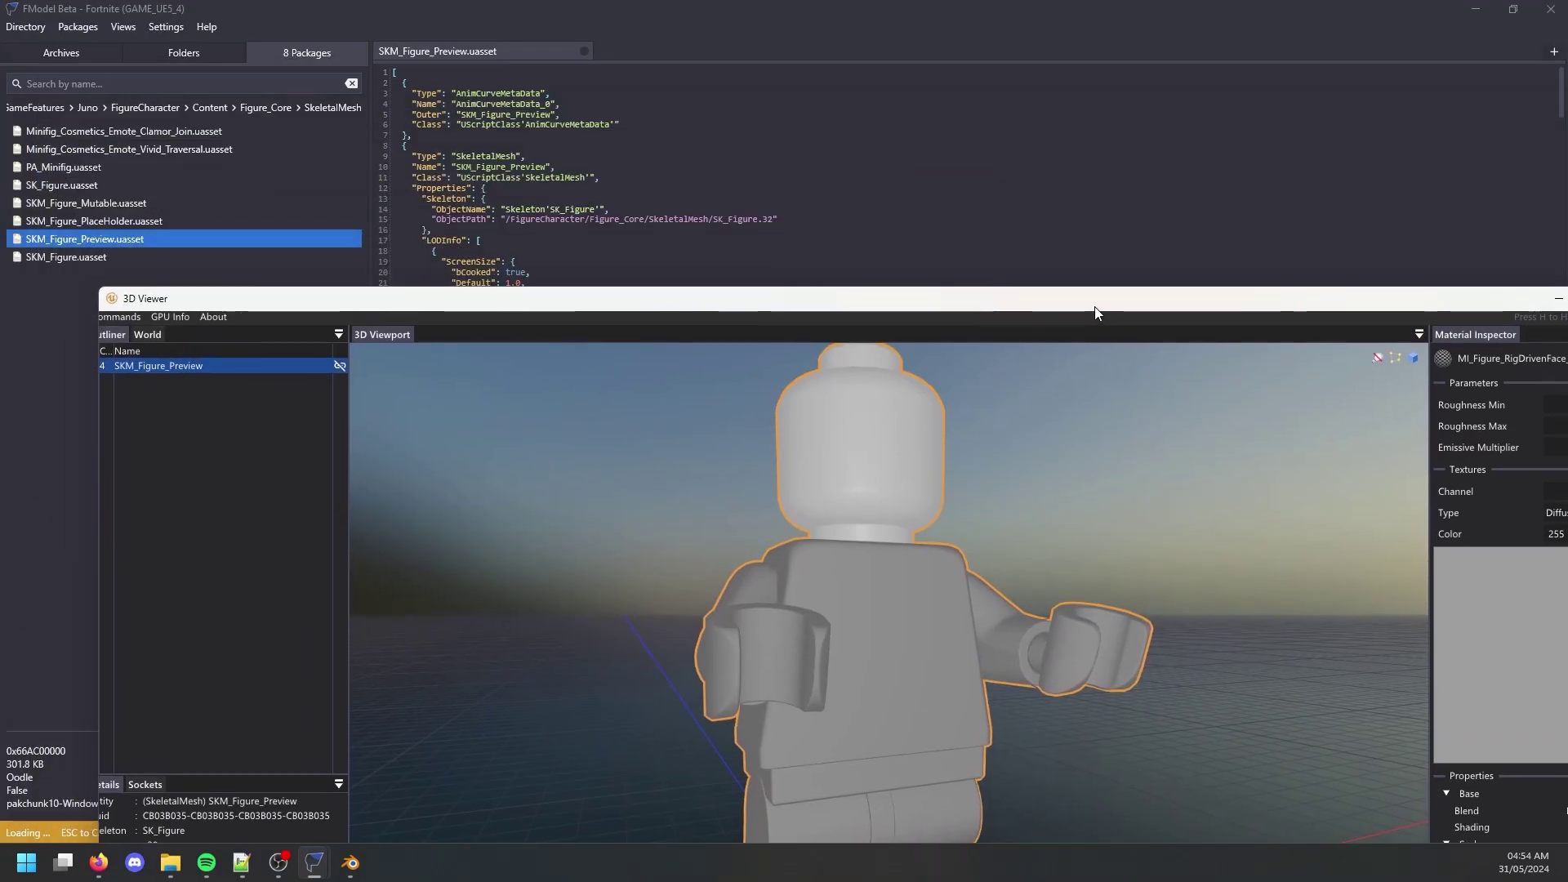
Reload SK_Figure and SKM_Figure_Preview from the package list, check the model in the maximised viewer and close it.
{"action": "double_click", "coordinate": [89, 186]}
{"action": "double_click", "coordinate": [110, 240]}
{"action": "left_click_drag", "start_coordinate": [436, 305], "coordinate": [643, 396]}
{"action": "double_click", "coordinate": [642, 396]}
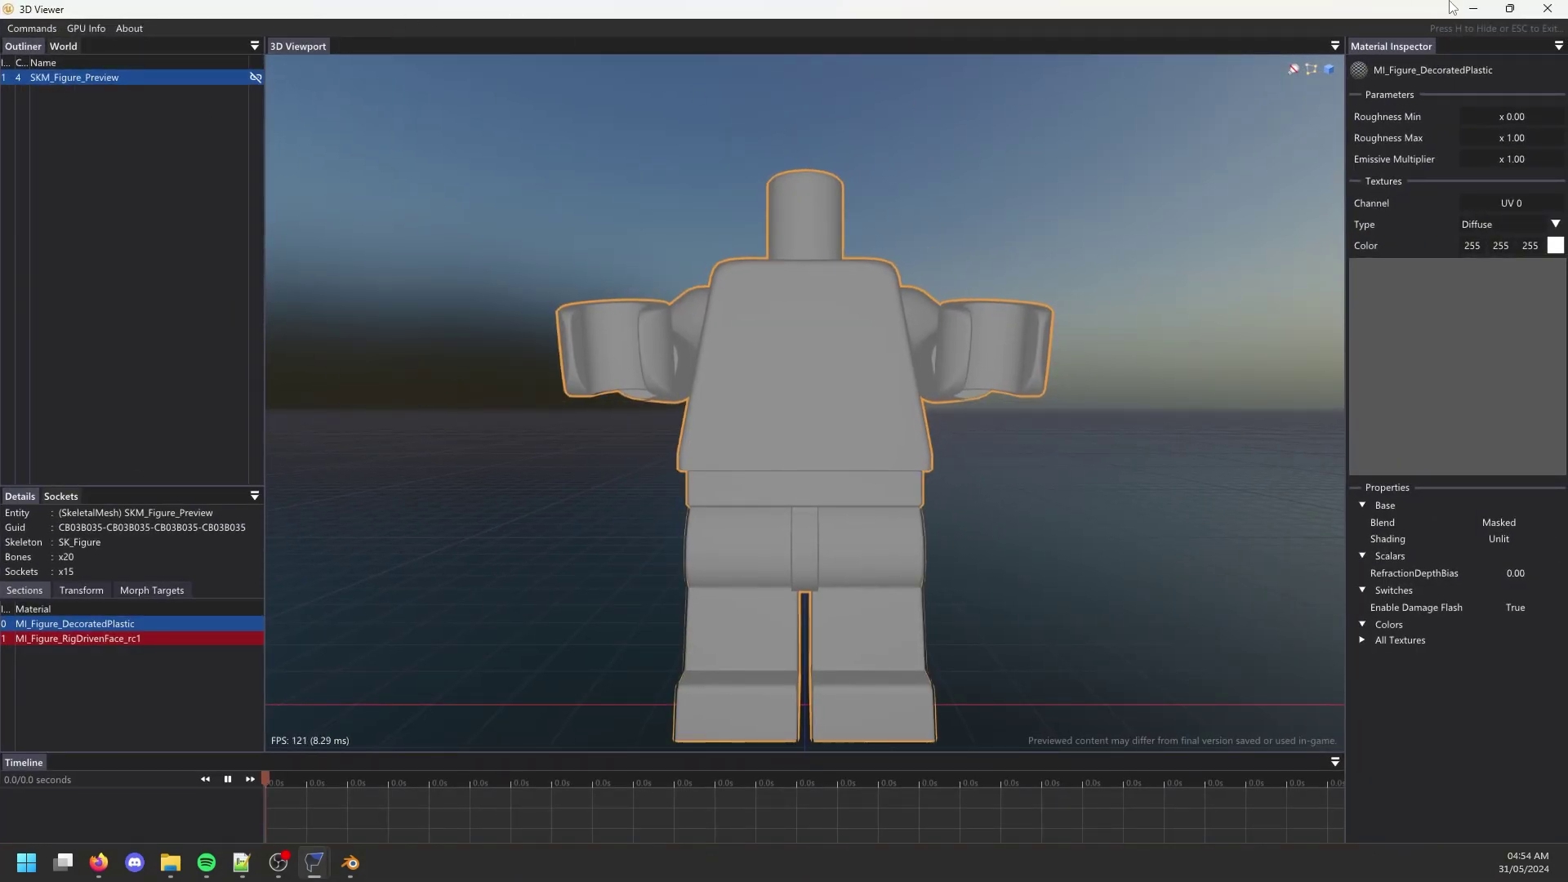
{"action": "left_click", "coordinate": [1535, 8]}
Save the SKM_Figure_Preview package as a model and open the exported file's location.
{"action": "right_click", "coordinate": [194, 248]}
{"action": "right_click", "coordinate": [158, 237]}
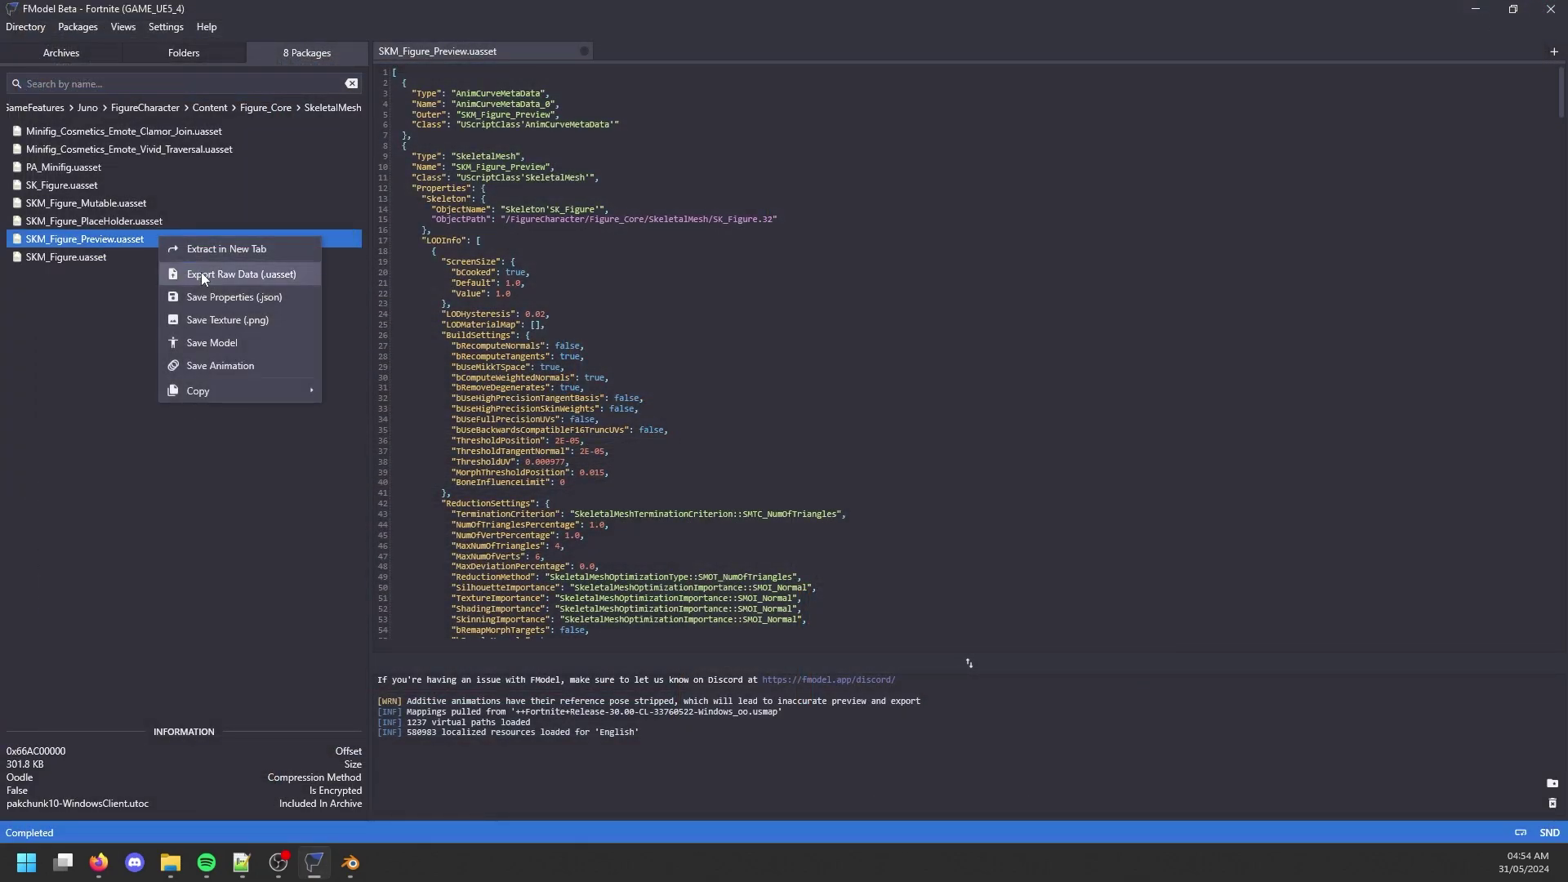
{"action": "left_click", "coordinate": [238, 345]}
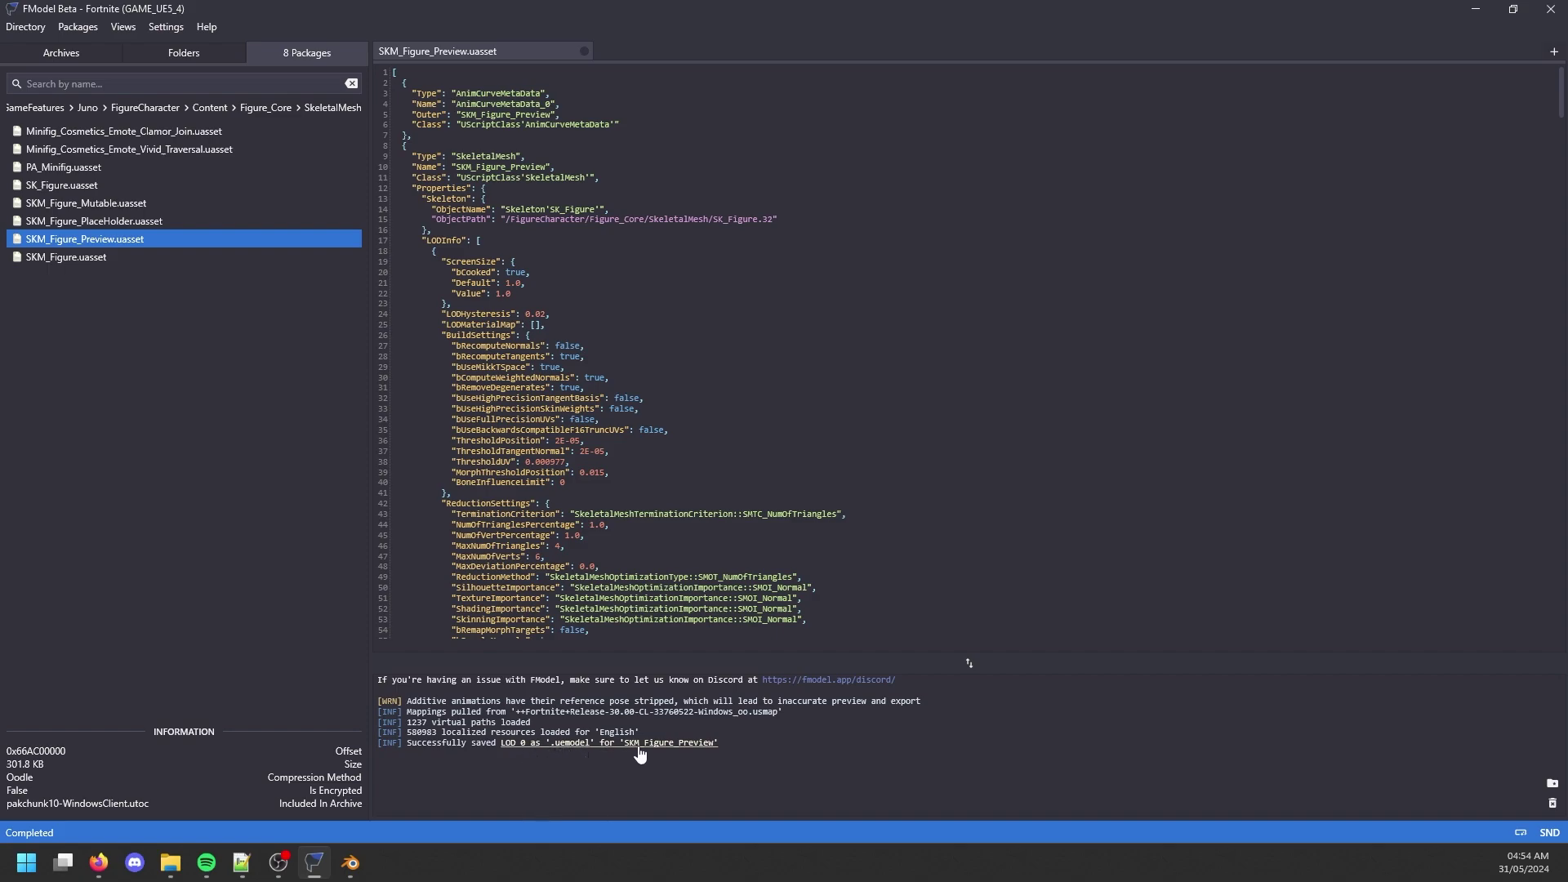
{"action": "left_click", "coordinate": [689, 746]}
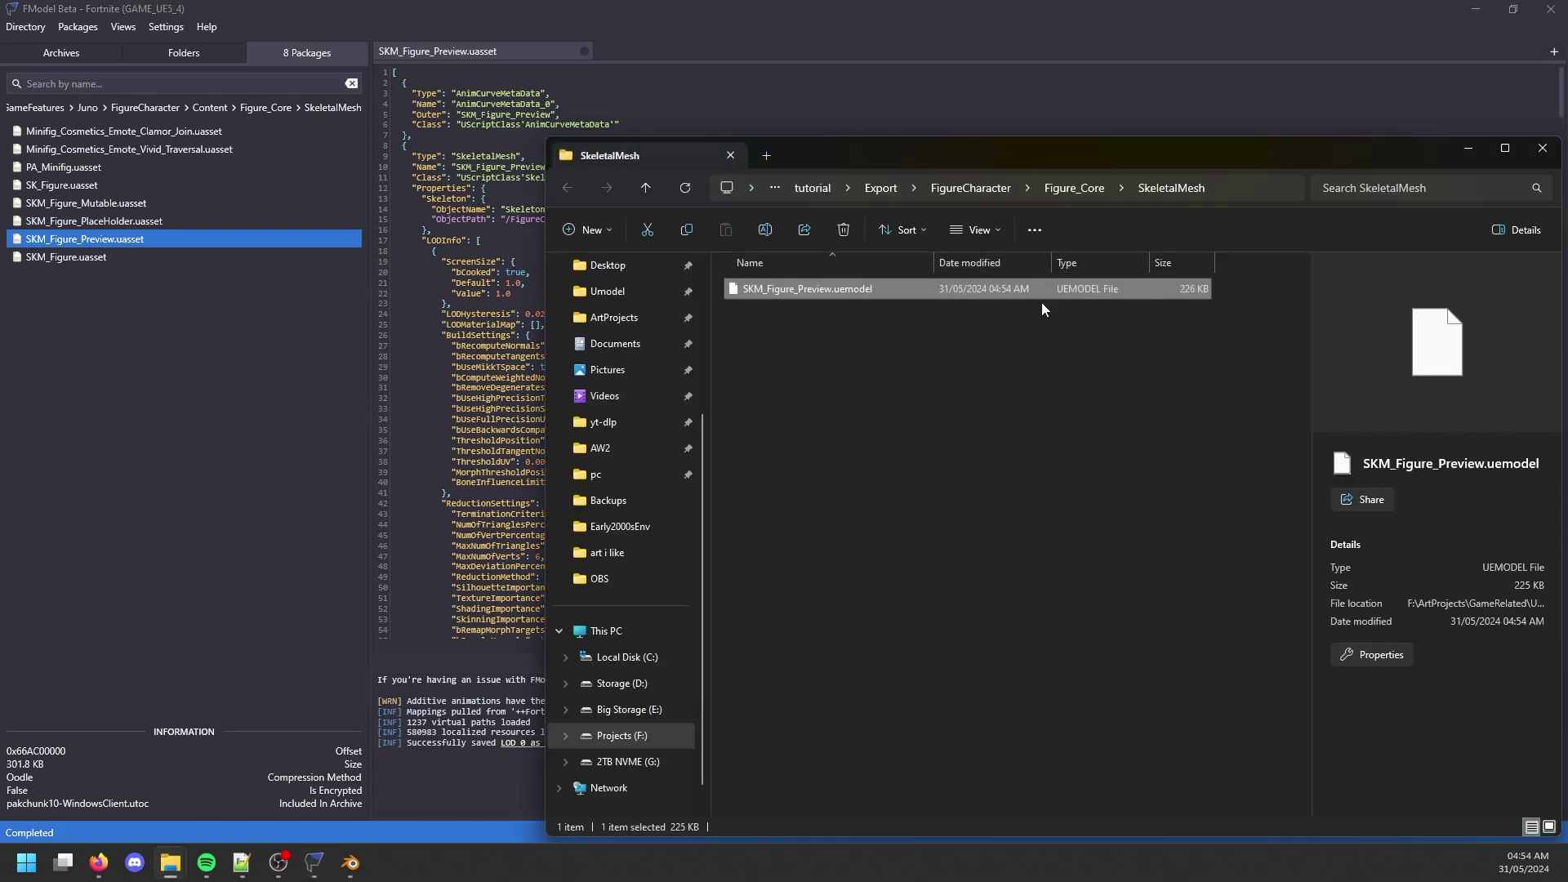
Return to FModel's folder tree and expand FigureCosmetics, its Content folder and the Figure folder.
{"action": "left_click", "coordinate": [153, 58]}
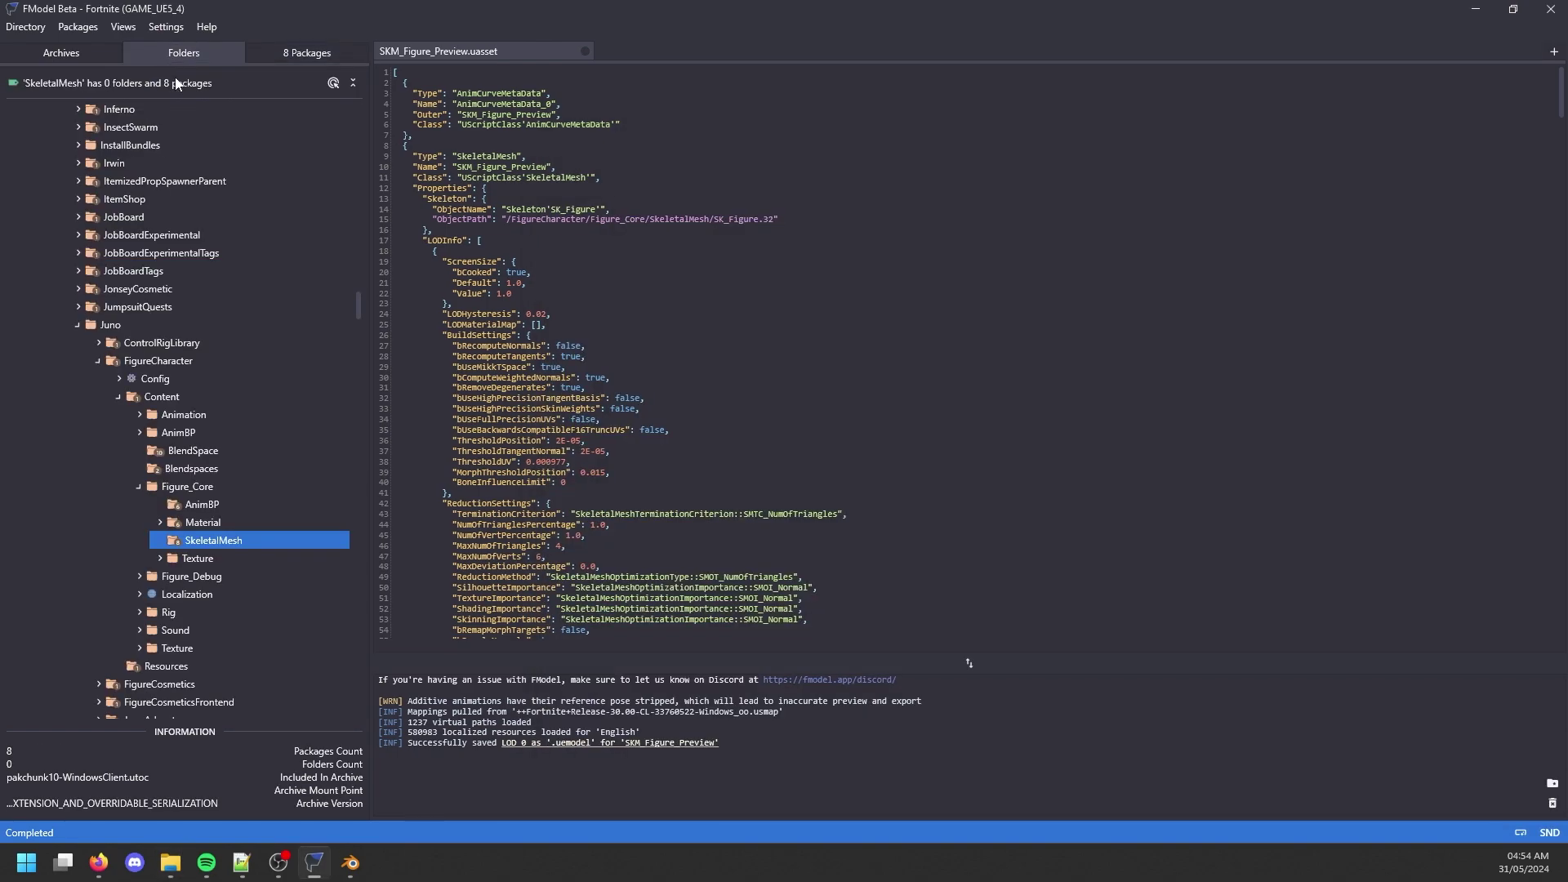
{"action": "scroll", "coordinate": [227, 482], "scroll_direction": "down", "scroll_amount": 3}
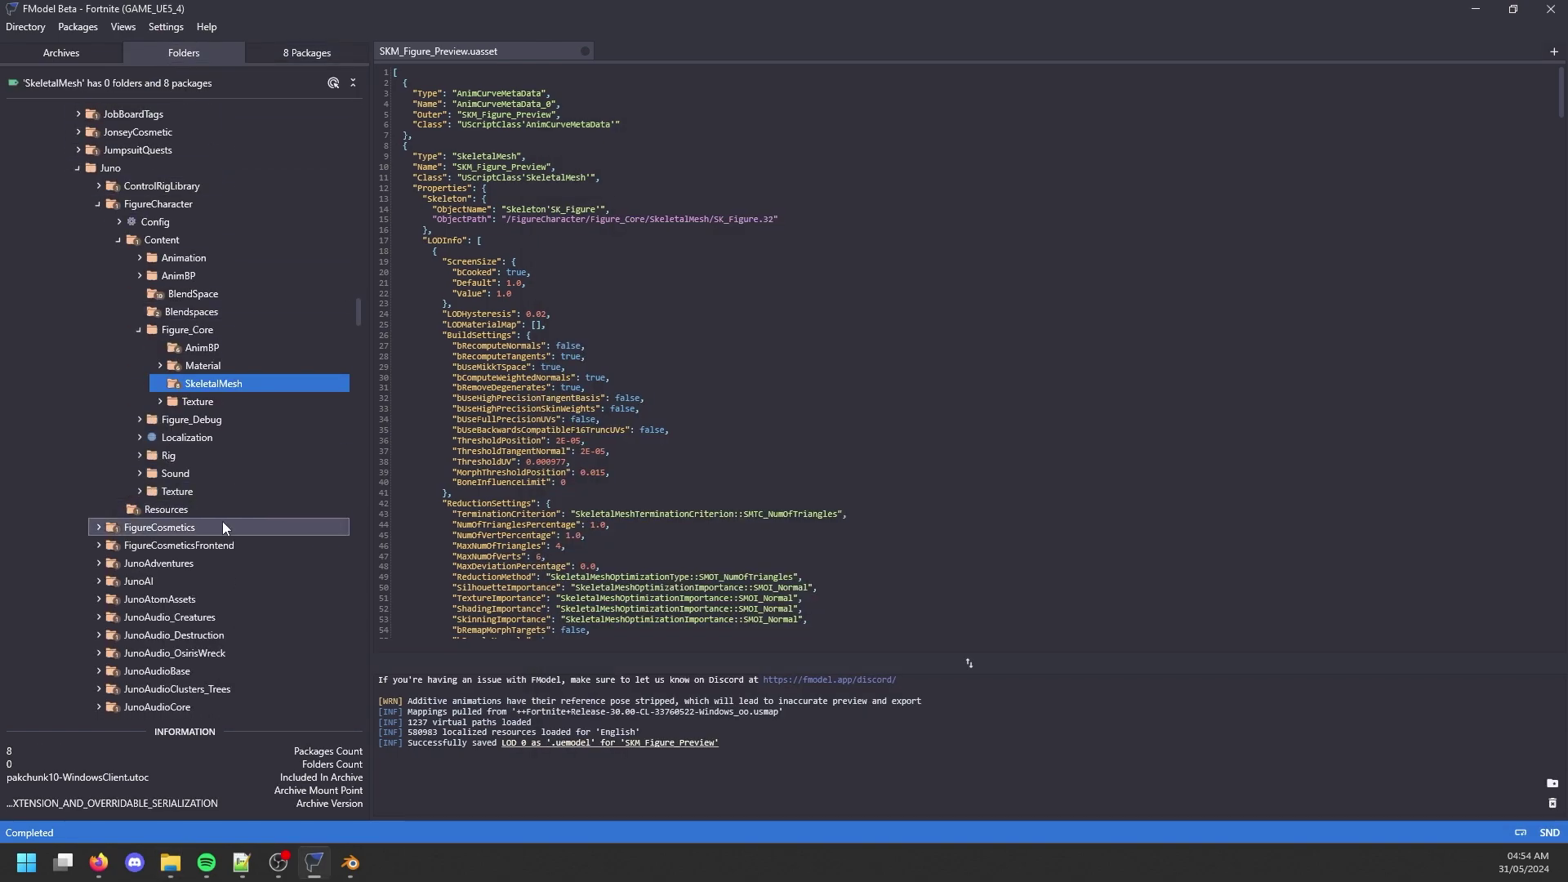
{"action": "double_click", "coordinate": [222, 527]}
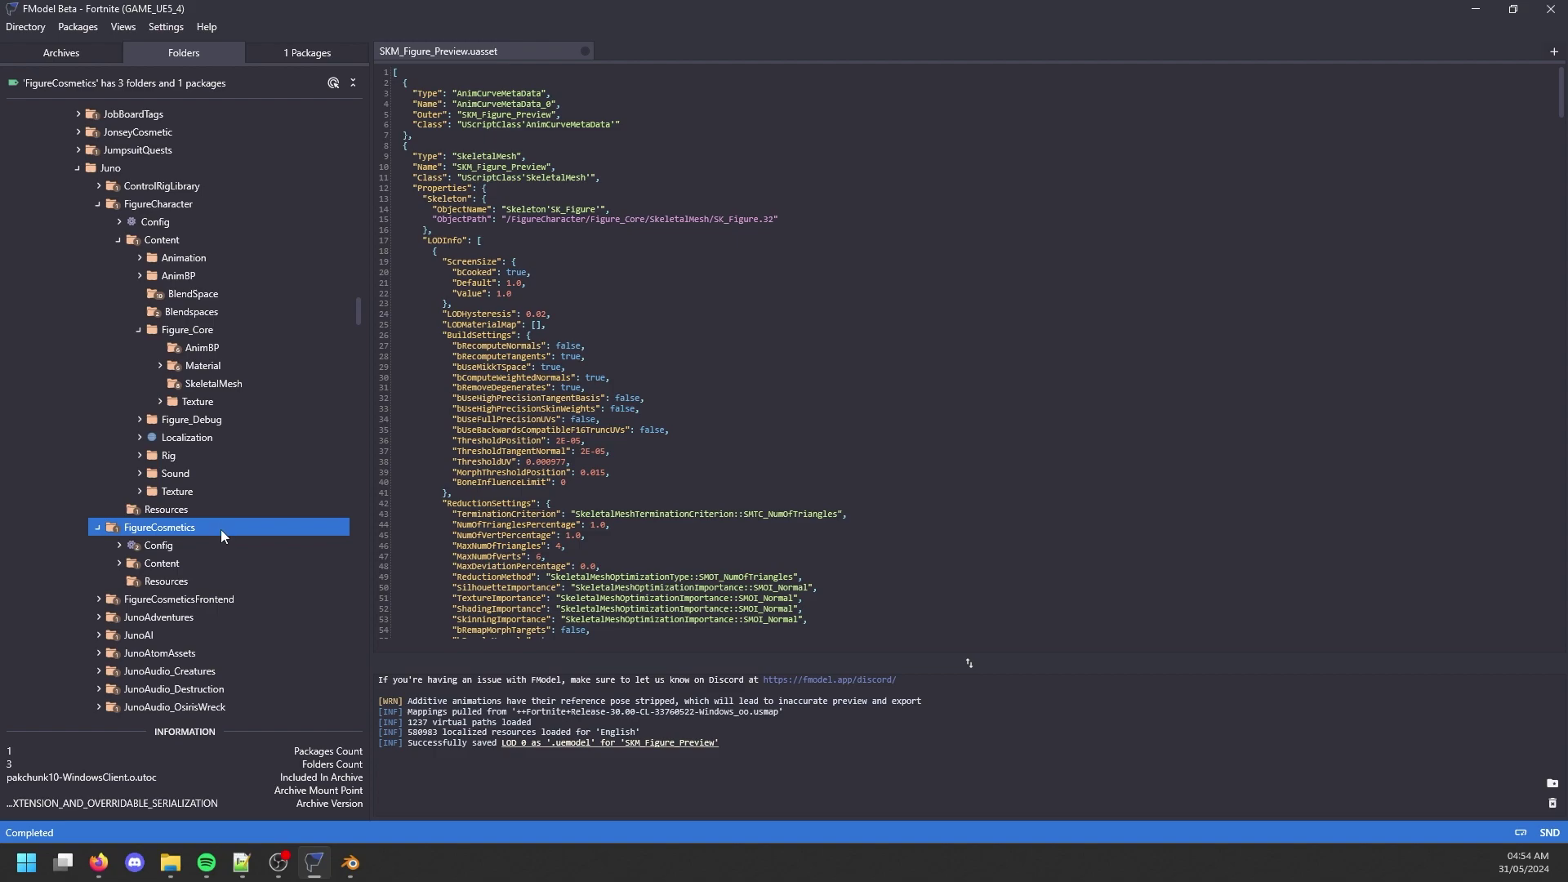
{"action": "double_click", "coordinate": [208, 562]}
{"action": "scroll", "coordinate": [208, 557], "scroll_direction": "down", "scroll_amount": 3}
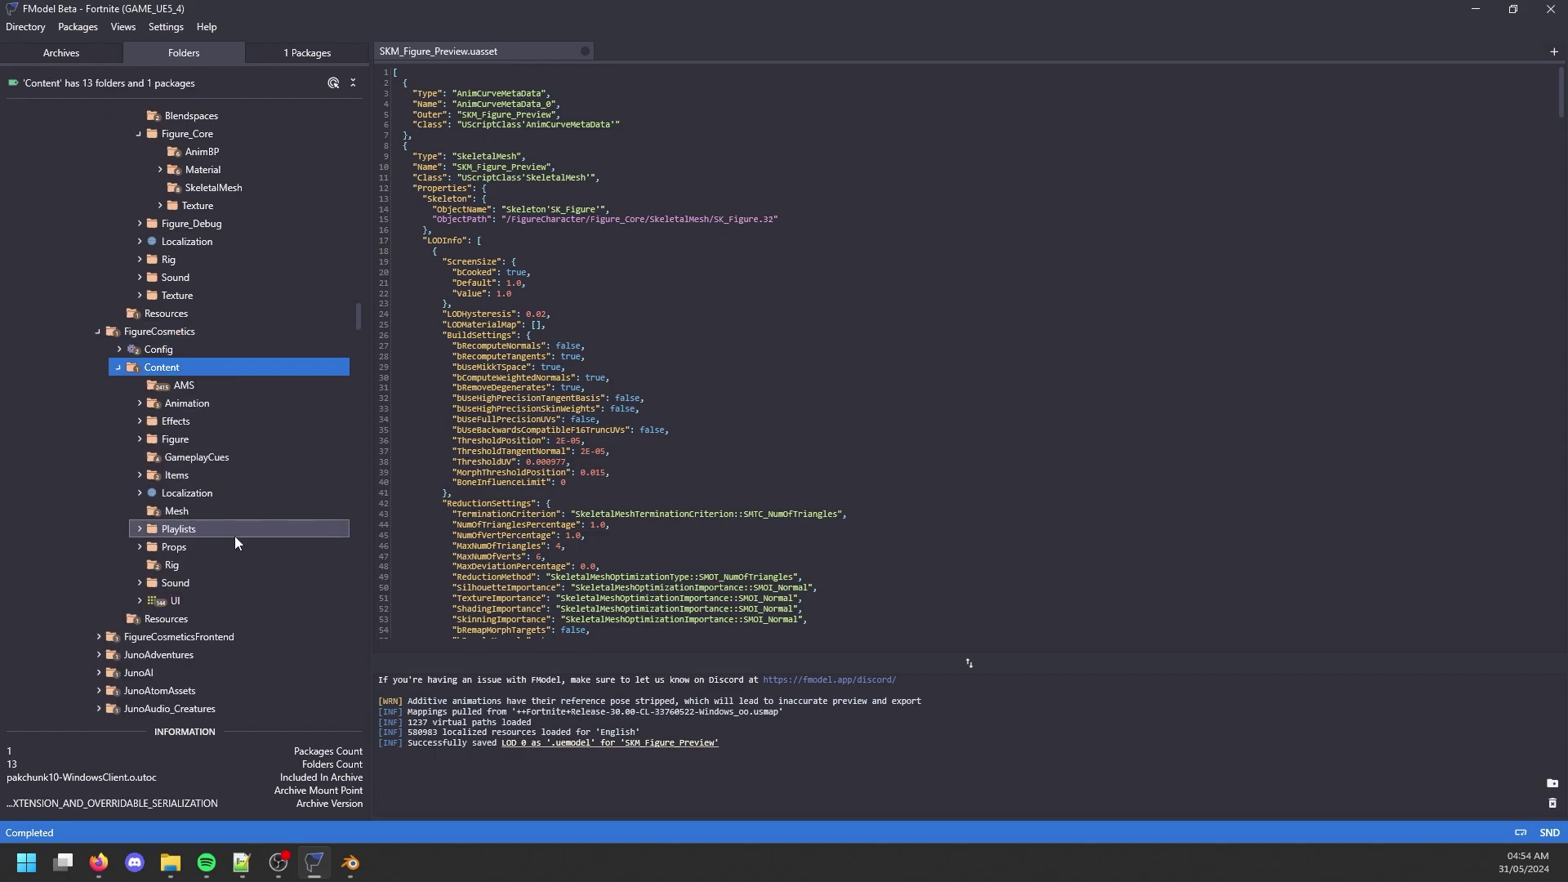
{"action": "left_click", "coordinate": [223, 442]}
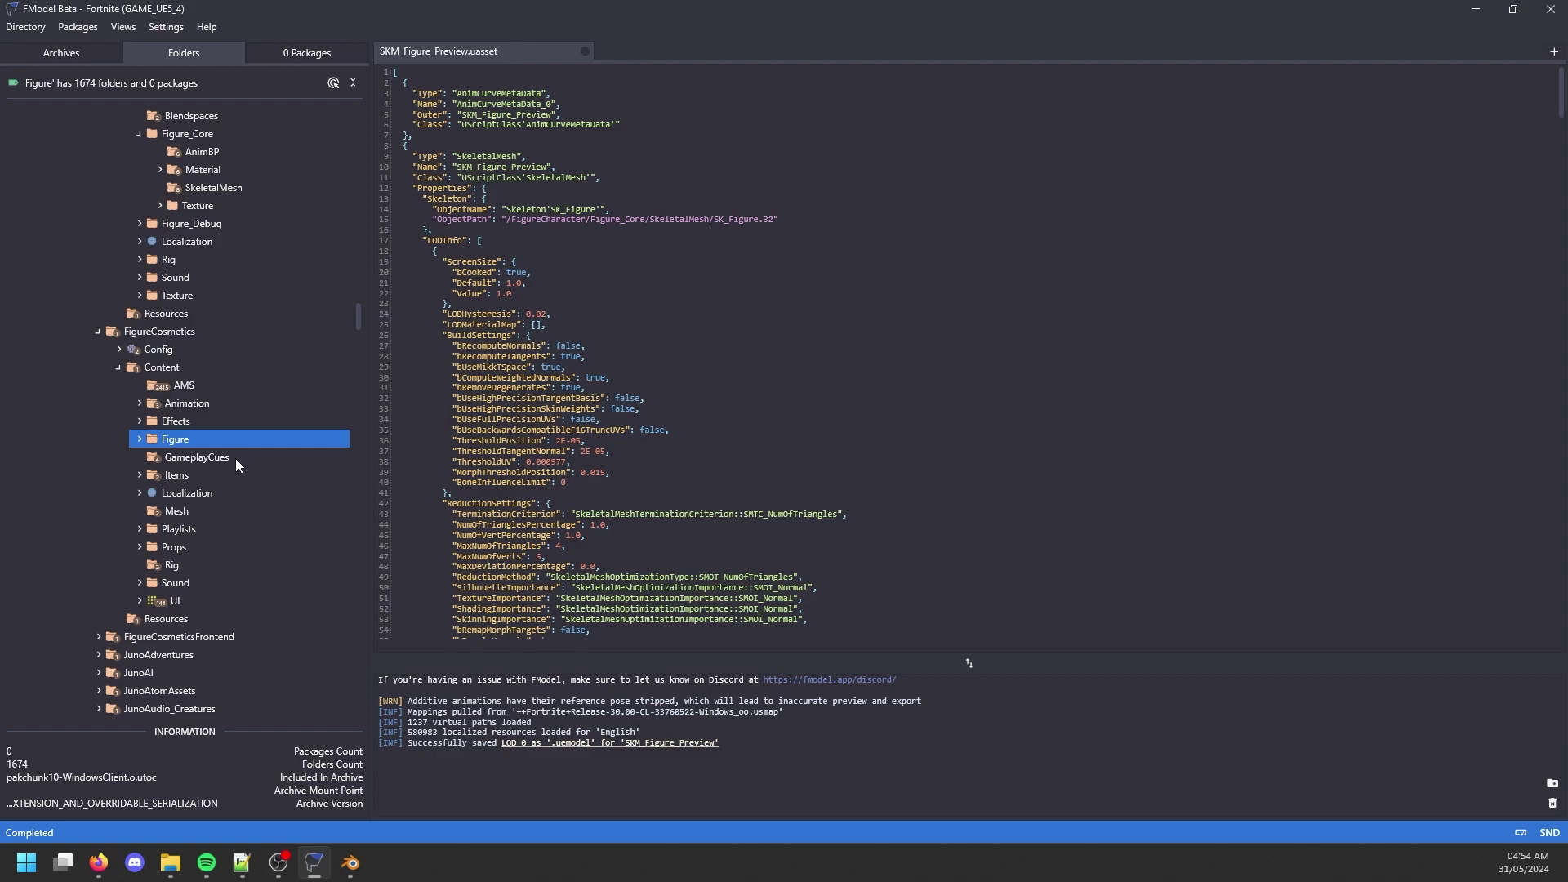
Copy the directory path of the Figure folder inside FigureCosmetics/Content.
{"action": "scroll", "coordinate": [235, 458], "scroll_direction": "down", "scroll_amount": 1}
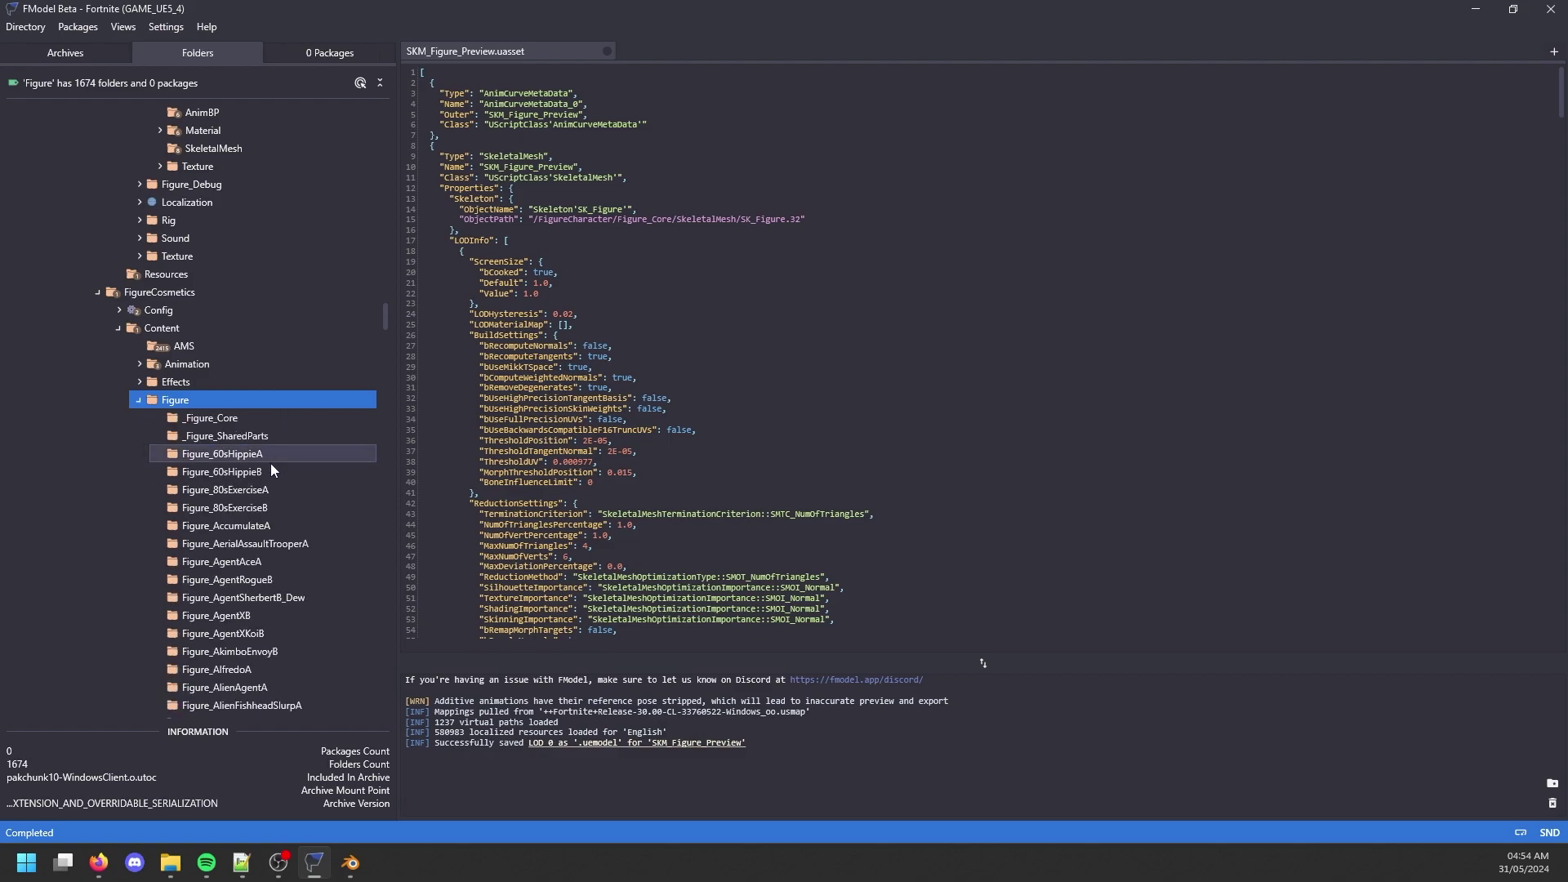
{"action": "scroll", "coordinate": [272, 467], "scroll_direction": "down", "scroll_amount": 2}
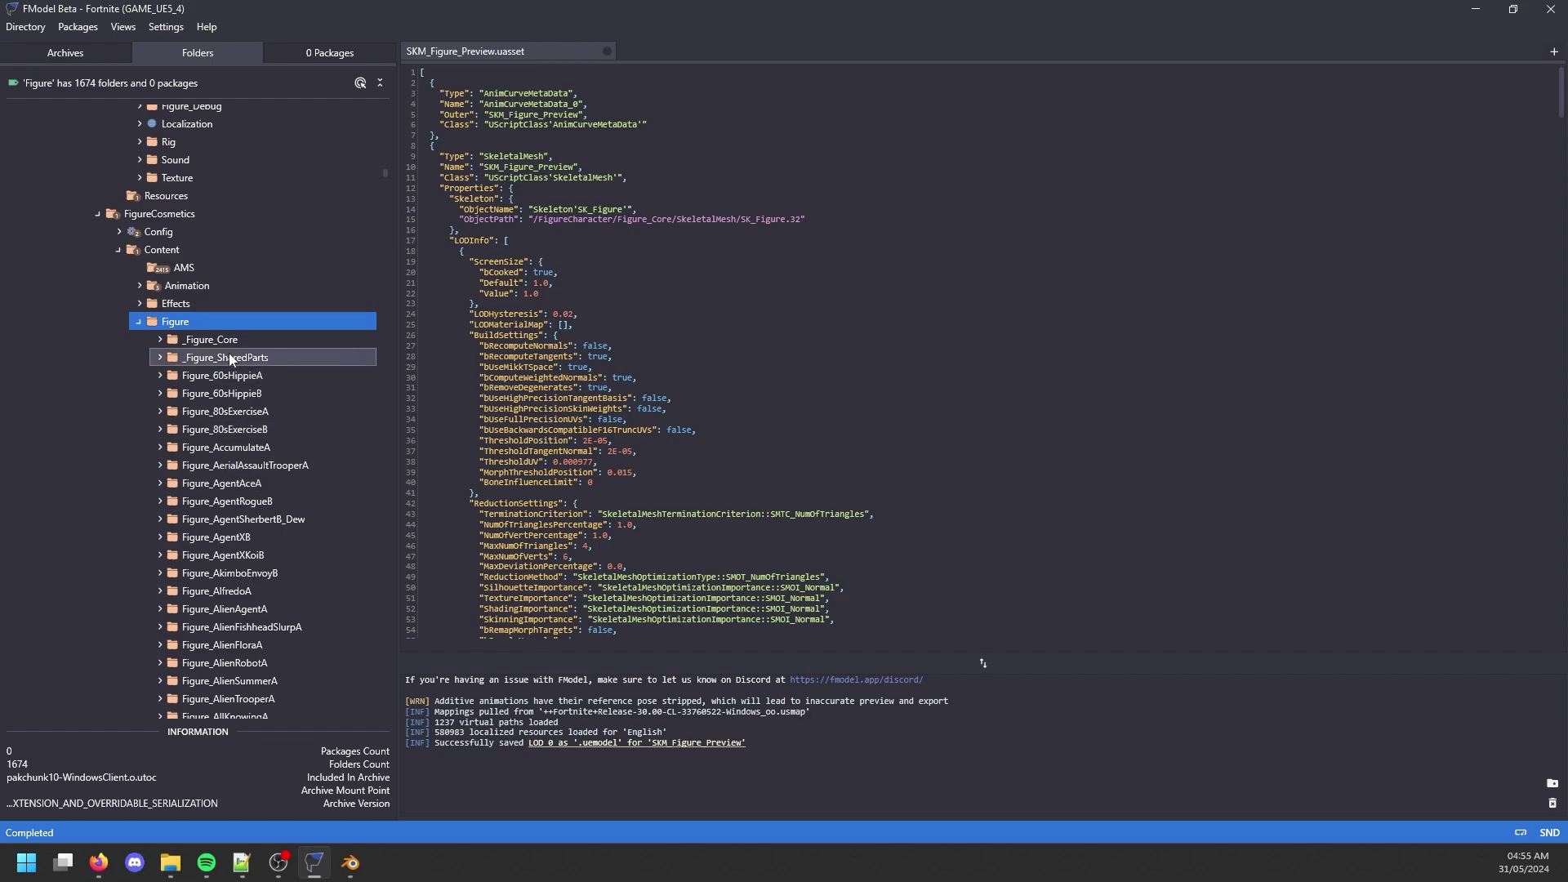
{"action": "right_click", "coordinate": [225, 315]}
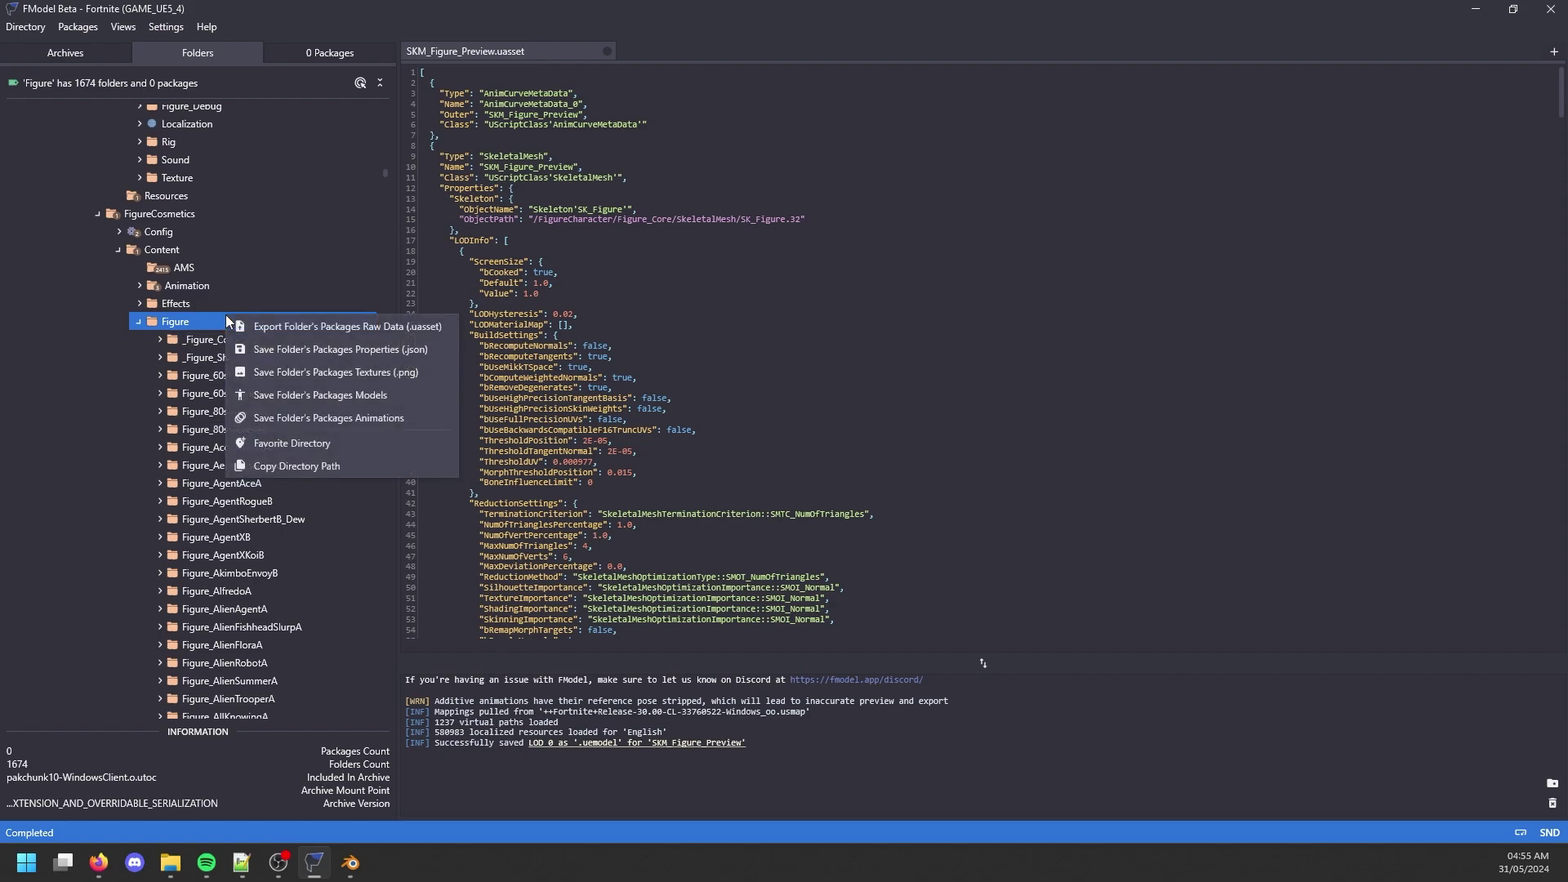
{"action": "left_click", "coordinate": [314, 466]}
Open the package search, reposition and narrow its window, and enter the copied Figure path followed by a slash.
{"action": "left_click", "coordinate": [78, 27]}
{"action": "left_click", "coordinate": [245, 47]}
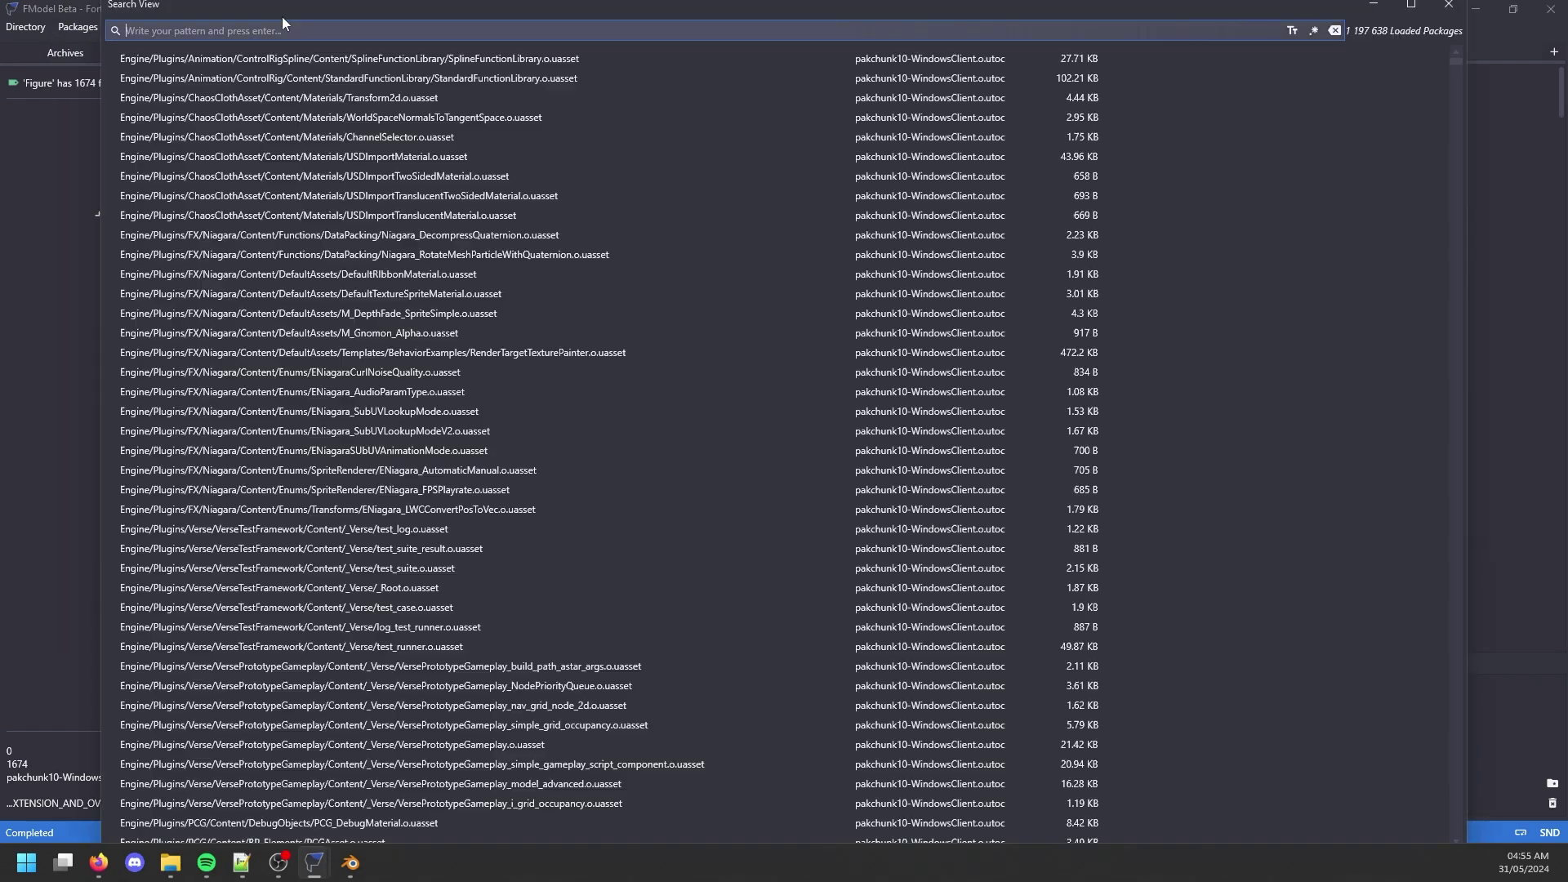
{"action": "left_click_drag", "start_coordinate": [275, 8], "coordinate": [311, 91]}
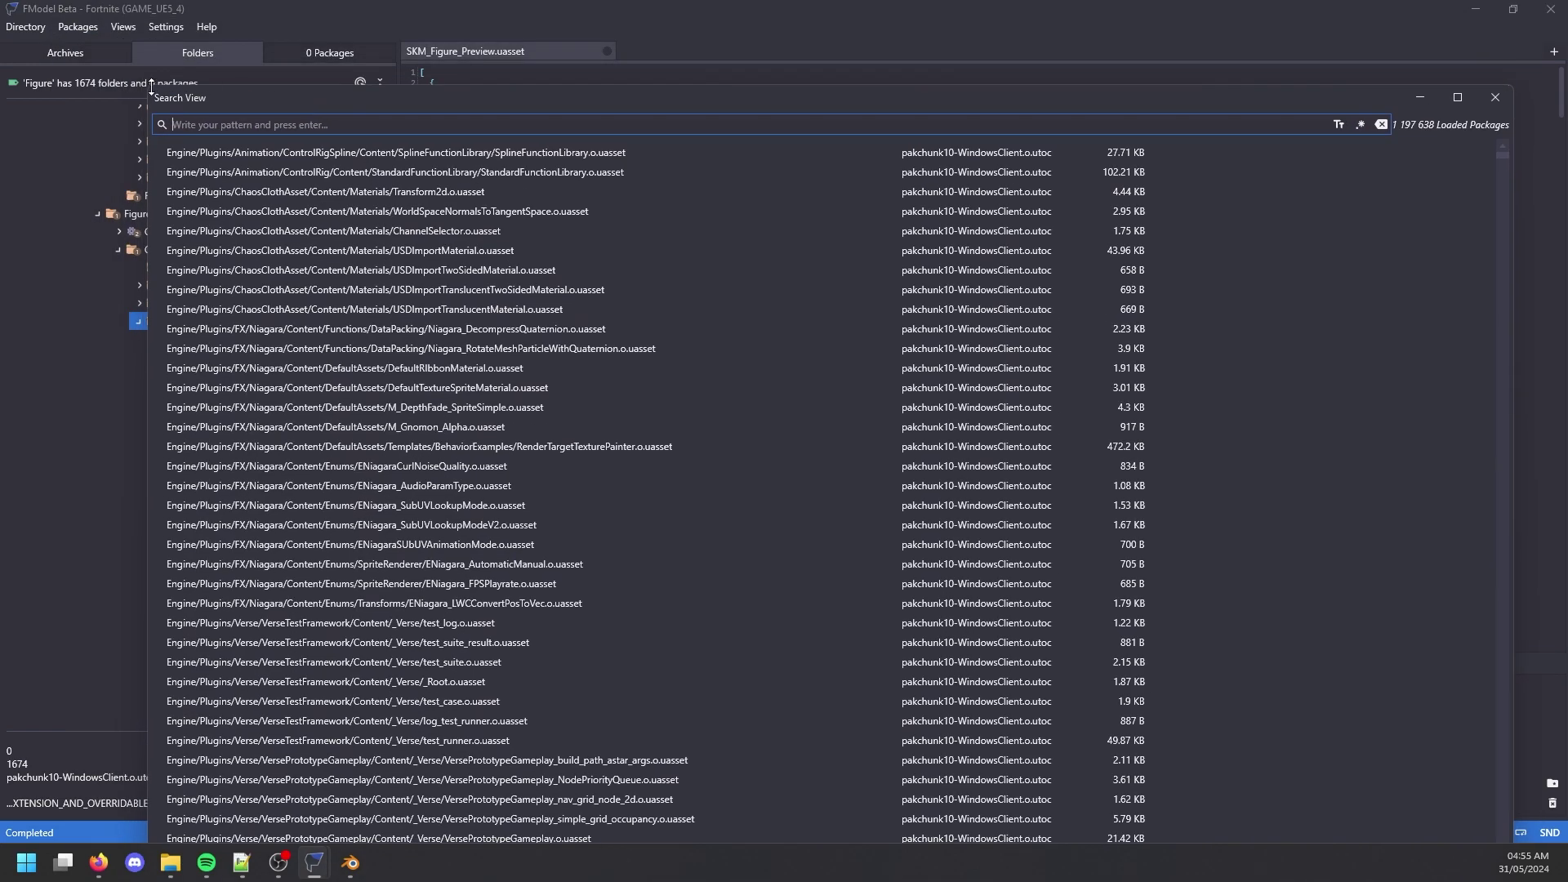
{"action": "left_click_drag", "start_coordinate": [148, 87], "coordinate": [348, 88]}
{"action": "left_click_drag", "start_coordinate": [518, 105], "coordinate": [429, 126]}
{"action": "key", "text": "ctrl+v"}
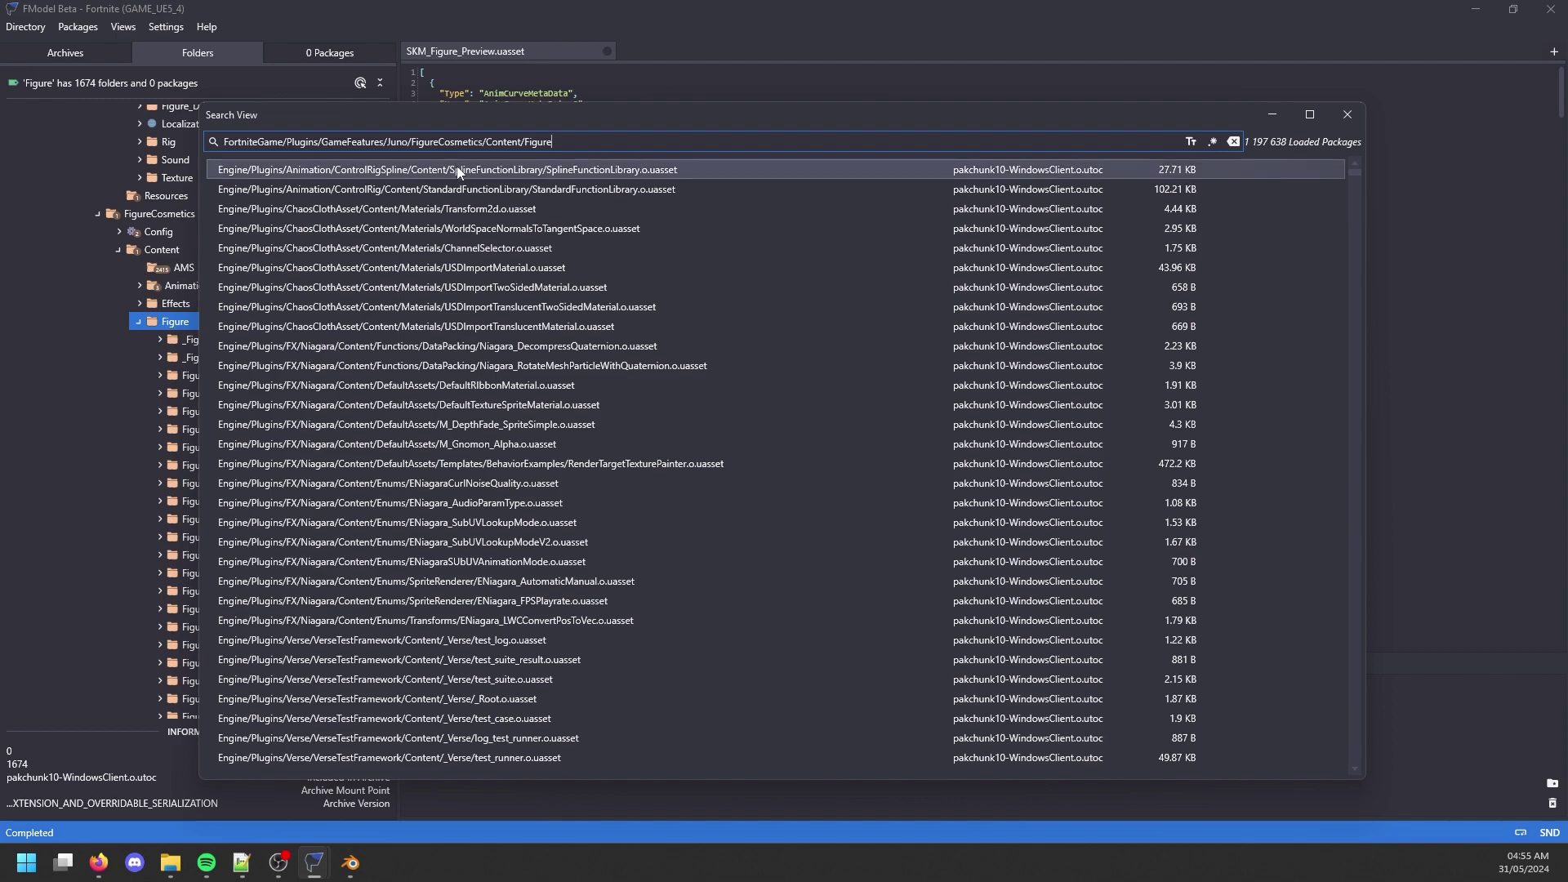
{"action": "type", "text": "/"}
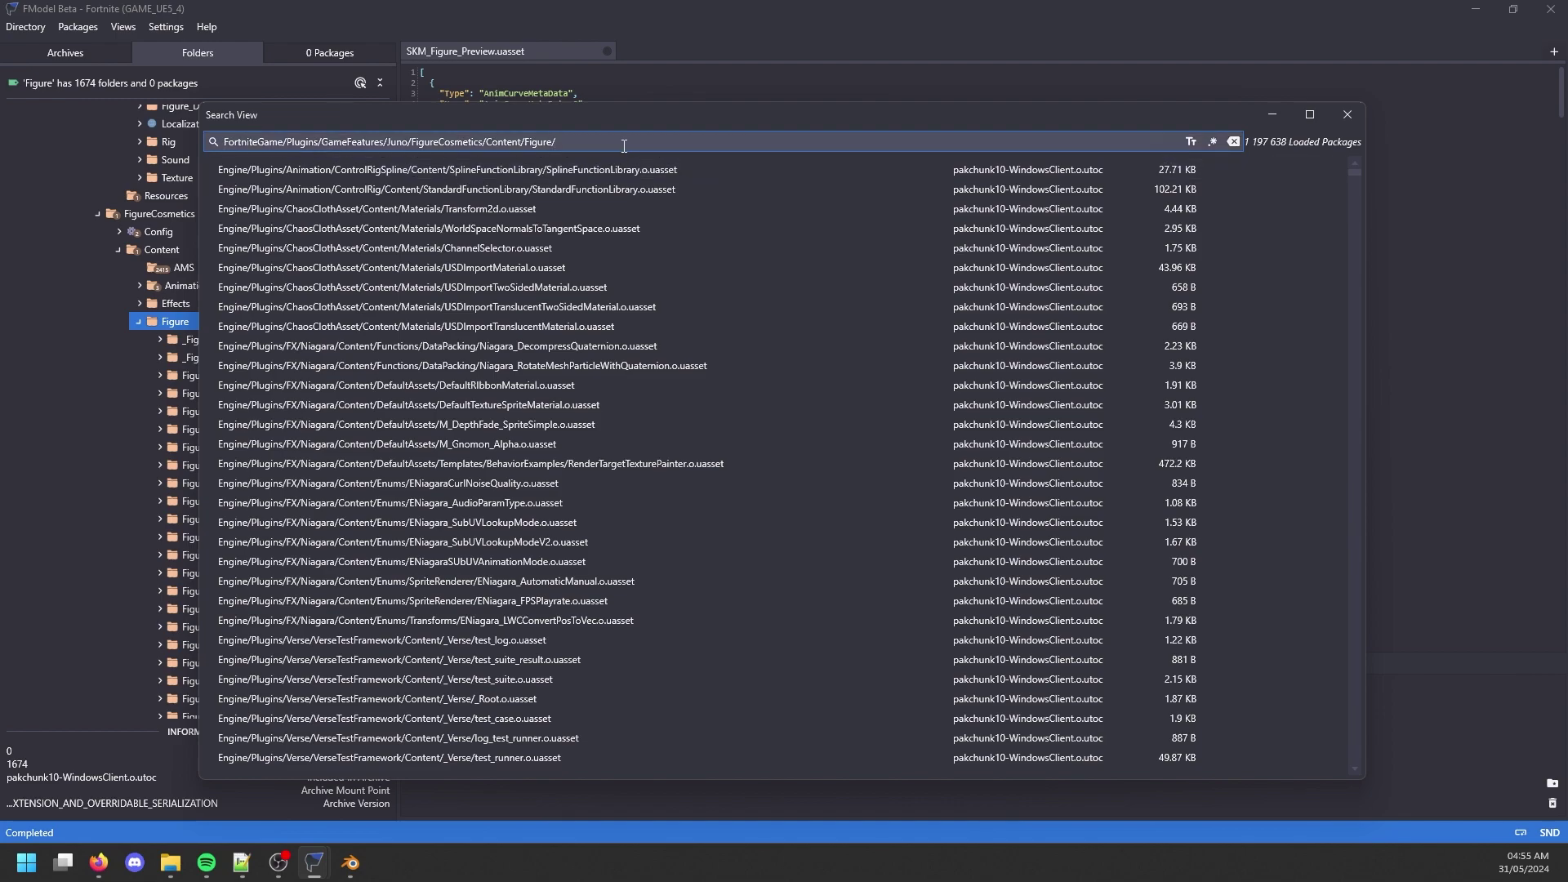
Switch to the Fortnite.GG page in Firefox and inspect the LEGO Cuddle Team Leader outfit.
{"action": "key", "text": "alt+Tab"}
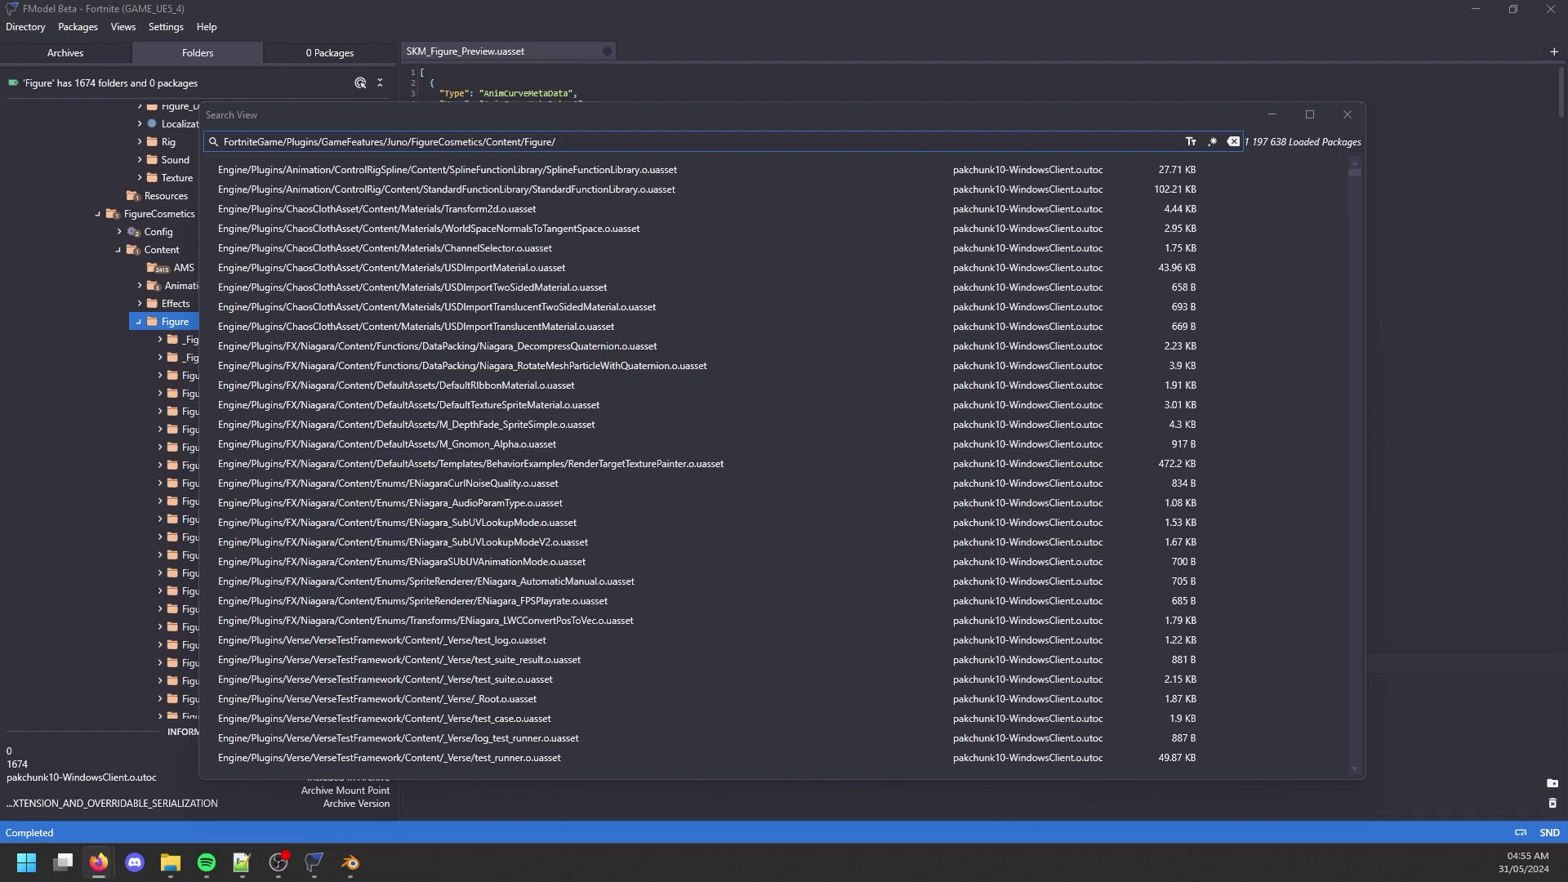
{"action": "left_click_drag", "start_coordinate": [1567, 98], "coordinate": [963, 18]}
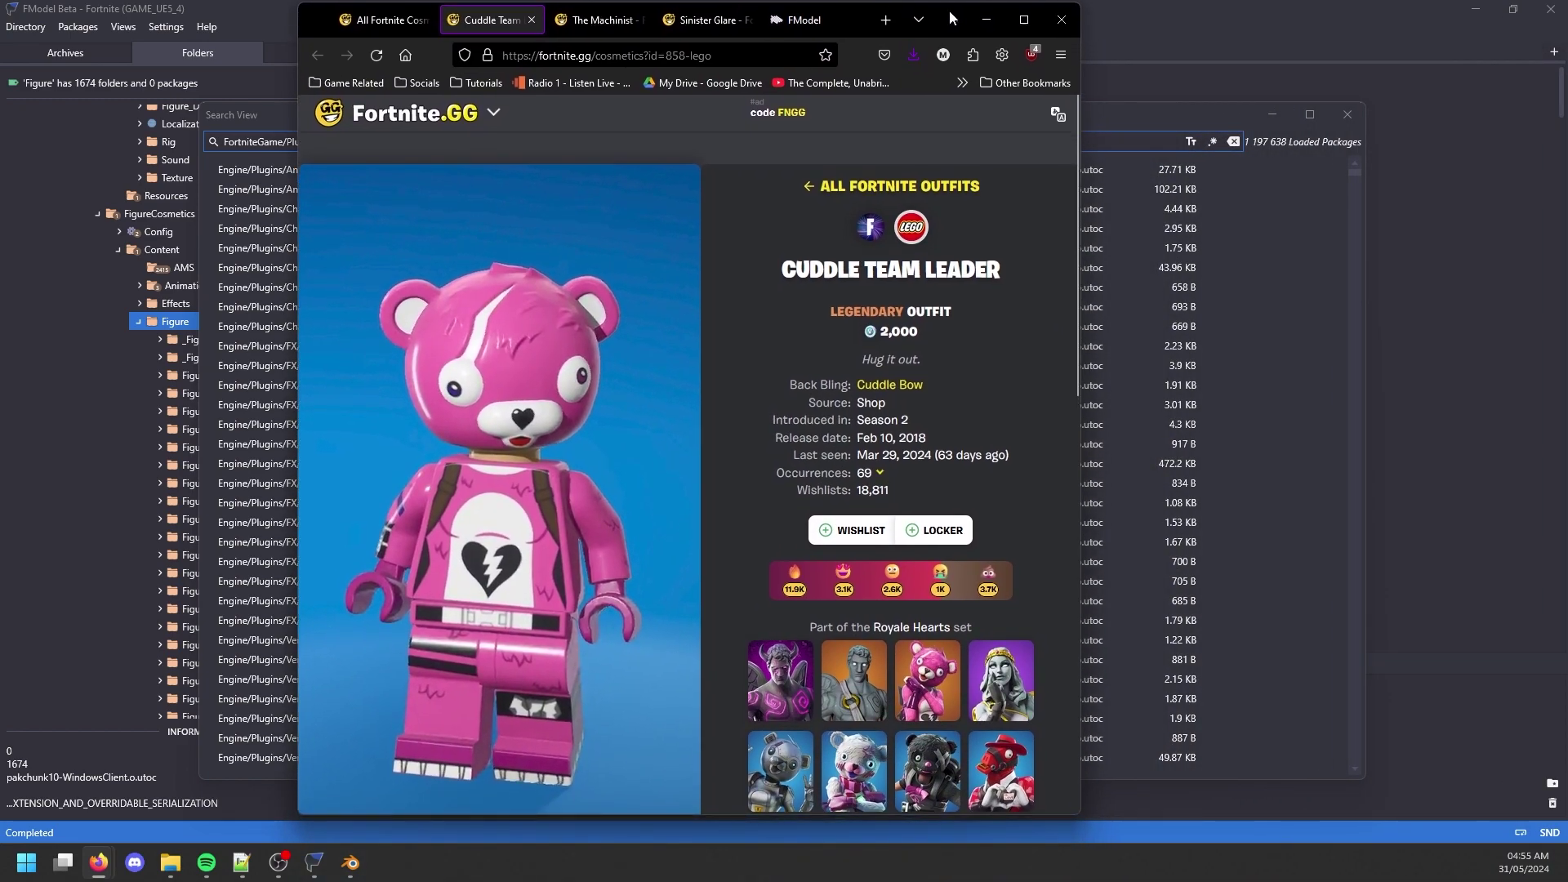
{"action": "scroll", "coordinate": [528, 460], "scroll_direction": "down", "scroll_amount": 2}
{"action": "scroll", "coordinate": [571, 465], "scroll_direction": "down", "scroll_amount": 3}
{"action": "scroll", "coordinate": [659, 467], "scroll_direction": "up", "scroll_amount": 3}
{"action": "left_click_drag", "start_coordinate": [449, 470], "coordinate": [593, 491]}
{"action": "left_click", "coordinate": [572, 487]}
{"action": "scroll", "coordinate": [573, 487], "scroll_direction": "down", "scroll_amount": 10}
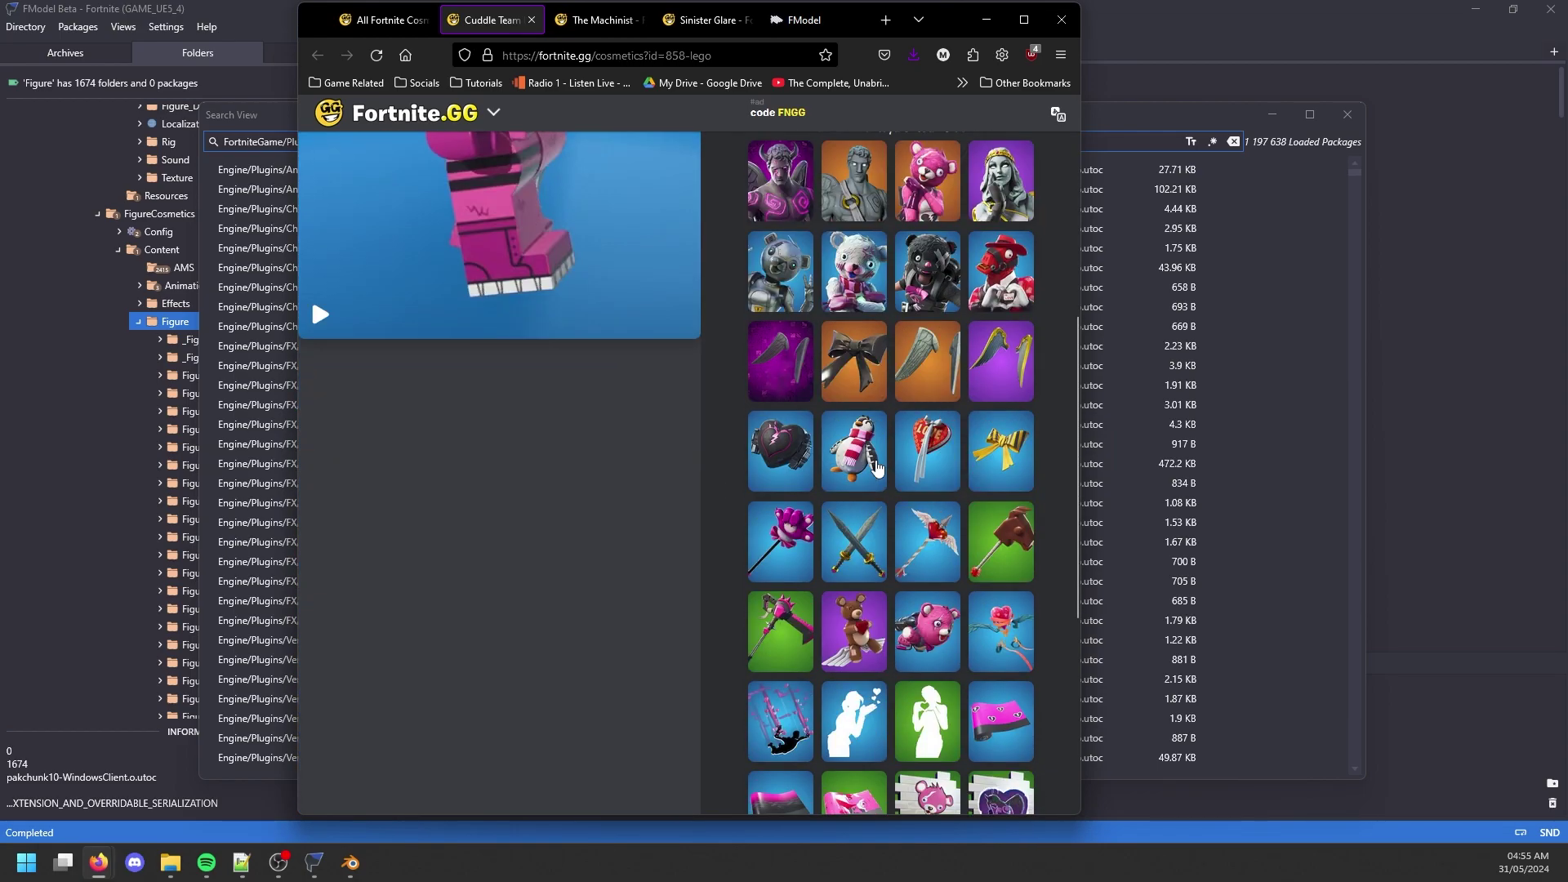
Look through the Cuddle Team Leader page for the outfit's internal ID and read its codename.
{"action": "left_click_drag", "start_coordinate": [767, 637], "coordinate": [1032, 630]}
{"action": "left_click", "coordinate": [1032, 631]}
{"action": "scroll", "coordinate": [896, 635], "scroll_direction": "up", "scroll_amount": 6}
{"action": "scroll", "coordinate": [897, 635], "scroll_direction": "up", "scroll_amount": 4}
{"action": "left_click", "coordinate": [570, 500]}
{"action": "scroll", "coordinate": [606, 531], "scroll_direction": "down", "scroll_amount": 2}
{"action": "scroll", "coordinate": [604, 551], "scroll_direction": "up", "scroll_amount": 2}
{"action": "scroll", "coordinate": [657, 537], "scroll_direction": "down", "scroll_amount": 1}
{"action": "scroll", "coordinate": [660, 545], "scroll_direction": "down", "scroll_amount": 10}
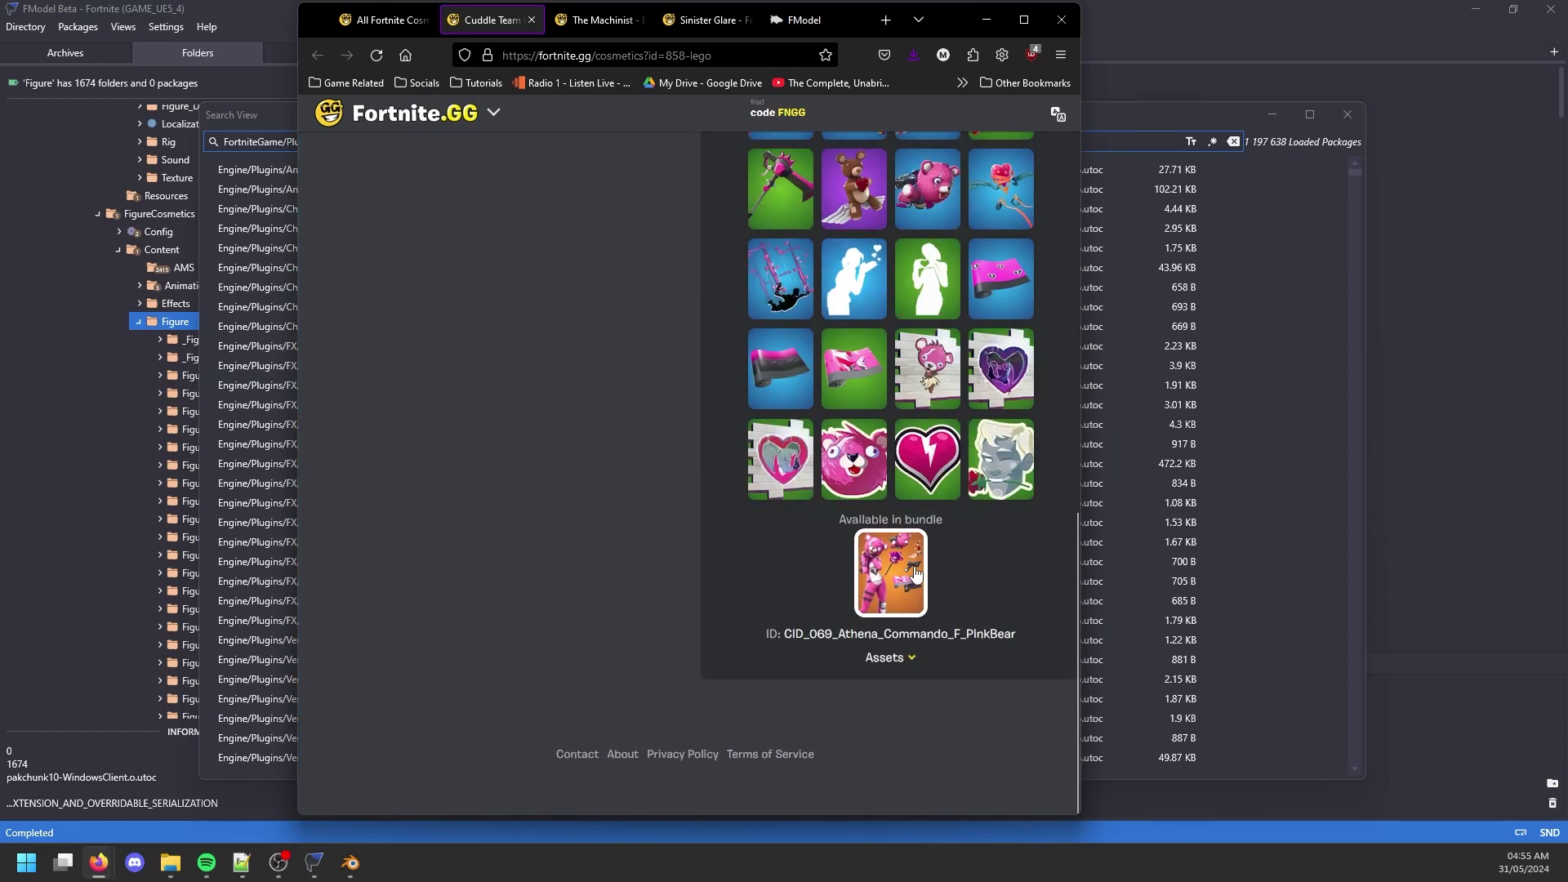
{"action": "left_click_drag", "start_coordinate": [948, 637], "coordinate": [1037, 642]}
{"action": "scroll", "coordinate": [1014, 620], "scroll_direction": "up", "scroll_amount": 10}
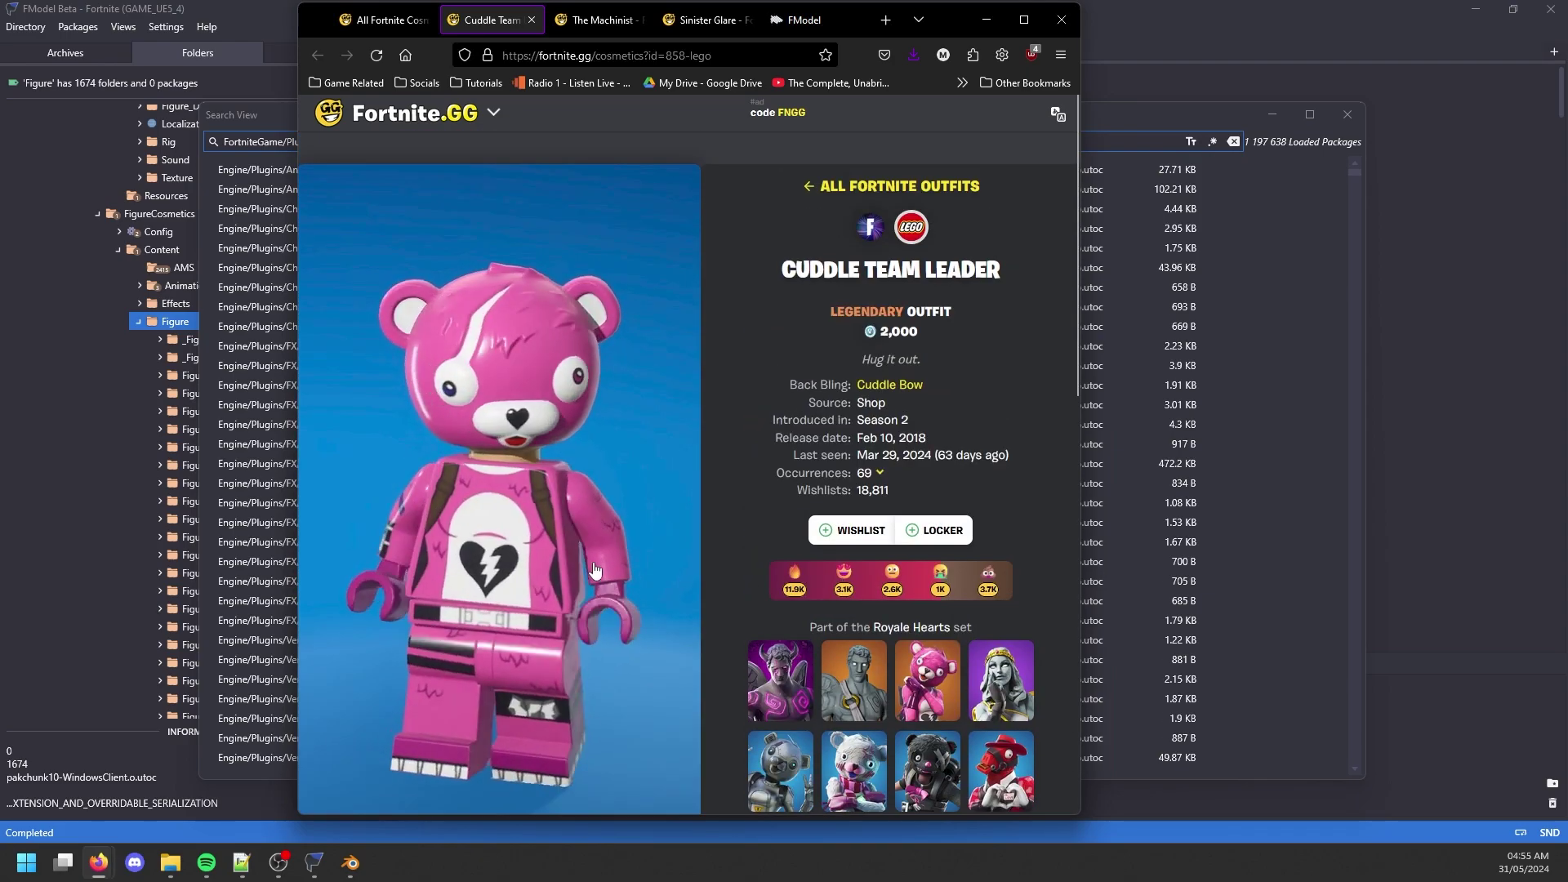
Return to FModel's package search, minimise the browser and extend the search path with Figure_Pink.
{"action": "left_click", "coordinate": [1242, 119]}
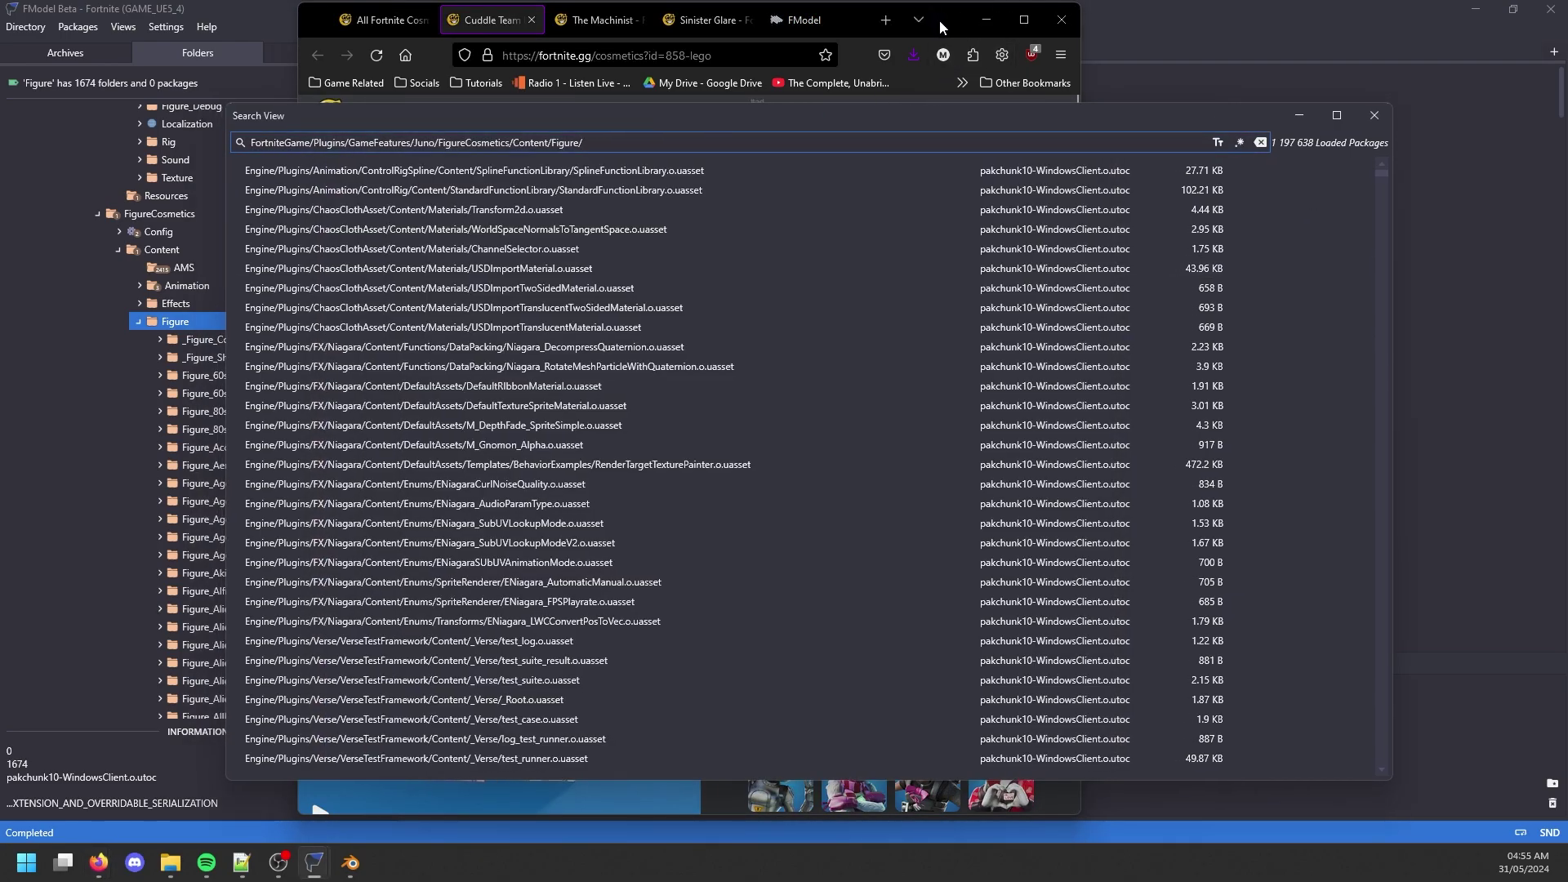
{"action": "left_click", "coordinate": [986, 19]}
{"action": "left_click_drag", "start_coordinate": [252, 146], "coordinate": [583, 142]}
{"action": "left_click", "coordinate": [595, 140]}
{"action": "type", "text": "Pink"}
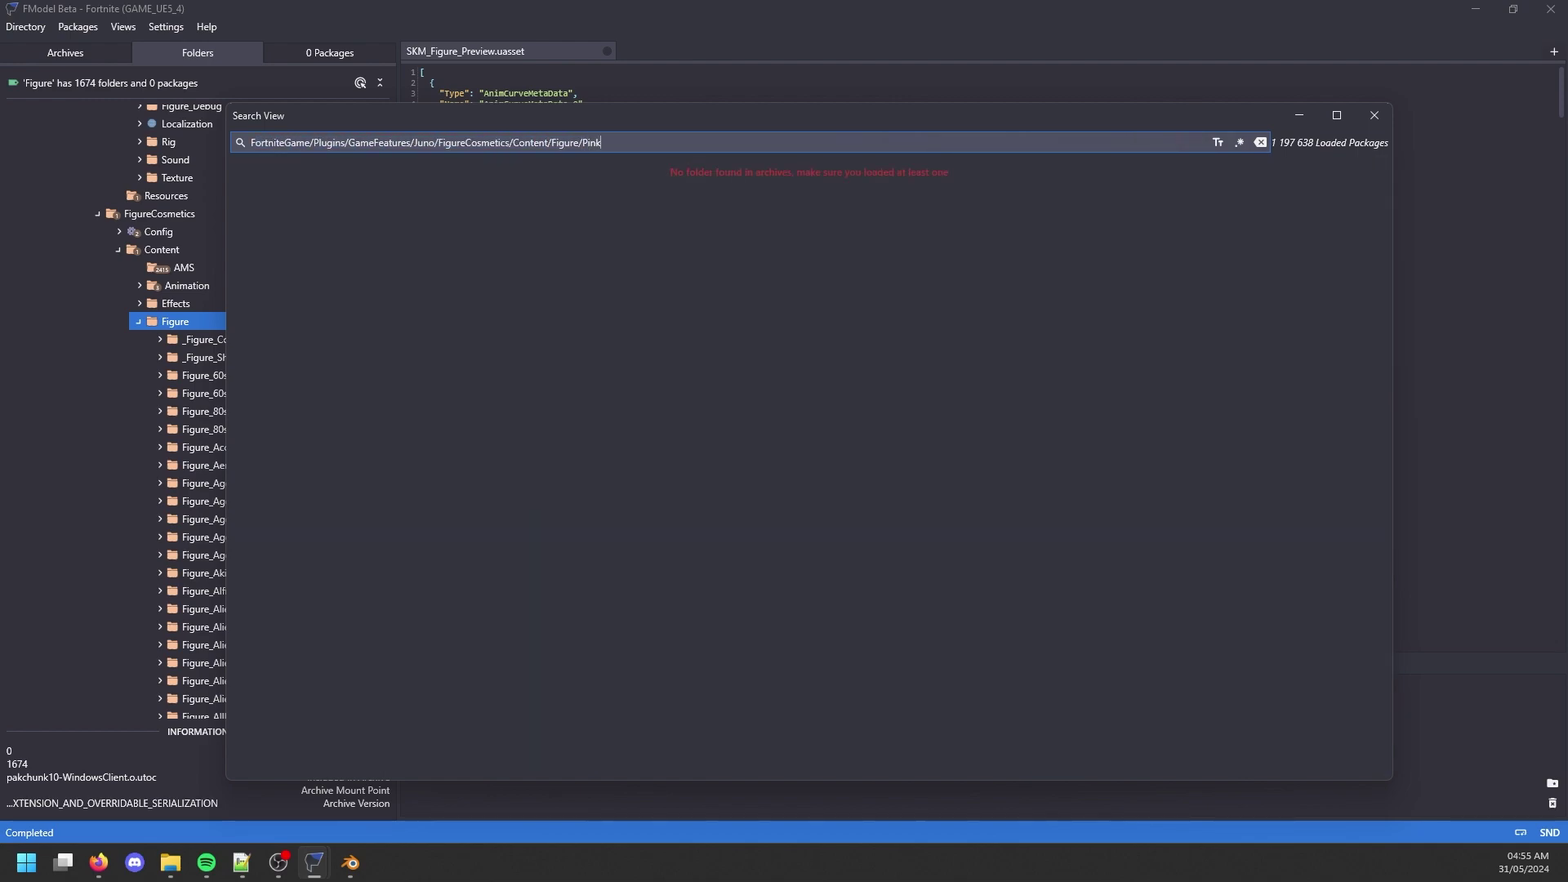
{"action": "key", "text": "BackSpace"}
{"action": "key", "text": "BackSpace"}
{"action": "type", "text": "Figure_Pin"}
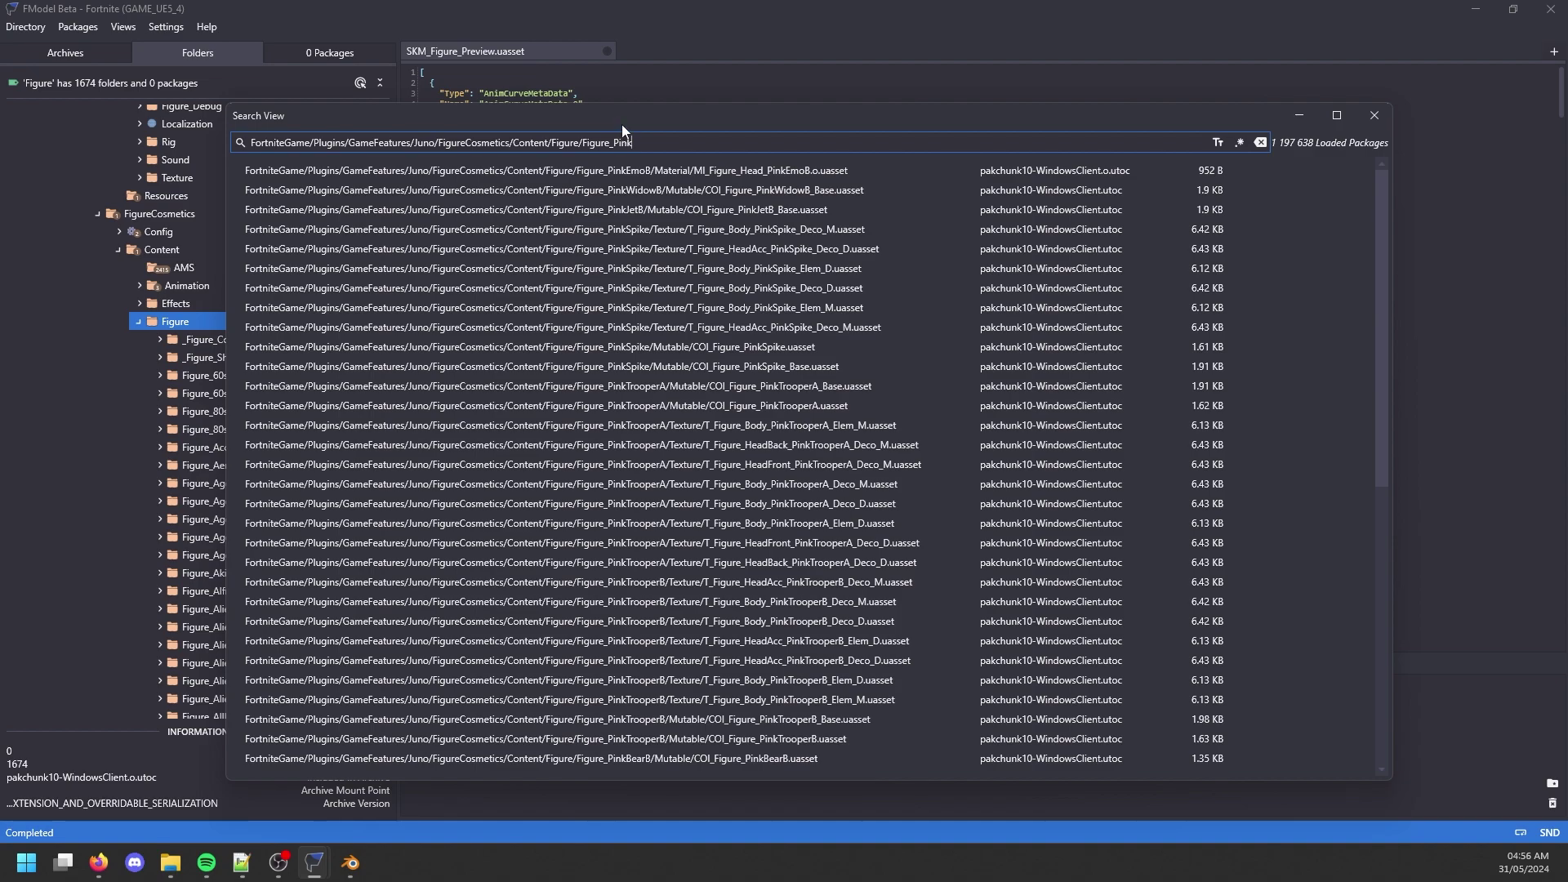
Find the PinkBearB textures in the results and go to the T_Figure_Body_PinkBearB_Deco_D package.
{"action": "scroll", "coordinate": [706, 376], "scroll_direction": "down", "scroll_amount": 9}
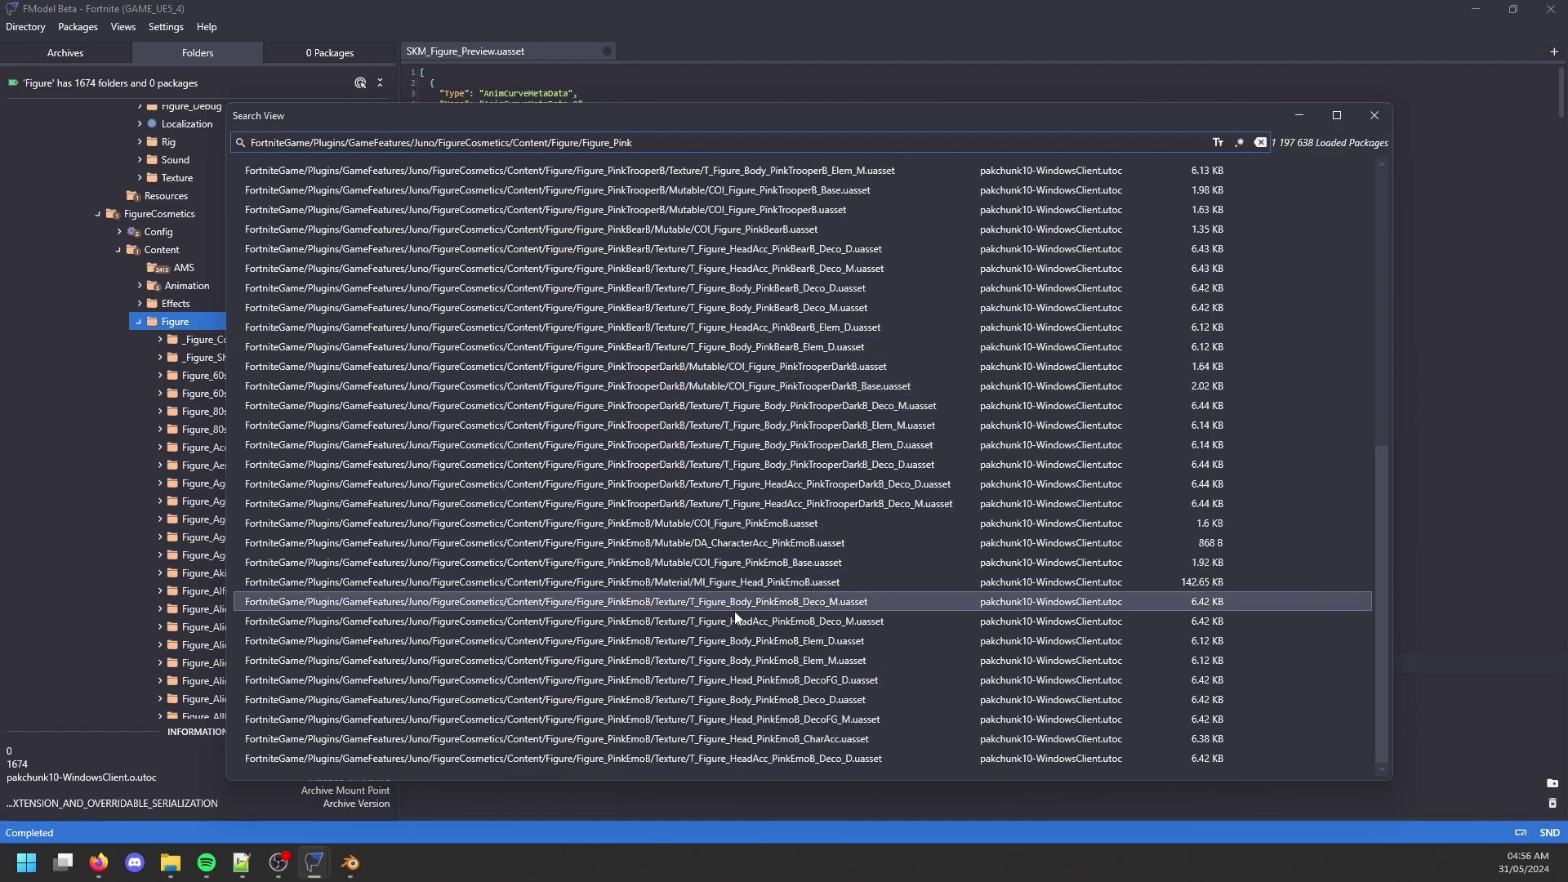
{"action": "scroll", "coordinate": [796, 645], "scroll_direction": "up", "scroll_amount": 2}
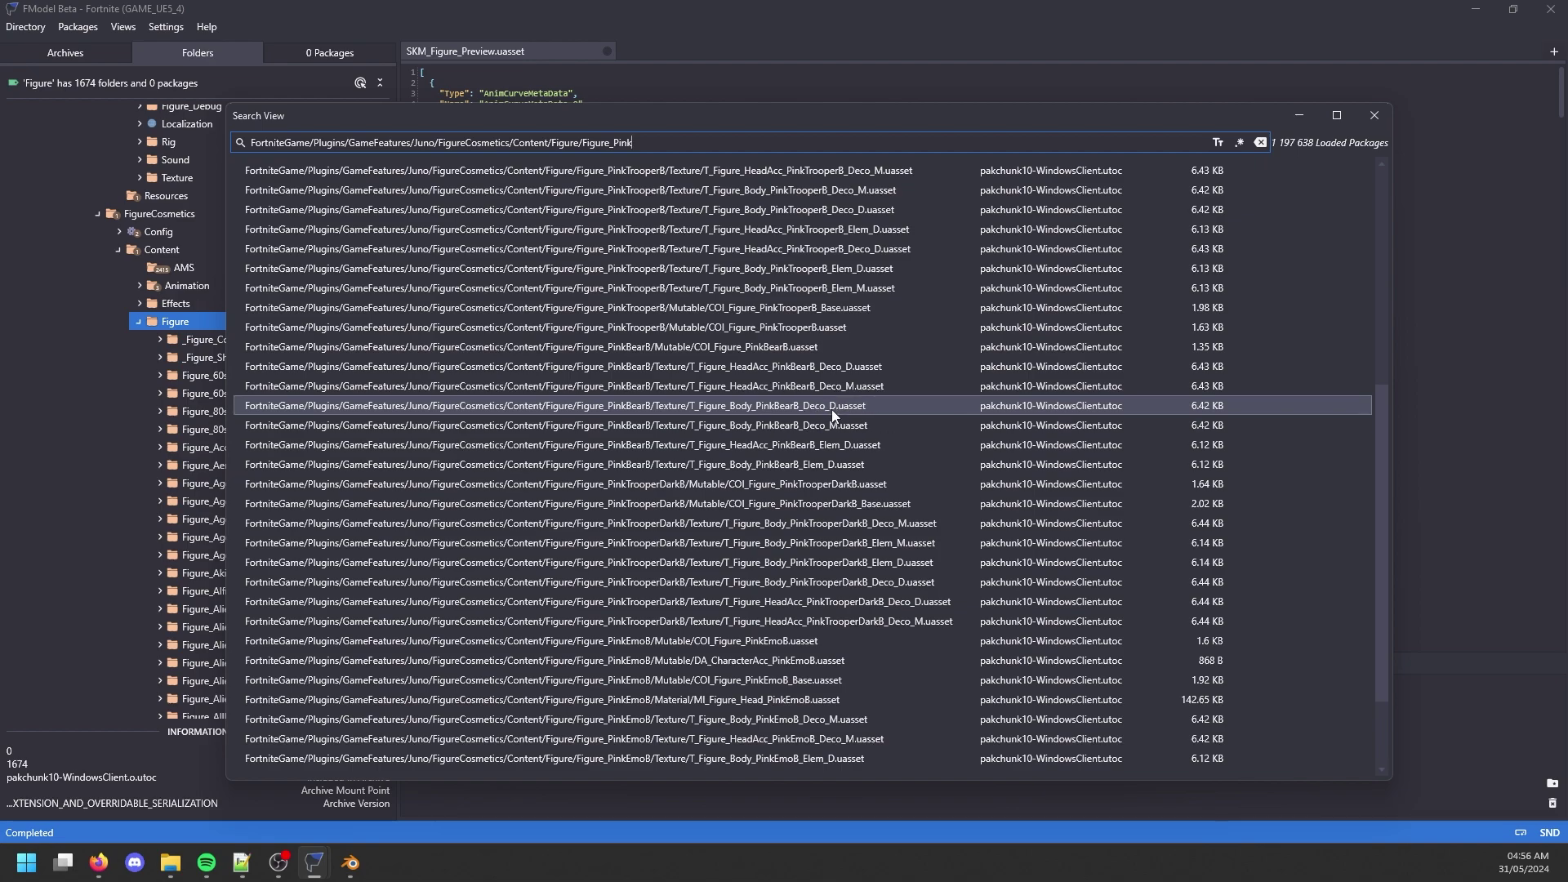
{"action": "left_click", "coordinate": [616, 369]}
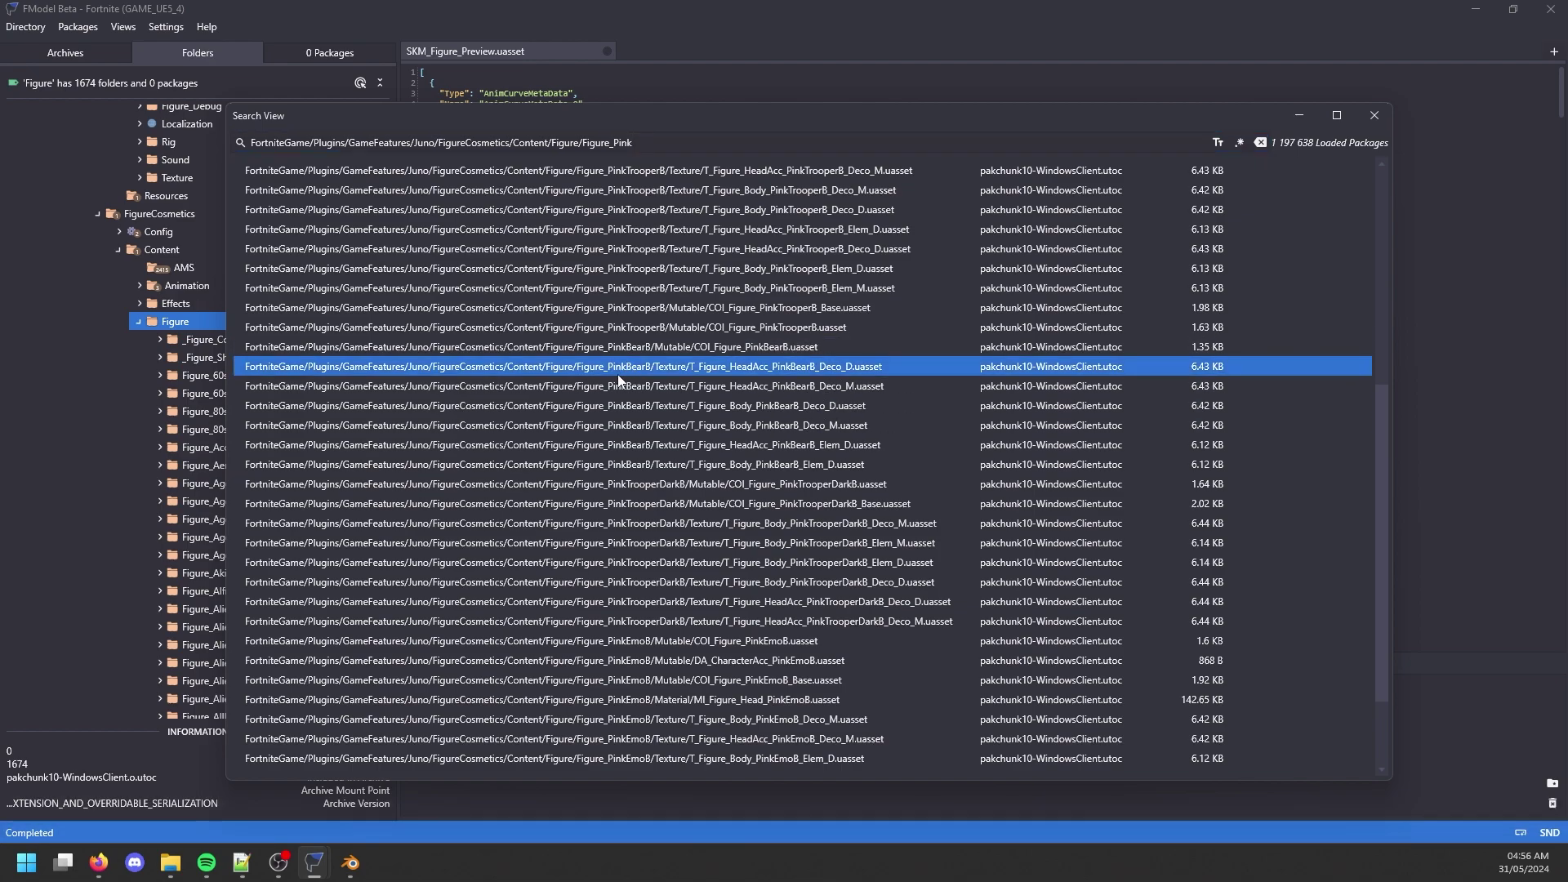
{"action": "double_click", "coordinate": [762, 404]}
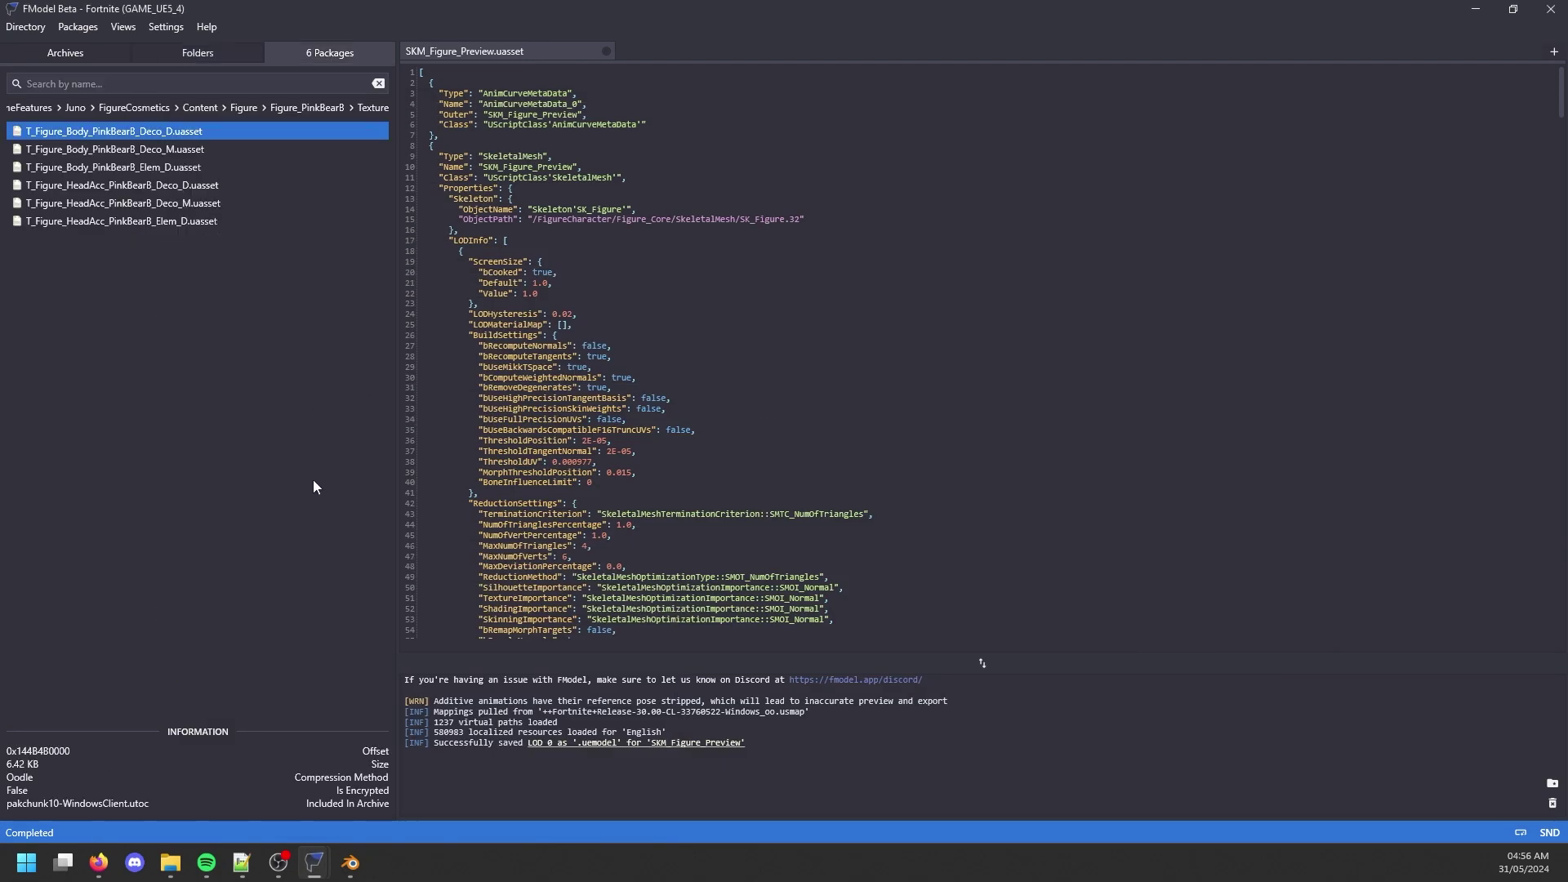
Preview the PinkBearB body and head accessory textures, including the Deco_D, Deco_M and Elem_D maps.
{"action": "double_click", "coordinate": [230, 133]}
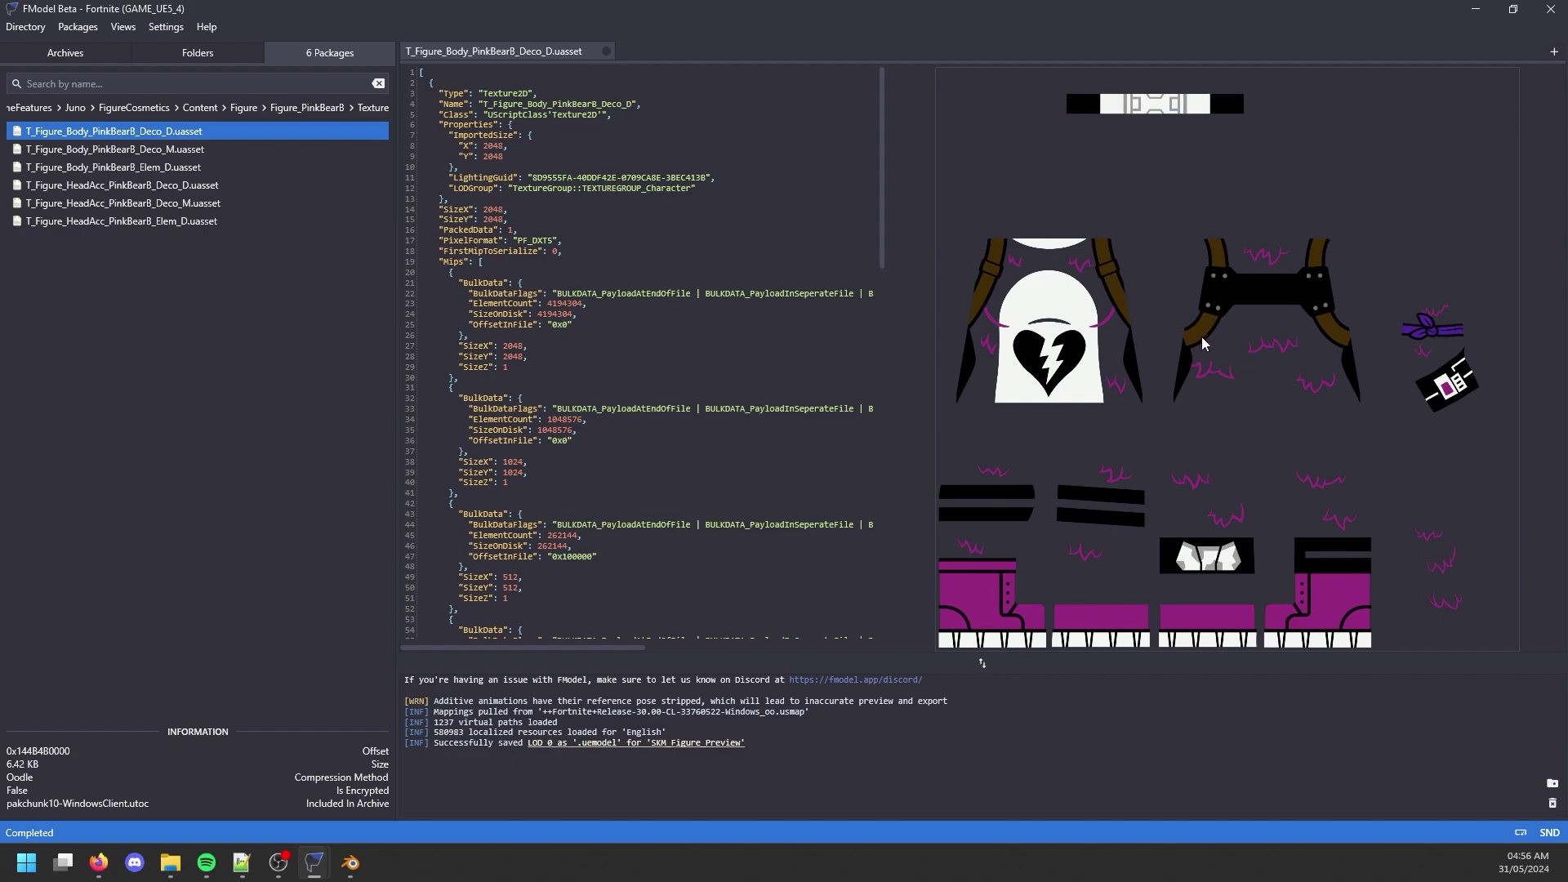
{"action": "left_click", "coordinate": [174, 148]}
{"action": "right_click", "coordinate": [1104, 298]}
{"action": "left_click", "coordinate": [1150, 303]}
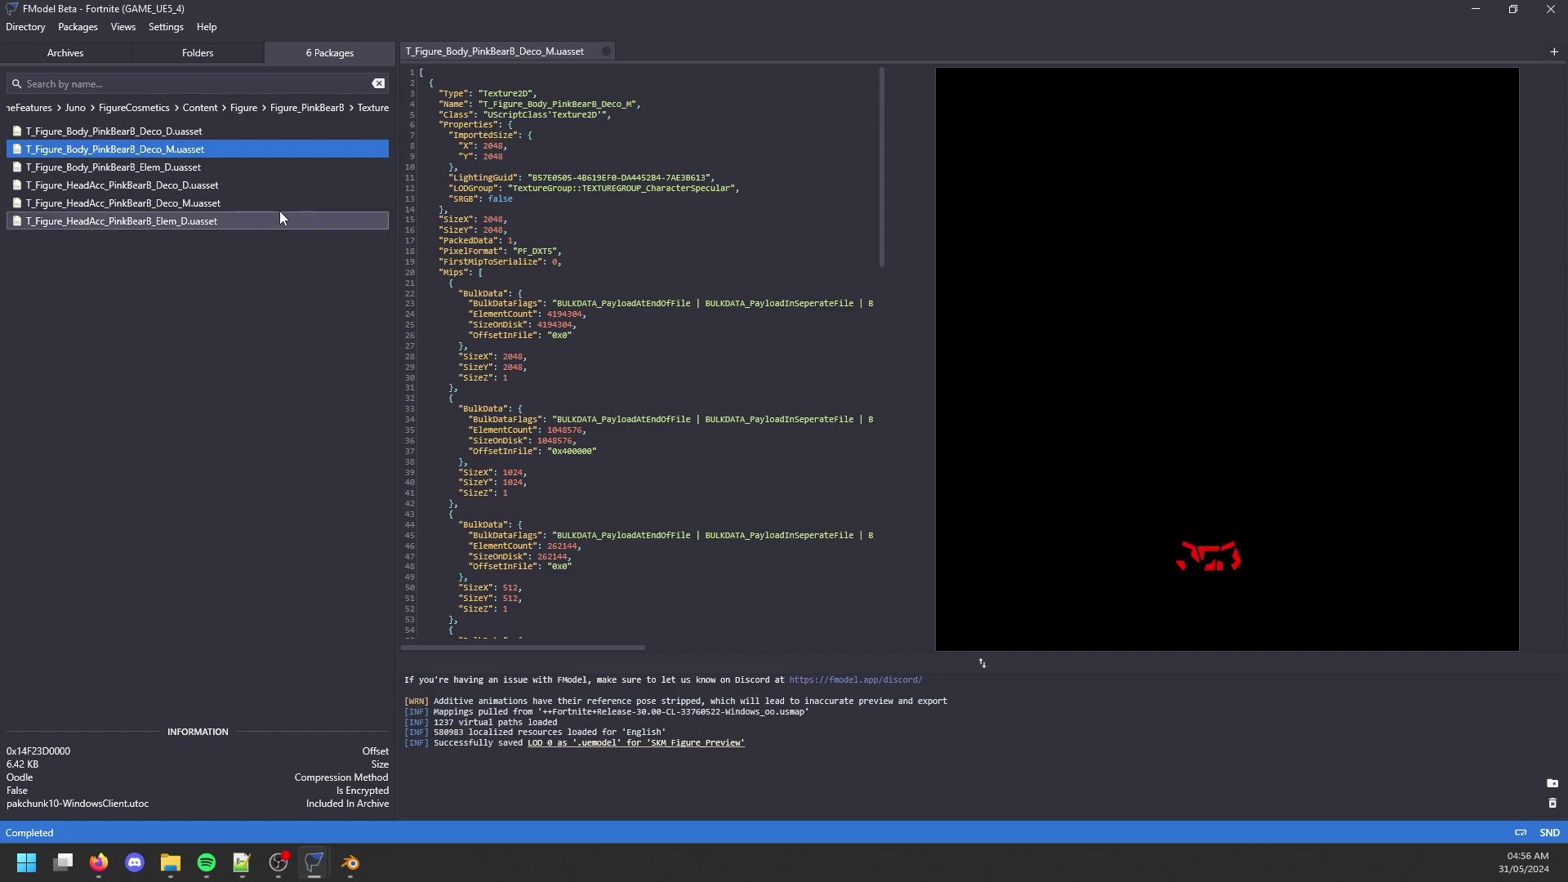
{"action": "left_click", "coordinate": [231, 166]}
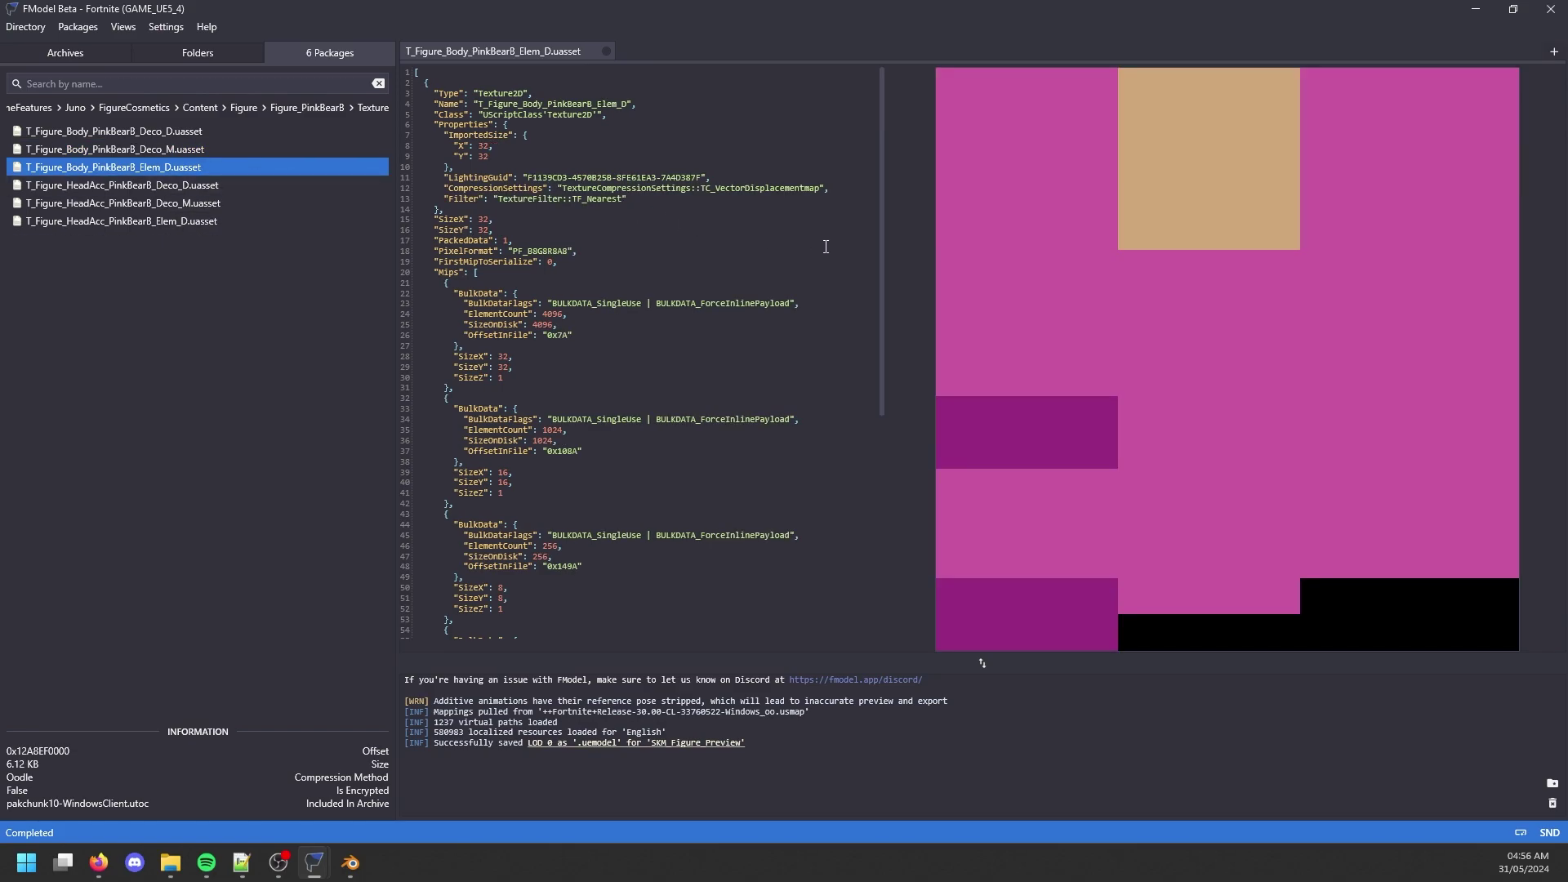
{"action": "left_click", "coordinate": [237, 184]}
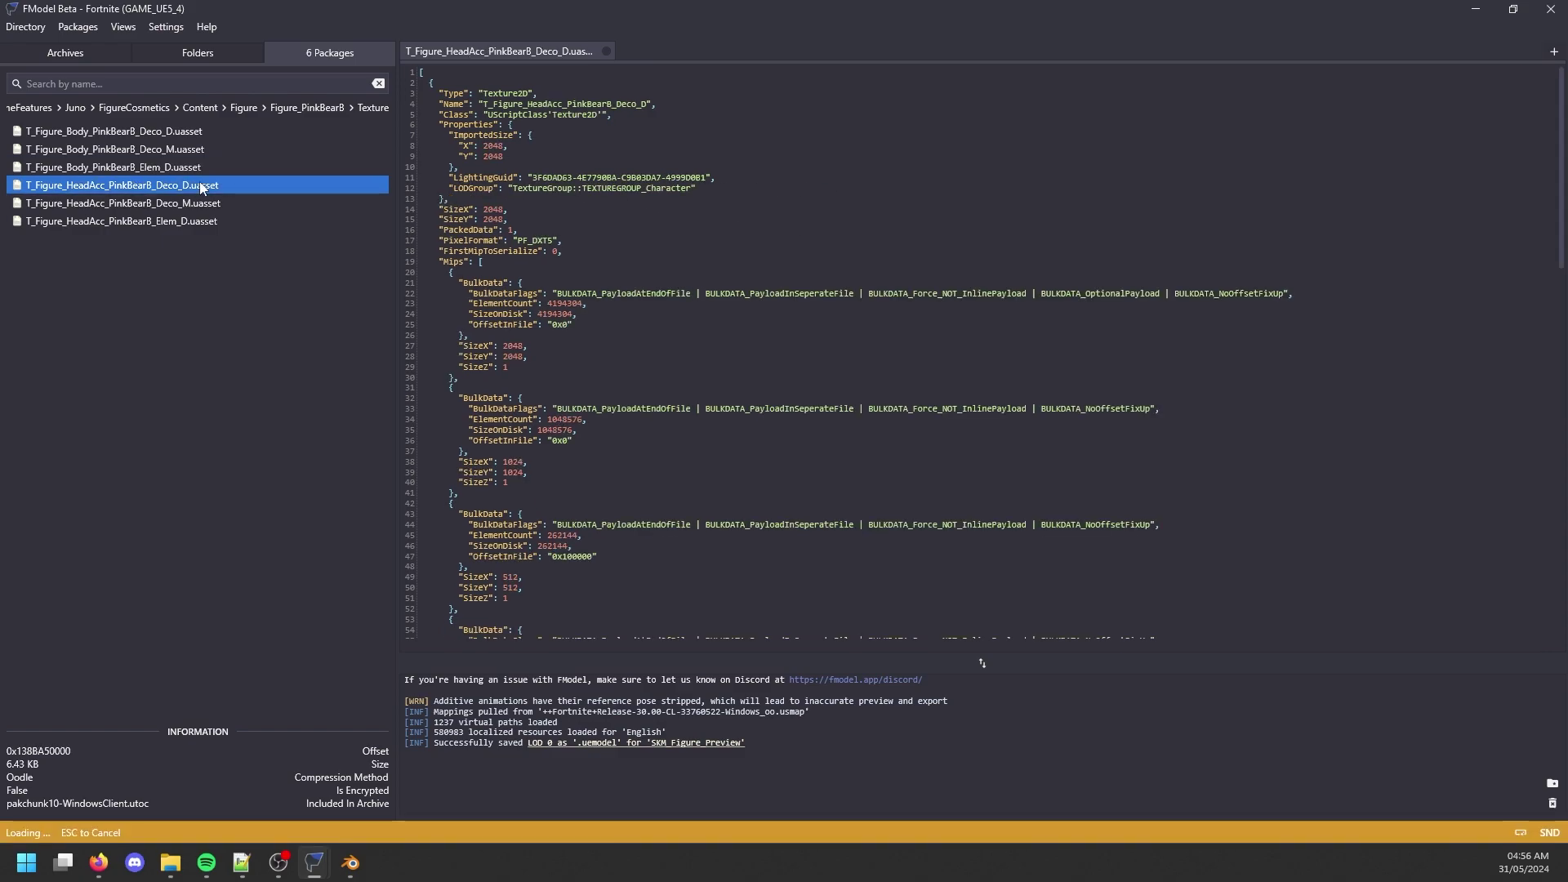
{"action": "left_click", "coordinate": [243, 221]}
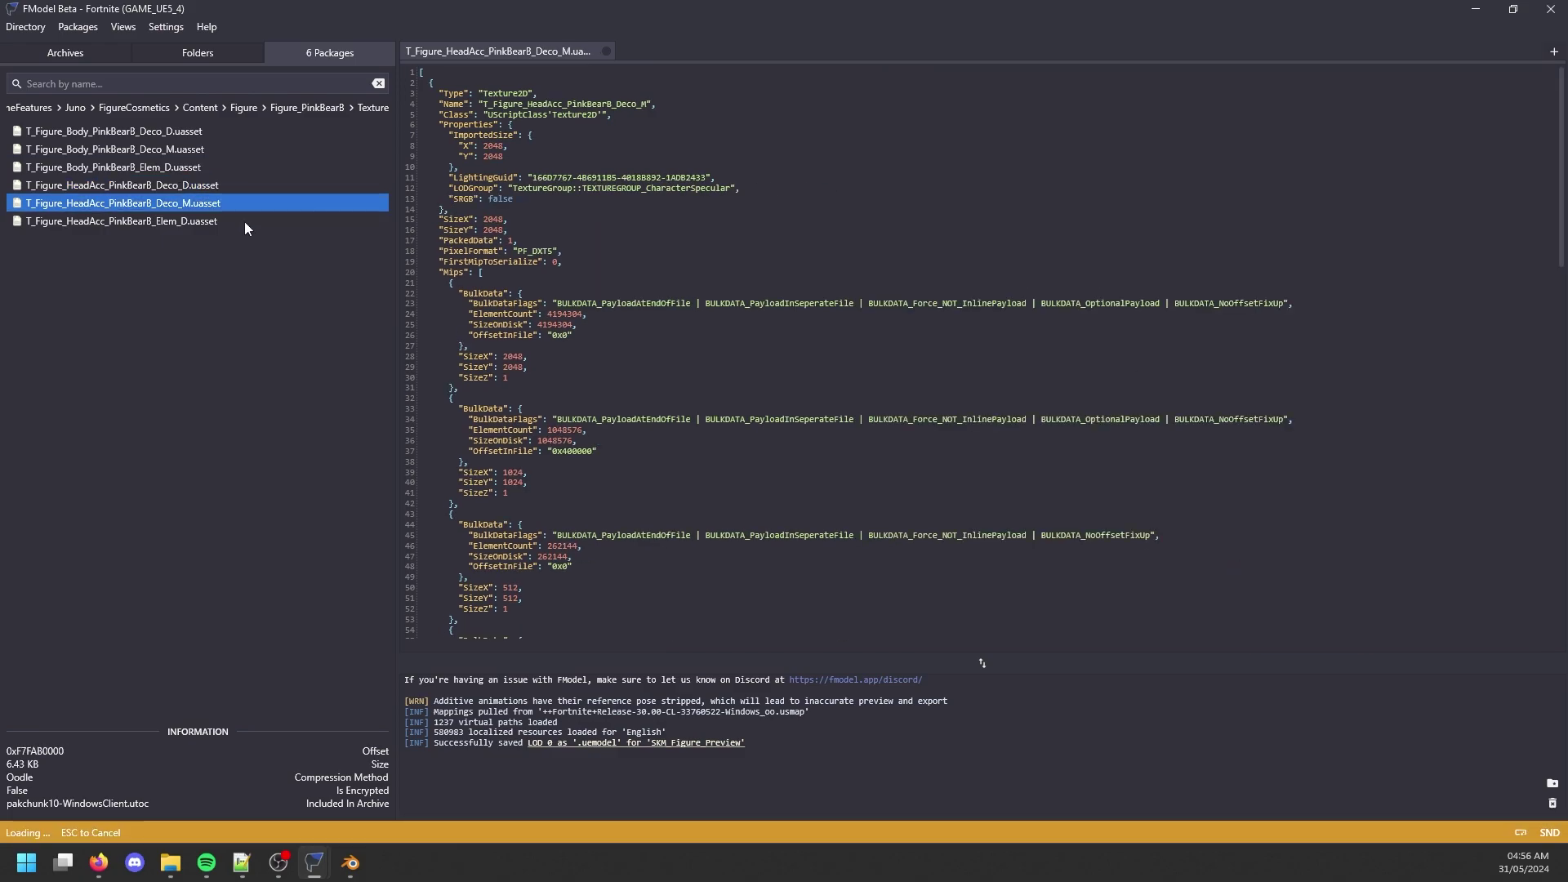
Select all six PinkBearB texture packages and save them as PNG textures.
{"action": "left_click", "coordinate": [203, 133]}
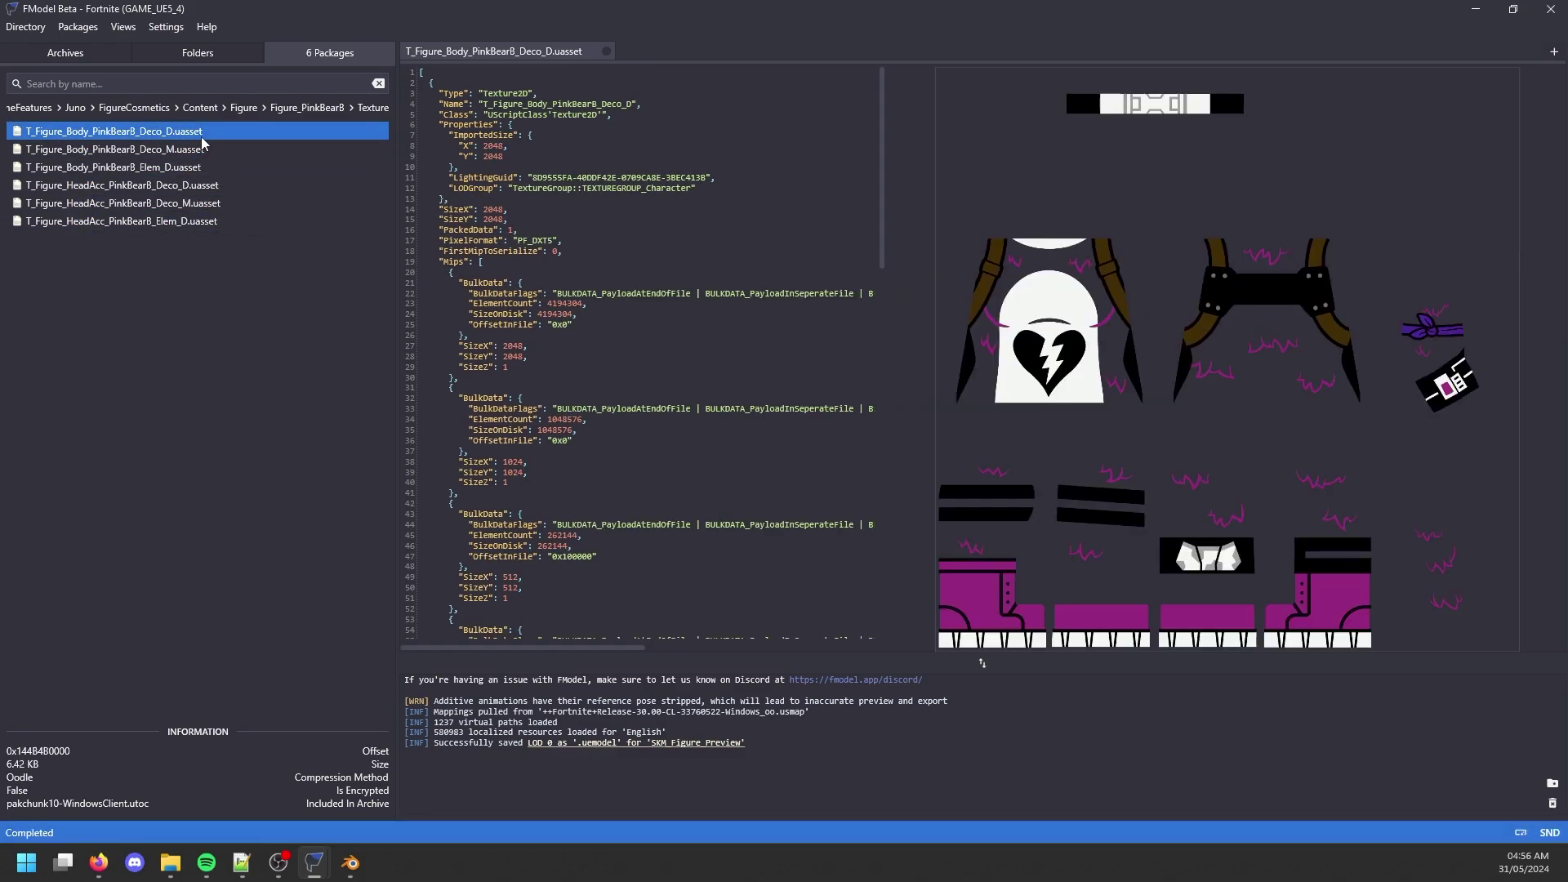
{"action": "left_click", "coordinate": [226, 221], "text": "shift"}
{"action": "right_click", "coordinate": [226, 221]}
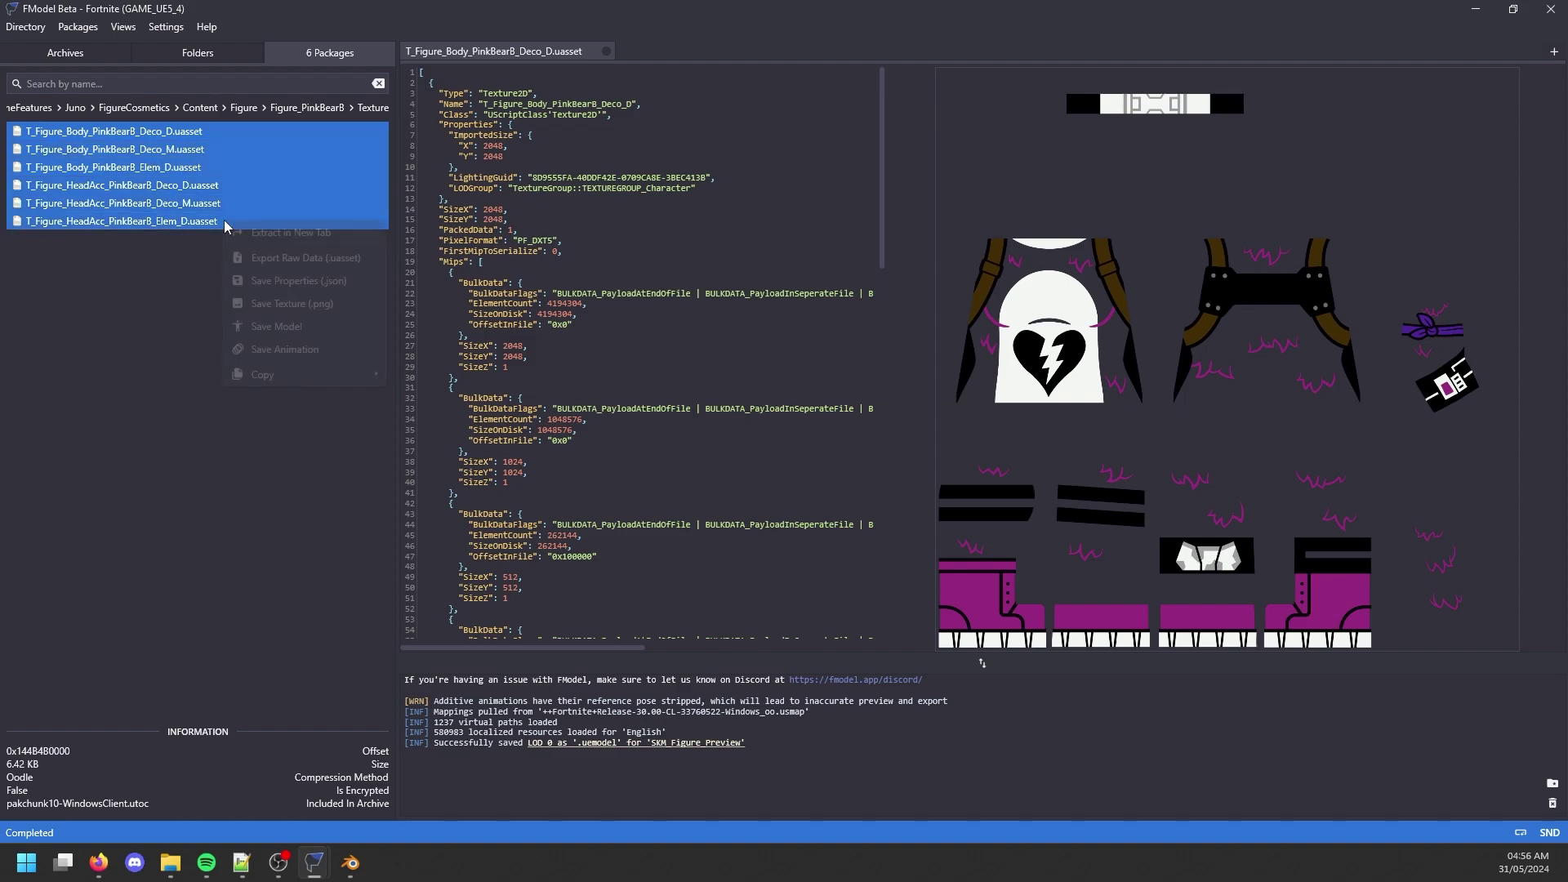
{"action": "left_click", "coordinate": [317, 303]}
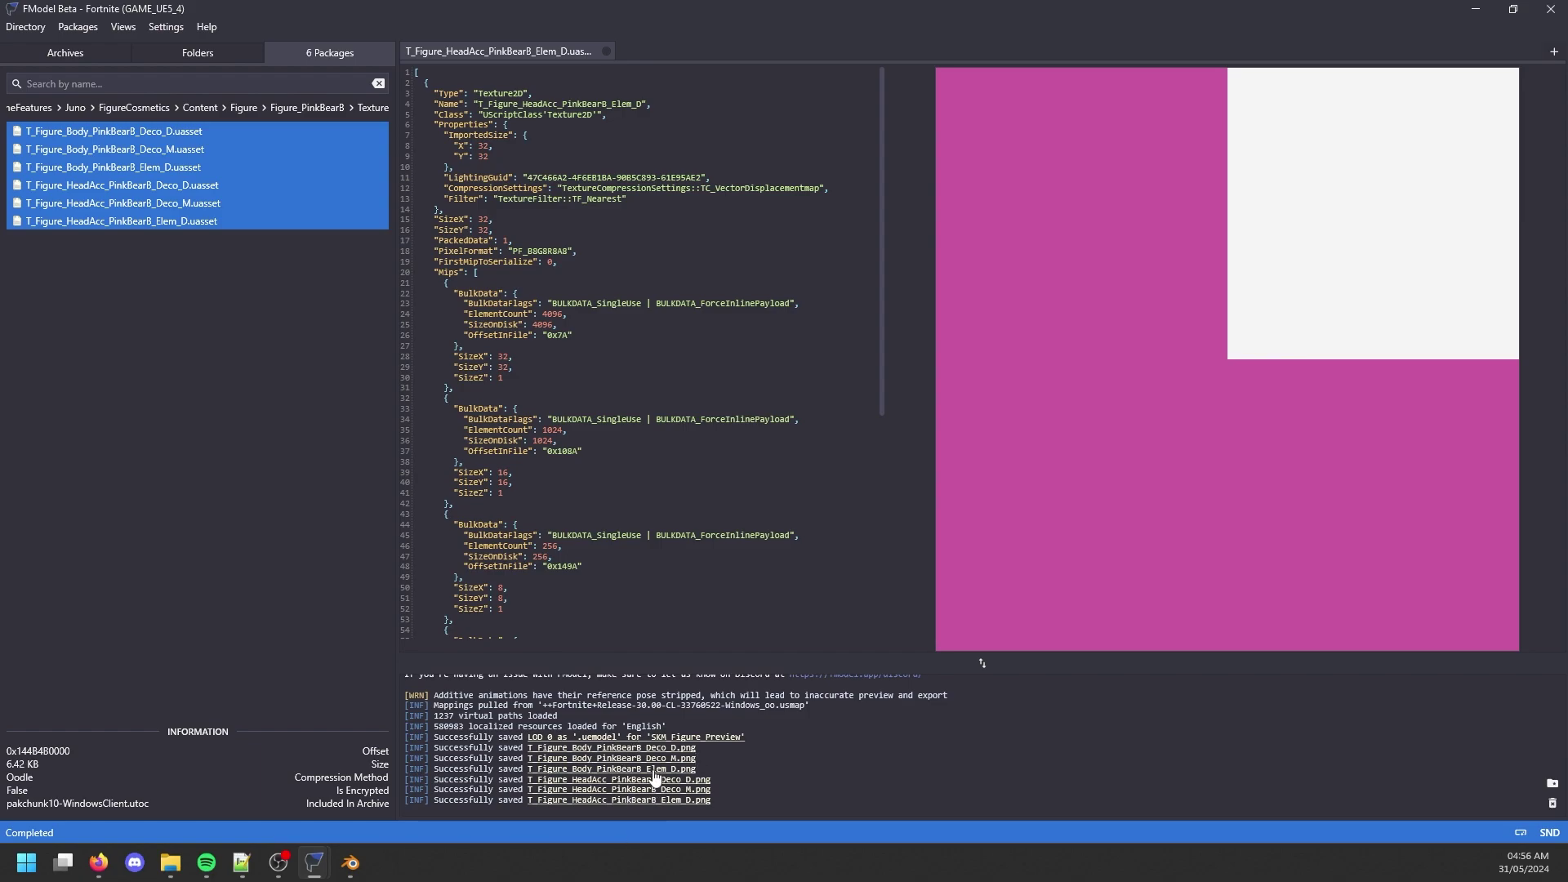
Return to the folder tree and expand the Texture folder under FigureCharacter's Figure_Core.
{"action": "left_click", "coordinate": [258, 62]}
{"action": "scroll", "coordinate": [301, 439], "scroll_direction": "up", "scroll_amount": 10}
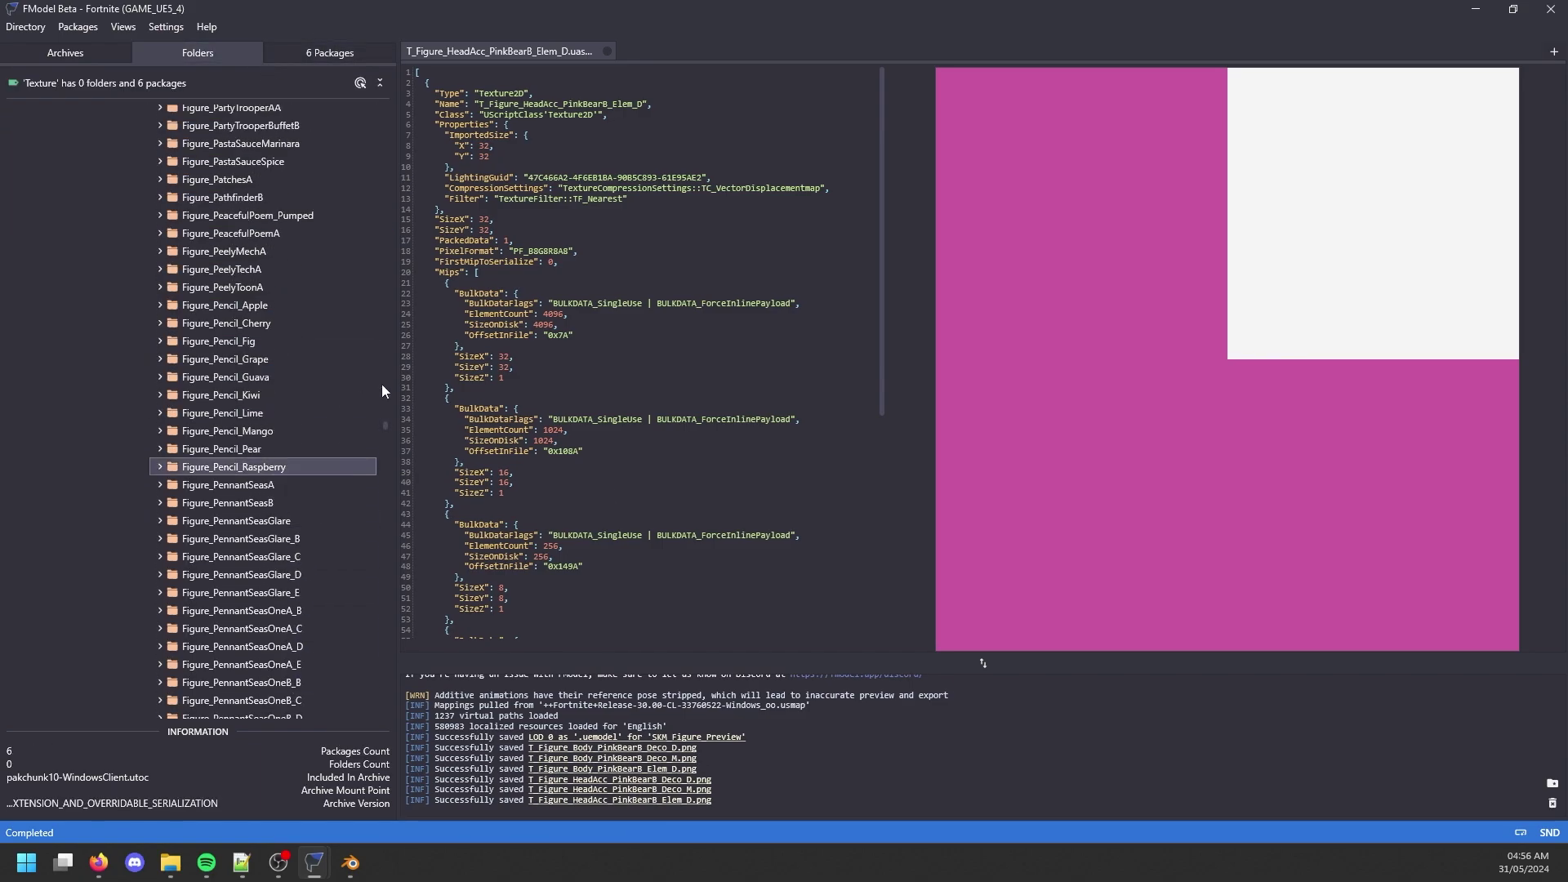
{"action": "left_click_drag", "start_coordinate": [385, 428], "coordinate": [385, 173]}
{"action": "scroll", "coordinate": [233, 298], "scroll_direction": "up", "scroll_amount": 5}
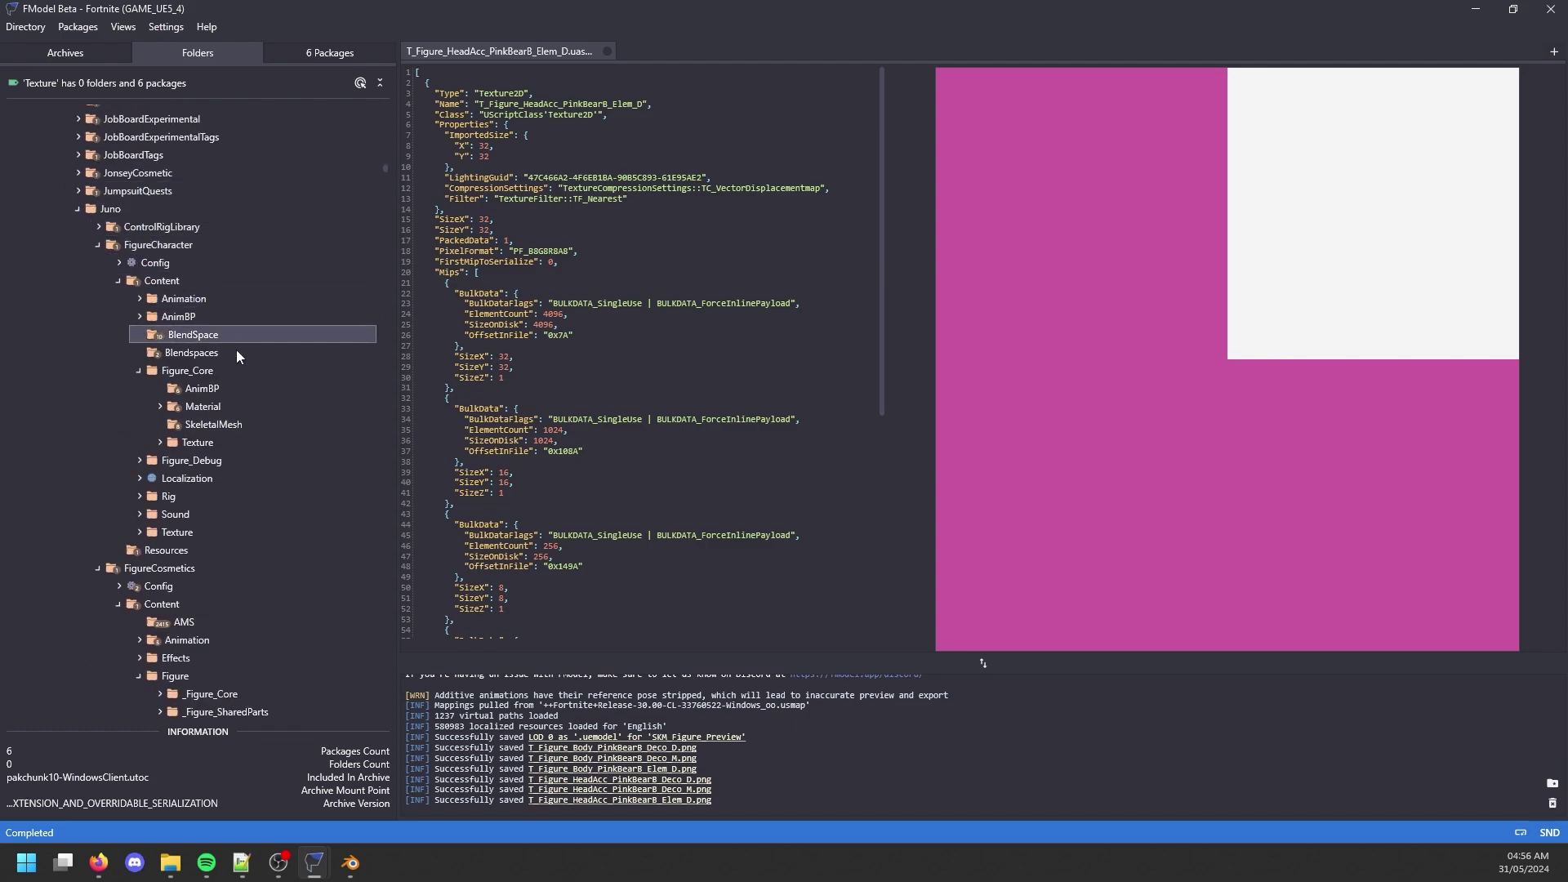
{"action": "double_click", "coordinate": [214, 531]}
{"action": "double_click", "coordinate": [214, 443]}
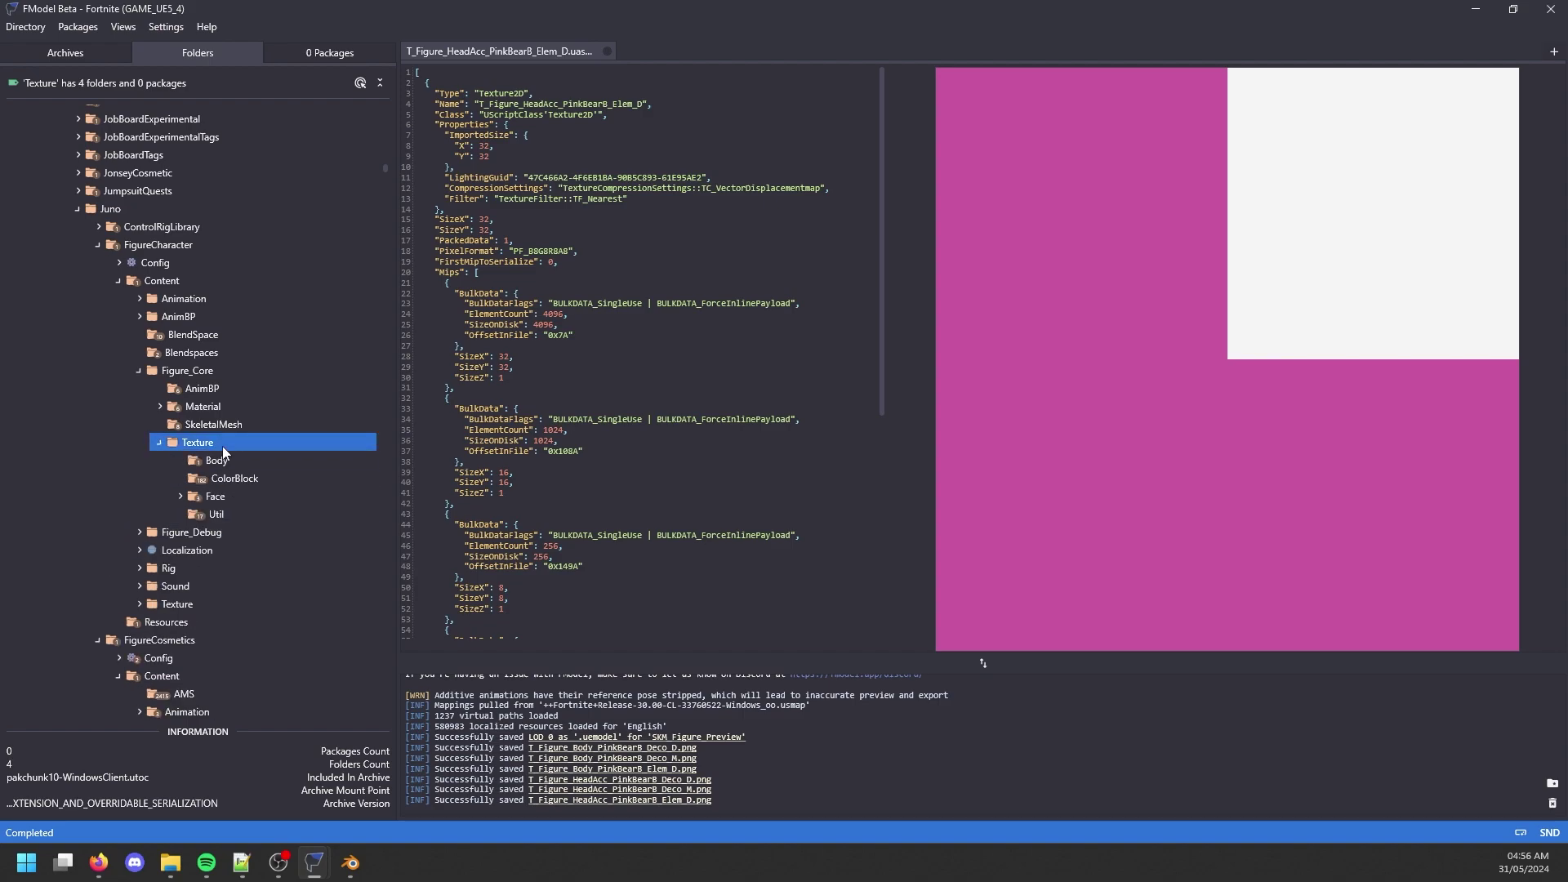
Load T_Figure_Body_N from the Body texture folder and save it as a PNG texture.
{"action": "left_click", "coordinate": [229, 460]}
{"action": "double_click", "coordinate": [164, 131]}
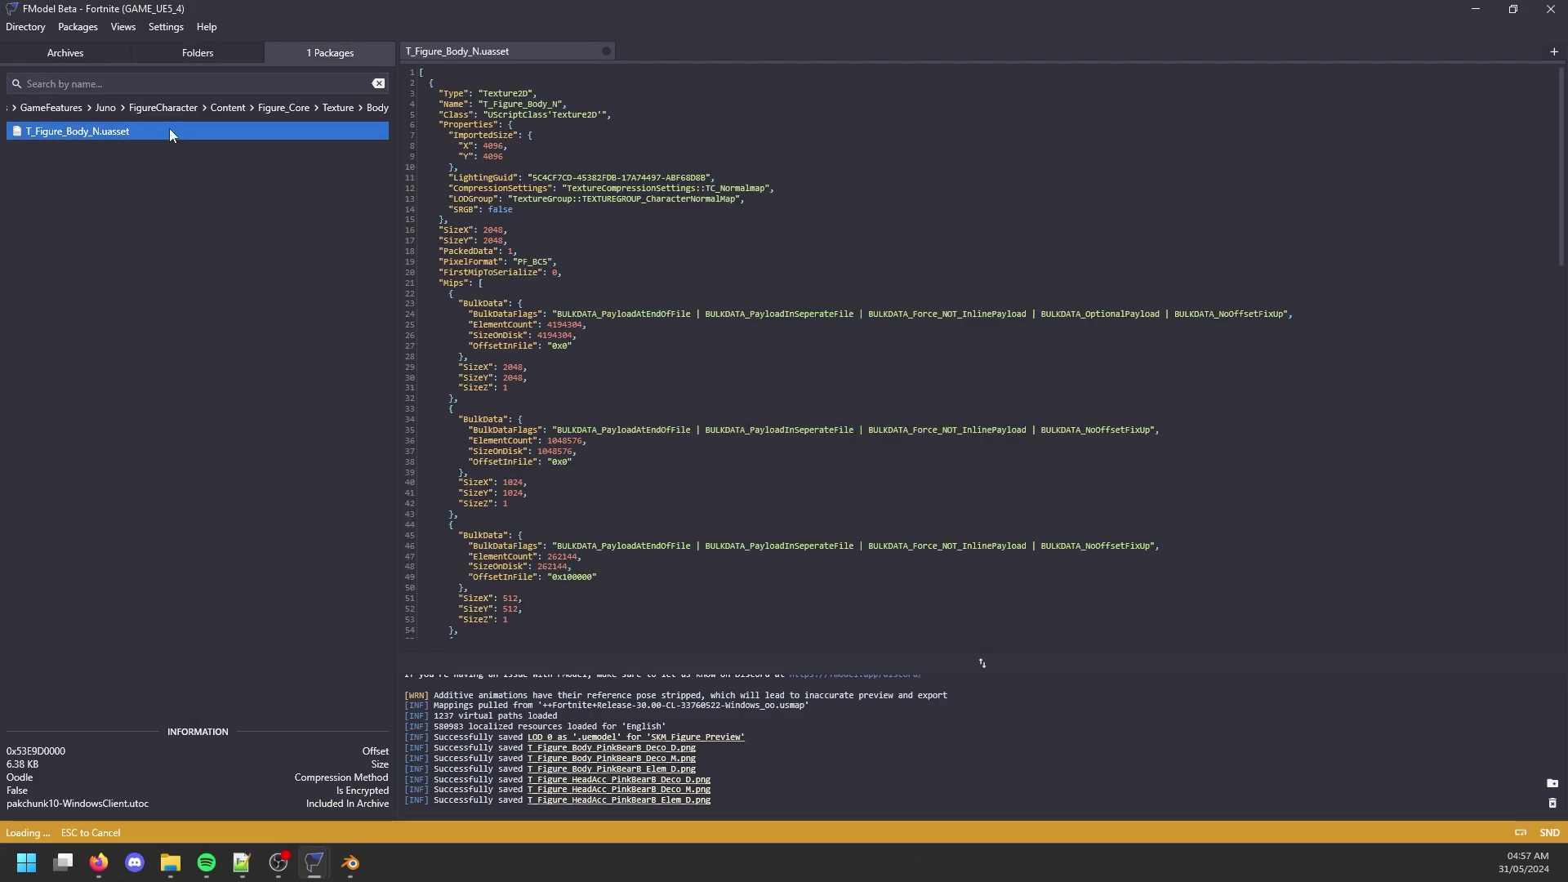
{"action": "right_click", "coordinate": [115, 129]}
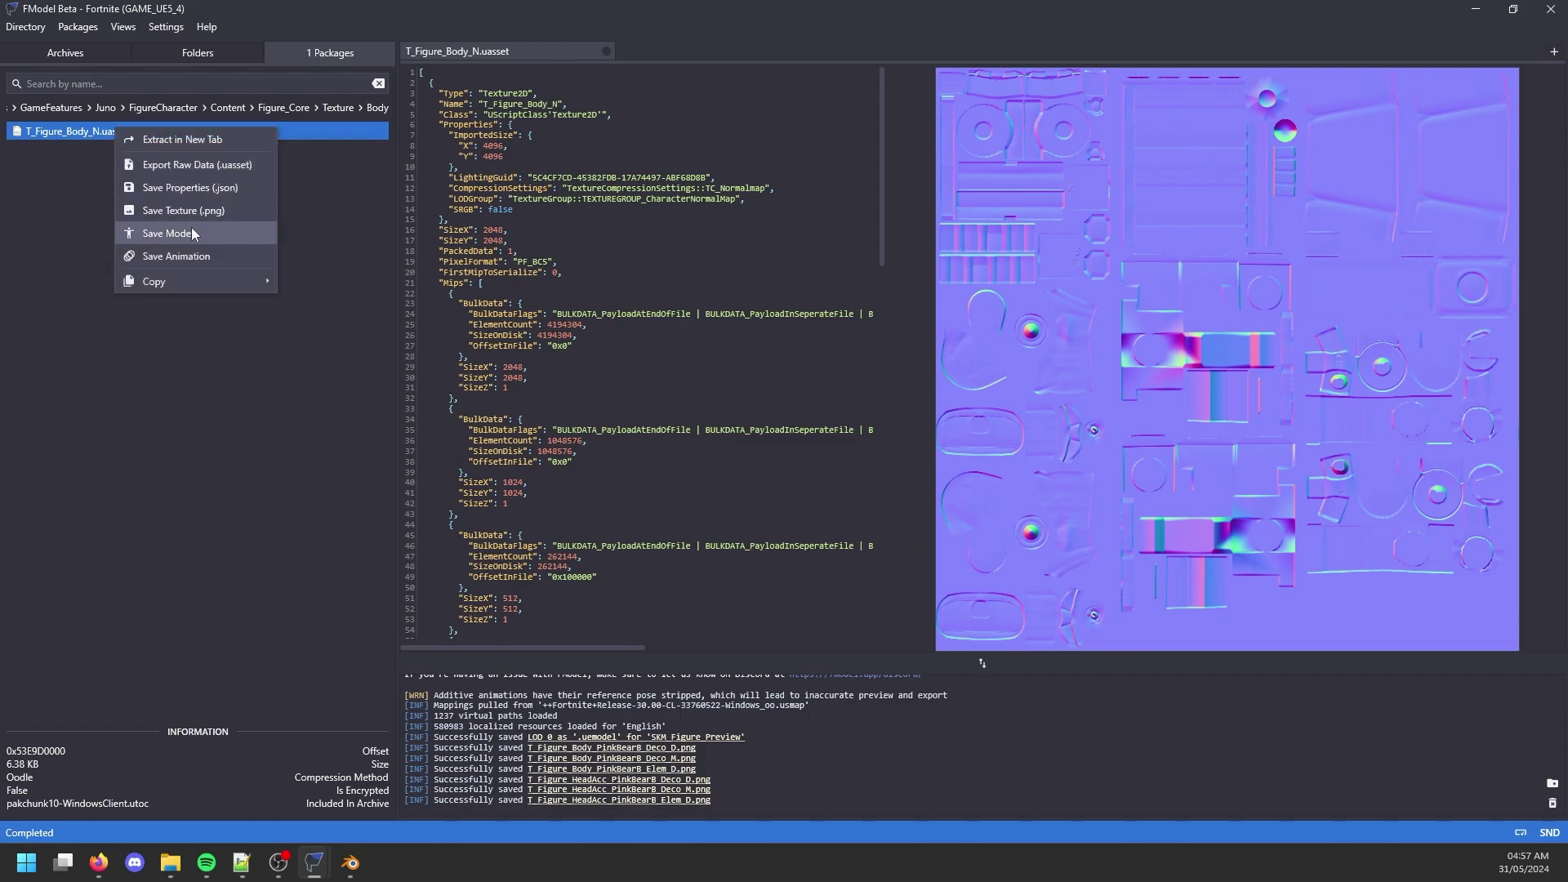
{"action": "left_click", "coordinate": [188, 211]}
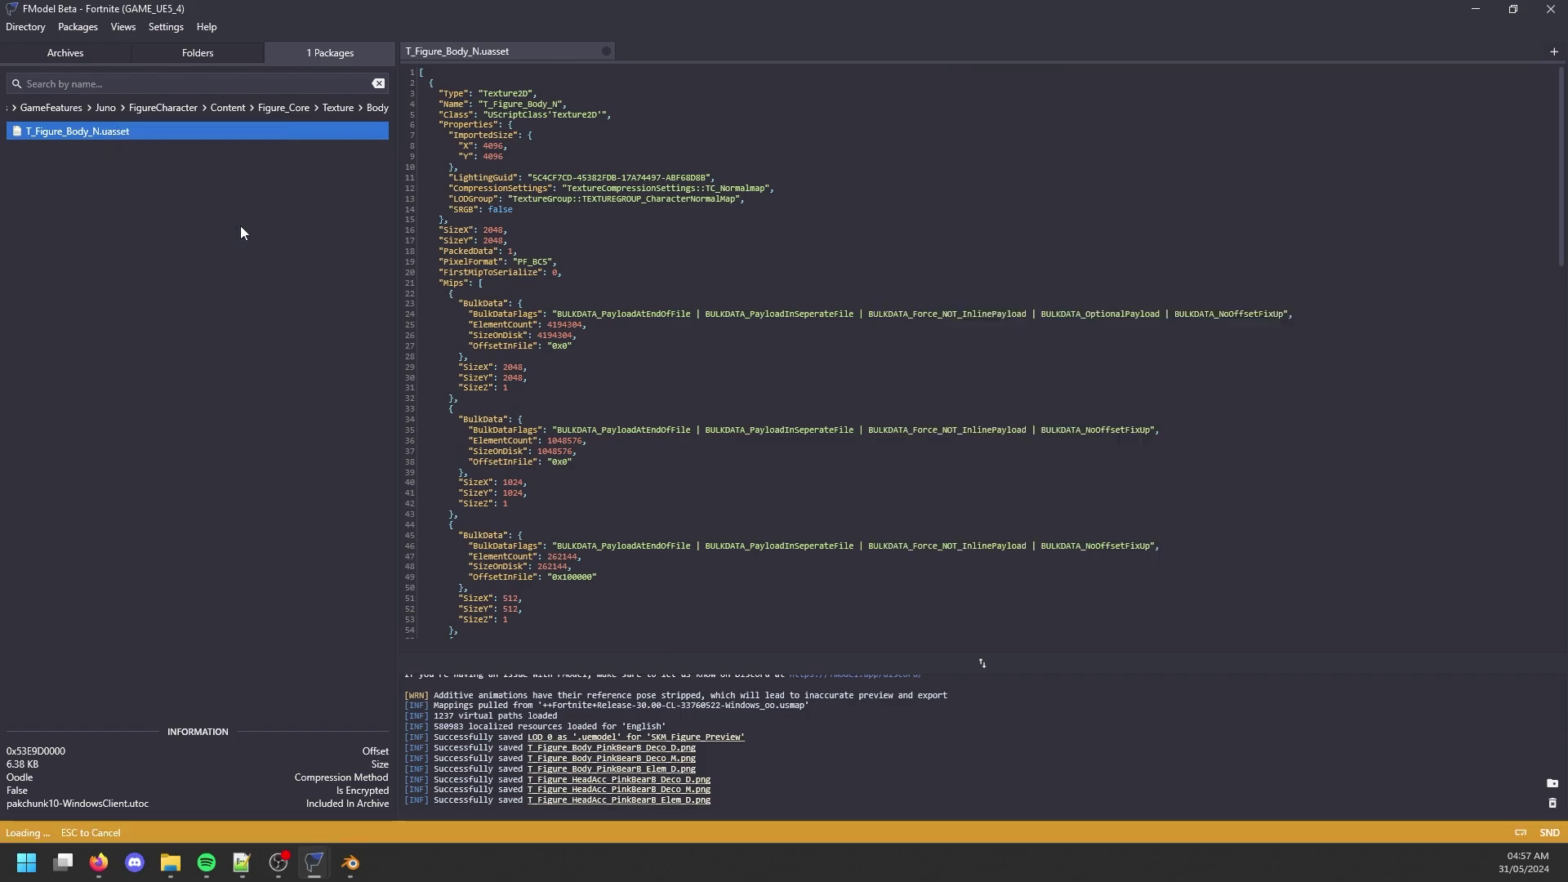
Search the loaded packages for the shared parts path, replacing Figure_Pink with _Figure_SharedParts/ after FigureCosmetics/Content/Figure/.
{"action": "left_click", "coordinate": [224, 54]}
{"action": "scroll", "coordinate": [250, 571], "scroll_direction": "down", "scroll_amount": 4}
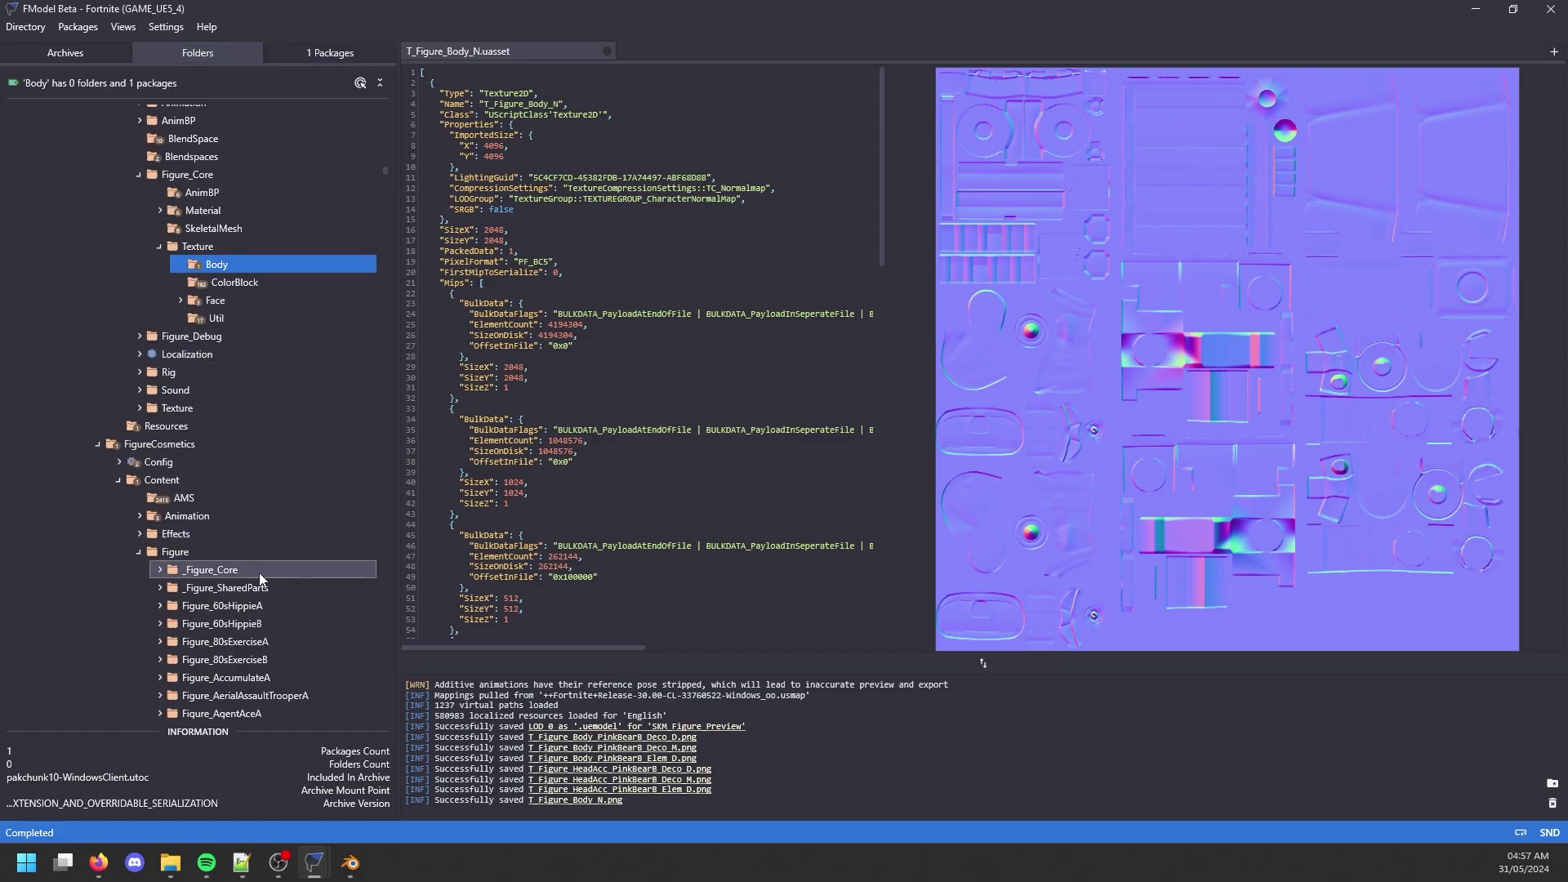
{"action": "scroll", "coordinate": [250, 571], "scroll_direction": "down", "scroll_amount": 1}
{"action": "left_click", "coordinate": [79, 27]}
{"action": "left_click", "coordinate": [89, 46]}
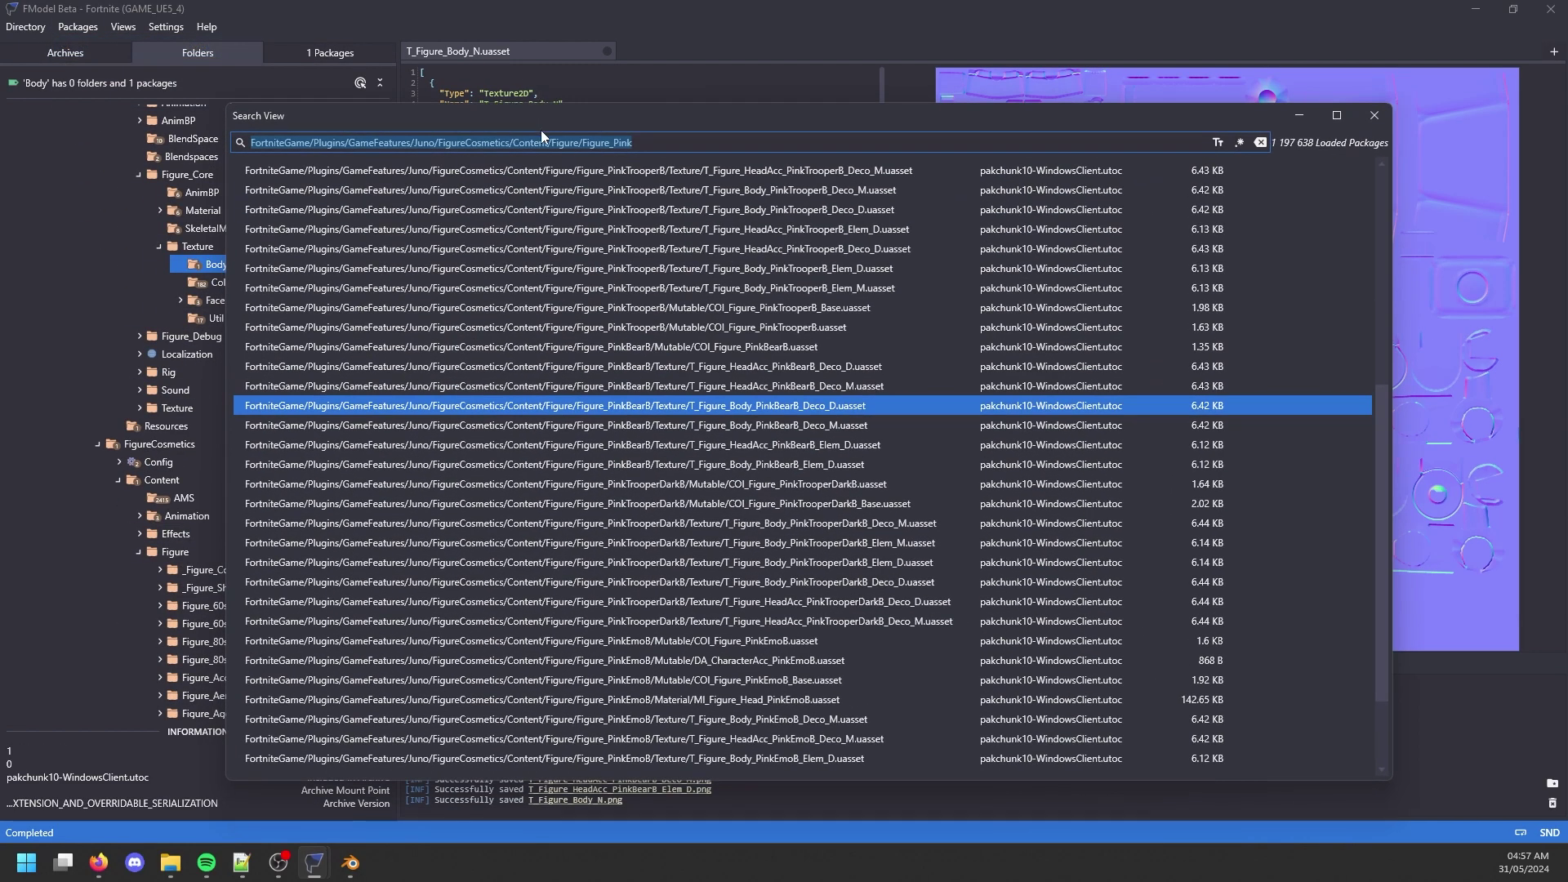
{"action": "left_click_drag", "start_coordinate": [633, 144], "coordinate": [612, 149]}
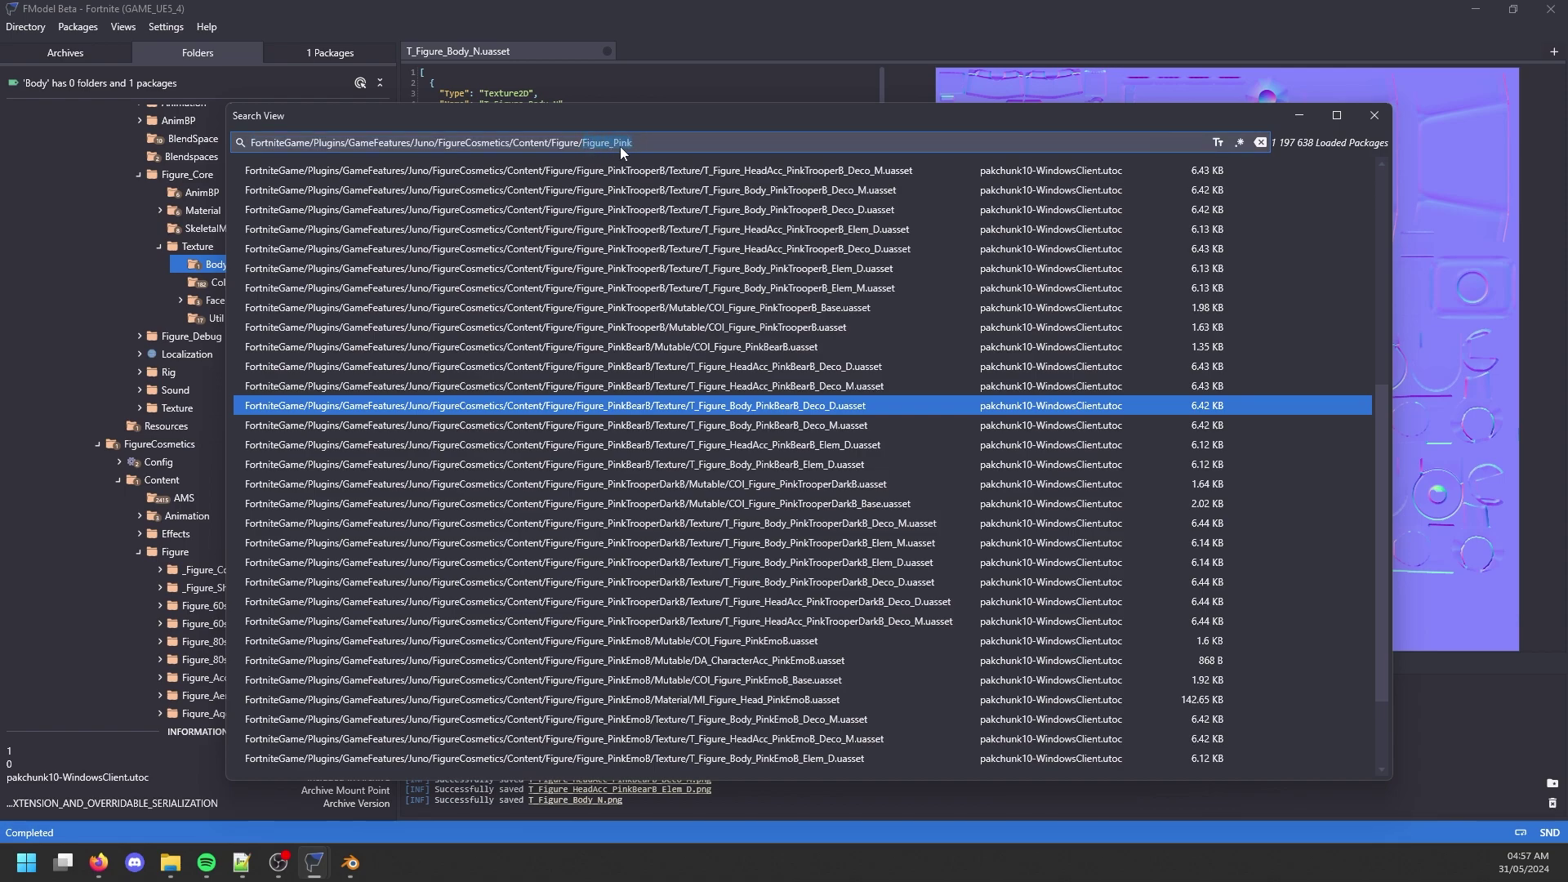
{"action": "type", "text": "_fi"}
{"action": "type", "text": "Figure"}
{"action": "type", "text": "_Shared"}
{"action": "type", "text": "Parts/"}
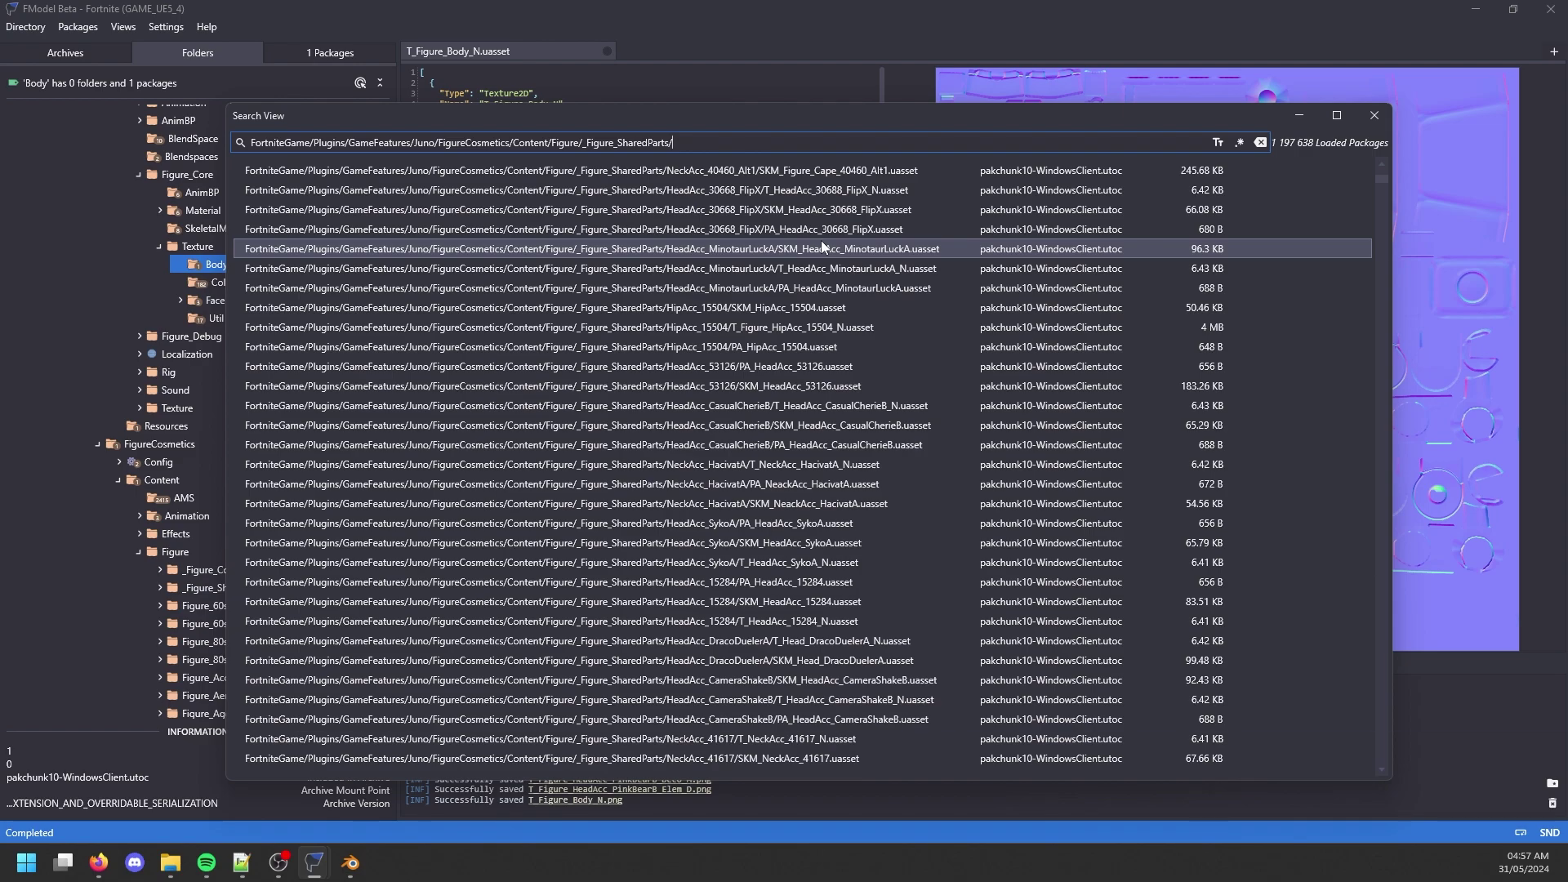
Check the LEGO Cuddle Team Leader reference in the browser, and look through the shared parts search results.
{"action": "left_click_drag", "start_coordinate": [1567, 47], "coordinate": [1094, 65]}
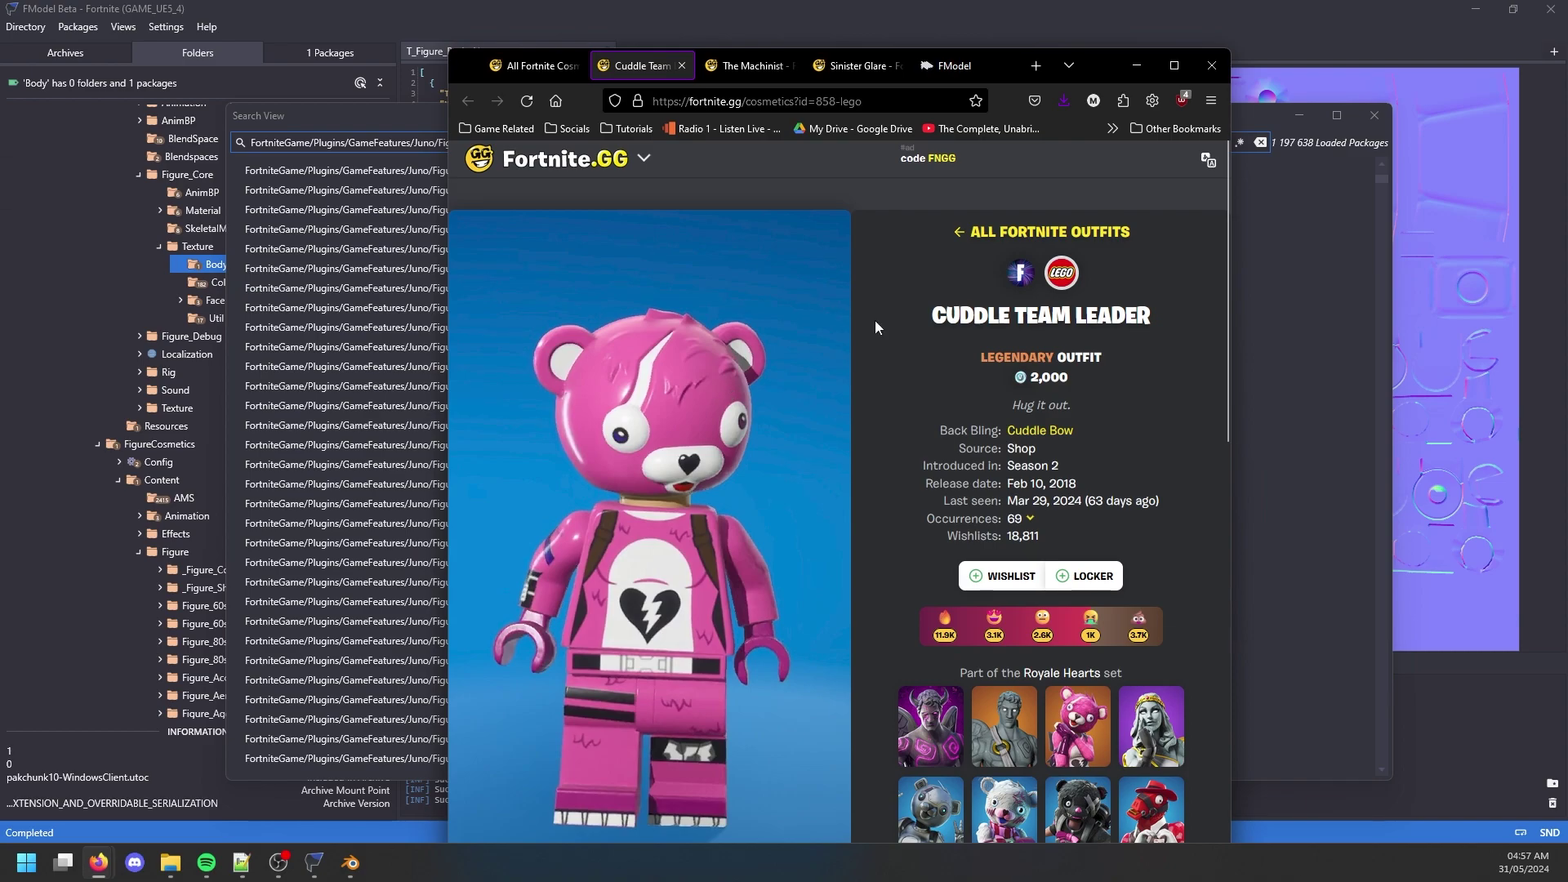
{"action": "left_click", "coordinate": [1136, 65]}
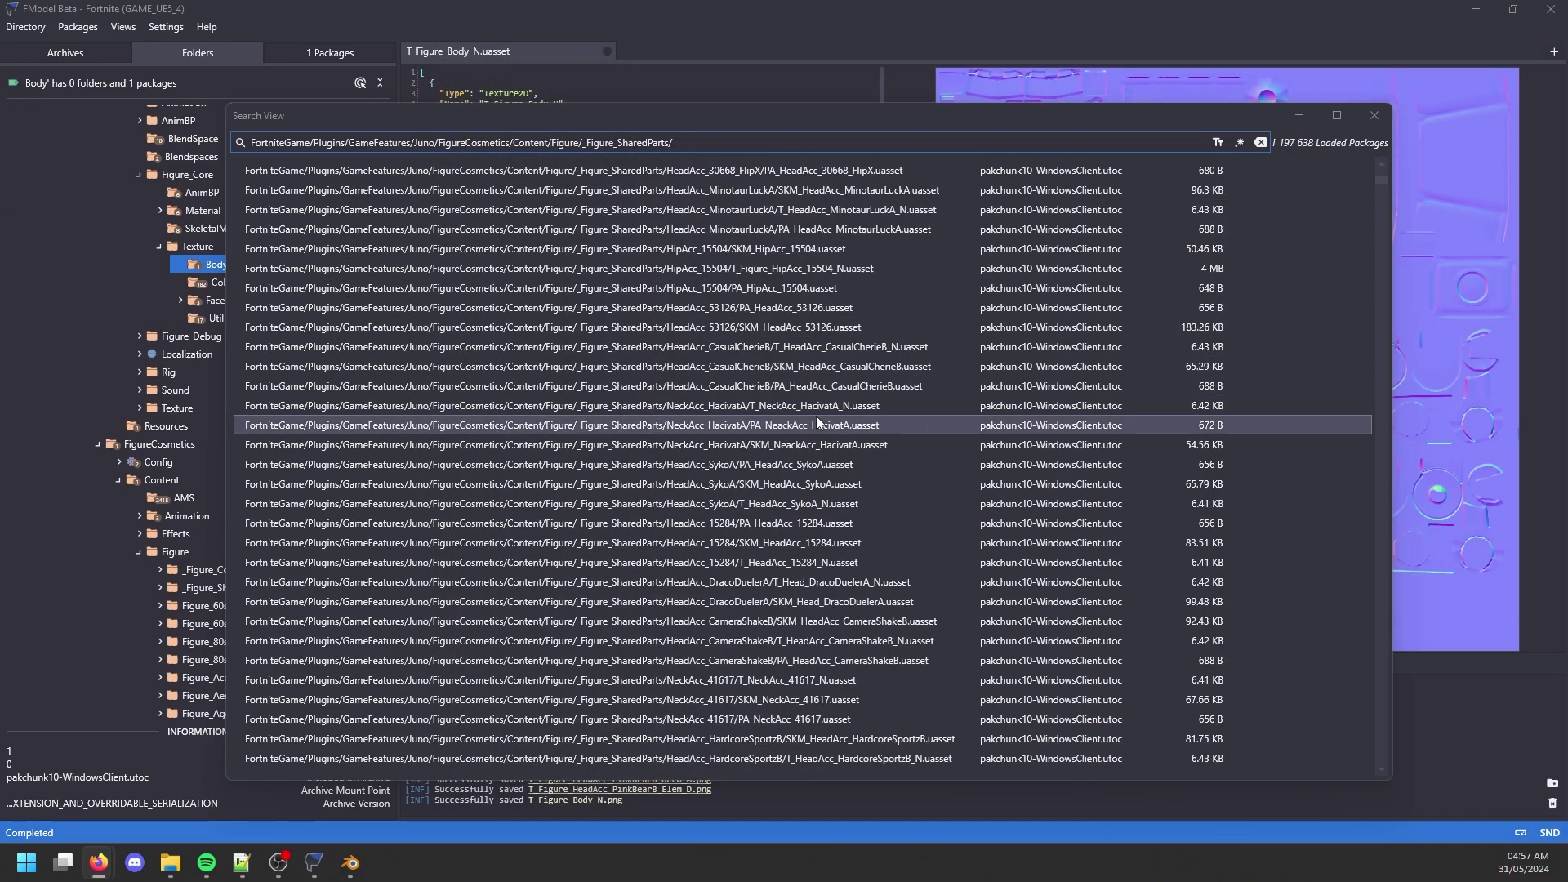
{"action": "scroll", "coordinate": [801, 375], "scroll_direction": "down", "scroll_amount": 6}
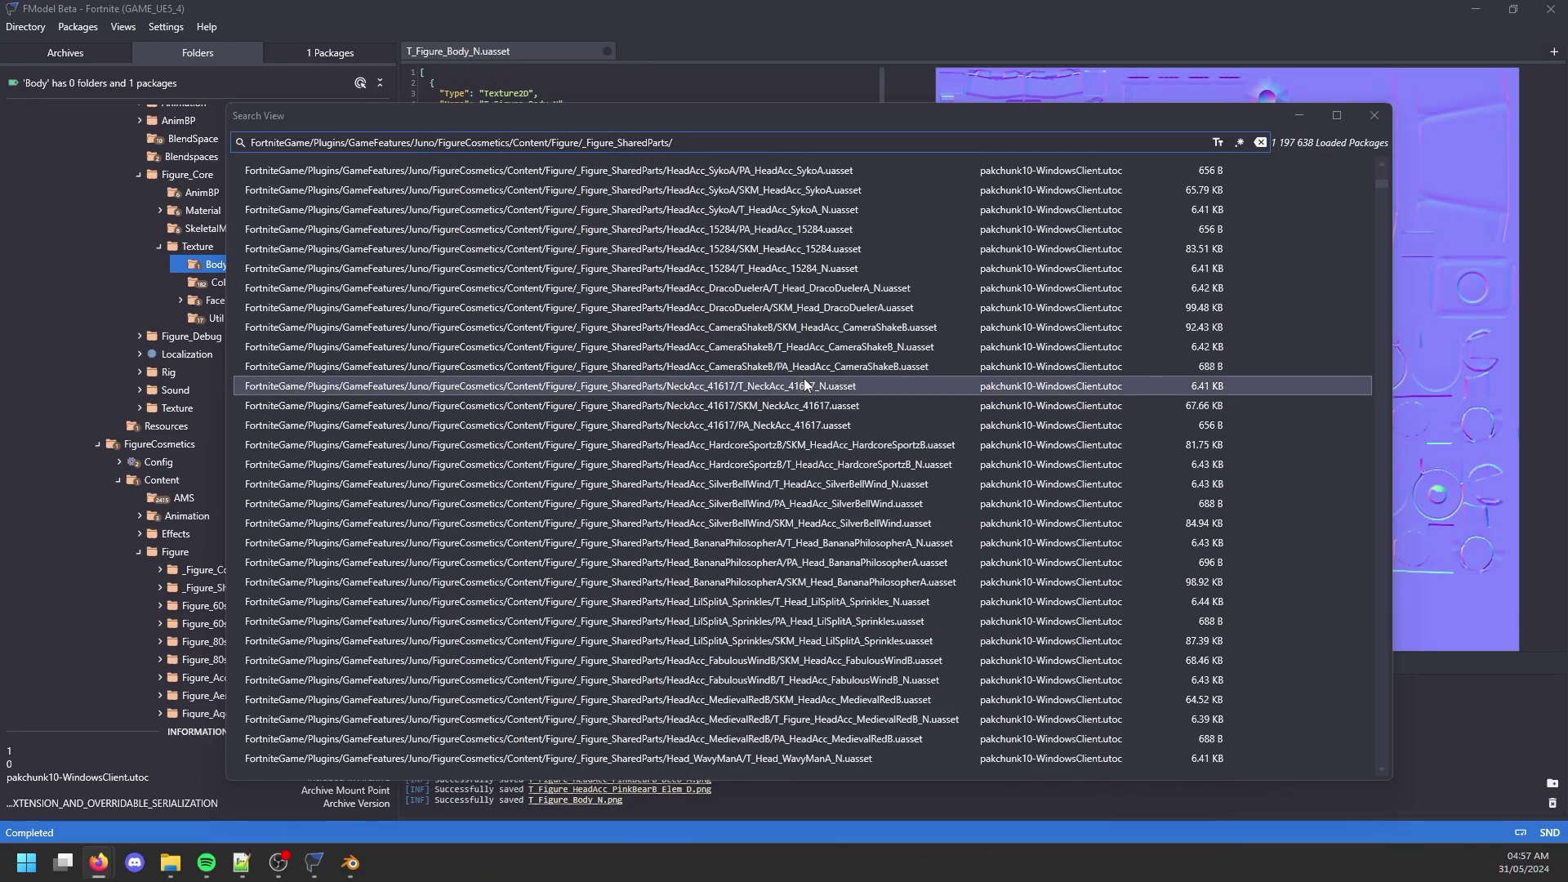
{"action": "scroll", "coordinate": [817, 384], "scroll_direction": "down", "scroll_amount": 7}
{"action": "scroll", "coordinate": [839, 410], "scroll_direction": "down", "scroll_amount": 5}
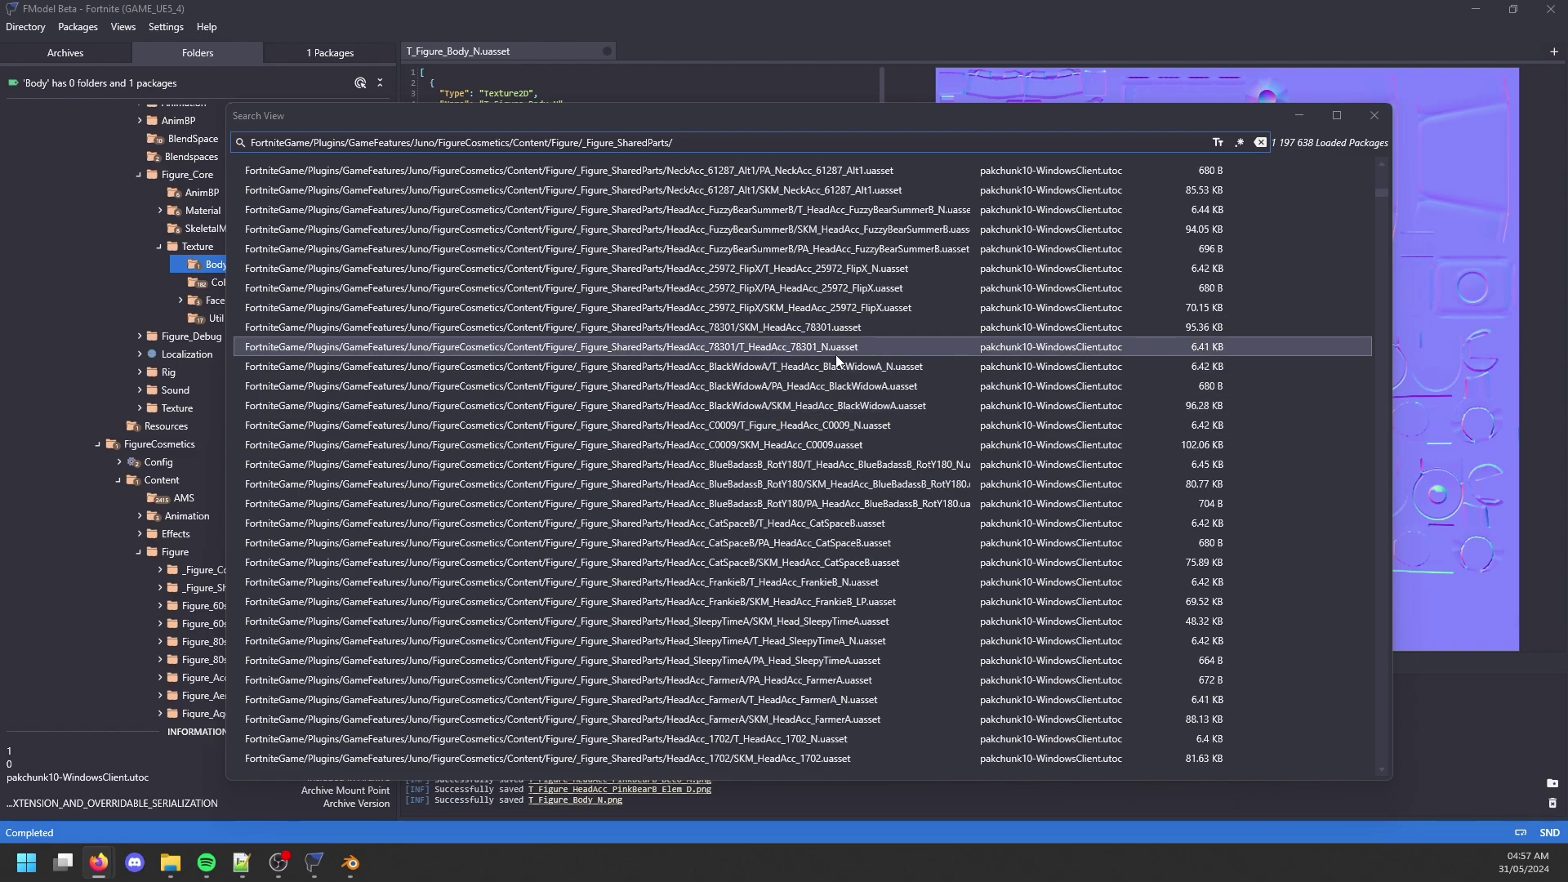
{"action": "scroll", "coordinate": [811, 326], "scroll_direction": "up", "scroll_amount": 9}
{"action": "scroll", "coordinate": [811, 357], "scroll_direction": "up", "scroll_amount": 10}
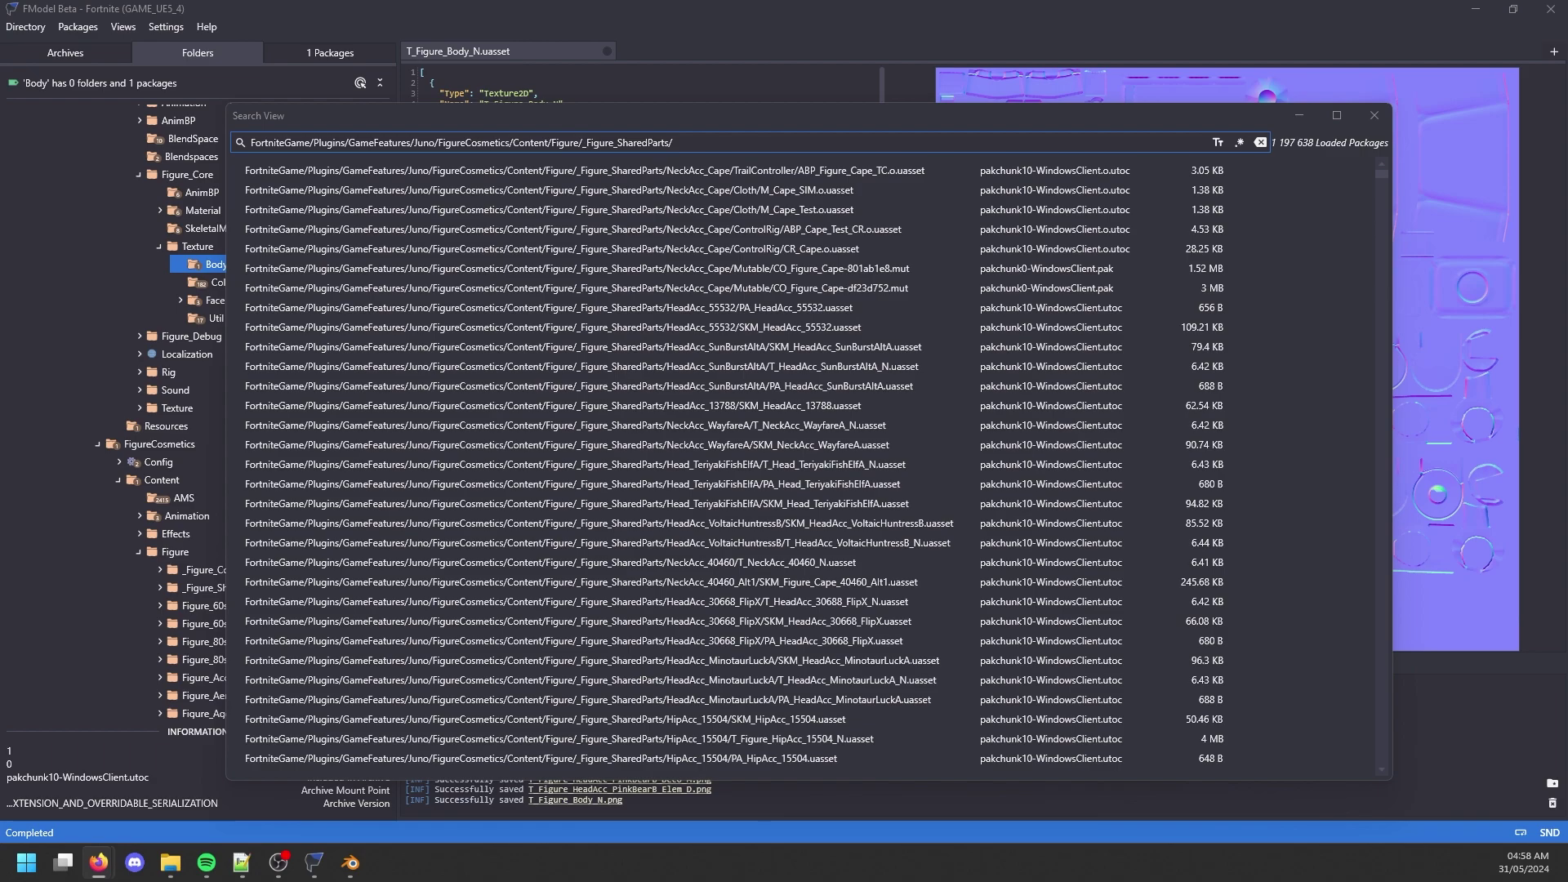
View the LEGO Darth Vader outfit on Fortnite.GG as a reference for separate accessory parts, and return to the package search.
{"action": "left_click_drag", "start_coordinate": [0, 73], "coordinate": [1145, 60]}
{"action": "left_click", "coordinate": [841, 495]}
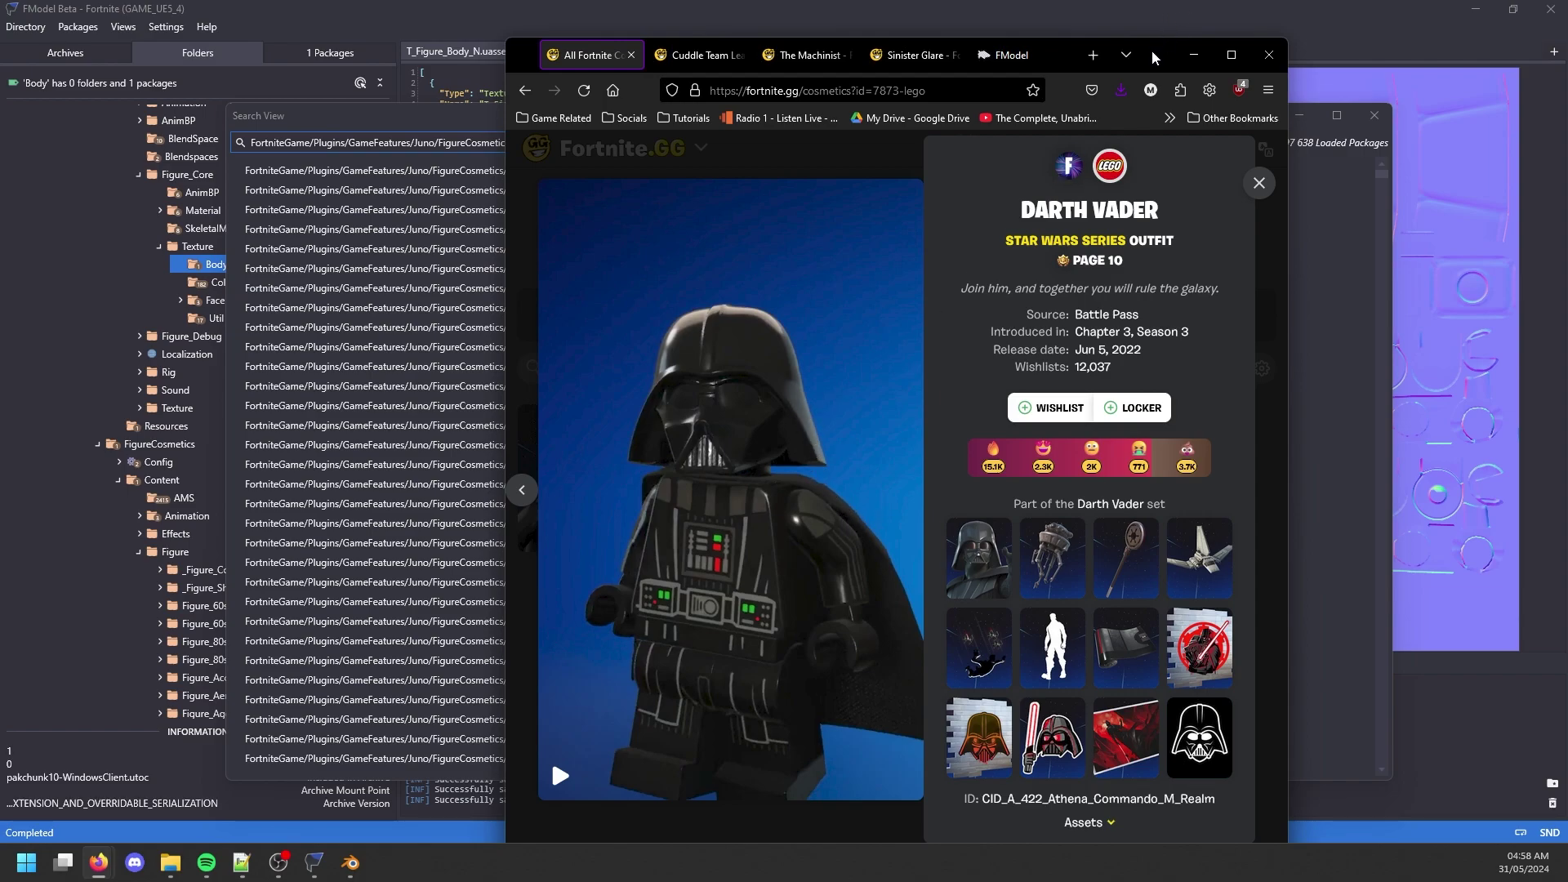
{"action": "left_click", "coordinate": [1193, 55]}
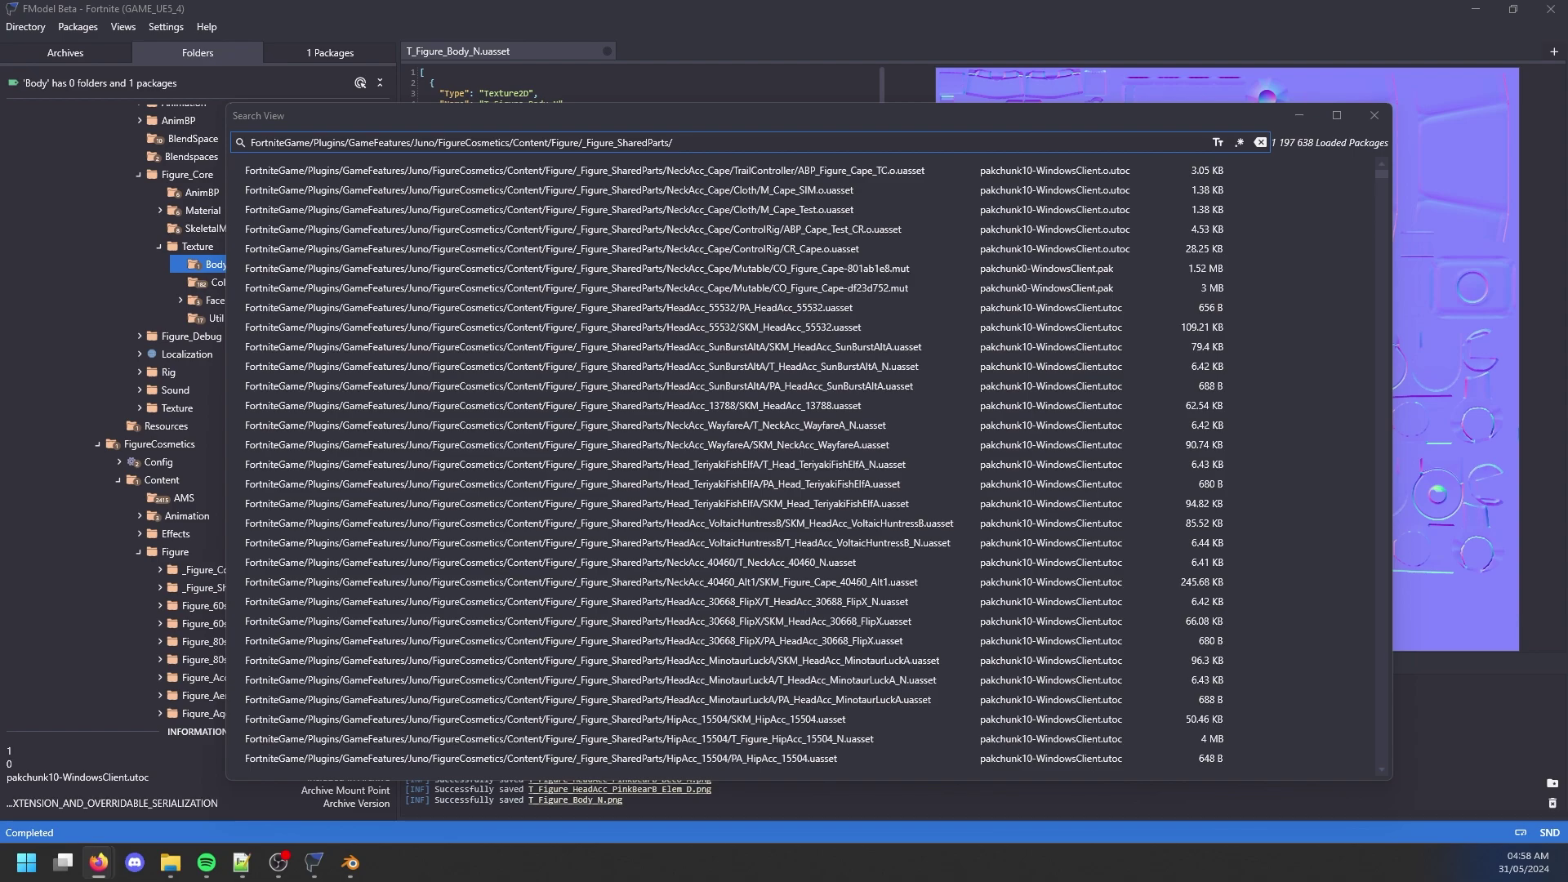
Narrow the search to HeadAcc_Pink inside _Figure_SharedParts and open the HeadAcc_PinkBearB folder's packages.
{"action": "left_click", "coordinate": [761, 142]}
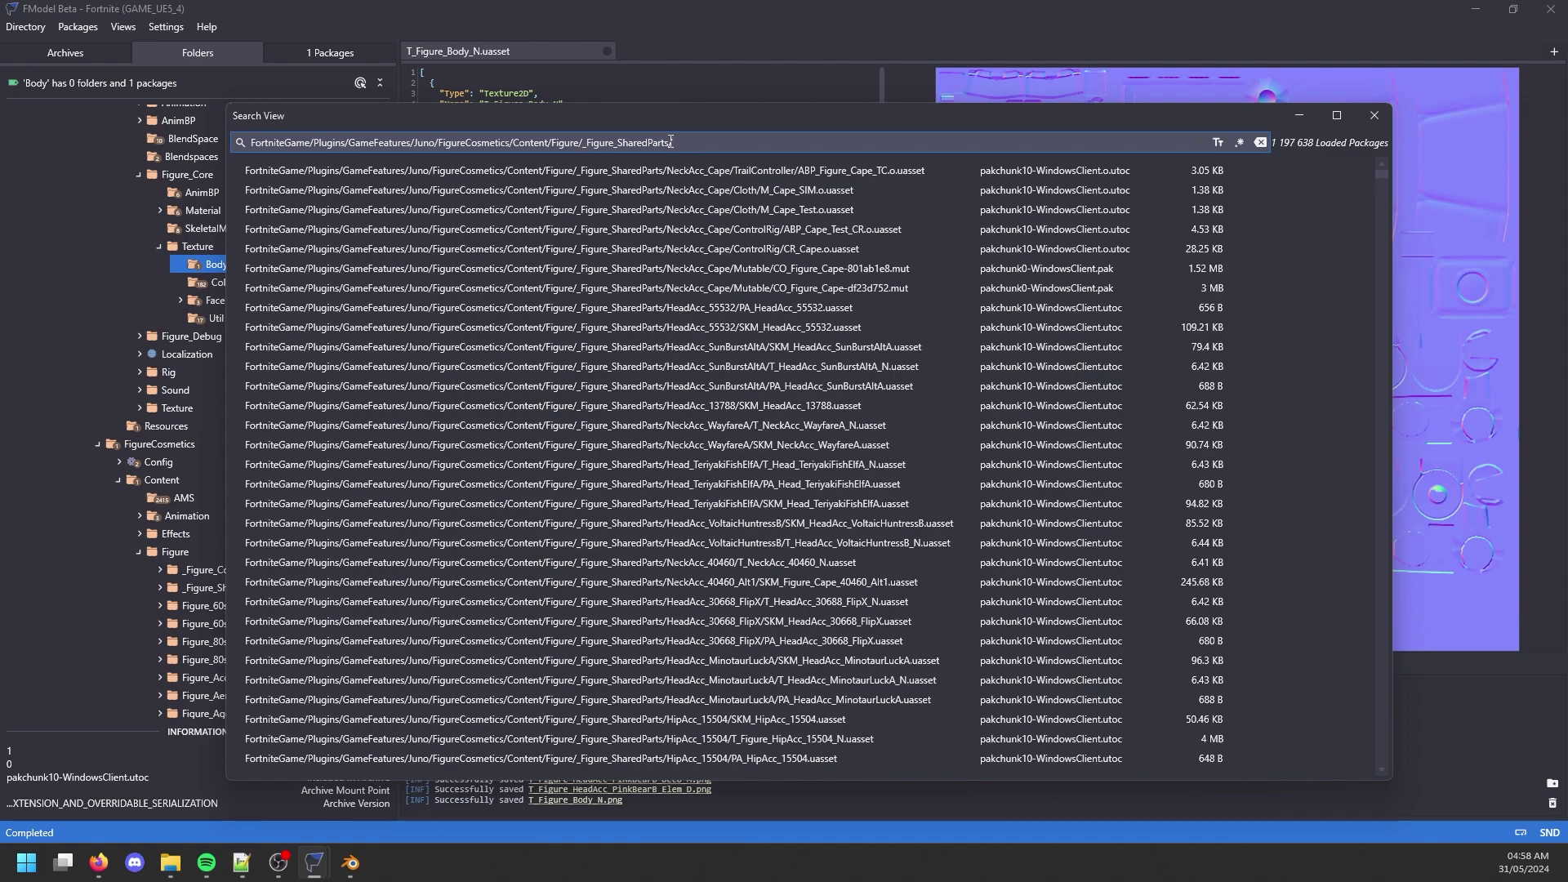
{"action": "type", "text": "/Pink"}
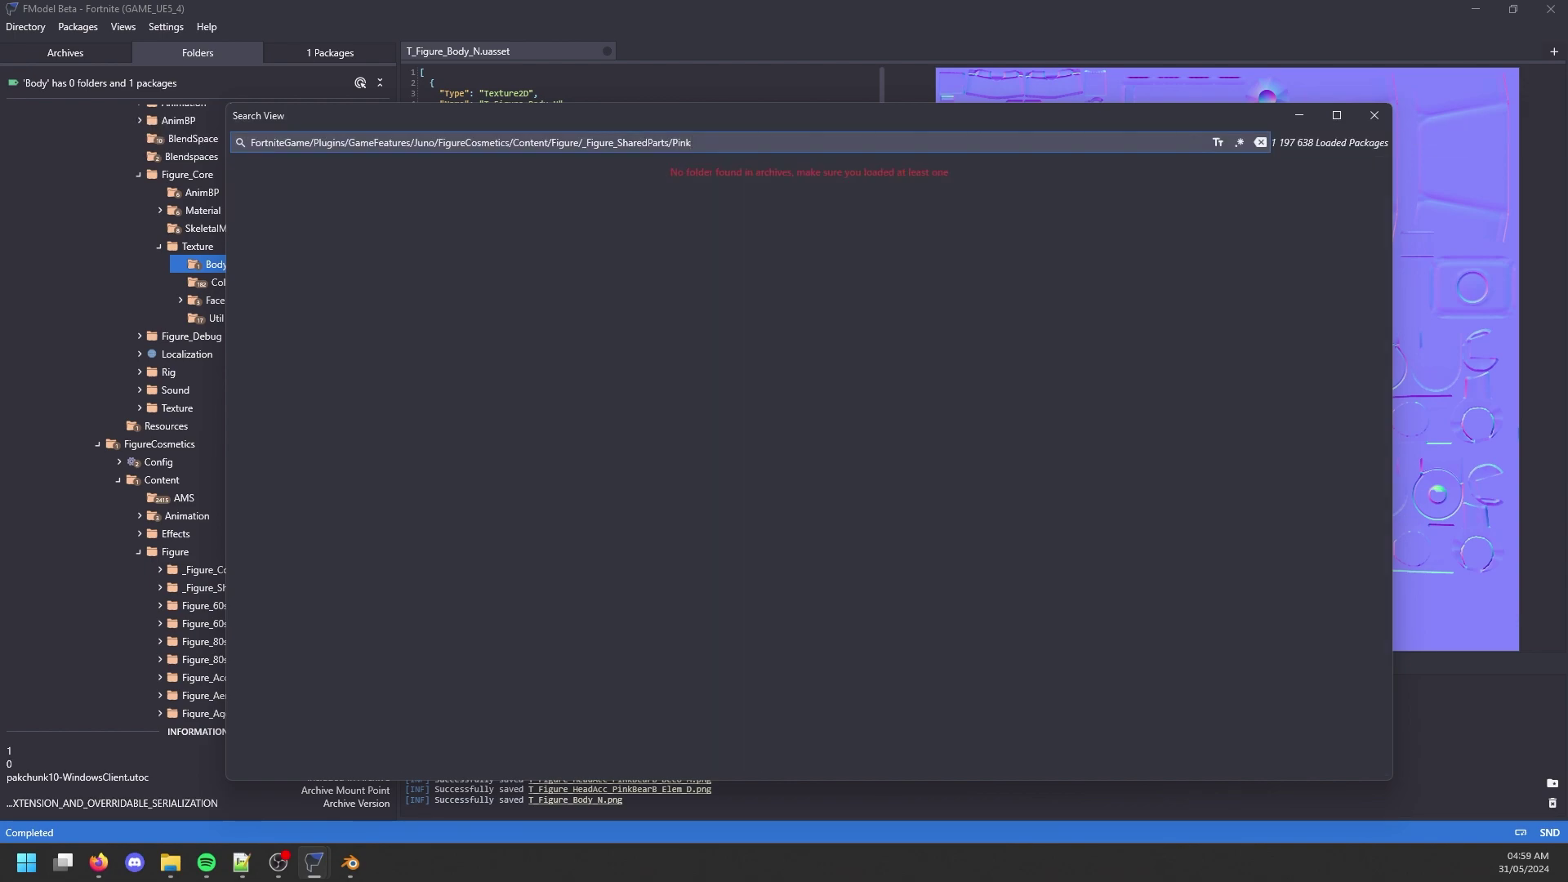
{"action": "key", "text": "BackSpace"}
{"action": "key", "text": "BackSpace"}
{"action": "key", "text": "BackSpace"}
{"action": "key", "text": "BackSpace"}
{"action": "type", "text": "Head"}
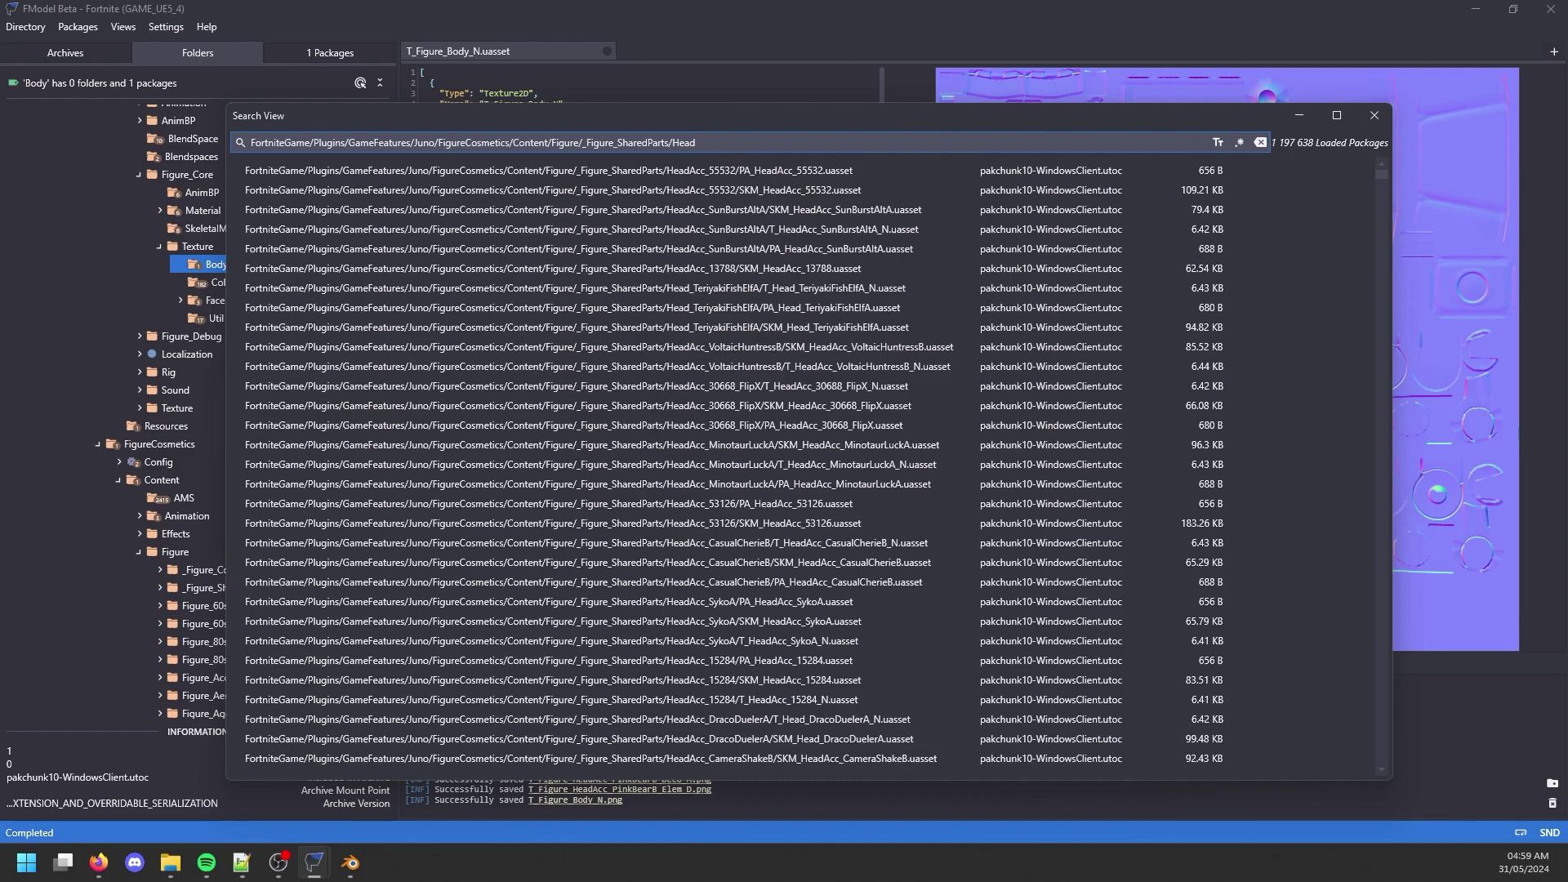
{"action": "type", "text": "_Pin"}
{"action": "key", "text": "BackSpace"}
{"action": "key", "text": "BackSpace"}
{"action": "key", "text": "BackSpace"}
{"action": "key", "text": "BackSpace"}
{"action": "type", "text": "Acc_"}
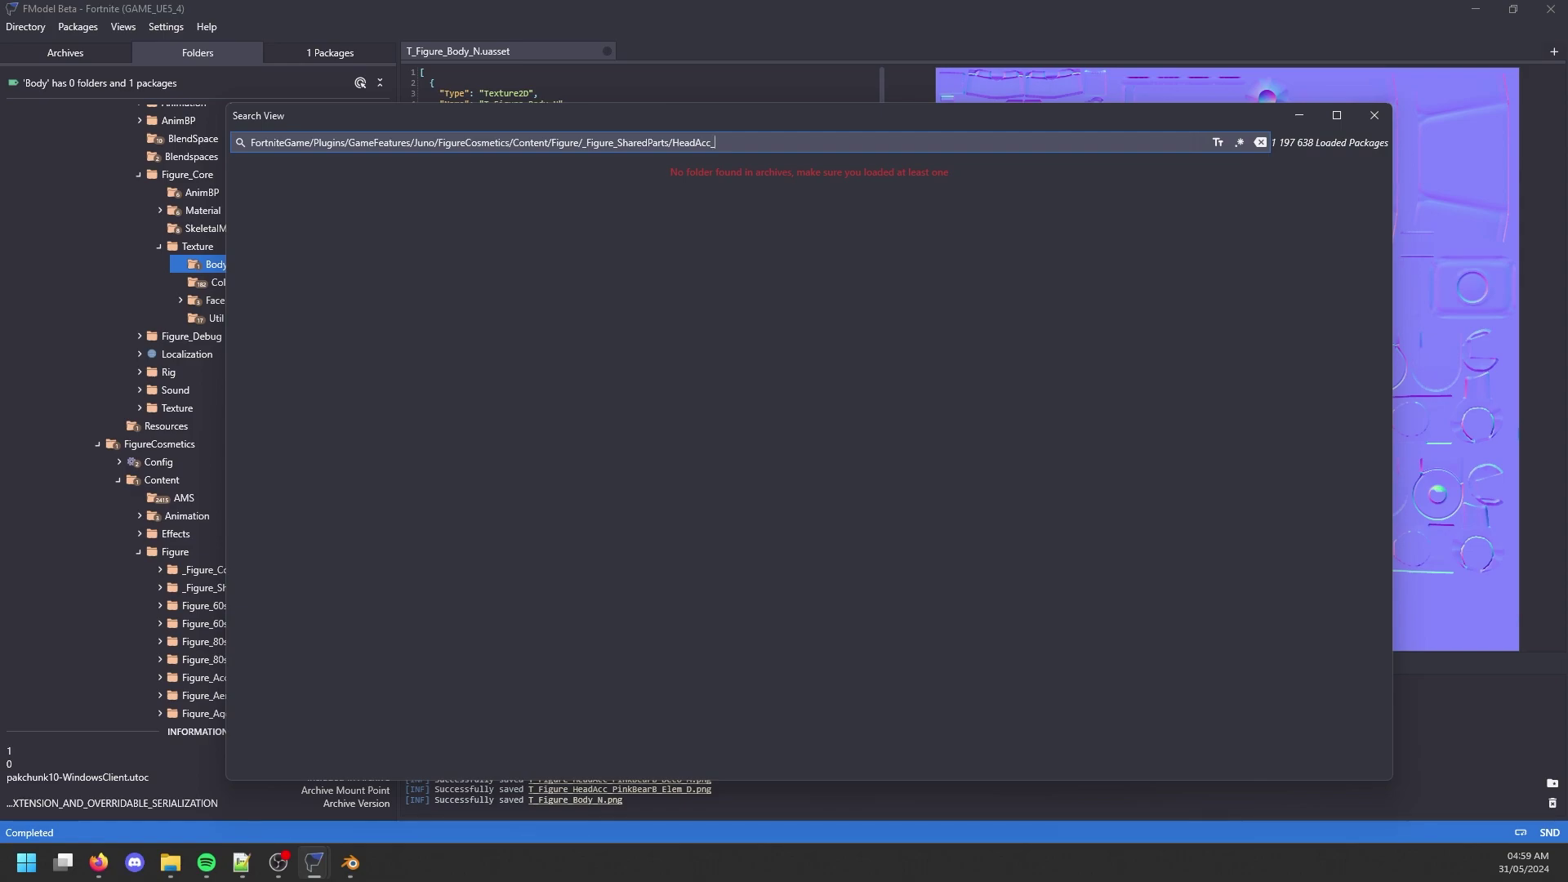
{"action": "type", "text": "Pink"}
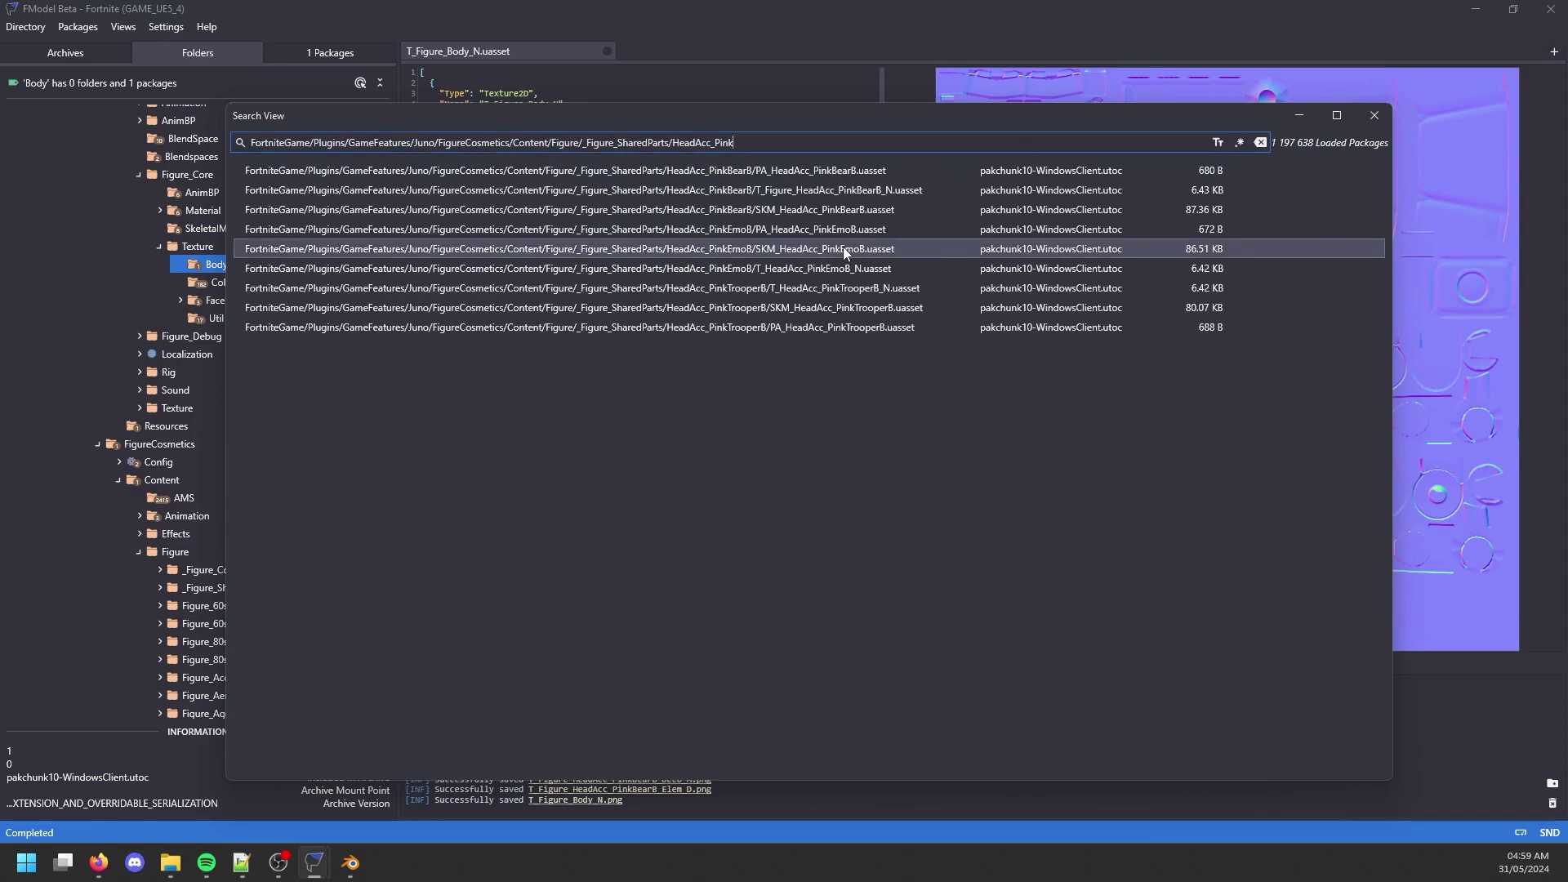
{"action": "double_click", "coordinate": [825, 195]}
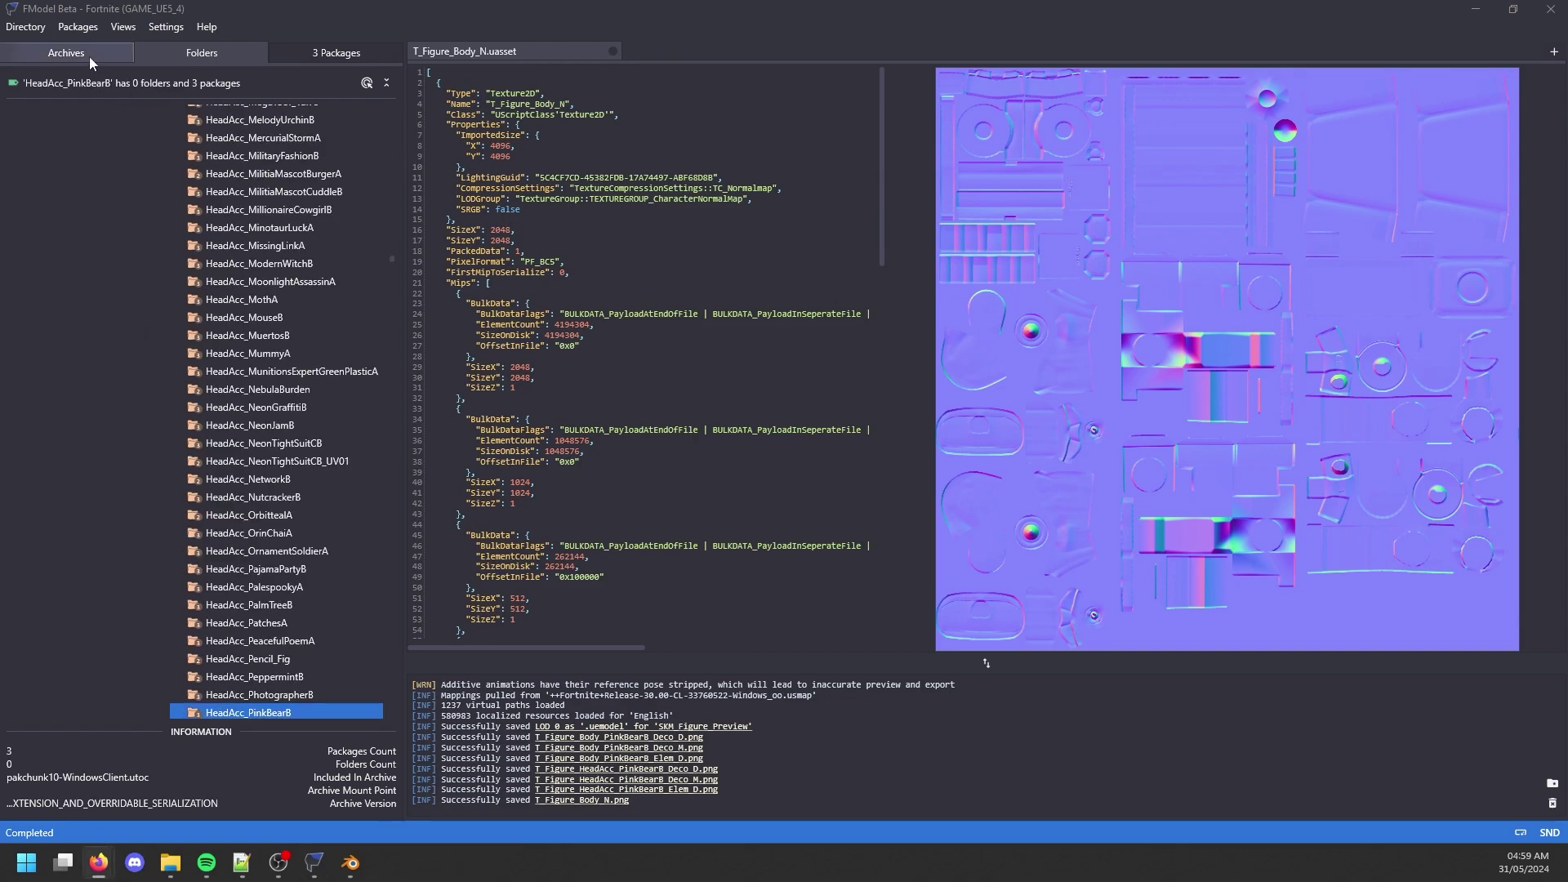
{"action": "double_click", "coordinate": [266, 712]}
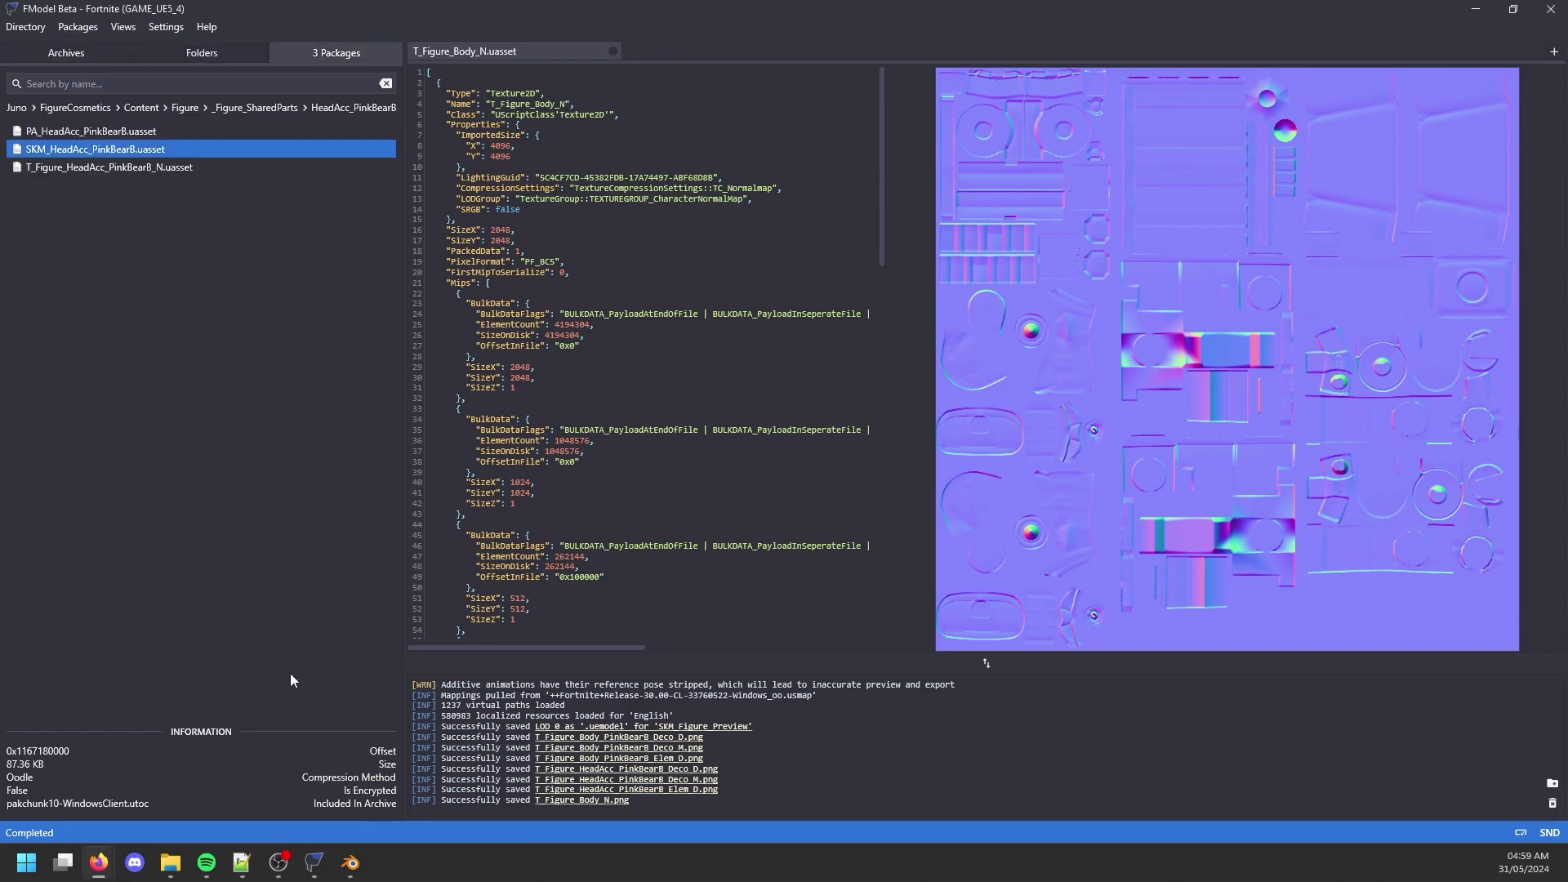
Preview the SKM_HeadAcc_PinkBearB mesh in the 3D viewer from several angles, and close the viewer.
{"action": "double_click", "coordinate": [144, 149]}
{"action": "left_click_drag", "start_coordinate": [854, 322], "coordinate": [939, 392]}
{"action": "key", "text": "s"}
{"action": "left_click_drag", "start_coordinate": [760, 306], "coordinate": [910, 343]}
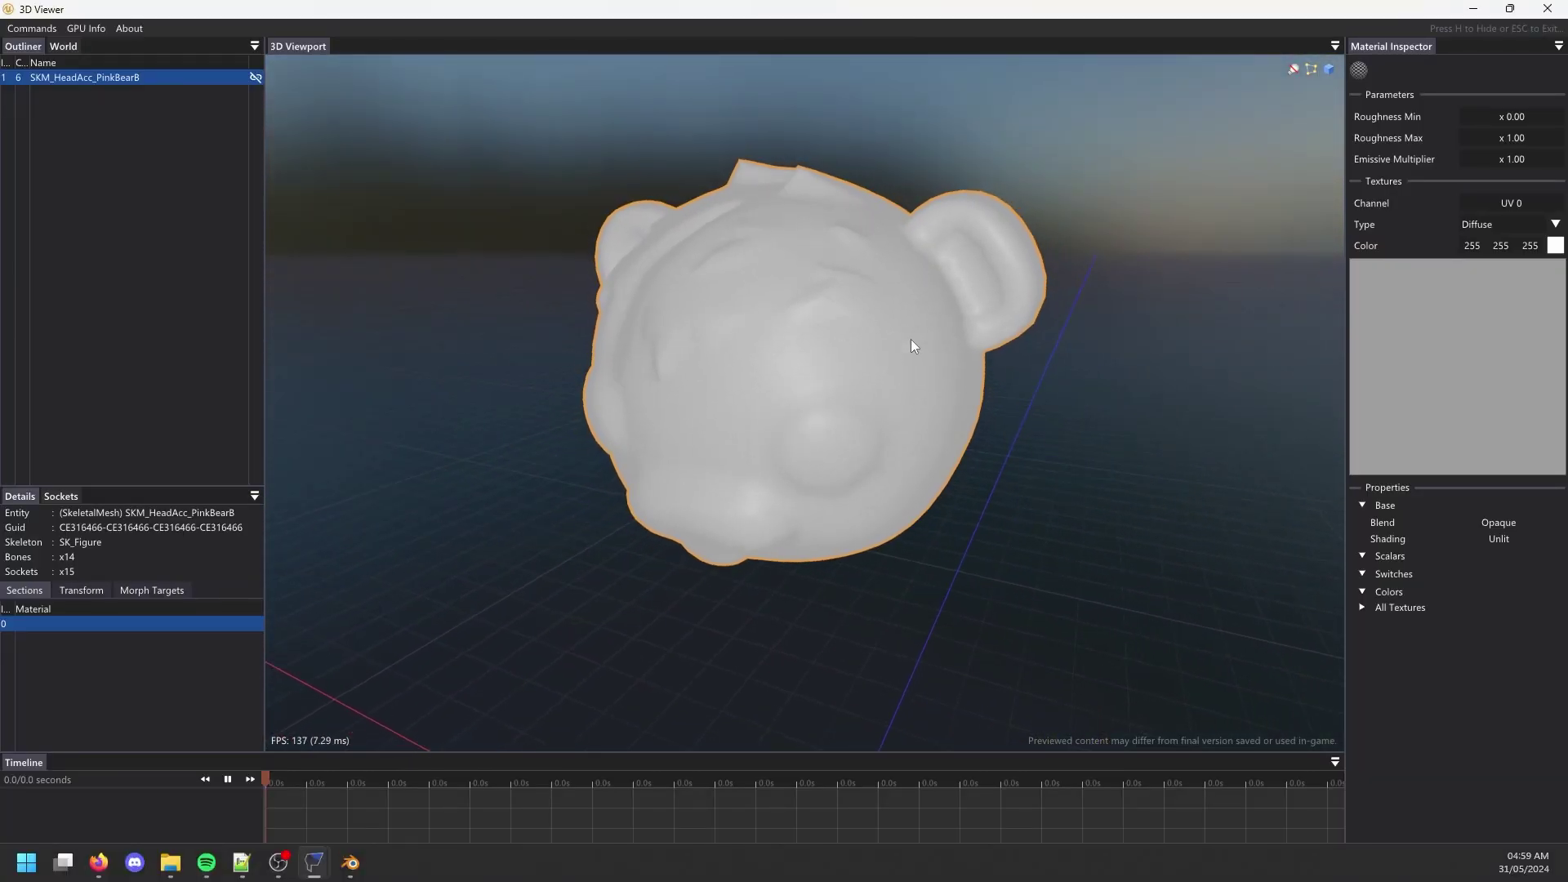
{"action": "left_click", "coordinate": [1329, 71]}
{"action": "left_click", "coordinate": [1329, 71]}
{"action": "left_click", "coordinate": [1549, 20]}
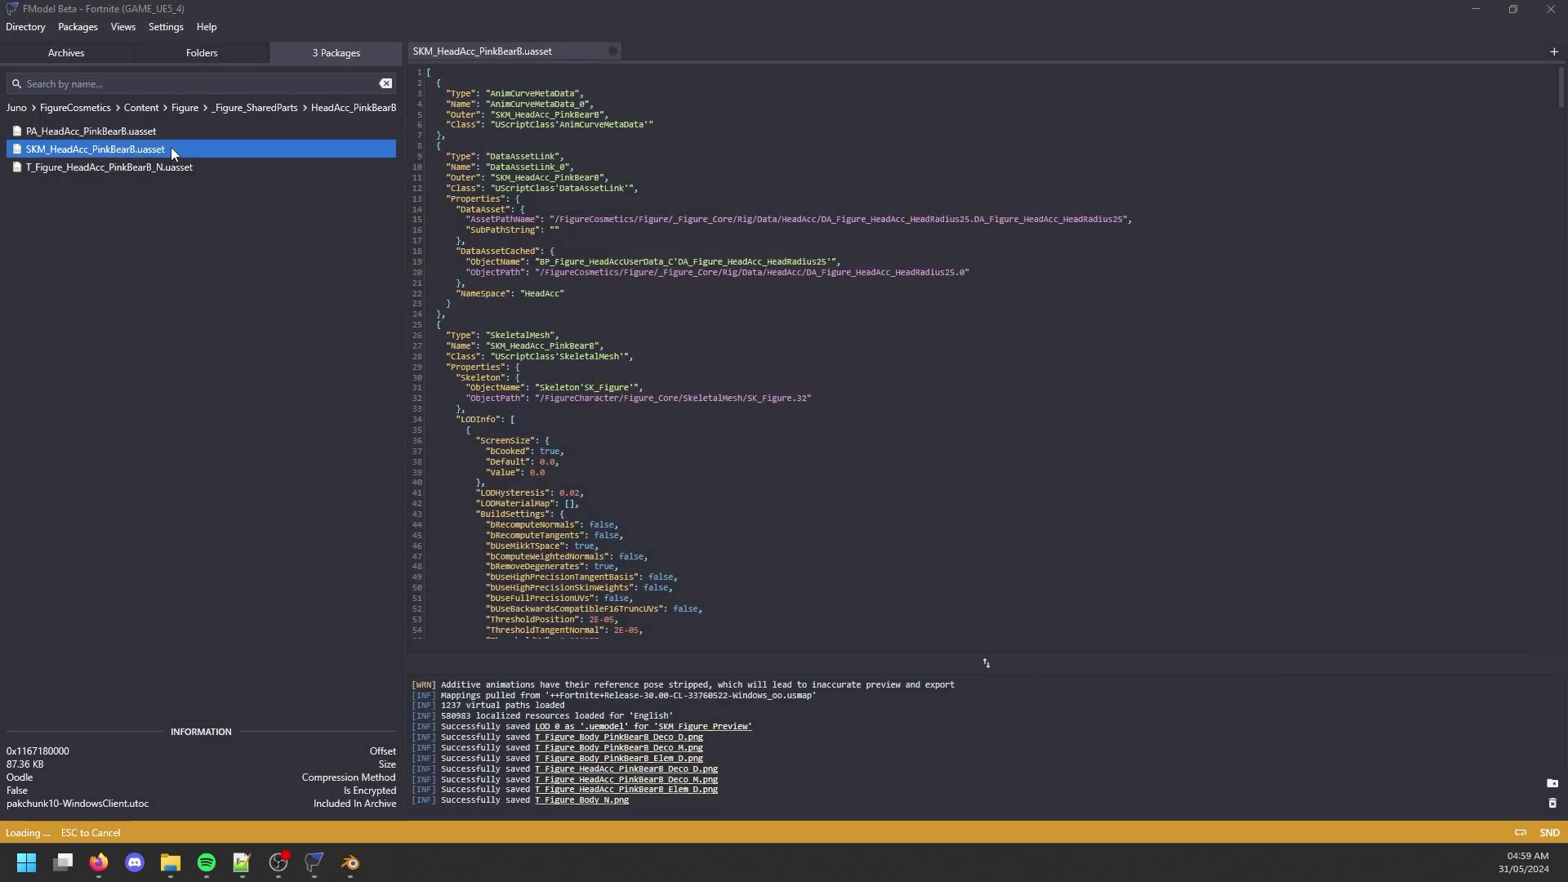
Save the SKM_HeadAcc_PinkBearB model, and save its normal map T_Figure_HeadAcc_PinkBearB_N as a PNG texture.
{"action": "right_click", "coordinate": [162, 151]}
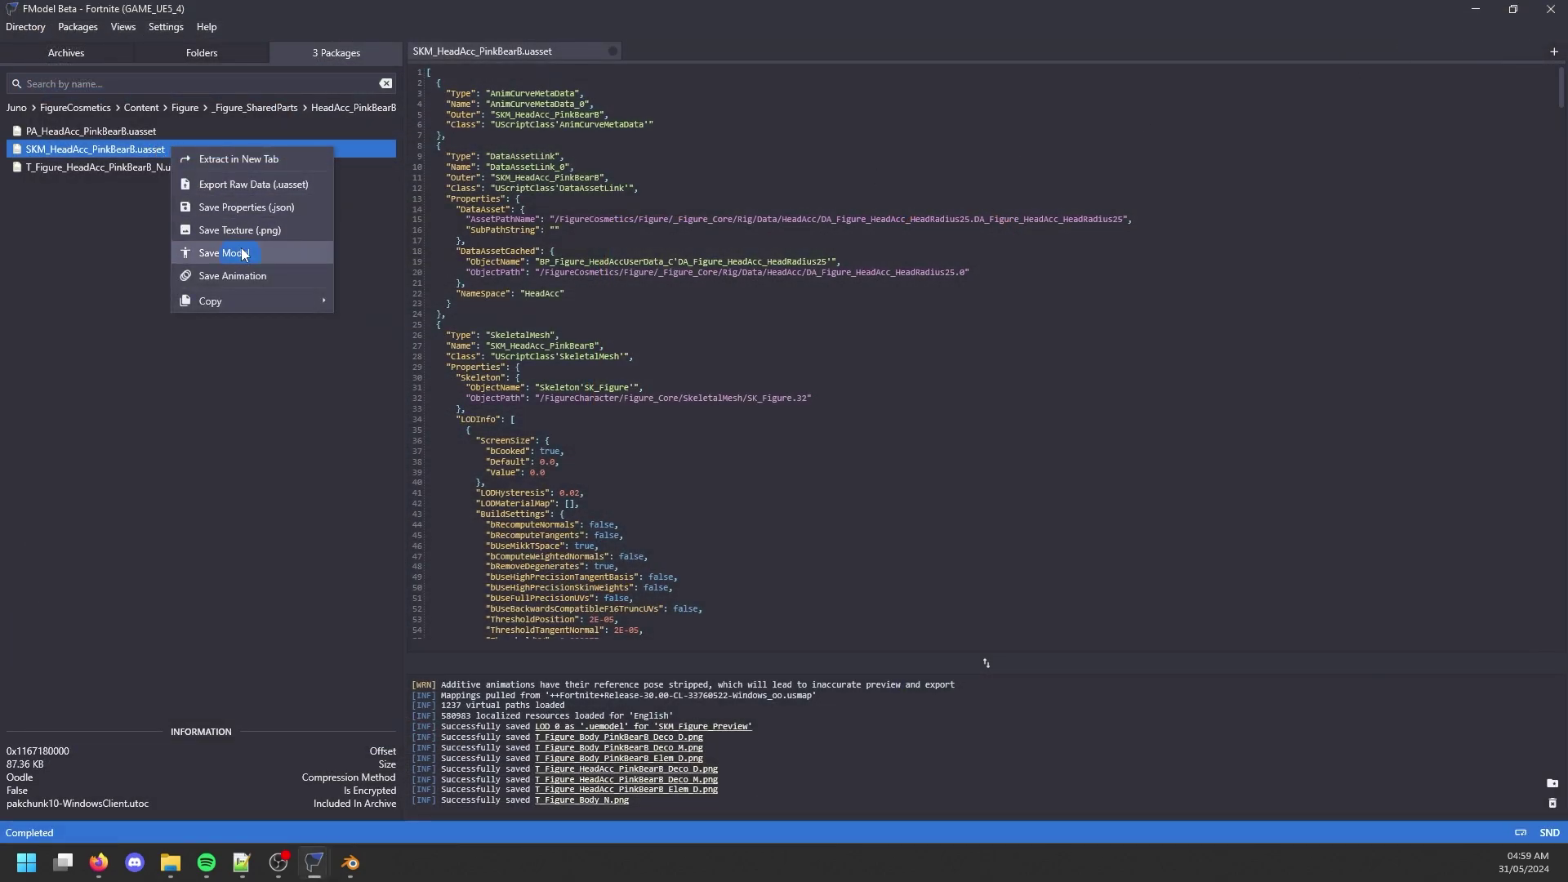
{"action": "double_click", "coordinate": [105, 167]}
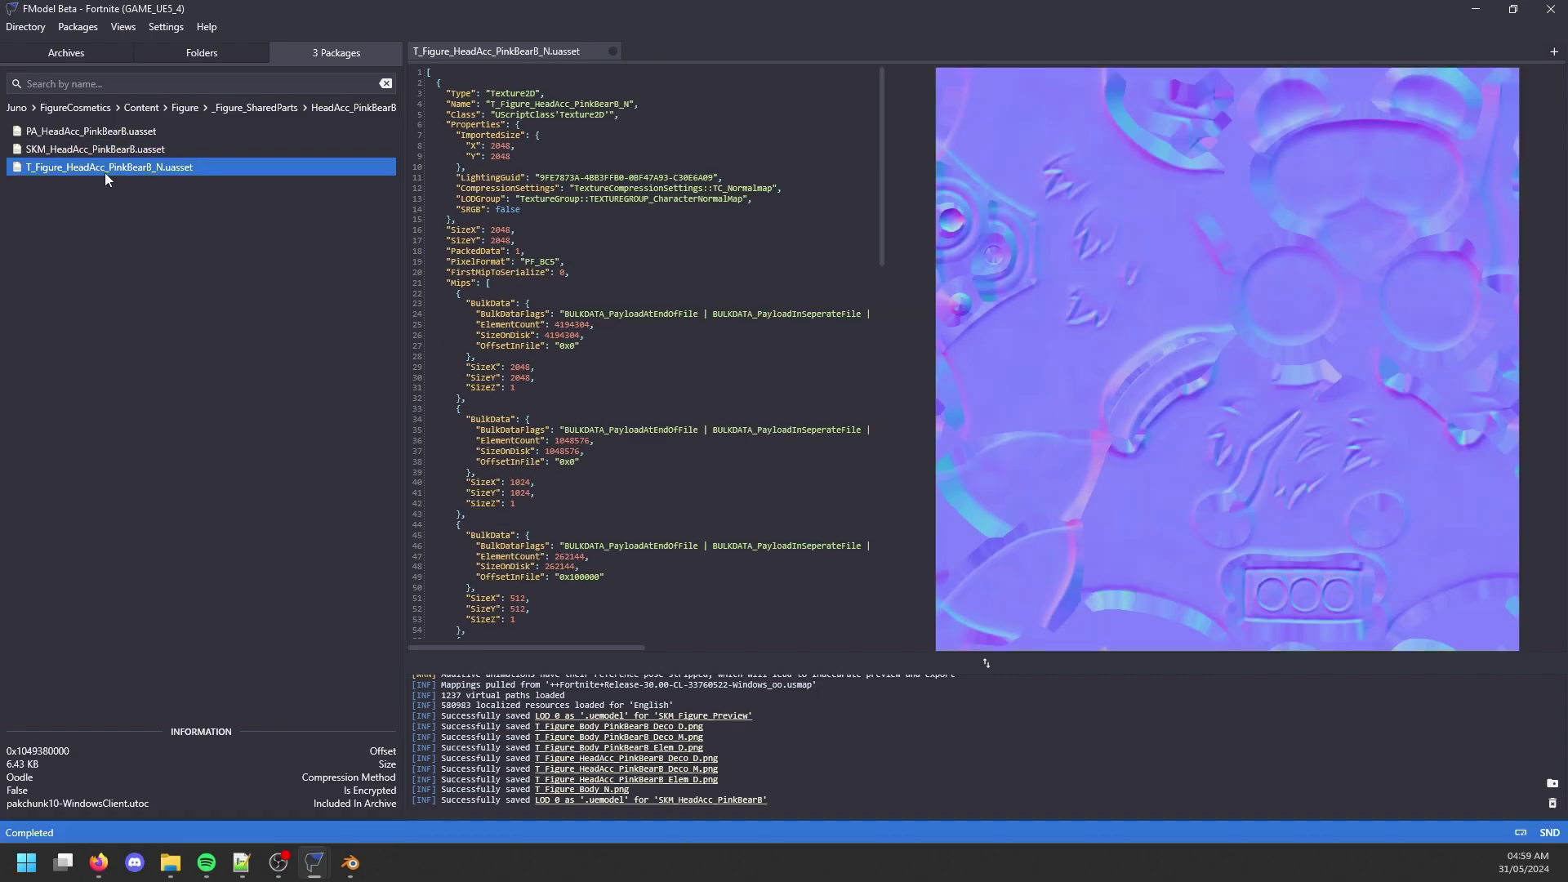
{"action": "right_click", "coordinate": [114, 173]}
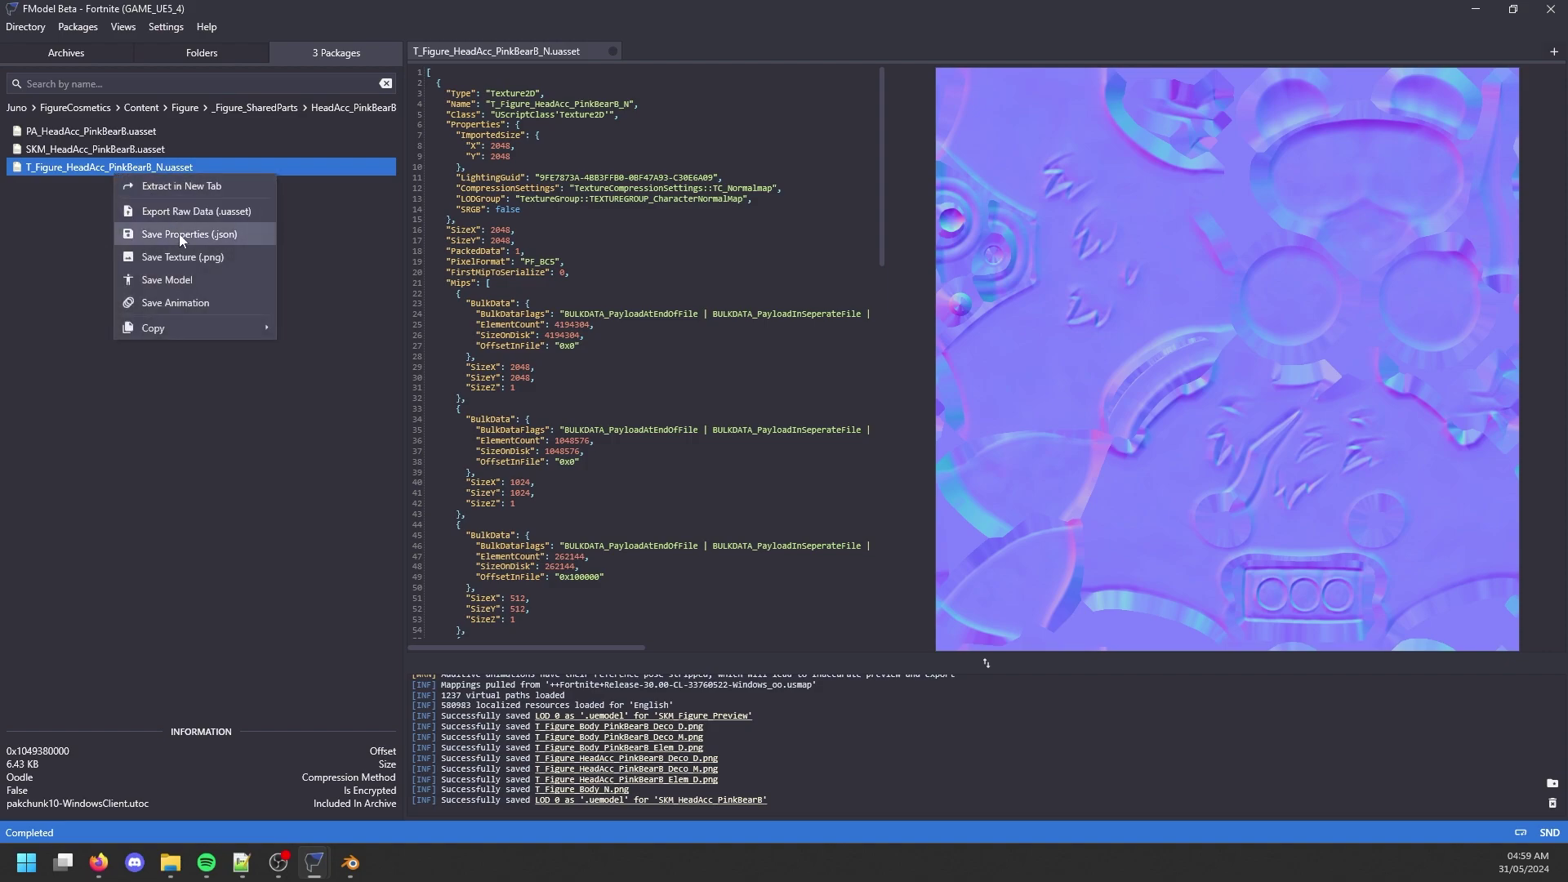
{"action": "left_click", "coordinate": [210, 258]}
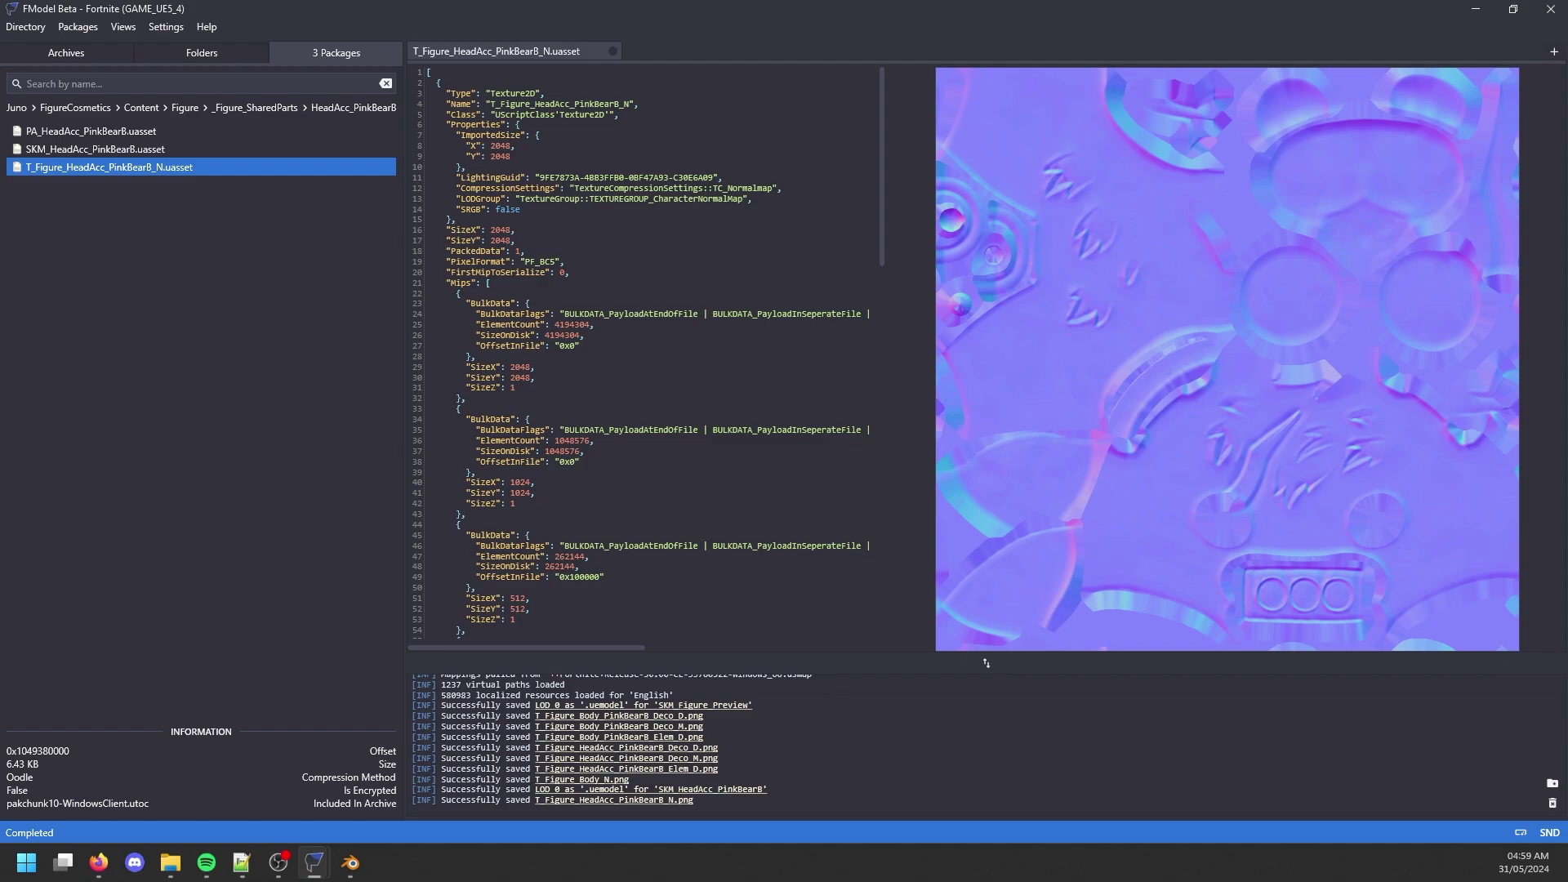
{"action": "key", "text": "alt+Tab"}
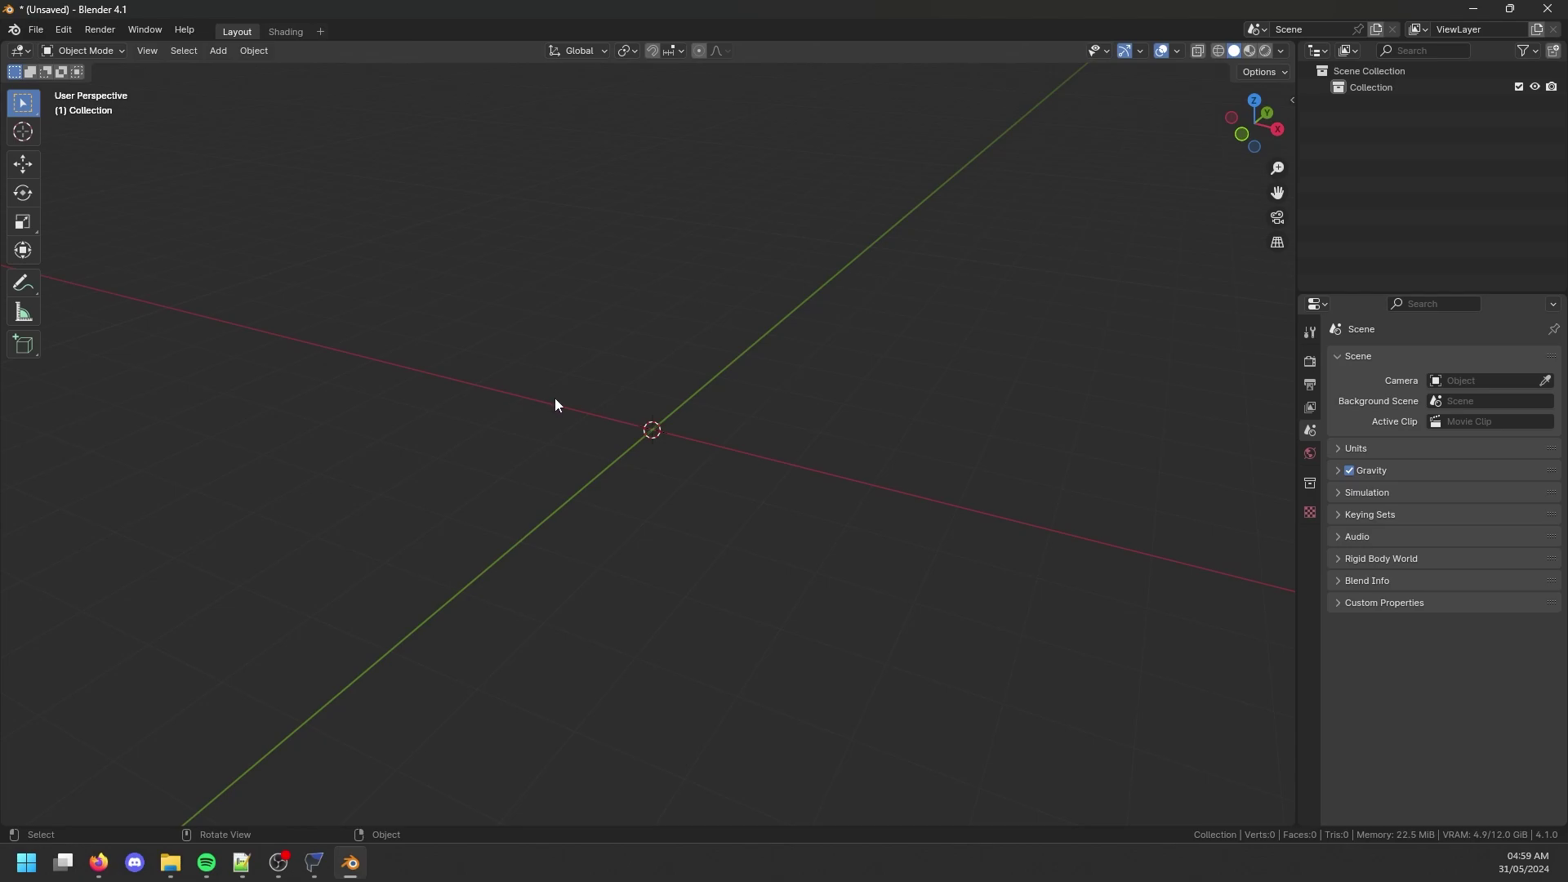
{"action": "left_click", "coordinate": [36, 30]}
{"action": "mouse_move", "coordinate": [116, 259]}
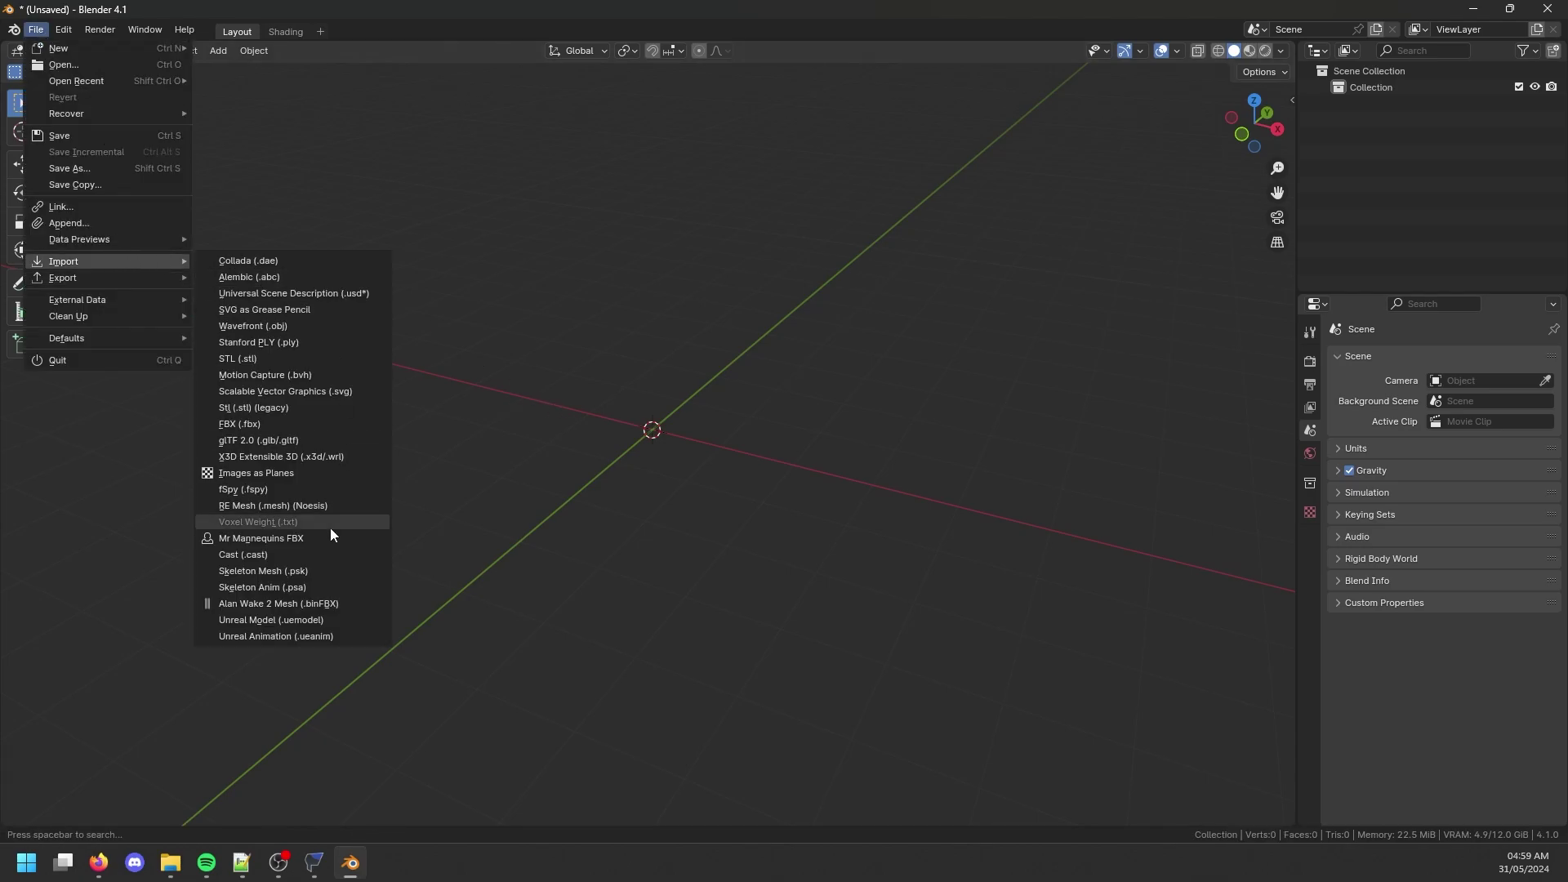
{"action": "left_click", "coordinate": [312, 619]}
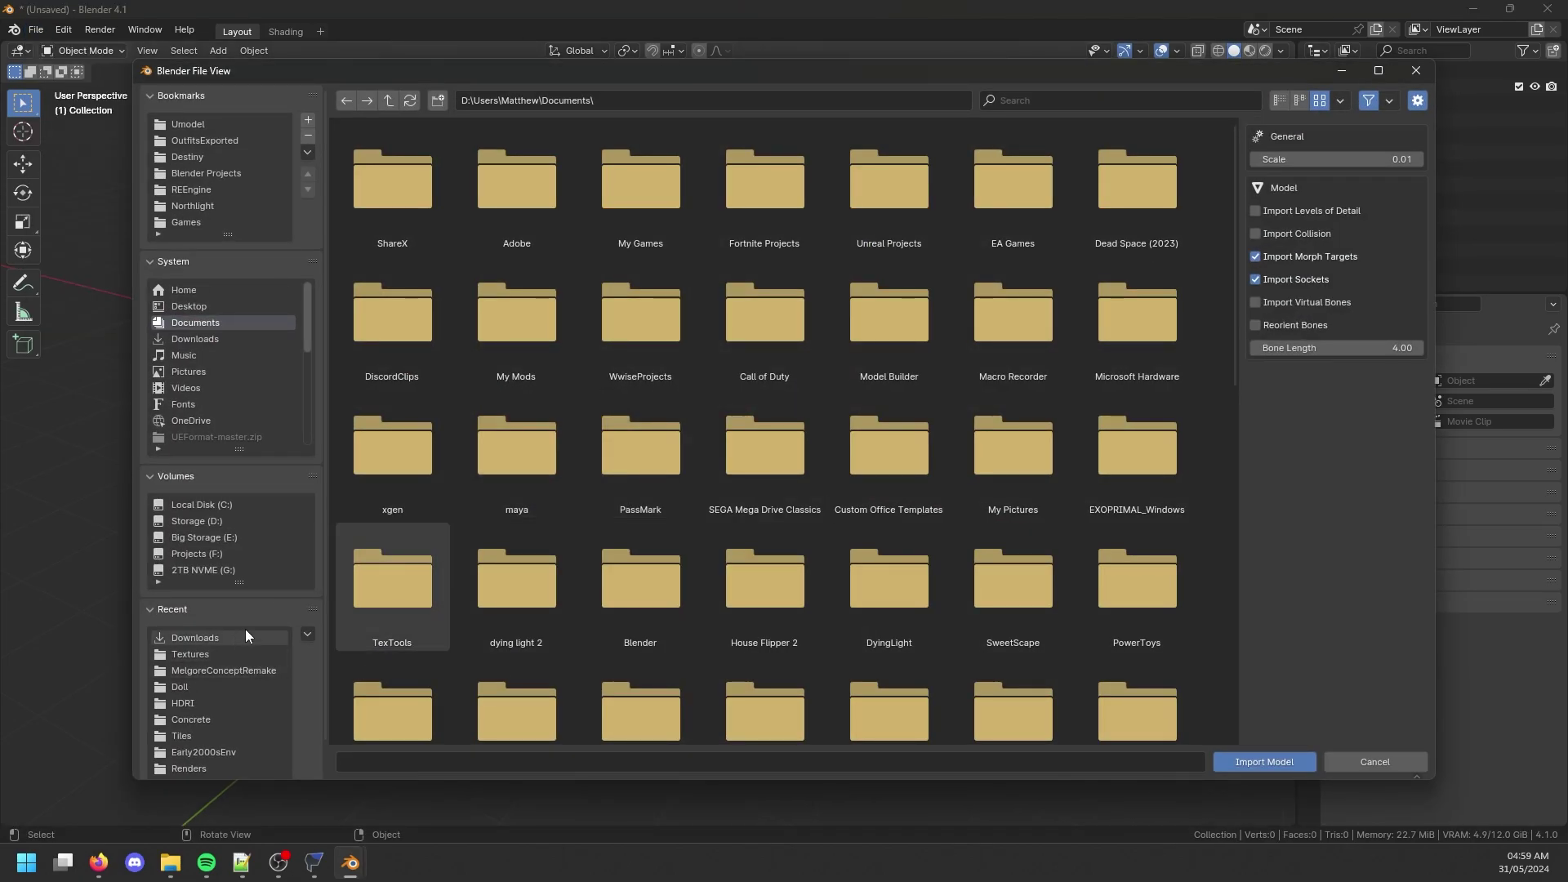
{"action": "left_click", "coordinate": [1416, 70]}
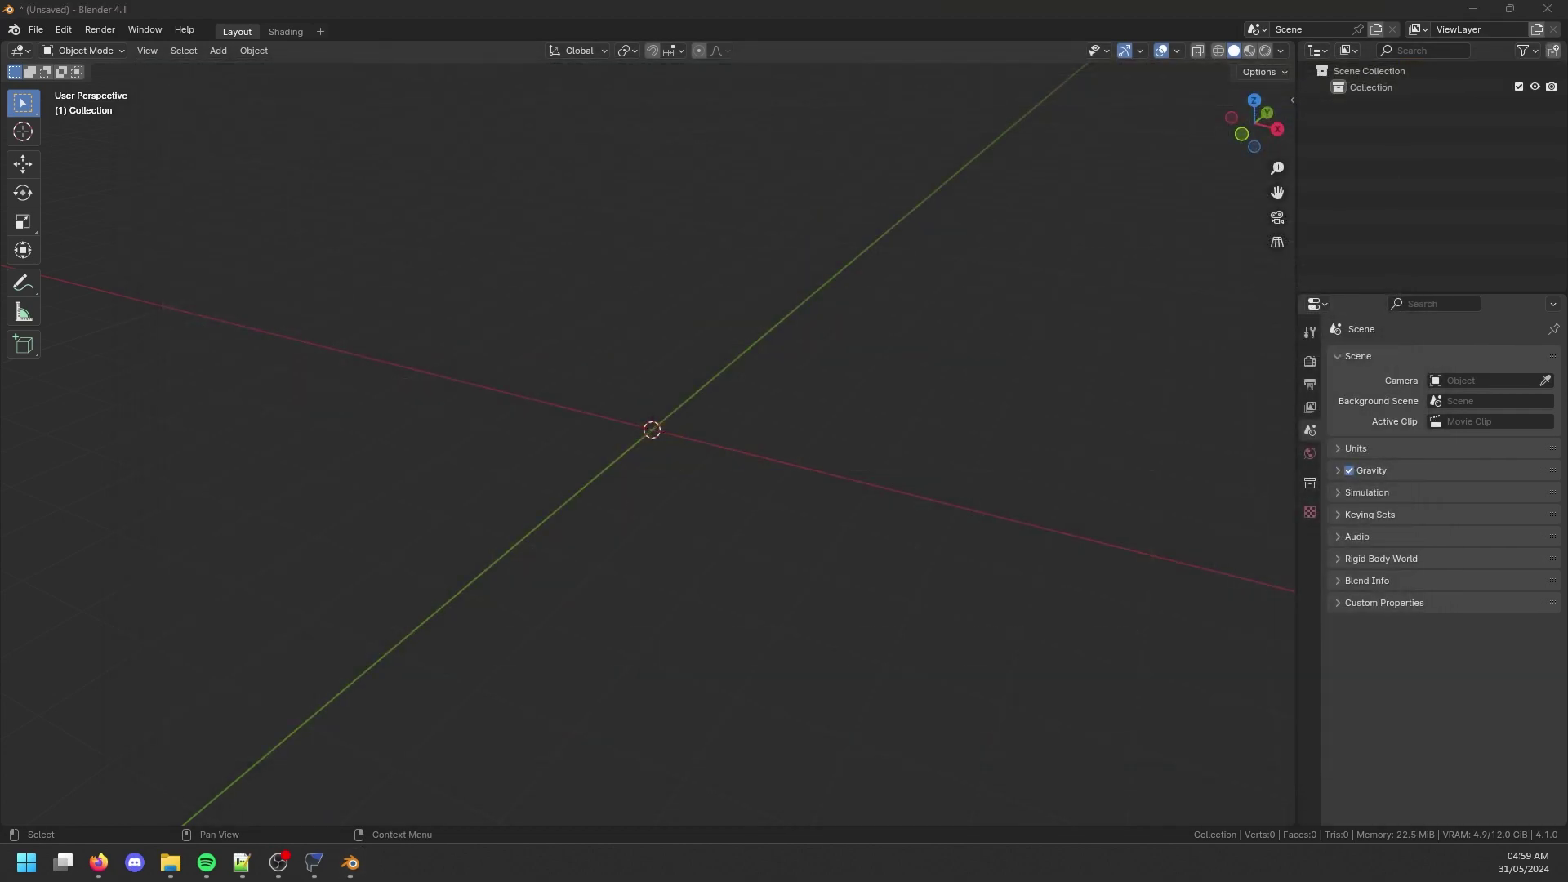
Import SKM_Figure_Preview.uemodel into Blender as an Unreal Model from the exported FigureCharacter/Figure_Core/SkeletalMesh folder, using the folder path from File Explorer.
{"action": "key", "text": "alt+Tab"}
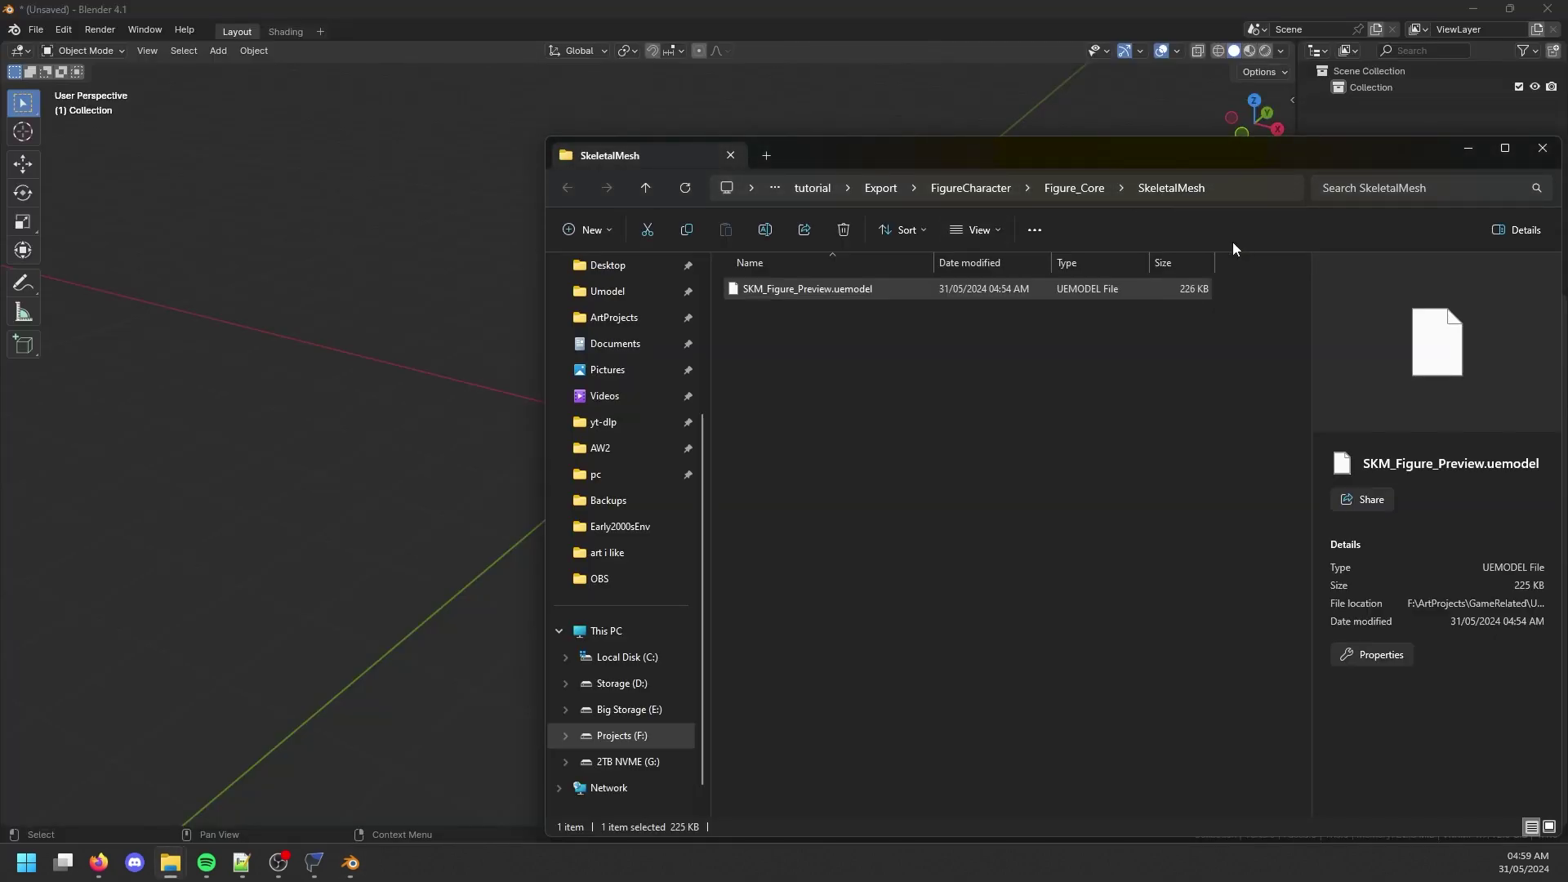
{"action": "left_click", "coordinate": [36, 30]}
{"action": "mouse_move", "coordinate": [90, 266]}
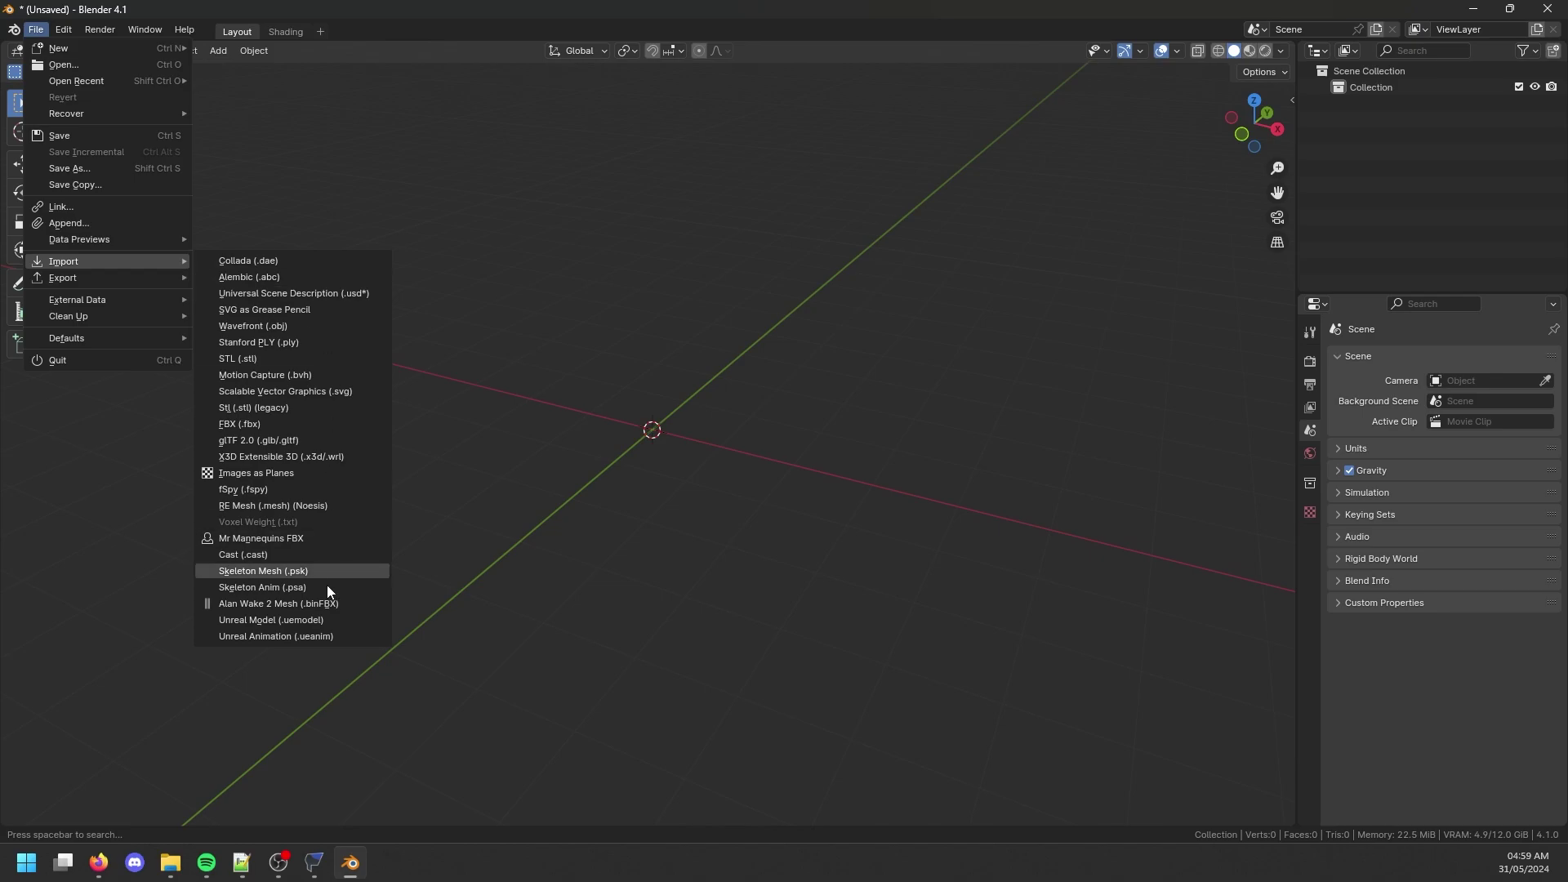
{"action": "left_click", "coordinate": [315, 619]}
{"action": "left_click", "coordinate": [655, 101]}
{"action": "key", "text": "ctrl+v"}
{"action": "key", "text": "Return"}
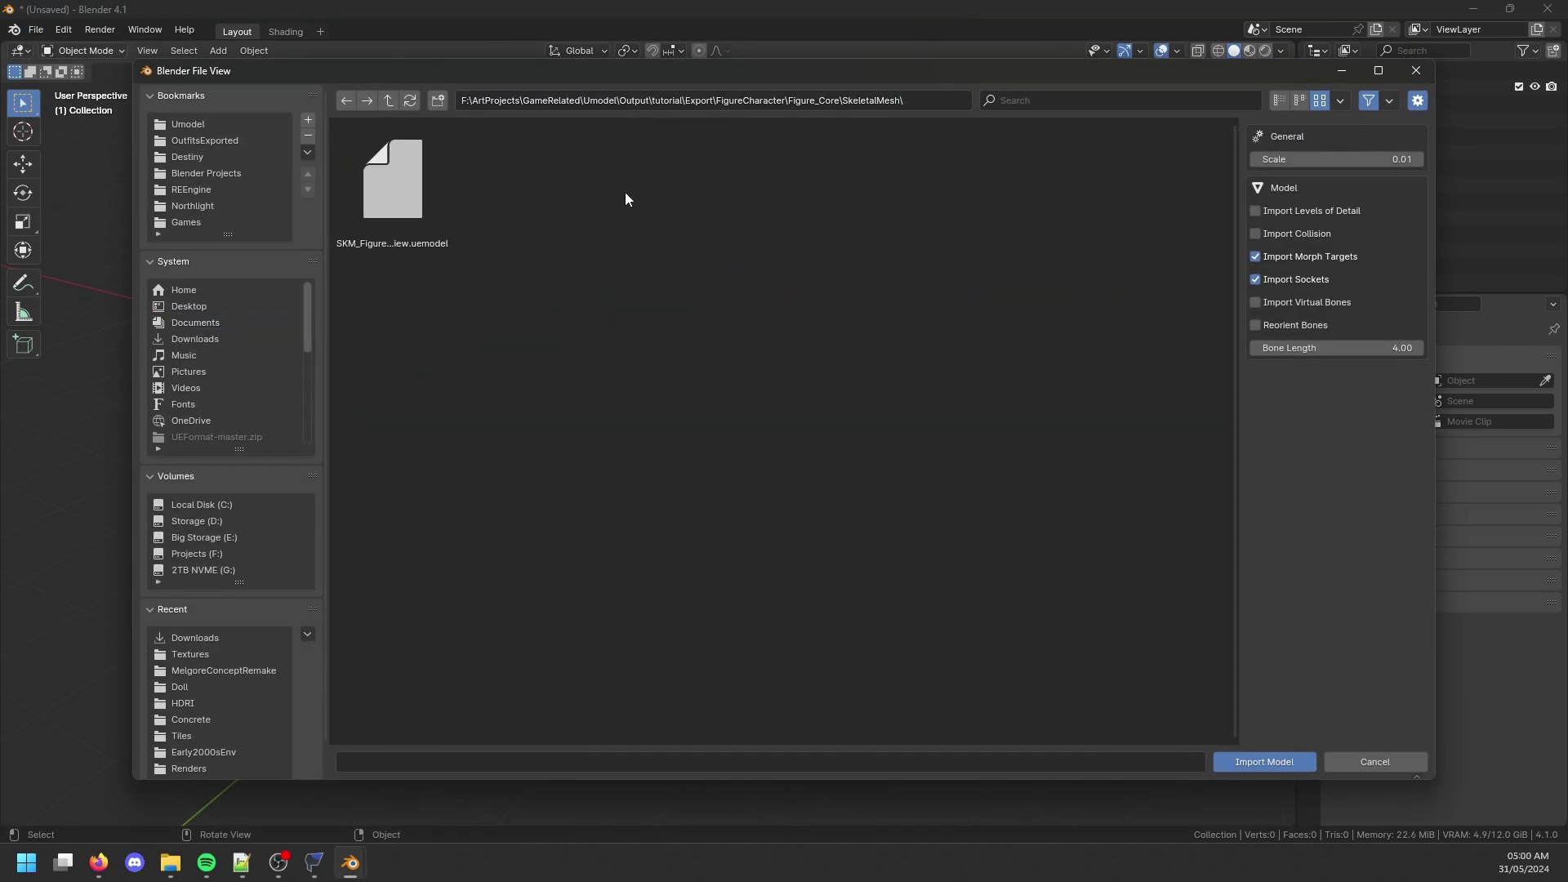
{"action": "left_click", "coordinate": [397, 220]}
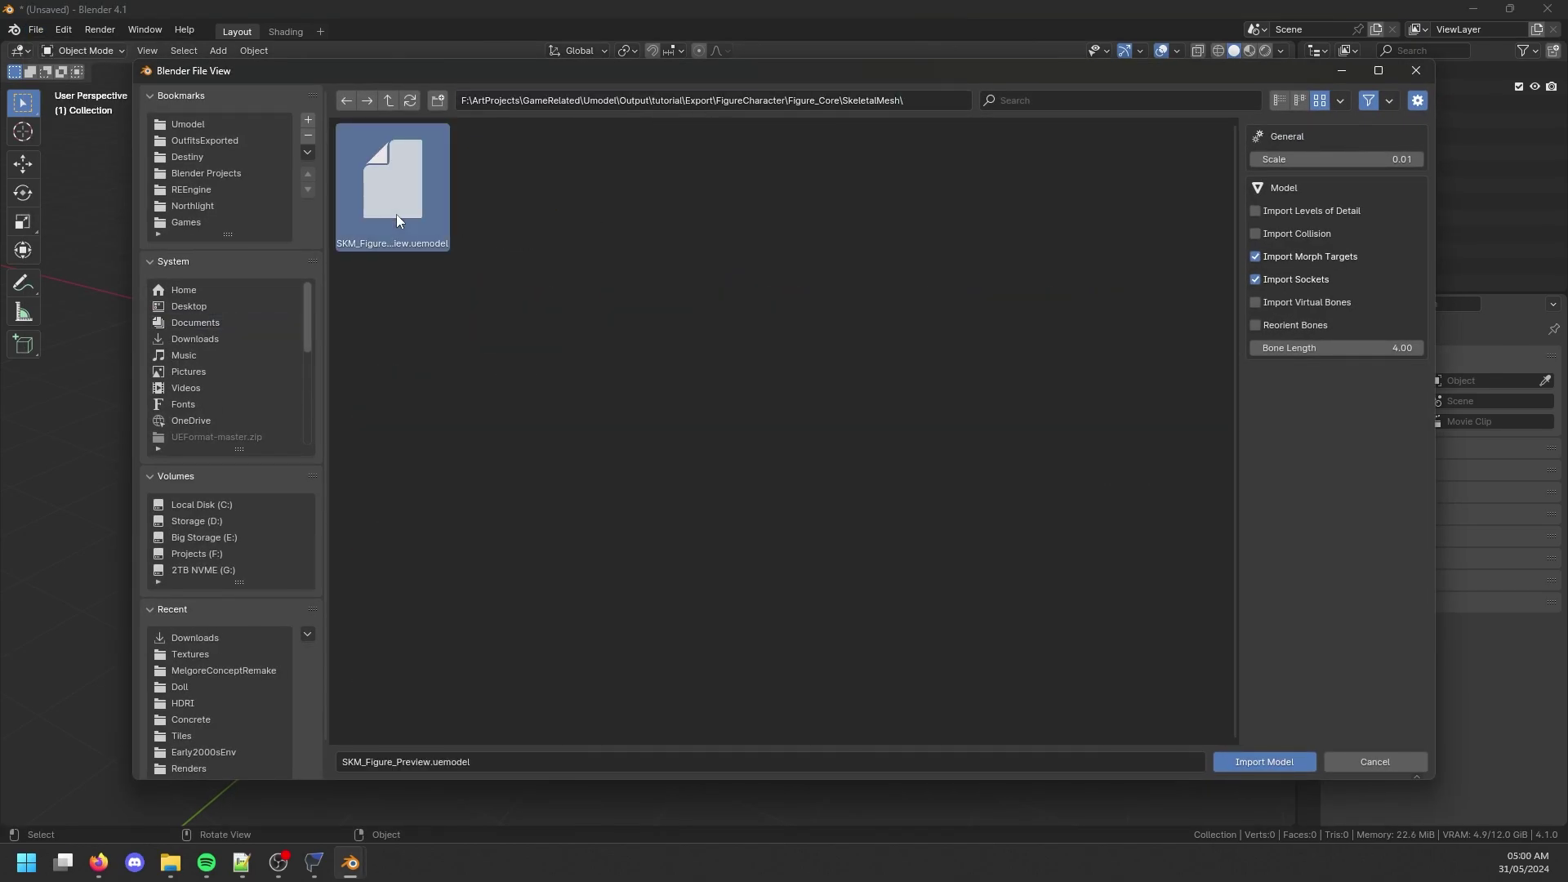
{"action": "double_click", "coordinate": [397, 217]}
Delete the imported figure mesh and its skeleton from the scene.
{"action": "scroll", "coordinate": [625, 287], "scroll_direction": "up", "scroll_amount": 6}
{"action": "middle_click_drag", "start_coordinate": [727, 288], "coordinate": [753, 279]}
{"action": "key", "text": "Delete"}
{"action": "left_click", "coordinate": [704, 281]}
{"action": "key", "text": "Delete"}
Import SKM_Figure_Preview.uemodel again as an Unreal Model with Reorient Bones enabled.
{"action": "left_click", "coordinate": [43, 31]}
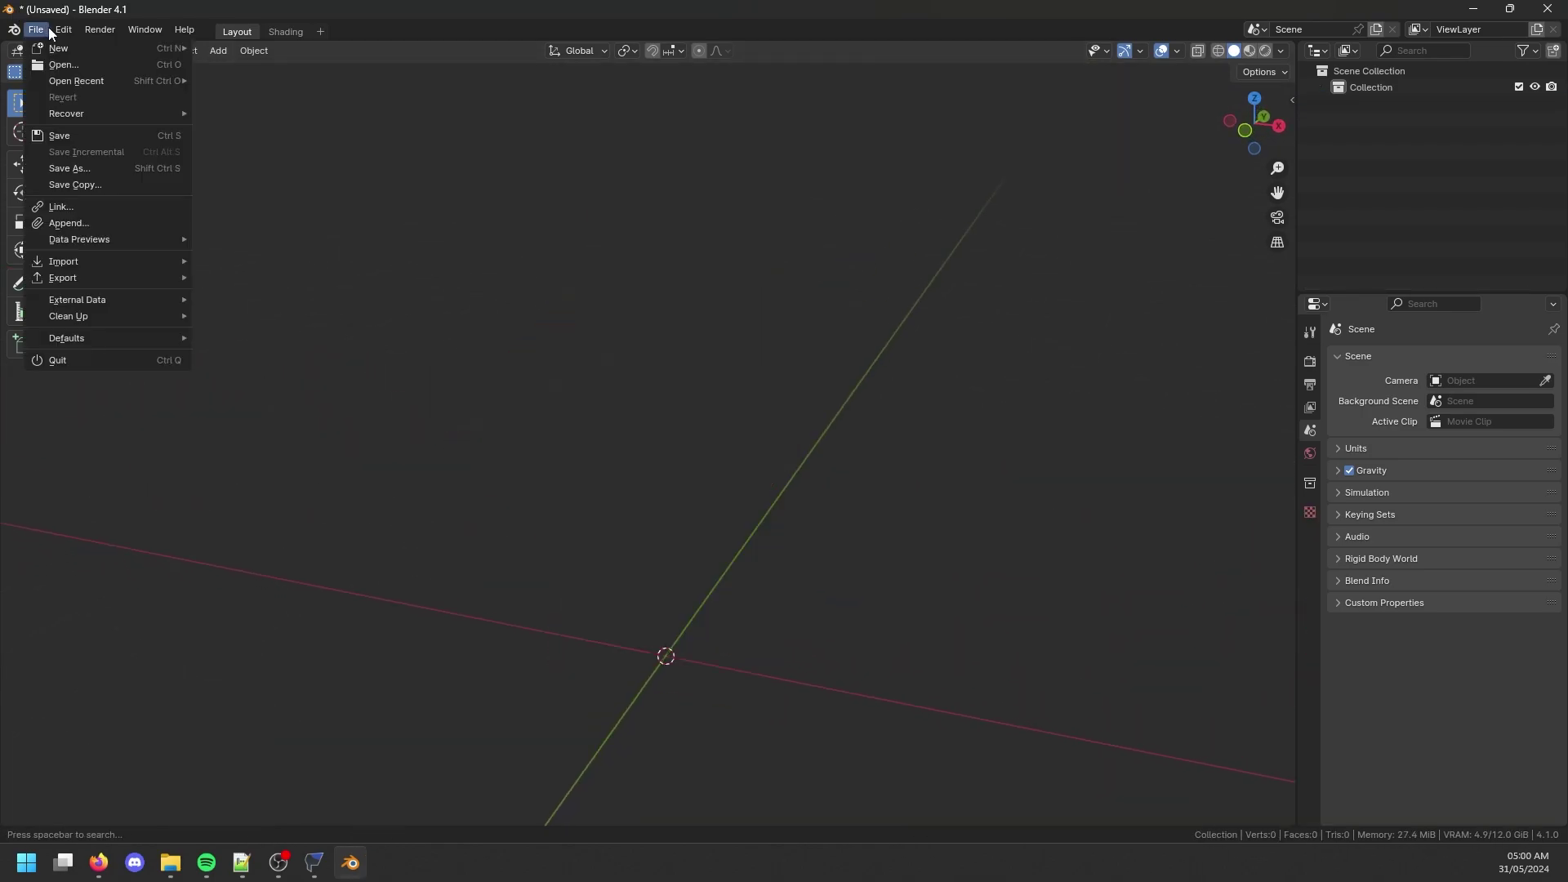
{"action": "mouse_move", "coordinate": [51, 263]}
{"action": "left_click", "coordinate": [294, 620]}
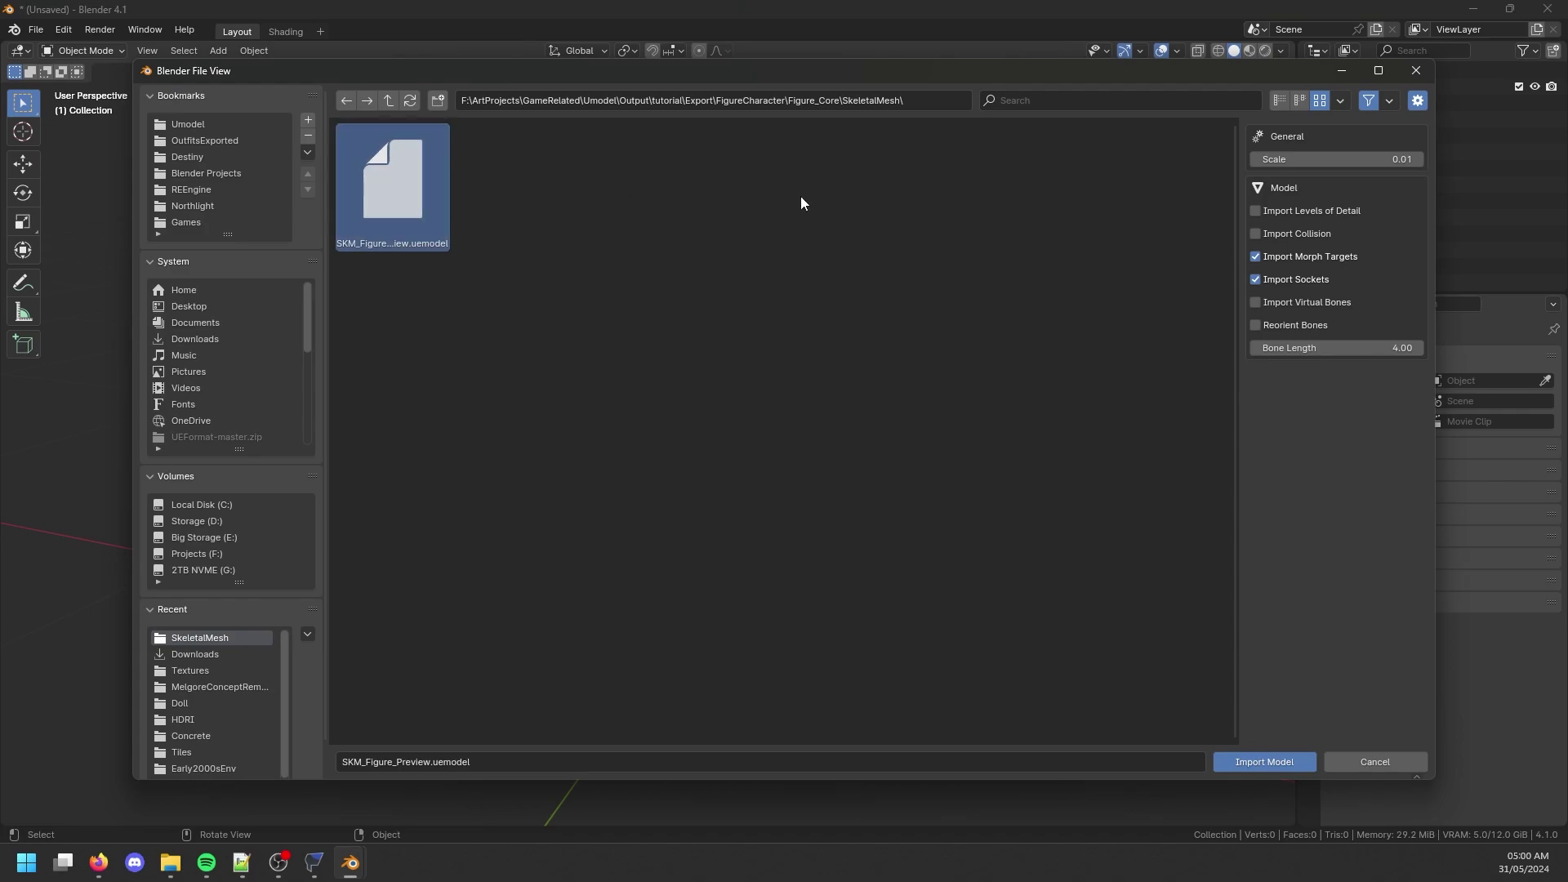
{"action": "left_click", "coordinate": [1286, 331]}
{"action": "double_click", "coordinate": [414, 189]}
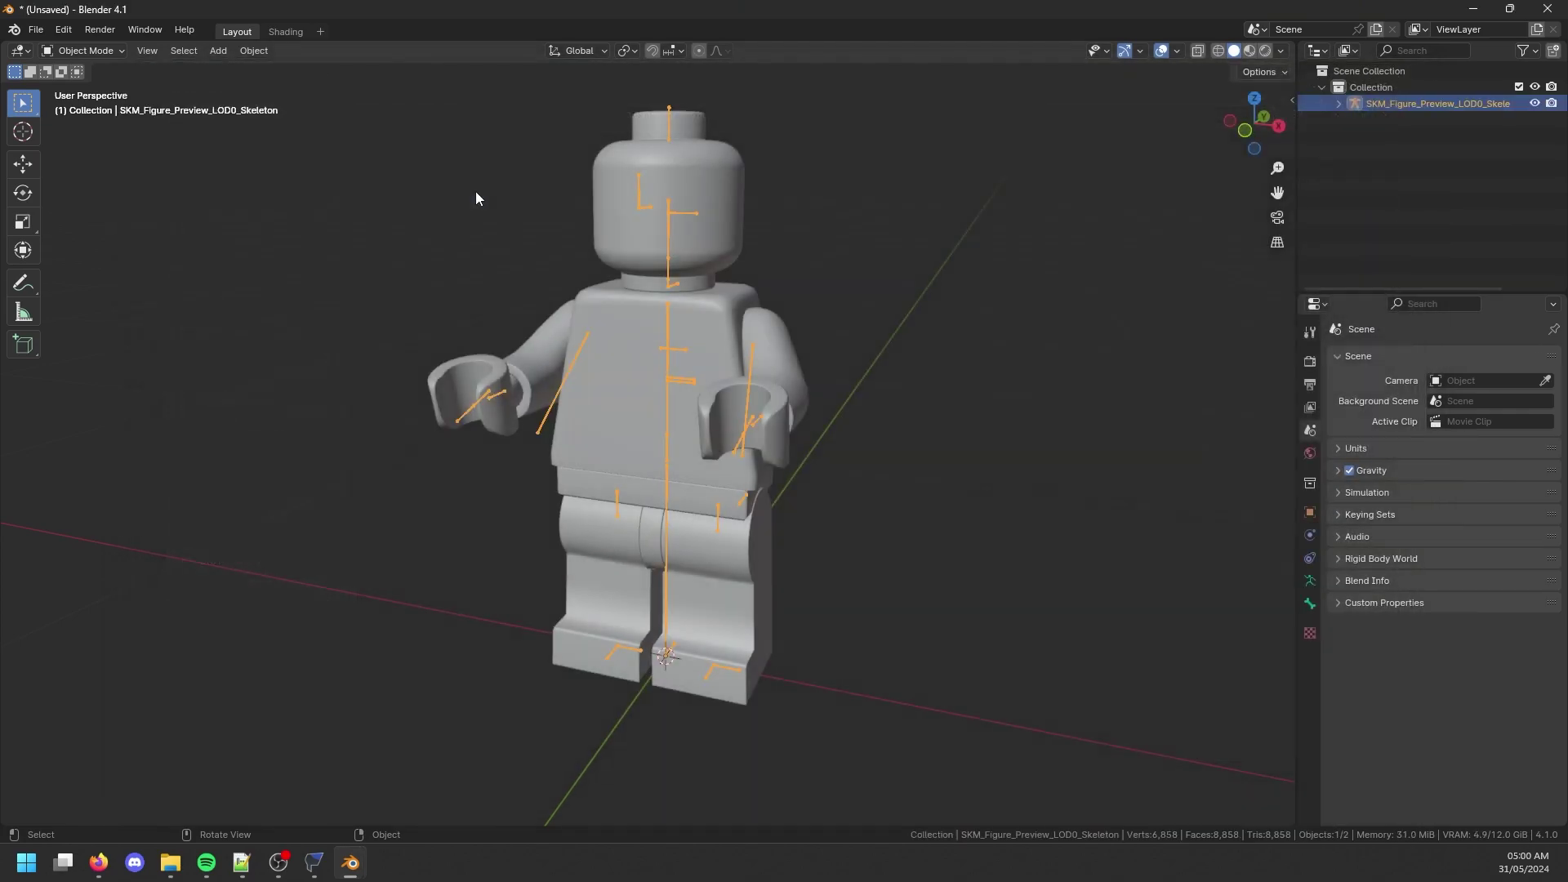
Try rotating an arm bone of the figure's skeleton in Pose Mode, and undo the rotation.
{"action": "middle_click_drag", "start_coordinate": [453, 184], "coordinate": [761, 325]}
{"action": "scroll", "coordinate": [603, 360], "scroll_direction": "up", "scroll_amount": 5}
{"action": "left_click", "coordinate": [91, 52]}
{"action": "left_click", "coordinate": [88, 105]}
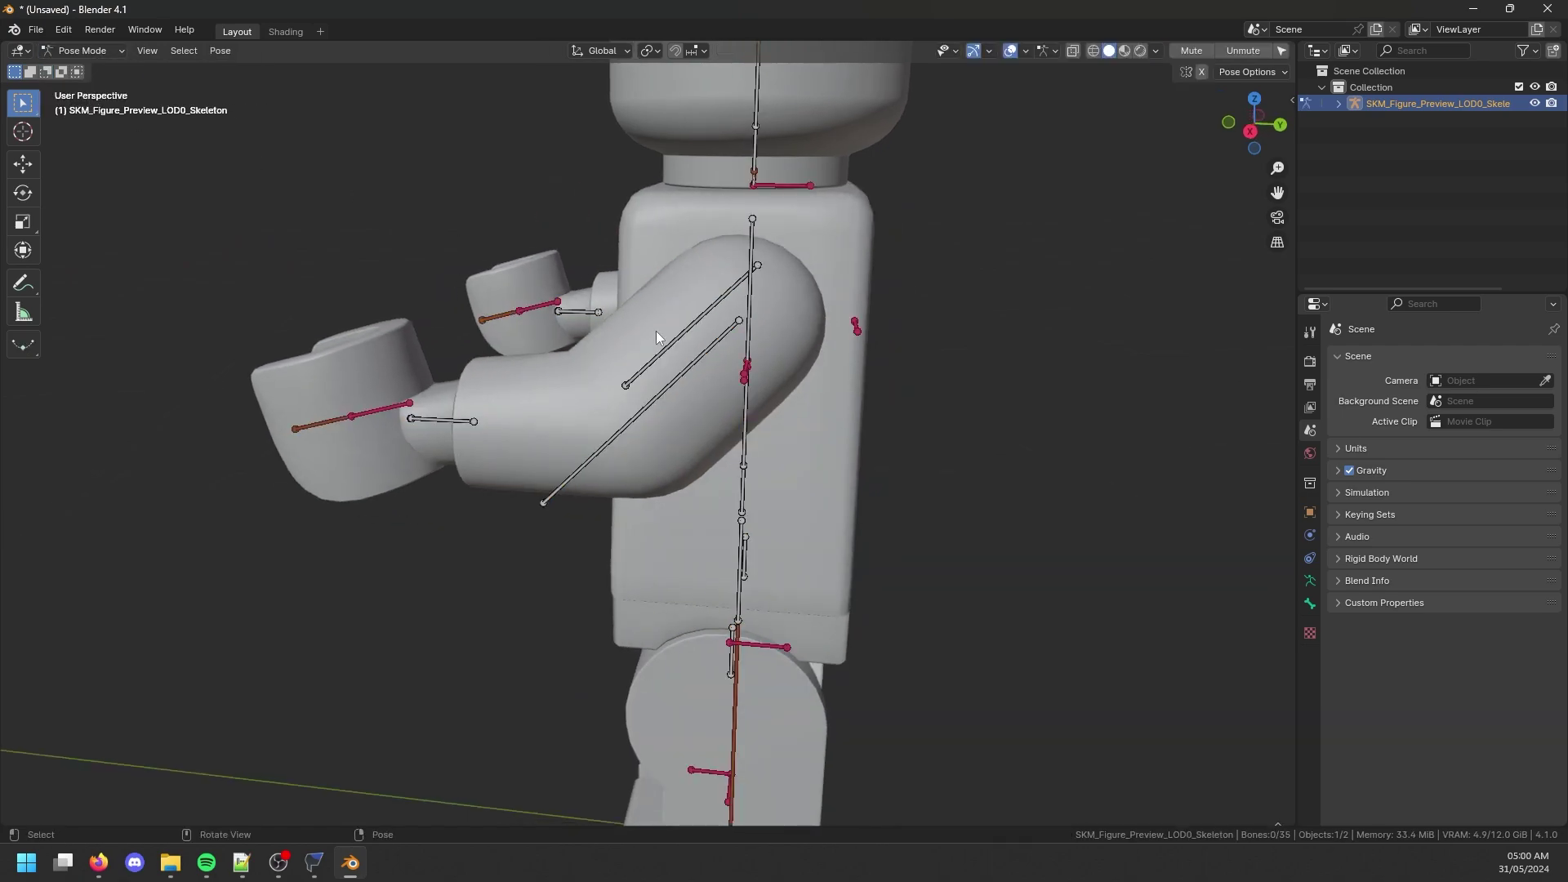
{"action": "left_click", "coordinate": [653, 400]}
{"action": "scroll", "coordinate": [669, 359], "scroll_direction": "down", "scroll_amount": 2}
{"action": "left_click", "coordinate": [29, 186]}
{"action": "left_click_drag", "start_coordinate": [738, 318], "coordinate": [502, 240]}
{"action": "middle_click_drag", "start_coordinate": [502, 238], "coordinate": [754, 286]}
{"action": "left_click", "coordinate": [629, 309]}
{"action": "middle_click_drag", "start_coordinate": [630, 309], "coordinate": [604, 266]}
{"action": "key", "text": "r"}
{"action": "left_click_drag", "start_coordinate": [575, 324], "coordinate": [596, 307]}
{"action": "key", "text": "ctrl+z"}
Try rotating the torso and hip bones and moving one along Z, undoing or cancelling each change.
{"action": "left_click", "coordinate": [658, 439]}
{"action": "left_click_drag", "start_coordinate": [700, 411], "coordinate": [710, 480]}
{"action": "left_click", "coordinate": [625, 438]}
{"action": "left_click", "coordinate": [661, 431]}
{"action": "key", "text": "ctrl+z"}
{"action": "key", "text": "ctrl+z"}
{"action": "middle_click_drag", "start_coordinate": [613, 329], "coordinate": [690, 320]}
{"action": "key", "text": "ctrl+z"}
{"action": "left_click", "coordinate": [690, 320]}
{"action": "left_click", "coordinate": [663, 324]}
{"action": "left_click_drag", "start_coordinate": [662, 429], "coordinate": [665, 487]}
Try rotating the leg bone leg_r, undo the rotation and return the skeleton to Object Mode.
{"action": "key", "text": "ctrl+z"}
{"action": "key", "text": "g"}
{"action": "key", "text": "z"}
{"action": "right_click", "coordinate": [716, 456]}
{"action": "left_click", "coordinate": [669, 448]}
{"action": "left_click", "coordinate": [668, 448]}
{"action": "left_click", "coordinate": [668, 470]}
{"action": "left_click", "coordinate": [668, 470]}
{"action": "left_click", "coordinate": [664, 497]}
{"action": "left_click_drag", "start_coordinate": [649, 563], "coordinate": [489, 492]}
{"action": "key", "text": "ctrl+z"}
{"action": "left_click", "coordinate": [604, 525]}
{"action": "scroll", "coordinate": [551, 376], "scroll_direction": "up", "scroll_amount": 1}
{"action": "middle_click_drag", "start_coordinate": [540, 499], "coordinate": [776, 400], "text": "shift"}
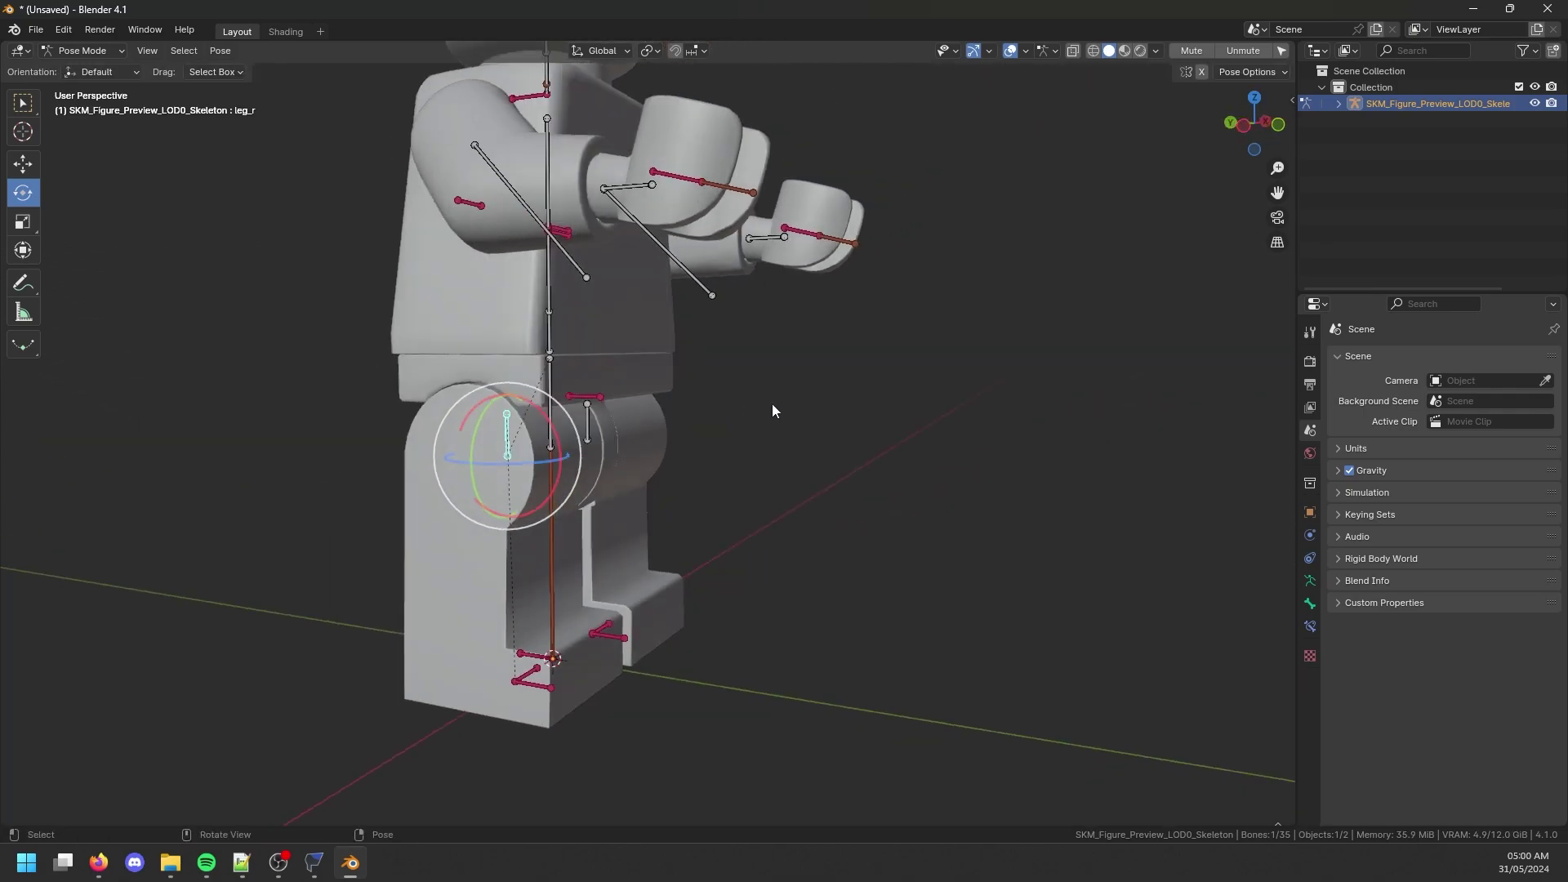
{"action": "left_click_drag", "start_coordinate": [538, 408], "coordinate": [470, 404]}
{"action": "key", "text": "ctrl+z"}
{"action": "middle_click_drag", "start_coordinate": [576, 353], "coordinate": [474, 358]}
{"action": "left_click", "coordinate": [75, 51]}
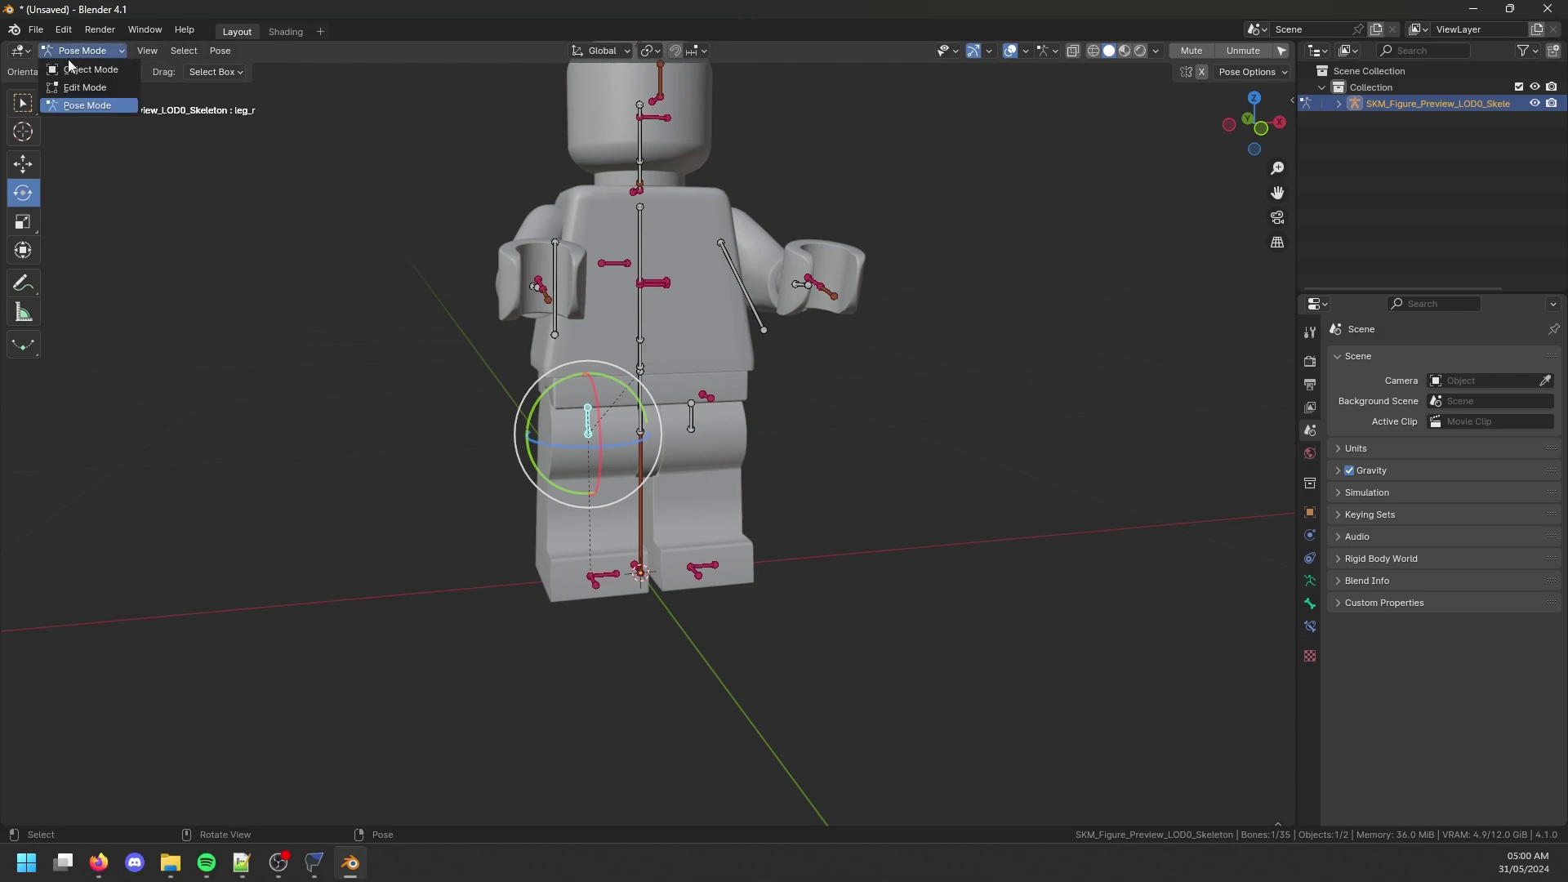
{"action": "left_click", "coordinate": [82, 69]}
Import the SKM_HeadAcc_PinkBearB head accessory as an Unreal Model from the exported FigureCosmetics folder.
{"action": "middle_click_drag", "start_coordinate": [575, 174], "coordinate": [645, 282]}
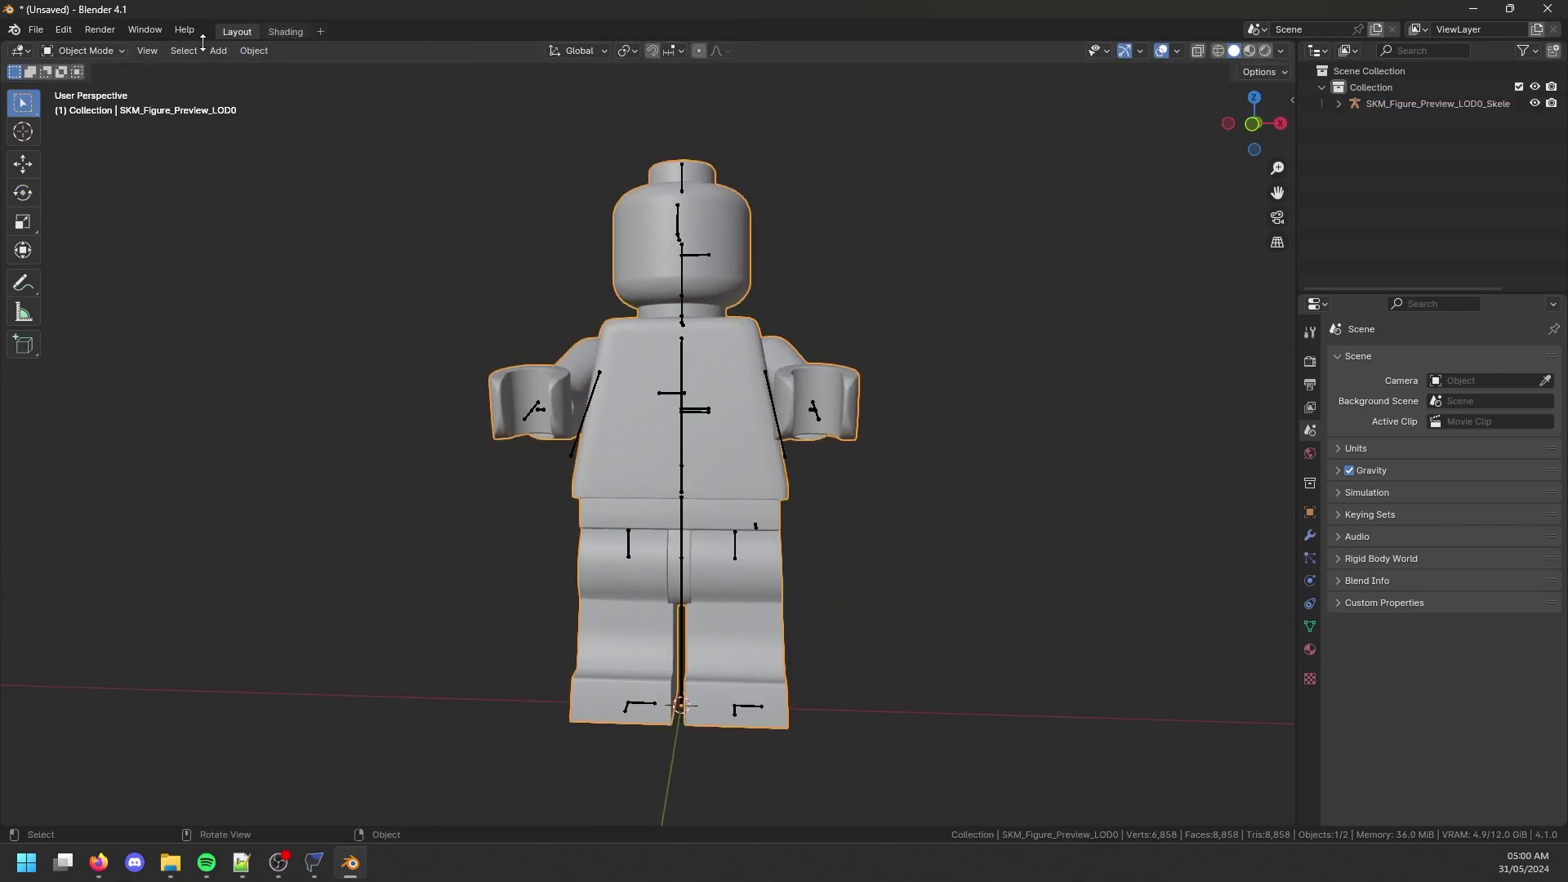
{"action": "left_click", "coordinate": [36, 29]}
{"action": "mouse_move", "coordinate": [122, 261]}
{"action": "left_click", "coordinate": [307, 620]}
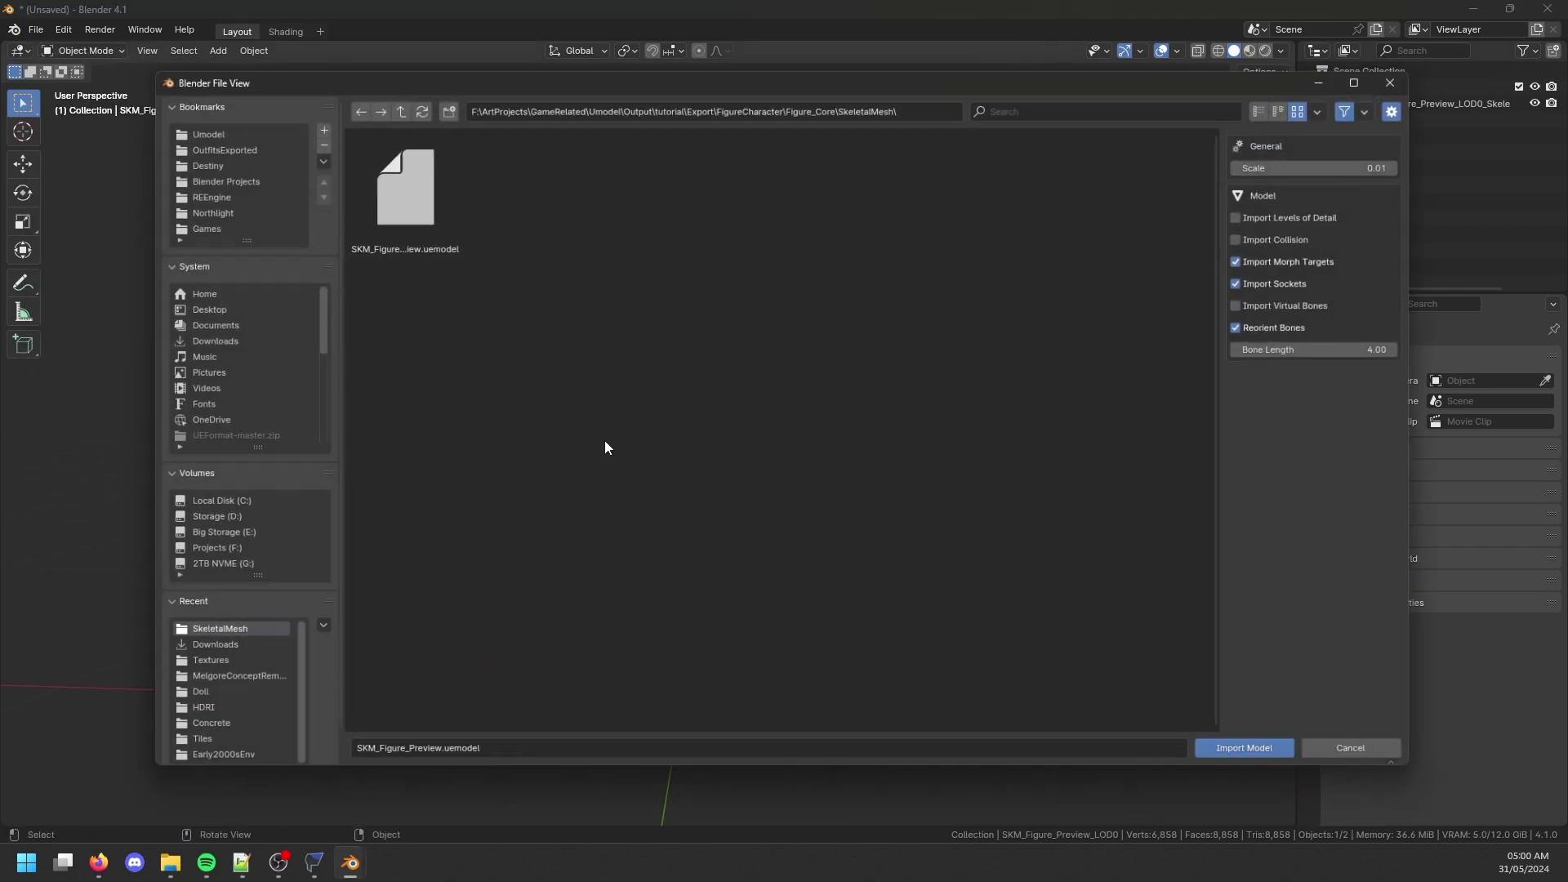
{"action": "left_click", "coordinate": [390, 100]}
{"action": "left_click", "coordinate": [393, 101]}
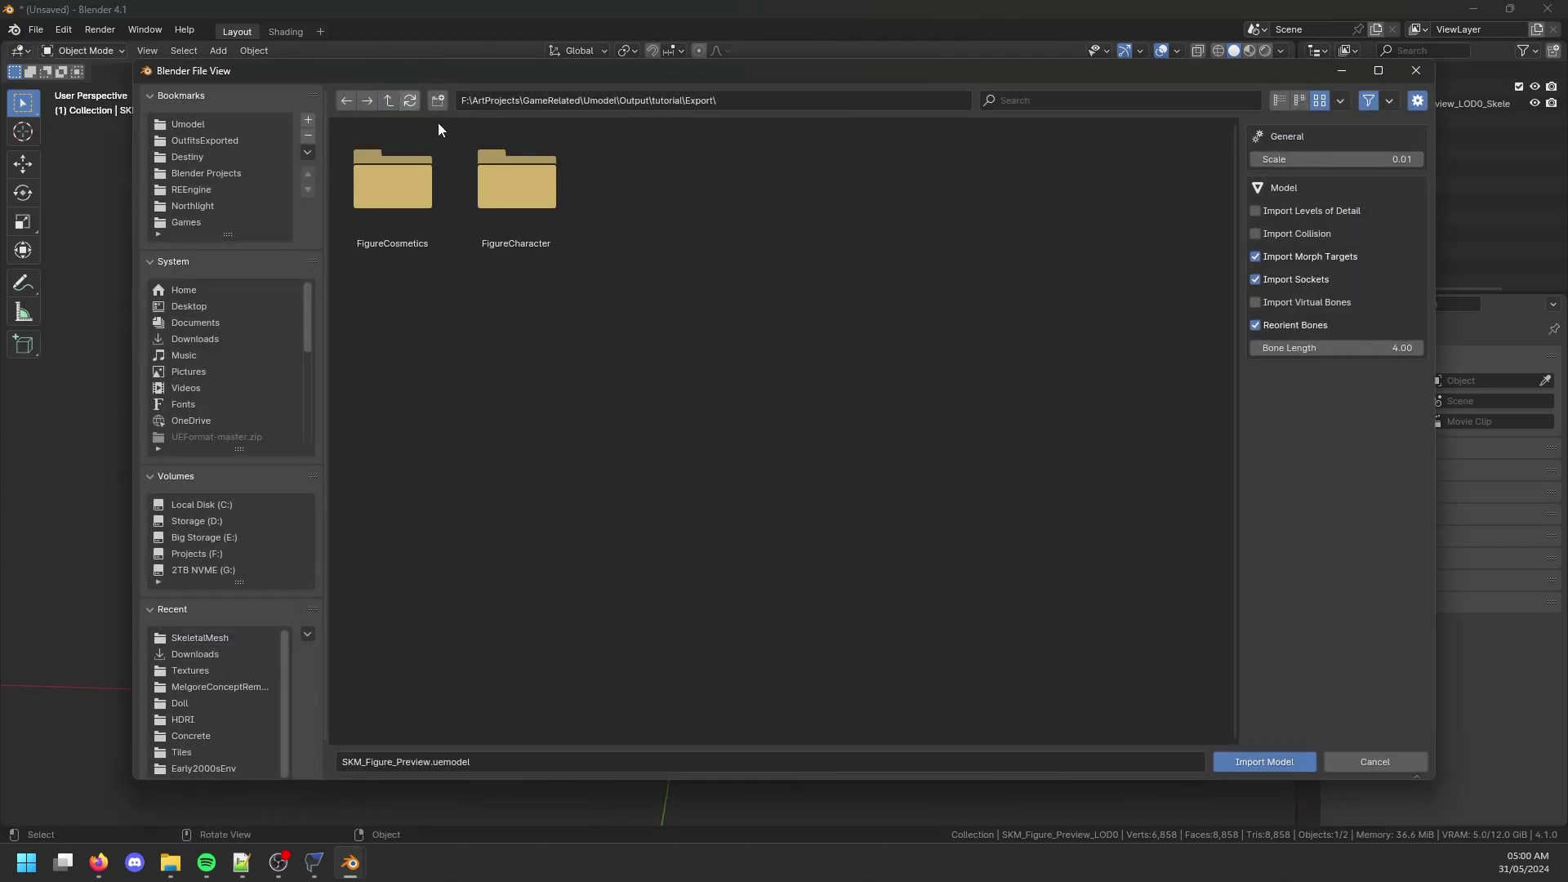
{"action": "left_click", "coordinate": [371, 167]}
{"action": "left_click", "coordinate": [385, 165]}
{"action": "left_click", "coordinate": [386, 164]}
{"action": "left_click", "coordinate": [386, 165]}
{"action": "left_click", "coordinate": [386, 164]}
{"action": "double_click", "coordinate": [386, 164]}
Delete the head accessory's imported skeleton and join the bear head mesh to the figure's body mesh.
{"action": "middle_click_drag", "start_coordinate": [657, 217], "coordinate": [615, 285]}
{"action": "left_click", "coordinate": [1387, 134]}
{"action": "left_click", "coordinate": [1388, 120]}
{"action": "key", "text": "x"}
{"action": "left_click", "coordinate": [835, 261]}
{"action": "left_click", "coordinate": [710, 290]}
{"action": "left_click", "coordinate": [756, 409], "text": "shift"}
{"action": "key", "text": "ctrl+j"}
{"action": "middle_click_drag", "start_coordinate": [758, 410], "coordinate": [832, 473]}
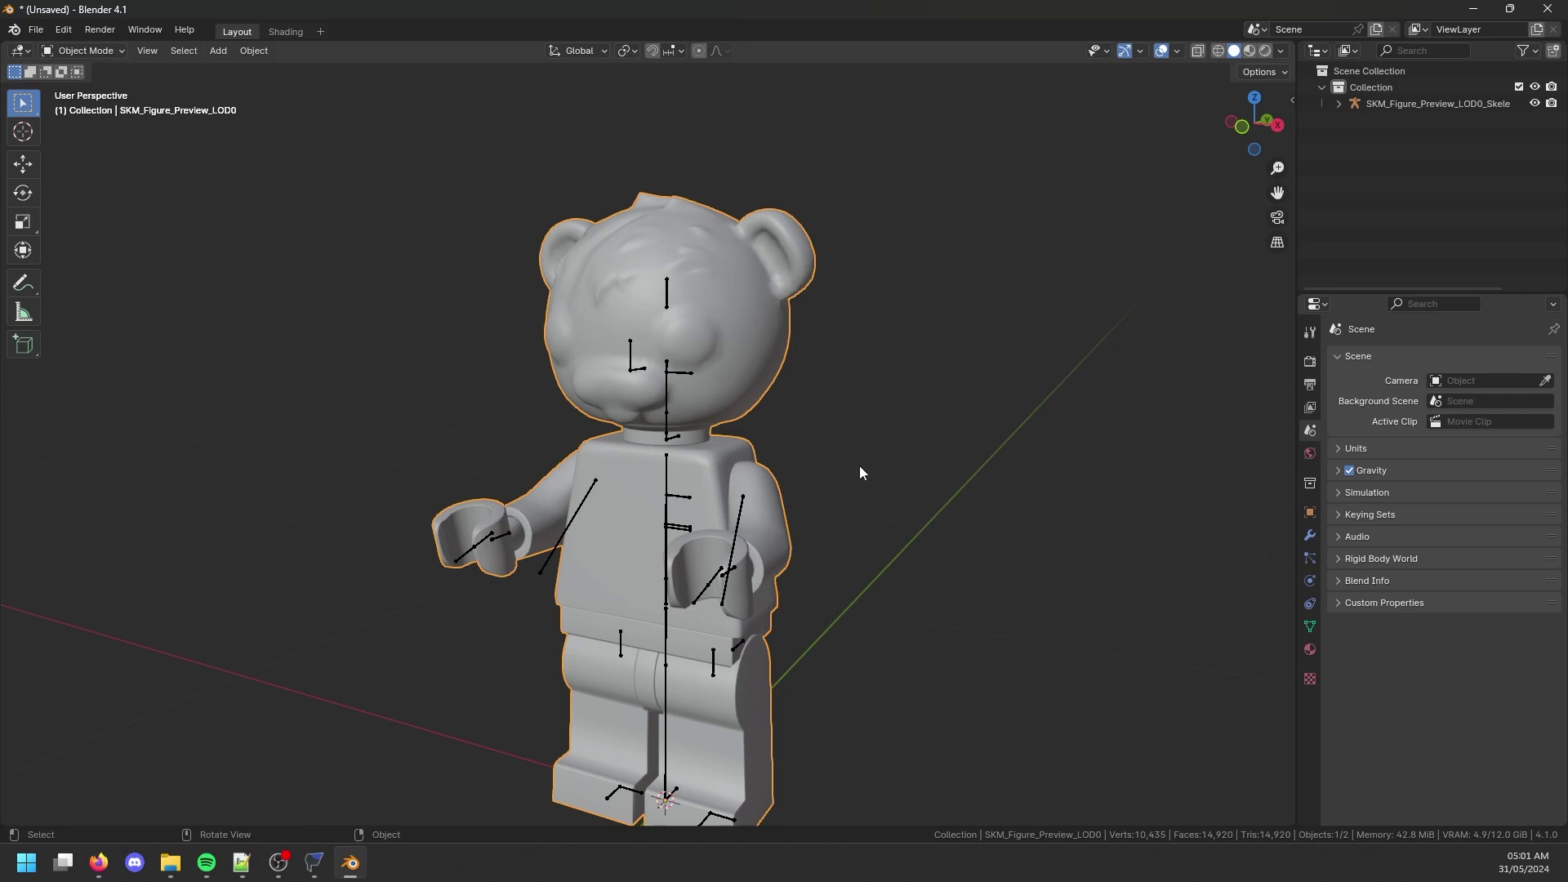
{"action": "scroll", "coordinate": [898, 516], "scroll_direction": "down", "scroll_amount": 1}
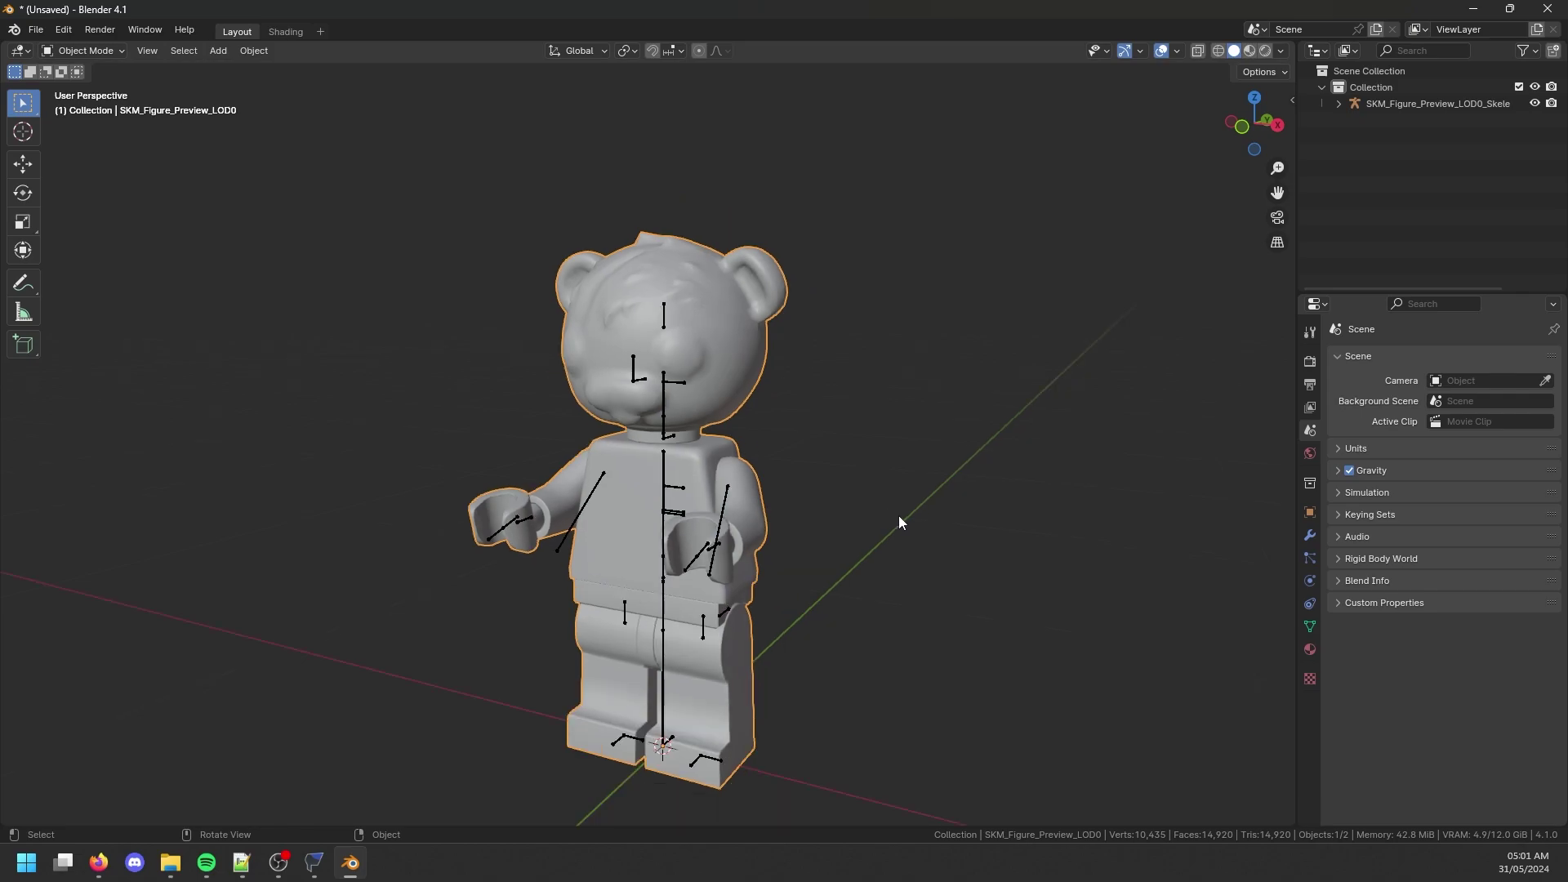
{"action": "middle_click_drag", "start_coordinate": [849, 501], "coordinate": [899, 507]}
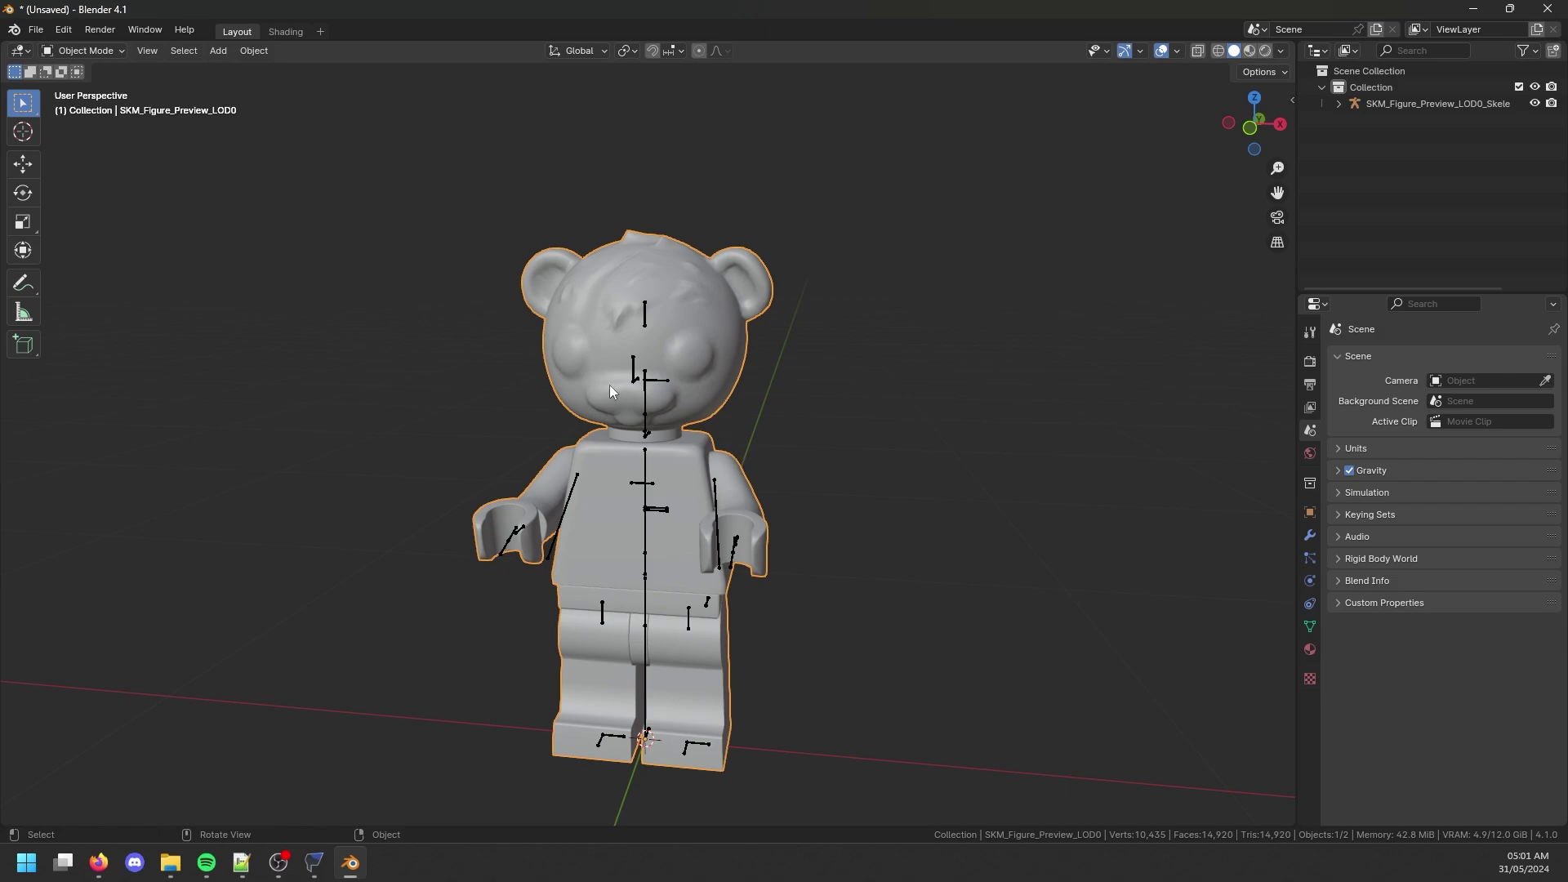
{"action": "middle_click_drag", "start_coordinate": [753, 405], "coordinate": [783, 423]}
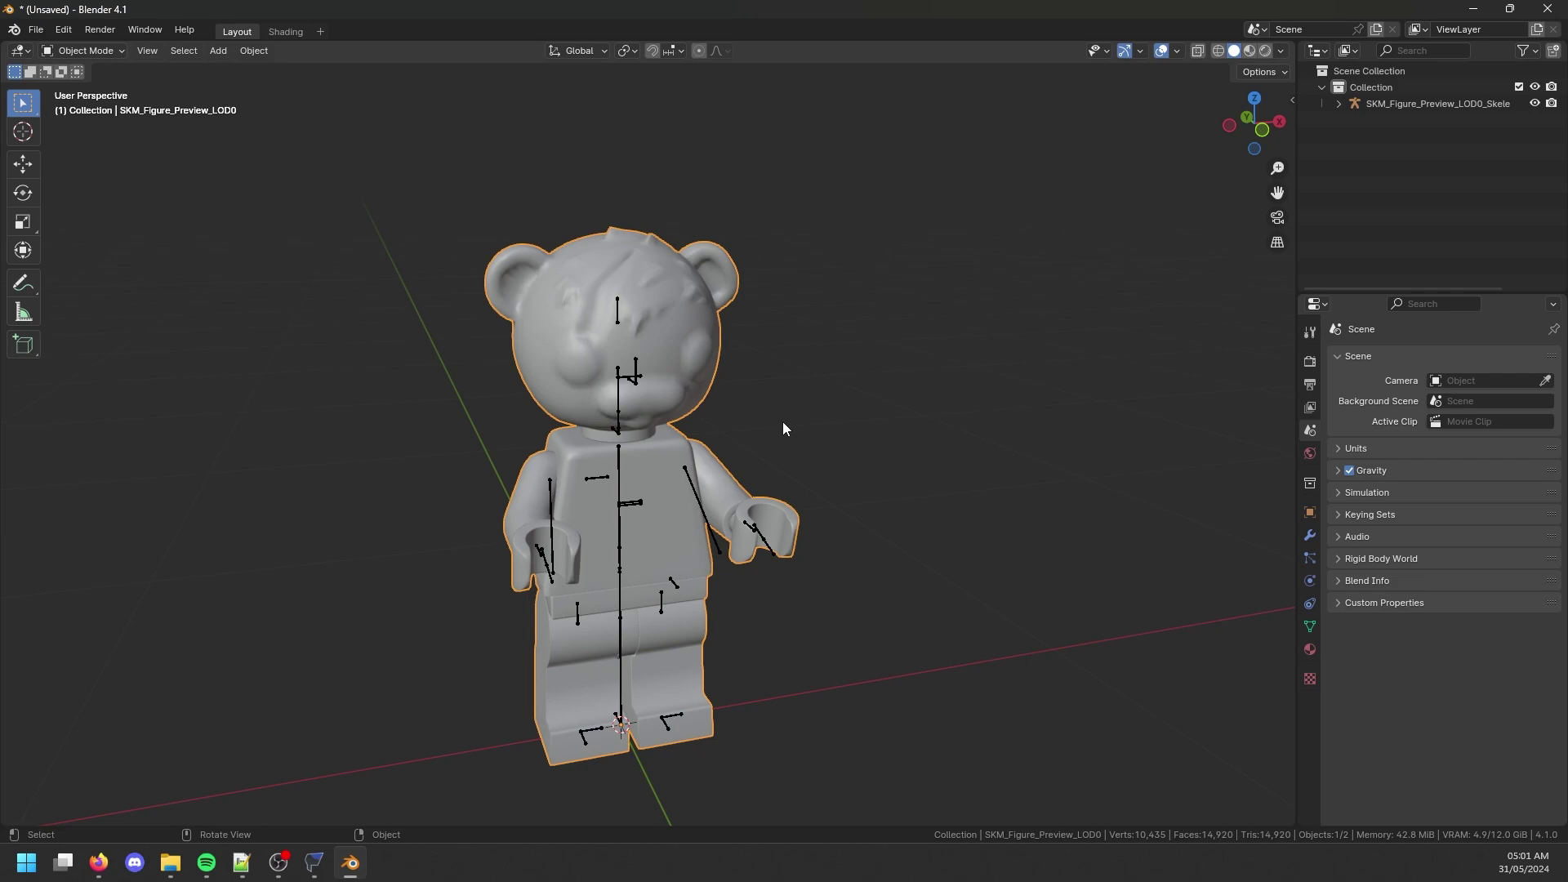
{"action": "middle_click_drag", "start_coordinate": [676, 370], "coordinate": [656, 366]}
Switch to the Shading workspace and frame the joined bear figure in the viewport.
{"action": "left_click", "coordinate": [288, 32]}
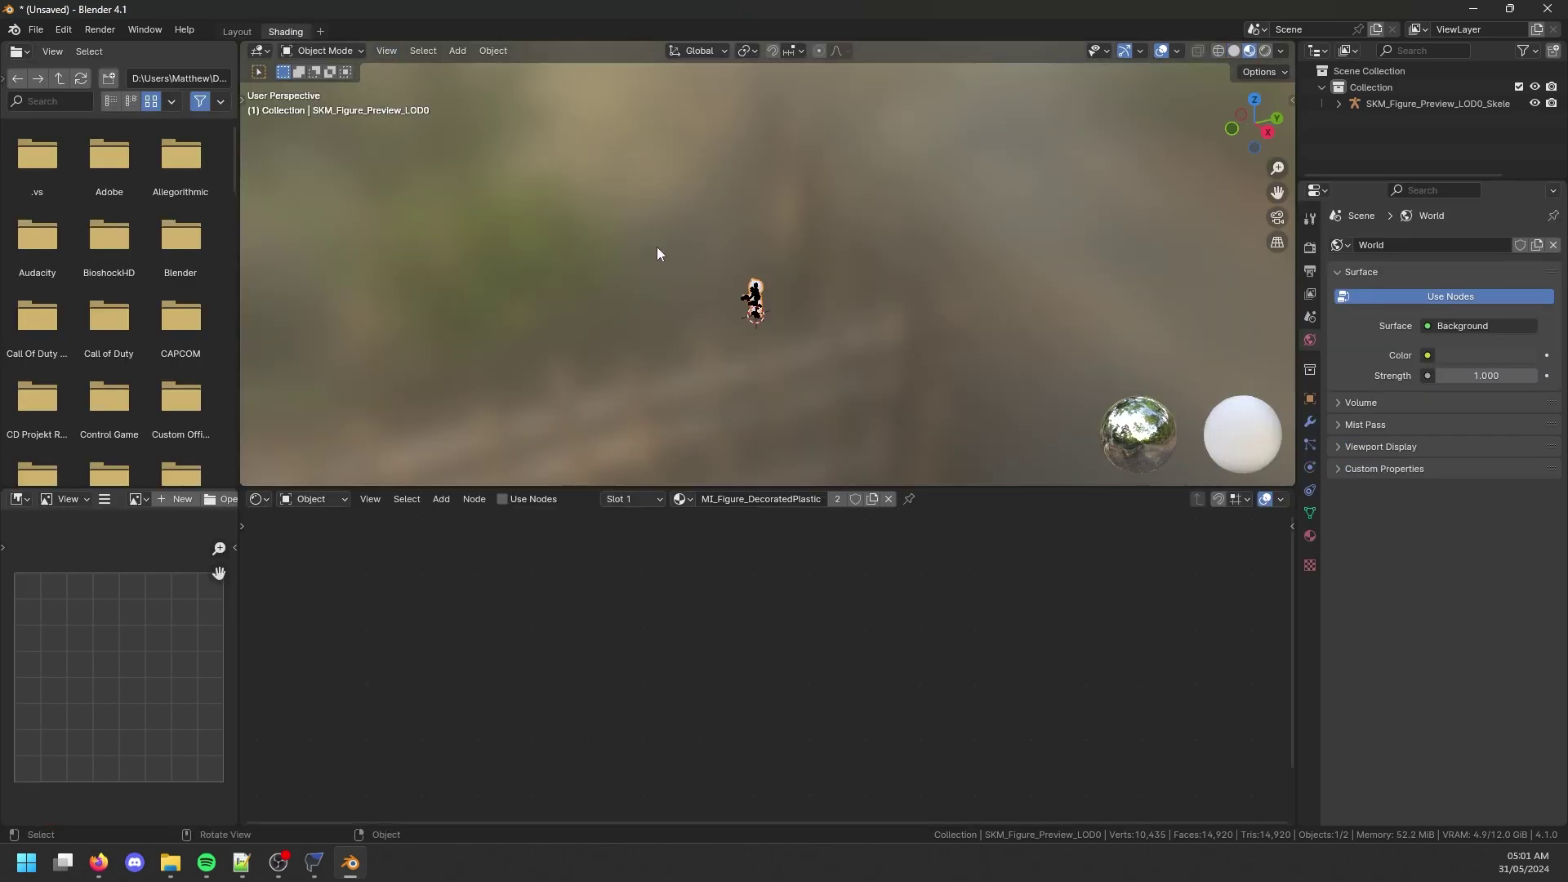
{"action": "key", "text": "KP_Decimal"}
{"action": "middle_click_drag", "start_coordinate": [603, 225], "coordinate": [868, 253]}
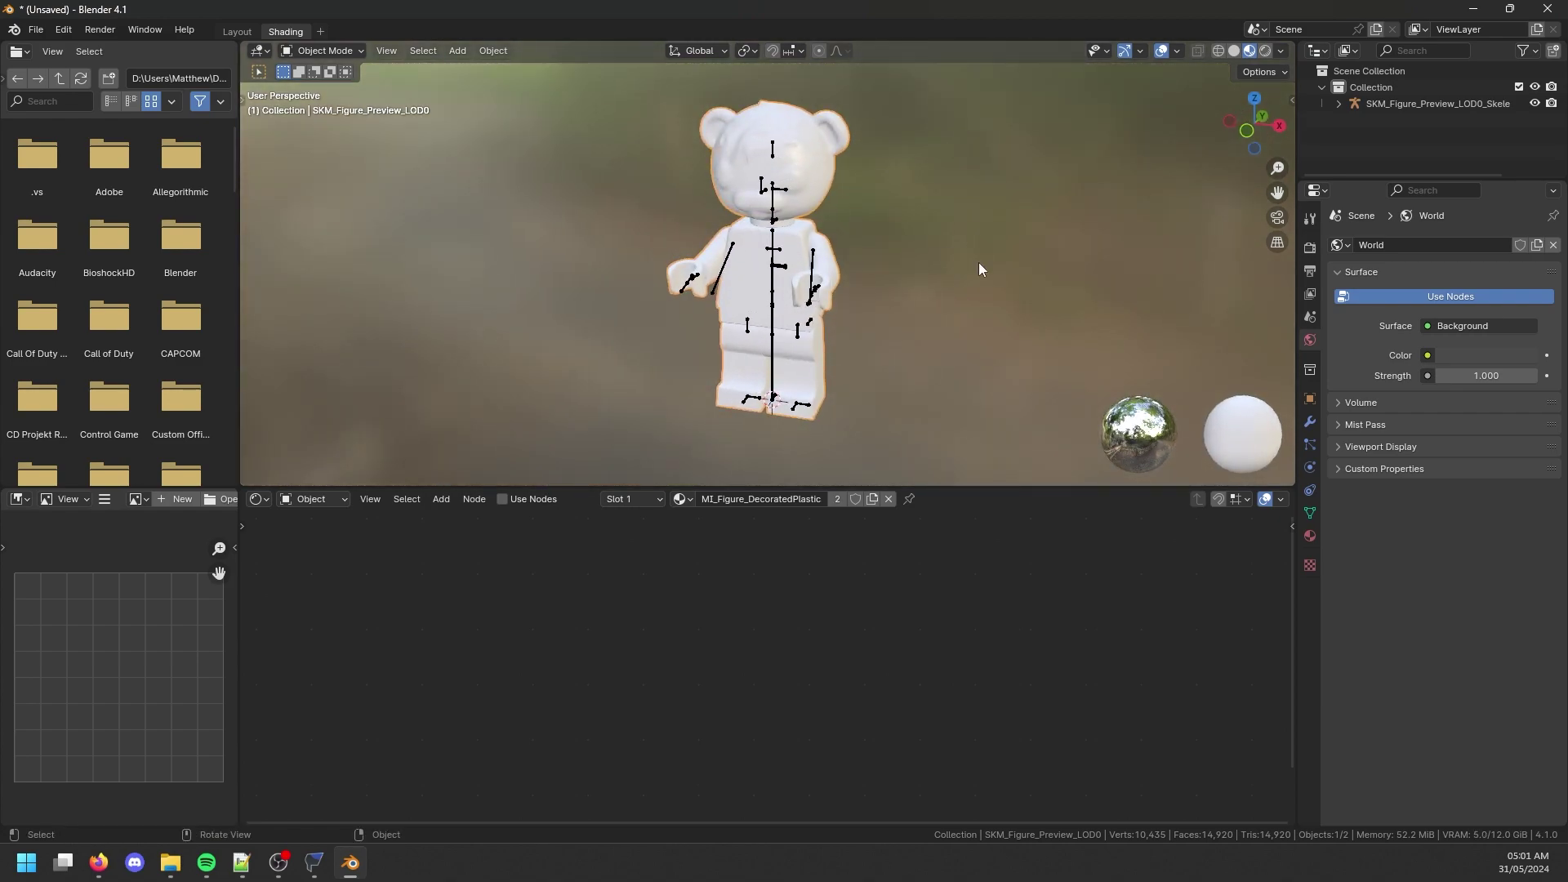
Copy the Figure_PinkBearB Texture folder path from File Explorer and open that folder in Blender's file browser.
{"action": "key", "text": "alt+Tab"}
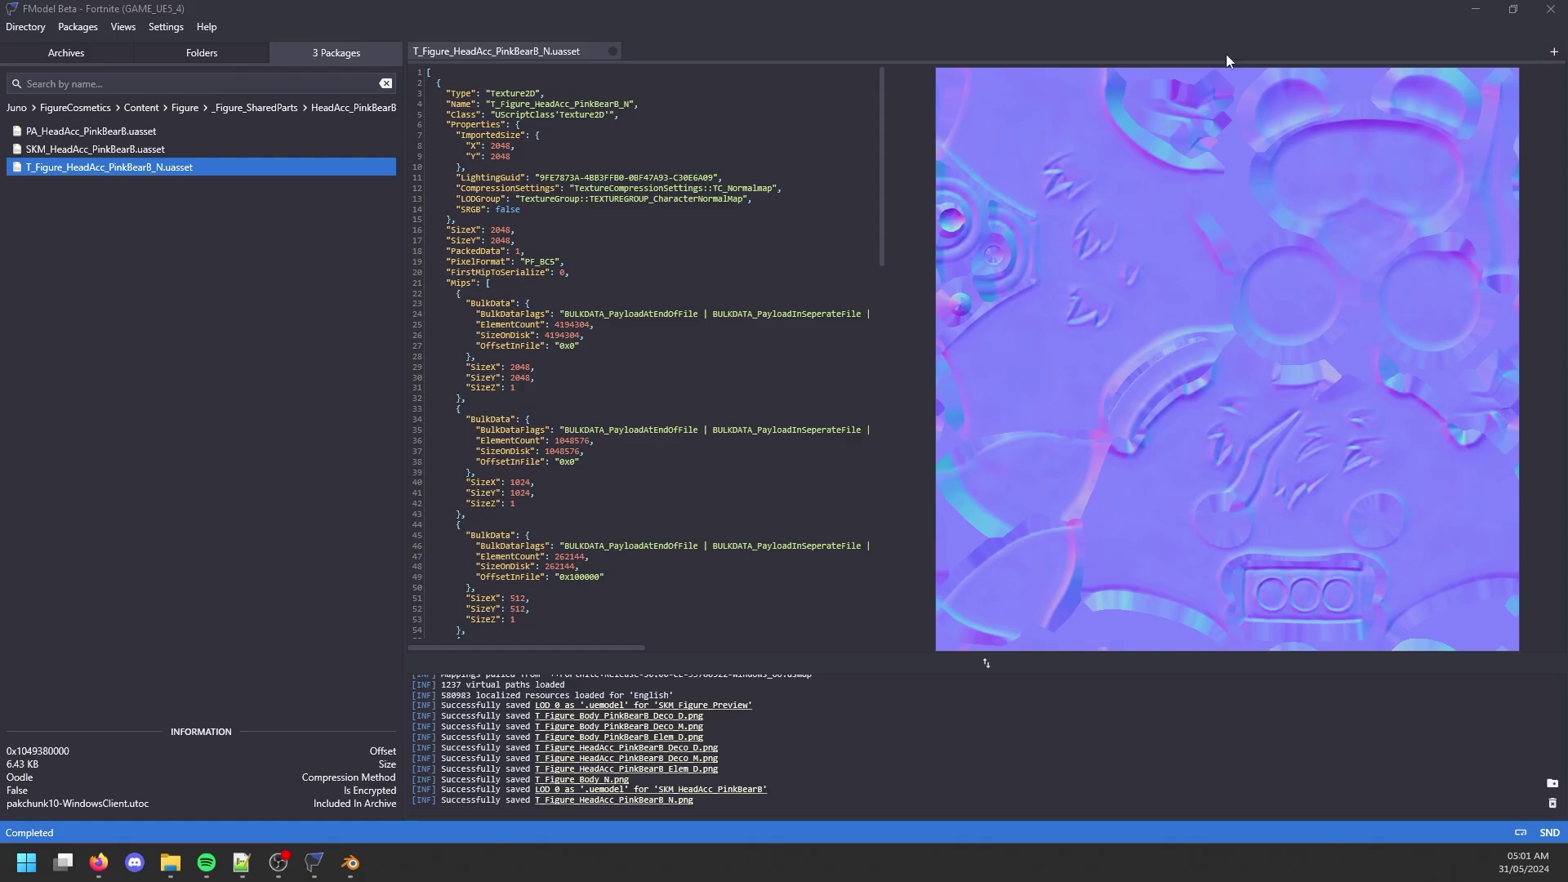
{"action": "left_click", "coordinate": [614, 737]}
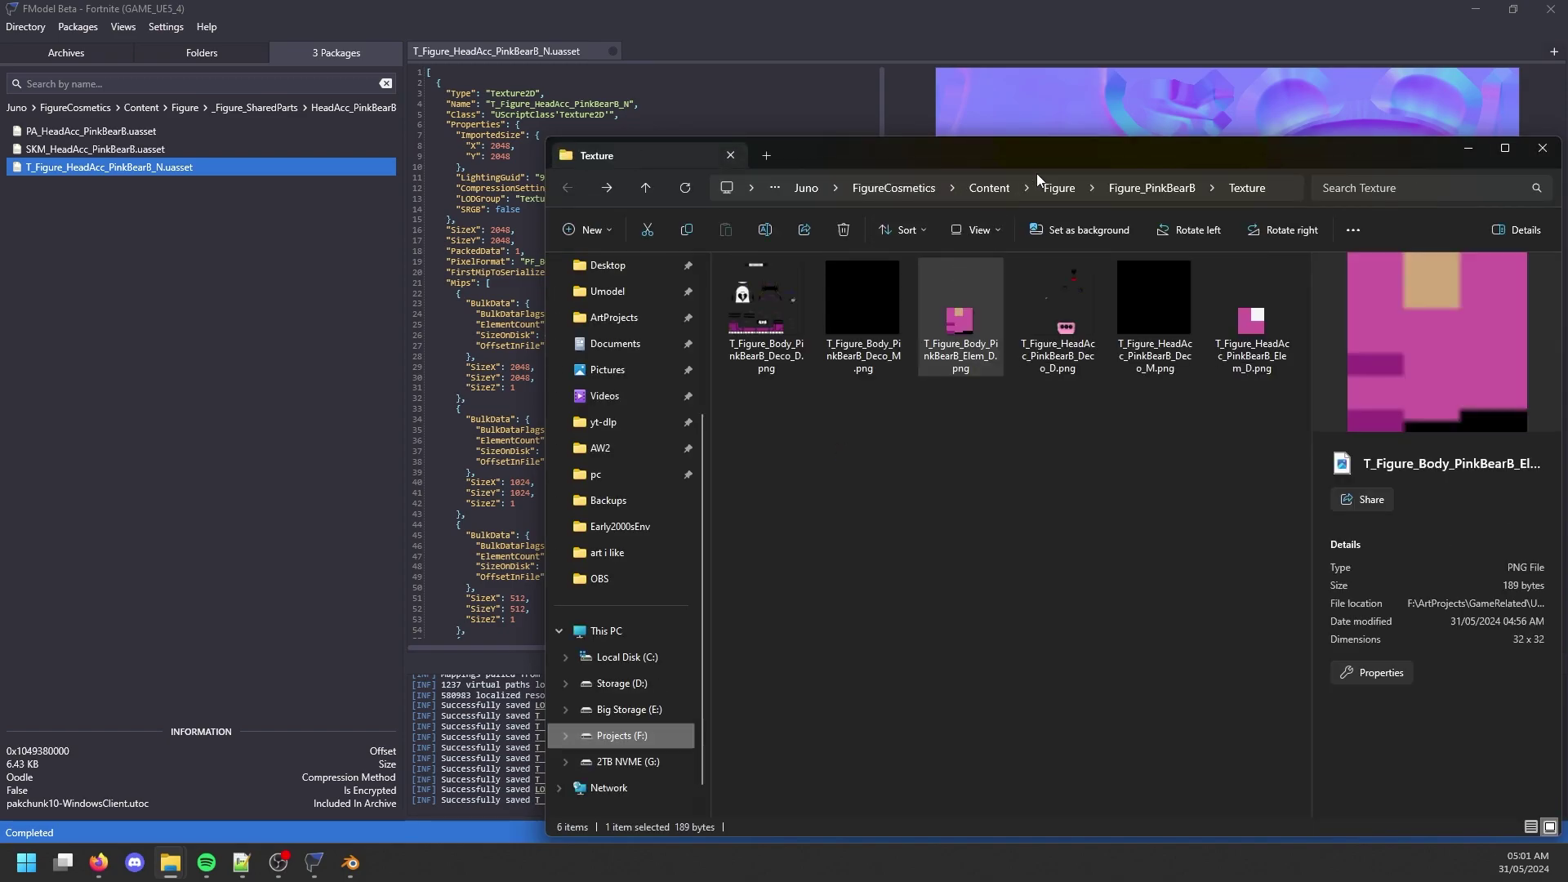
{"action": "right_click", "coordinate": [1249, 189]}
{"action": "left_click", "coordinate": [1306, 219]}
{"action": "left_click", "coordinate": [1468, 148]}
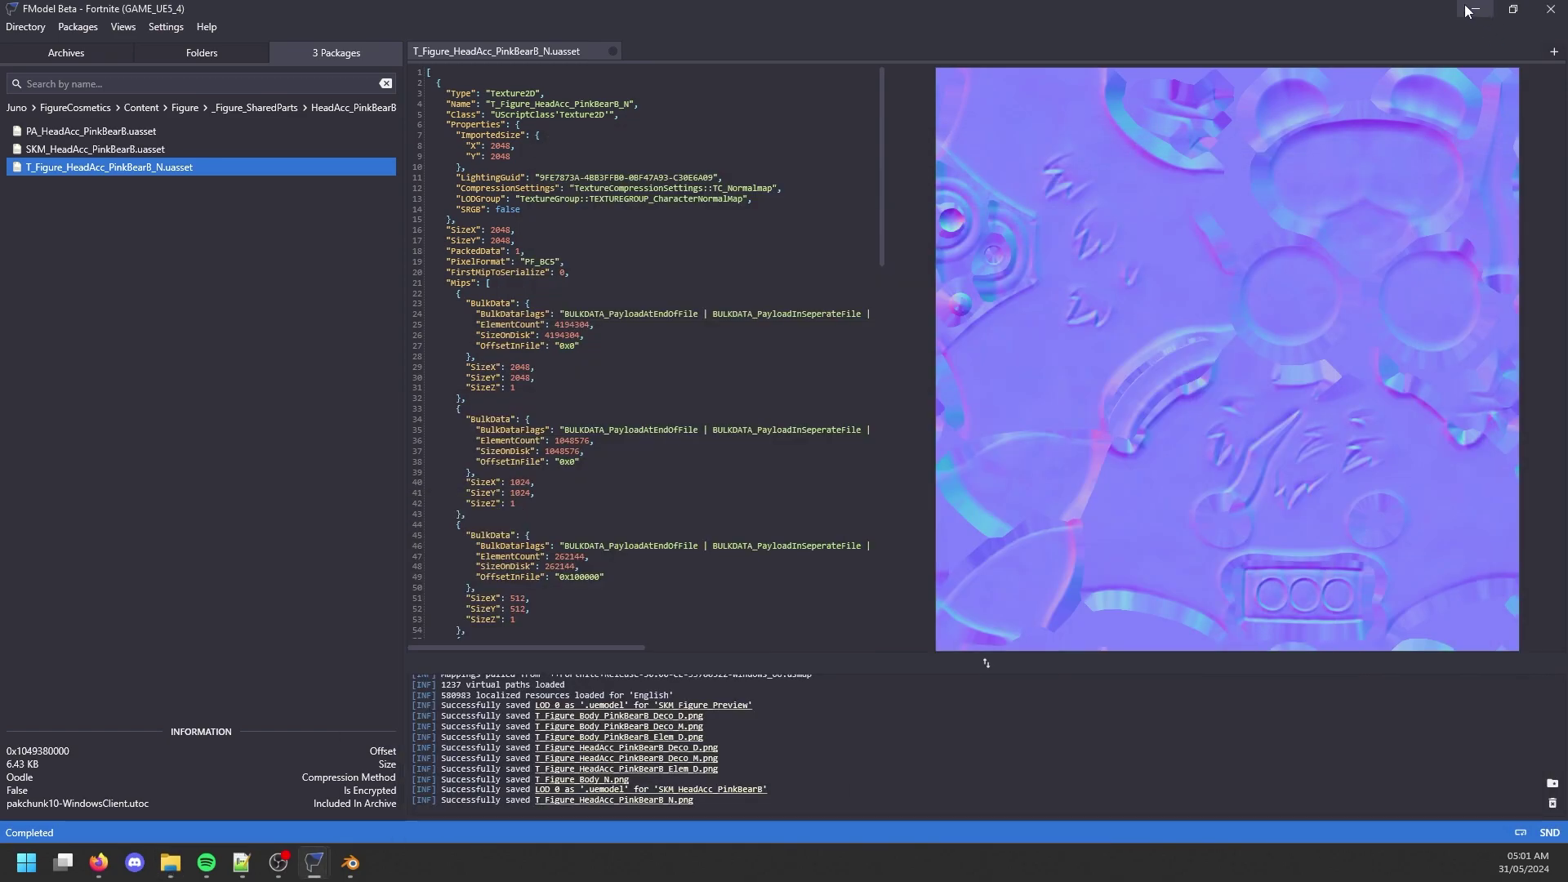
{"action": "left_click", "coordinate": [1467, 11]}
{"action": "left_click", "coordinate": [180, 79]}
{"action": "key", "text": "ctrl+v"}
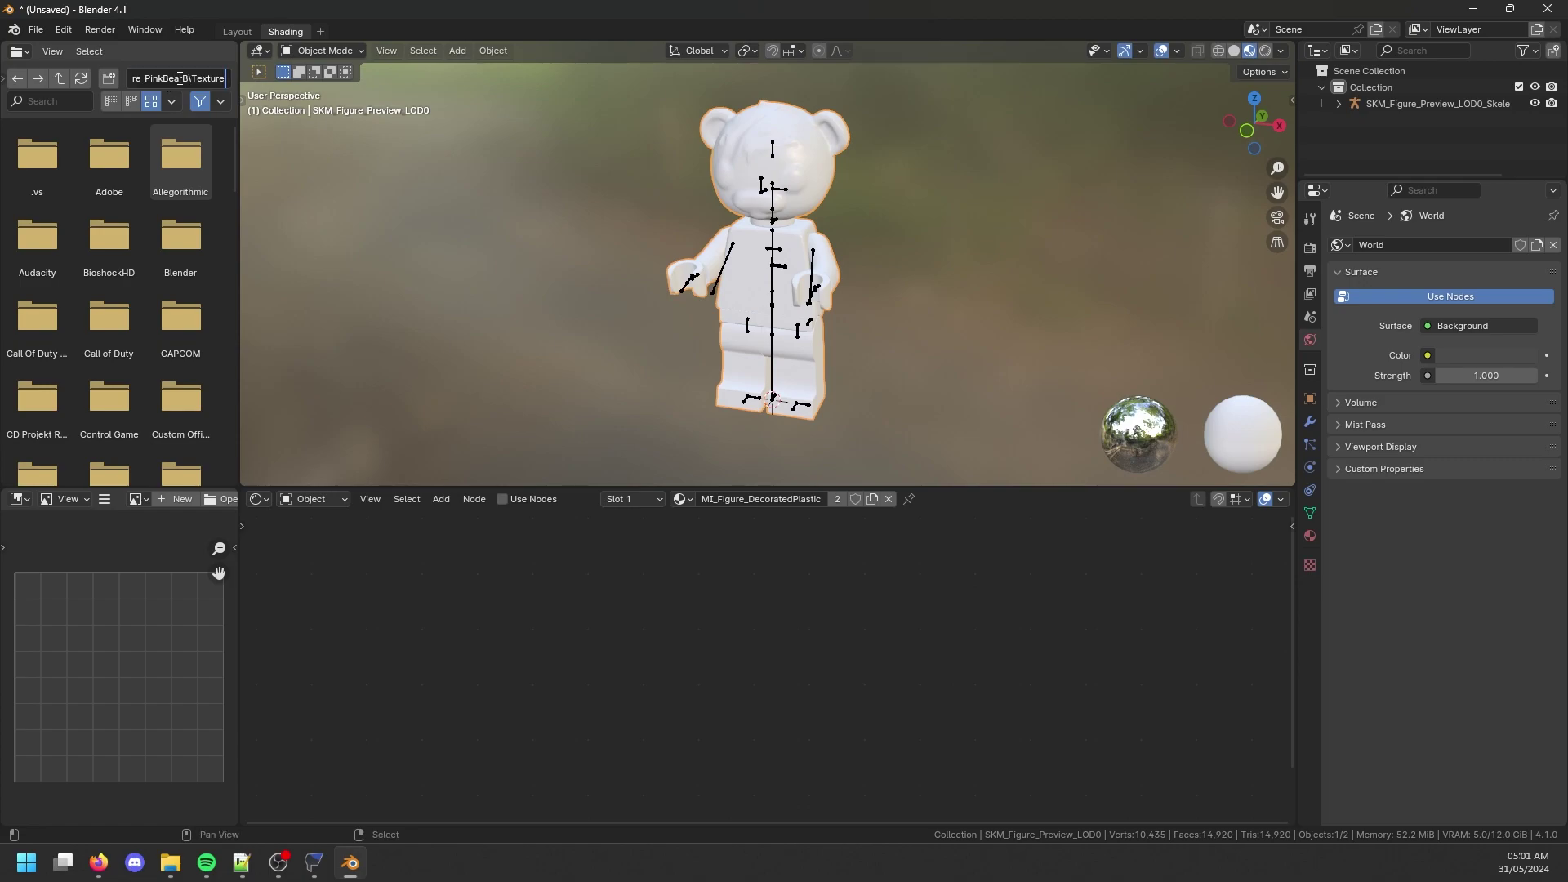
{"action": "key", "text": "Return"}
Widen the file browser area and turn the preview's World Opacity all the way down.
{"action": "left_click_drag", "start_coordinate": [240, 119], "coordinate": [285, 118]}
{"action": "left_click", "coordinate": [1280, 51]}
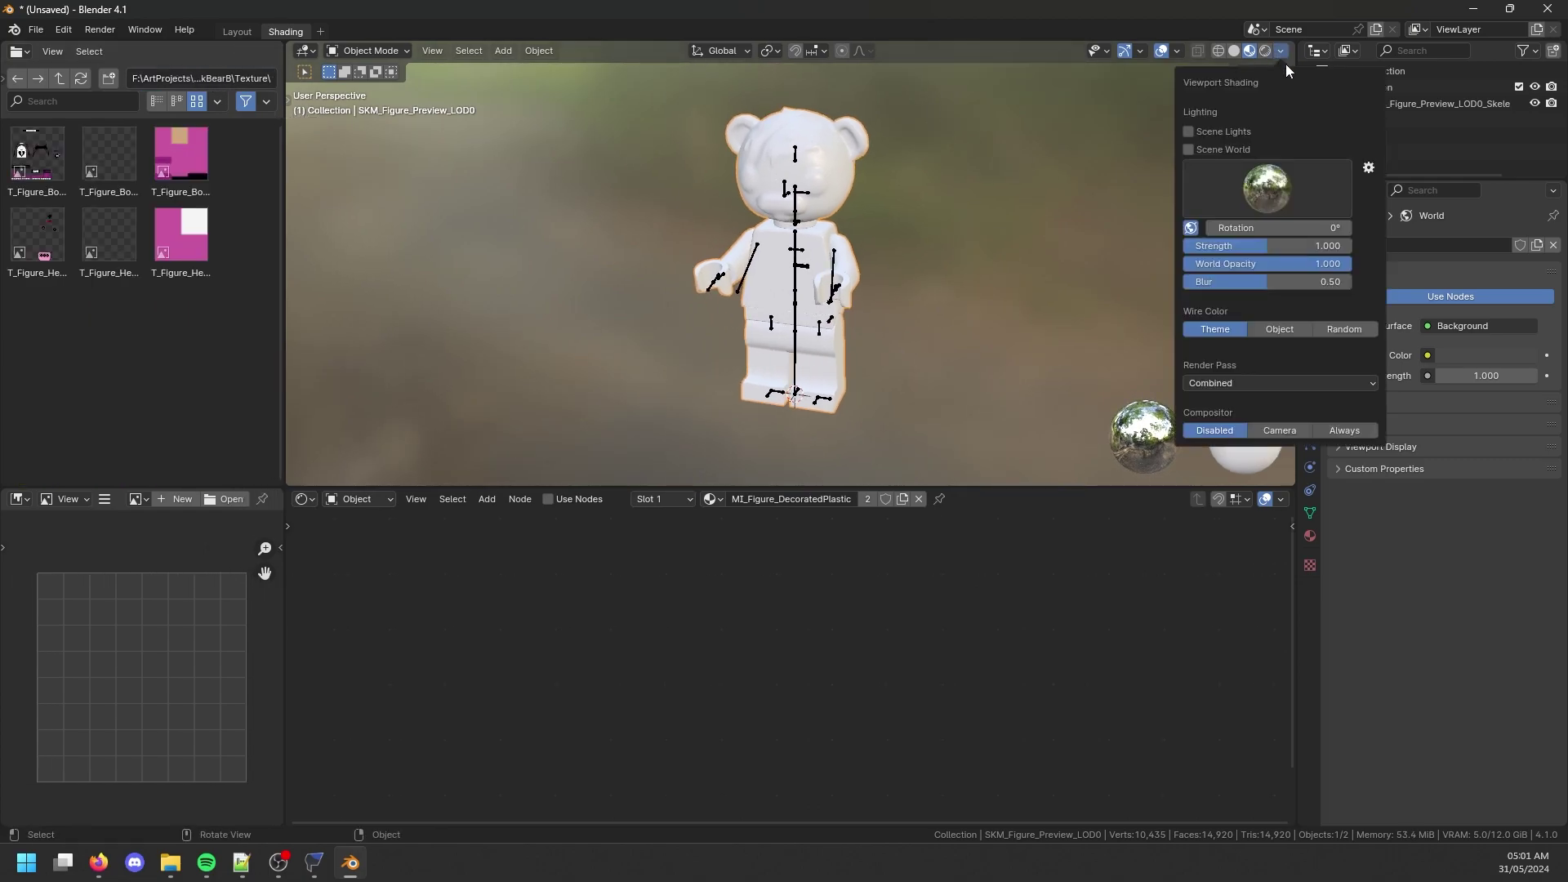
{"action": "left_click_drag", "start_coordinate": [1307, 264], "coordinate": [1179, 262]}
Enable Ambient Occlusion and Screen Space Reflections in the EEVEE render settings, and collapse the Bake vertex color section.
{"action": "left_click", "coordinate": [1310, 249]}
{"action": "left_click", "coordinate": [1349, 360]}
{"action": "left_click", "coordinate": [1432, 361]}
{"action": "left_click", "coordinate": [1349, 549]}
{"action": "left_click", "coordinate": [1405, 359]}
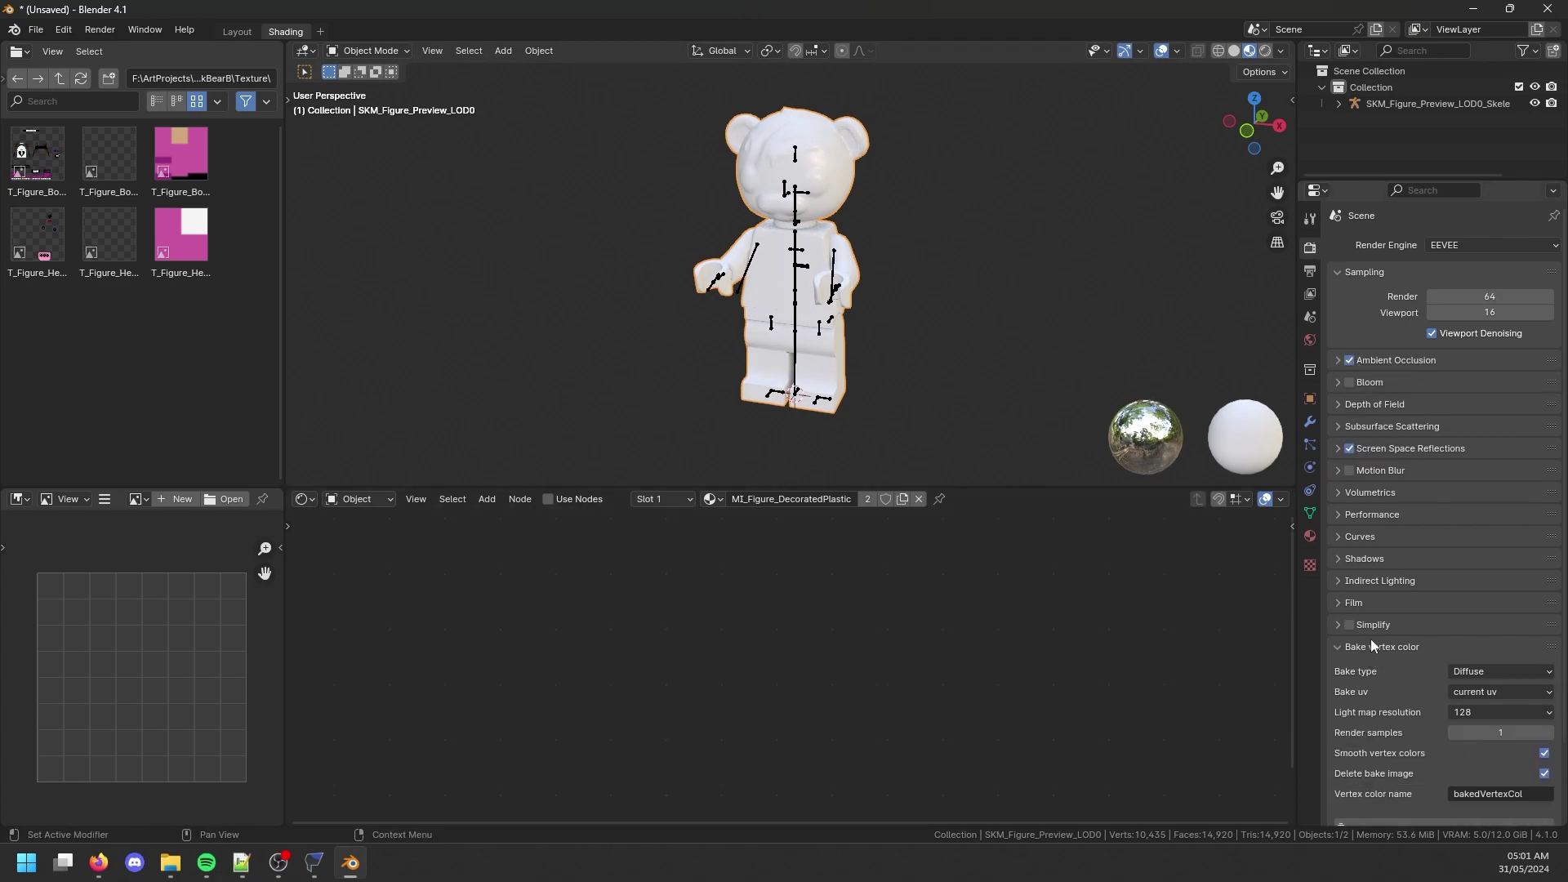
{"action": "left_click", "coordinate": [1372, 648]}
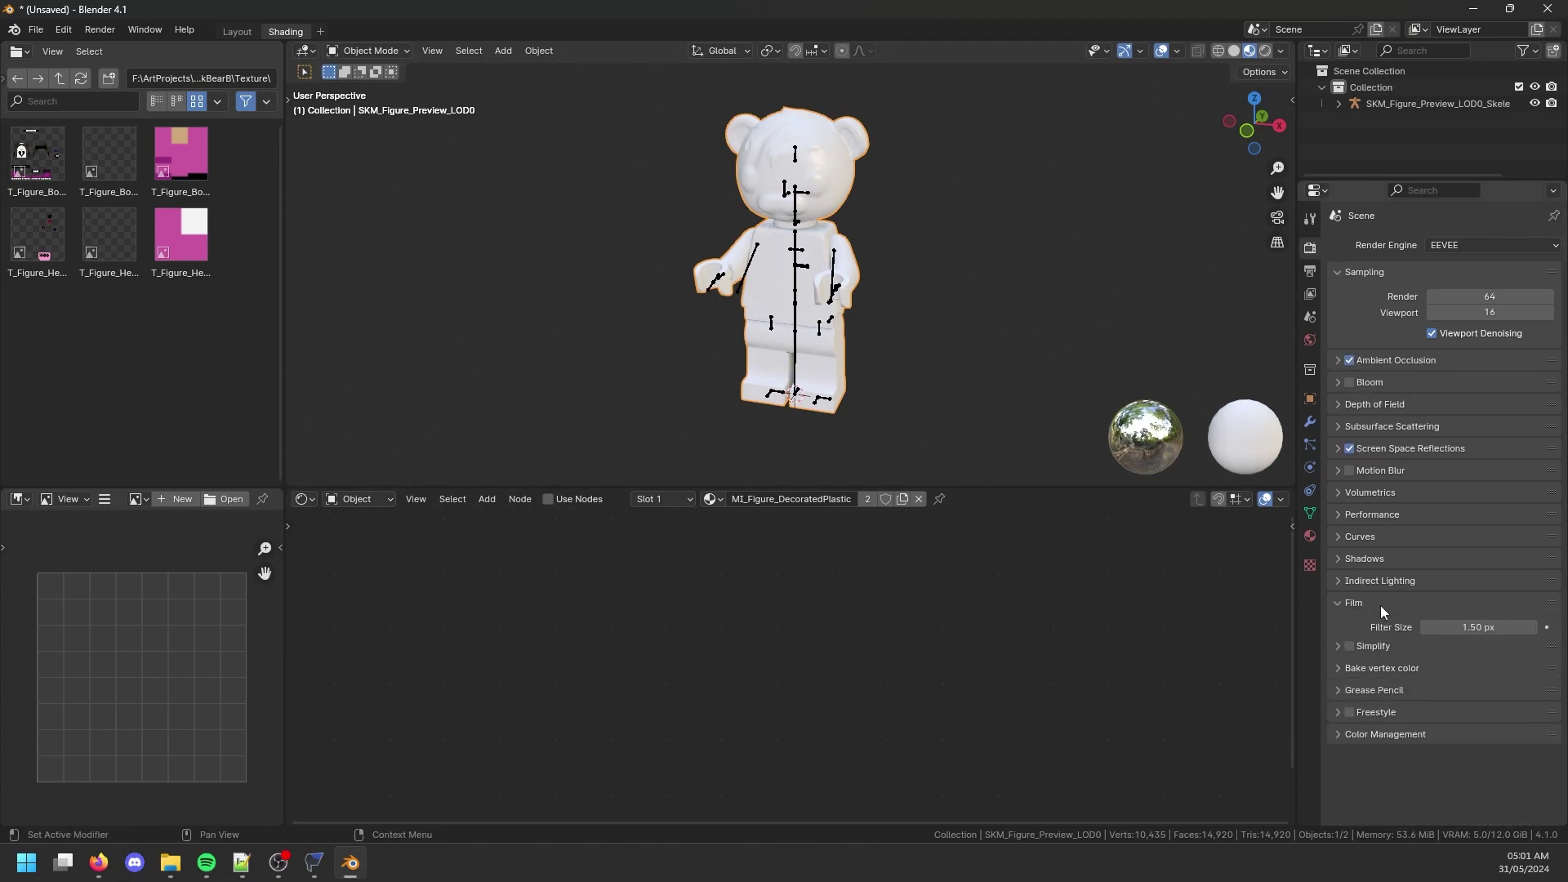
Switch the viewport to rendered shading with Scene World turned off, and bring up the figure's material properties.
{"action": "left_click", "coordinate": [1265, 52]}
{"action": "left_click", "coordinate": [1280, 51]}
{"action": "left_click", "coordinate": [1242, 151]}
{"action": "mouse_move", "coordinate": [845, 282]}
{"action": "middle_mouse_down"}
{"action": "mouse_move", "coordinate": [841, 263]}
{"action": "mouse_move", "coordinate": [862, 273]}
{"action": "middle_mouse_up"}
{"action": "scroll", "coordinate": [863, 272], "scroll_direction": "up", "scroll_amount": 2}
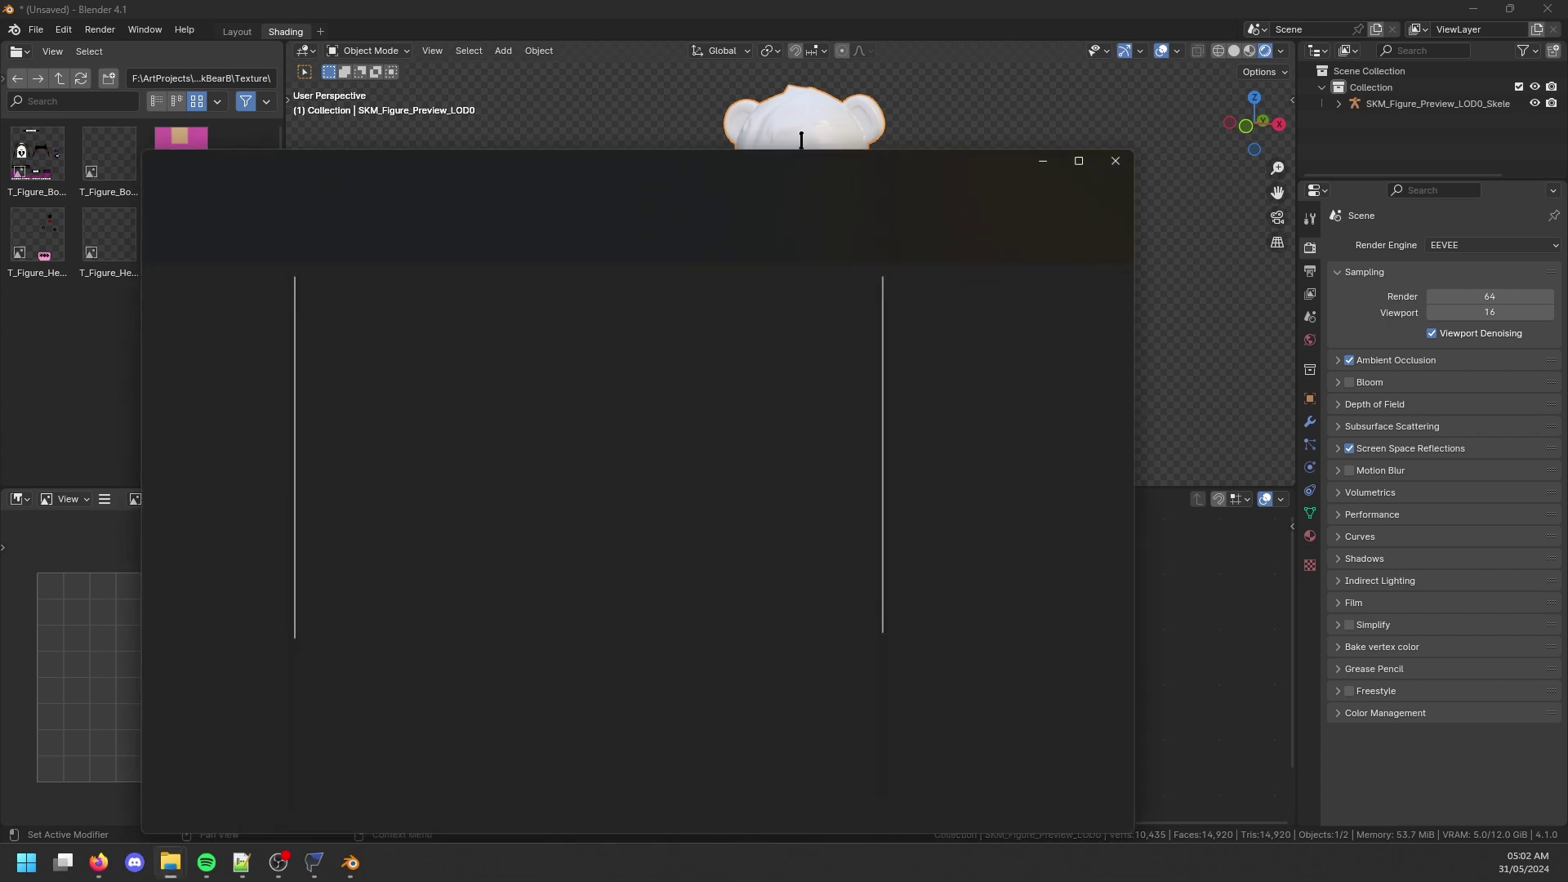
{"action": "left_click_drag", "start_coordinate": [908, 160], "coordinate": [1567, 160]}
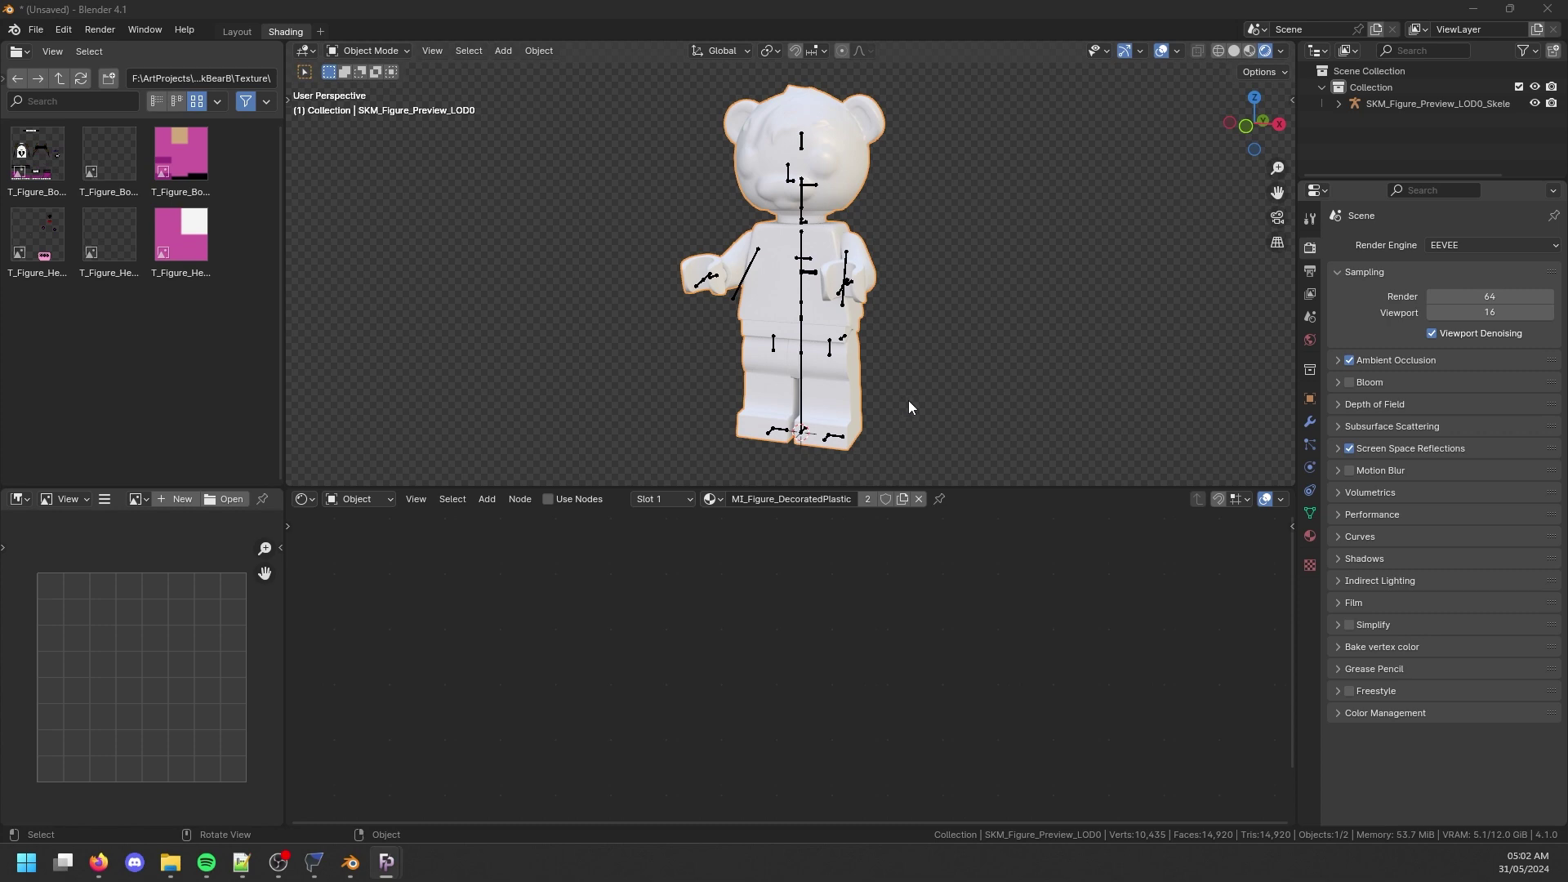
{"action": "left_click", "coordinate": [1307, 533]}
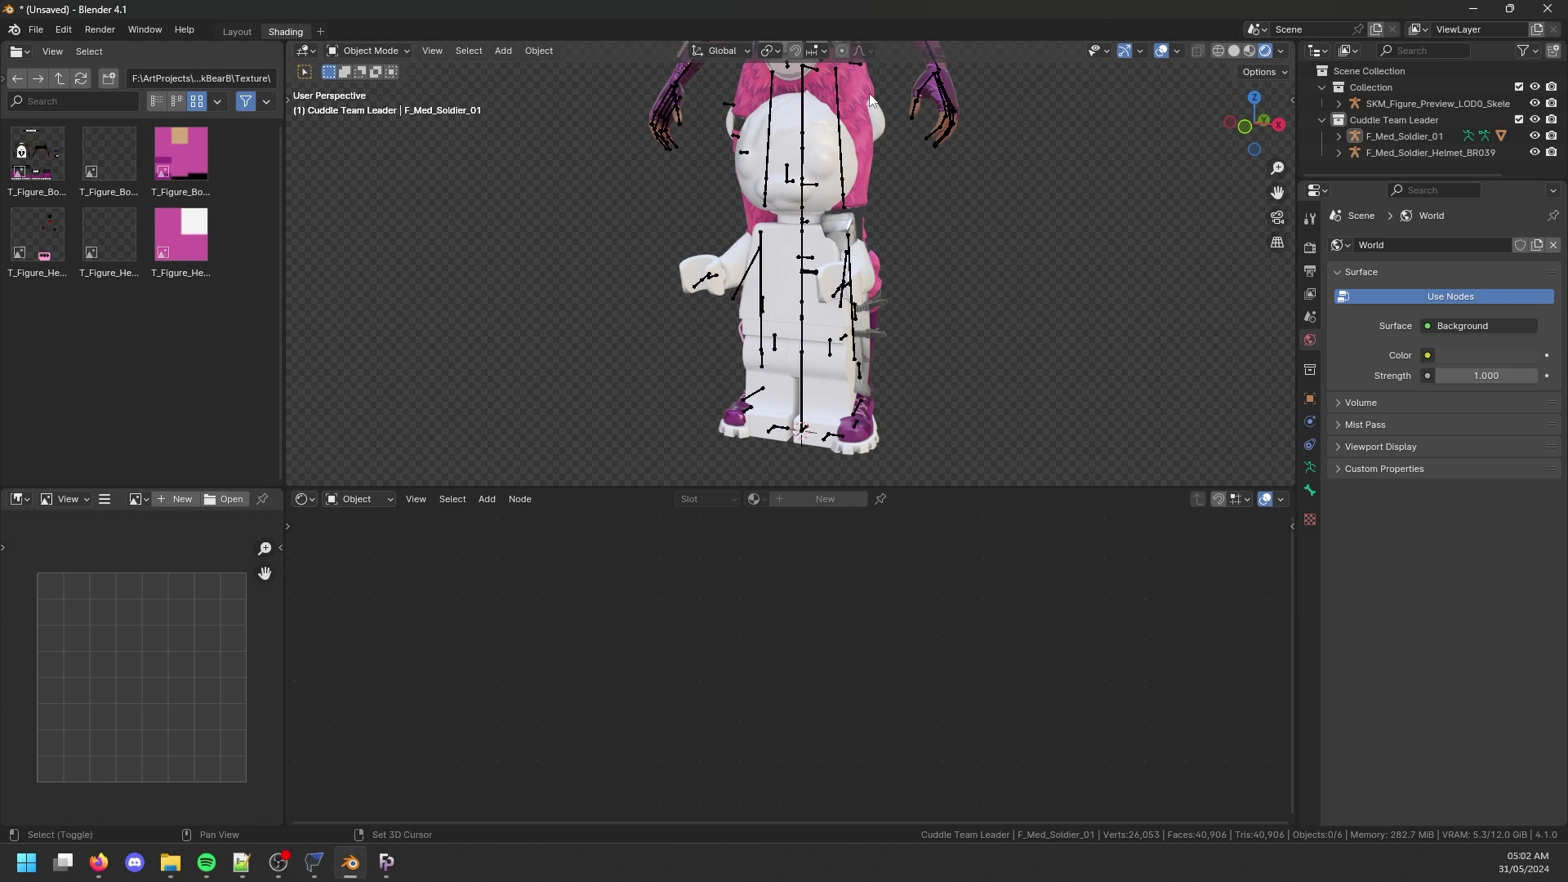
Delete the imported Cuddle Team Leader body and helmet meshes together with their F_Med_Soldier skeletons.
{"action": "left_click", "coordinate": [850, 208]}
{"action": "key", "text": "x"}
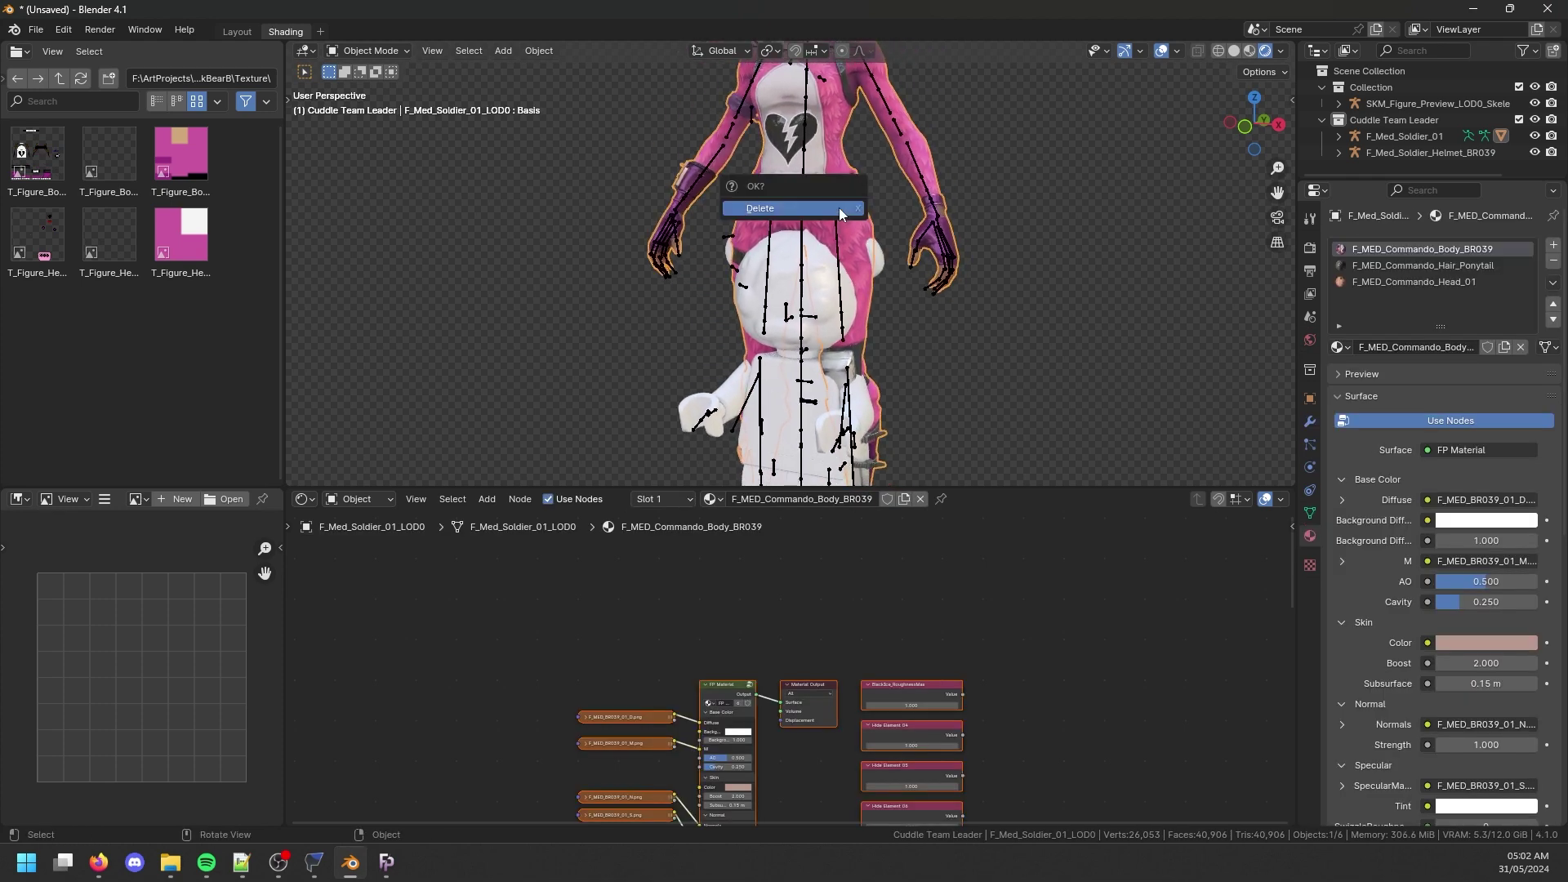
{"action": "left_click", "coordinate": [839, 207]}
{"action": "left_click", "coordinate": [836, 209]}
{"action": "key", "text": "x"}
{"action": "left_click", "coordinate": [834, 209]}
{"action": "middle_click_drag", "start_coordinate": [828, 333], "coordinate": [790, 203], "text": "shift"}
{"action": "left_click", "coordinate": [783, 224]}
{"action": "left_click", "coordinate": [782, 452]}
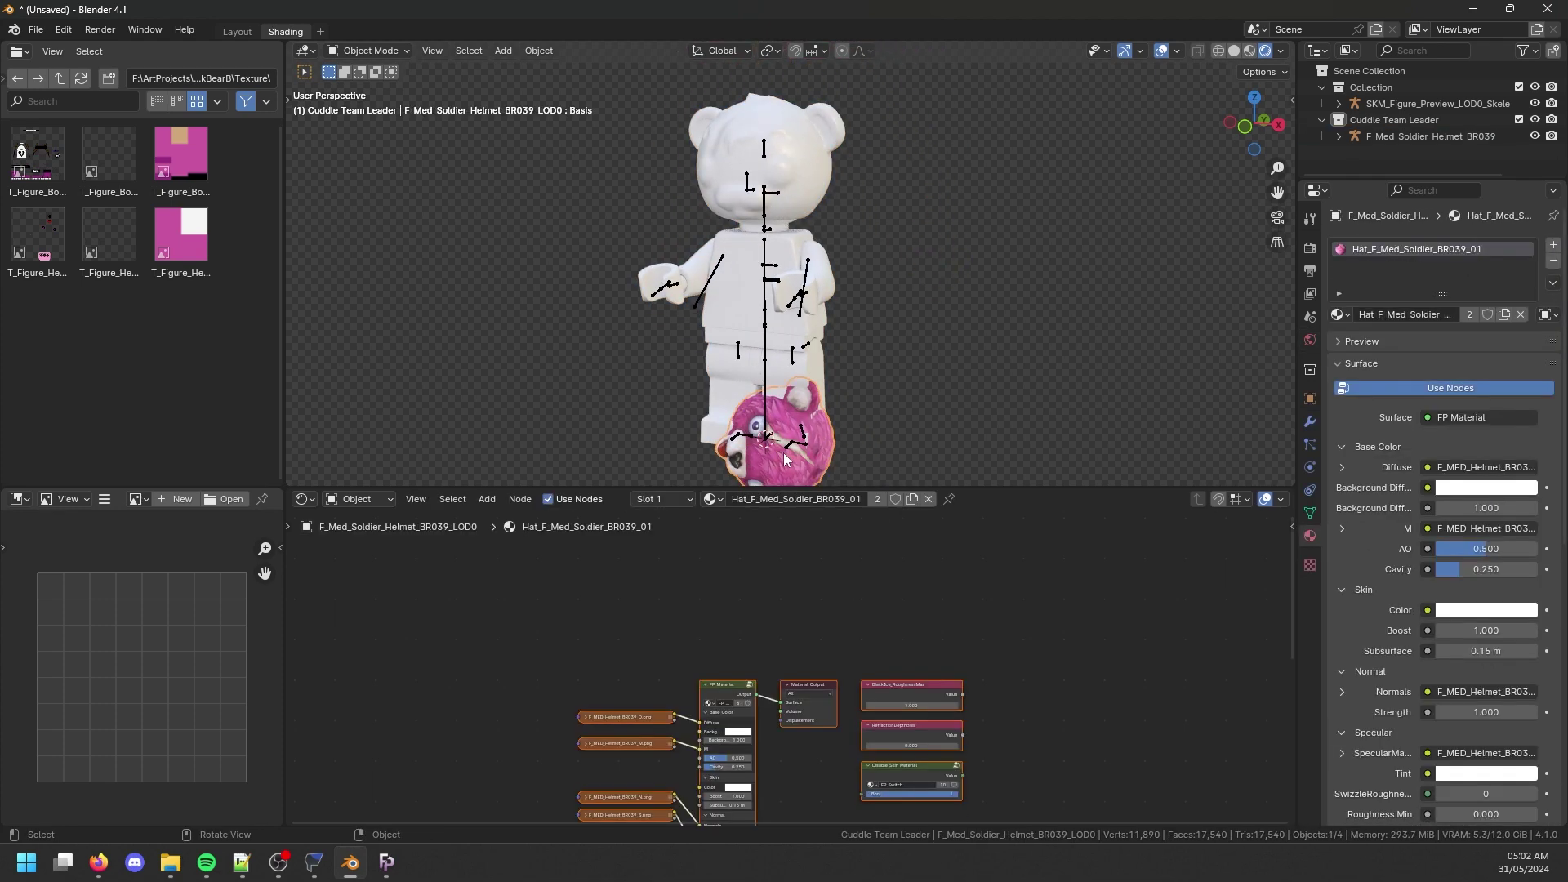
{"action": "key", "text": "x"}
{"action": "left_click", "coordinate": [782, 452]}
{"action": "key", "text": "x"}
Look at the Cuddle Team Leader entry in FortnitePorting's assets and return to Blender.
{"action": "key", "text": "alt+Tab"}
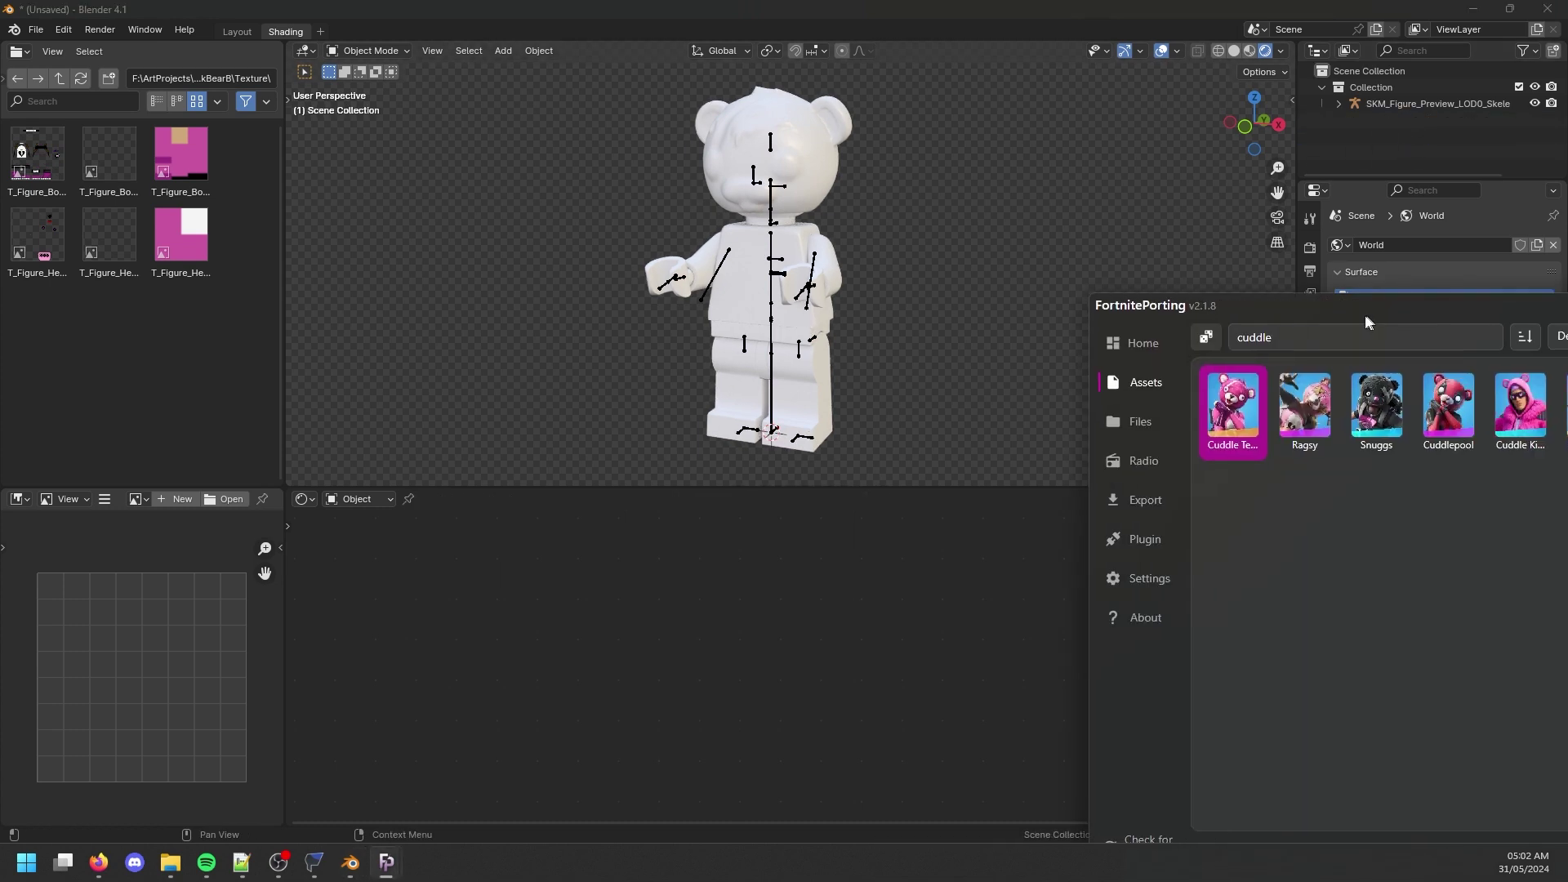
{"action": "left_click_drag", "start_coordinate": [1377, 322], "coordinate": [1045, 163]}
{"action": "key", "text": "alt+Tab"}
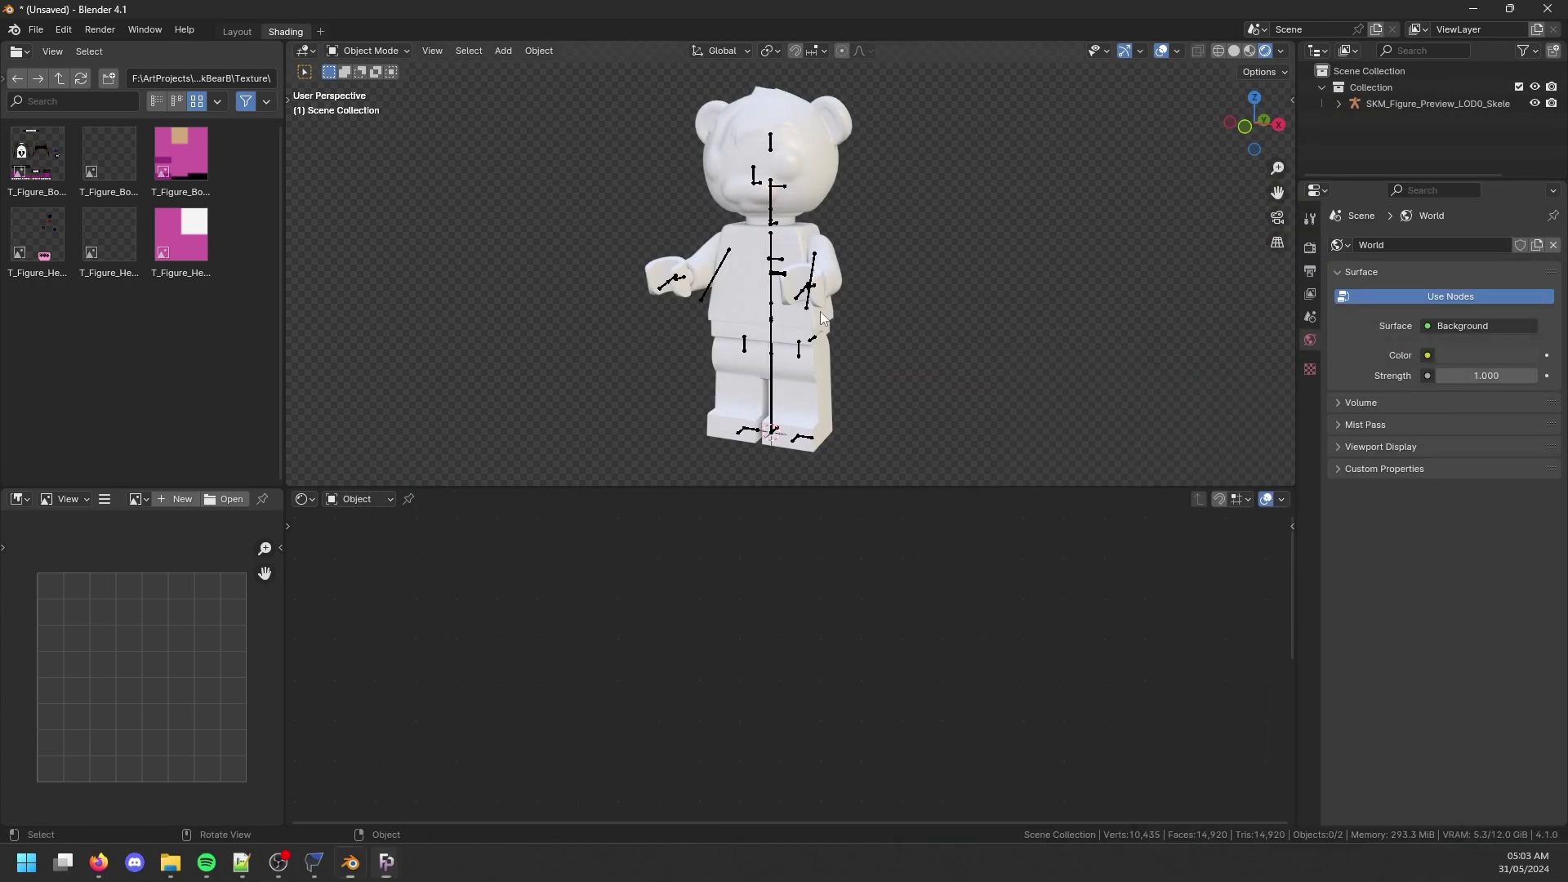
Enable nodes for the figure's MI_Figure_DecoratedPlastic material and set its surface shader to the FP Material group output.
{"action": "left_click", "coordinate": [819, 313]}
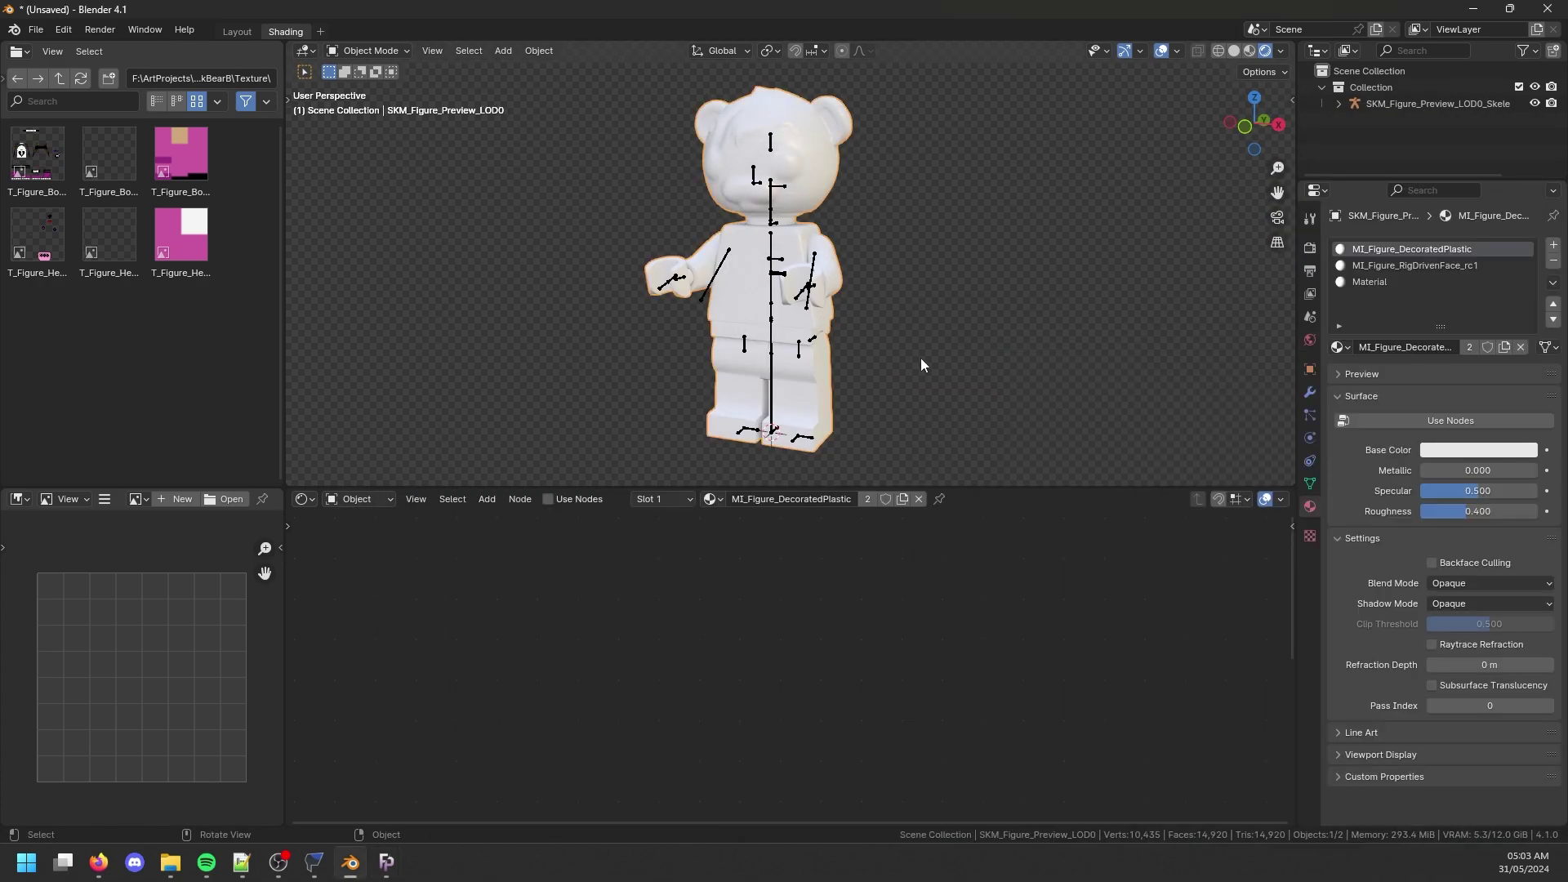
{"action": "left_click", "coordinate": [1441, 419]}
{"action": "left_click", "coordinate": [1478, 445]}
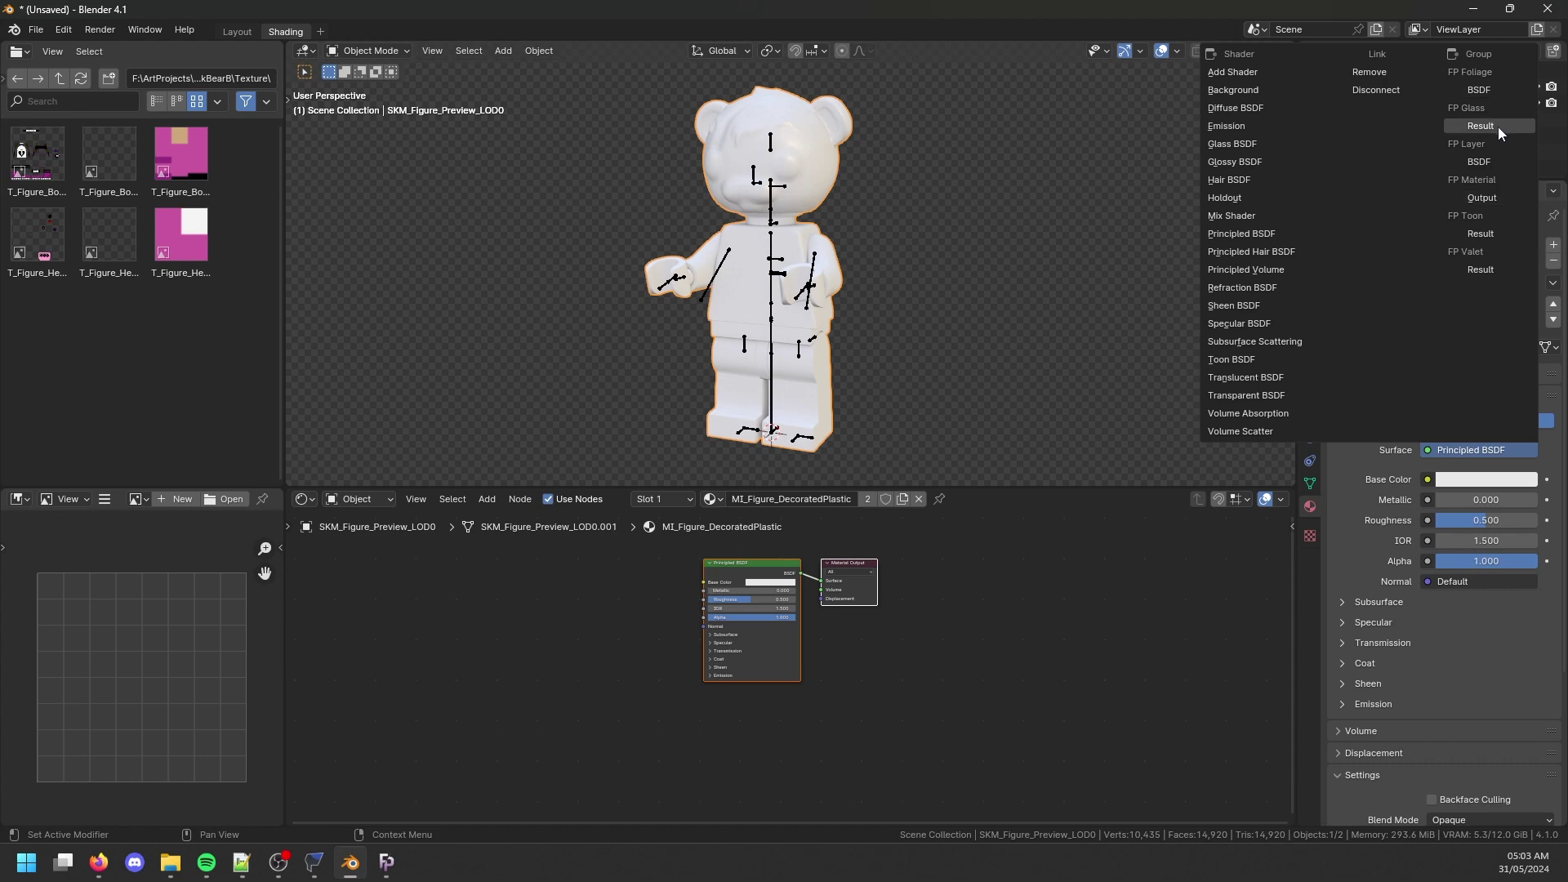
{"action": "left_click", "coordinate": [1493, 195]}
Add the T_Figure_Body_PinkBearB Elem_D, Deco_D and Deco_M textures as image nodes and arrange them beside the FP Material node.
{"action": "scroll", "coordinate": [810, 618], "scroll_direction": "up", "scroll_amount": 3}
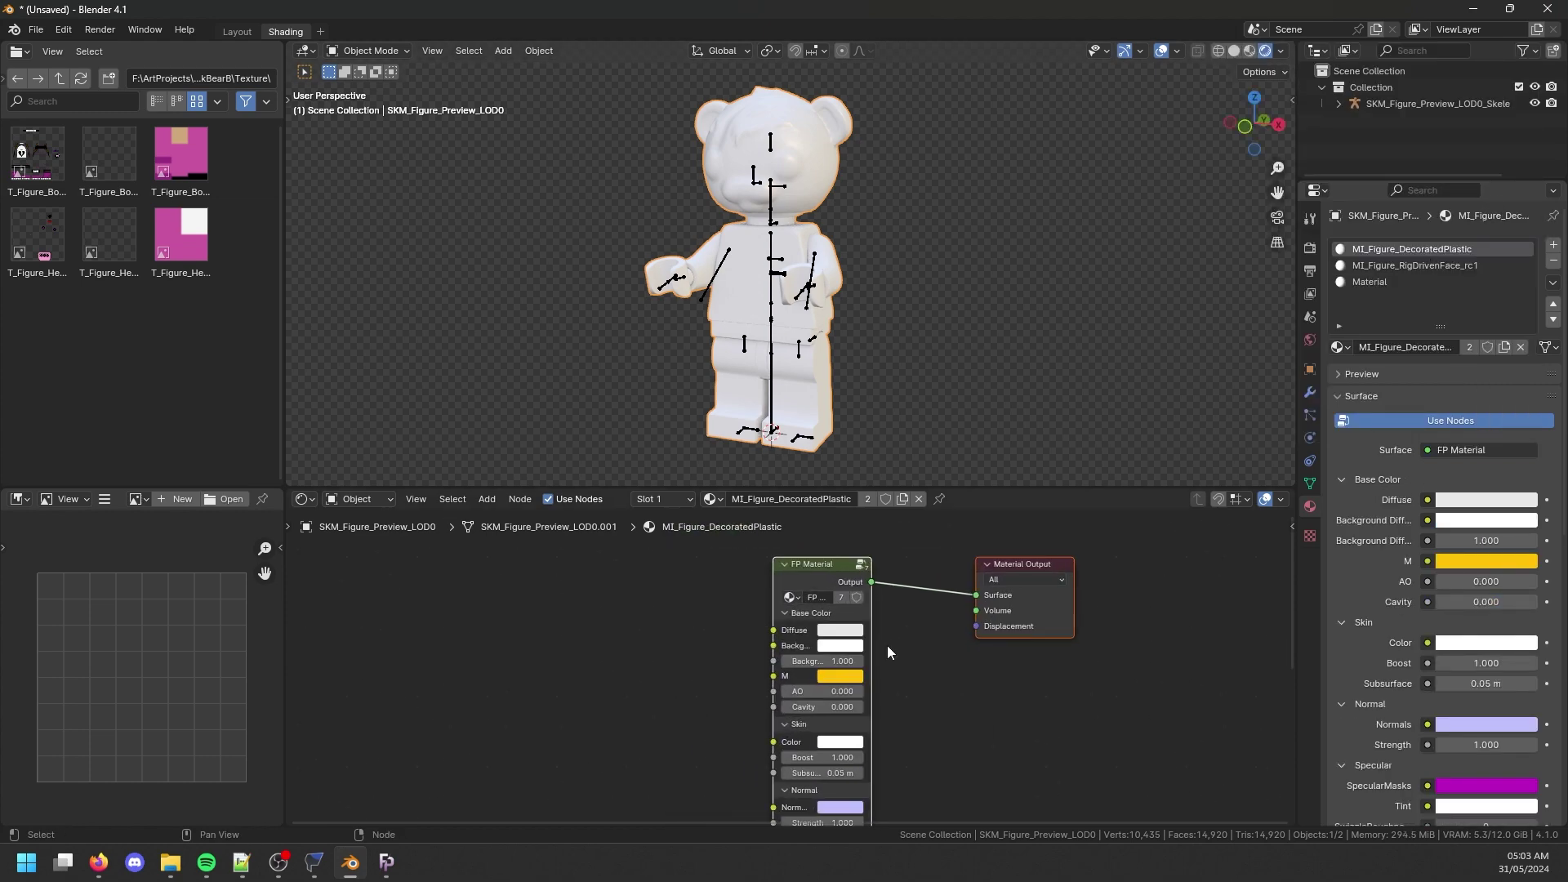
{"action": "middle_click_drag", "start_coordinate": [593, 623], "coordinate": [622, 625]}
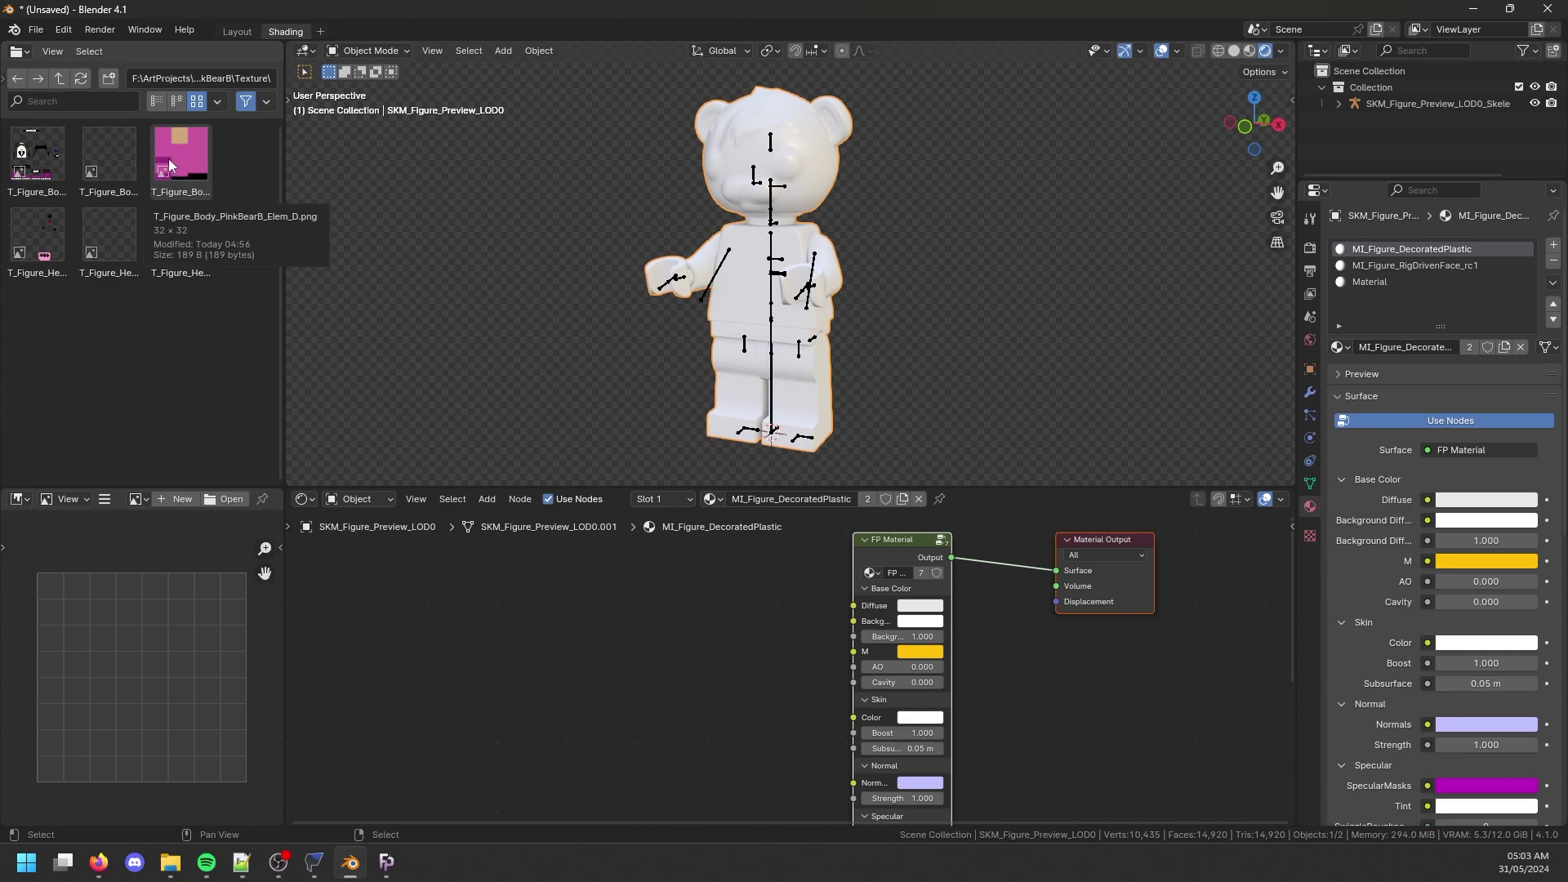
{"action": "left_click_drag", "start_coordinate": [168, 165], "coordinate": [359, 557]}
{"action": "middle_click_drag", "start_coordinate": [463, 579], "coordinate": [590, 581]}
{"action": "left_click_drag", "start_coordinate": [589, 575], "coordinate": [700, 667]}
{"action": "left_click_drag", "start_coordinate": [34, 162], "coordinate": [399, 536]}
{"action": "left_click_drag", "start_coordinate": [504, 578], "coordinate": [460, 586]}
{"action": "left_click_drag", "start_coordinate": [645, 659], "coordinate": [593, 612]}
{"action": "middle_click_drag", "start_coordinate": [594, 612], "coordinate": [676, 604]}
{"action": "left_click_drag", "start_coordinate": [109, 161], "coordinate": [331, 574]}
{"action": "middle_click_drag", "start_coordinate": [371, 566], "coordinate": [706, 563]}
{"action": "left_click_drag", "start_coordinate": [699, 600], "coordinate": [500, 558]}
Preview the T_Figure_Body_PinkBearB_Deco_M texture on the model and set its alpha mode to Channel Packed.
{"action": "left_click", "coordinate": [500, 559], "text": "ctrl+shift"}
{"action": "left_click", "coordinate": [614, 686]}
{"action": "left_click", "coordinate": [604, 735]}
{"action": "middle_click_drag", "start_coordinate": [737, 372], "coordinate": [867, 327], "text": "shift"}
{"action": "scroll", "coordinate": [732, 302], "scroll_direction": "up", "scroll_amount": 3}
{"action": "middle_click_drag", "start_coordinate": [525, 651], "coordinate": [715, 691]}
{"action": "key", "text": "shift+a"}
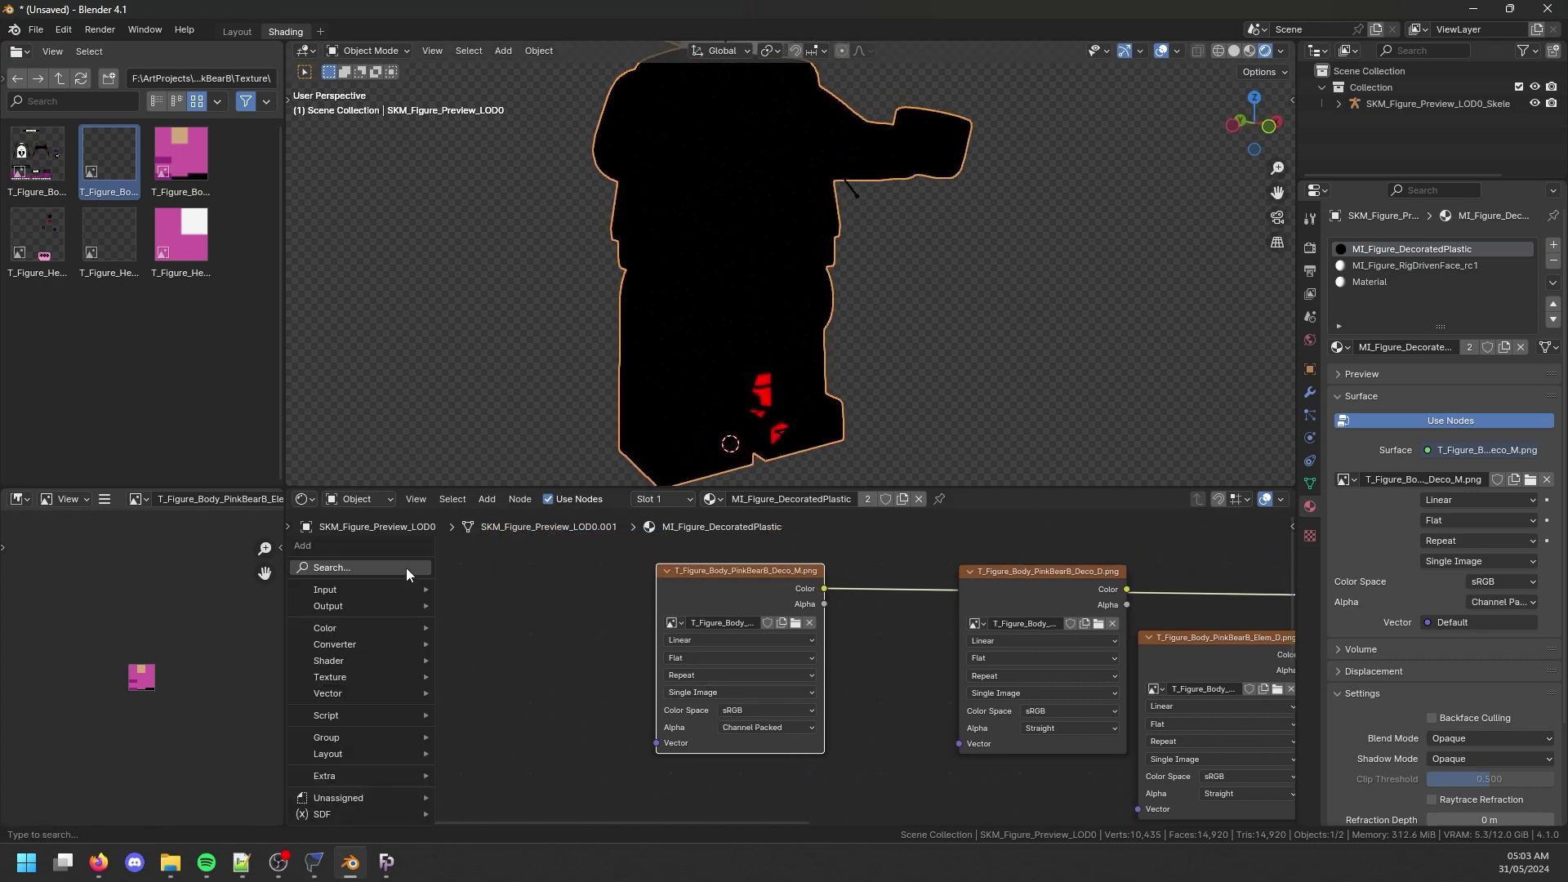
{"action": "type", "text": "attribute"}
{"action": "key", "text": "Return"}
{"action": "key", "text": "Escape"}
Add a UV Map node set to UV1, connect it to the Deco_M texture's vector input, and check the model.
{"action": "key", "text": "shift+a"}
{"action": "type", "text": "uv map"}
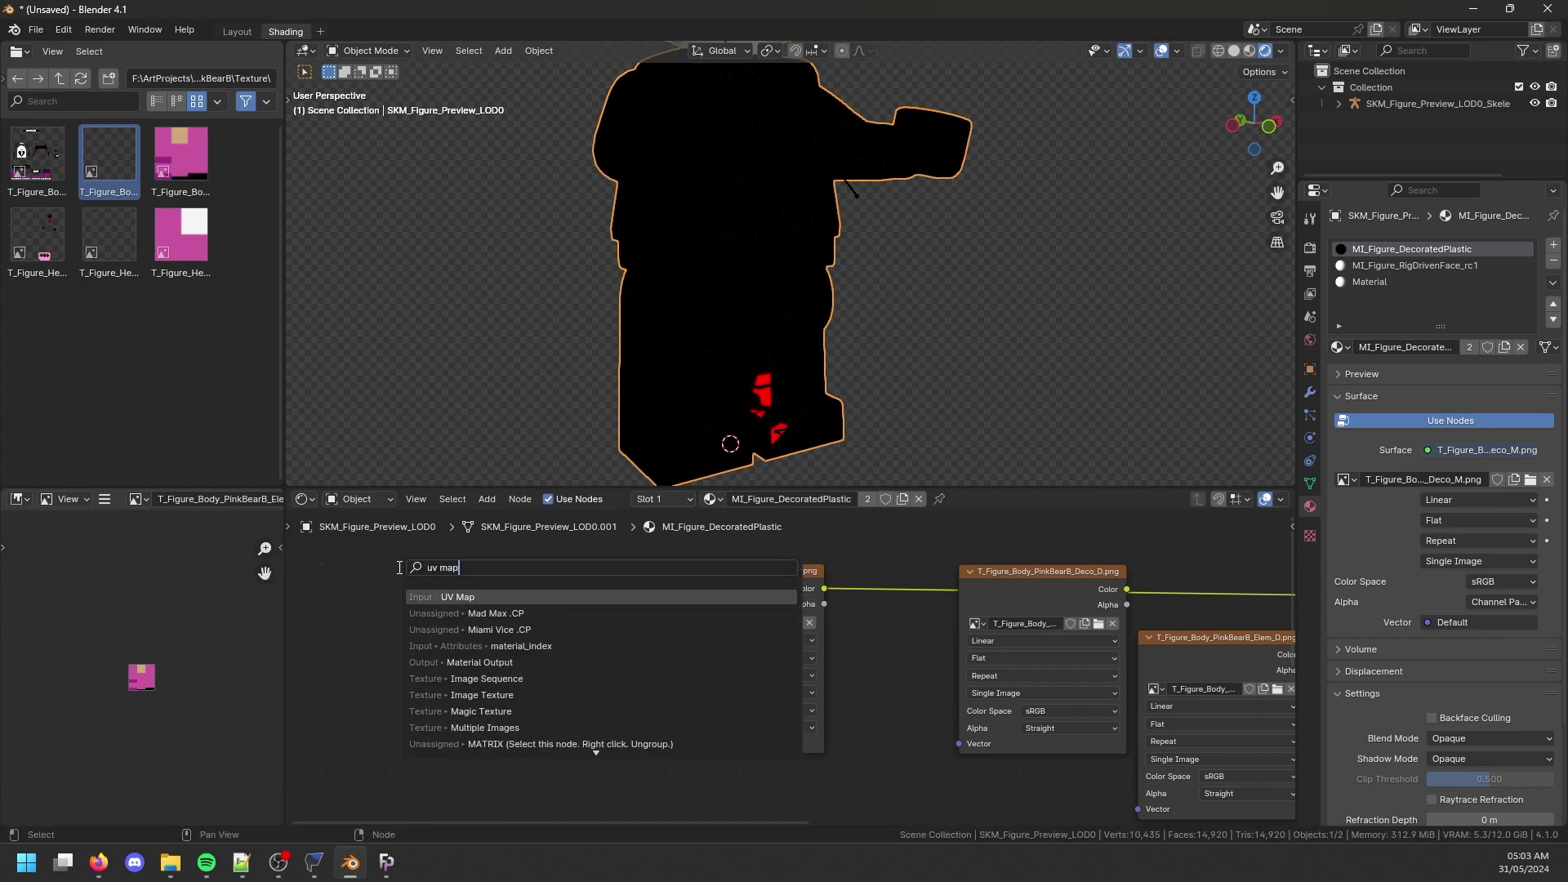
{"action": "key", "text": "Return"}
{"action": "left_click", "coordinate": [458, 600]}
{"action": "left_click_drag", "start_coordinate": [656, 742], "coordinate": [488, 626]}
{"action": "left_click", "coordinate": [487, 626]}
{"action": "left_click", "coordinate": [457, 651]}
{"action": "middle_click_drag", "start_coordinate": [1023, 292], "coordinate": [848, 392]}
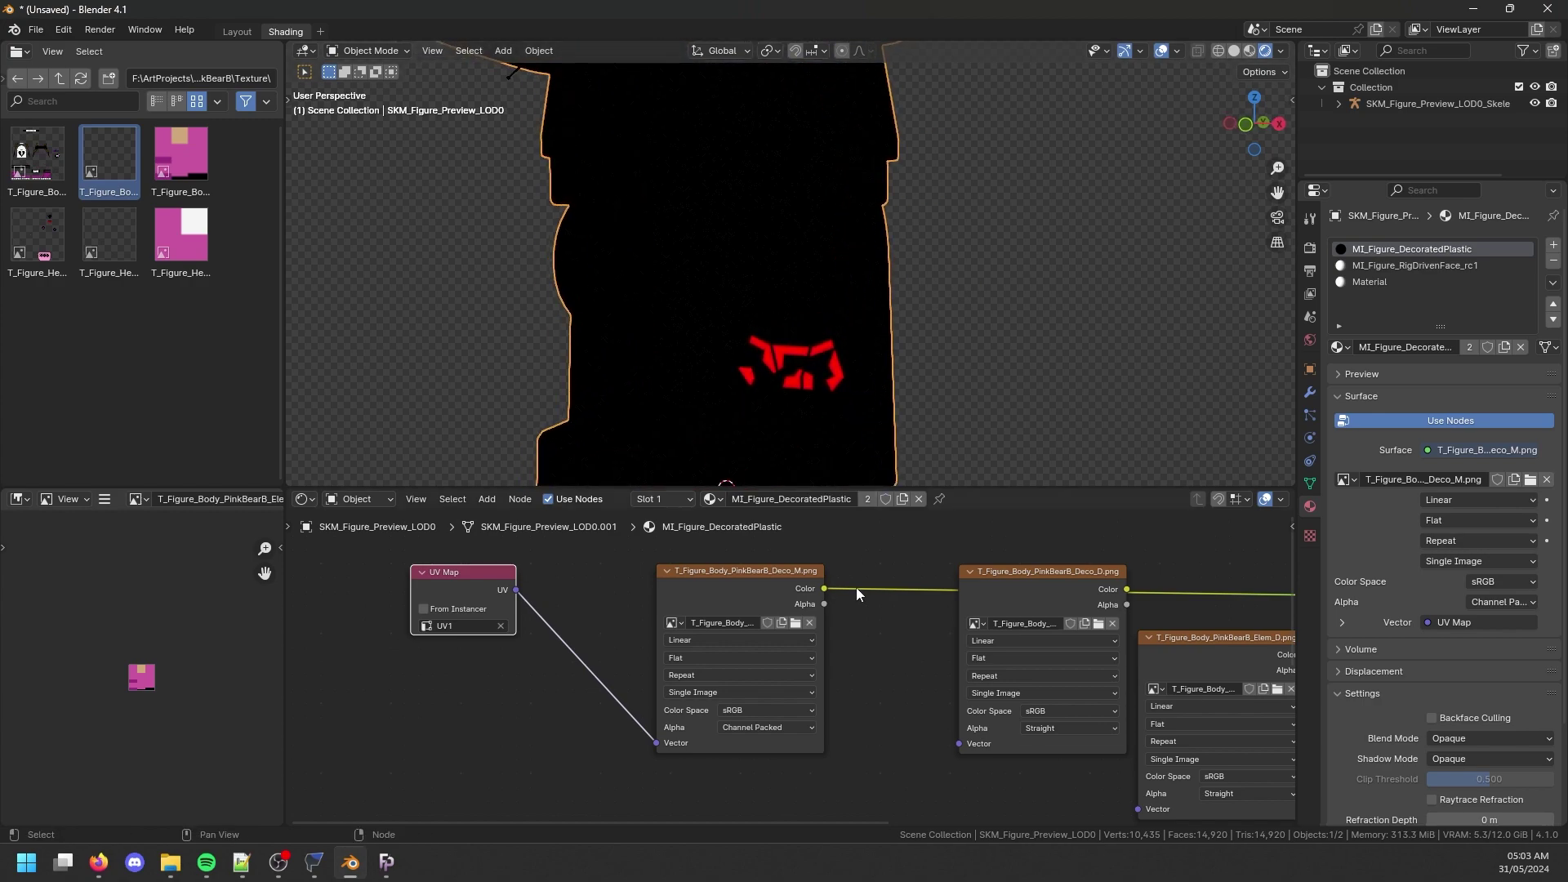
Move the UV Map and Deco_M nodes together below the Deco_D and Elem_D texture nodes.
{"action": "middle_click_drag", "start_coordinate": [853, 615], "coordinate": [751, 566]}
{"action": "scroll", "coordinate": [752, 566], "scroll_direction": "down", "scroll_amount": 1}
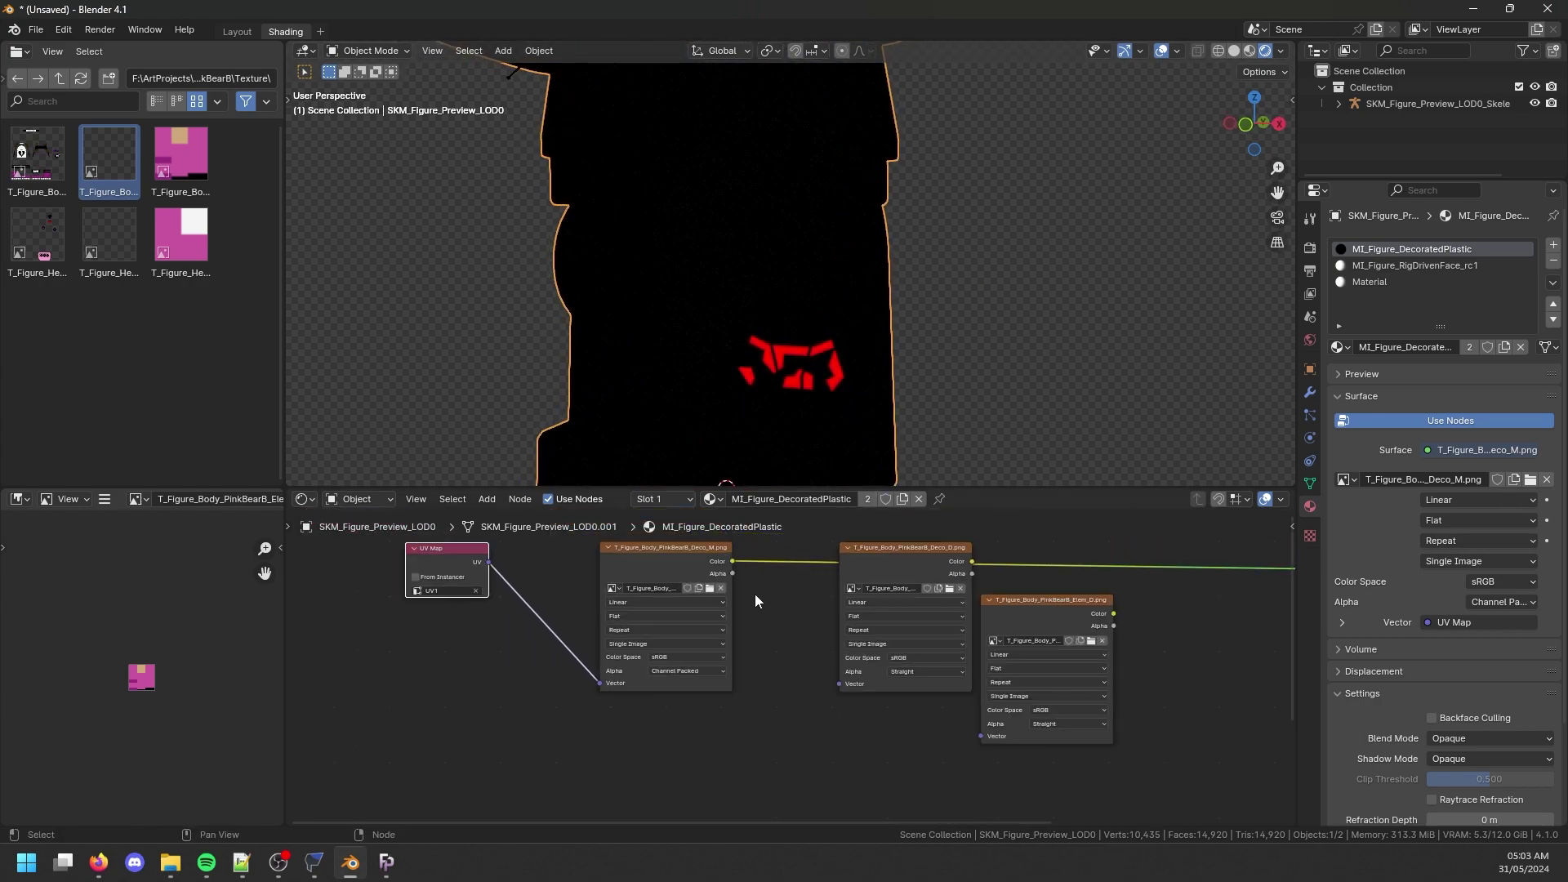
{"action": "left_click_drag", "start_coordinate": [407, 519], "coordinate": [666, 677]}
{"action": "middle_click_drag", "start_coordinate": [747, 651], "coordinate": [557, 516]}
{"action": "key", "text": "g"}
{"action": "left_click", "coordinate": [927, 724]}
{"action": "left_click", "coordinate": [580, 616]}
{"action": "left_click_drag", "start_coordinate": [663, 621], "coordinate": [763, 621]}
{"action": "middle_click_drag", "start_coordinate": [655, 572], "coordinate": [672, 724]}
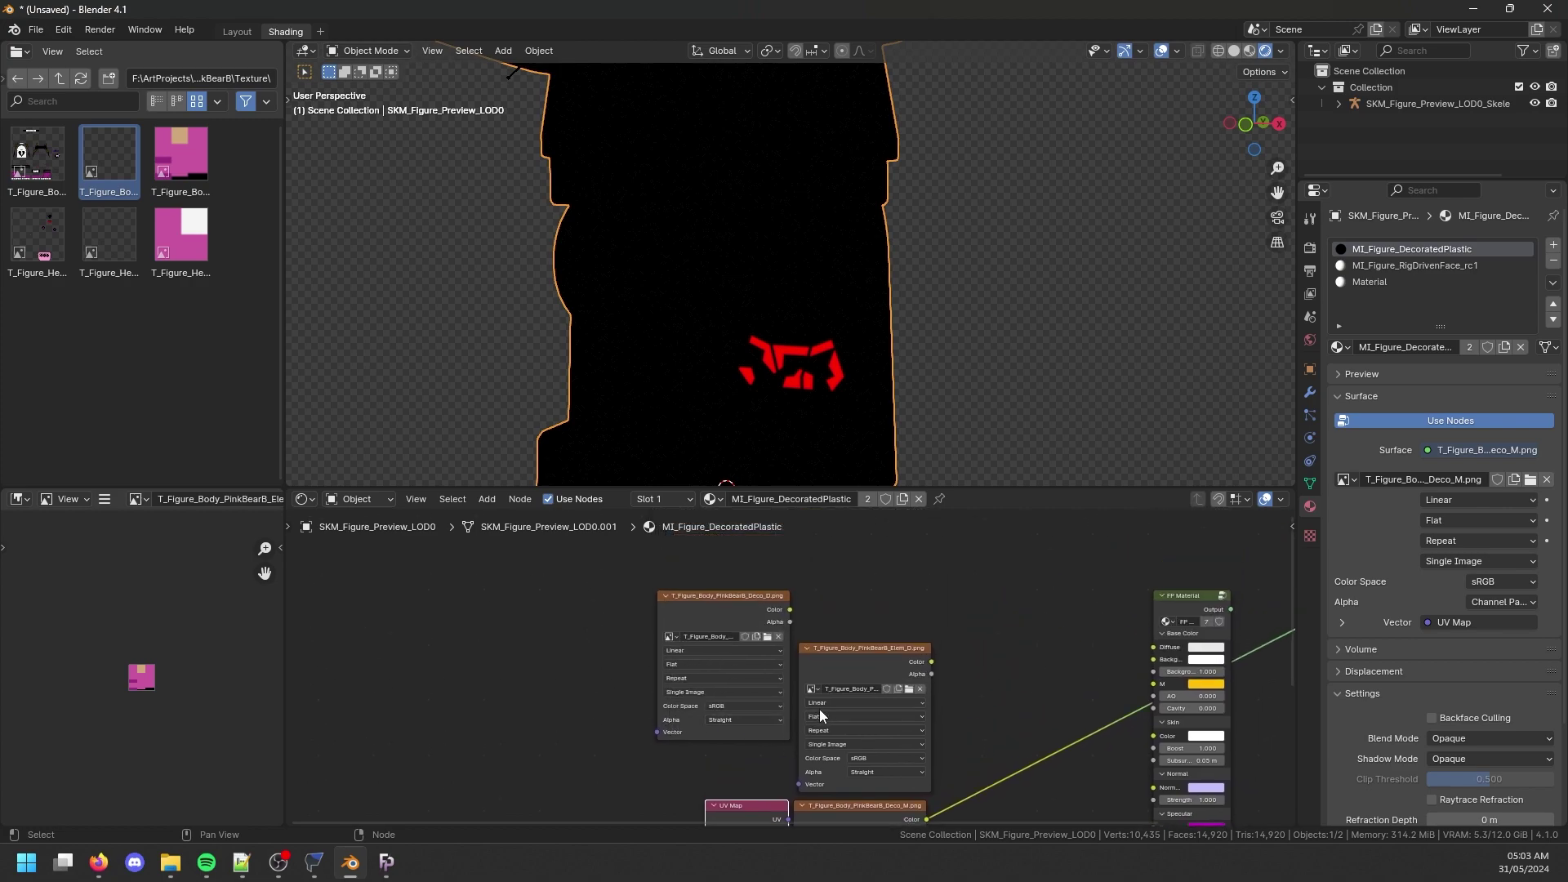
Move the Elem_D texture node out toward the FP Material node, clear of the Deco_D and Deco_M nodes.
{"action": "middle_click_drag", "start_coordinate": [911, 580], "coordinate": [930, 516]}
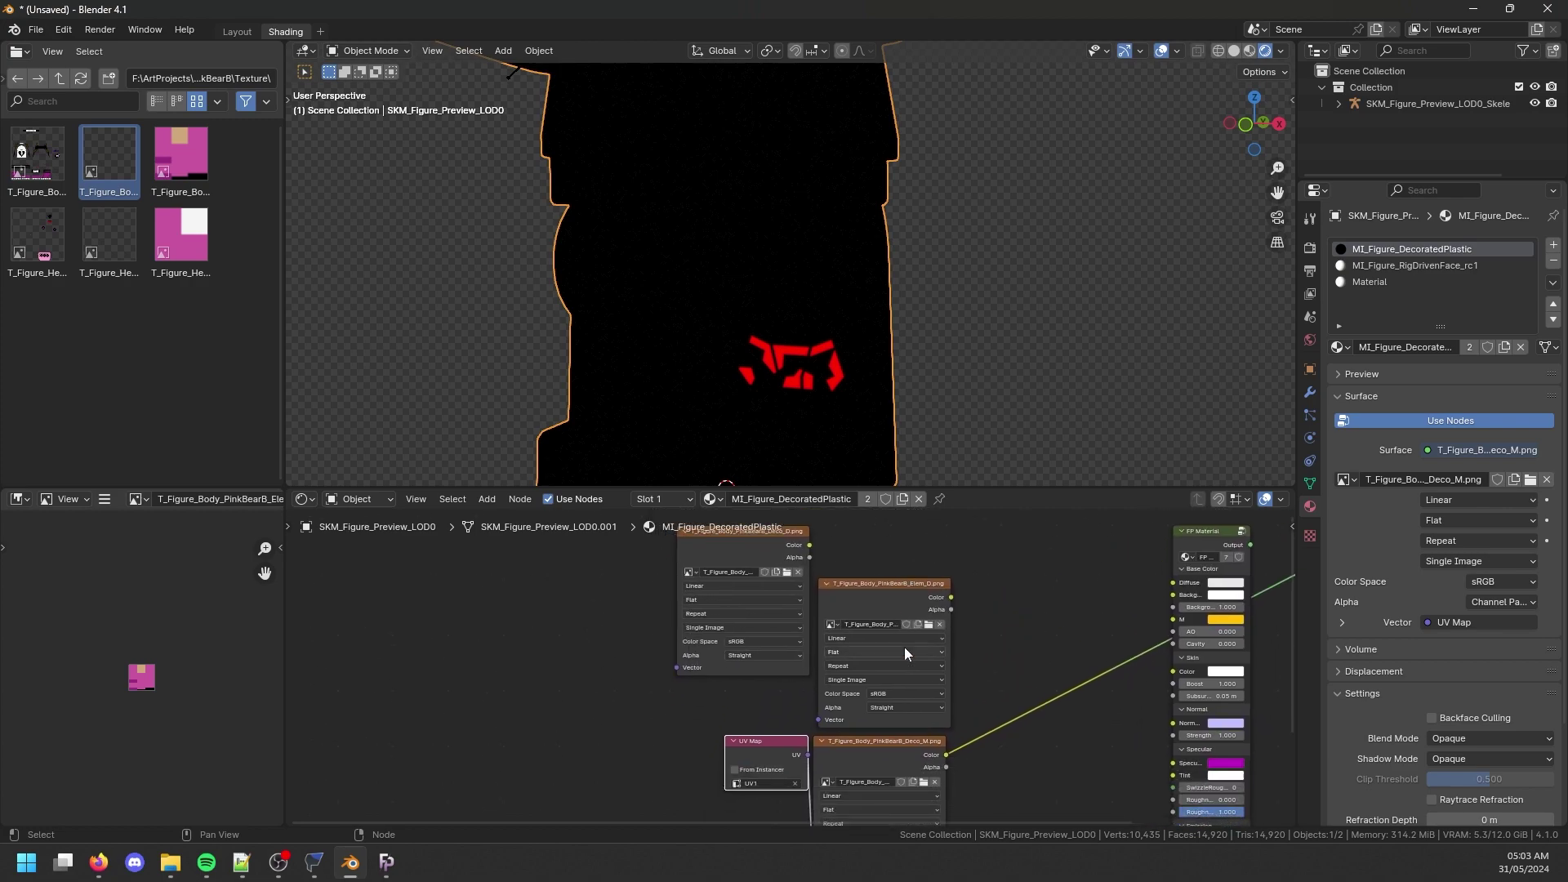
{"action": "left_click_drag", "start_coordinate": [875, 606], "coordinate": [933, 583]}
{"action": "left_click", "coordinate": [163, 154]}
{"action": "left_click_drag", "start_coordinate": [163, 154], "coordinate": [523, 624]}
{"action": "key", "text": "ctrl+z"}
{"action": "left_click", "coordinate": [39, 152]}
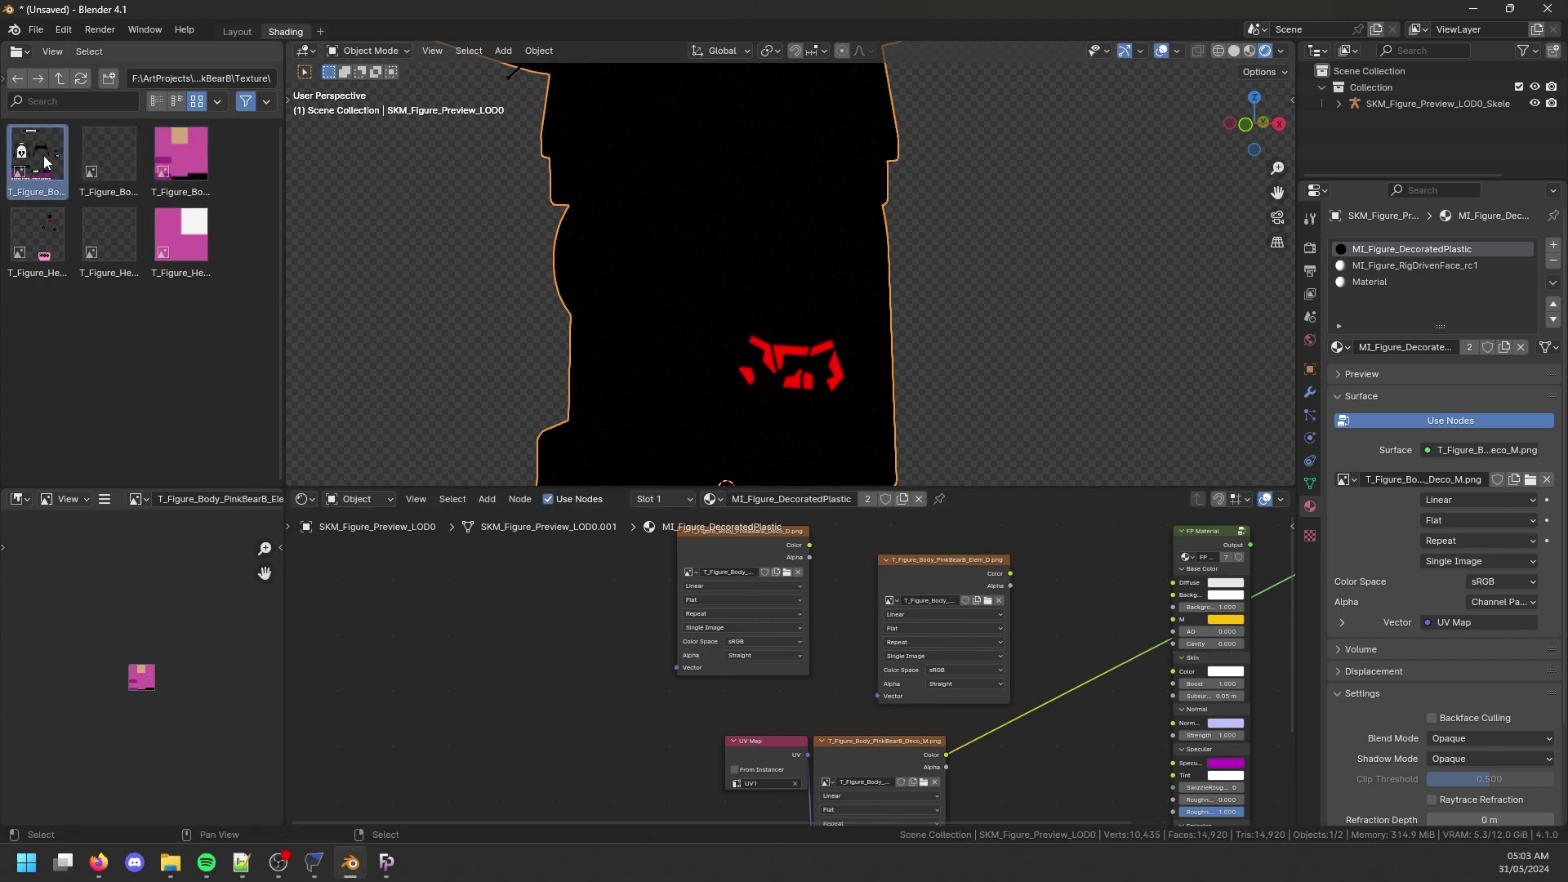
{"action": "left_click", "coordinate": [38, 242]}
{"action": "middle_click_drag", "start_coordinate": [856, 644], "coordinate": [791, 614]}
Duplicate the UV Map node beside the Deco_D texture, connect it to that texture's vector input, and preview Deco_D on the model.
{"action": "mouse_move", "coordinate": [703, 717]}
{"action": "left_mouse_down"}
{"action": "mouse_move", "coordinate": [593, 680]}
{"action": "mouse_move", "coordinate": [701, 717]}
{"action": "left_mouse_up"}
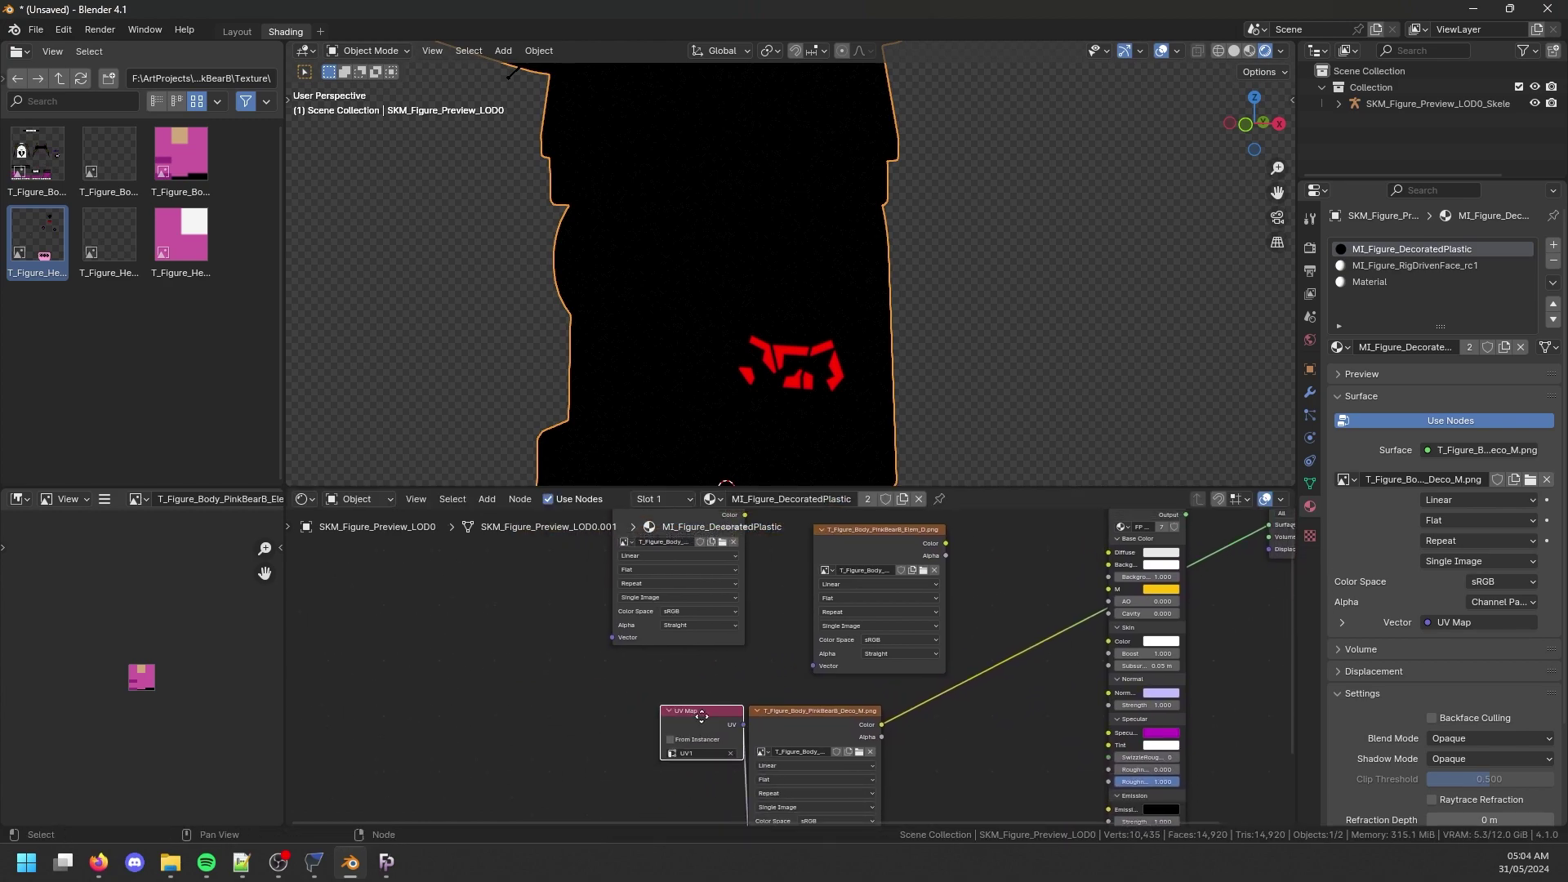
{"action": "middle_click_drag", "start_coordinate": [701, 717], "coordinate": [703, 742]}
{"action": "key", "text": "shift+d"}
{"action": "left_click", "coordinate": [565, 550]}
{"action": "right_click_drag", "start_coordinate": [565, 551], "coordinate": [654, 571], "text": "alt"}
{"action": "left_click_drag", "start_coordinate": [559, 548], "coordinate": [570, 548]}
{"action": "left_click", "coordinate": [655, 557], "text": "ctrl+shift"}
Try UV0 in the Deco_D texture's UV Map node and look over the figure.
{"action": "scroll", "coordinate": [788, 397], "scroll_direction": "down", "scroll_amount": 2}
{"action": "middle_click_drag", "start_coordinate": [726, 254], "coordinate": [806, 383], "text": "shift"}
{"action": "left_click", "coordinate": [569, 583]}
{"action": "left_click", "coordinate": [575, 603]}
Hide the SKM_Figure_Preview_LOD0_Skele armature so only the figure mesh shows.
{"action": "scroll", "coordinate": [785, 336], "scroll_direction": "down", "scroll_amount": 3}
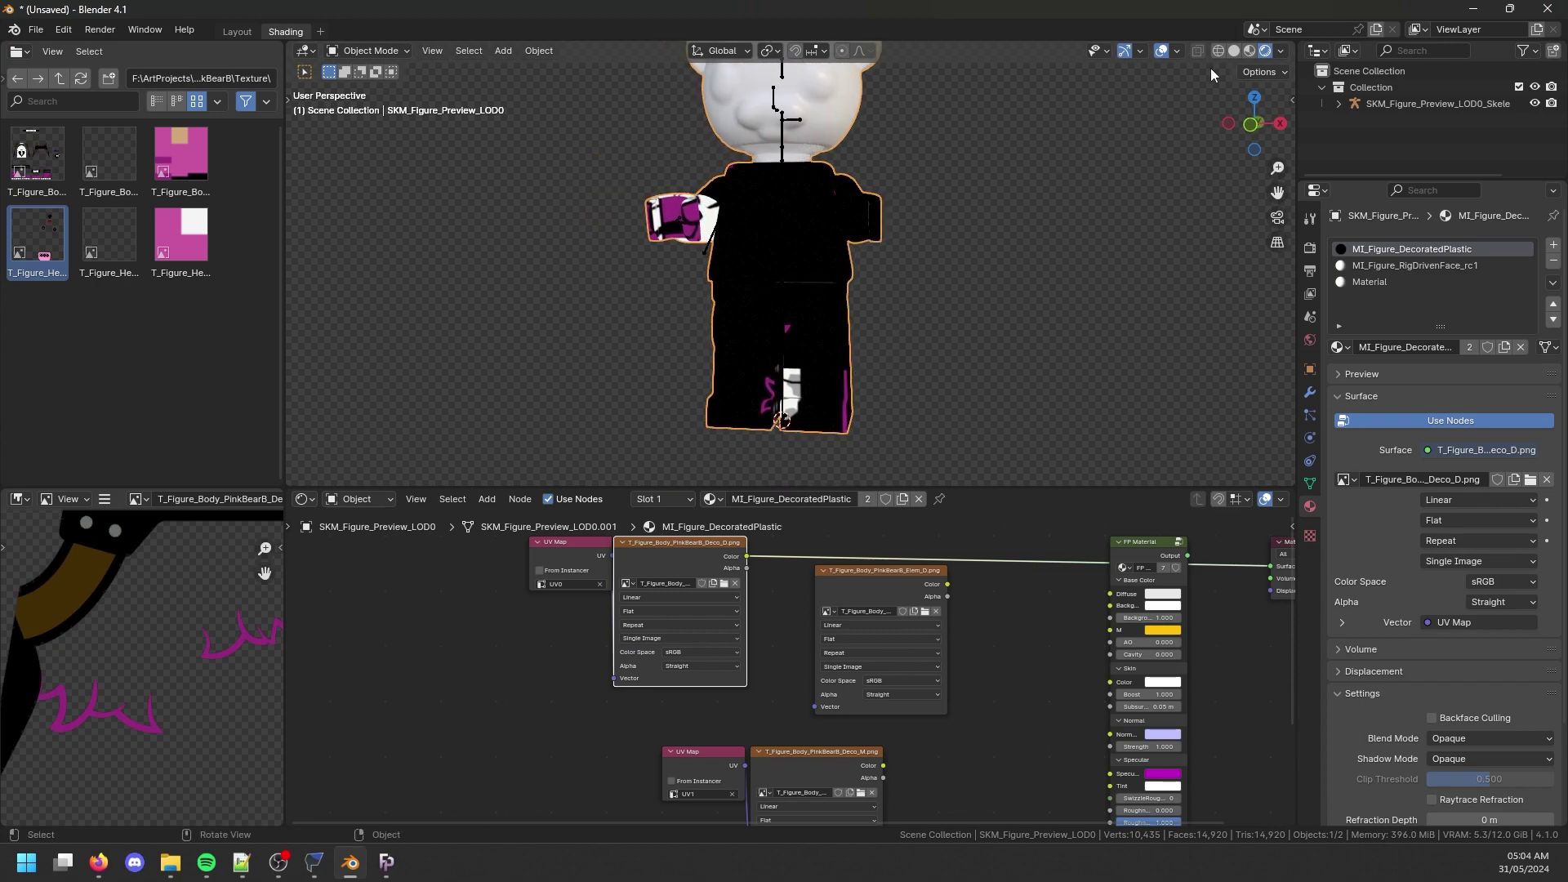
{"action": "left_click", "coordinate": [1534, 103]}
{"action": "middle_click_drag", "start_coordinate": [804, 292], "coordinate": [816, 292]}
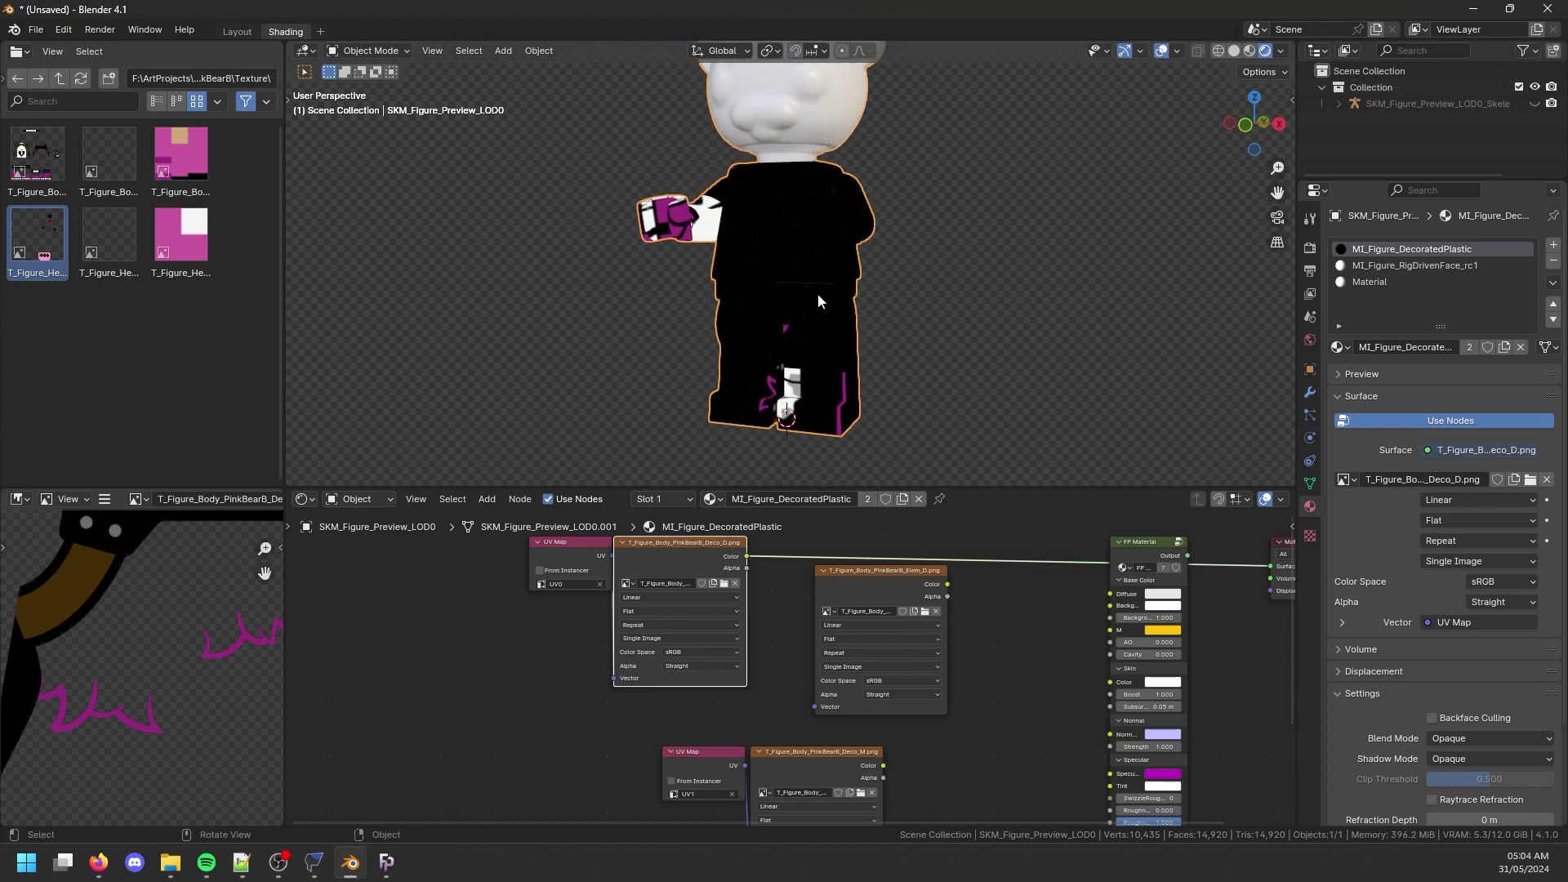
Set the Deco_D texture's UV Map node to UV1 and check the decoration around the model.
{"action": "left_click_drag", "start_coordinate": [557, 547], "coordinate": [546, 547]}
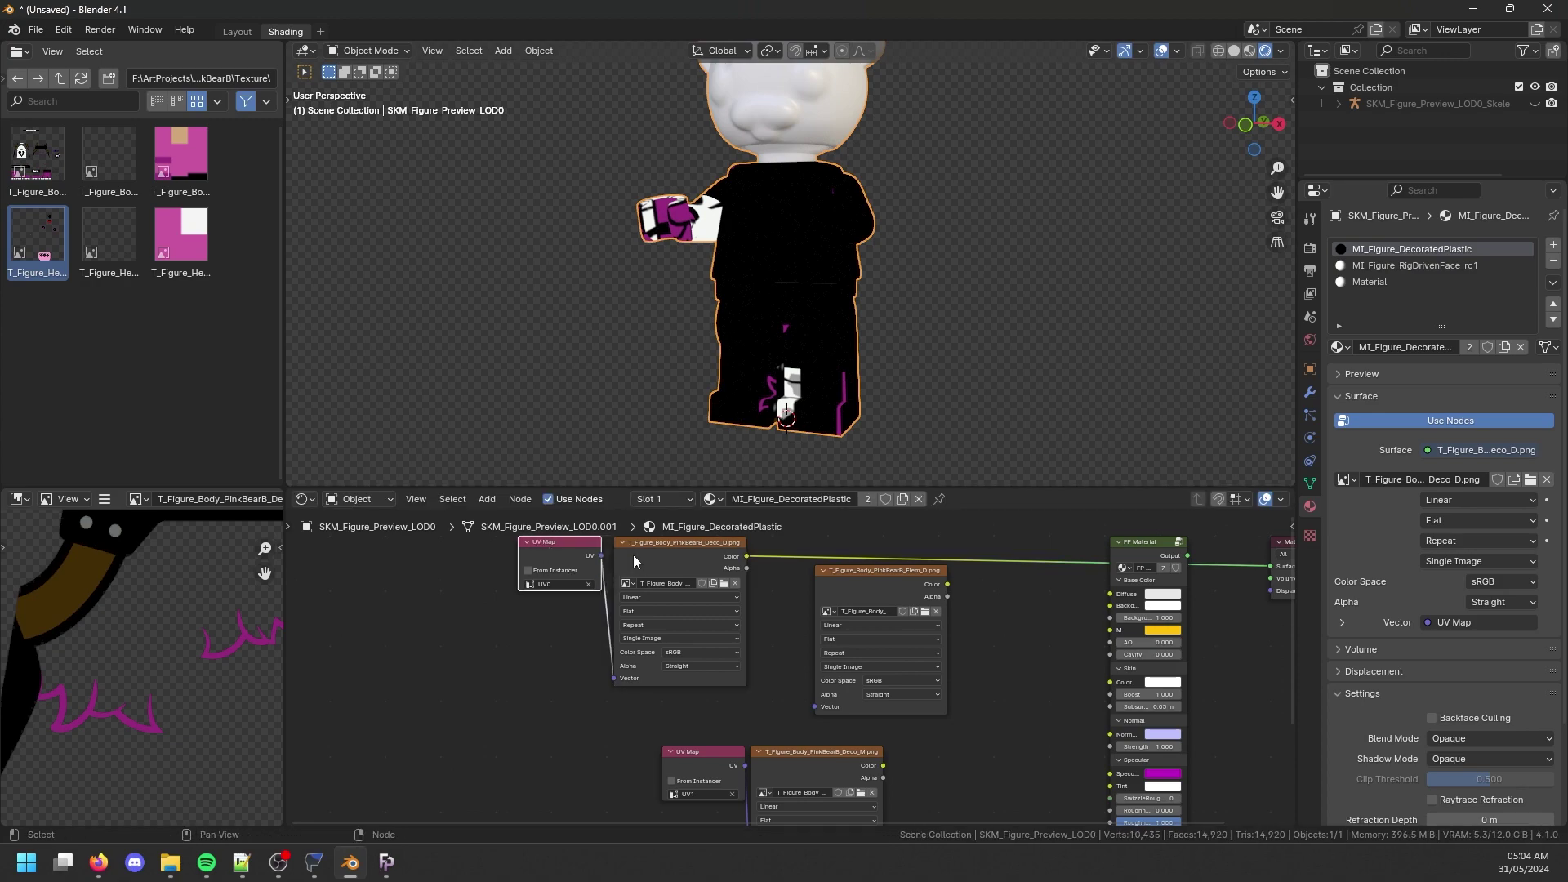
{"action": "left_click", "coordinate": [584, 581]}
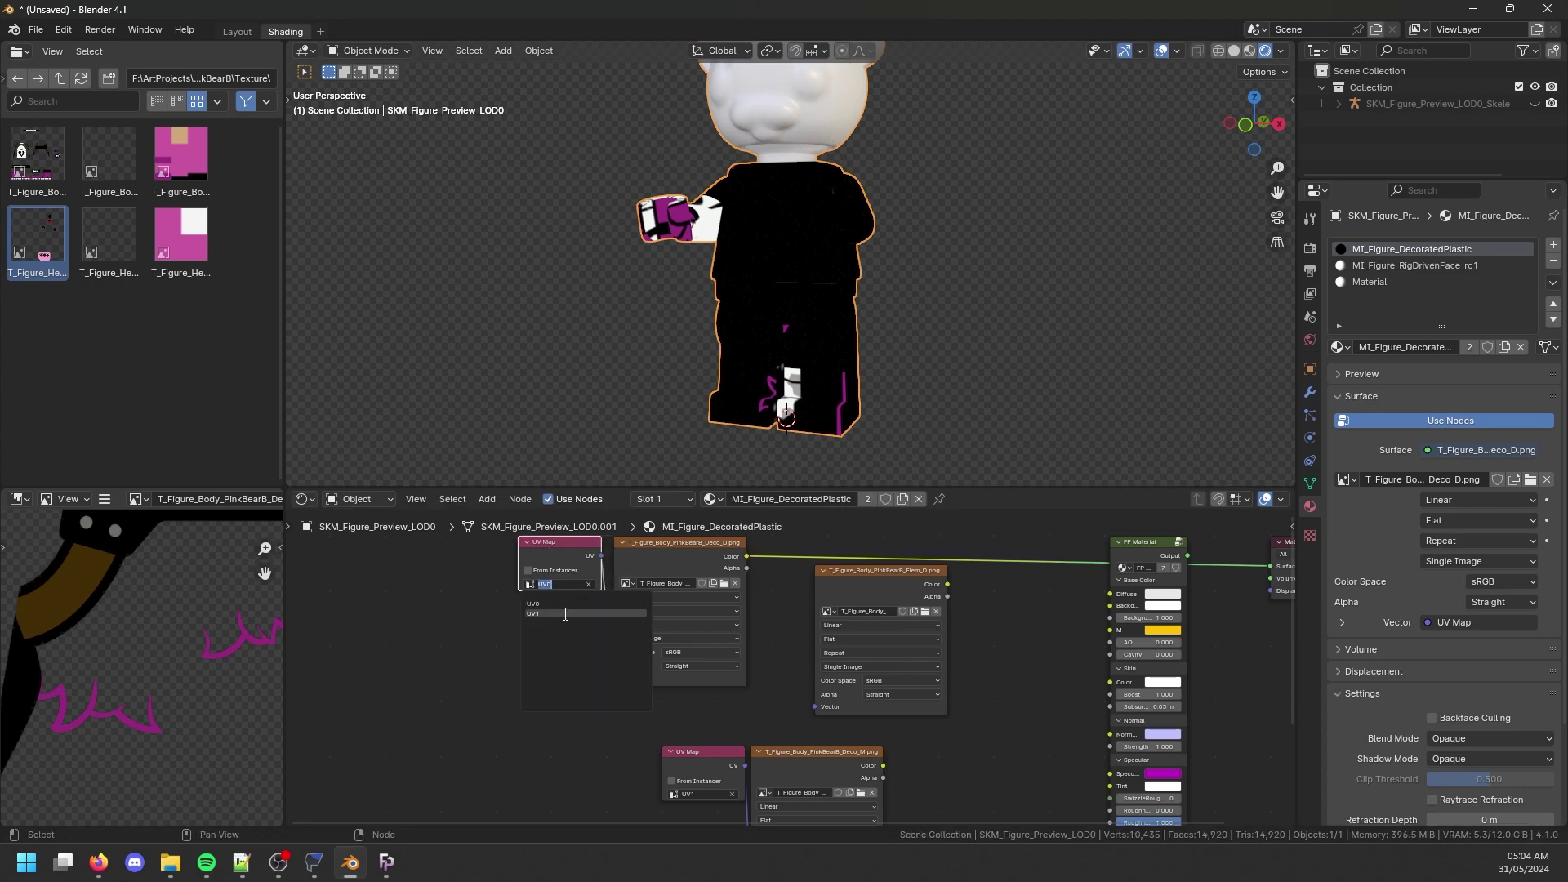
{"action": "middle_click_drag", "start_coordinate": [783, 423], "coordinate": [1062, 351]}
{"action": "scroll", "coordinate": [797, 375], "scroll_direction": "up", "scroll_amount": 3}
{"action": "middle_click_drag", "start_coordinate": [797, 375], "coordinate": [710, 384]}
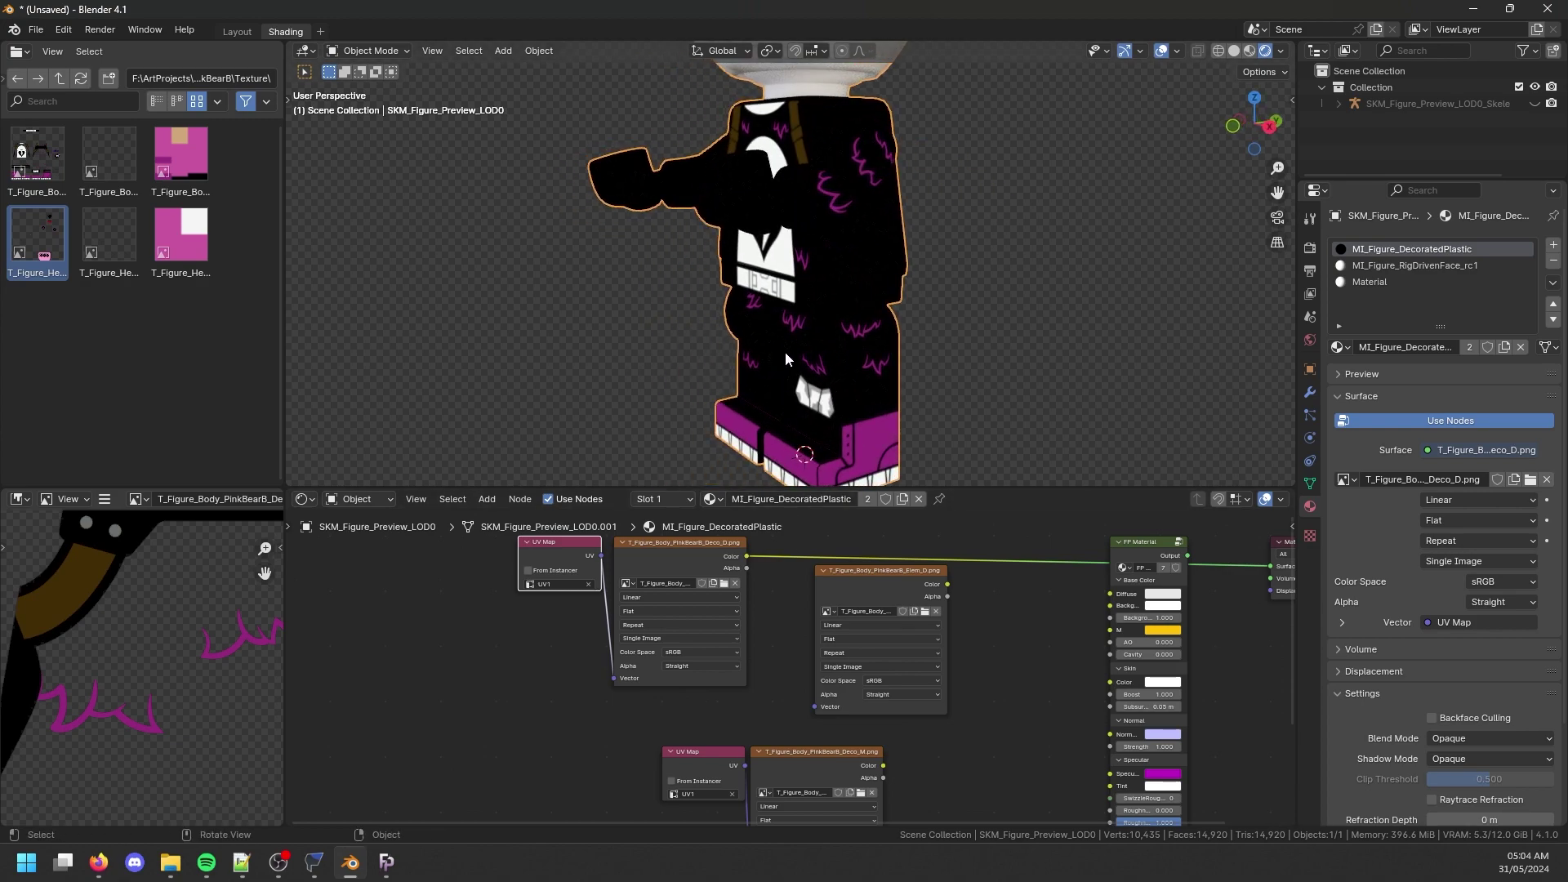
{"action": "middle_click_drag", "start_coordinate": [846, 359], "coordinate": [904, 364]}
{"action": "scroll", "coordinate": [712, 605], "scroll_direction": "down", "scroll_amount": 2}
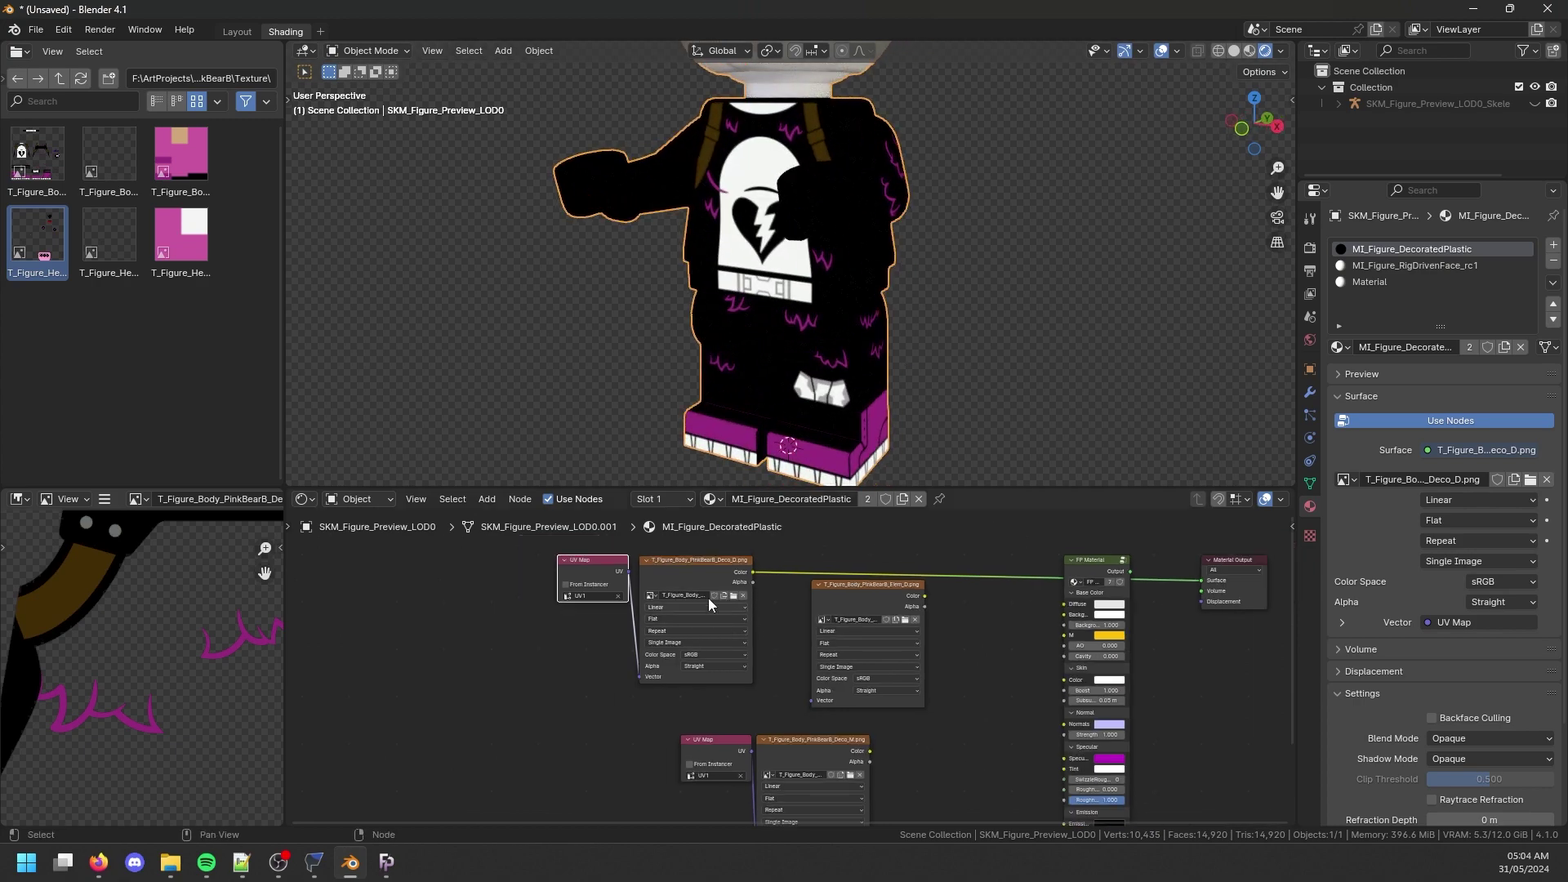
Move the Deco_D texture and its UV Map node aside together, preview Elem_D on the model, and reposition the Elem_D node.
{"action": "left_click_drag", "start_coordinate": [549, 605], "coordinate": [719, 737]}
{"action": "key", "text": "g"}
{"action": "left_click", "coordinate": [497, 621]}
{"action": "left_click_drag", "start_coordinate": [884, 672], "coordinate": [666, 658]}
{"action": "left_click", "coordinate": [668, 660], "text": "ctrl+shift"}
{"action": "middle_click_drag", "start_coordinate": [691, 655], "coordinate": [821, 598]}
Duplicate the UV Map node for the Elem_D texture, connect it to the vector input, and set it to UV0.
{"action": "middle_click_drag", "start_coordinate": [513, 513], "coordinate": [543, 567]}
{"action": "left_click", "coordinate": [537, 567]}
{"action": "key", "text": "shift+d"}
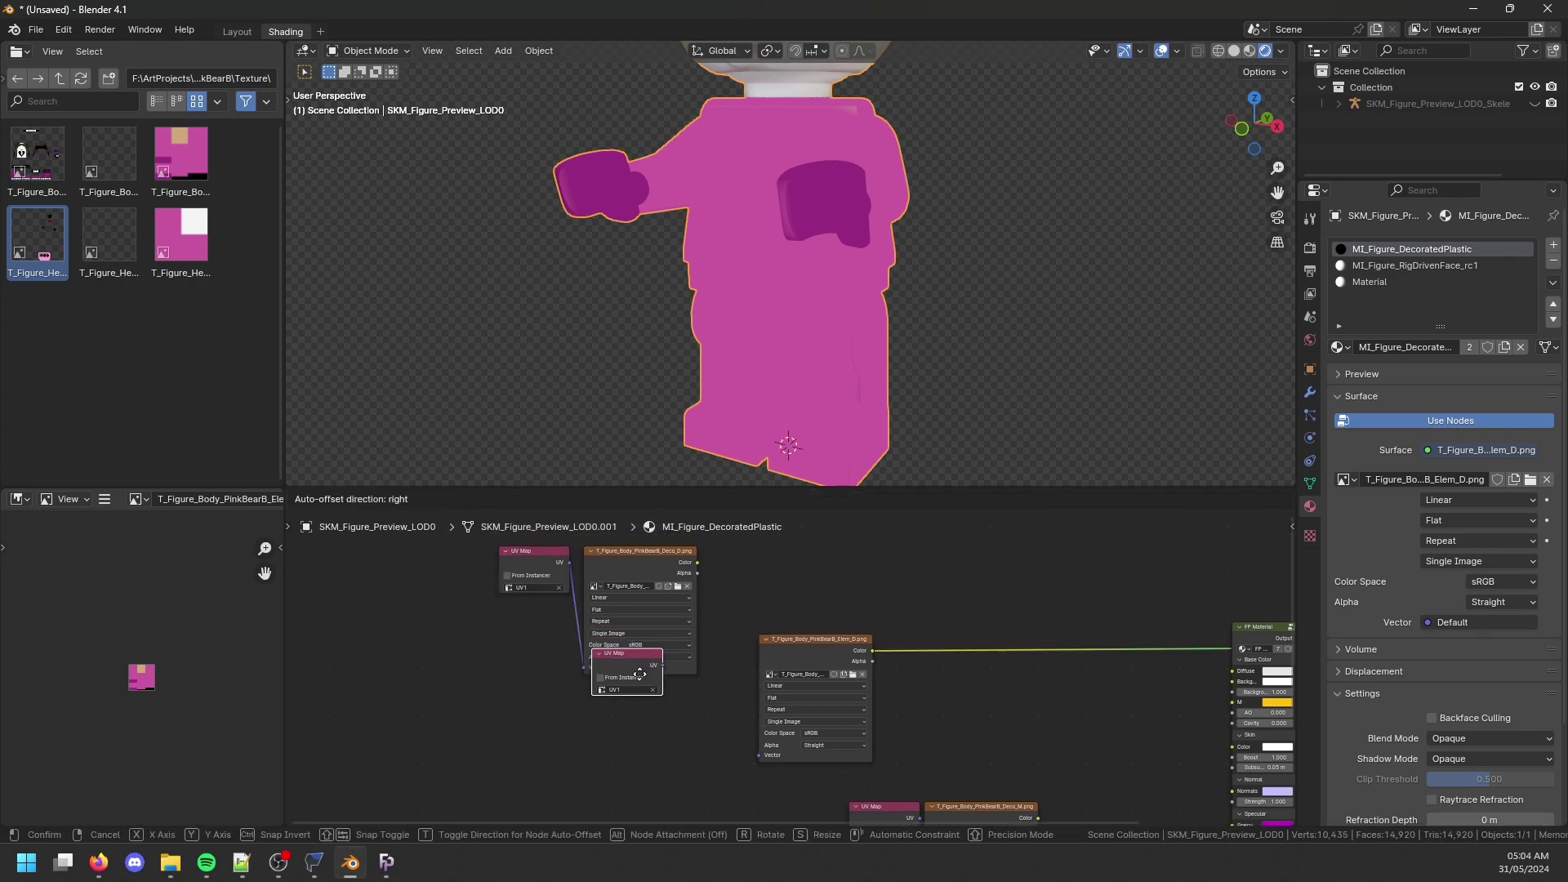
{"action": "left_click", "coordinate": [662, 699]}
{"action": "left_click_drag", "start_coordinate": [692, 695], "coordinate": [759, 756]}
{"action": "left_click", "coordinate": [647, 720]}
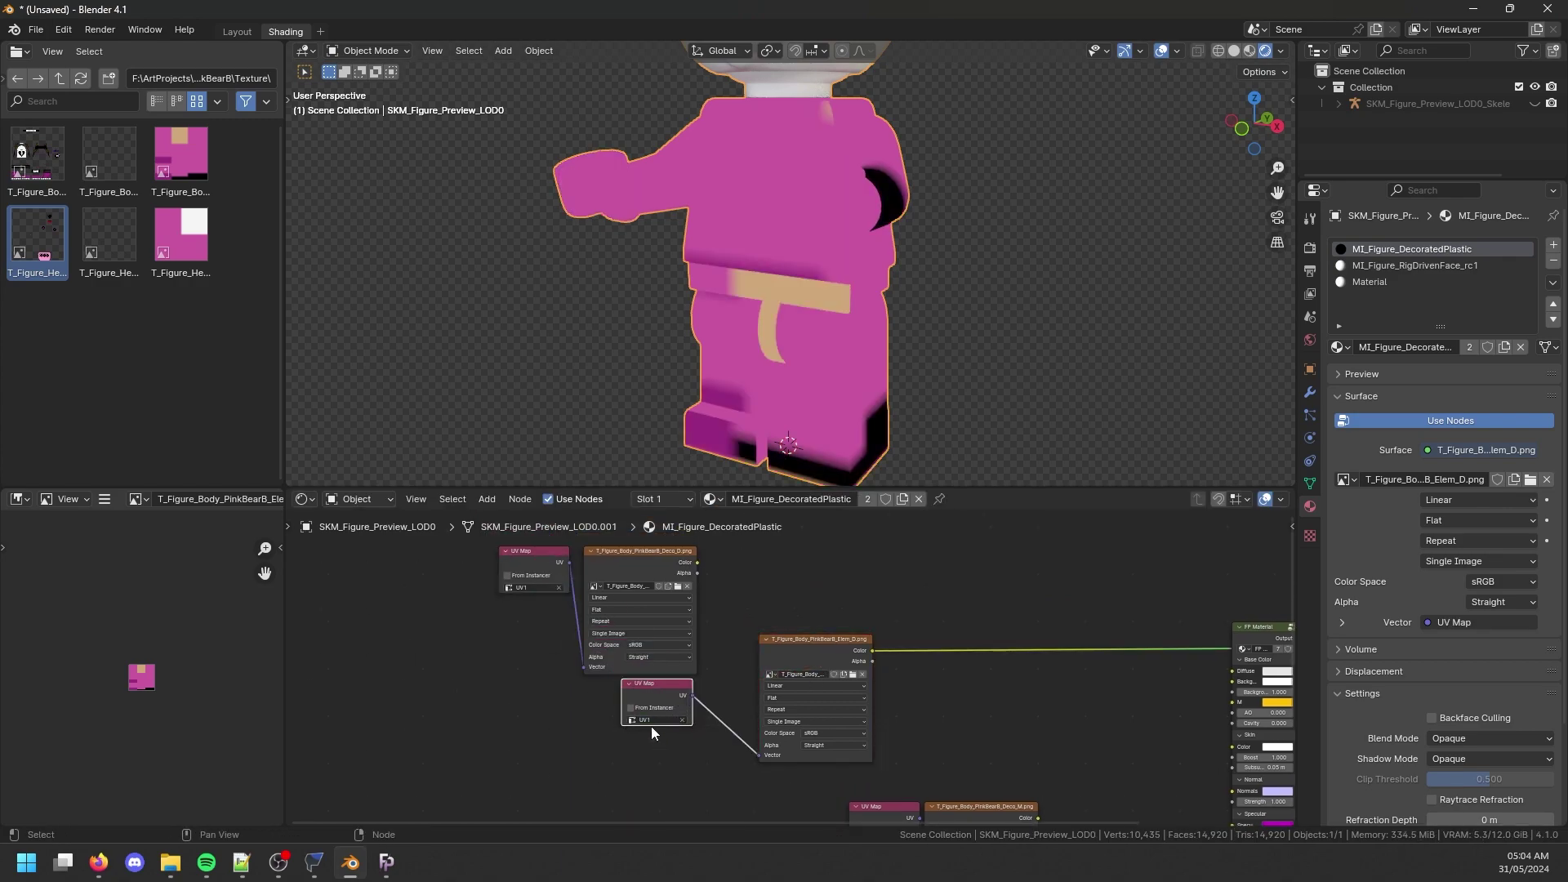
{"action": "left_click", "coordinate": [650, 736]}
{"action": "middle_click_drag", "start_coordinate": [800, 666], "coordinate": [771, 615]}
{"action": "middle_click_drag", "start_coordinate": [830, 258], "coordinate": [753, 254]}
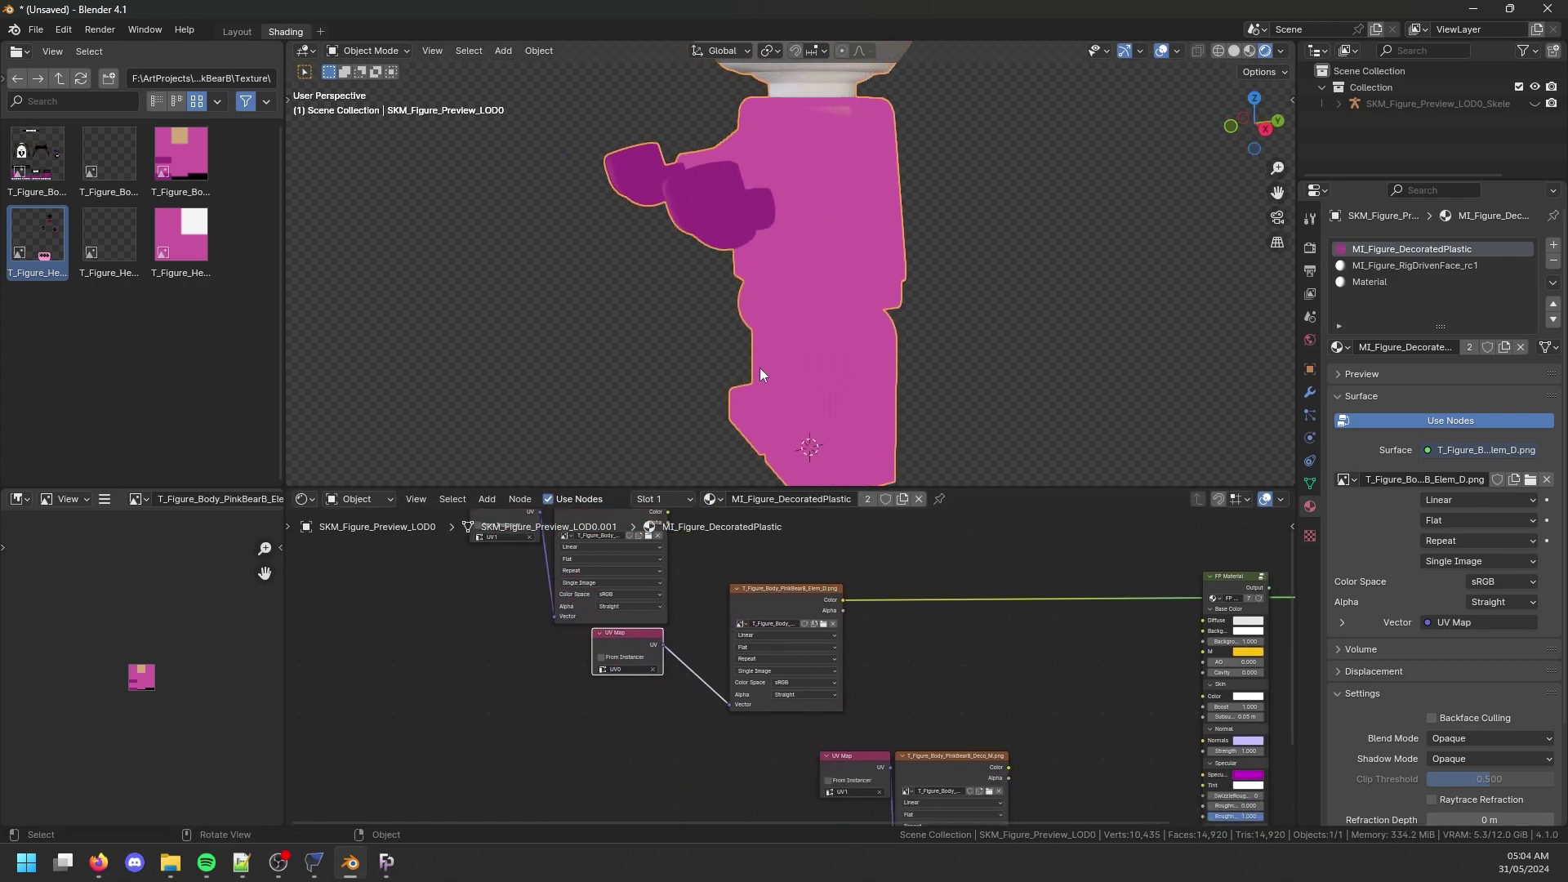
Compare UV1 on the Elem_D texture's UV Map node, then return the node to UV0.
{"action": "scroll", "coordinate": [635, 670], "scroll_direction": "right", "scroll_amount": 2, "text": "ctrl"}
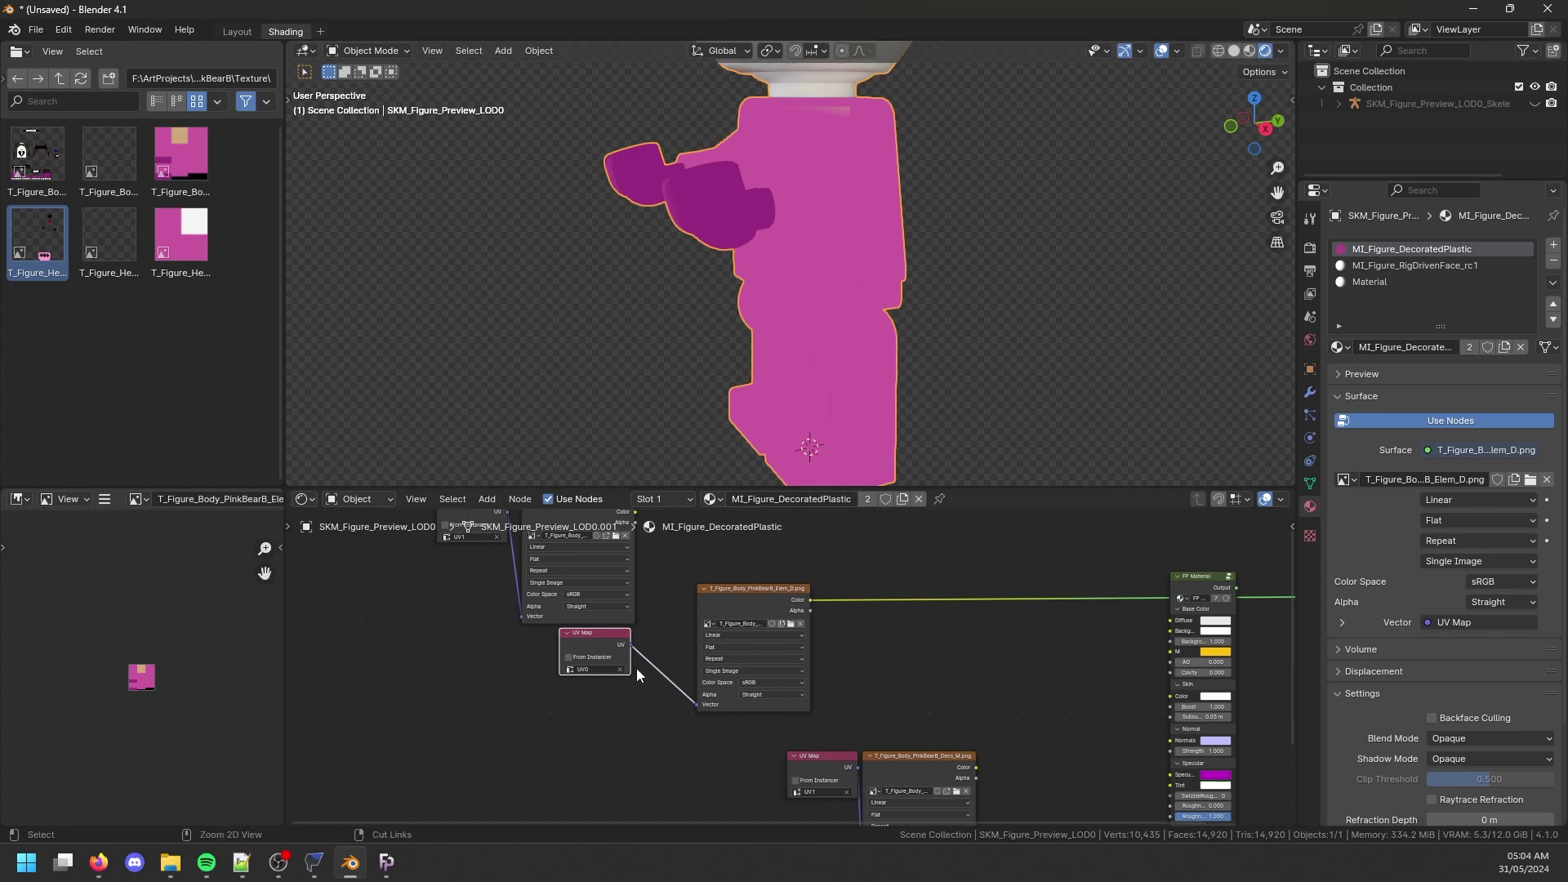
{"action": "scroll", "coordinate": [634, 669], "scroll_direction": "up", "scroll_amount": 1}
{"action": "left_click", "coordinate": [565, 669]}
{"action": "left_click", "coordinate": [570, 699]}
{"action": "middle_click_drag", "start_coordinate": [709, 412], "coordinate": [884, 291]}
{"action": "left_click", "coordinate": [564, 670]}
{"action": "left_click", "coordinate": [537, 689]}
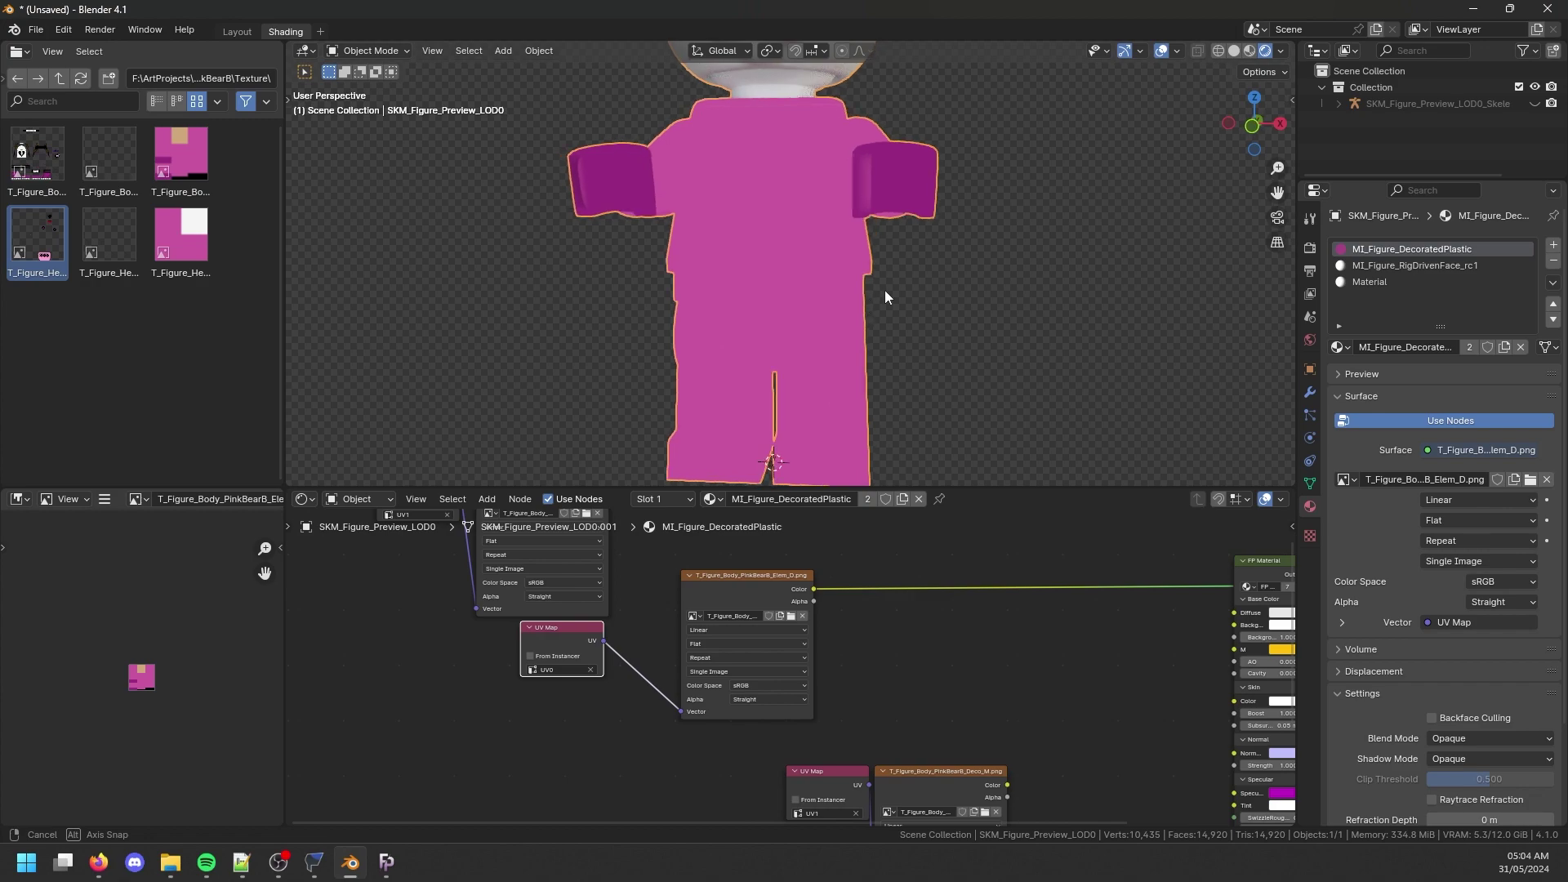
Try Closest interpolation on the Elem_D texture and switch it back to Linear for comparison.
{"action": "left_click", "coordinate": [720, 629]}
{"action": "key", "text": "Escape"}
{"action": "scroll", "coordinate": [721, 627], "scroll_direction": "up", "scroll_amount": 2}
{"action": "left_click", "coordinate": [663, 614]}
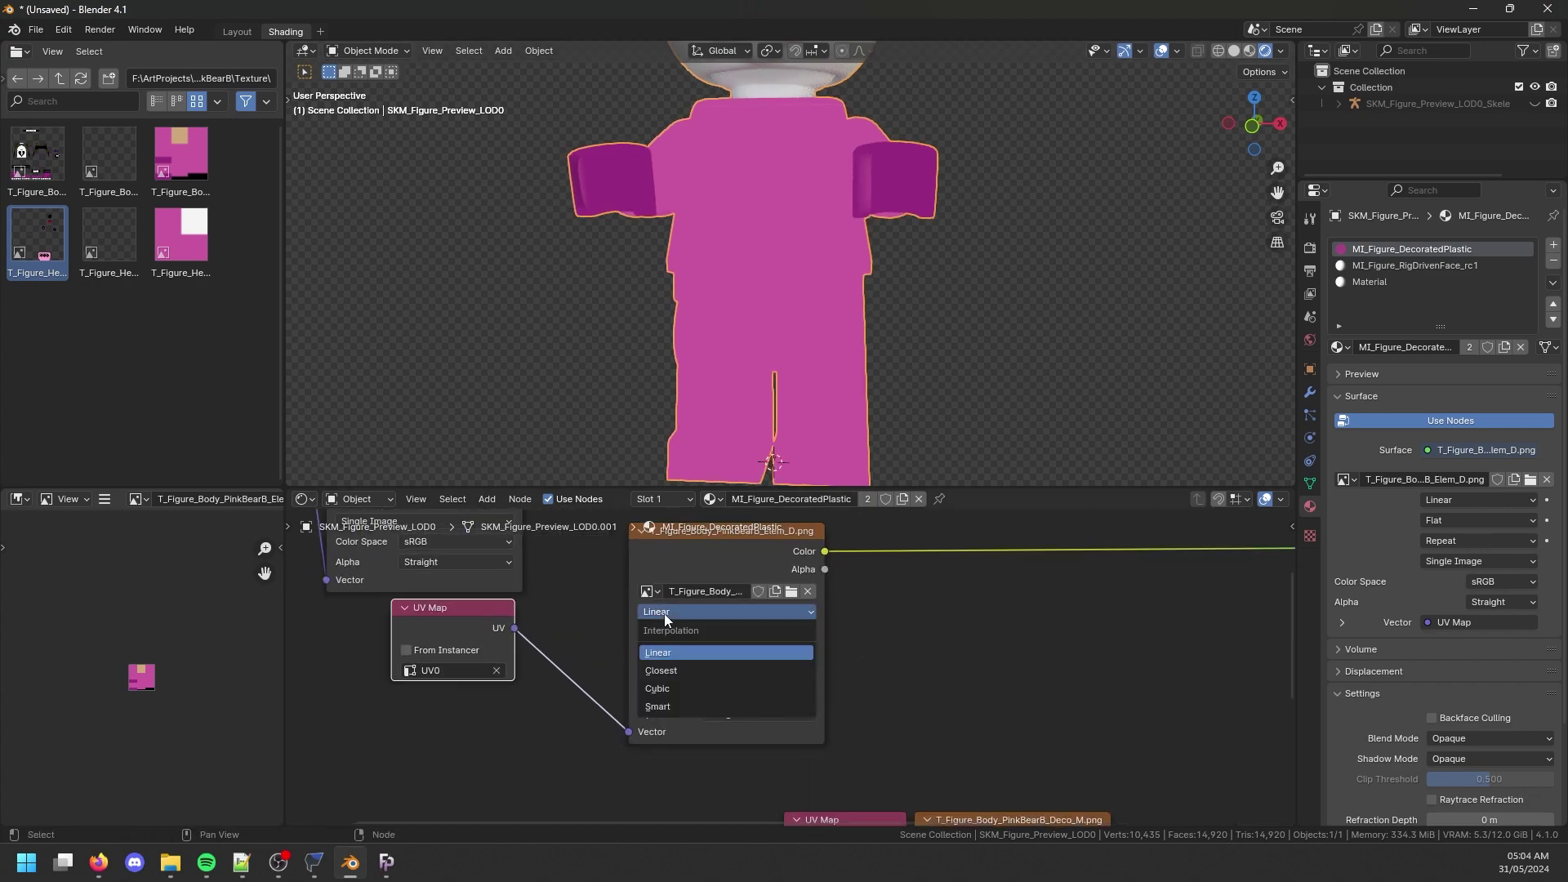
{"action": "left_click", "coordinate": [661, 671]}
{"action": "middle_click_drag", "start_coordinate": [874, 278], "coordinate": [747, 267]}
{"action": "left_click", "coordinate": [702, 612]}
{"action": "left_click", "coordinate": [694, 653]}
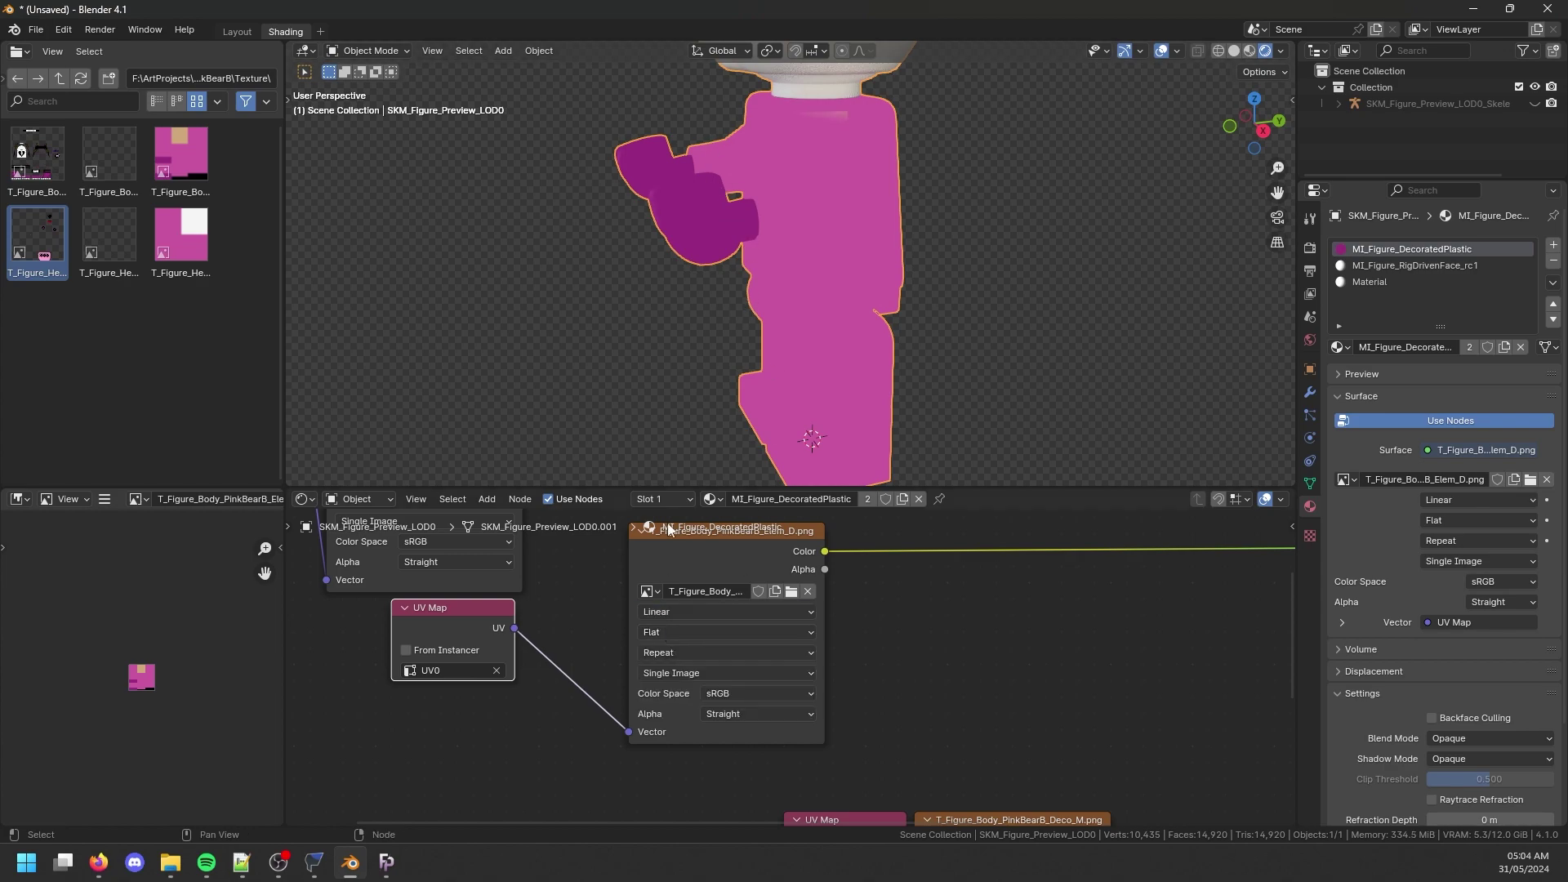
Inspect the color blending on the figure's torso and set the Elem_D texture's interpolation to Closest.
{"action": "scroll", "coordinate": [689, 310], "scroll_direction": "up", "scroll_amount": 6}
{"action": "middle_click_drag", "start_coordinate": [773, 261], "coordinate": [734, 326], "text": "shift"}
{"action": "middle_click_drag", "start_coordinate": [735, 327], "coordinate": [748, 315]}
{"action": "scroll", "coordinate": [748, 315], "scroll_direction": "up", "scroll_amount": 2}
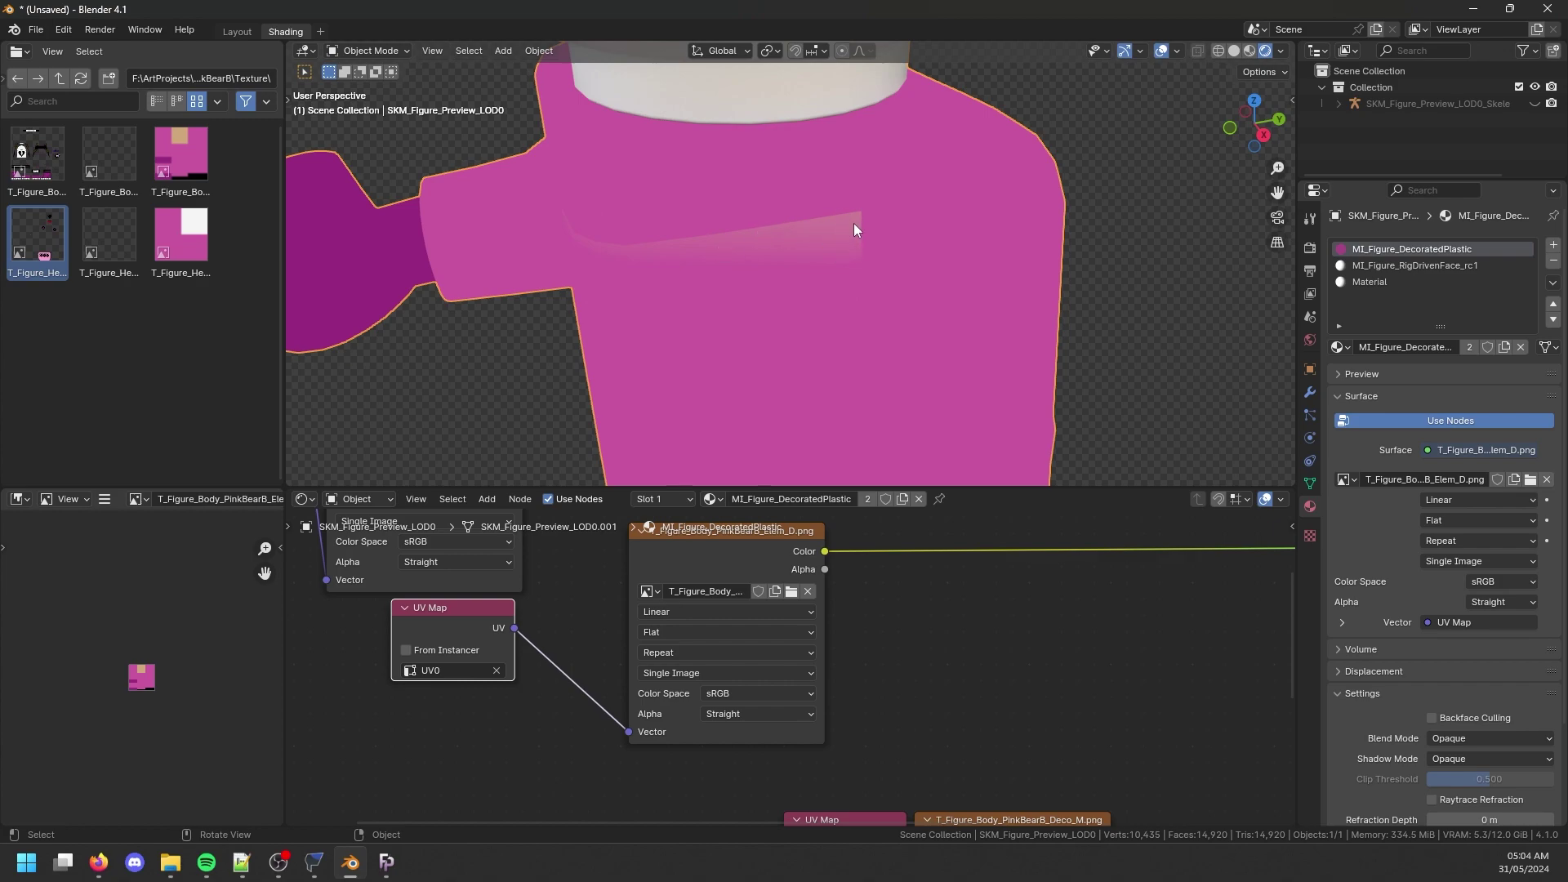
{"action": "left_click", "coordinate": [719, 611]}
{"action": "left_click", "coordinate": [677, 651]}
{"action": "scroll", "coordinate": [867, 235], "scroll_direction": "down", "scroll_amount": 4}
{"action": "scroll", "coordinate": [867, 237], "scroll_direction": "down", "scroll_amount": 2}
{"action": "middle_click_drag", "start_coordinate": [867, 236], "coordinate": [943, 183]}
Place the UV0 node beside the Elem_D texture and stack the Deco_D texture with its UV1 node directly above.
{"action": "key", "text": "g"}
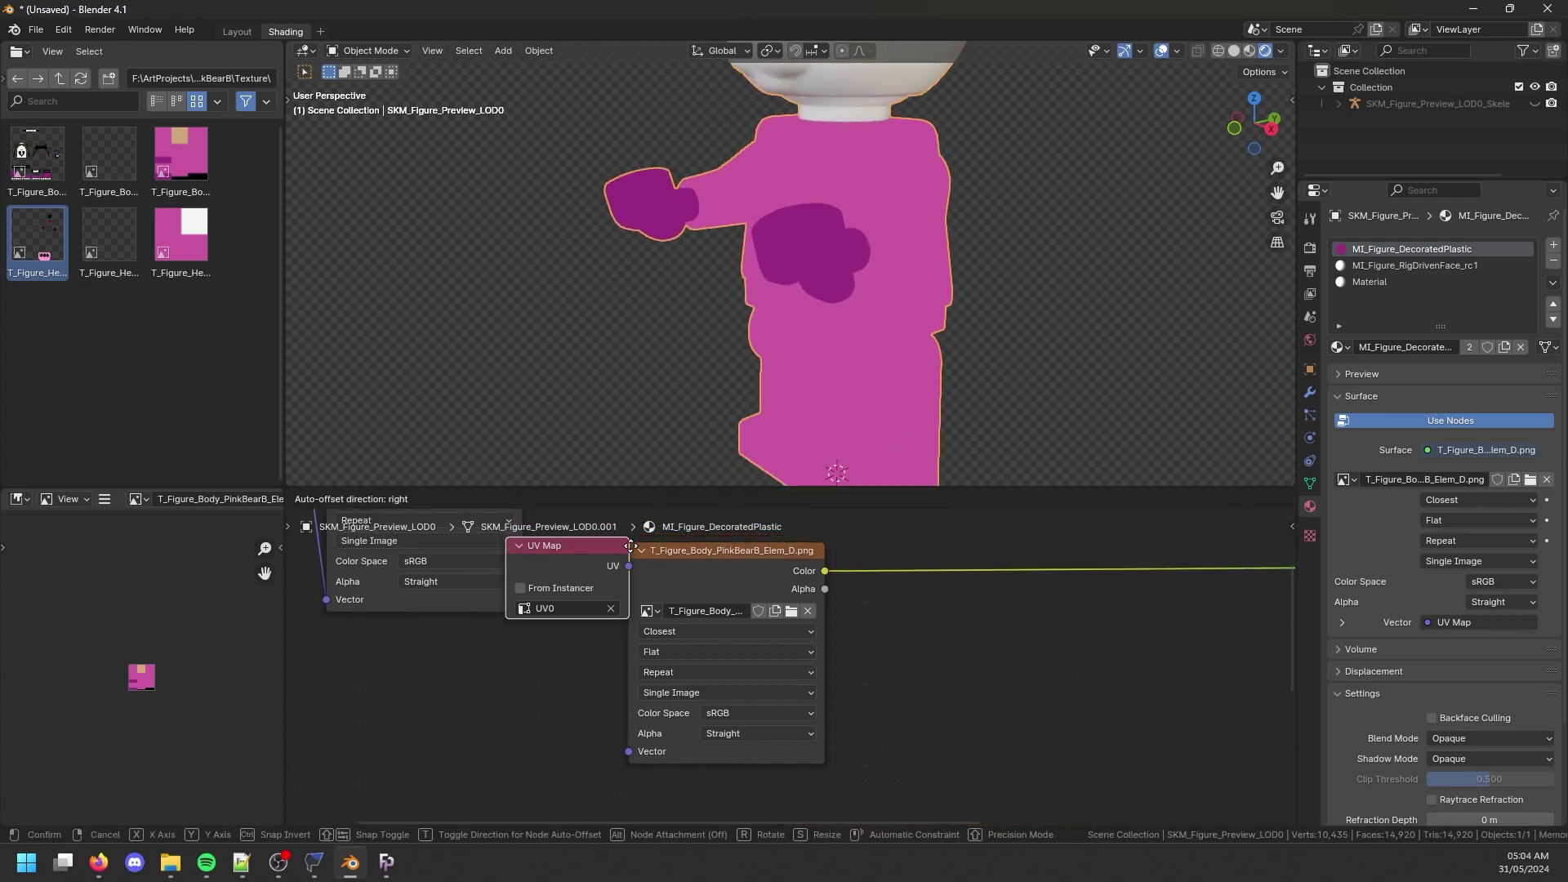
{"action": "left_click", "coordinate": [614, 556]}
{"action": "scroll", "coordinate": [675, 578], "scroll_direction": "down", "scroll_amount": 2}
{"action": "middle_click_drag", "start_coordinate": [675, 577], "coordinate": [650, 711]}
{"action": "left_click_drag", "start_coordinate": [364, 583], "coordinate": [520, 668]}
{"action": "key", "text": "g"}
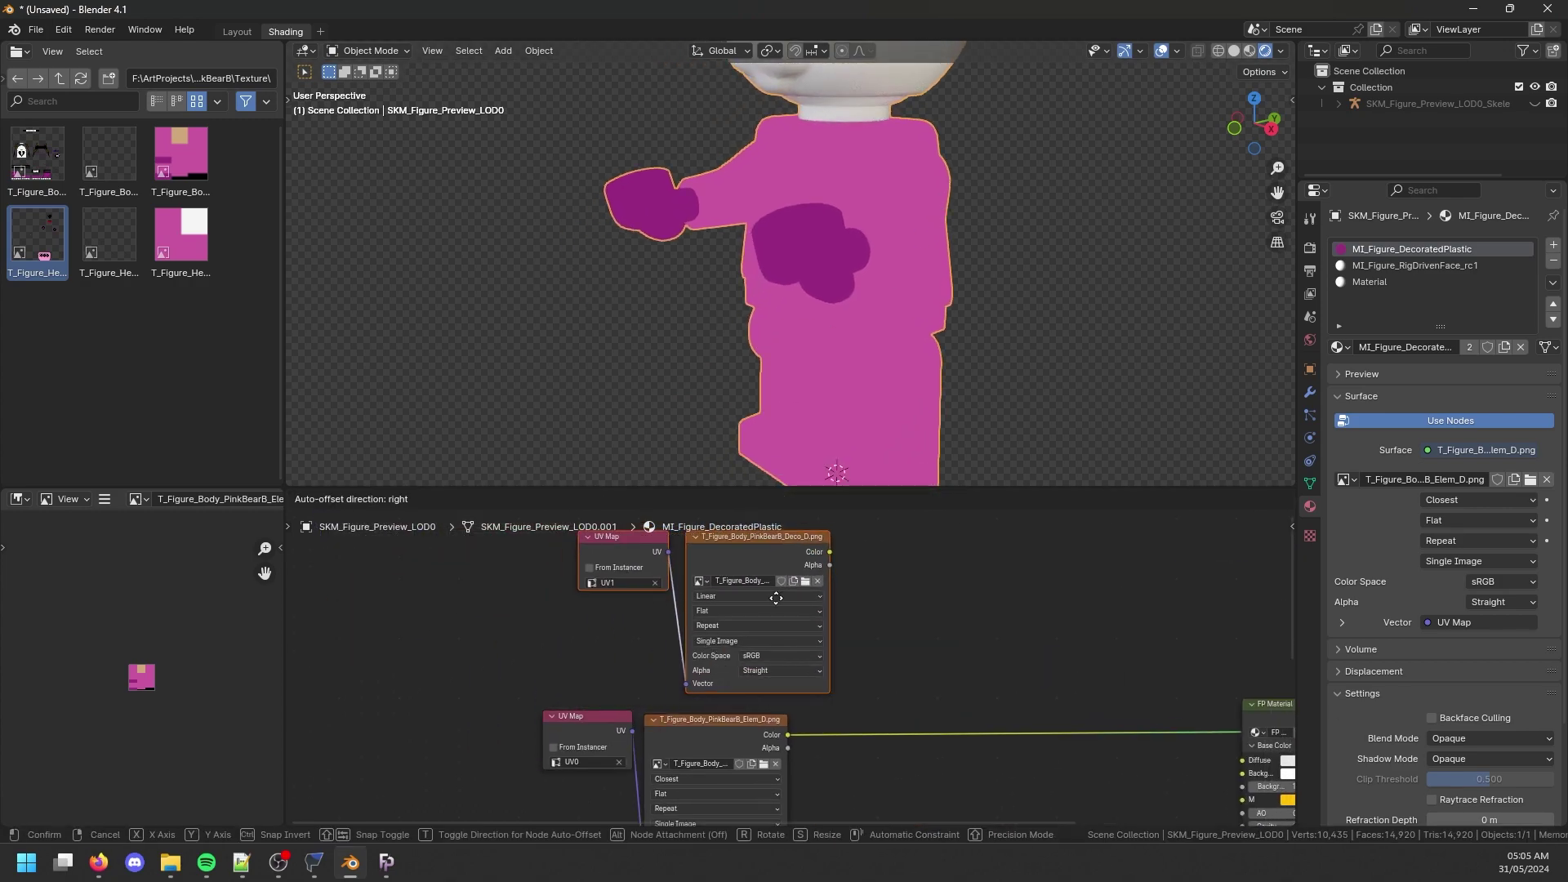
{"action": "left_click_drag", "start_coordinate": [772, 597], "coordinate": [737, 610]}
{"action": "middle_click_drag", "start_coordinate": [716, 570], "coordinate": [639, 542]}
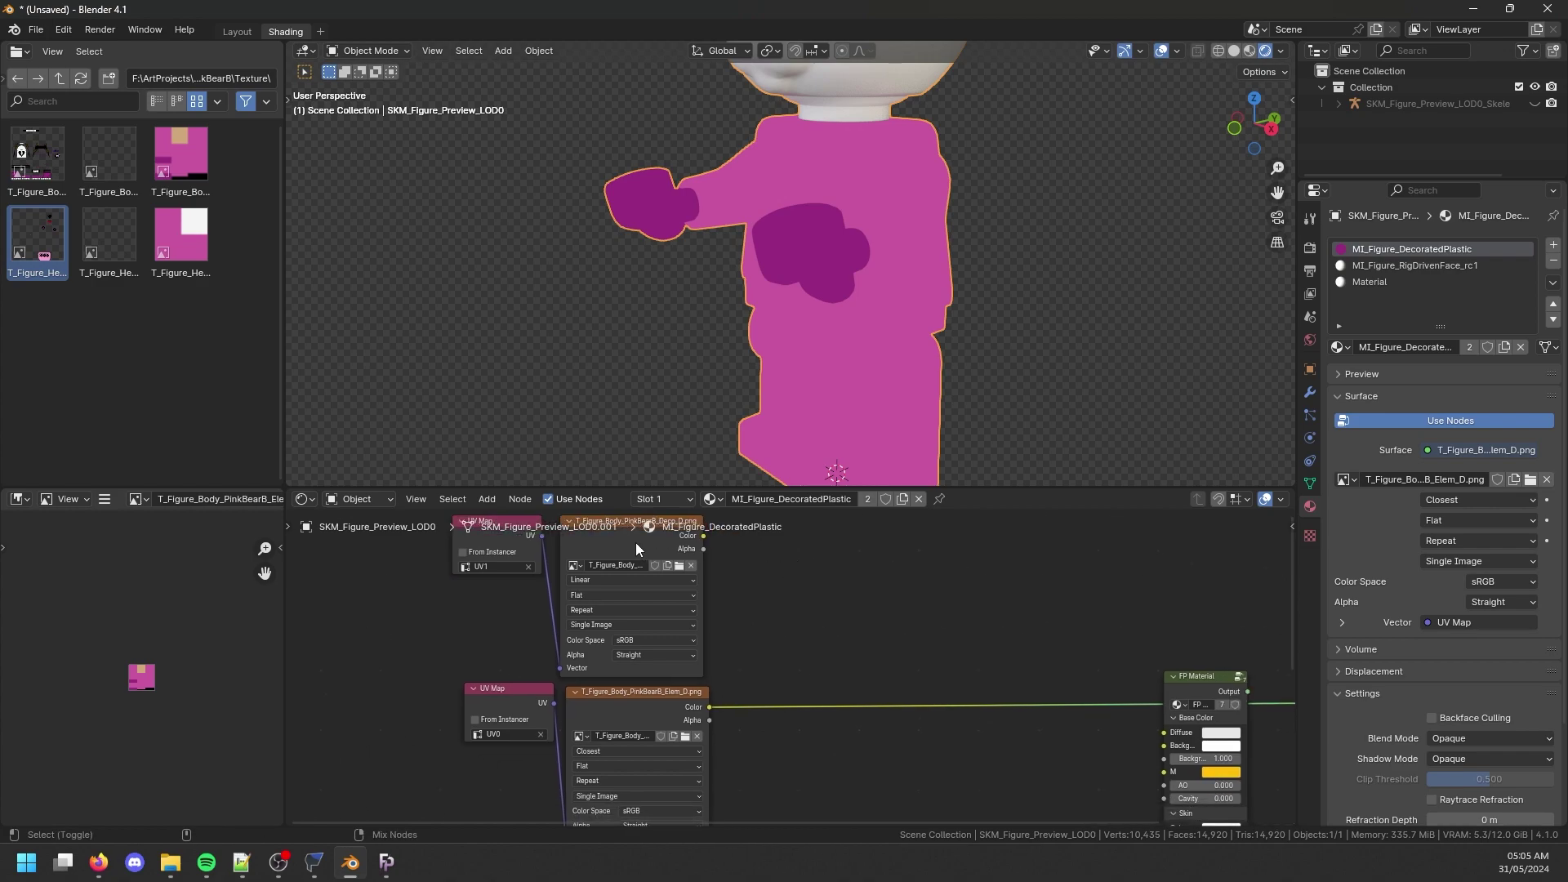
Preview the Deco_D texture and the Elem_D texture in turn on the model to compare them.
{"action": "left_click", "coordinate": [636, 542], "text": "ctrl+shift"}
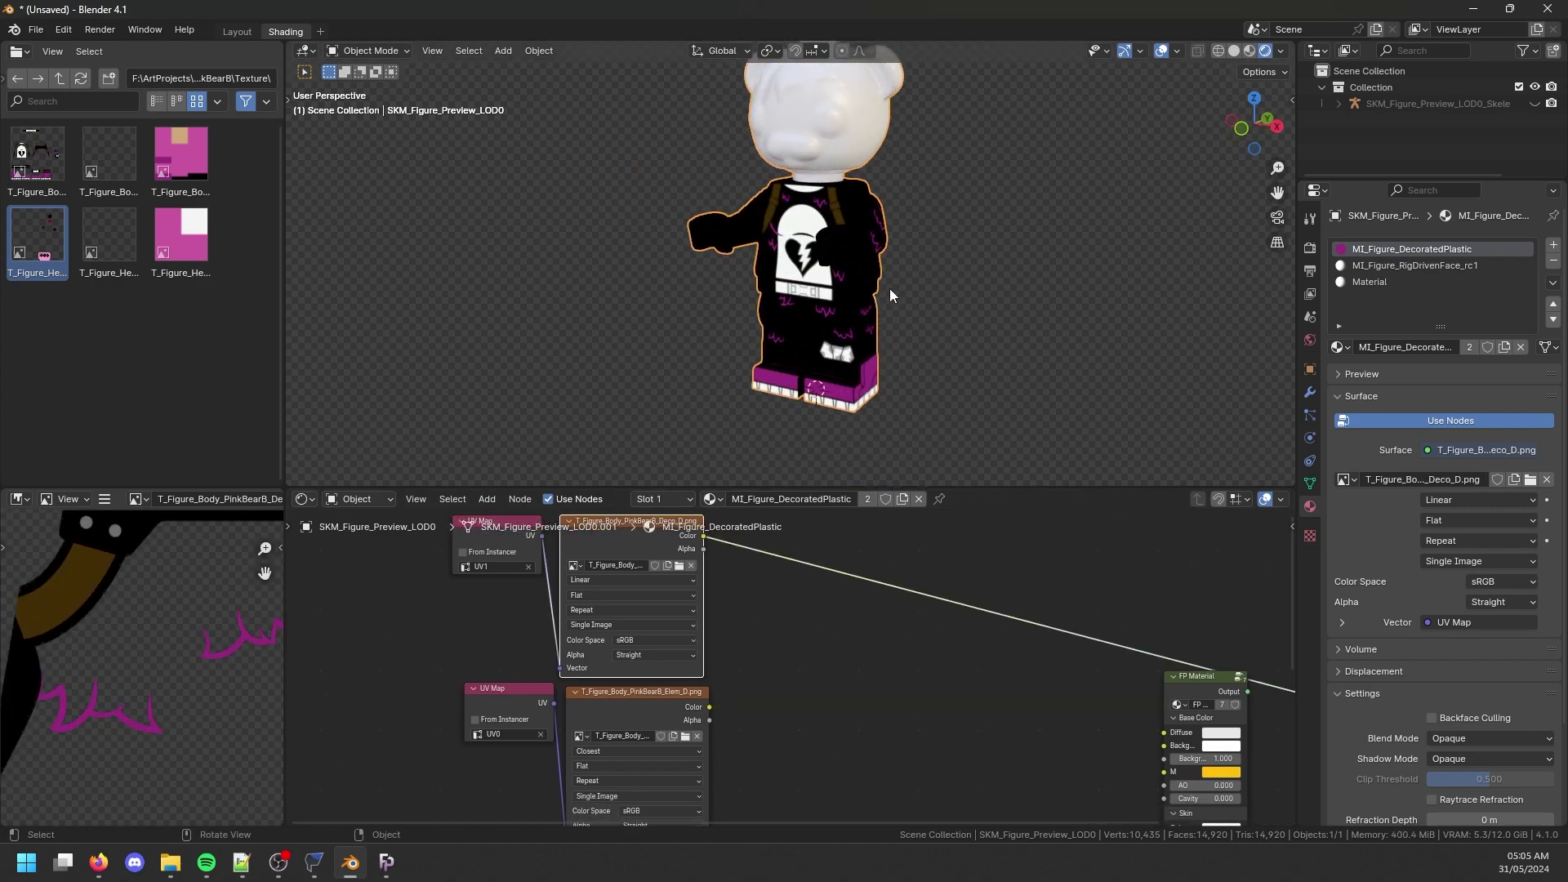
{"action": "scroll", "coordinate": [895, 288], "scroll_direction": "up", "scroll_amount": 1}
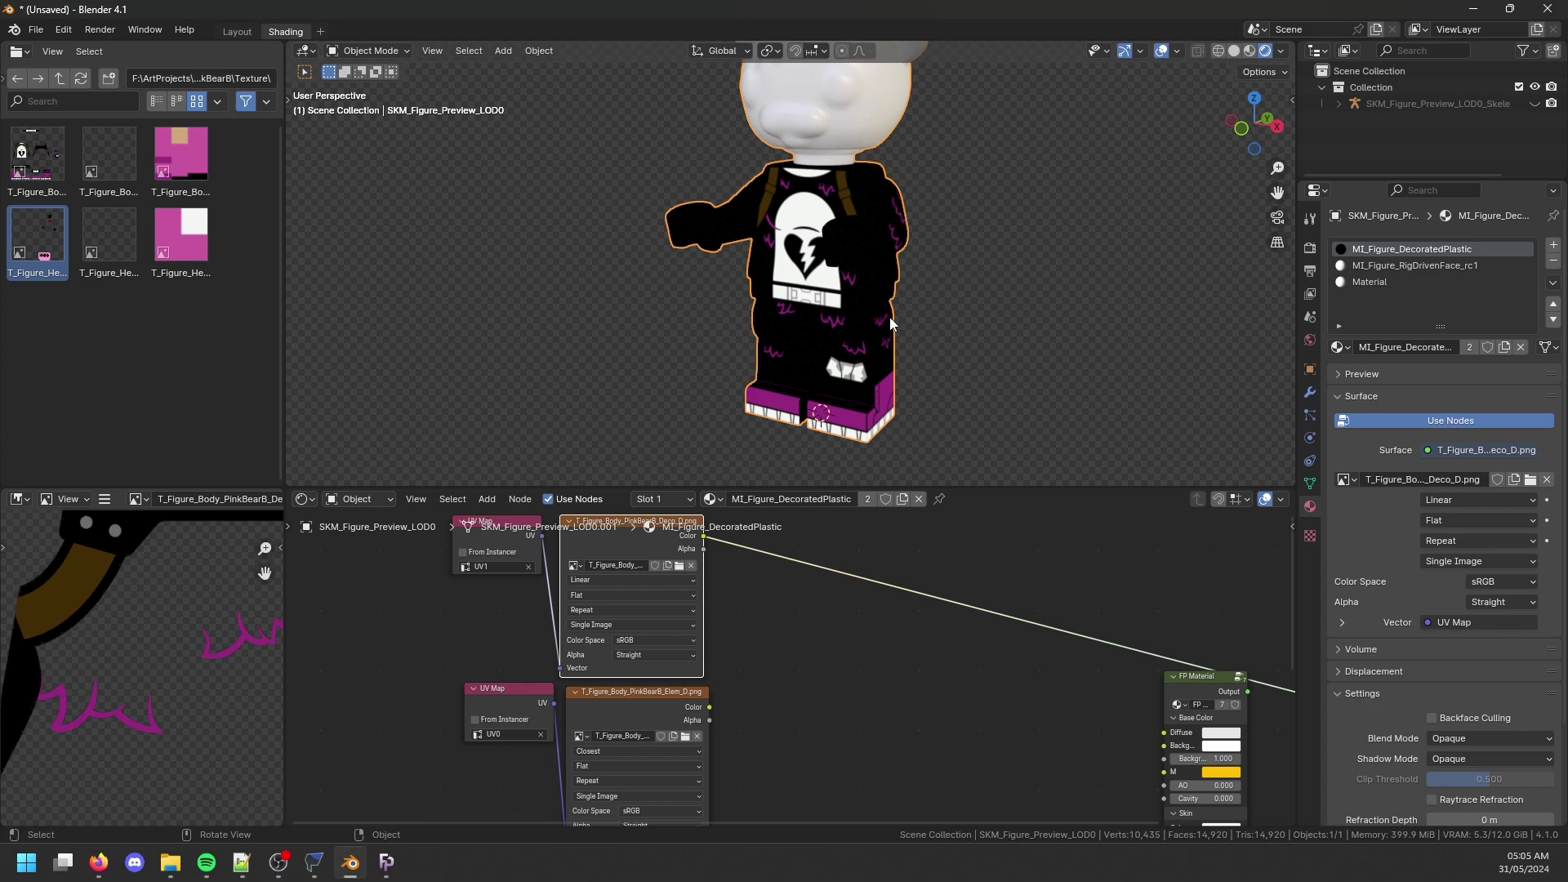
{"action": "middle_click_drag", "start_coordinate": [890, 323], "coordinate": [931, 318]}
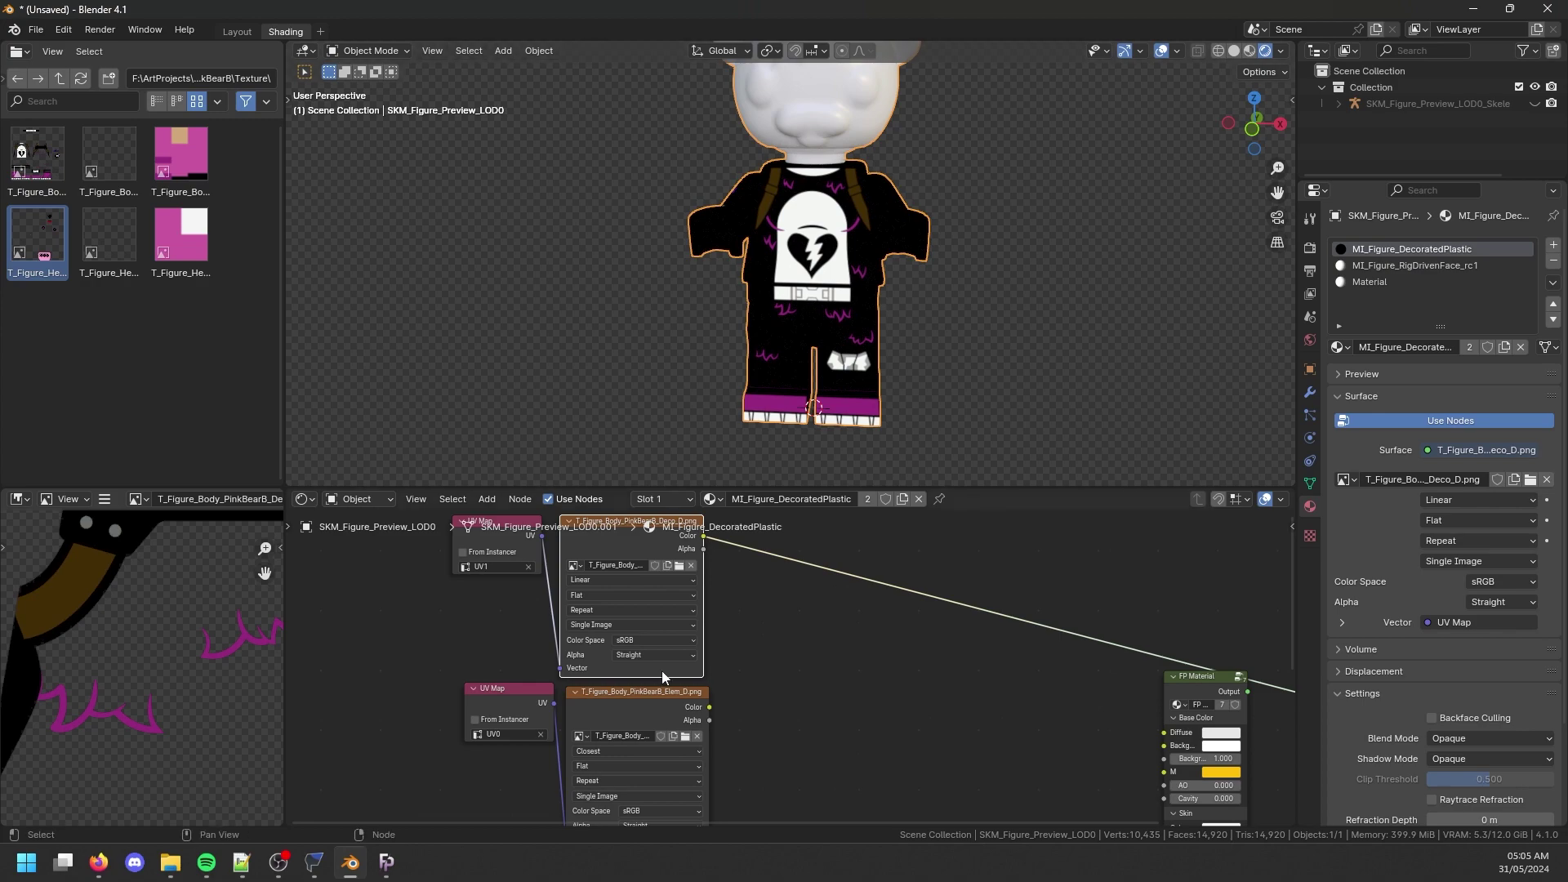
{"action": "left_click", "coordinate": [639, 694], "text": "ctrl+shift"}
{"action": "middle_click_drag", "start_coordinate": [880, 531], "coordinate": [818, 595]}
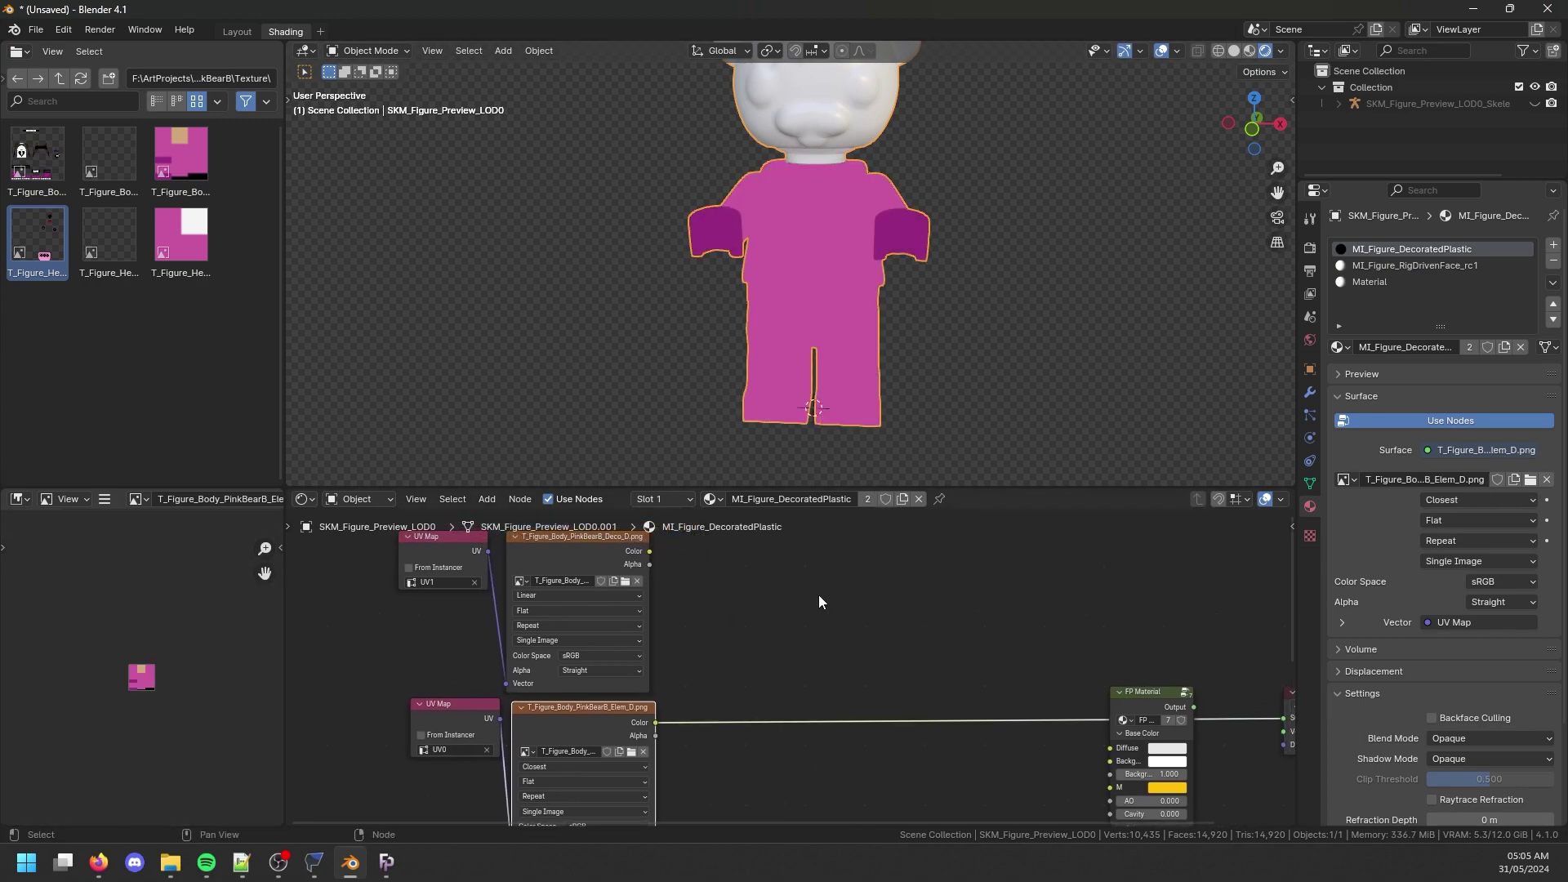
Add a Mix node for colors between the texture nodes and FP Material.
{"action": "left_click", "coordinate": [486, 500]}
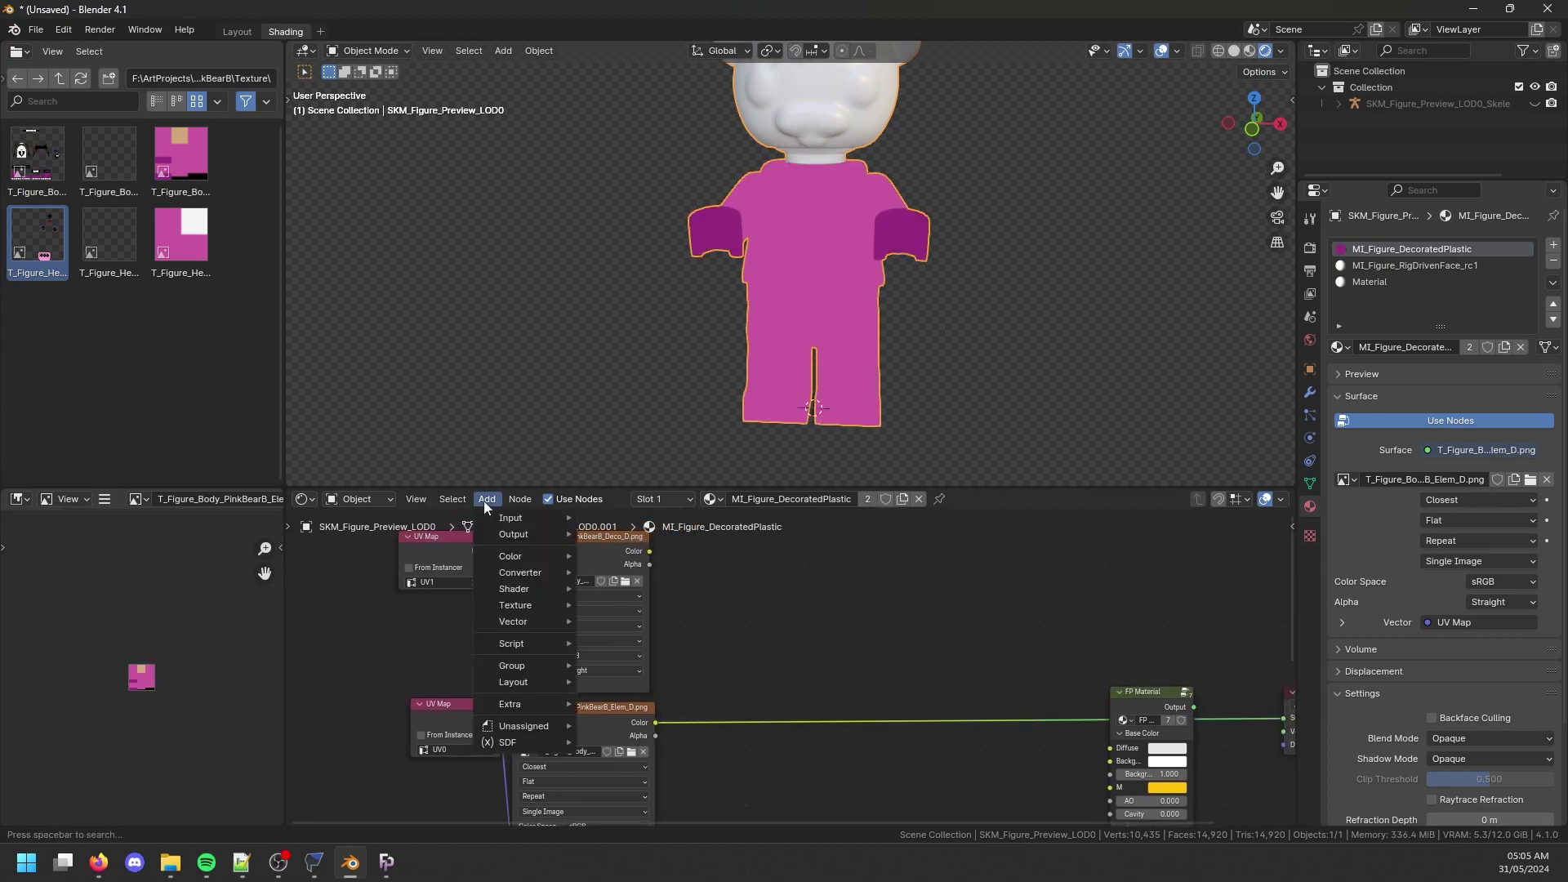
{"action": "mouse_move", "coordinate": [505, 557]}
{"action": "key", "text": "shift+a"}
{"action": "type", "text": "mix"}
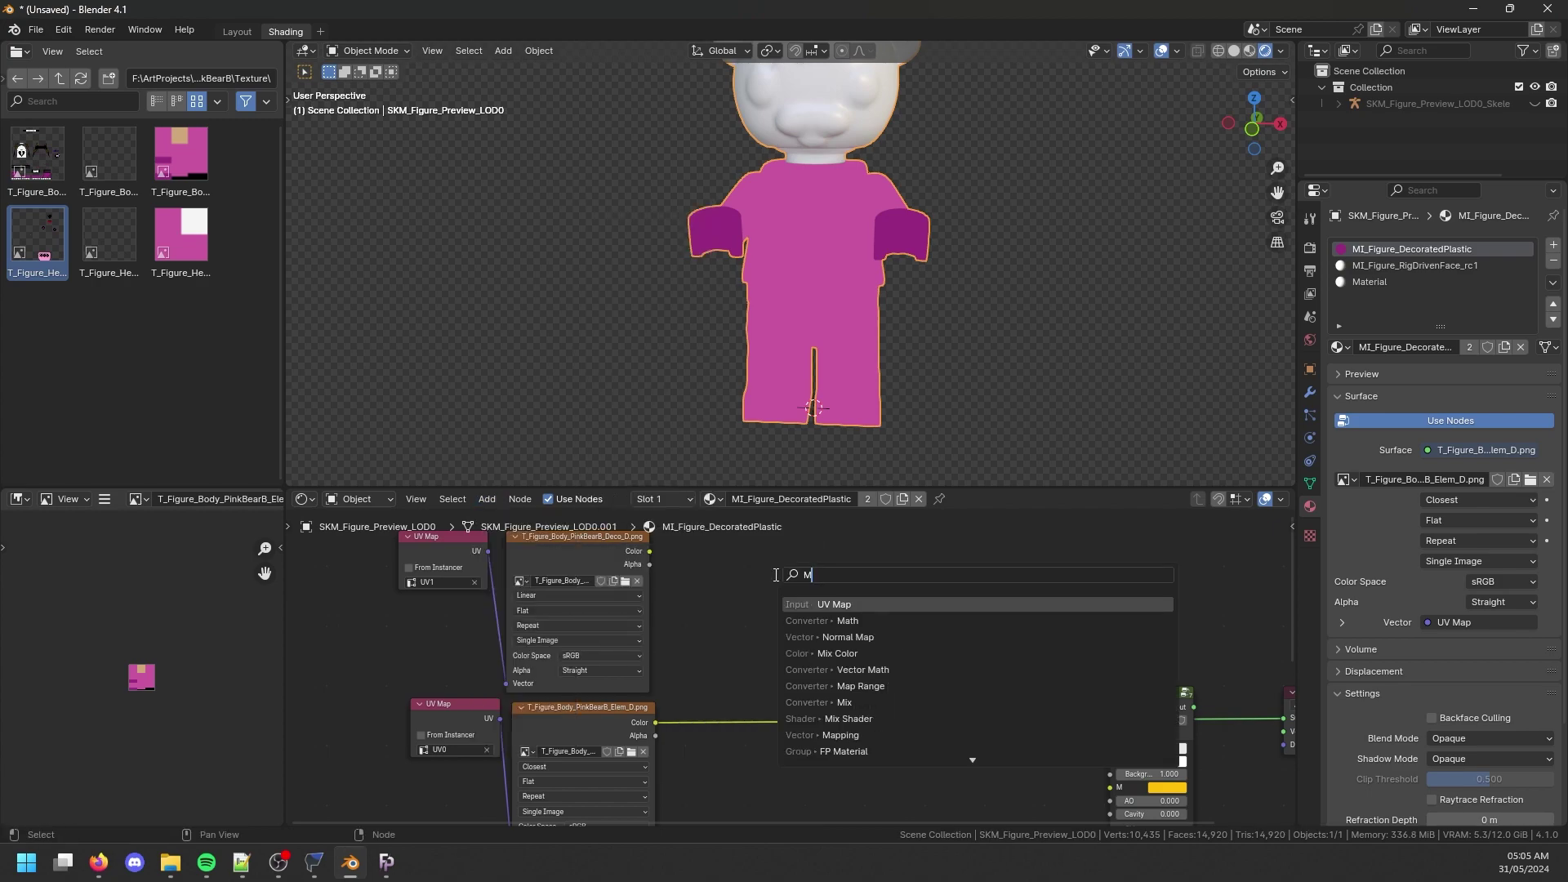
{"action": "key", "text": "Return"}
{"action": "left_click", "coordinate": [774, 574]}
Connect Deco_D's color to the Mix node's B input, Elem_D's color to A, and Deco_D's alpha to Factor.
{"action": "middle_click_drag", "start_coordinate": [645, 561], "coordinate": [596, 558]}
{"action": "left_click_drag", "start_coordinate": [603, 550], "coordinate": [729, 693]}
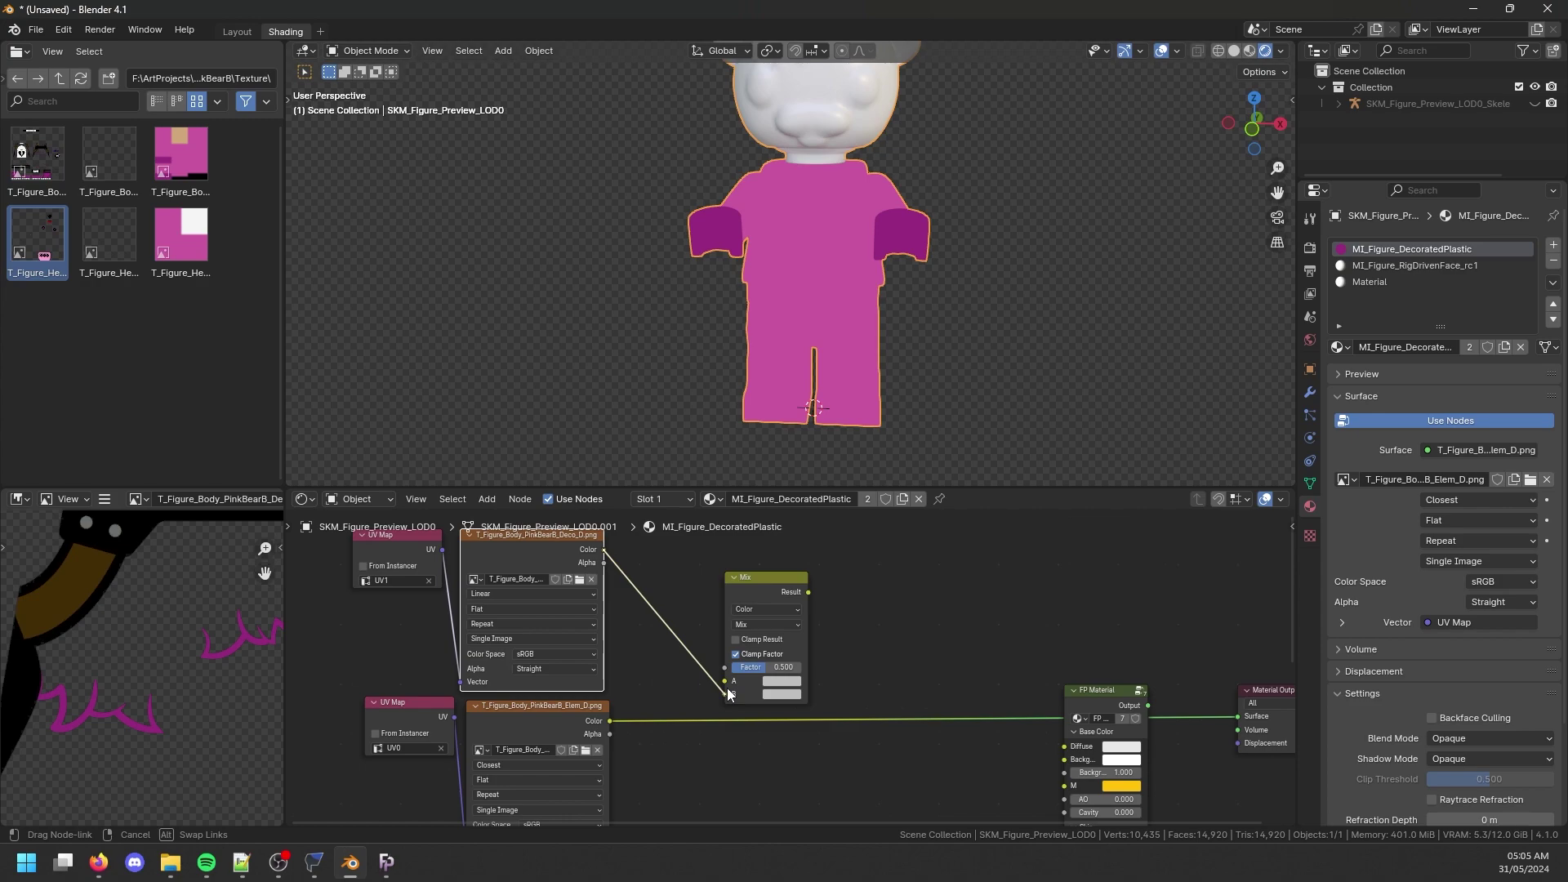
{"action": "mouse_move", "coordinate": [729, 694]}
{"action": "left_mouse_down"}
{"action": "mouse_move", "coordinate": [571, 562]}
{"action": "mouse_move", "coordinate": [734, 694]}
{"action": "left_mouse_up"}
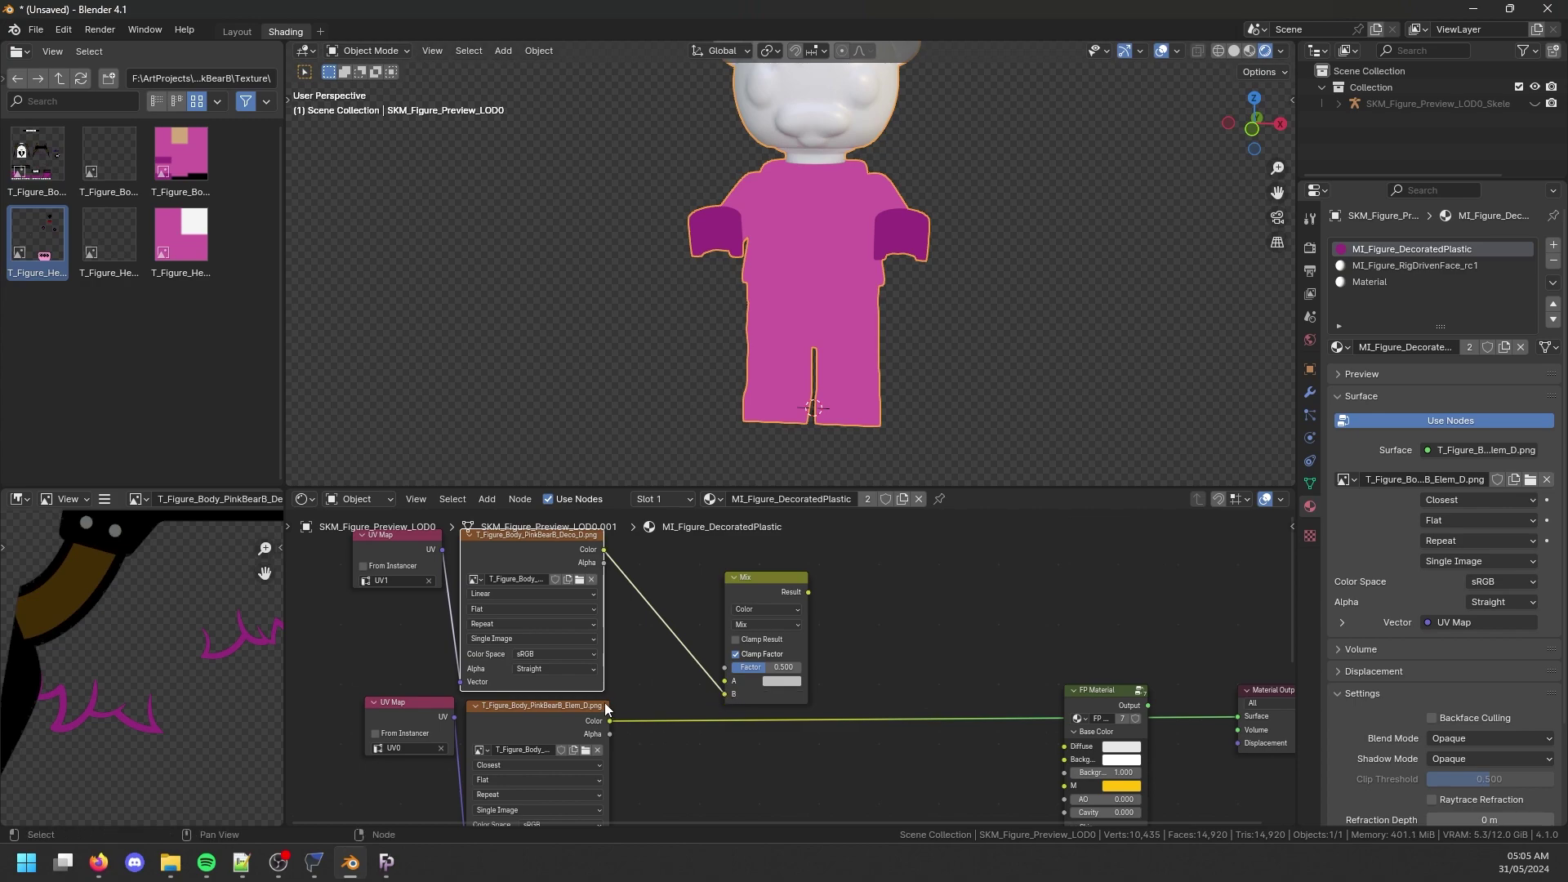
{"action": "middle_click_drag", "start_coordinate": [605, 718], "coordinate": [596, 687]}
{"action": "left_click_drag", "start_coordinate": [601, 690], "coordinate": [713, 652]}
{"action": "middle_click_drag", "start_coordinate": [620, 601], "coordinate": [601, 630]}
{"action": "left_click_drag", "start_coordinate": [573, 560], "coordinate": [689, 666]}
{"action": "middle_click_drag", "start_coordinate": [799, 659], "coordinate": [759, 628]}
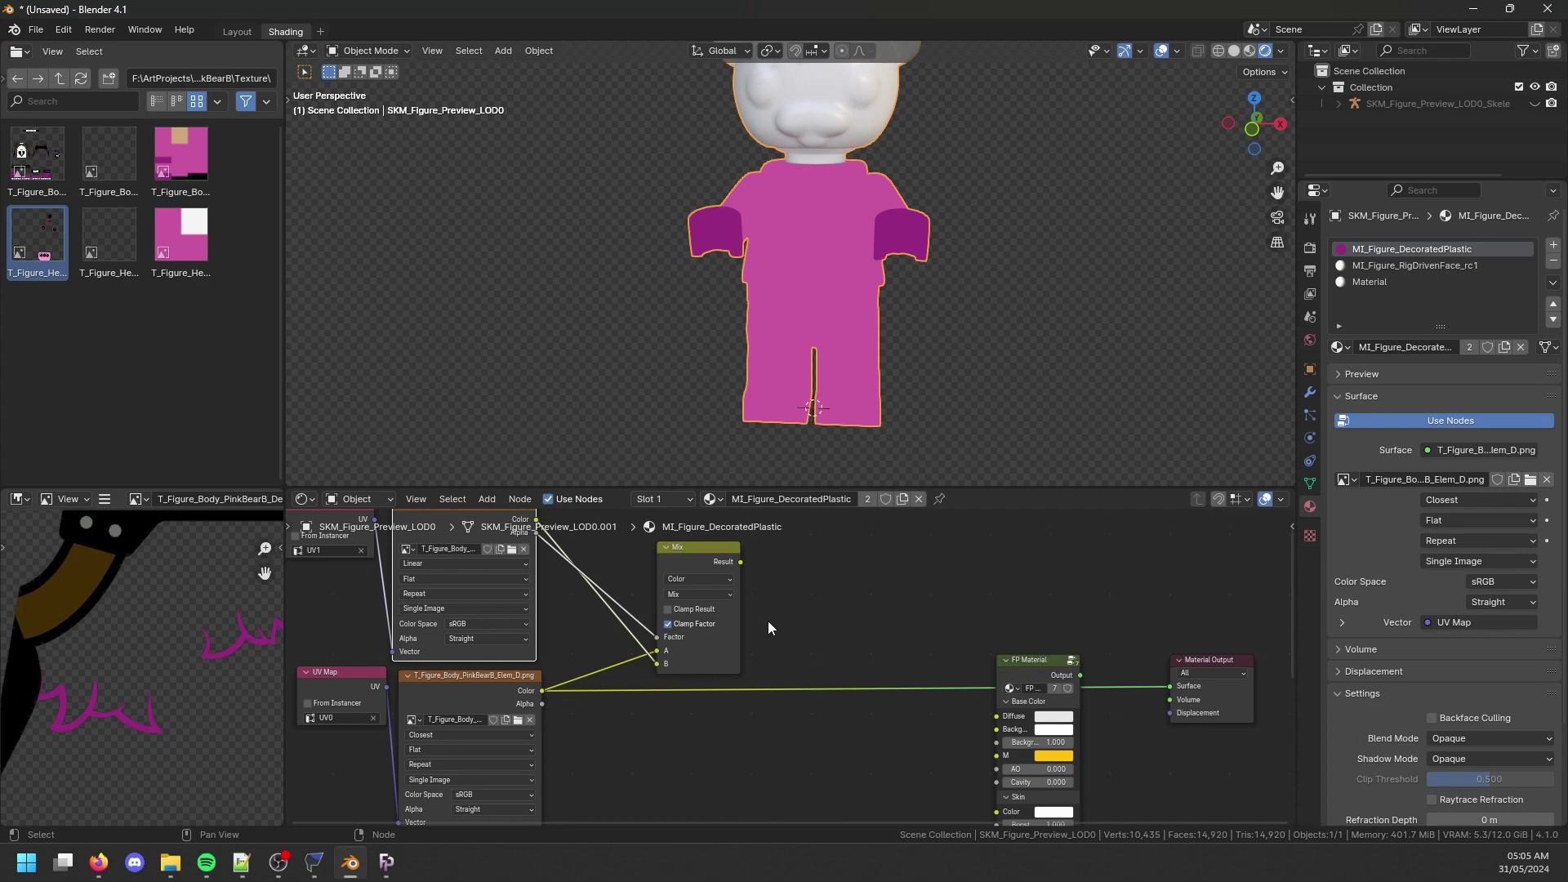
Connect the Mix result to FP Material's Diffuse input and preview the FP Material output on the figure.
{"action": "left_click_drag", "start_coordinate": [741, 562], "coordinate": [875, 563]}
{"action": "left_click", "coordinate": [875, 563], "text": "ctrl+shift"}
{"action": "middle_click_drag", "start_coordinate": [839, 320], "coordinate": [797, 320]}
{"action": "middle_click_drag", "start_coordinate": [733, 658], "coordinate": [826, 703]}
{"action": "middle_click_drag", "start_coordinate": [836, 205], "coordinate": [813, 294]}
{"action": "middle_click_drag", "start_coordinate": [659, 569], "coordinate": [722, 565]}
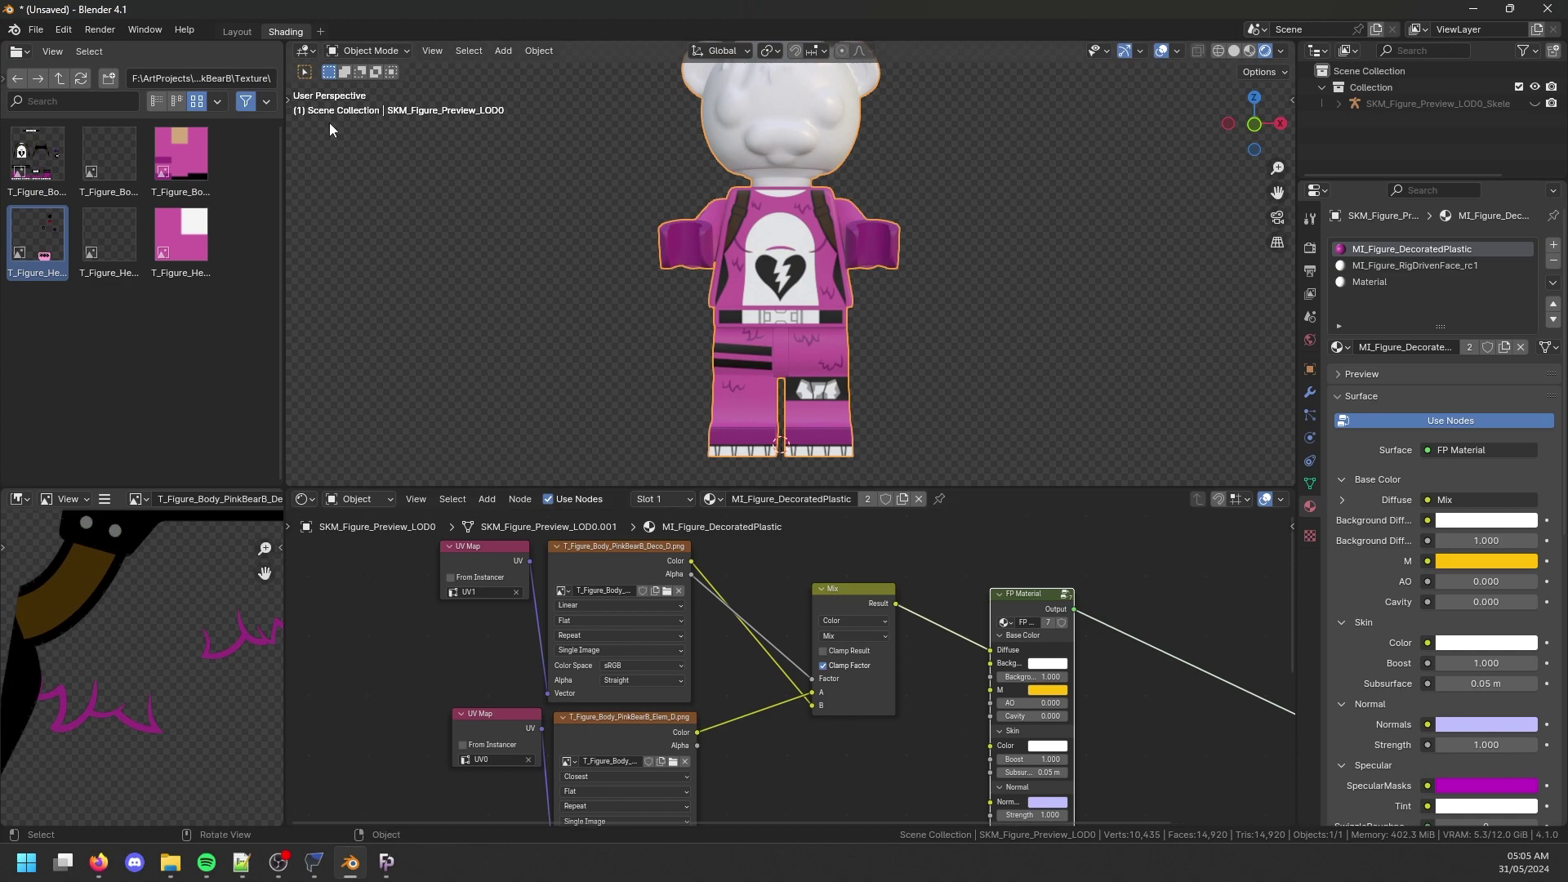
Check in the add-on preferences whether Node Wrangler is enabled.
{"action": "left_click", "coordinate": [63, 30]}
{"action": "left_click", "coordinate": [105, 240]}
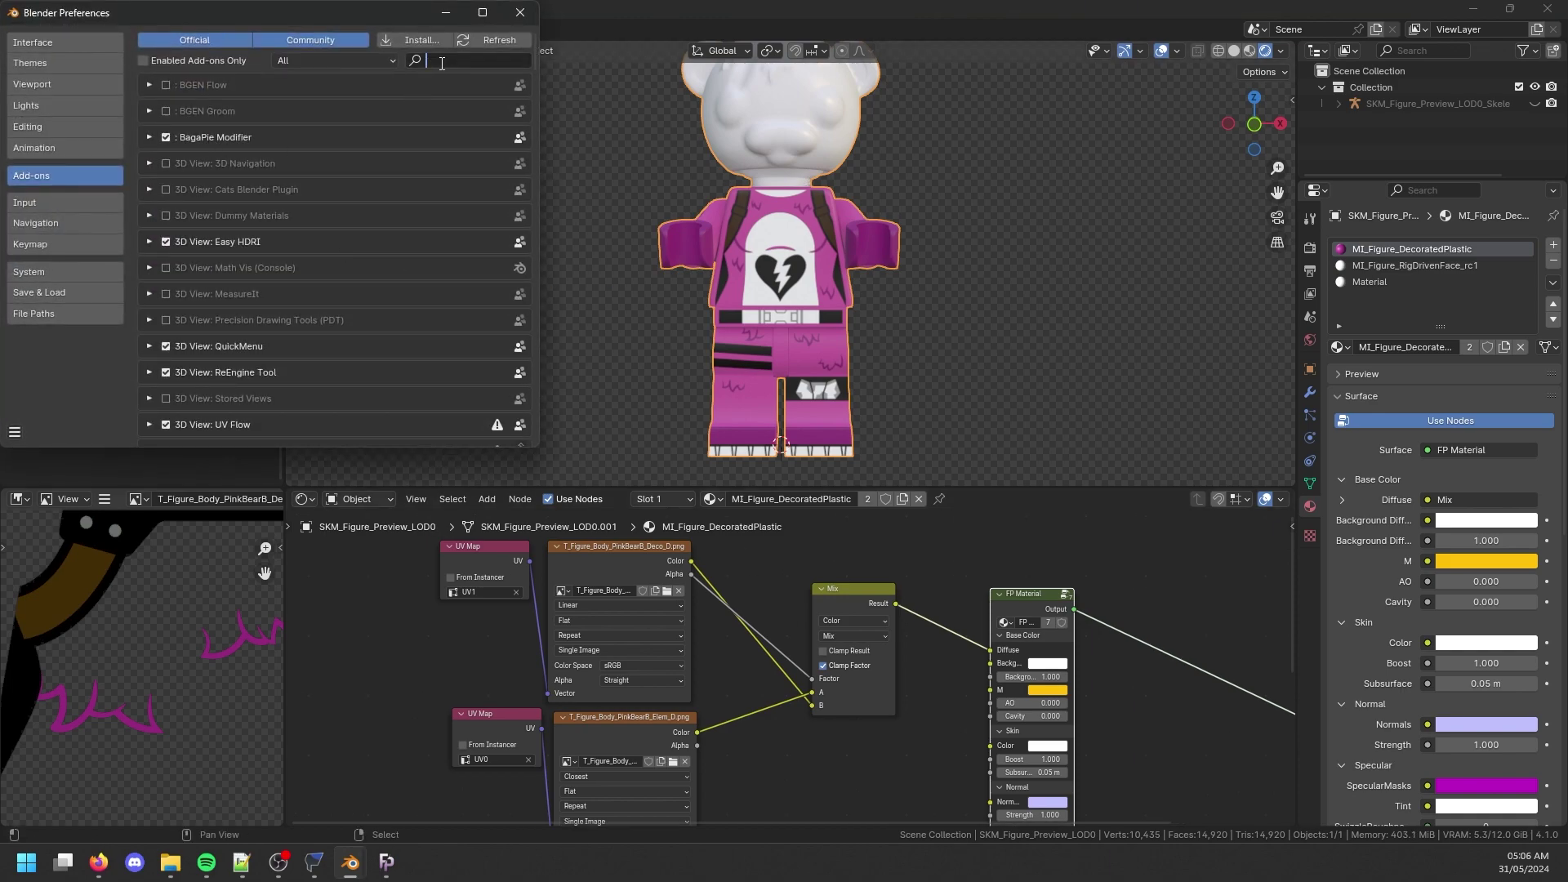
{"action": "type", "text": "node wran"}
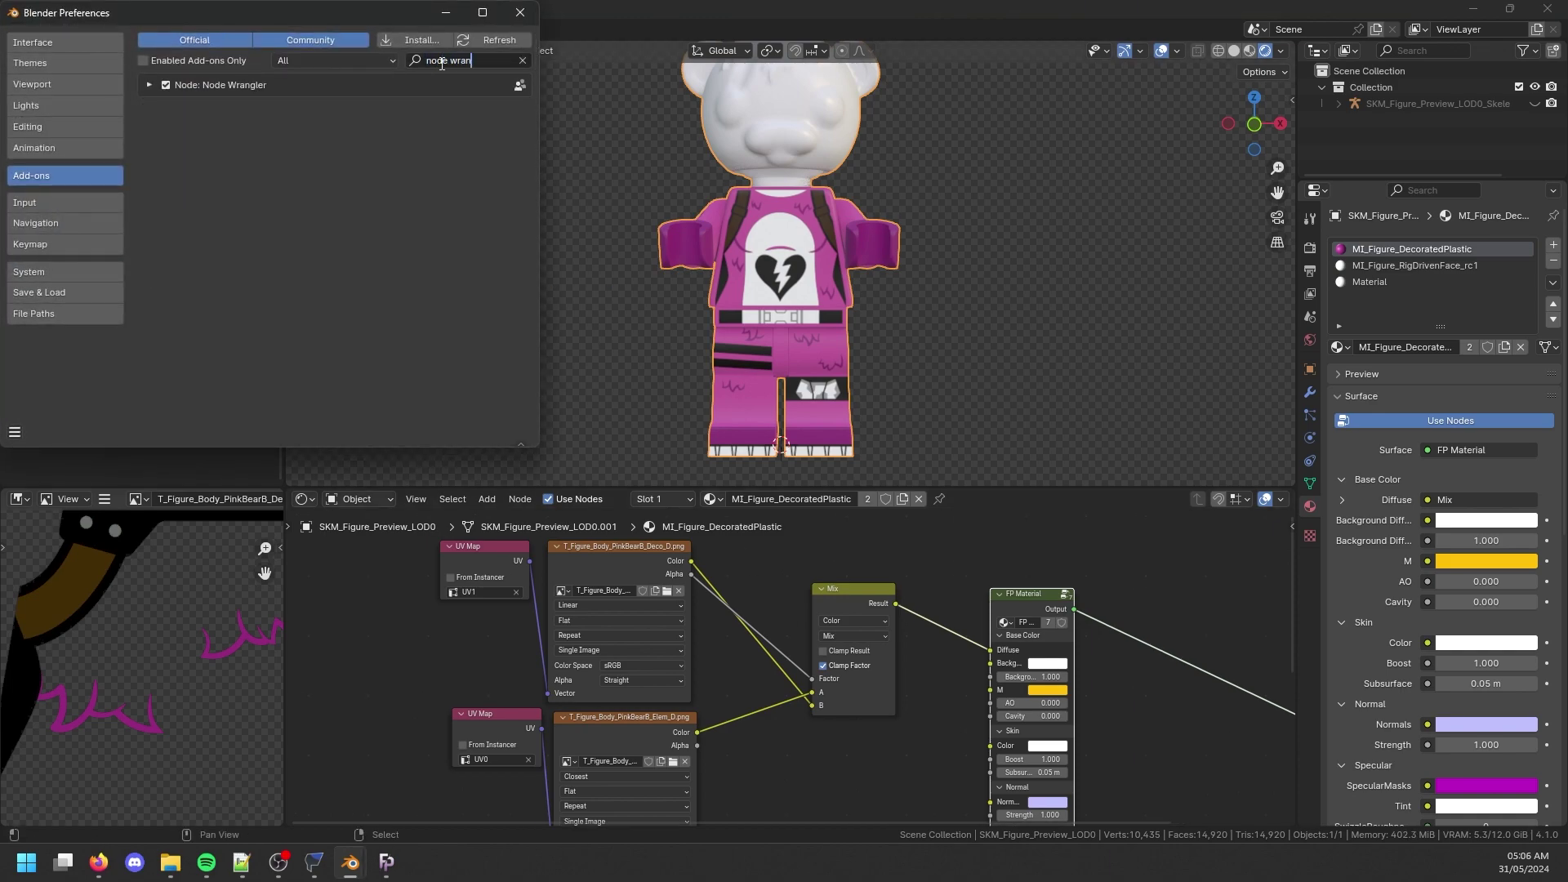
{"action": "left_click", "coordinate": [519, 12]}
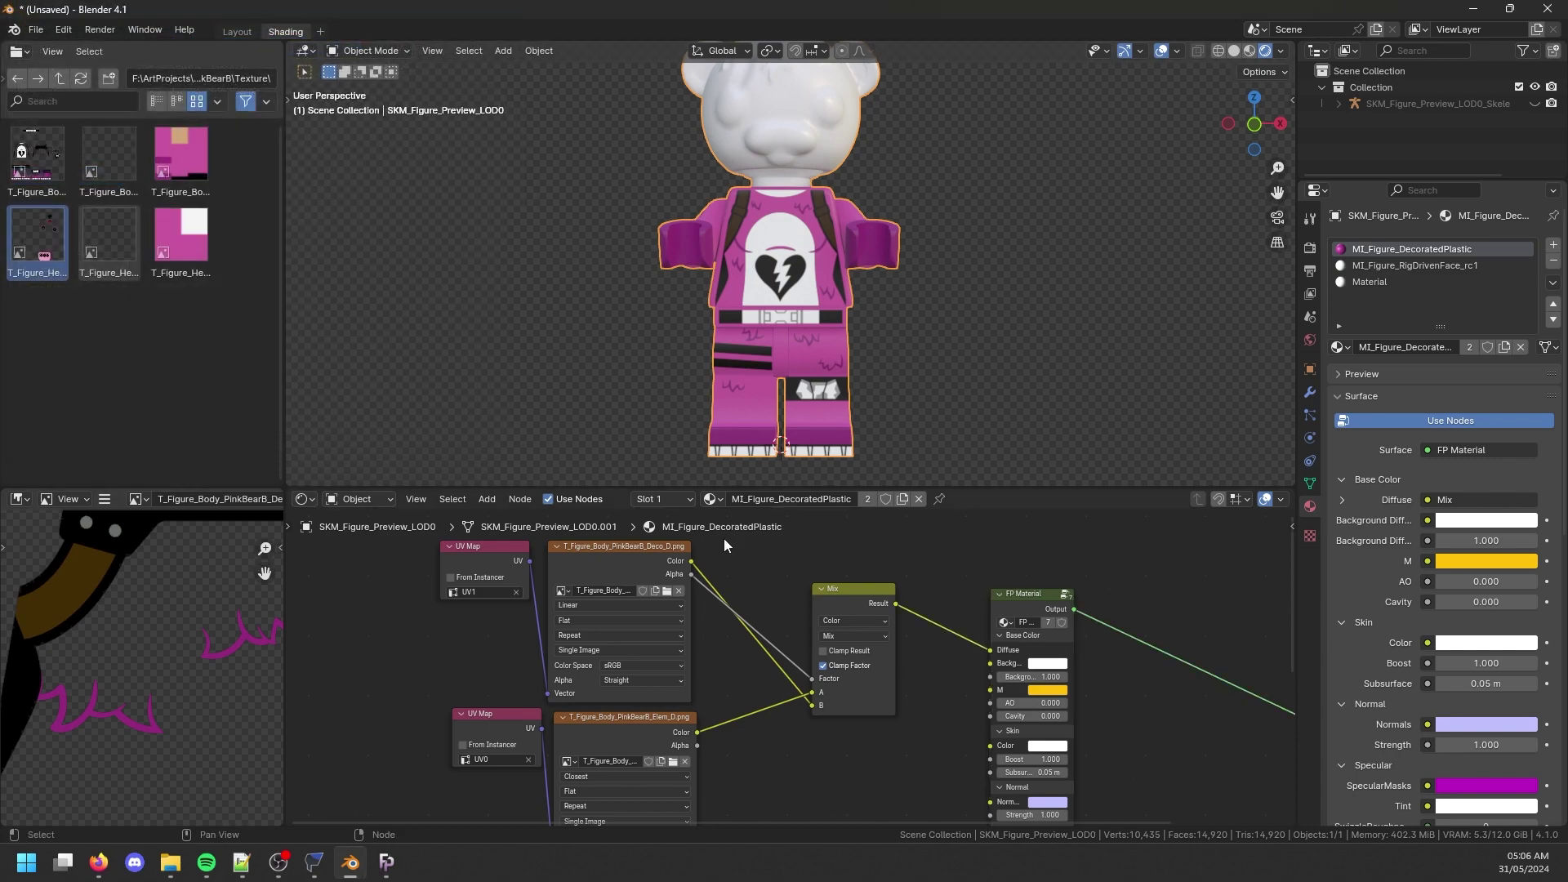
Preview the Deco_D texture's alpha and color outputs on the model.
{"action": "left_click", "coordinate": [640, 557], "text": "ctrl+shift"}
{"action": "left_click", "coordinate": [638, 562], "text": "ctrl+shift"}
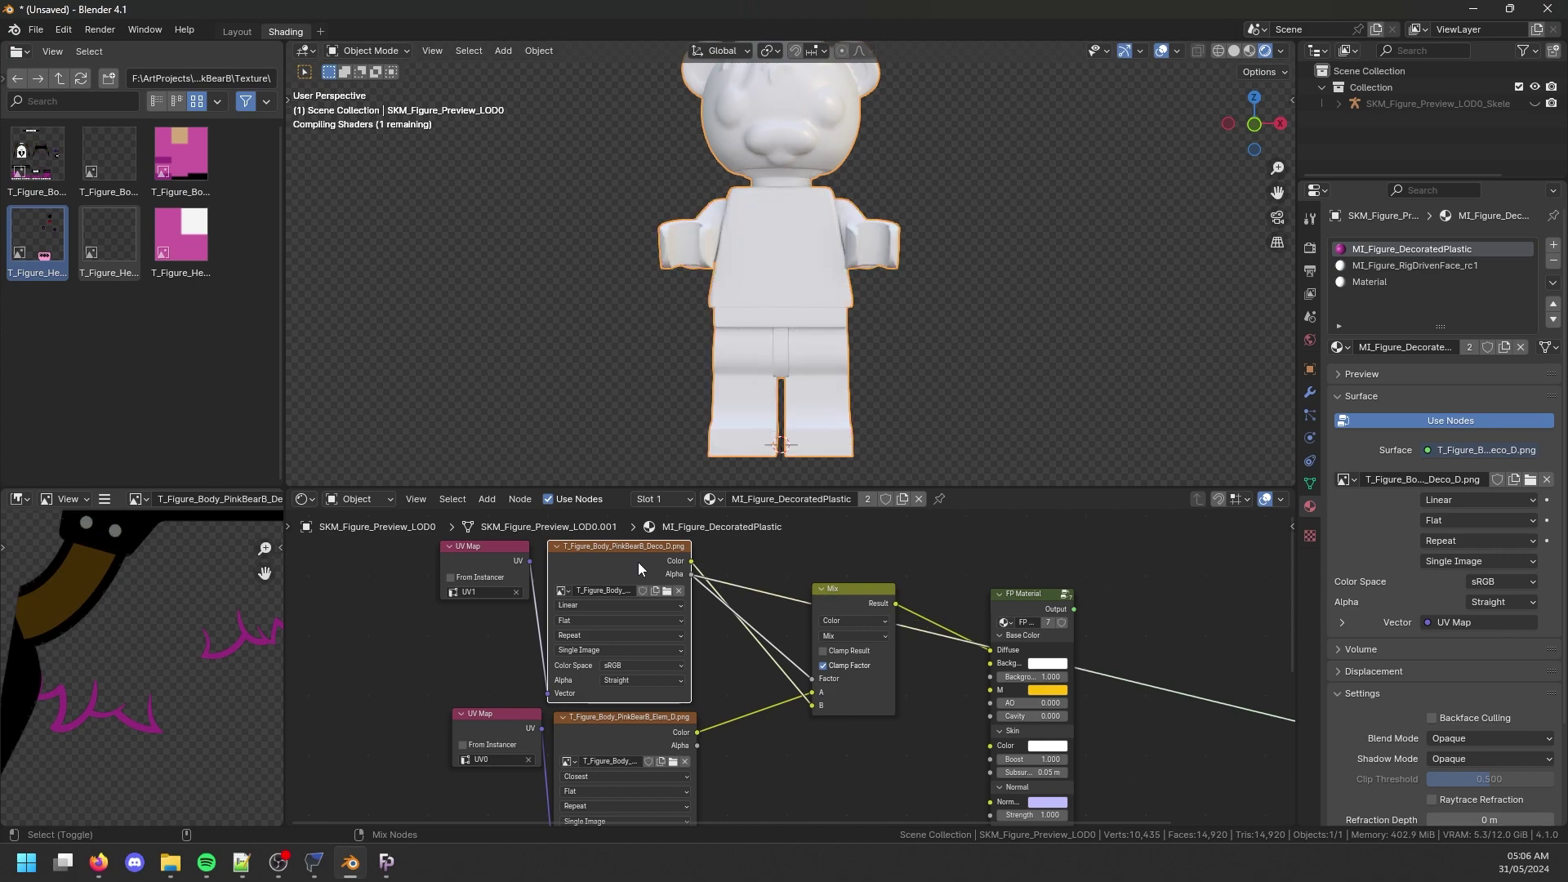
{"action": "left_click", "coordinate": [635, 563], "text": "ctrl+shift"}
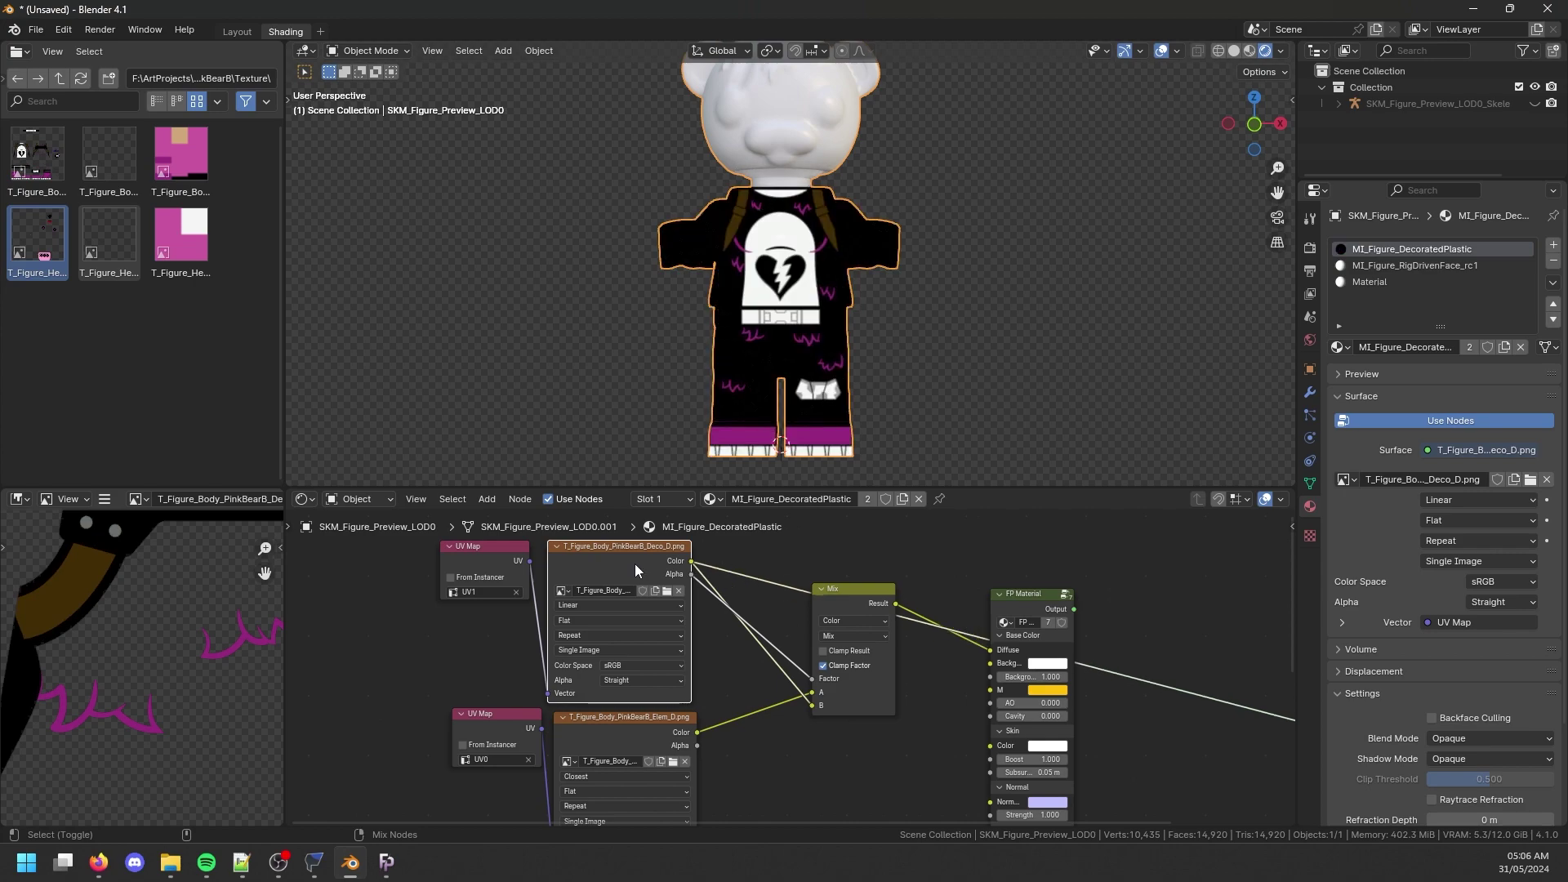
Preview the Deco_D texture's alpha output and examine the black-and-white mask on the figure from several angles.
{"action": "scroll", "coordinate": [848, 306], "scroll_direction": "up", "scroll_amount": 3}
{"action": "left_click", "coordinate": [631, 562], "text": "ctrl+shift"}
{"action": "middle_click_drag", "start_coordinate": [835, 278], "coordinate": [707, 448]}
{"action": "scroll", "coordinate": [816, 243], "scroll_direction": "up", "scroll_amount": 2}
{"action": "middle_click_drag", "start_coordinate": [851, 161], "coordinate": [753, 297]}
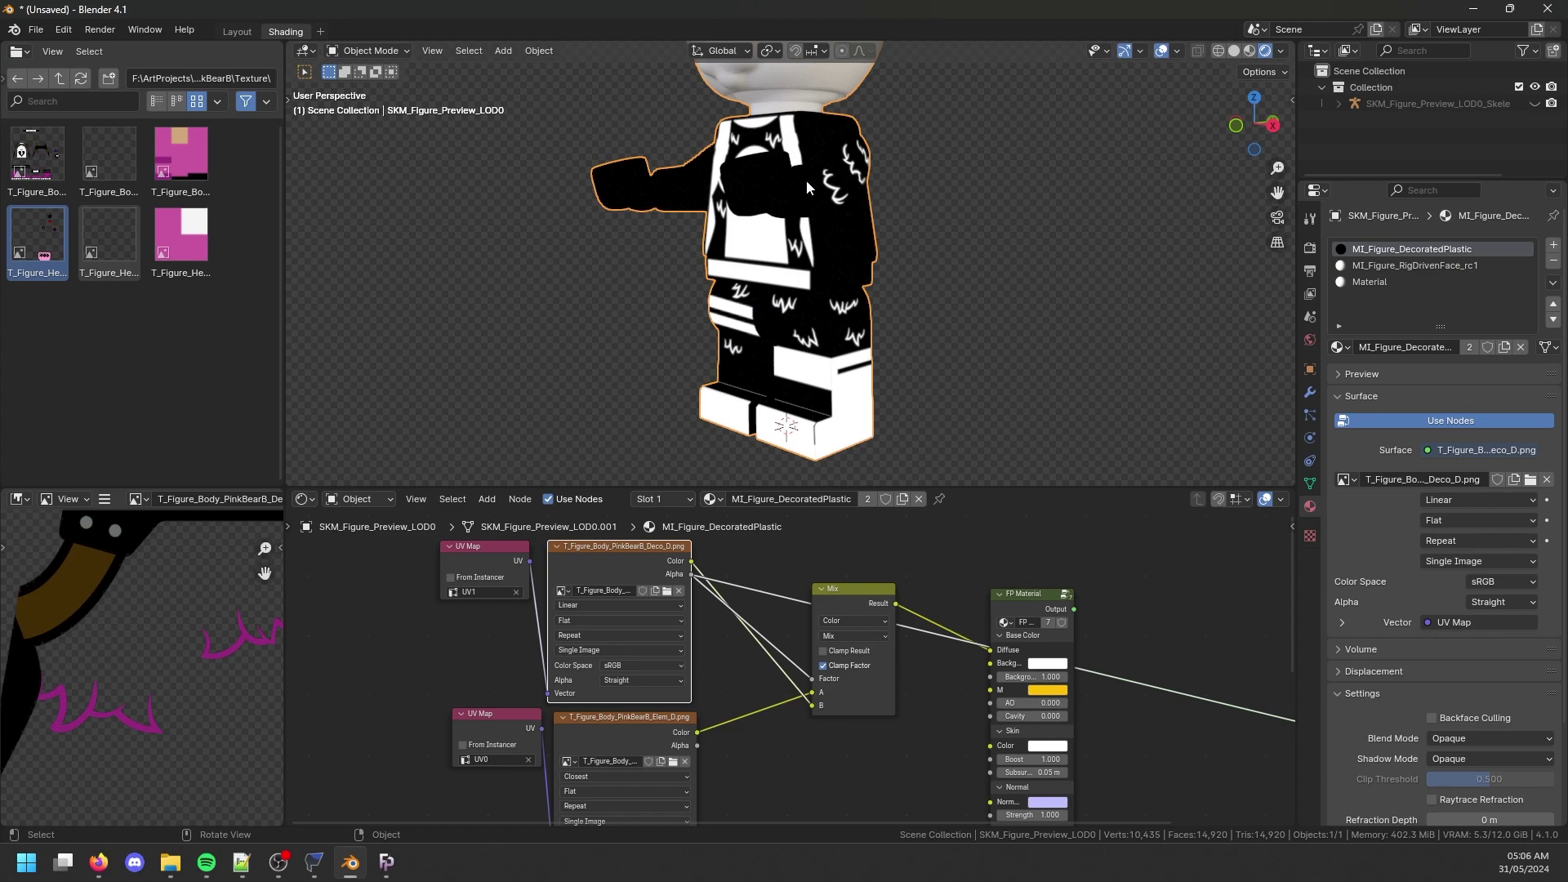
{"action": "middle_click_drag", "start_coordinate": [806, 180], "coordinate": [817, 173]}
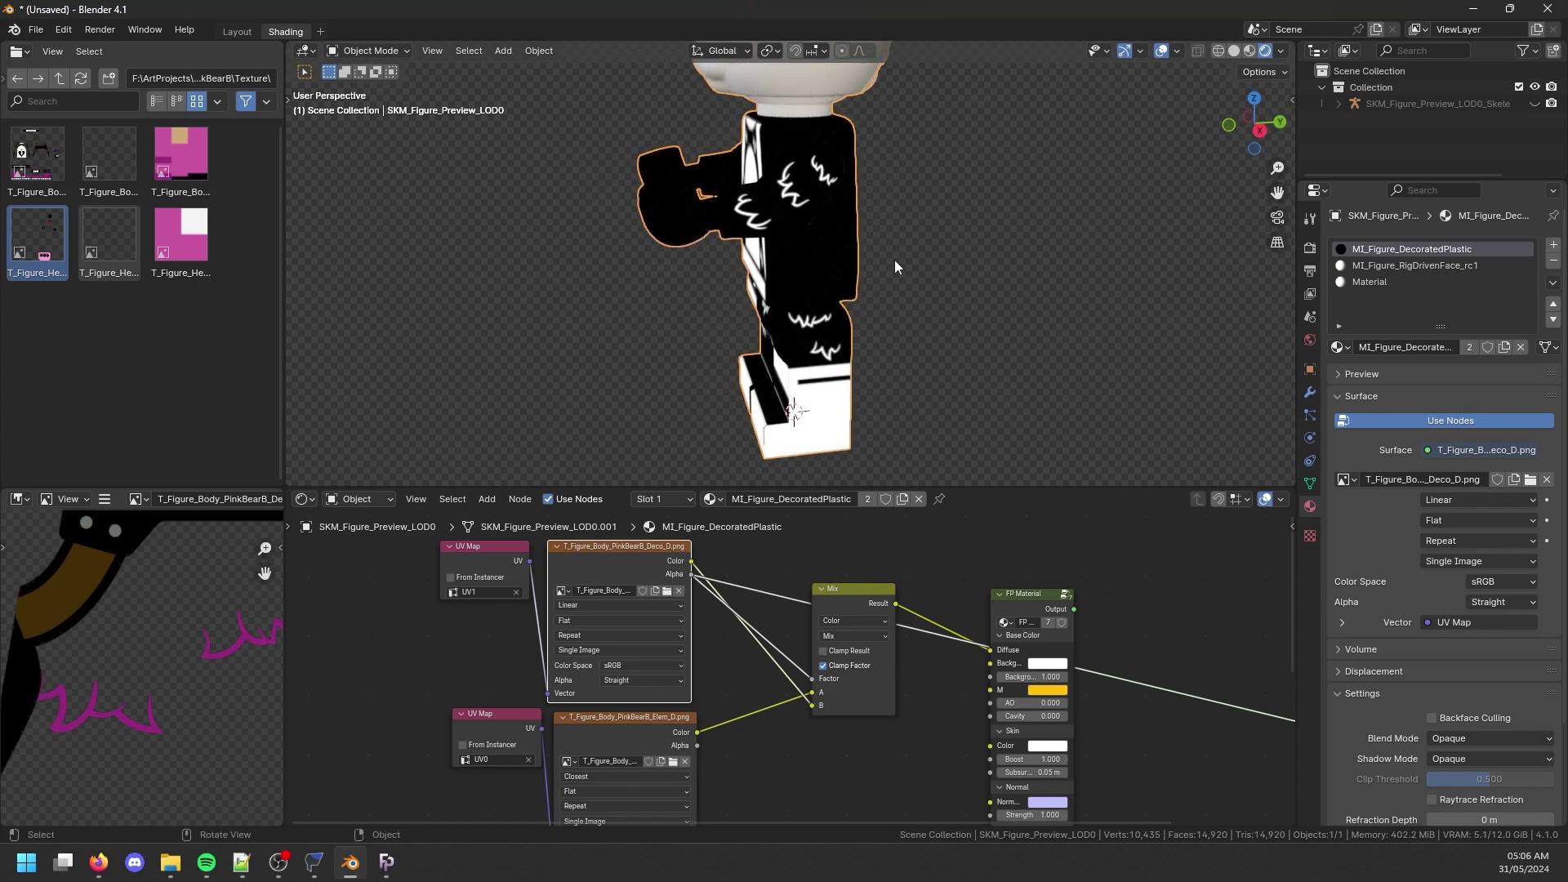
{"action": "middle_click_drag", "start_coordinate": [894, 250], "coordinate": [948, 312]}
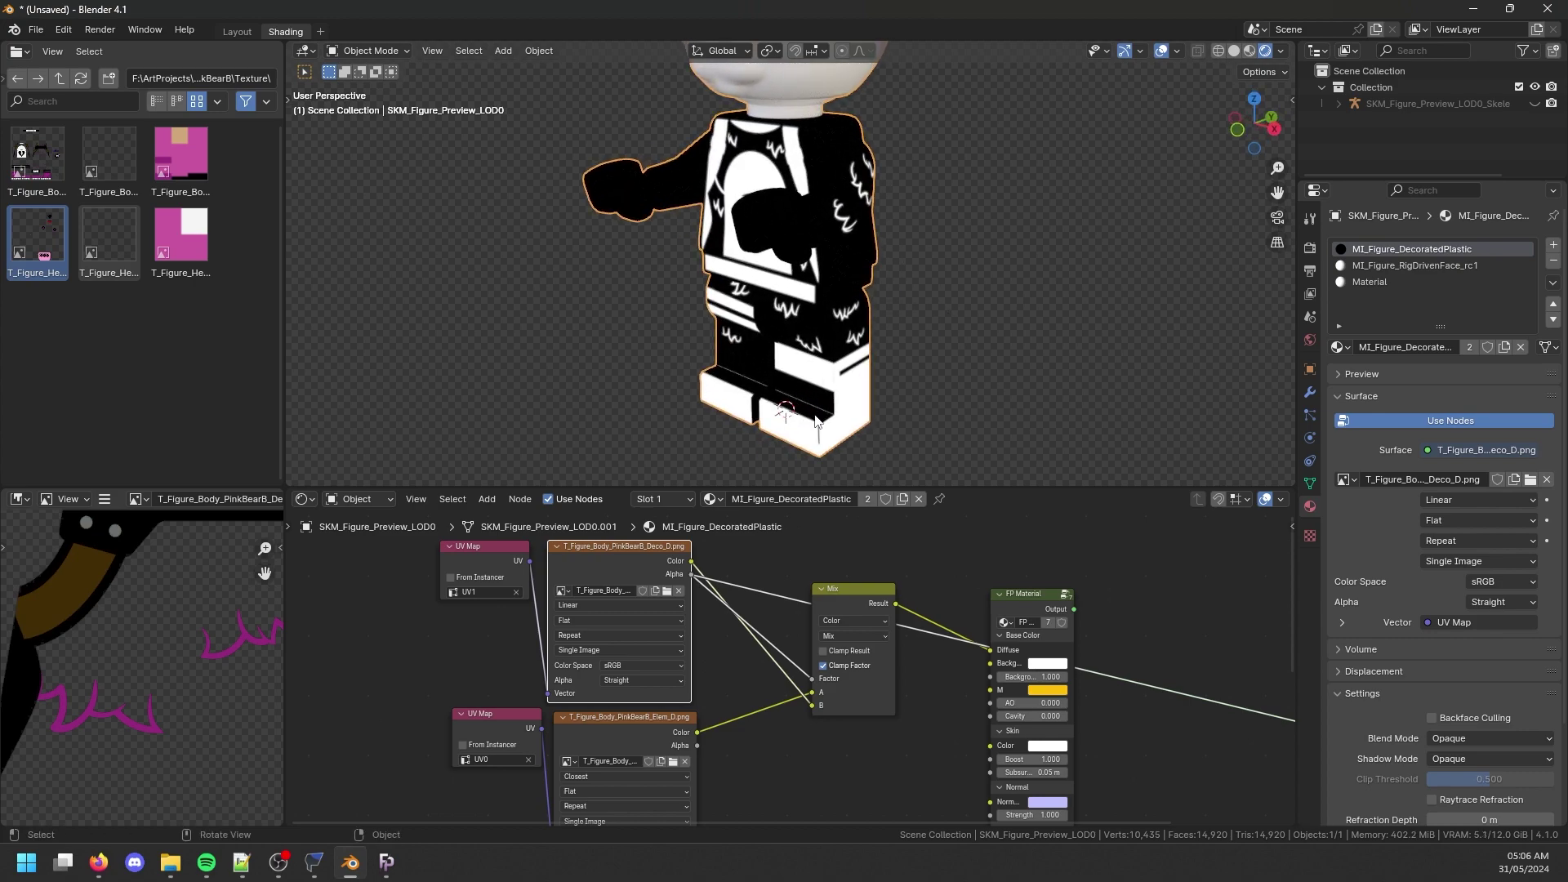
{"action": "left_click", "coordinate": [624, 570], "text": "ctrl+shift"}
{"action": "mouse_move", "coordinate": [713, 306]}
{"action": "middle_mouse_down"}
{"action": "mouse_move", "coordinate": [734, 298]}
{"action": "mouse_move", "coordinate": [715, 313]}
{"action": "middle_mouse_up"}
{"action": "left_click", "coordinate": [639, 567], "text": "ctrl+shift"}
{"action": "middle_click_drag", "start_coordinate": [720, 396], "coordinate": [764, 330]}
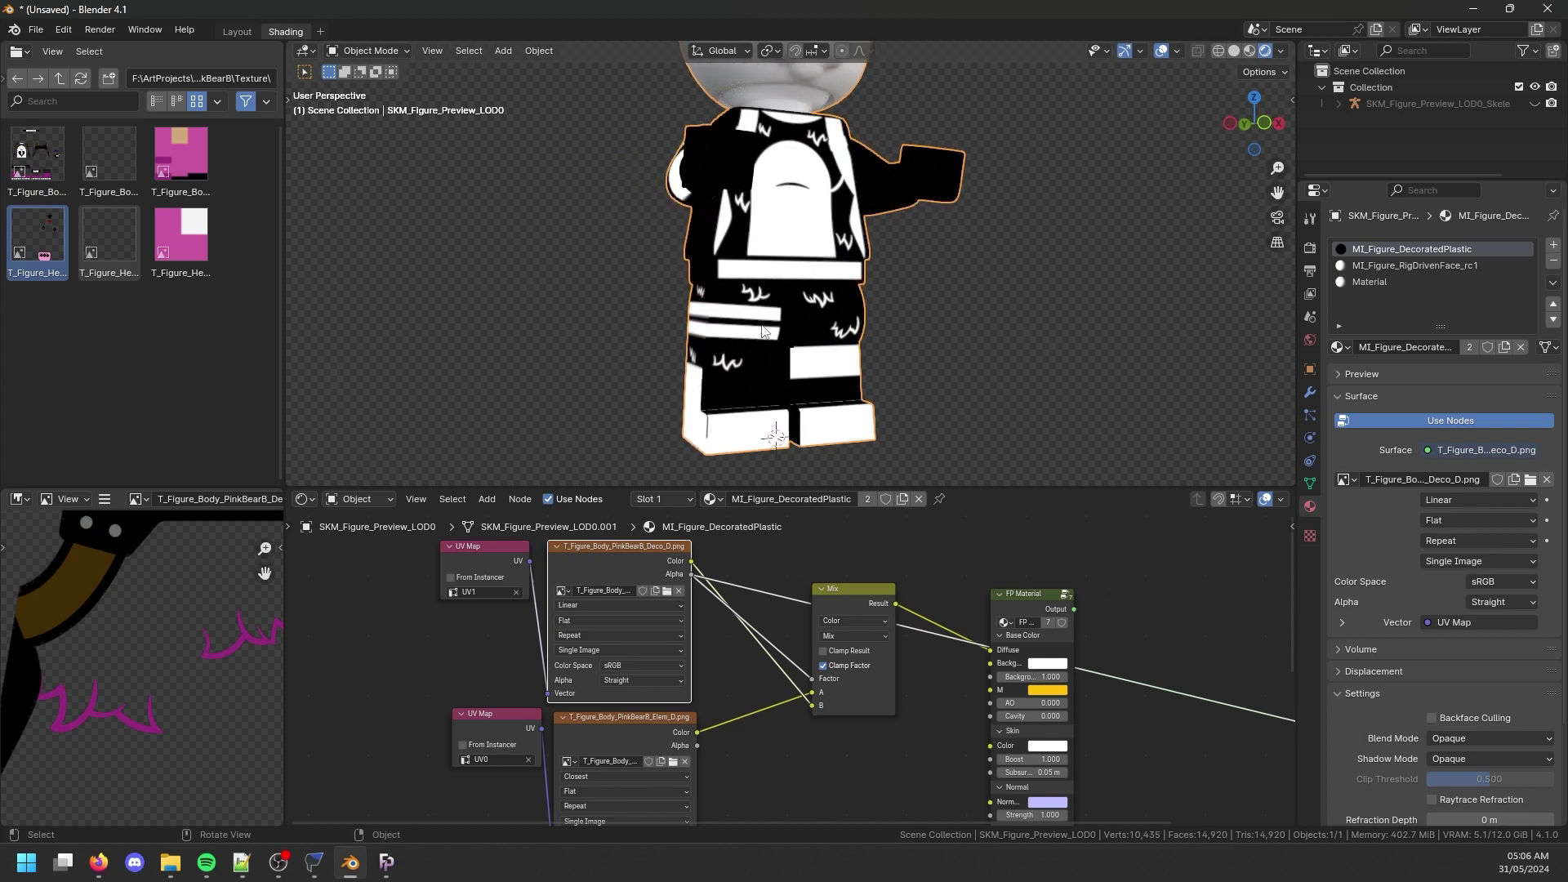
Preview the Mix result on the figure and compare it with the Deco_D alpha mask.
{"action": "left_click", "coordinate": [854, 596], "text": "ctrl+shift"}
{"action": "middle_click_drag", "start_coordinate": [846, 404], "coordinate": [947, 409]}
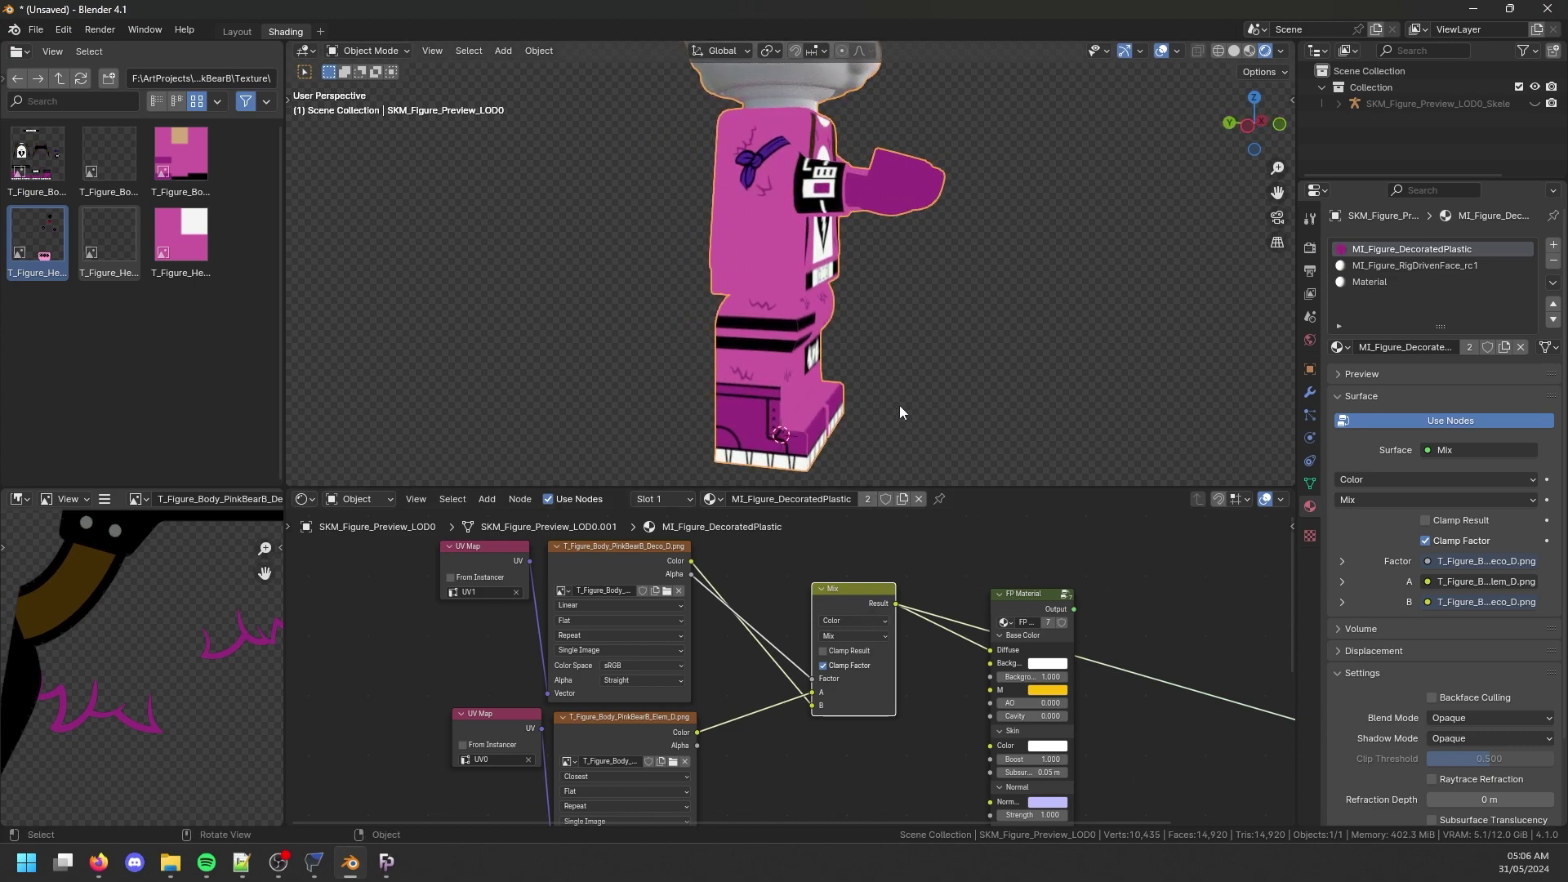
{"action": "middle_click_drag", "start_coordinate": [848, 371], "coordinate": [815, 370]}
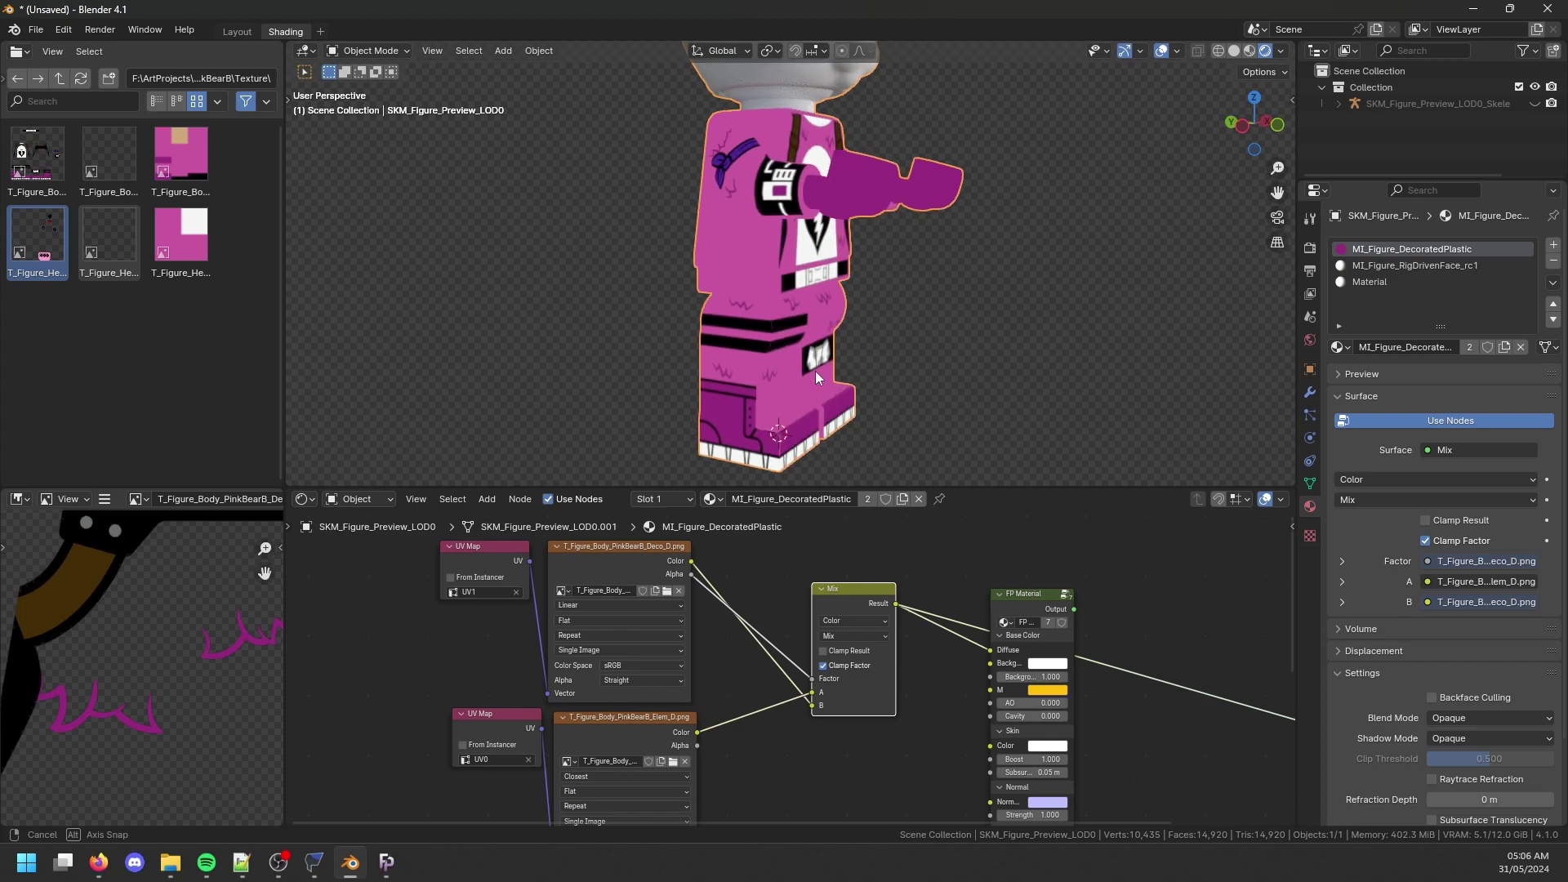
{"action": "left_click", "coordinate": [663, 560], "text": "ctrl+shift"}
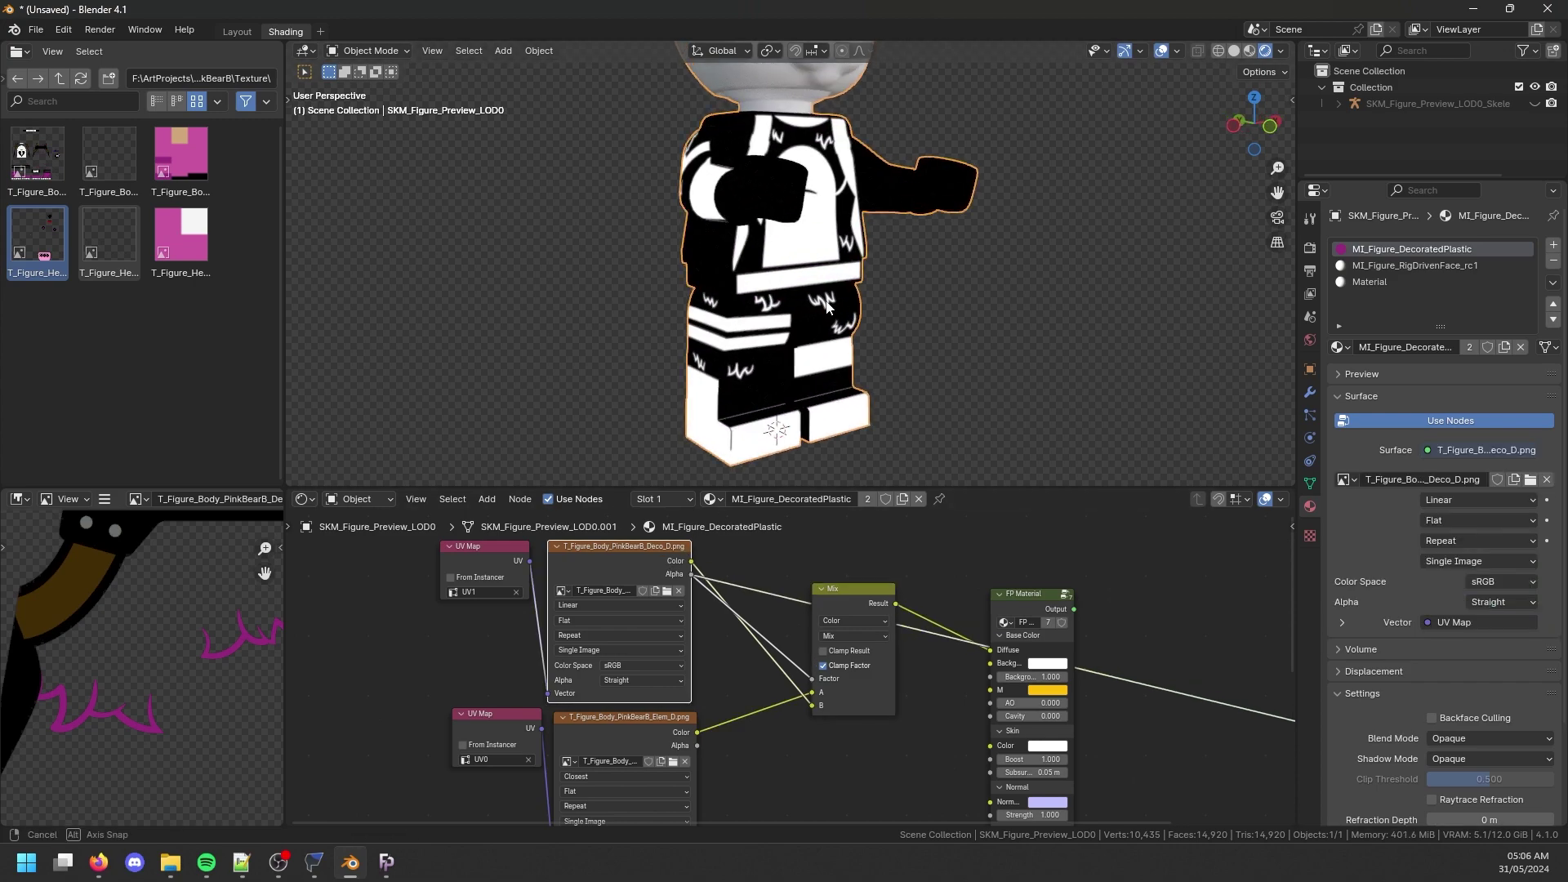
{"action": "left_click", "coordinate": [845, 583], "text": "ctrl+shift"}
{"action": "middle_click_drag", "start_coordinate": [849, 319], "coordinate": [812, 297]}
Disconnect Elem_D from the Mix node's A input, try a blue base color there, and reconnect Elem_D's color.
{"action": "right_click_drag", "start_coordinate": [758, 691], "coordinate": [766, 744], "text": "ctrl"}
{"action": "middle_click_drag", "start_coordinate": [757, 683], "coordinate": [737, 653]}
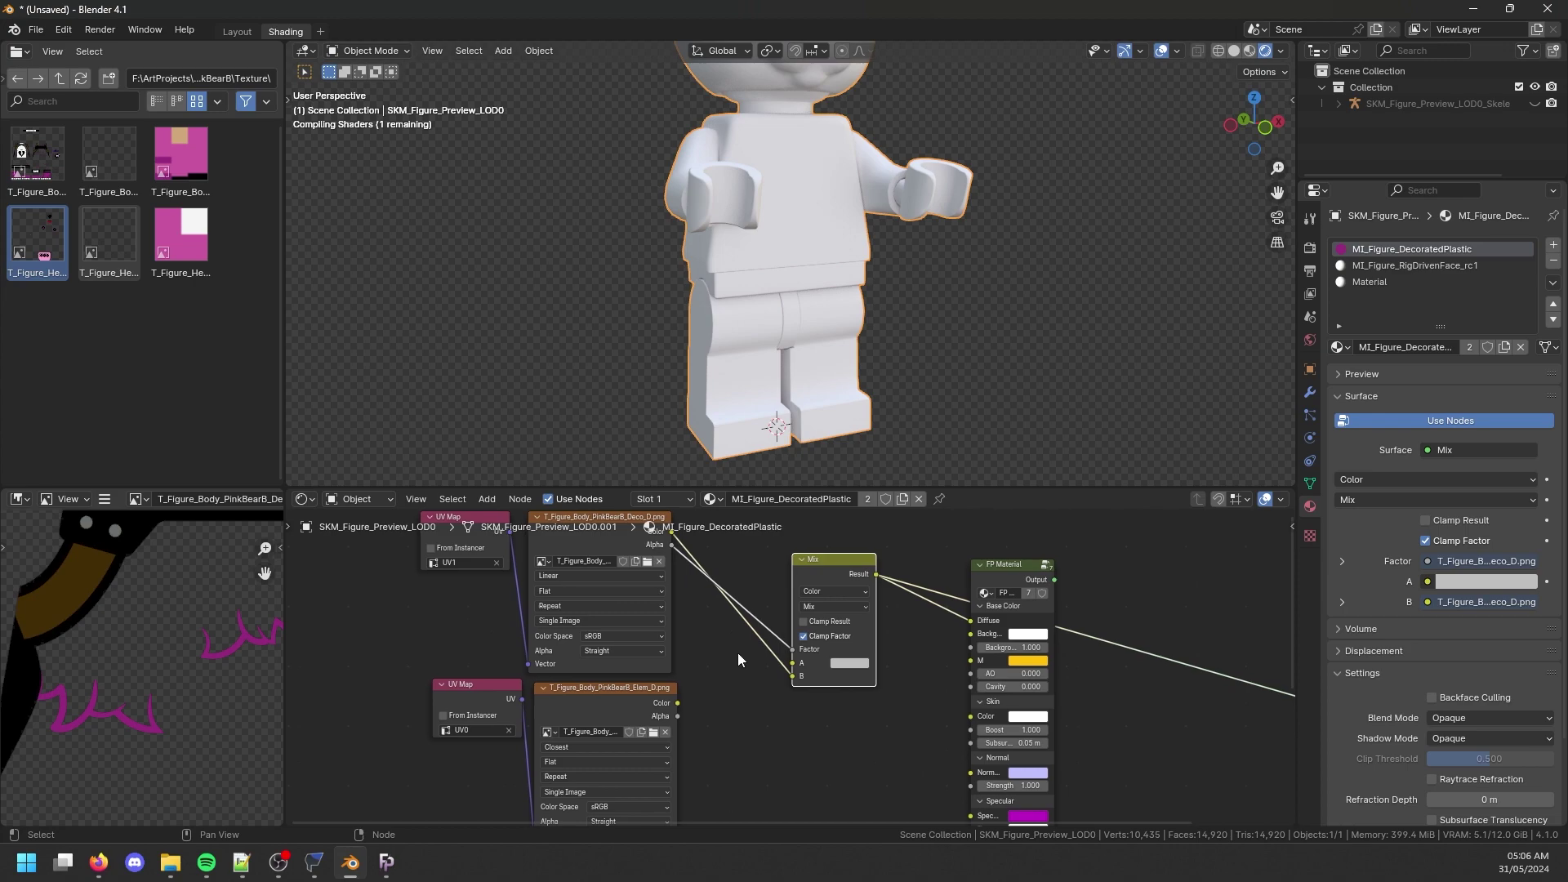
{"action": "left_click", "coordinate": [843, 661]}
{"action": "left_click_drag", "start_coordinate": [880, 520], "coordinate": [931, 497]}
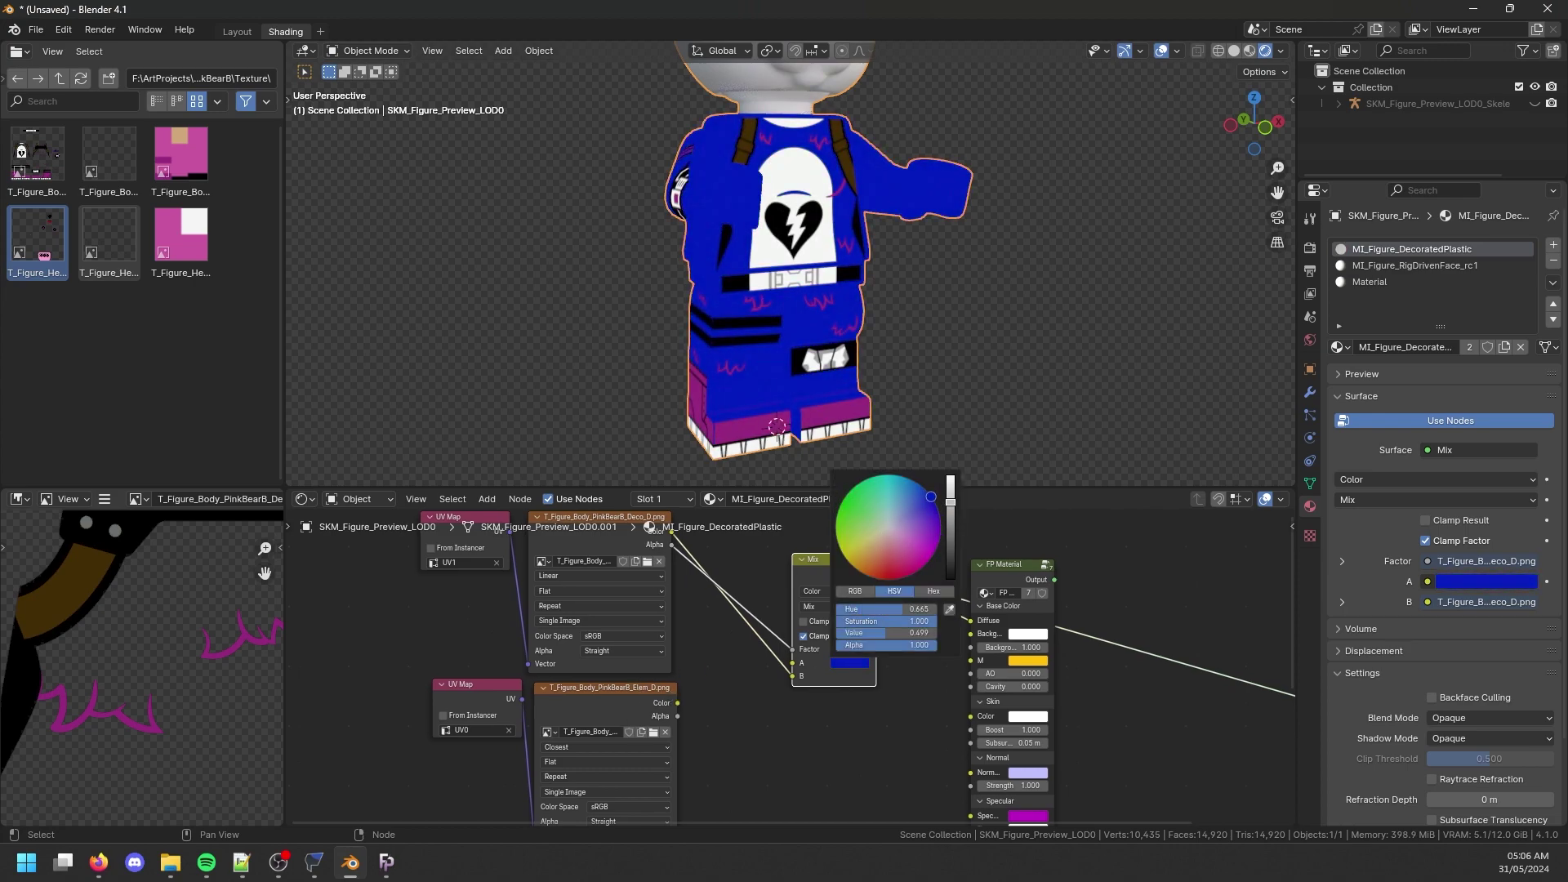
{"action": "middle_click_drag", "start_coordinate": [1055, 243], "coordinate": [840, 443]}
{"action": "left_click_drag", "start_coordinate": [677, 702], "coordinate": [796, 661]}
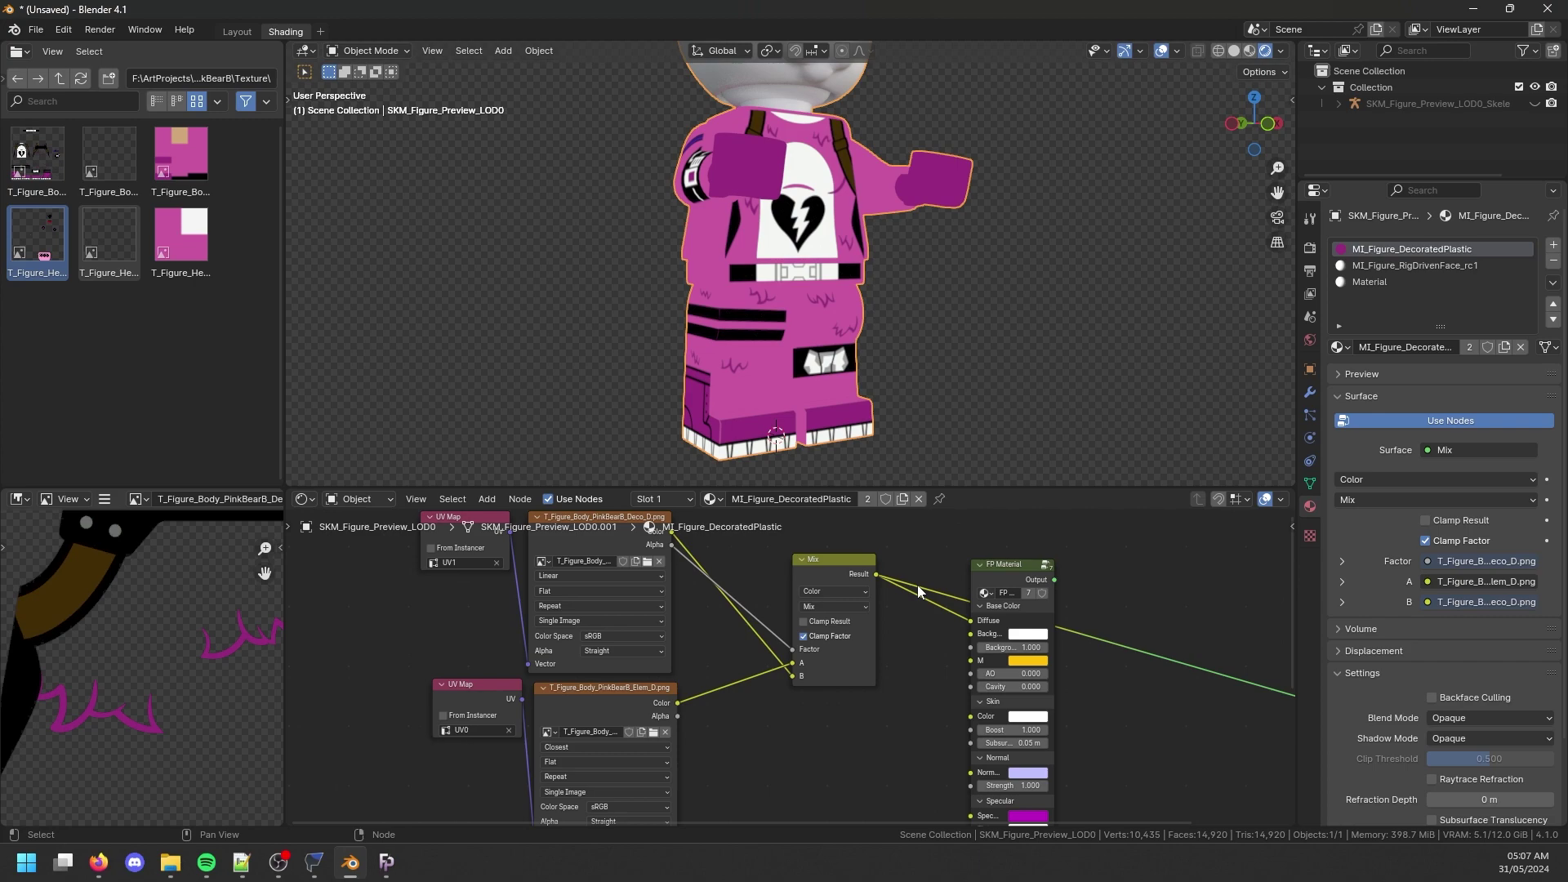
Move the FP Material node along the X axis away from the Mix node and preview its output on the figure.
{"action": "middle_click_drag", "start_coordinate": [972, 552], "coordinate": [787, 560]}
{"action": "left_click_drag", "start_coordinate": [822, 587], "coordinate": [994, 577]}
{"action": "key", "text": "x"}
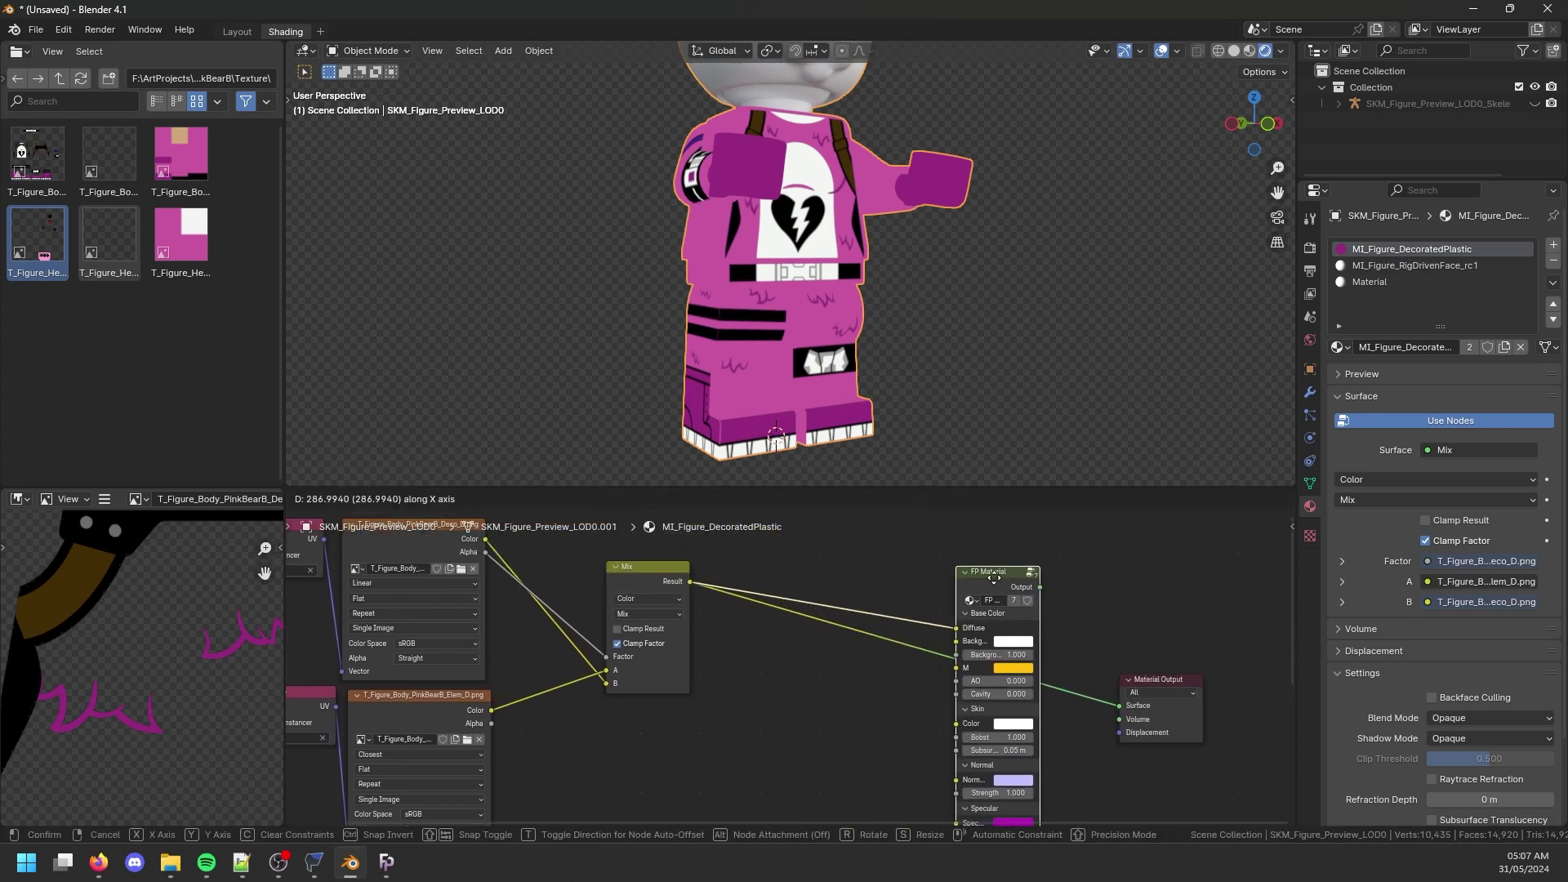
{"action": "left_click", "coordinate": [994, 578]}
{"action": "middle_click_drag", "start_coordinate": [913, 291], "coordinate": [764, 317]}
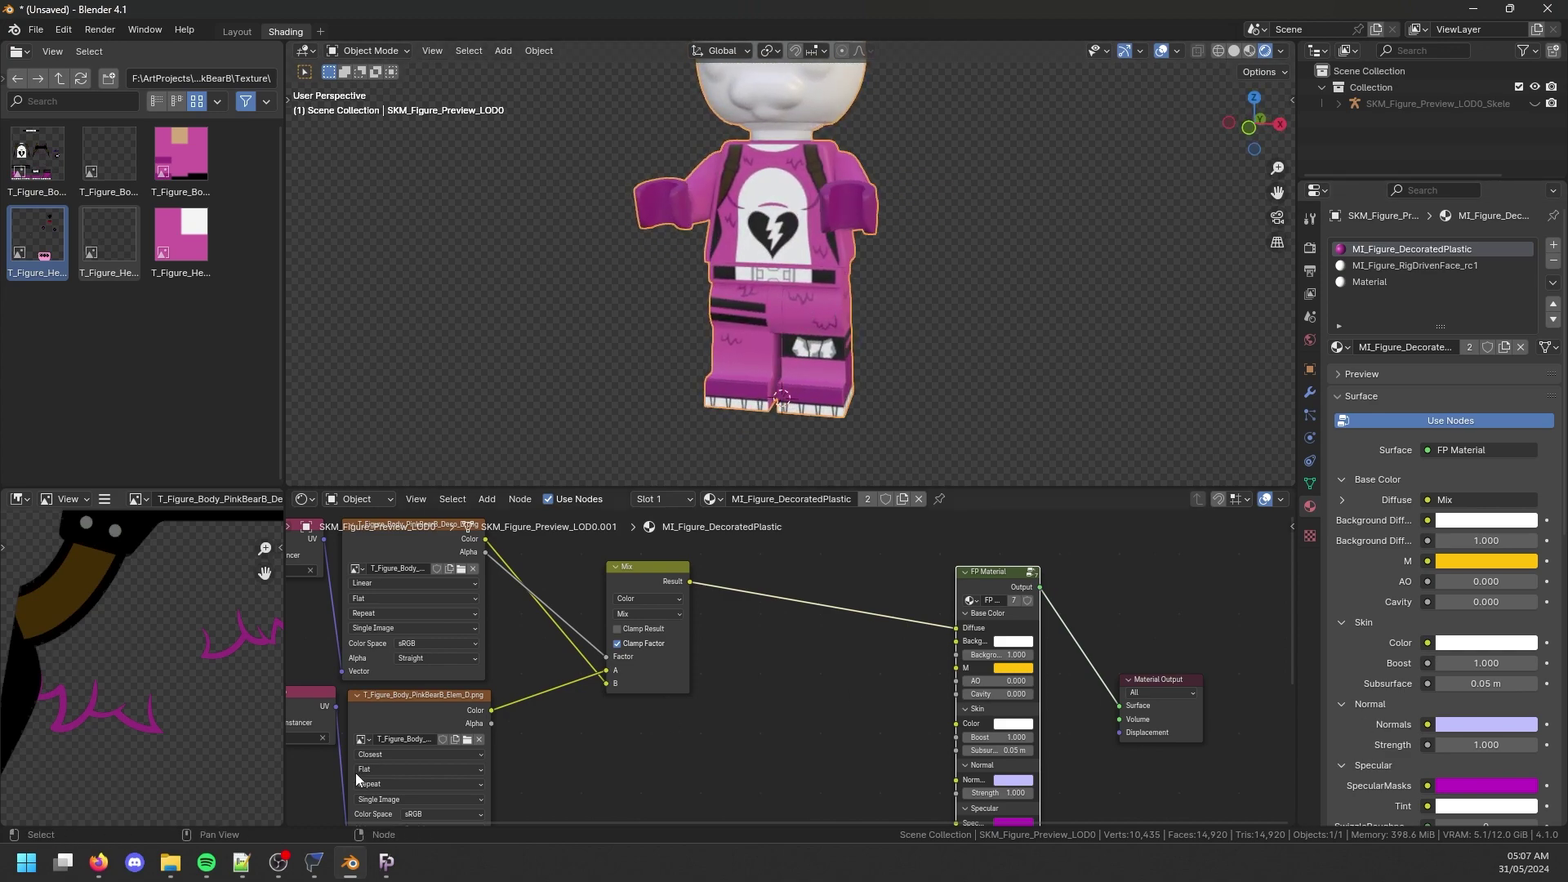
Preview the Deco_M texture on the figure and move it with its UV Map node beneath the Elem_D nodes.
{"action": "middle_click_drag", "start_coordinate": [498, 739], "coordinate": [567, 583]}
{"action": "scroll", "coordinate": [679, 601], "scroll_direction": "down", "scroll_amount": 3}
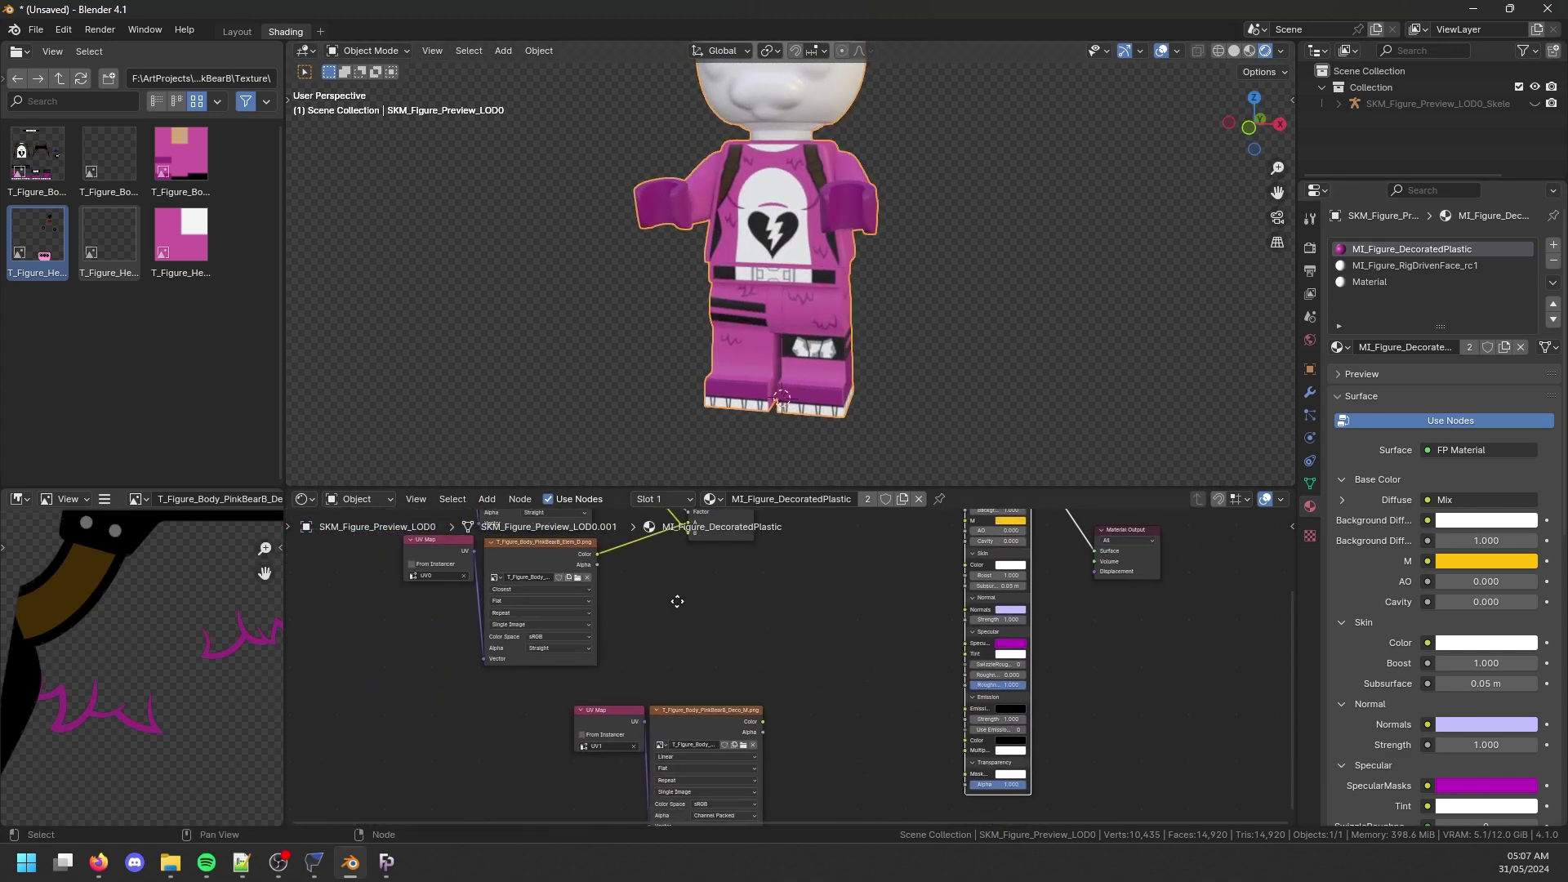
{"action": "left_click", "coordinate": [732, 714], "text": "ctrl+shift"}
{"action": "key", "text": "b"}
{"action": "left_click_drag", "start_coordinate": [636, 695], "coordinate": [575, 687]}
{"action": "middle_click_drag", "start_coordinate": [686, 637], "coordinate": [671, 592]}
{"action": "scroll", "coordinate": [665, 626], "scroll_direction": "up", "scroll_amount": 1}
Add a Separate Color node to the link coming from the Deco_M texture's color output.
{"action": "key", "text": "shift+a"}
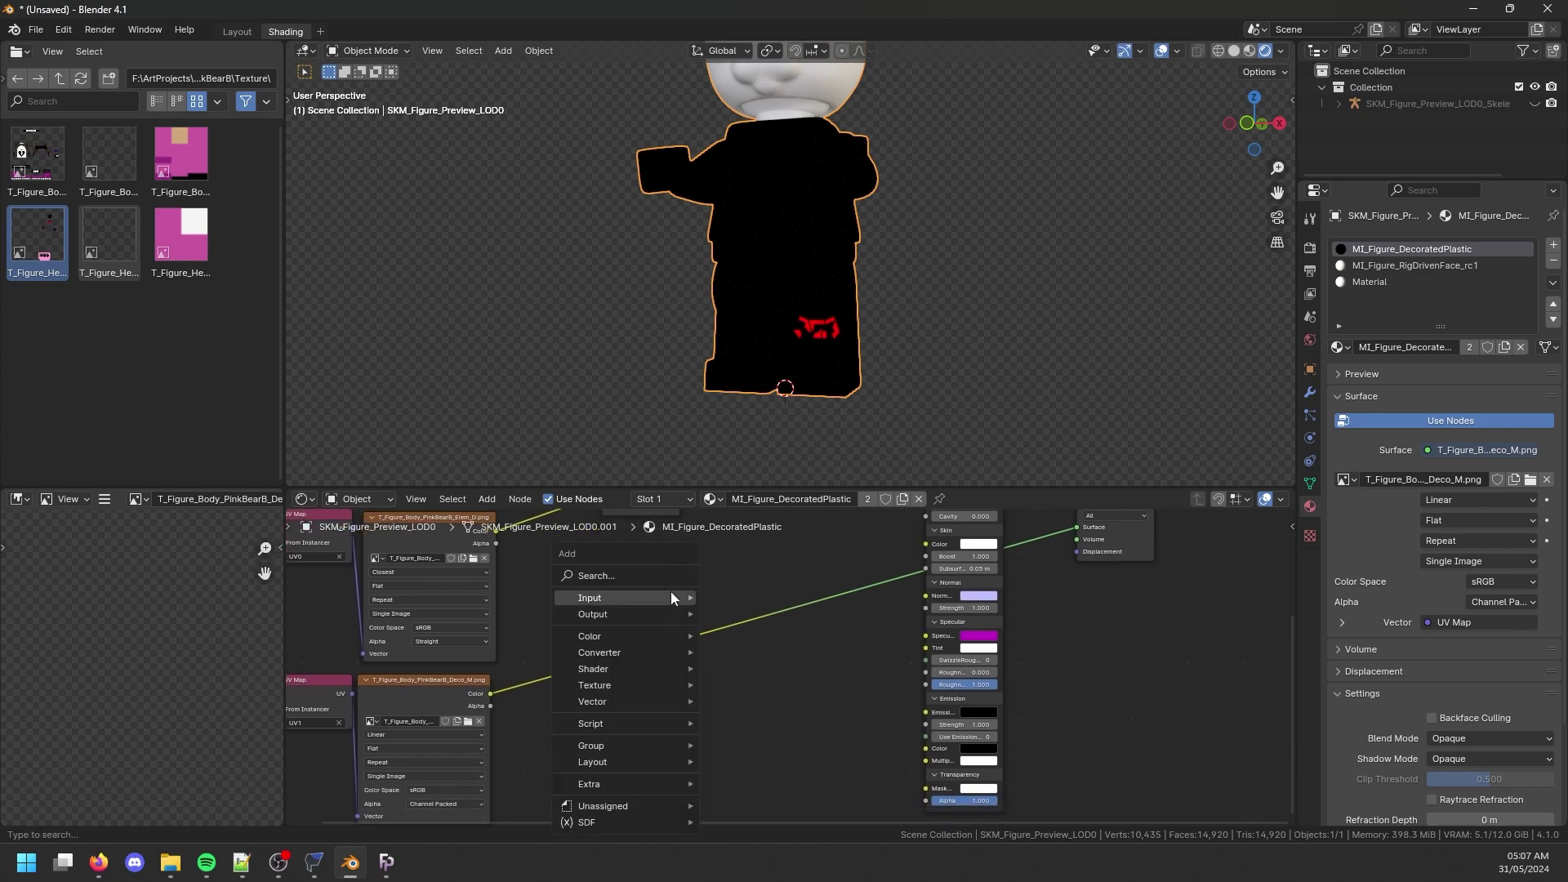
{"action": "left_click", "coordinate": [667, 579]}
{"action": "type", "text": "sep"}
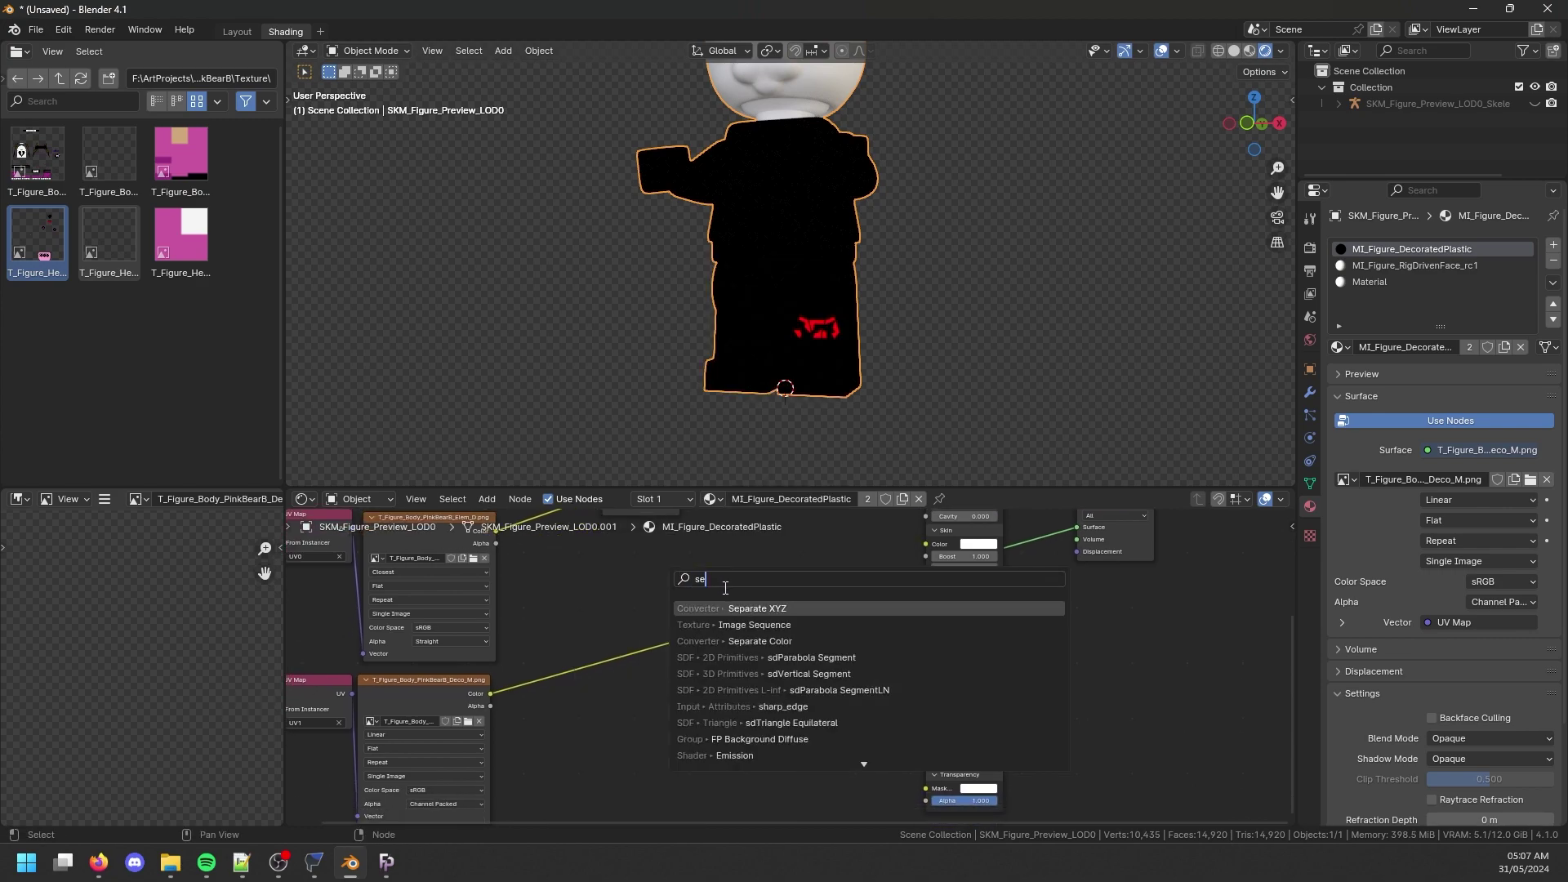
{"action": "key", "text": "Return"}
{"action": "left_click", "coordinate": [543, 633]}
Add a Combine Color node to the link coming from Separate Color's Red output.
{"action": "key", "text": "shift+a"}
{"action": "type", "text": "comb"}
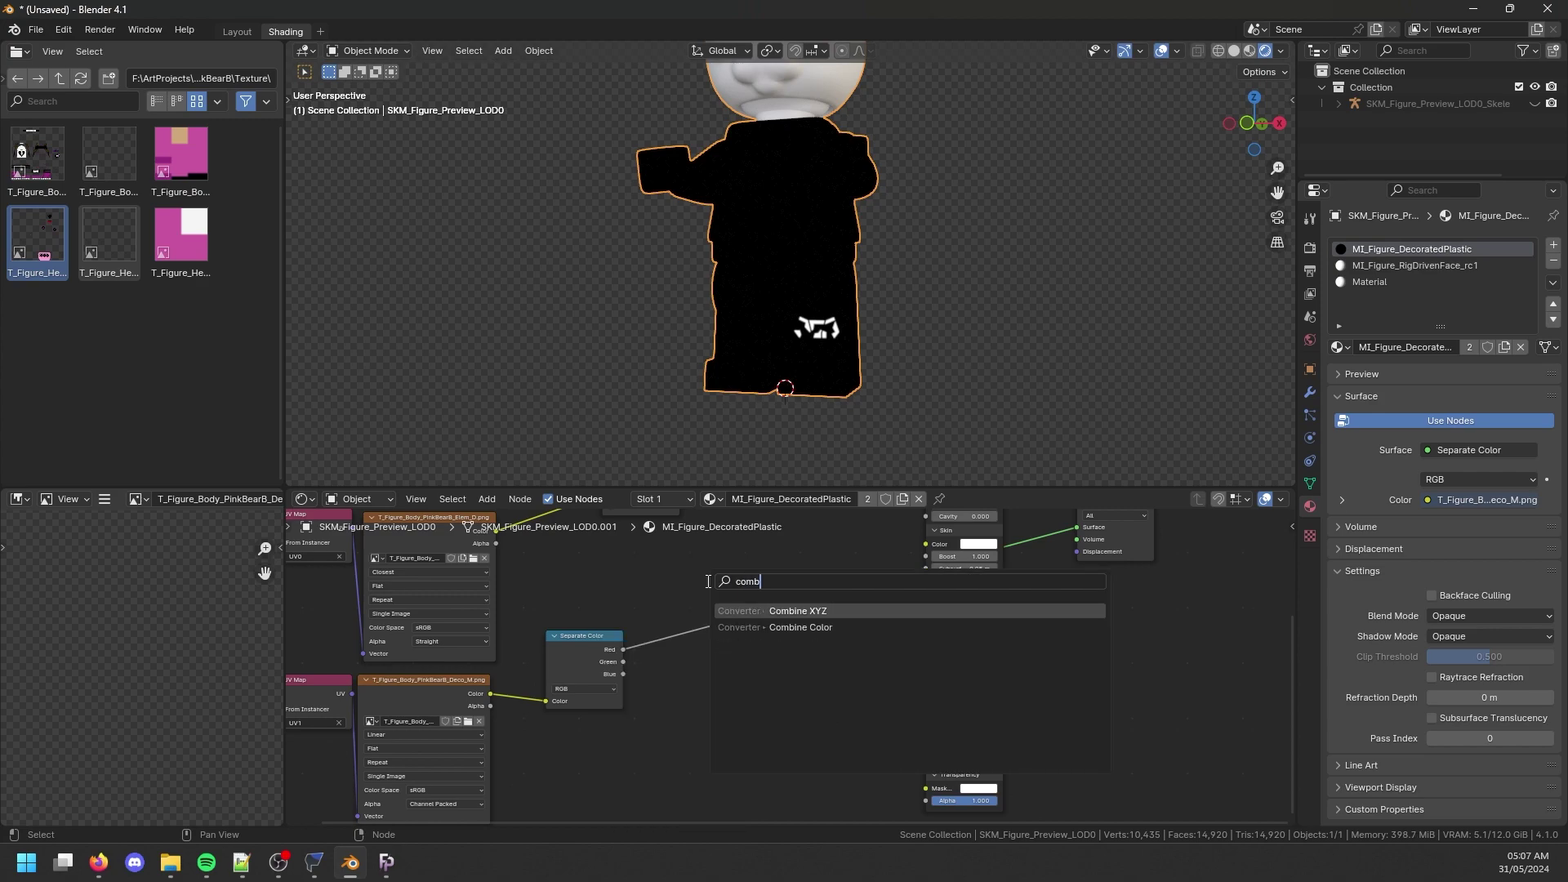
{"action": "key", "text": "Return"}
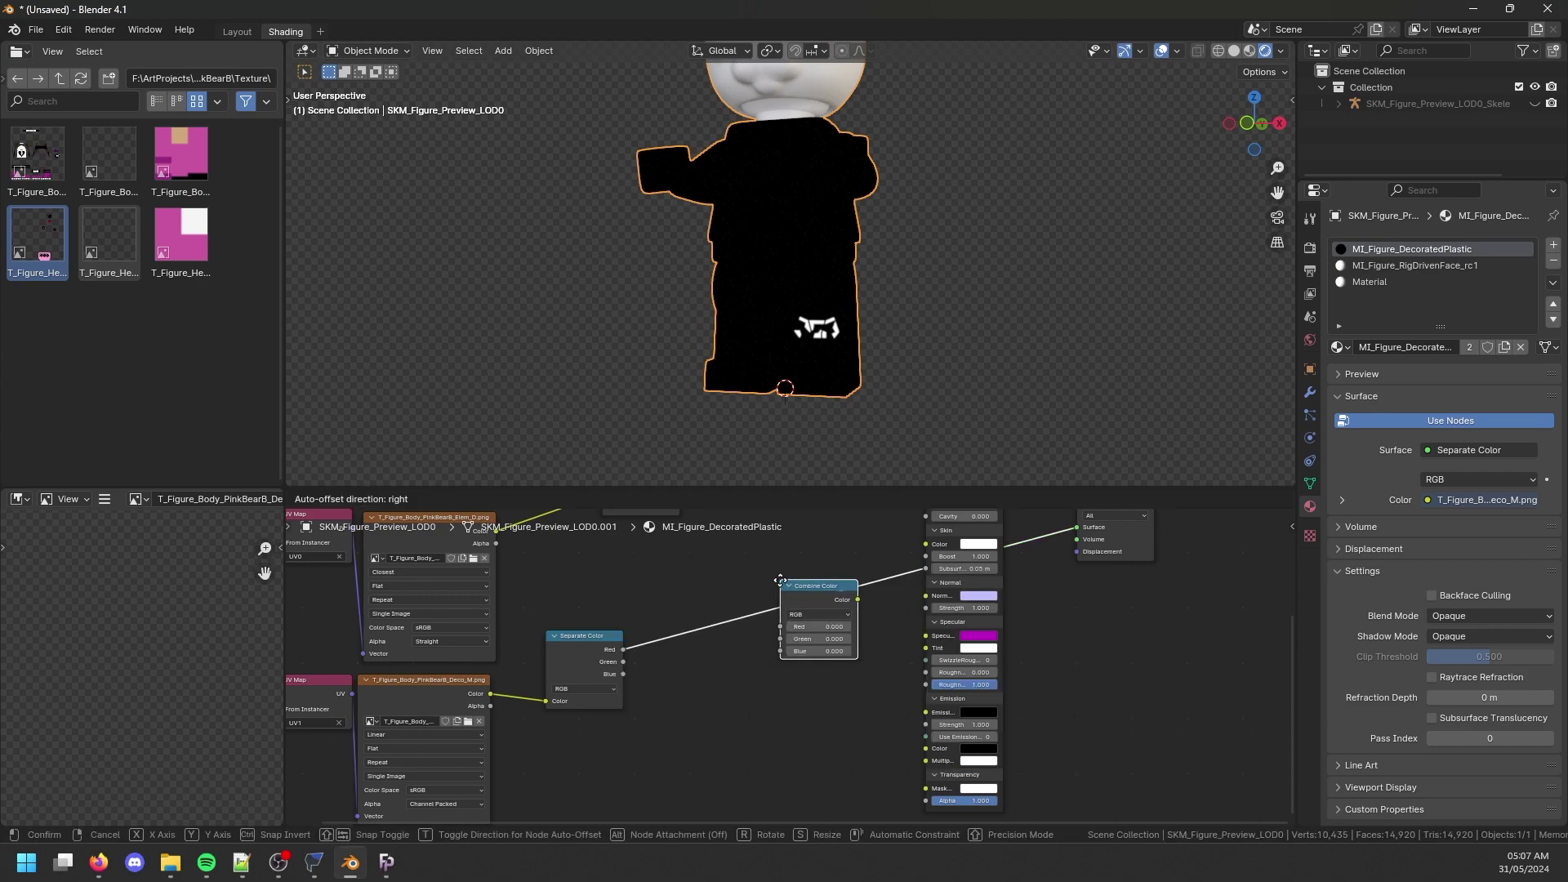
{"action": "left_click", "coordinate": [780, 581]}
Reroute Separate Color's Red output from Combine Color's Red input to its Green input.
{"action": "scroll", "coordinate": [759, 670], "scroll_direction": "down", "scroll_amount": 7}
{"action": "scroll", "coordinate": [770, 654], "scroll_direction": "up", "scroll_amount": 4}
{"action": "middle_click_drag", "start_coordinate": [861, 589], "coordinate": [754, 712]}
{"action": "scroll", "coordinate": [777, 634], "scroll_direction": "up", "scroll_amount": 2}
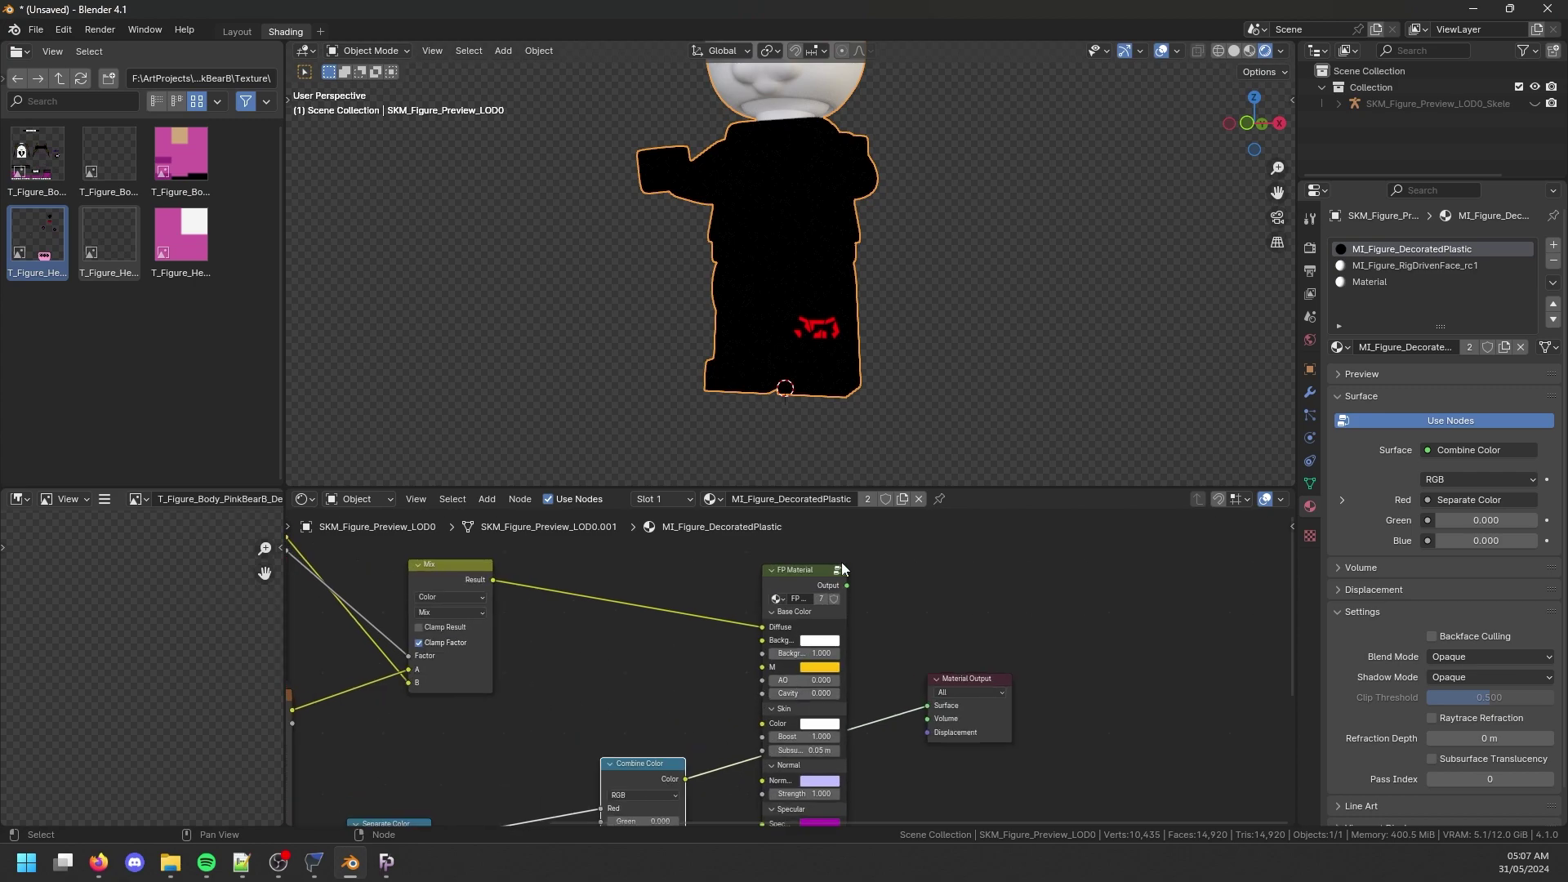
{"action": "scroll", "coordinate": [806, 564], "scroll_direction": "down", "scroll_amount": 3}
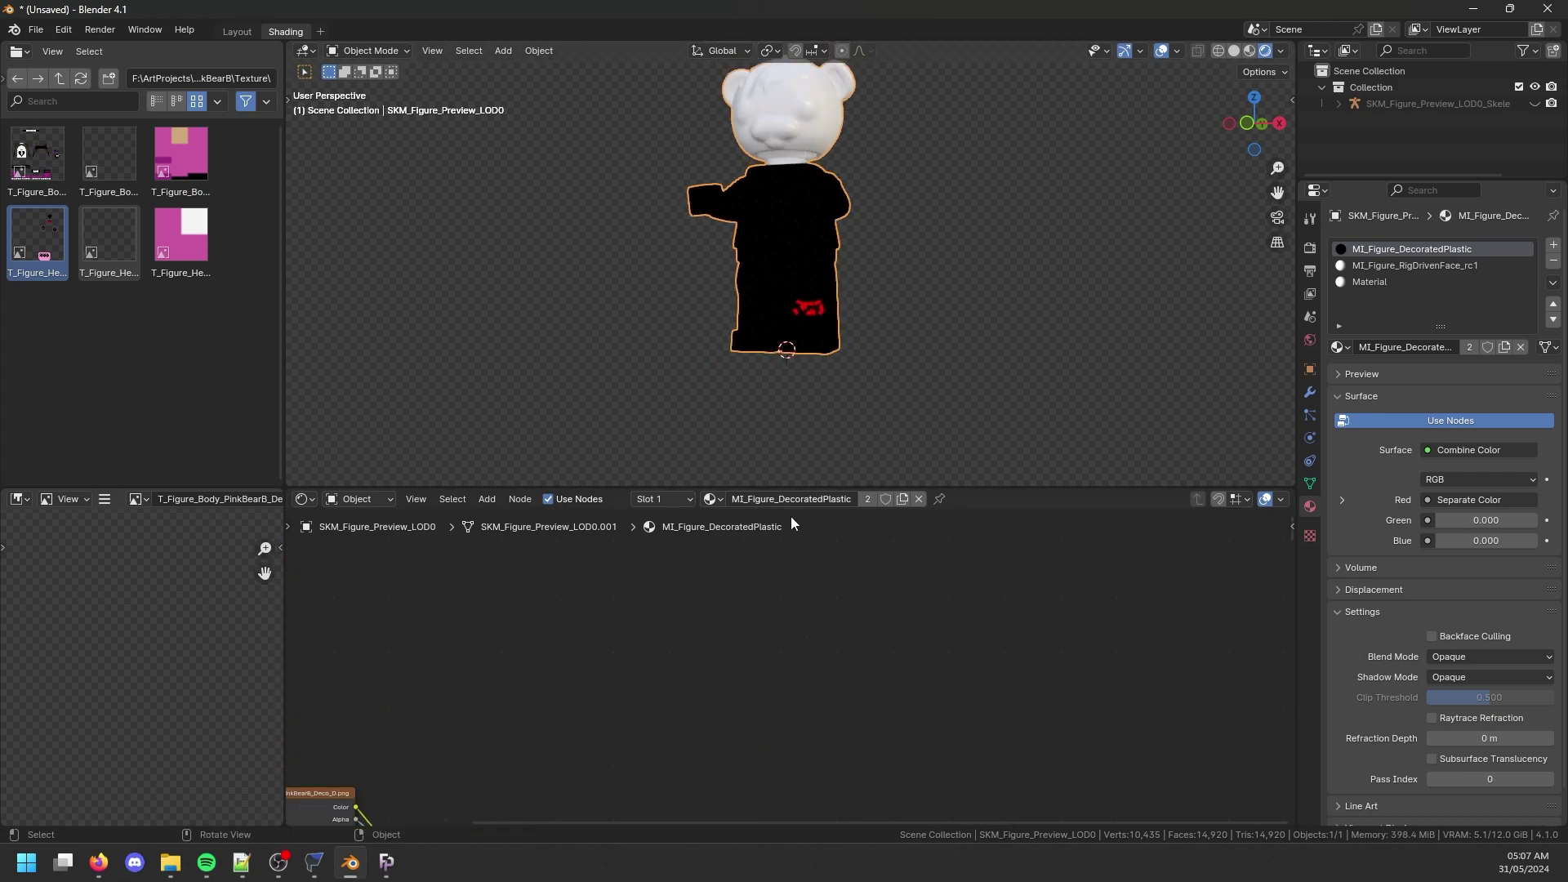
{"action": "scroll", "coordinate": [815, 607], "scroll_direction": "up", "scroll_amount": 6}
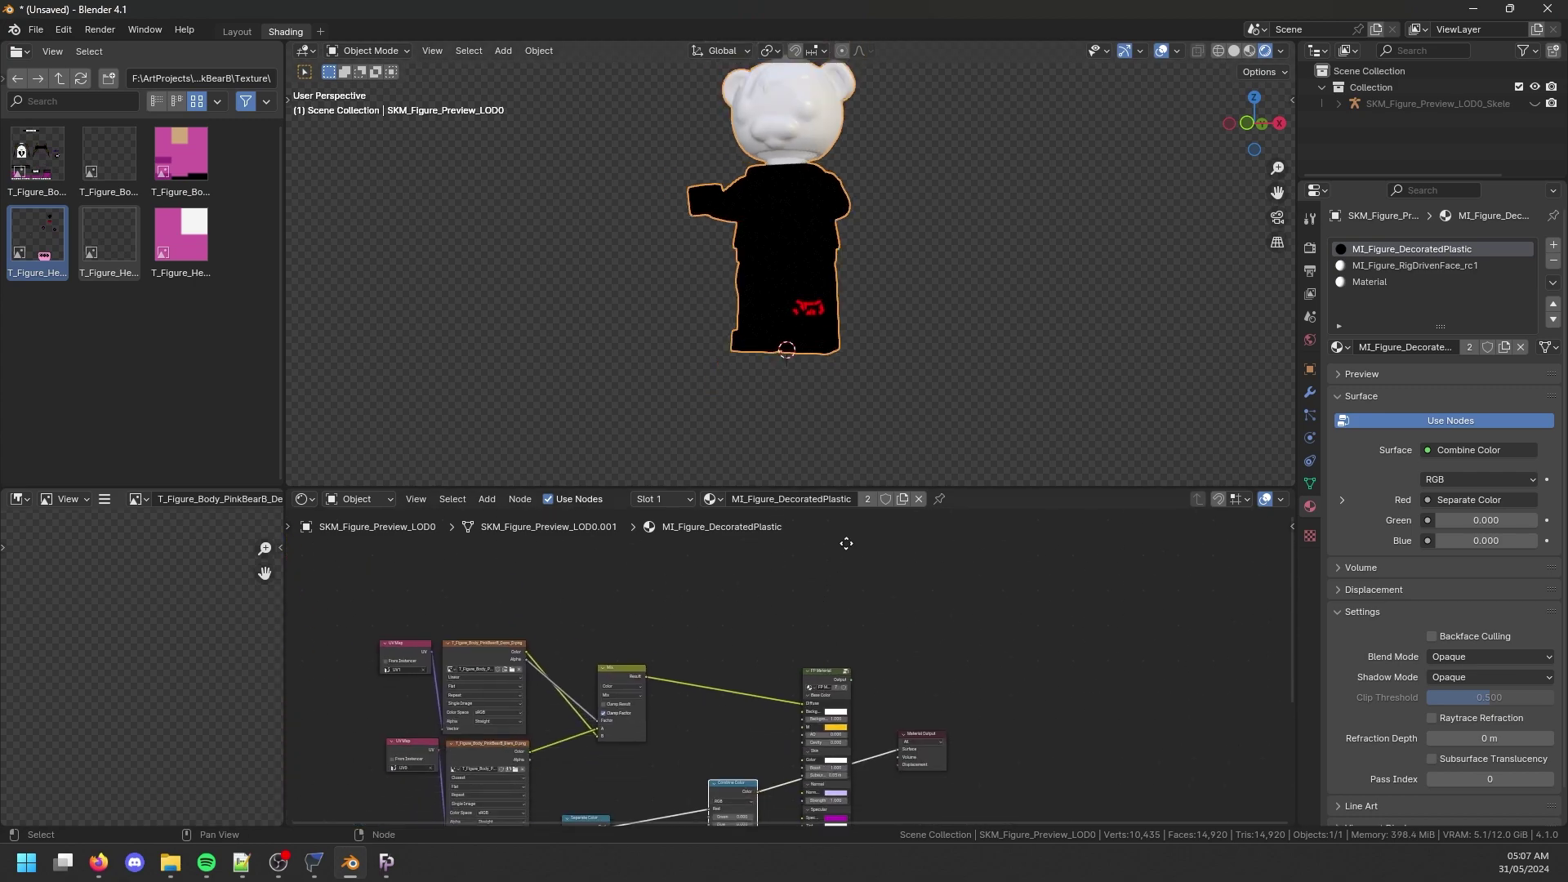
{"action": "scroll", "coordinate": [728, 688], "scroll_direction": "up", "scroll_amount": 3}
{"action": "middle_click_drag", "start_coordinate": [750, 693], "coordinate": [881, 601]}
{"action": "left_click_drag", "start_coordinate": [771, 648], "coordinate": [771, 659]}
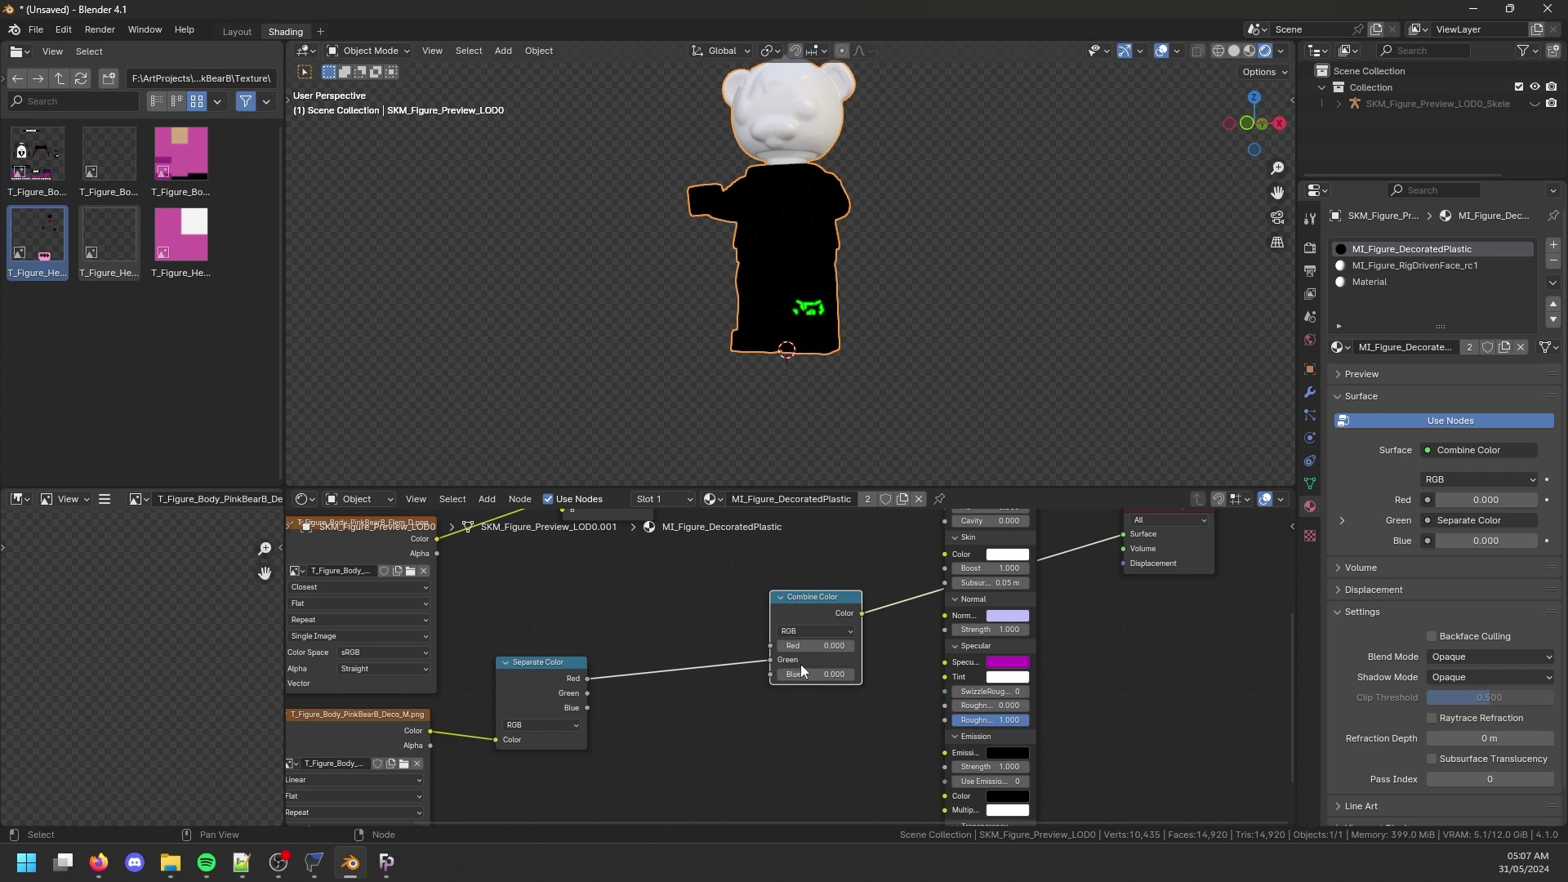
Connect Combine Color's output to FP Material's SpecularMasks input and preview the FP Material output on the figure.
{"action": "left_click_drag", "start_coordinate": [861, 613], "coordinate": [945, 662]}
{"action": "middle_click_drag", "start_coordinate": [998, 538], "coordinate": [939, 760]}
{"action": "left_click", "coordinate": [931, 620], "text": "ctrl+shift"}
Move the Combine Color node close to the Separate Color node.
{"action": "middle_click_drag", "start_coordinate": [768, 798], "coordinate": [918, 607]}
{"action": "left_click_drag", "start_coordinate": [914, 635], "coordinate": [743, 702]}
{"action": "scroll", "coordinate": [841, 340], "scroll_direction": "up", "scroll_amount": 8}
Try 0.175, 0.25 and 0.5 for the first roughness value in FP Material's Specular section, checking the figure's knee each time.
{"action": "middle_click_drag", "start_coordinate": [851, 272], "coordinate": [848, 304]}
{"action": "middle_click_drag", "start_coordinate": [909, 648], "coordinate": [642, 650]}
{"action": "scroll", "coordinate": [864, 717], "scroll_direction": "up", "scroll_amount": 3}
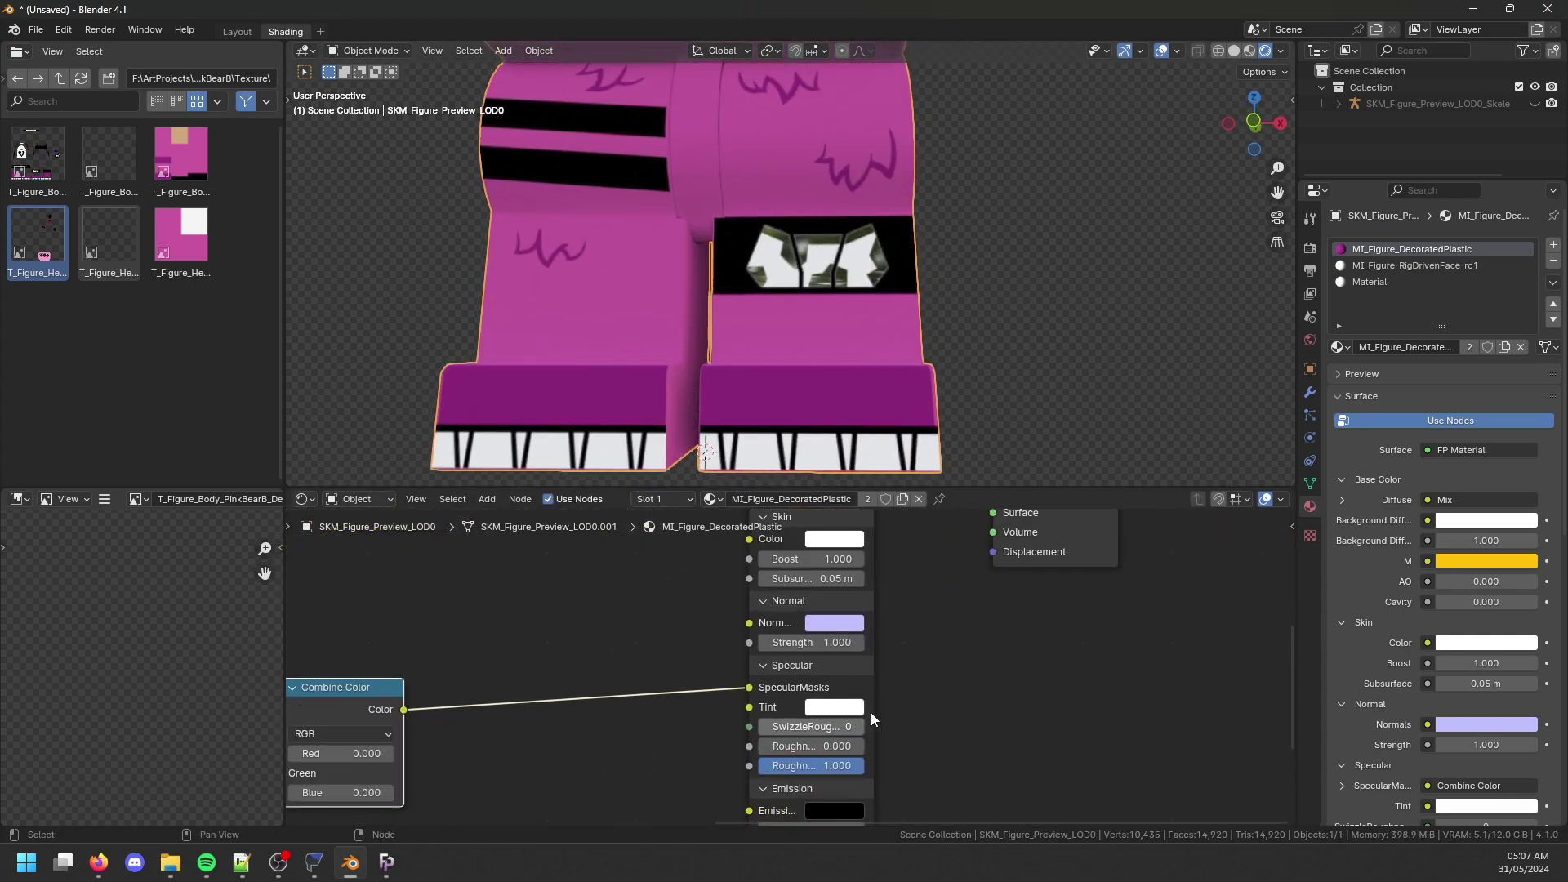
{"action": "middle_click_drag", "start_coordinate": [864, 718], "coordinate": [890, 610]}
{"action": "scroll", "coordinate": [859, 657], "scroll_direction": "up", "scroll_amount": 4}
{"action": "mouse_move", "coordinate": [859, 658]}
{"action": "left_mouse_down"}
{"action": "mouse_move", "coordinate": [775, 658]}
{"action": "mouse_move", "coordinate": [971, 634]}
{"action": "mouse_move", "coordinate": [859, 633]}
{"action": "mouse_move", "coordinate": [882, 633]}
{"action": "left_mouse_up"}
{"action": "left_click", "coordinate": [803, 634]}
{"action": "type", "text": ".175"}
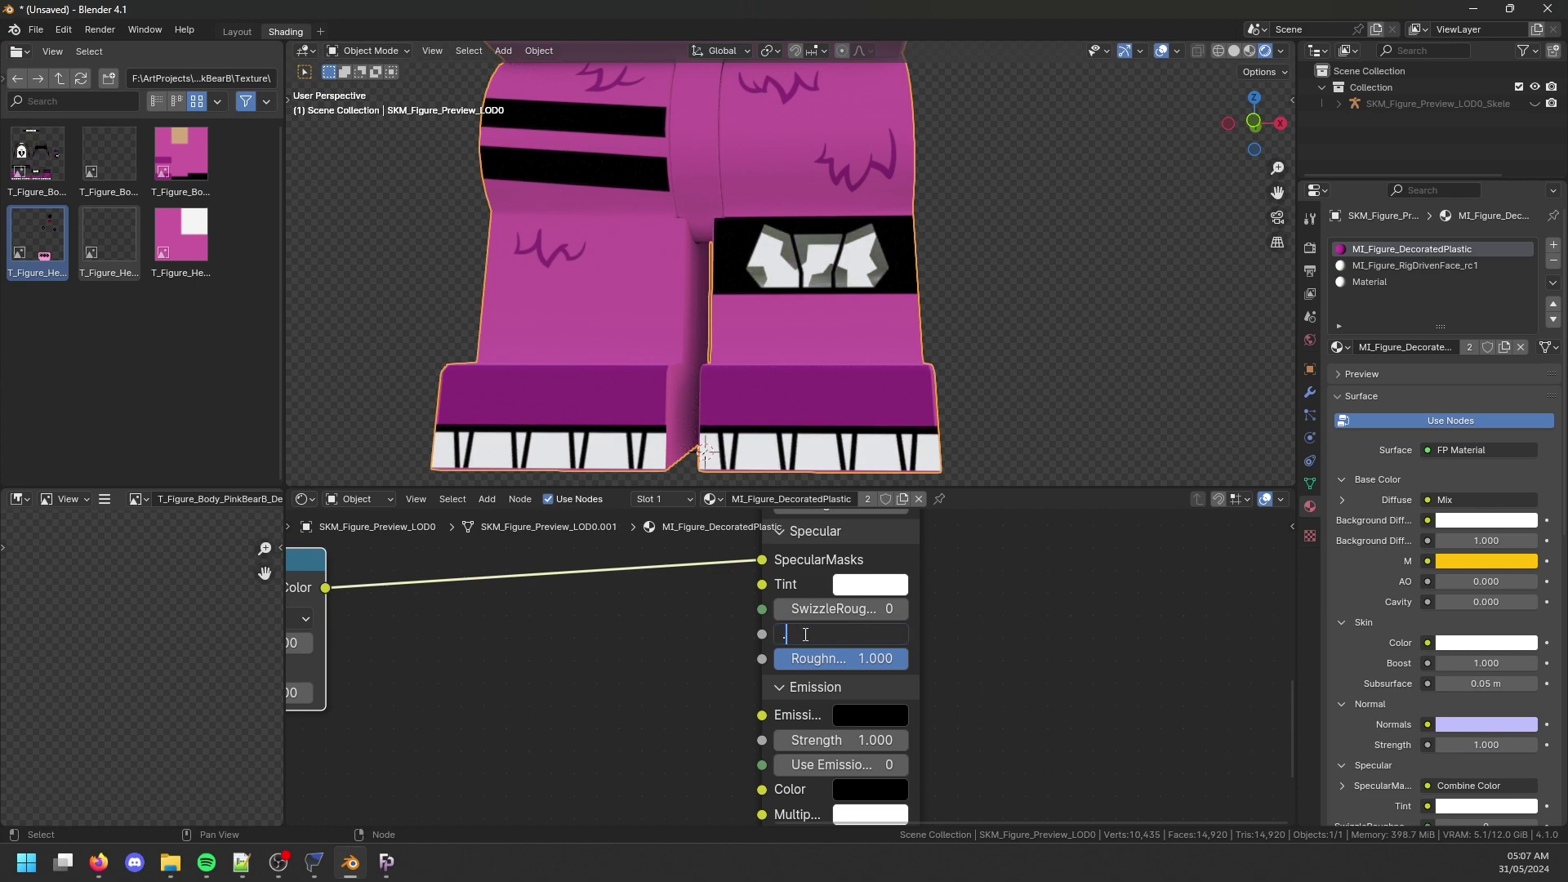
{"action": "key", "text": "Return"}
{"action": "middle_click_drag", "start_coordinate": [936, 412], "coordinate": [991, 339]}
{"action": "left_click", "coordinate": [856, 636]}
{"action": "type", "text": "0.25"}
{"action": "key", "text": "Return"}
{"action": "middle_click_drag", "start_coordinate": [898, 408], "coordinate": [896, 595]}
{"action": "left_click", "coordinate": [862, 633]}
{"action": "type", "text": "0.5"}
{"action": "key", "text": "Return"}
{"action": "middle_click_drag", "start_coordinate": [939, 392], "coordinate": [968, 299]}
Set the first roughness value in FP Material's Specular section to 0.45 and check the whole figure.
{"action": "left_click", "coordinate": [867, 633]}
{"action": "type", "text": ".45"}
{"action": "key", "text": "Return"}
{"action": "middle_click_drag", "start_coordinate": [844, 350], "coordinate": [899, 289]}
{"action": "scroll", "coordinate": [978, 361], "scroll_direction": "down", "scroll_amount": 8}
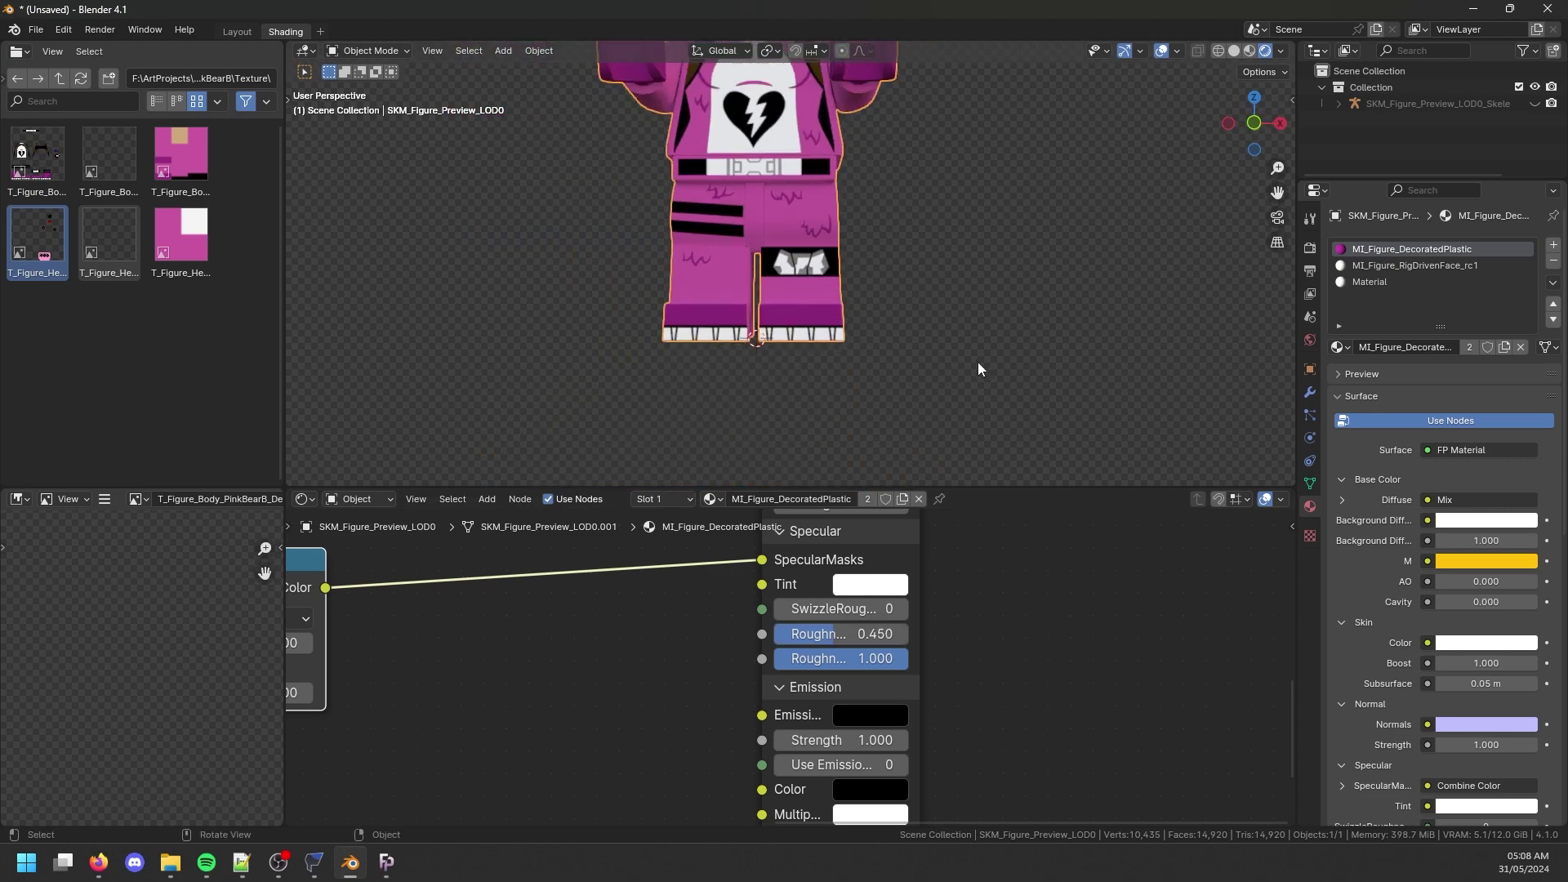
{"action": "scroll", "coordinate": [633, 635], "scroll_direction": "down", "scroll_amount": 5}
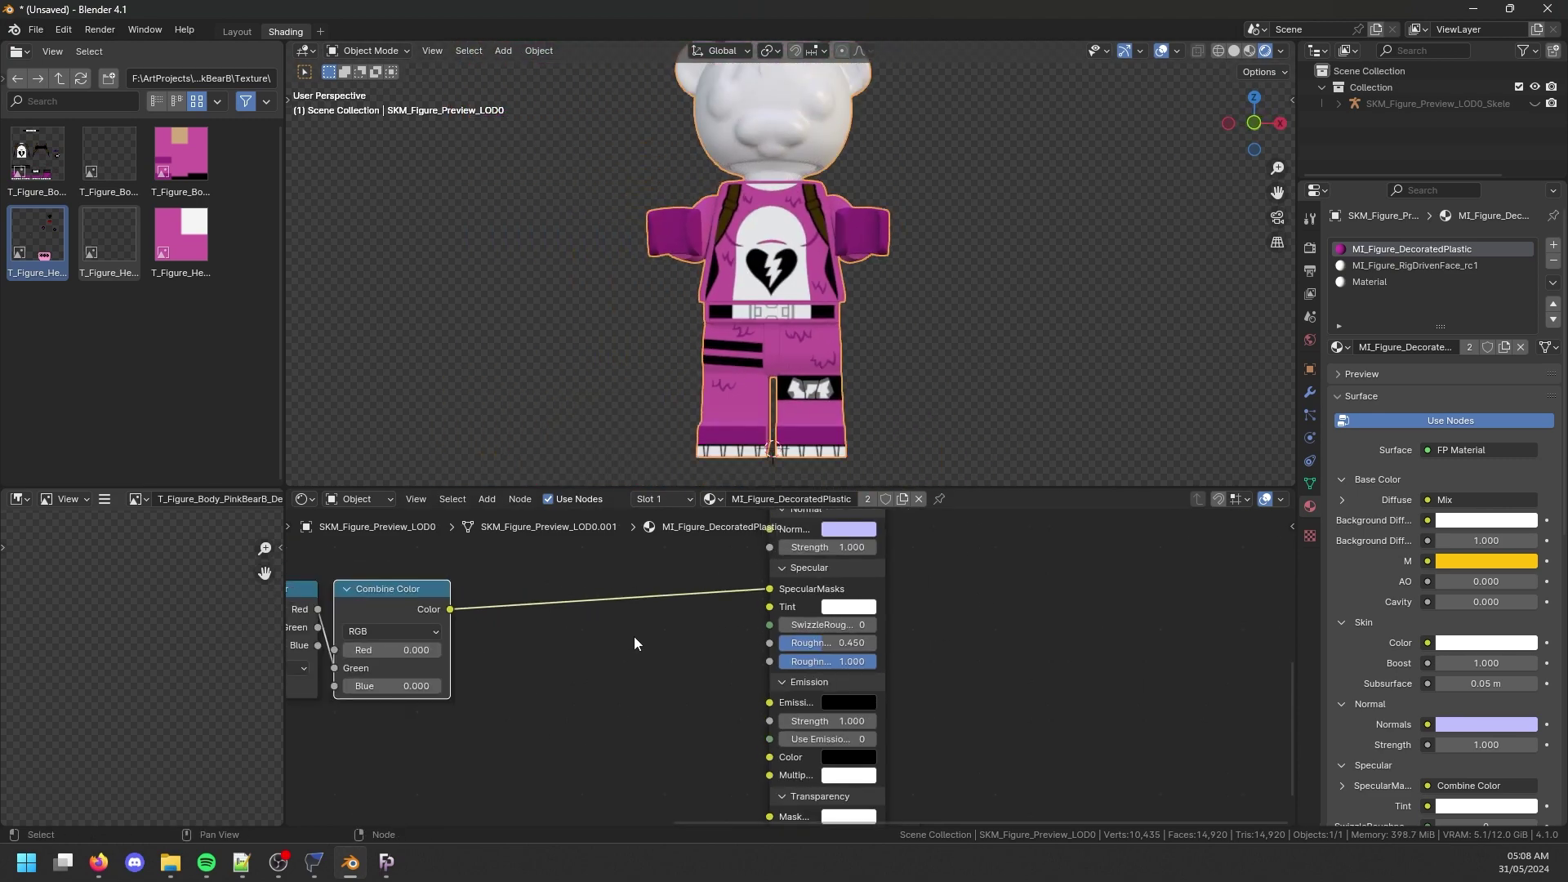
Move the Mix node closer to the Deco_D and Elem_D texture nodes.
{"action": "middle_click_drag", "start_coordinate": [634, 633], "coordinate": [892, 724]}
{"action": "middle_click_drag", "start_coordinate": [820, 623], "coordinate": [805, 721]}
{"action": "left_click_drag", "start_coordinate": [682, 574], "coordinate": [620, 549]}
{"action": "scroll", "coordinate": [734, 612], "scroll_direction": "down", "scroll_amount": 3}
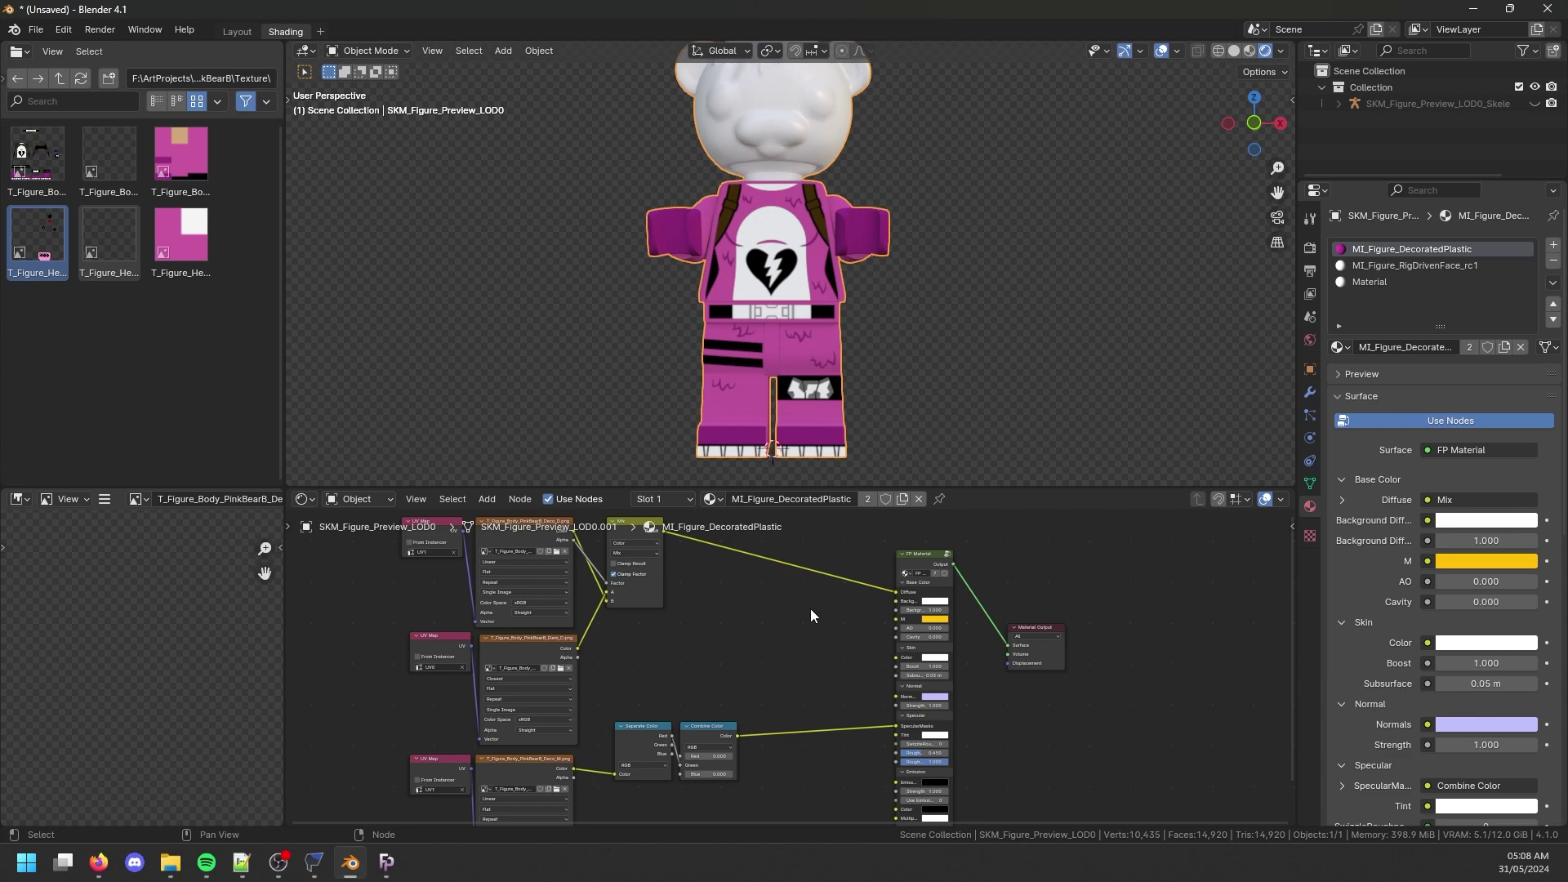
{"action": "scroll", "coordinate": [808, 619], "scroll_direction": "down", "scroll_amount": 1}
{"action": "scroll", "coordinate": [758, 686], "scroll_direction": "down", "scroll_amount": 1}
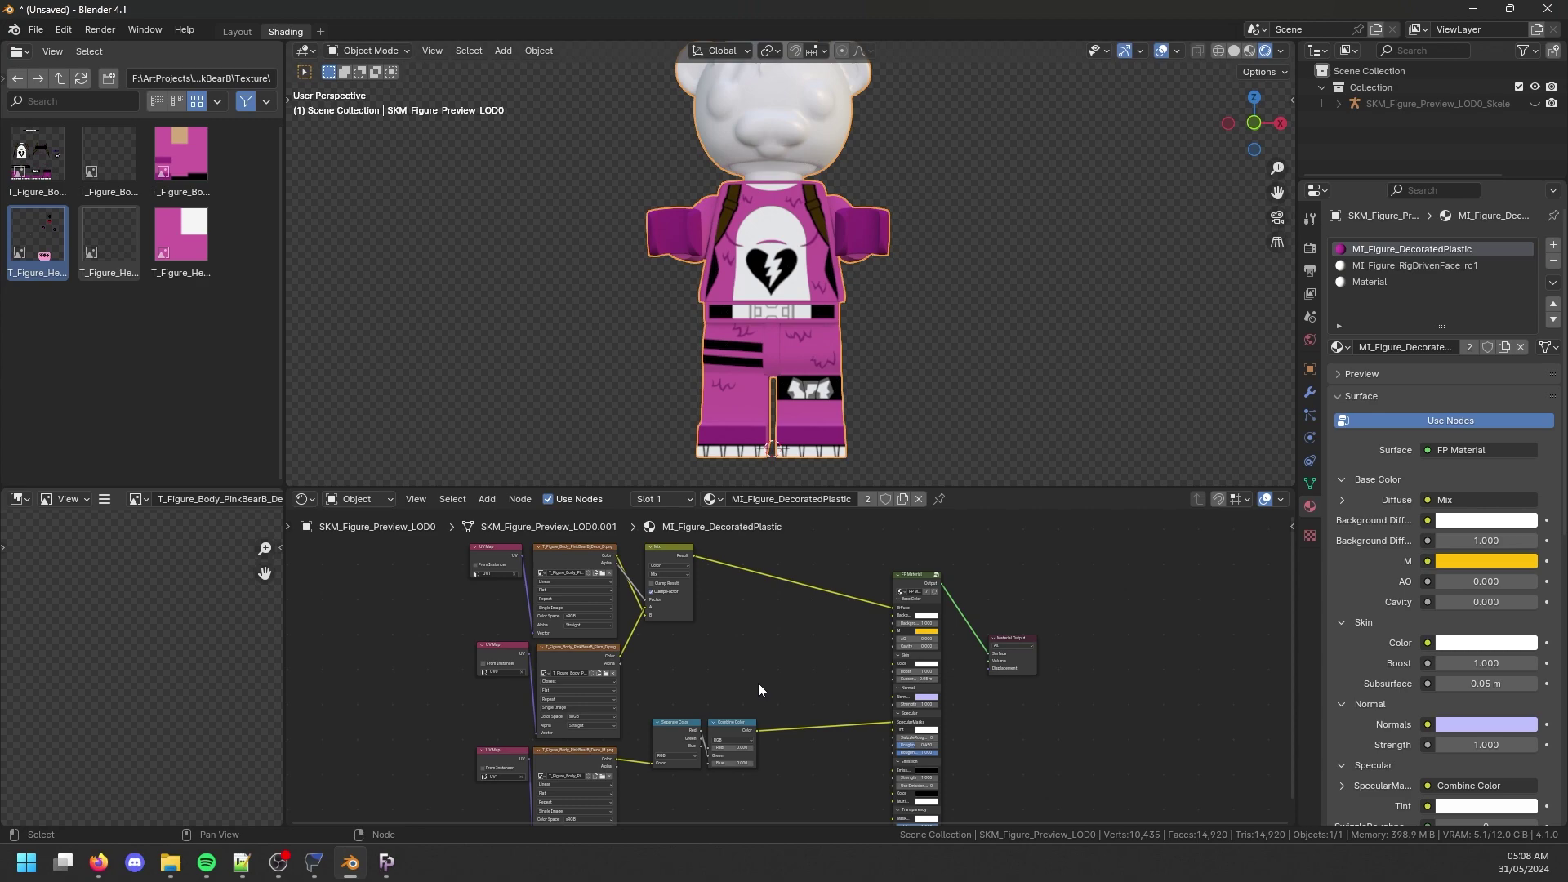
Switch to Firefox and look at The Machinist's LEGO outfit on Fortnite.GG as a reference, then return to Blender.
{"action": "middle_click_drag", "start_coordinate": [866, 212], "coordinate": [777, 241]}
{"action": "scroll", "coordinate": [777, 245], "scroll_direction": "down", "scroll_amount": 5}
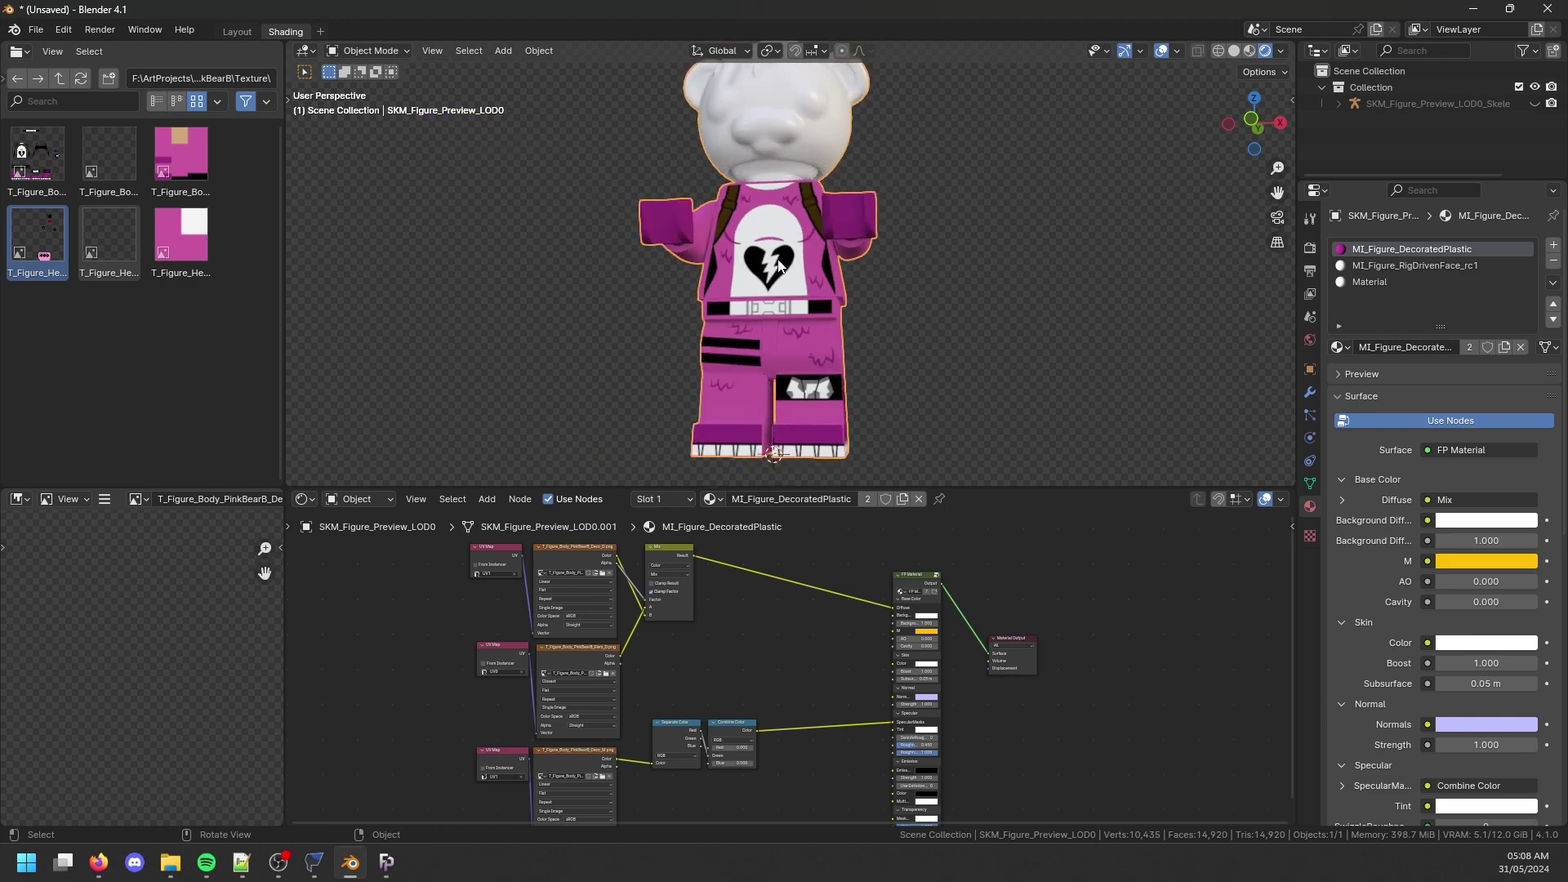
{"action": "key", "text": "alt+Tab"}
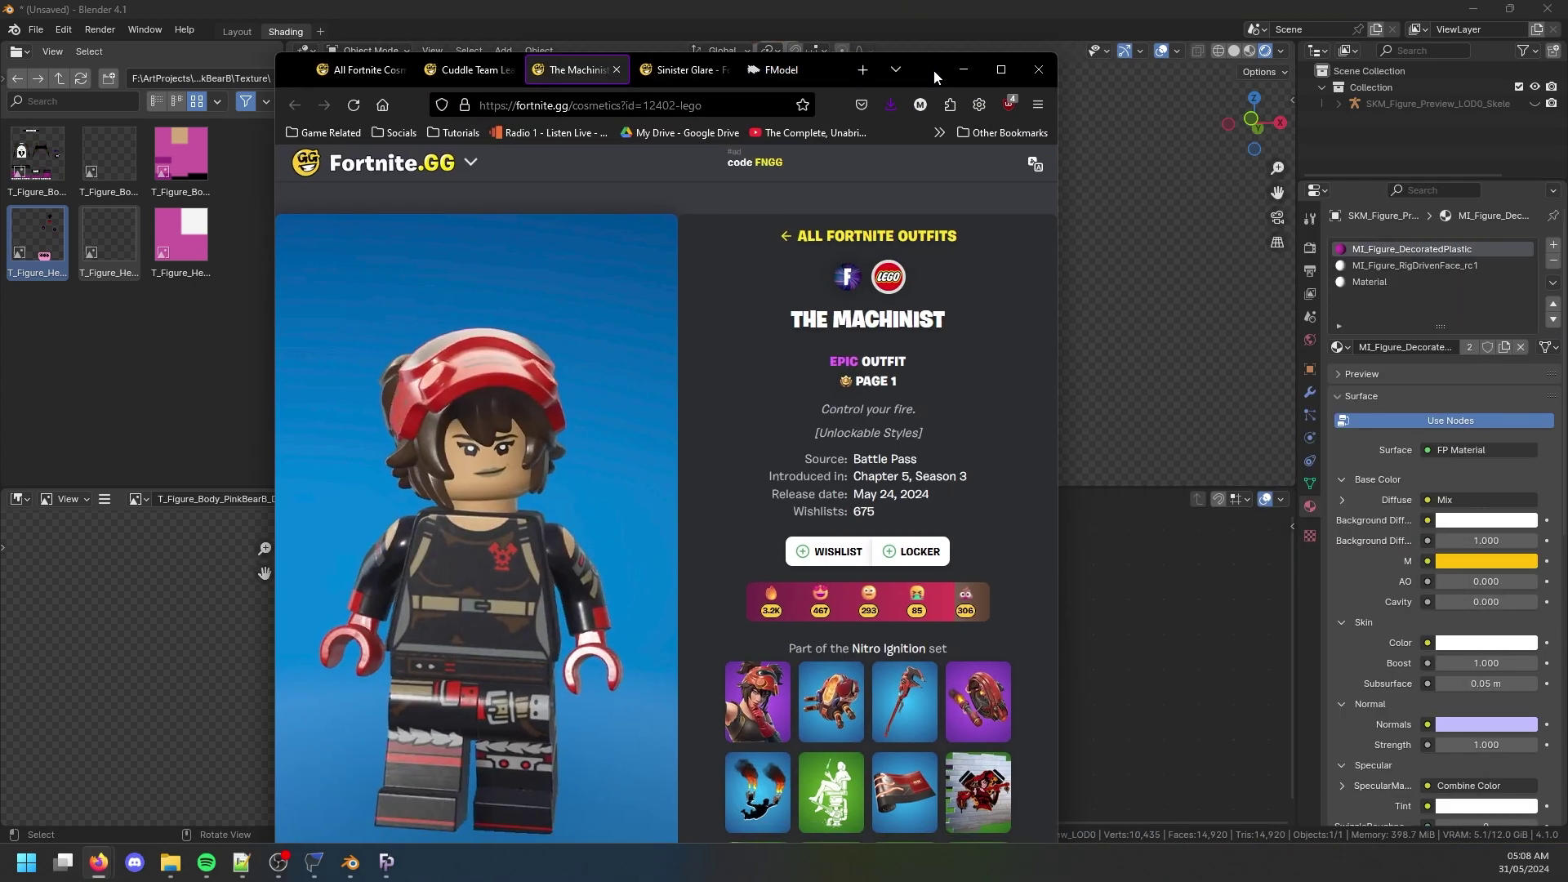
{"action": "left_click_drag", "start_coordinate": [933, 70], "coordinate": [1166, 71]}
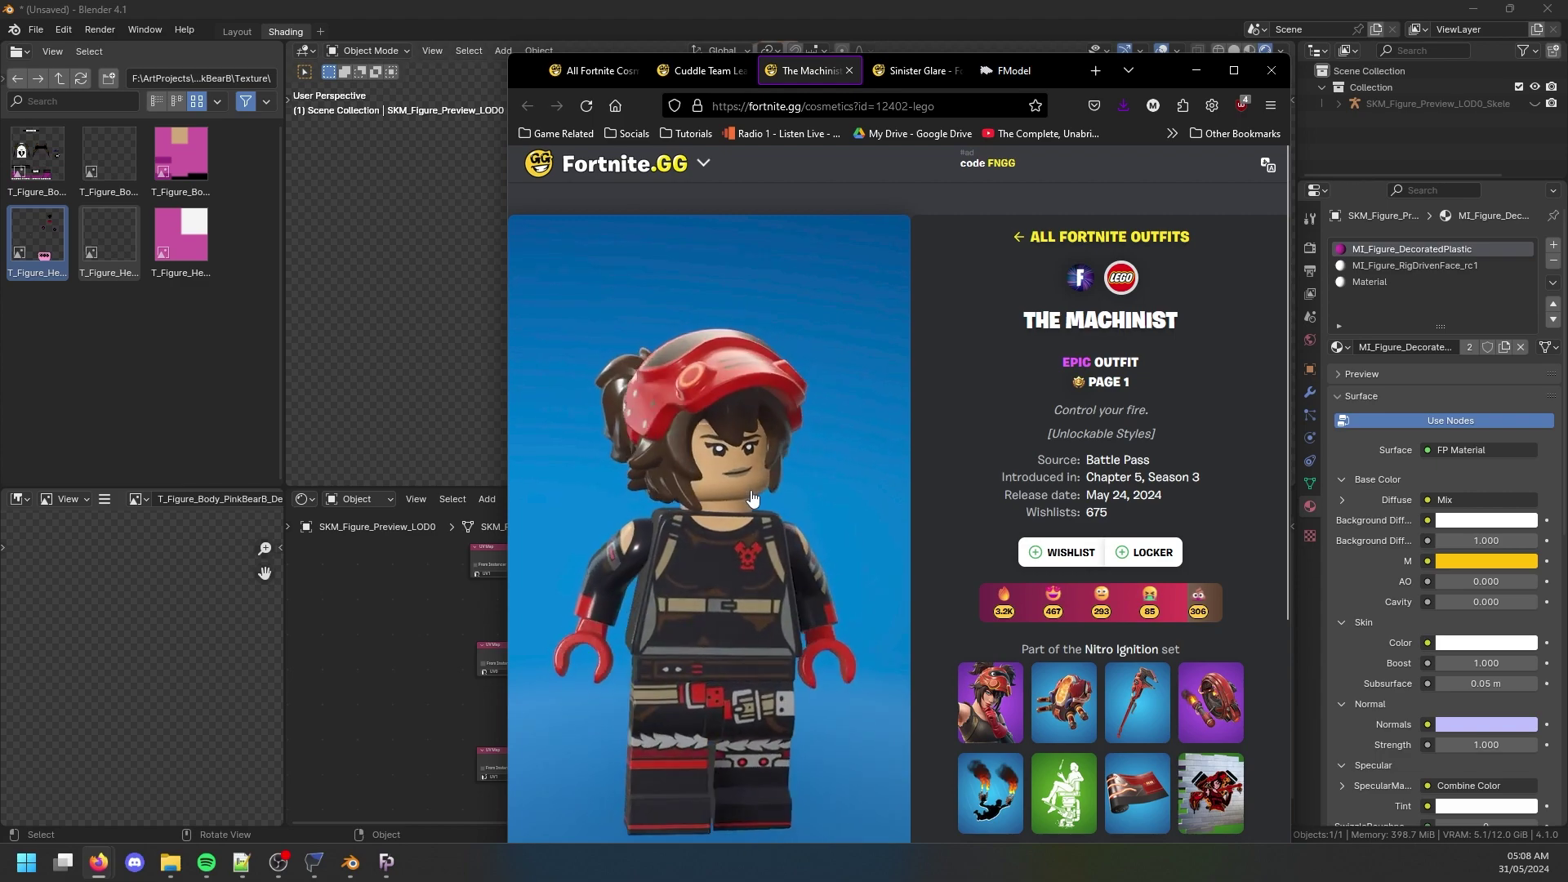
{"action": "left_click", "coordinate": [1195, 70]}
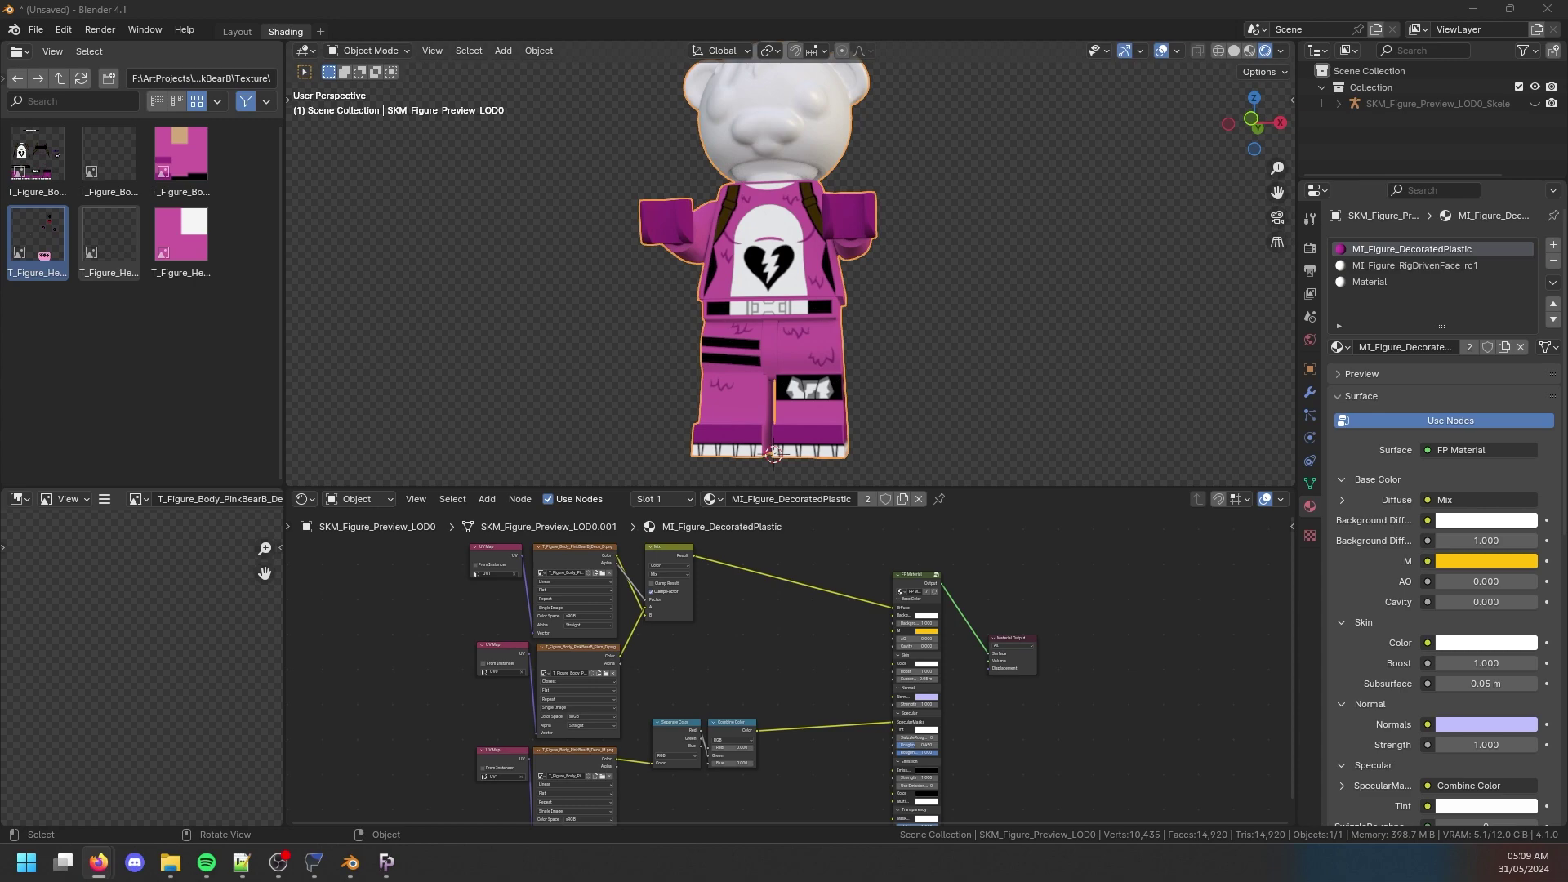
Add T_Figure_Body_N.png from the file explorer's Body folder to MI_Figure_DecoratedPlastic as an image texture node.
{"action": "scroll", "coordinate": [850, 680], "scroll_direction": "up", "scroll_amount": 4}
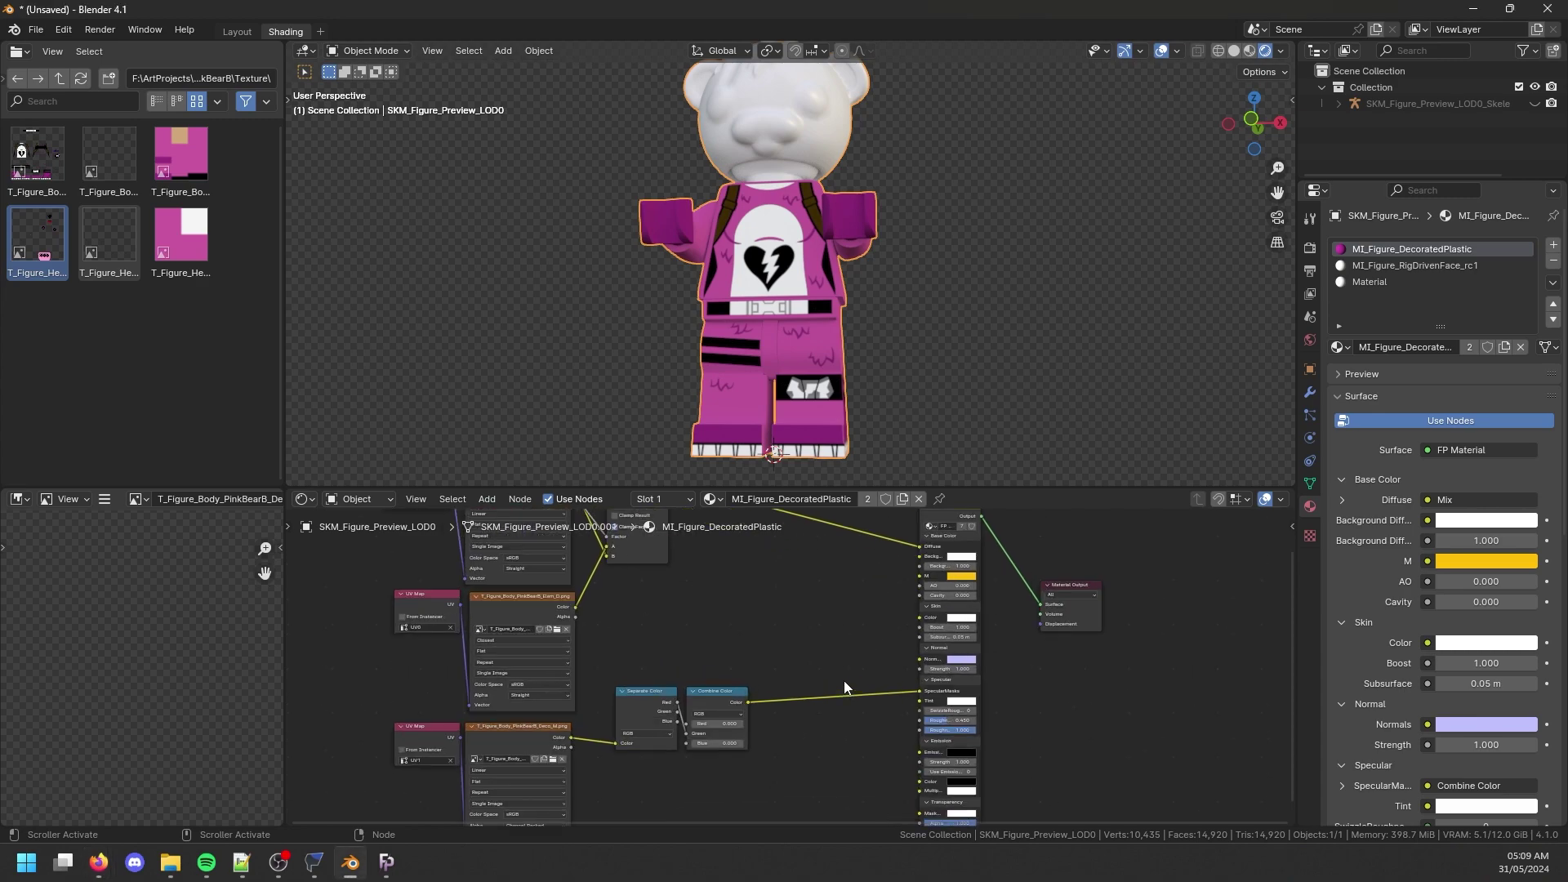
{"action": "middle_click_drag", "start_coordinate": [831, 640], "coordinate": [746, 625]}
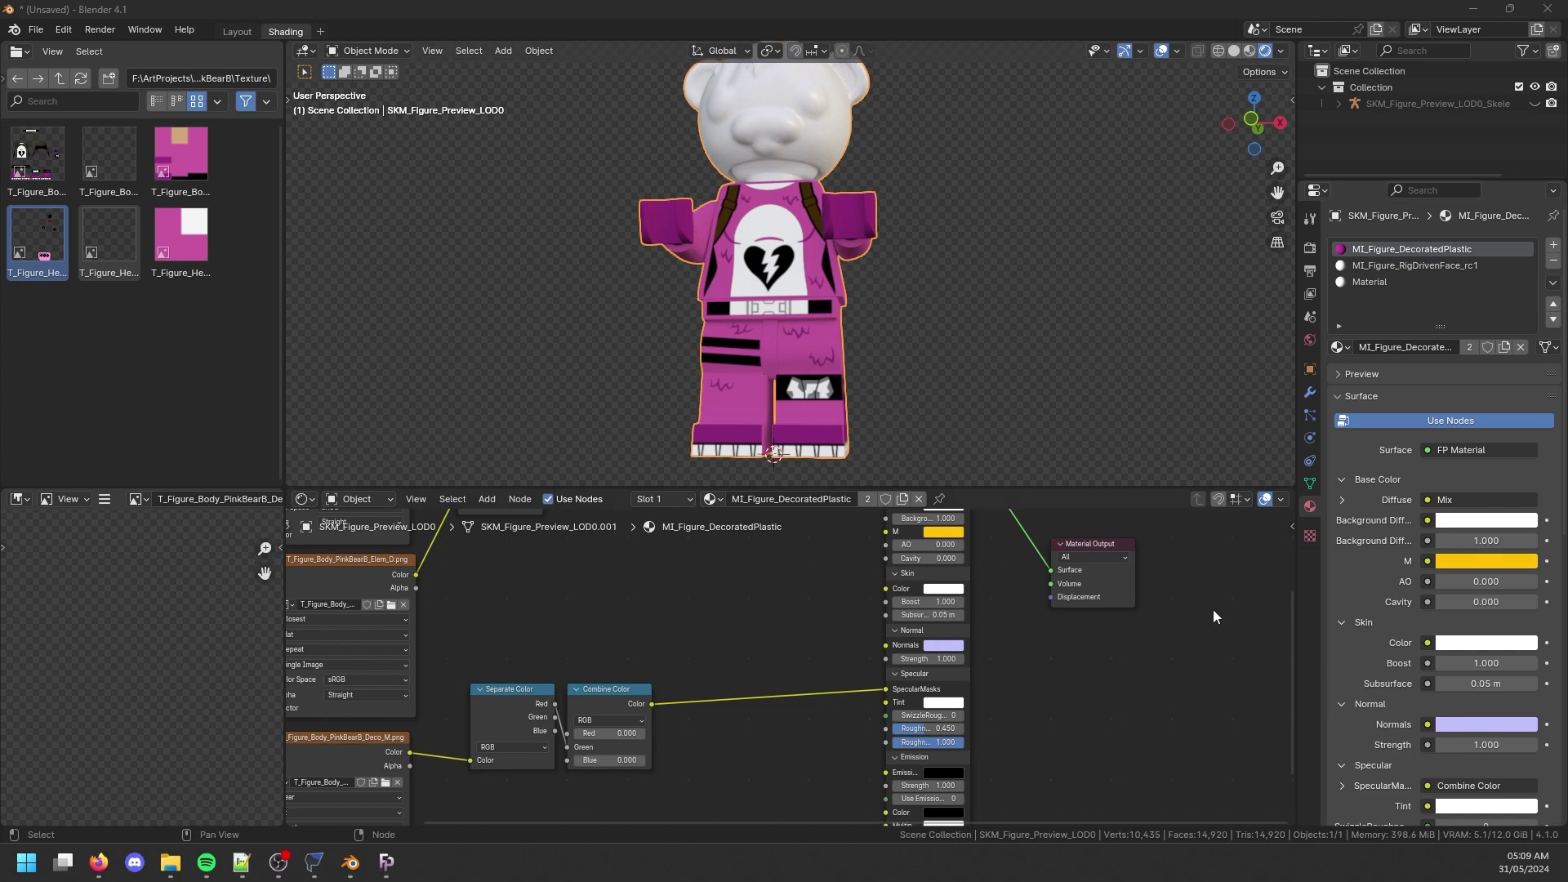
{"action": "key", "text": "alt+Tab"}
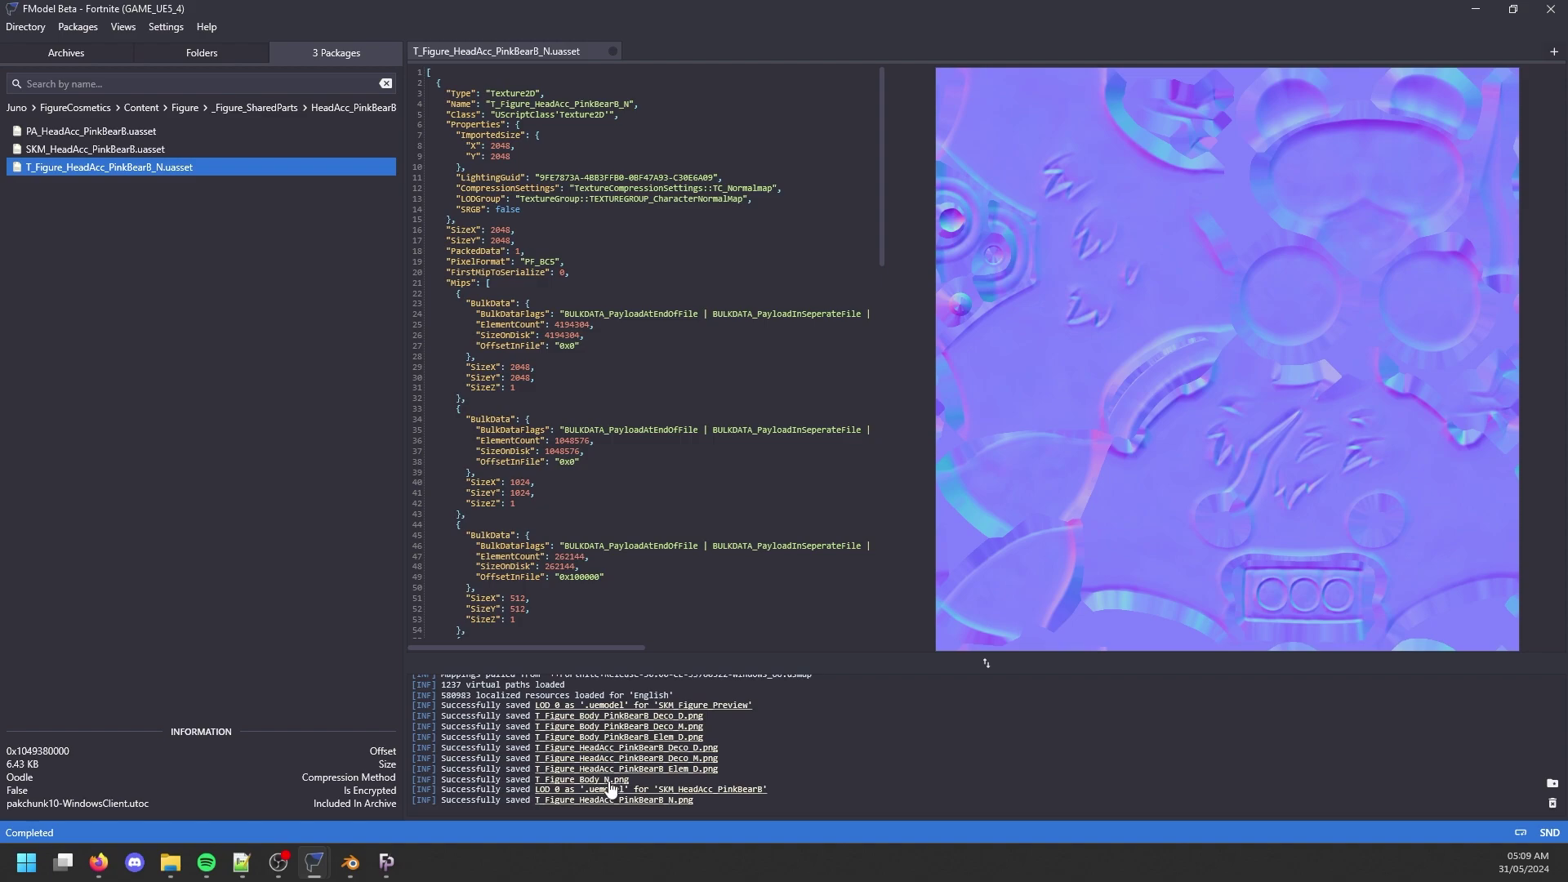
{"action": "left_click", "coordinate": [1473, 9]}
{"action": "left_click_drag", "start_coordinate": [1567, 335], "coordinate": [1100, 169]}
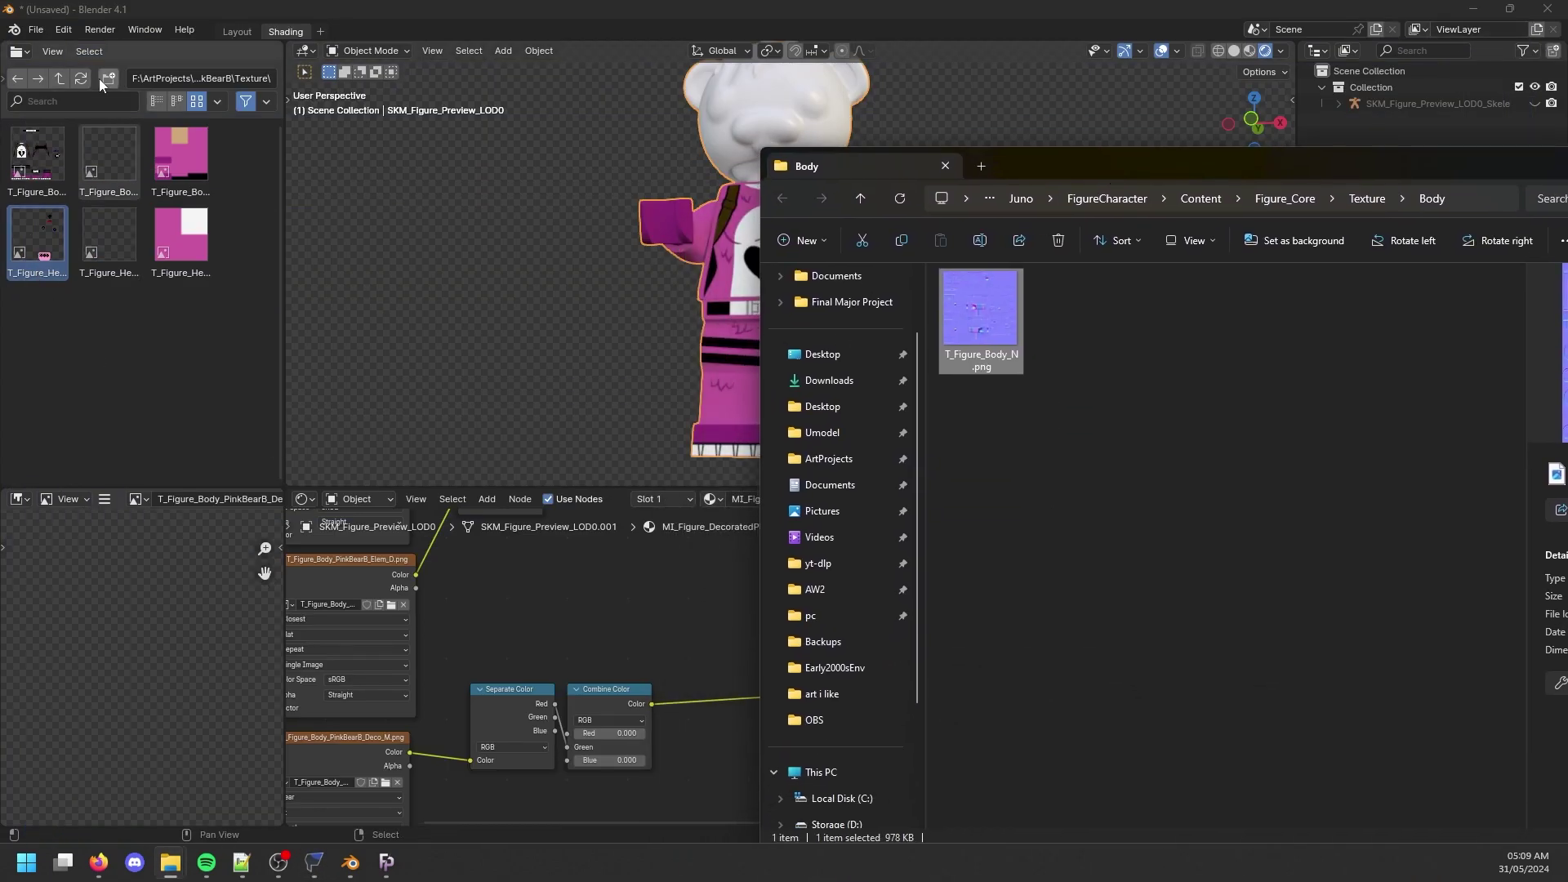
{"action": "scroll", "coordinate": [565, 696], "scroll_direction": "down", "scroll_amount": 1}
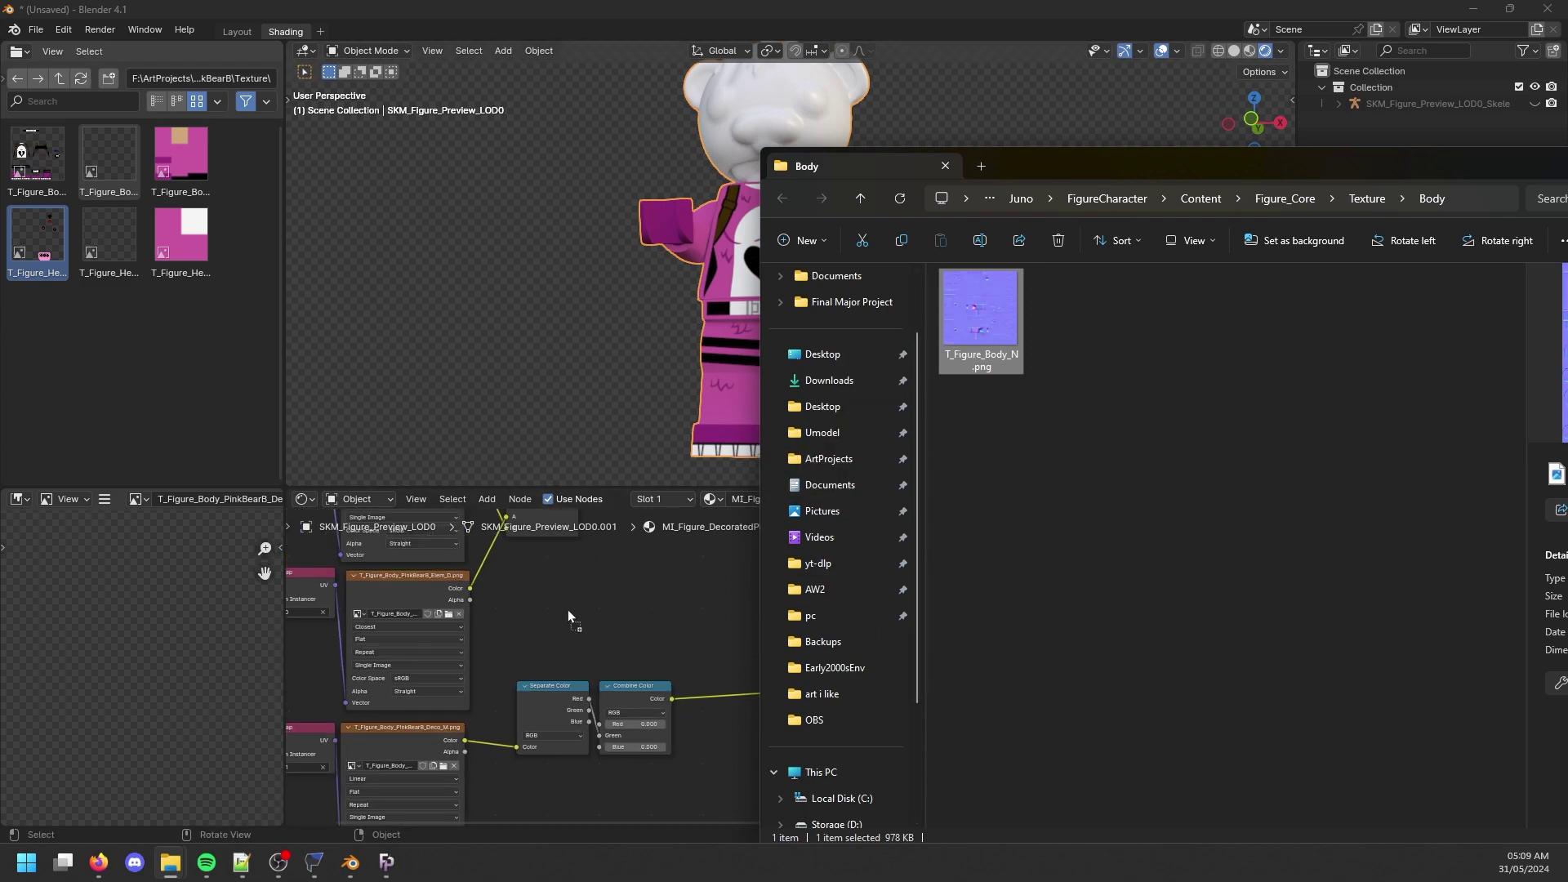
{"action": "left_click_drag", "start_coordinate": [568, 611], "coordinate": [624, 591]}
{"action": "left_click", "coordinate": [667, 572]}
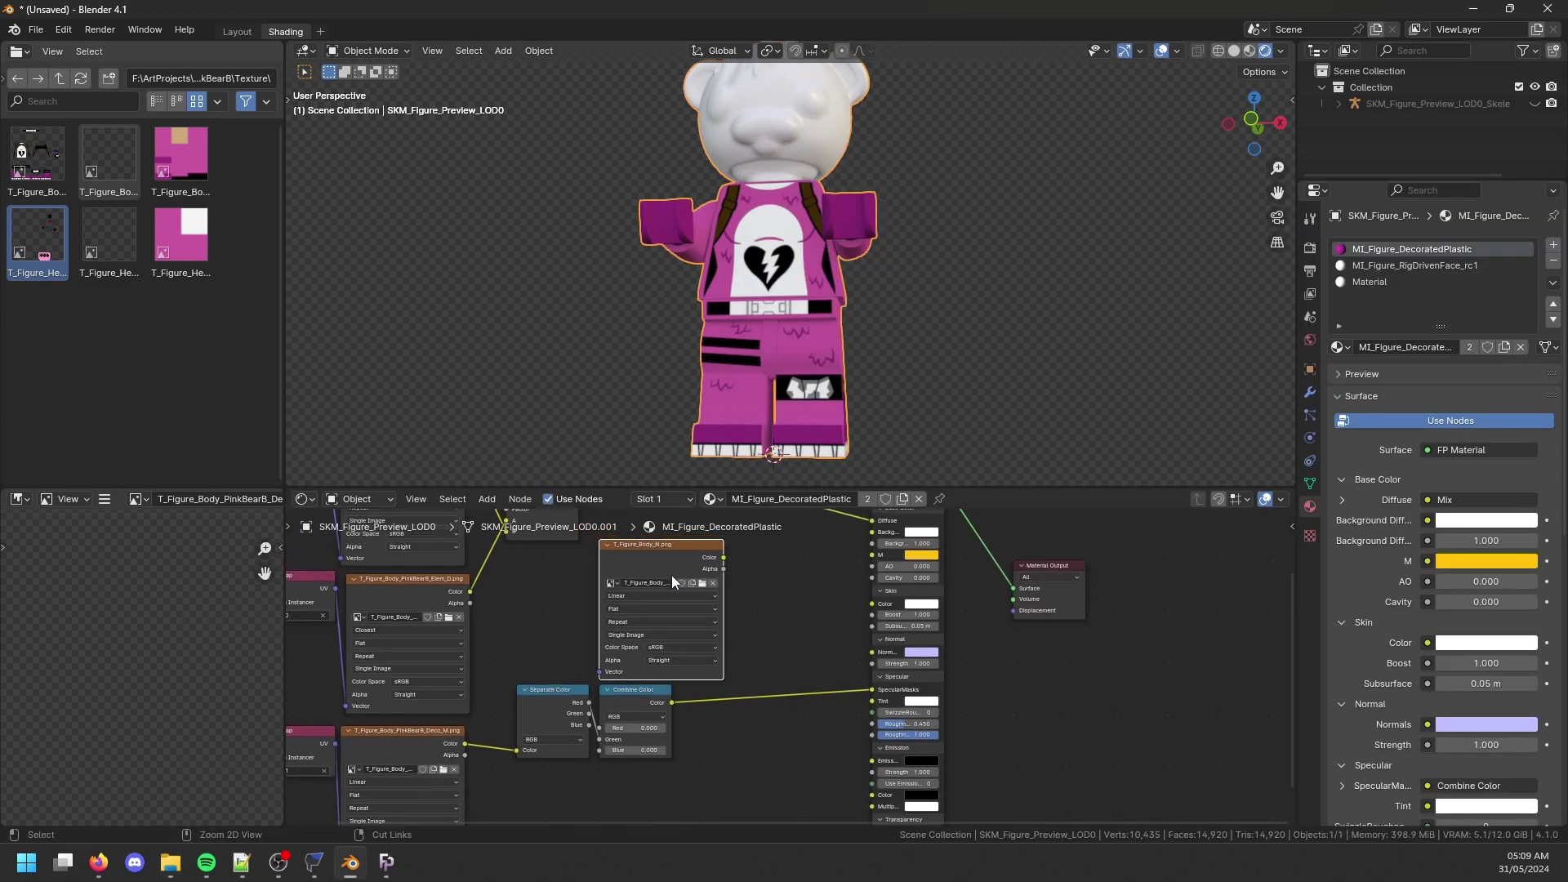
Set the Body_N texture's color space to Non-Color and link its Color output to FP Material's Normals input.
{"action": "scroll", "coordinate": [689, 635], "scroll_direction": "up", "scroll_amount": 1}
{"action": "left_click", "coordinate": [671, 647]}
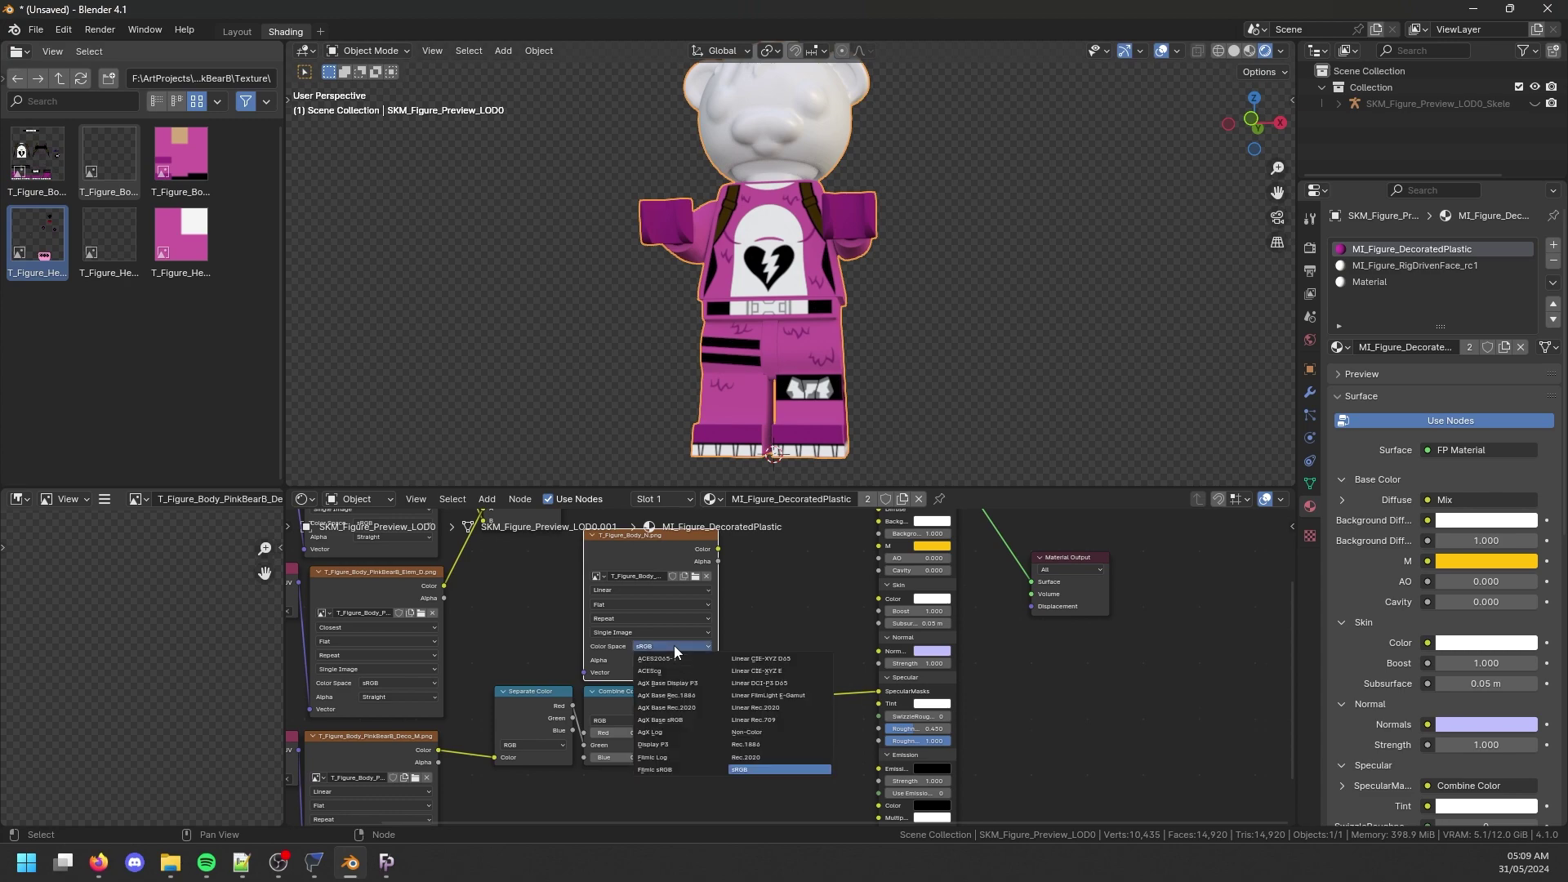
{"action": "left_click", "coordinate": [747, 732]}
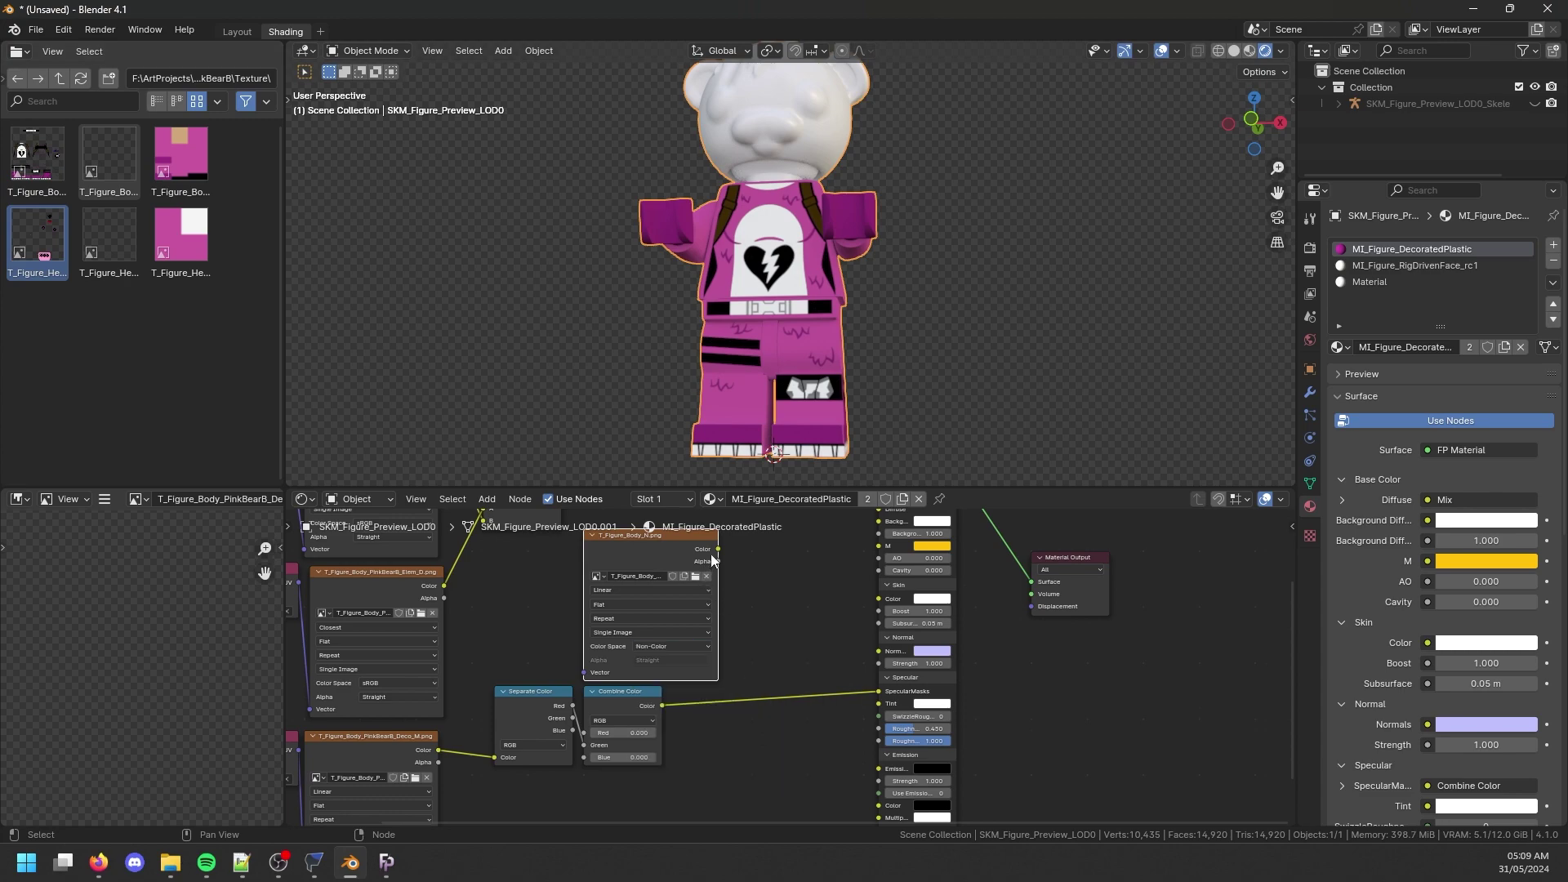
{"action": "left_click_drag", "start_coordinate": [717, 549], "coordinate": [878, 651]}
{"action": "middle_click_drag", "start_coordinate": [867, 387], "coordinate": [859, 367]}
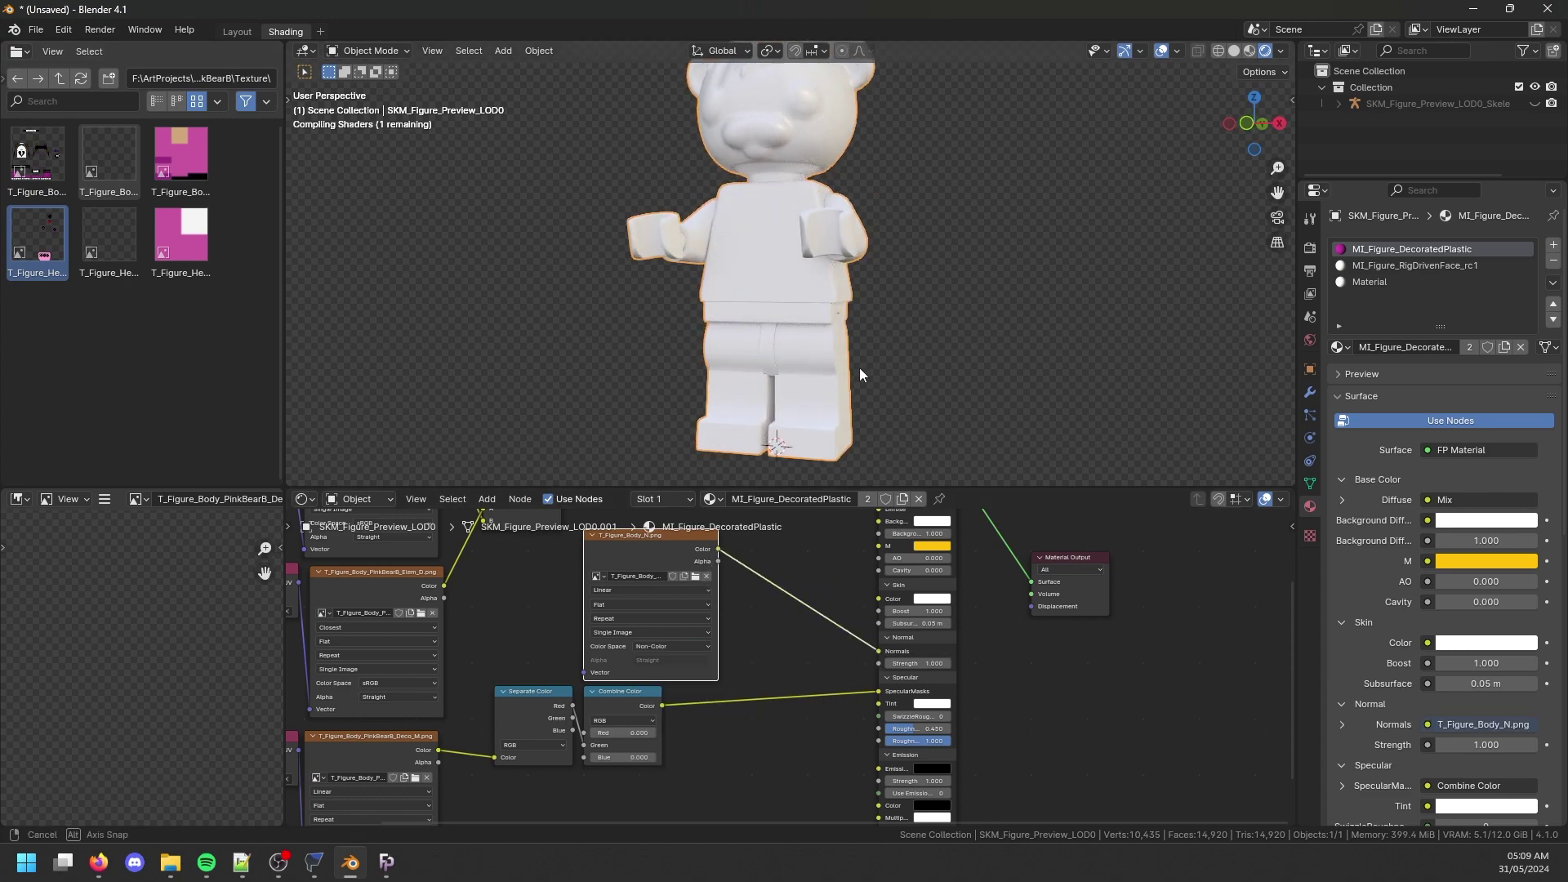
{"action": "scroll", "coordinate": [866, 372], "scroll_direction": "up", "scroll_amount": 5}
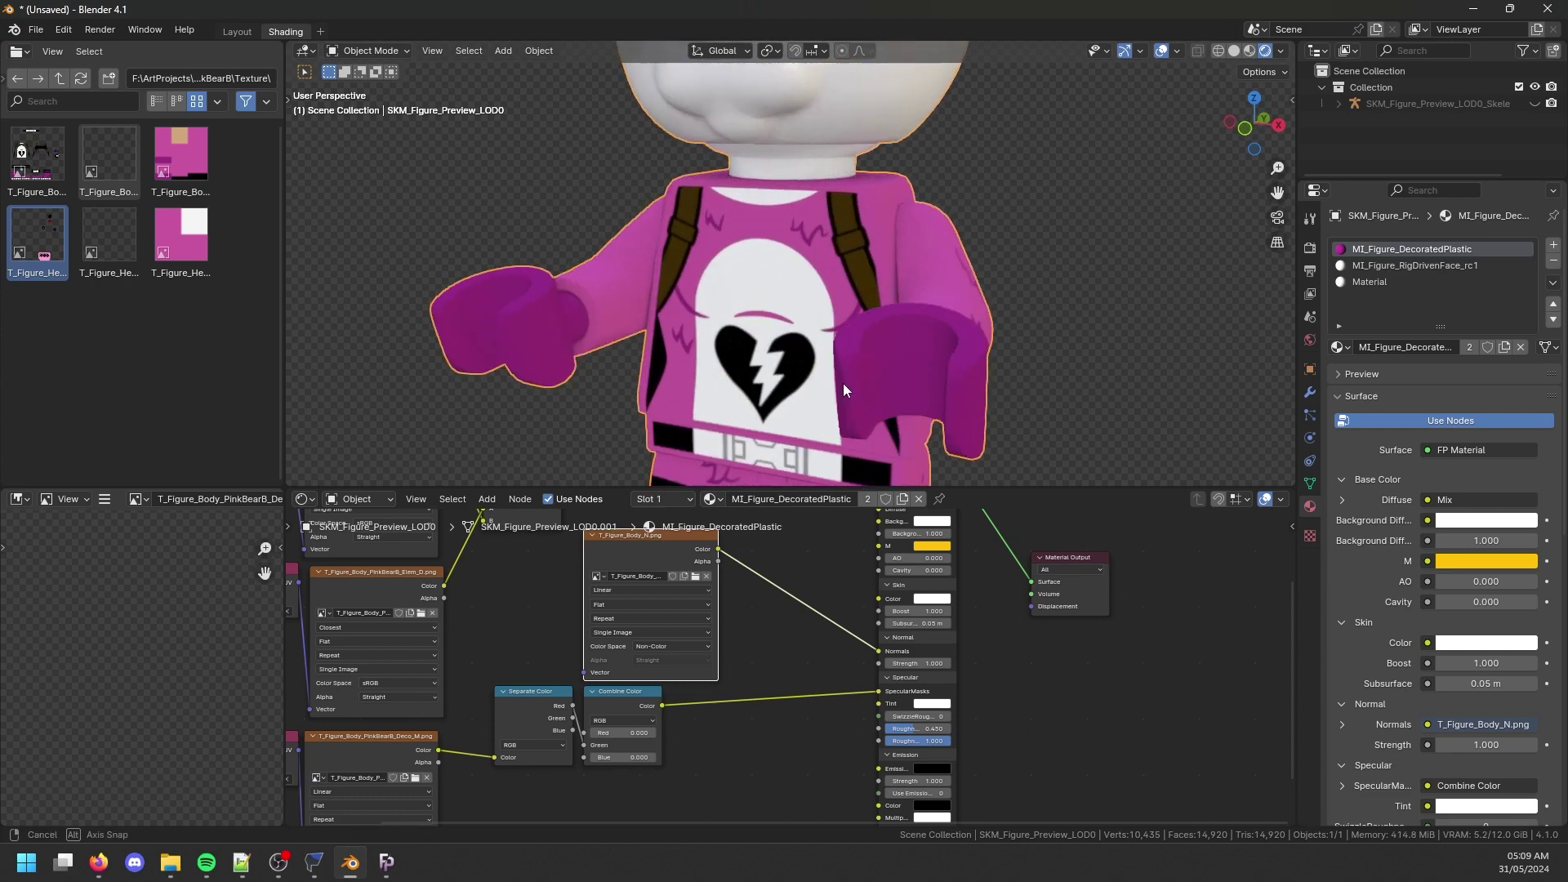
Compare the torso with and without the normal map link by undoing and redoing it while viewing the figure closely.
{"action": "key", "text": "ctrl+z"}
{"action": "key", "text": "ctrl+shift+z"}
{"action": "middle_click_drag", "start_coordinate": [957, 253], "coordinate": [893, 343]}
{"action": "scroll", "coordinate": [894, 343], "scroll_direction": "up", "scroll_amount": 4}
{"action": "mouse_move", "coordinate": [719, 637]}
{"action": "right_mouse_down", "text": "ctrl"}
{"action": "mouse_move", "coordinate": [804, 575]}
{"action": "mouse_move", "coordinate": [781, 596]}
{"action": "right_mouse_up", "text": "ctrl"}
{"action": "key", "text": "ctrl+z"}
{"action": "middle_click_drag", "start_coordinate": [812, 285], "coordinate": [916, 366]}
{"action": "scroll", "coordinate": [869, 279], "scroll_direction": "down", "scroll_amount": 3}
Preview the Body_N texture alone on the figure, and reconnect FP Material to the Material Output.
{"action": "left_click", "coordinate": [665, 561], "text": "ctrl+shift"}
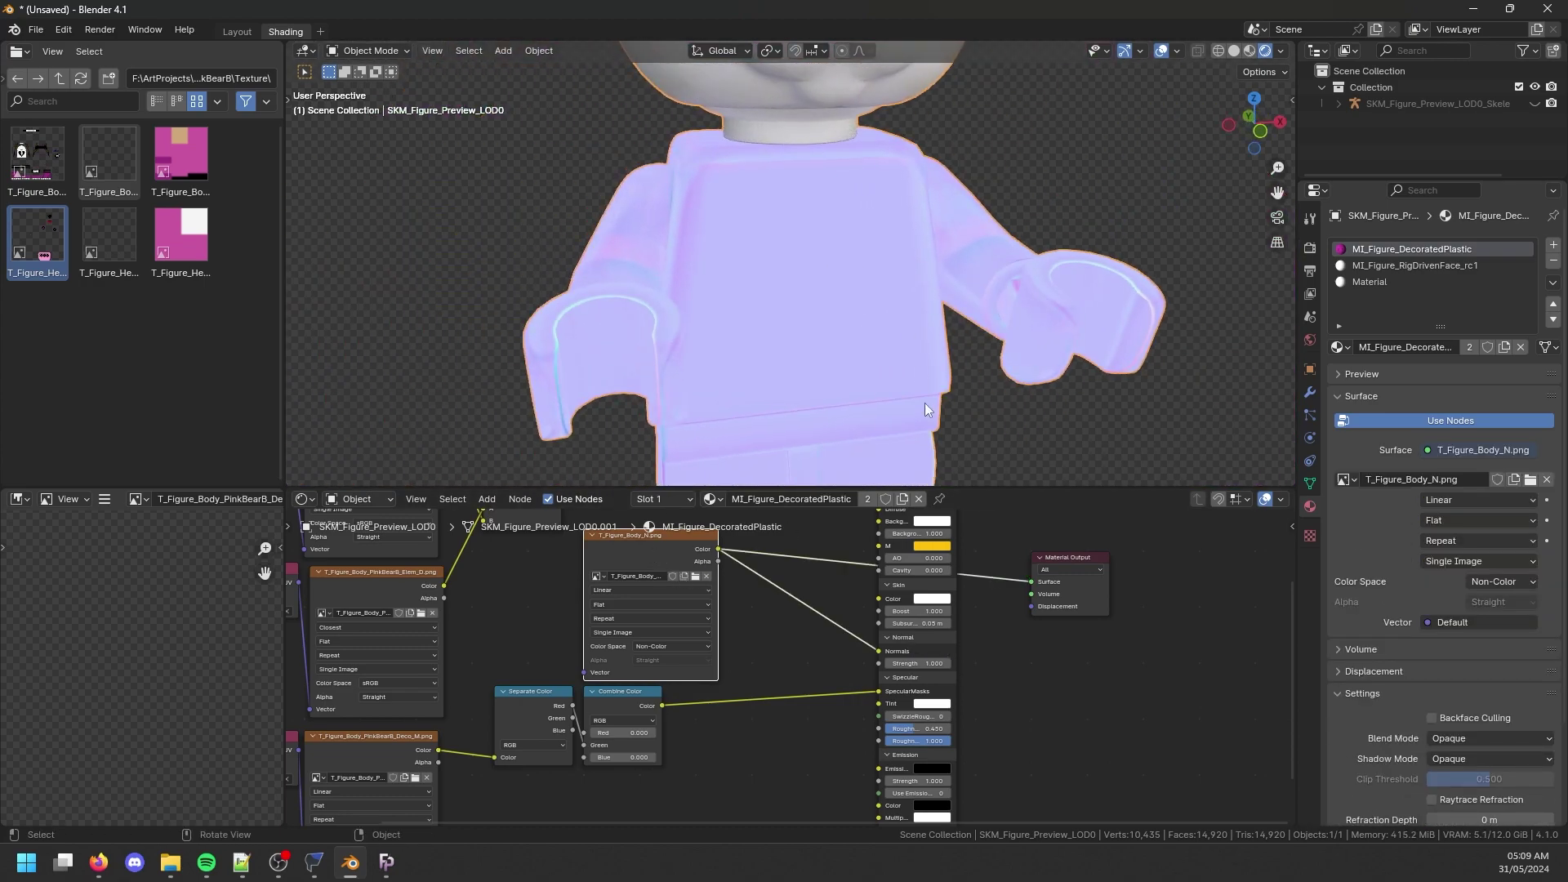
{"action": "middle_click_drag", "start_coordinate": [936, 510], "coordinate": [915, 682]}
{"action": "left_click", "coordinate": [914, 663], "text": "ctrl+shift"}
{"action": "middle_click_drag", "start_coordinate": [766, 698], "coordinate": [813, 600]}
Examine the decorated plastic material on the figure's arms, torso and legs from several angles.
{"action": "middle_click_drag", "start_coordinate": [800, 327], "coordinate": [869, 337]}
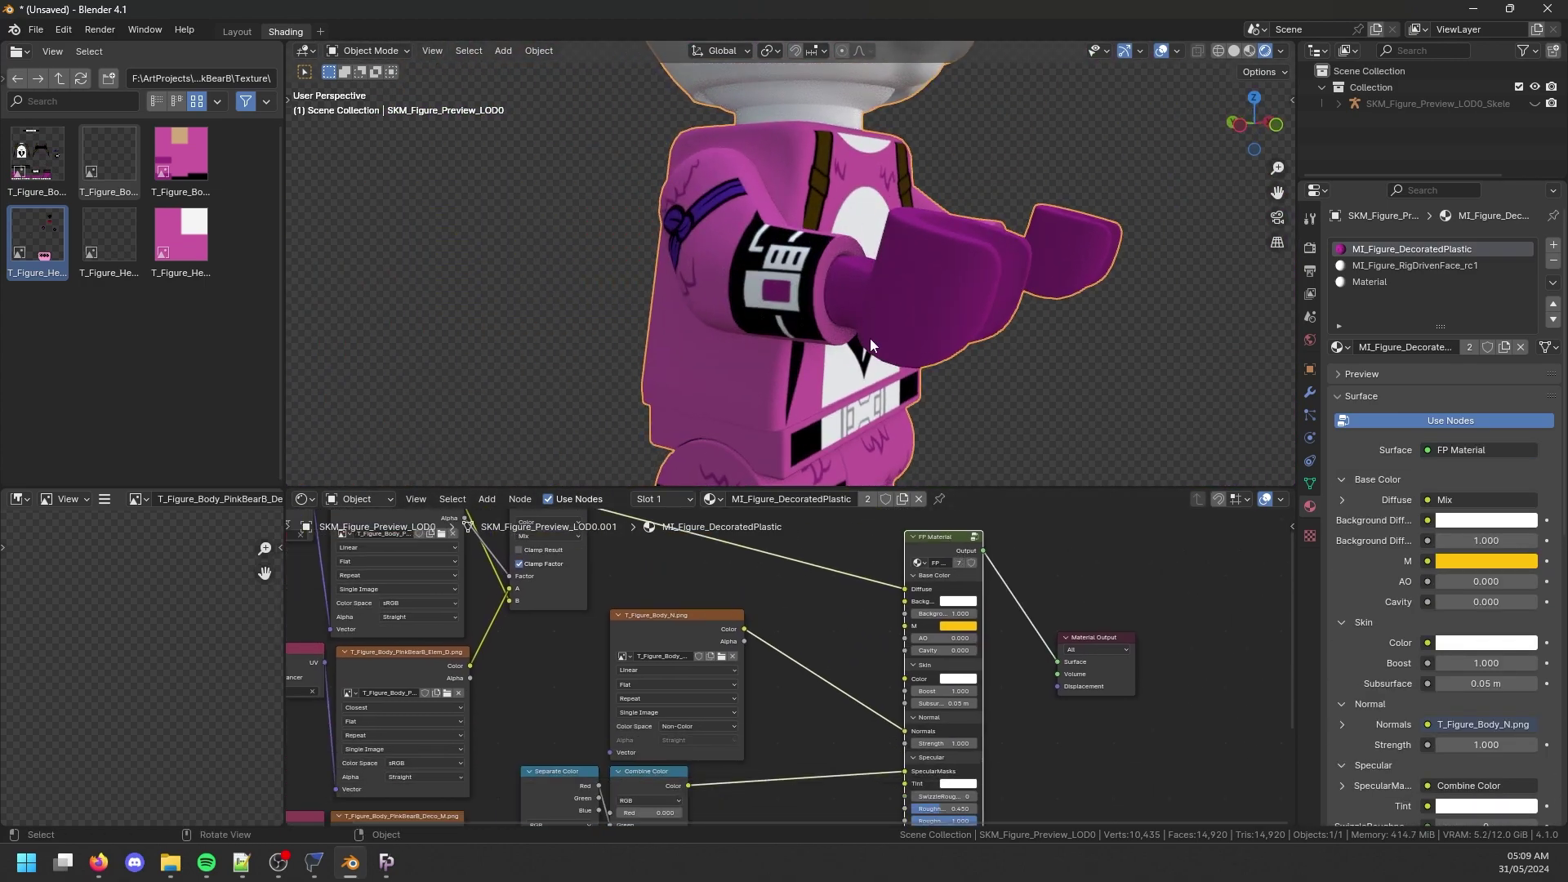
{"action": "scroll", "coordinate": [879, 352], "scroll_direction": "down", "scroll_amount": 2}
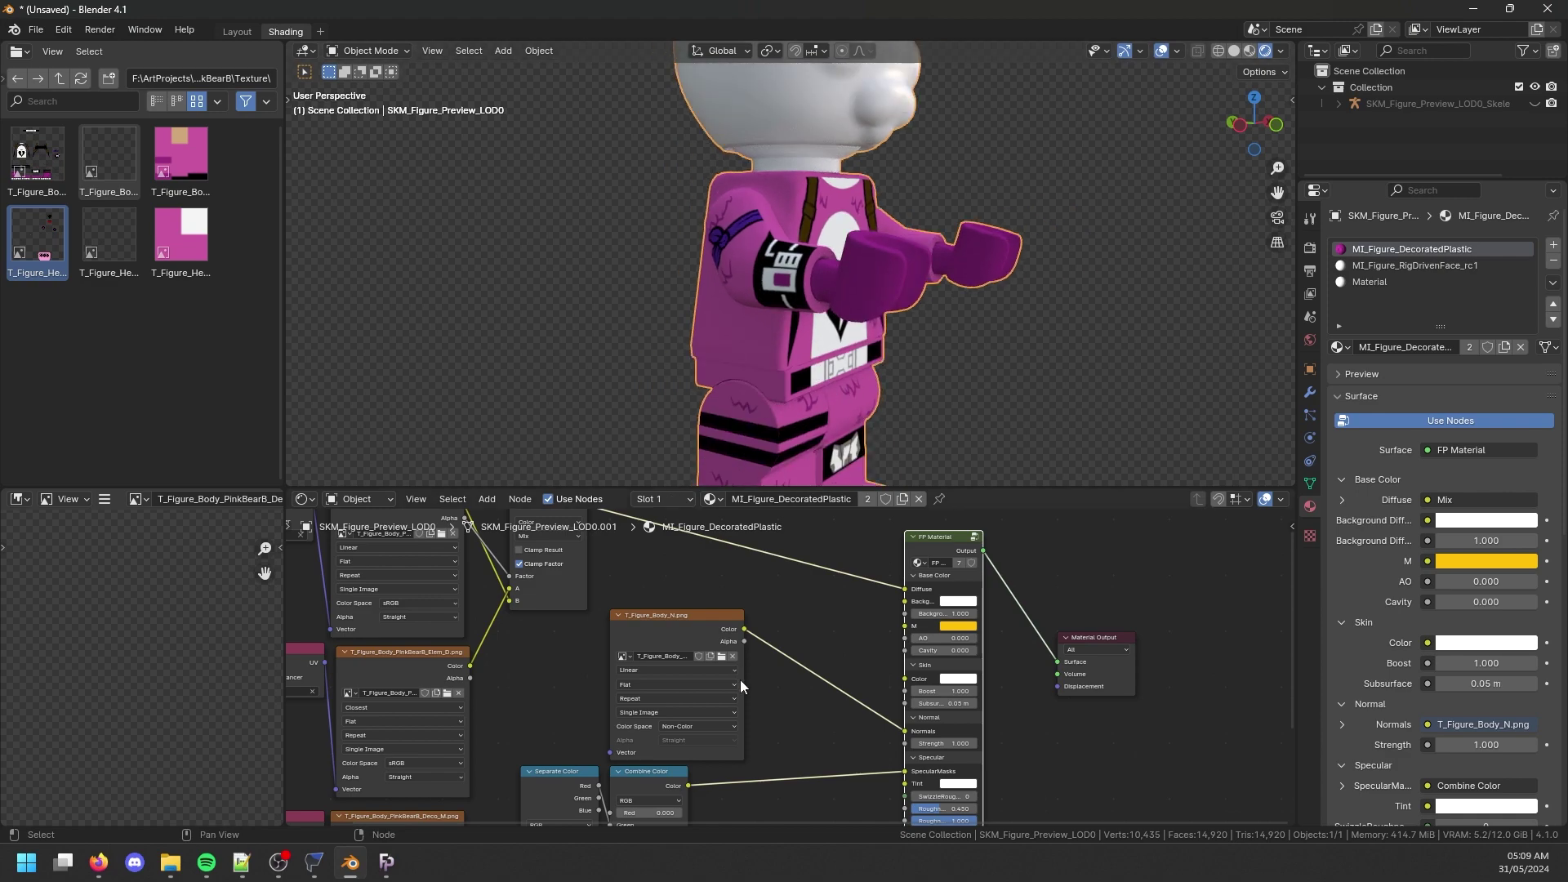
{"action": "middle_click_drag", "start_coordinate": [616, 619], "coordinate": [689, 480]}
{"action": "middle_click_drag", "start_coordinate": [791, 360], "coordinate": [722, 295]}
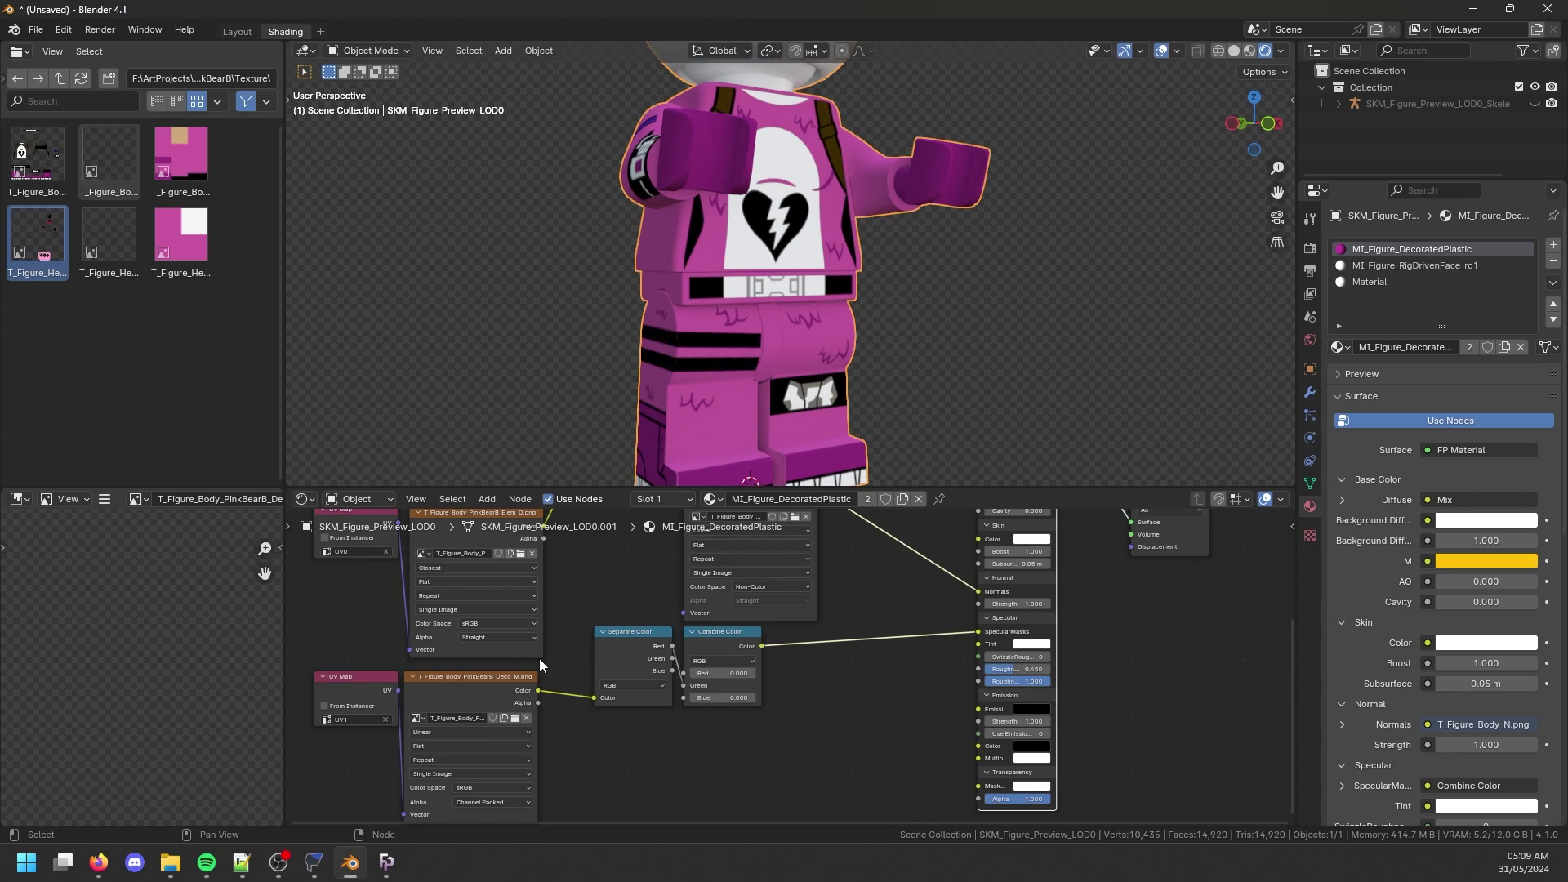
{"action": "middle_click_drag", "start_coordinate": [703, 440], "coordinate": [849, 478]}
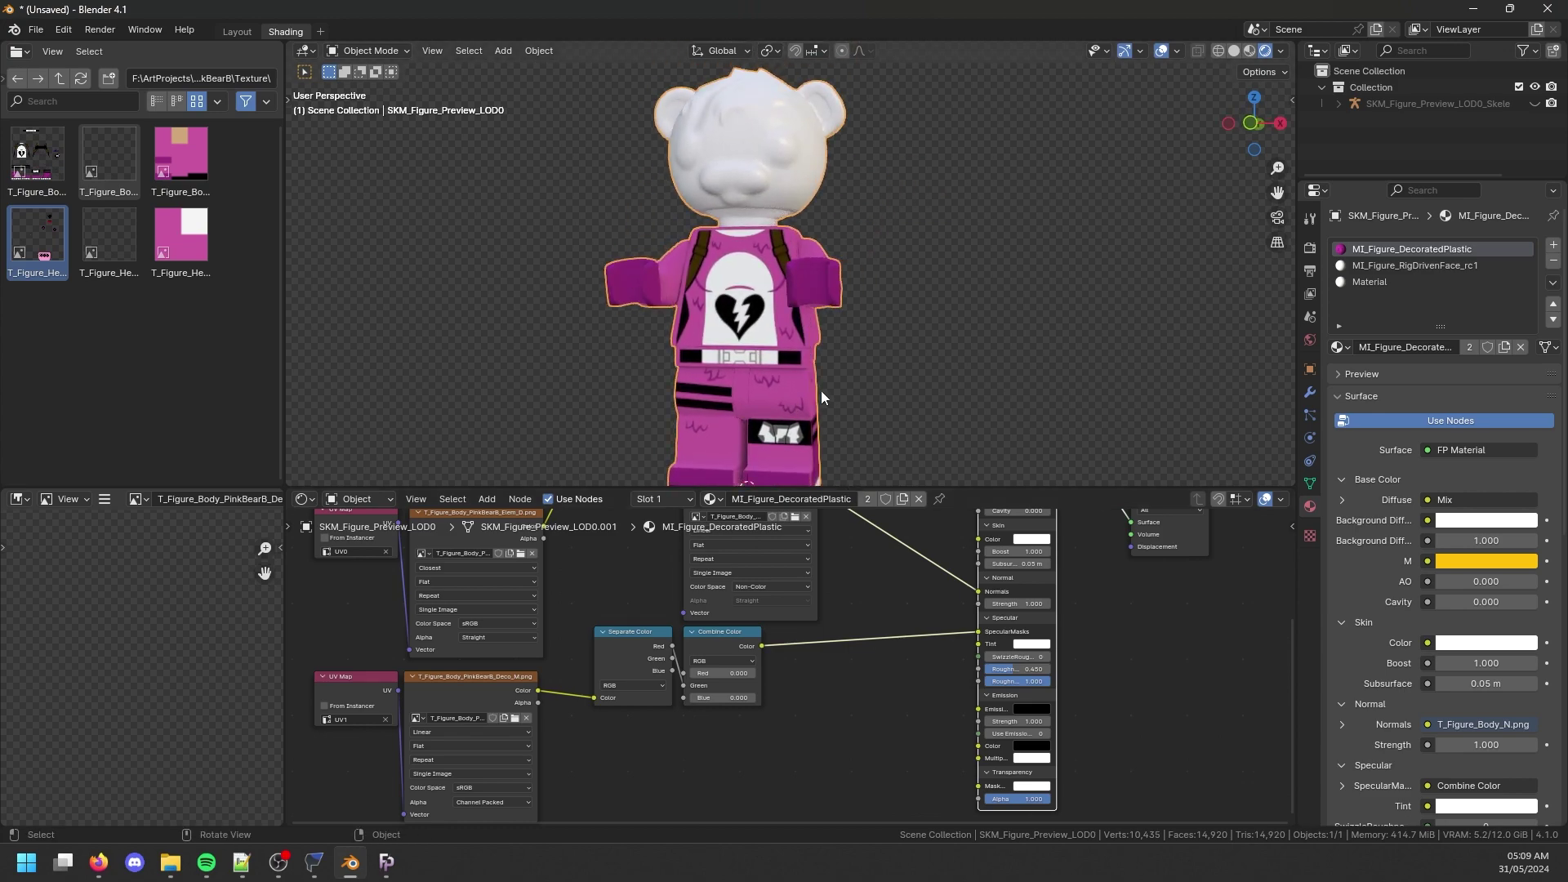
{"action": "middle_click_drag", "start_coordinate": [821, 390], "coordinate": [837, 490]}
{"action": "scroll", "coordinate": [844, 637], "scroll_direction": "down", "scroll_amount": 2}
{"action": "middle_click_drag", "start_coordinate": [894, 307], "coordinate": [885, 444]}
Copy every node except Material Output from MI_Figure_DecoratedPlastic and enable nodes on MI_Figure_RigDrivenFace_rc1.
{"action": "middle_click_drag", "start_coordinate": [837, 577], "coordinate": [806, 635]}
{"action": "scroll", "coordinate": [836, 623], "scroll_direction": "down", "scroll_amount": 1}
{"action": "left_click_drag", "start_coordinate": [435, 516], "coordinate": [937, 821]}
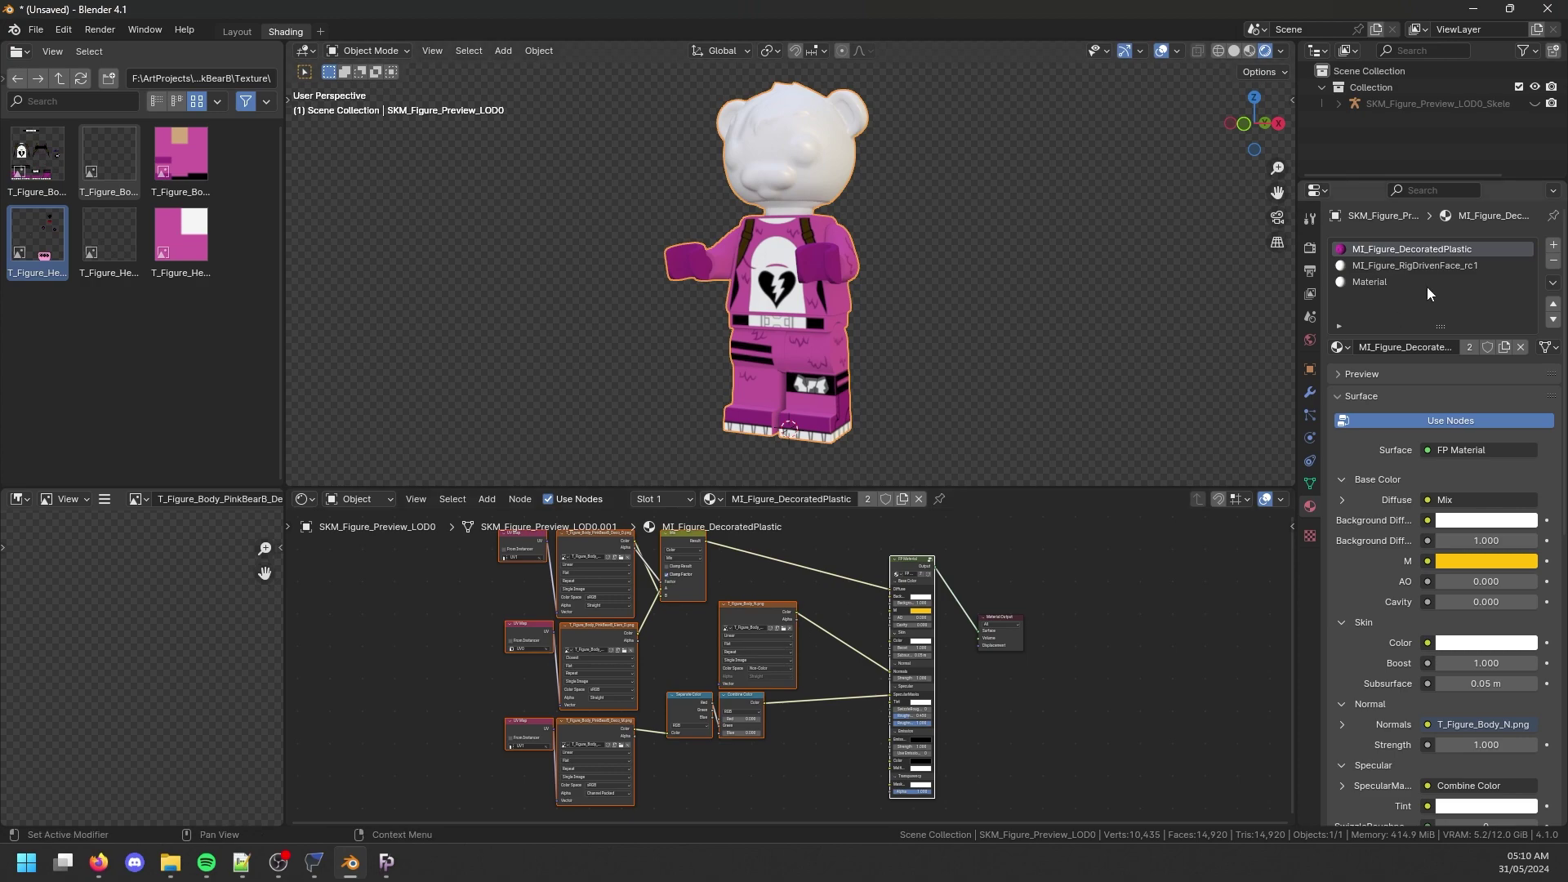
{"action": "left_click", "coordinate": [1423, 266]}
{"action": "left_click", "coordinate": [1471, 417]}
Replace the face material's default shader with the copied nodes and link FP Material to Material Output.
{"action": "left_click", "coordinate": [917, 622]}
{"action": "key", "text": "x"}
{"action": "key", "text": "ctrl+v"}
{"action": "key", "text": "g"}
{"action": "left_click", "coordinate": [697, 704]}
{"action": "left_click", "coordinate": [931, 620], "text": "ctrl+shift"}
Remove the Deco_D texture, its UV Map and the Mix node from the face material, linking Elem_D directly to Diffuse.
{"action": "middle_click_drag", "start_coordinate": [847, 262], "coordinate": [816, 304]}
{"action": "scroll", "coordinate": [700, 637], "scroll_direction": "up", "scroll_amount": 3}
{"action": "left_click_drag", "start_coordinate": [674, 642], "coordinate": [1102, 643]}
{"action": "left_click_drag", "start_coordinate": [345, 545], "coordinate": [776, 603]}
{"action": "key", "text": "x"}
Delete the Deco_M mask texture with its UV Map, Separate Color and Combine Color nodes from the face material.
{"action": "middle_click_drag", "start_coordinate": [722, 775], "coordinate": [718, 510]}
{"action": "left_click_drag", "start_coordinate": [351, 639], "coordinate": [952, 727]}
{"action": "key", "text": "x"}
{"action": "middle_click_drag", "start_coordinate": [812, 641], "coordinate": [754, 730]}
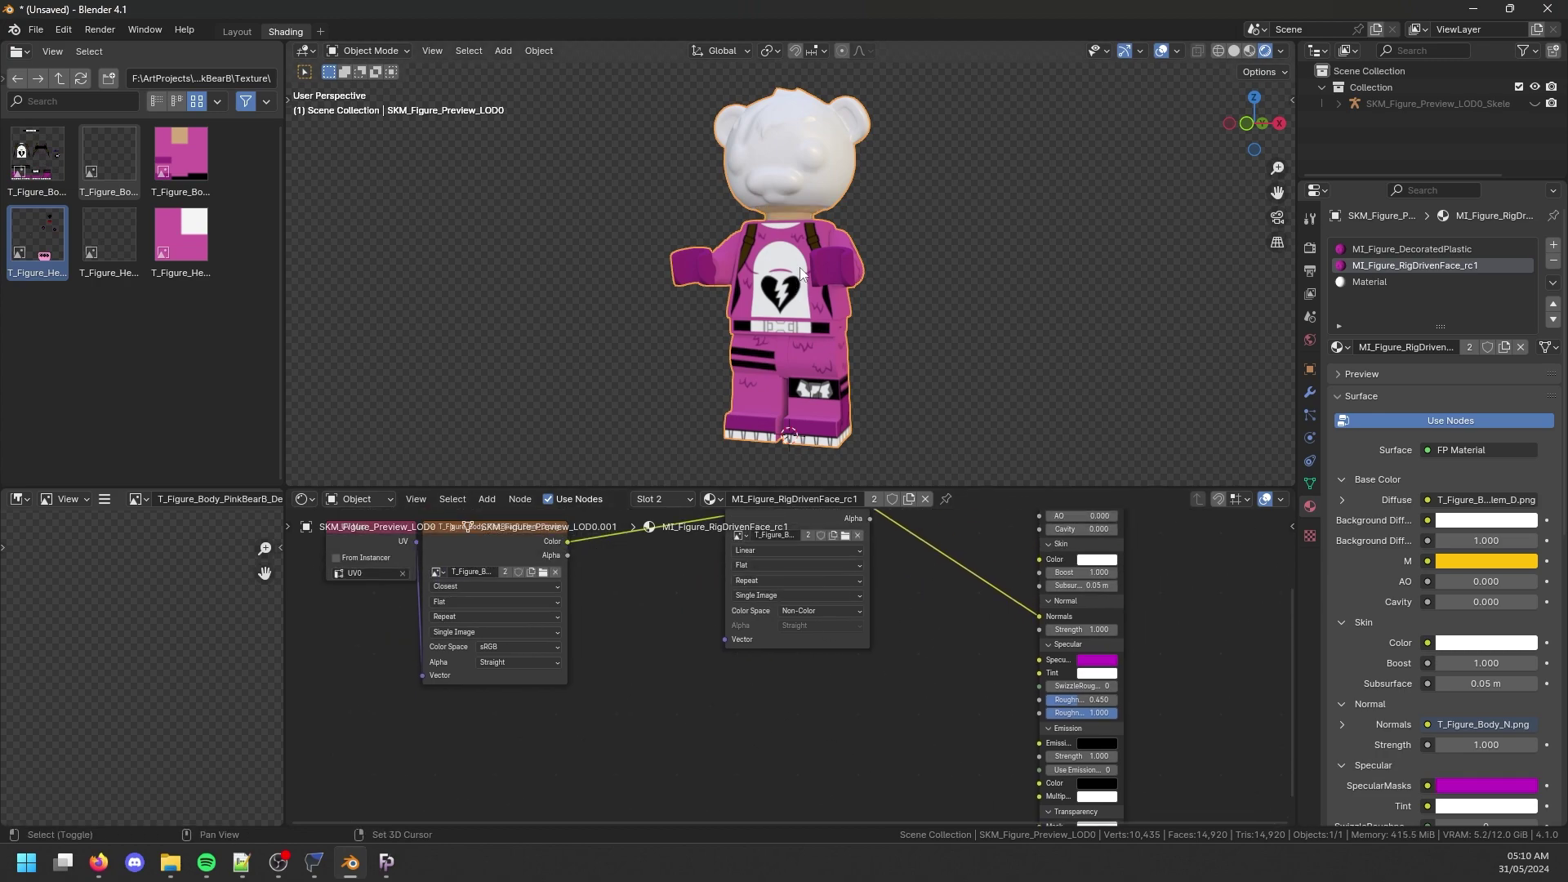
Check the face material around the figure's neck and head, and try to save the file.
{"action": "scroll", "coordinate": [791, 350], "scroll_direction": "up", "scroll_amount": 6}
{"action": "middle_click_drag", "start_coordinate": [784, 343], "coordinate": [816, 302]}
{"action": "key", "text": "ctrl+s"}
{"action": "left_click", "coordinate": [1371, 758]}
{"action": "middle_click_drag", "start_coordinate": [747, 241], "coordinate": [796, 237]}
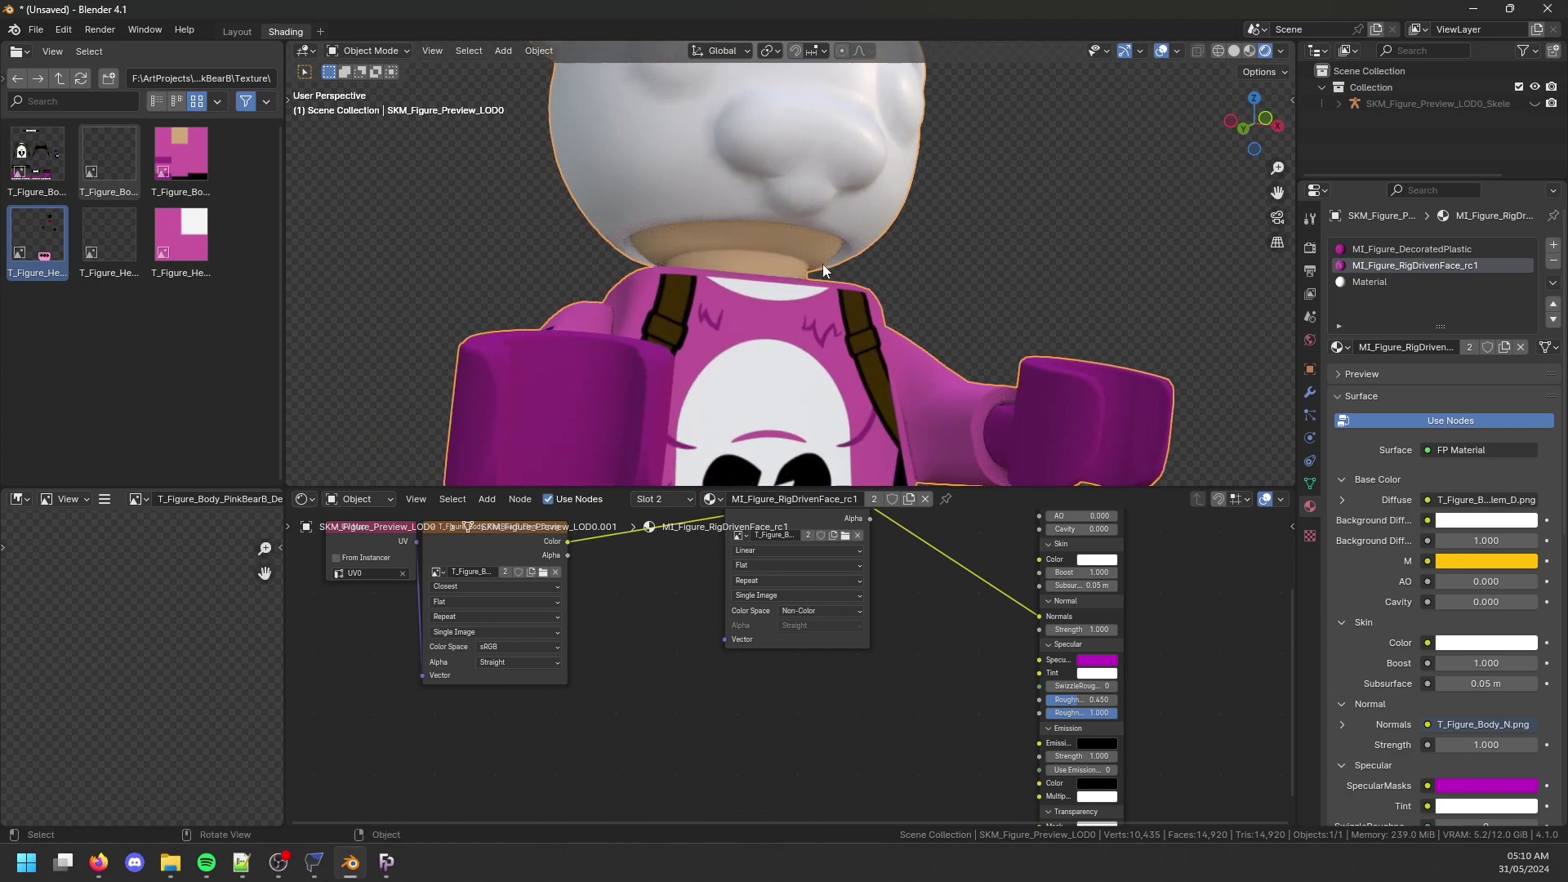
{"action": "scroll", "coordinate": [821, 263], "scroll_direction": "down", "scroll_amount": 5}
{"action": "middle_click_drag", "start_coordinate": [719, 708], "coordinate": [715, 774]}
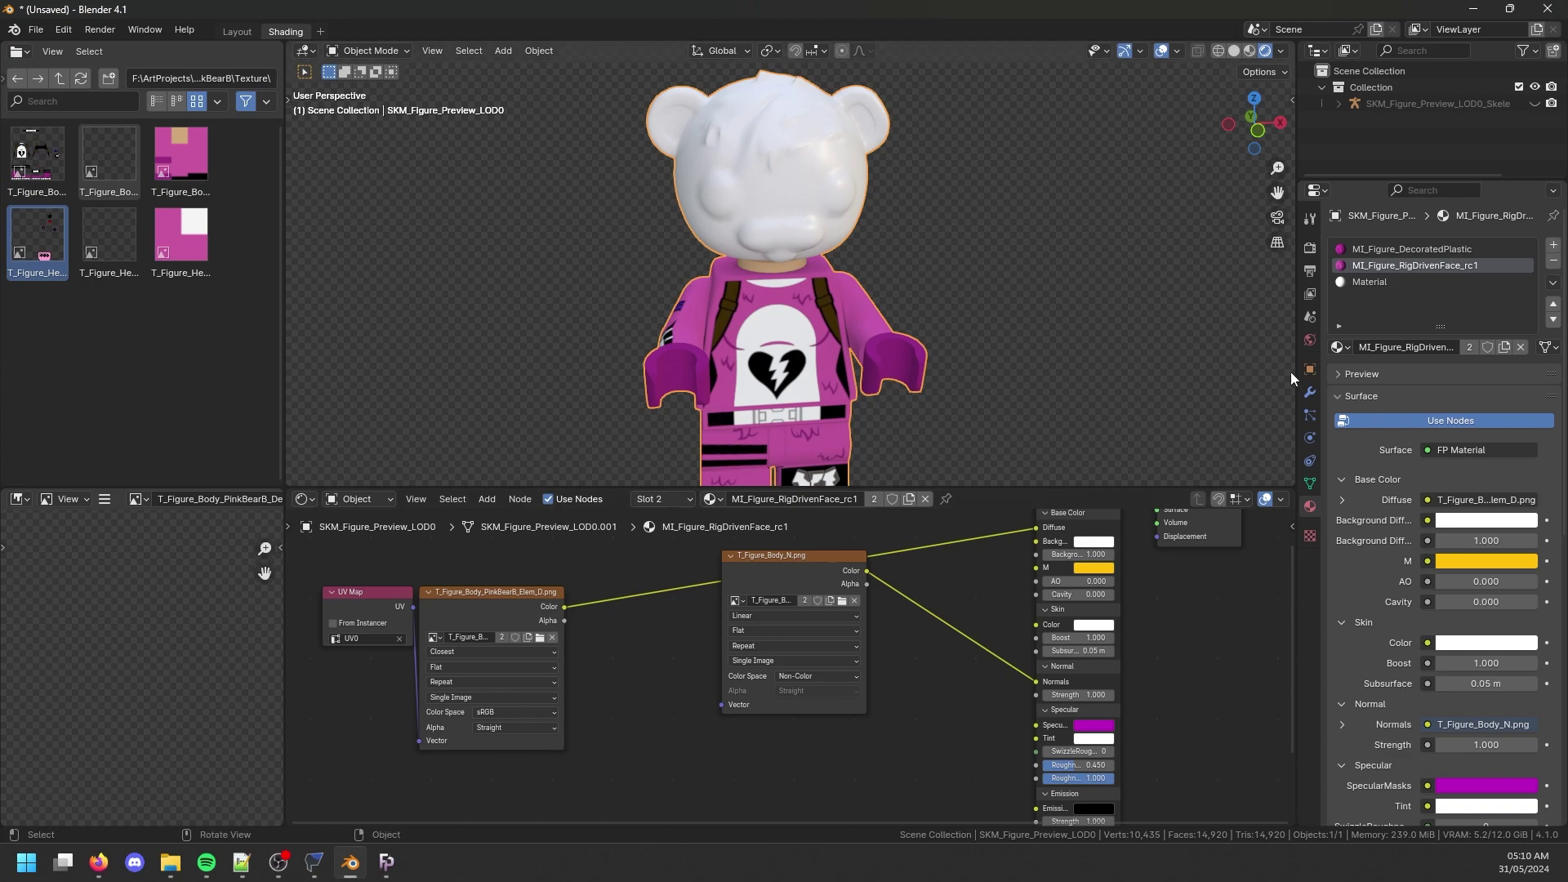
Select the third material slot, Material, used by the figure's head, and enable nodes for it.
{"action": "middle_click_drag", "start_coordinate": [953, 320], "coordinate": [926, 338]}
{"action": "scroll", "coordinate": [947, 311], "scroll_direction": "down", "scroll_amount": 2}
{"action": "scroll", "coordinate": [880, 238], "scroll_direction": "up", "scroll_amount": 2}
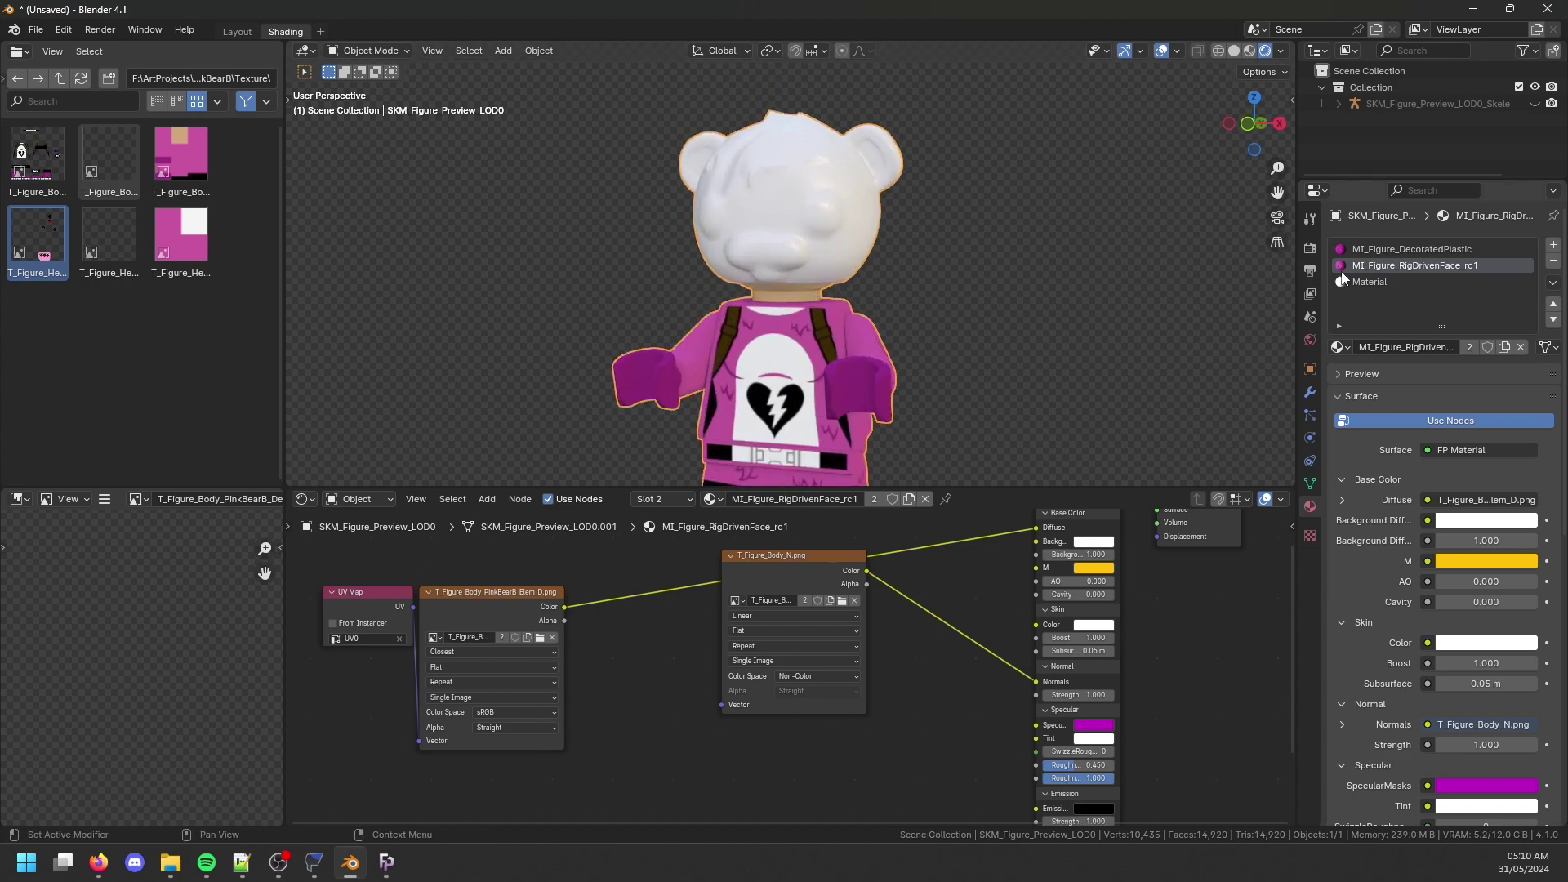
{"action": "left_click", "coordinate": [1351, 282]}
{"action": "left_click", "coordinate": [1439, 418]}
Try FP Layer and FP Material in turn as the head material's surface shader.
{"action": "left_click", "coordinate": [1463, 449]}
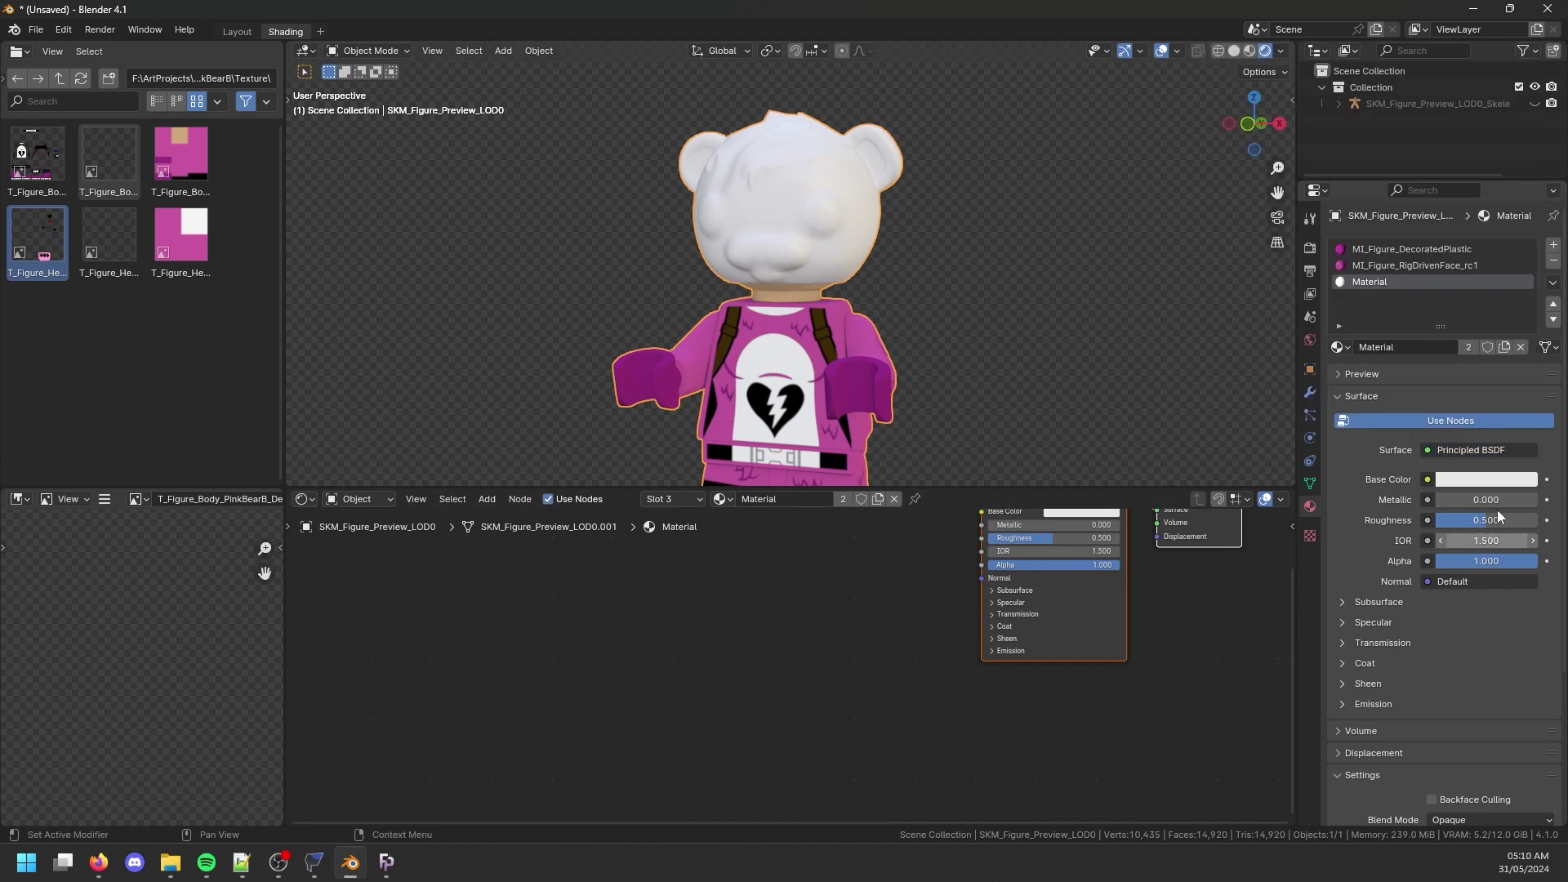
{"action": "left_click", "coordinate": [1467, 449]}
{"action": "left_click", "coordinate": [1466, 143]}
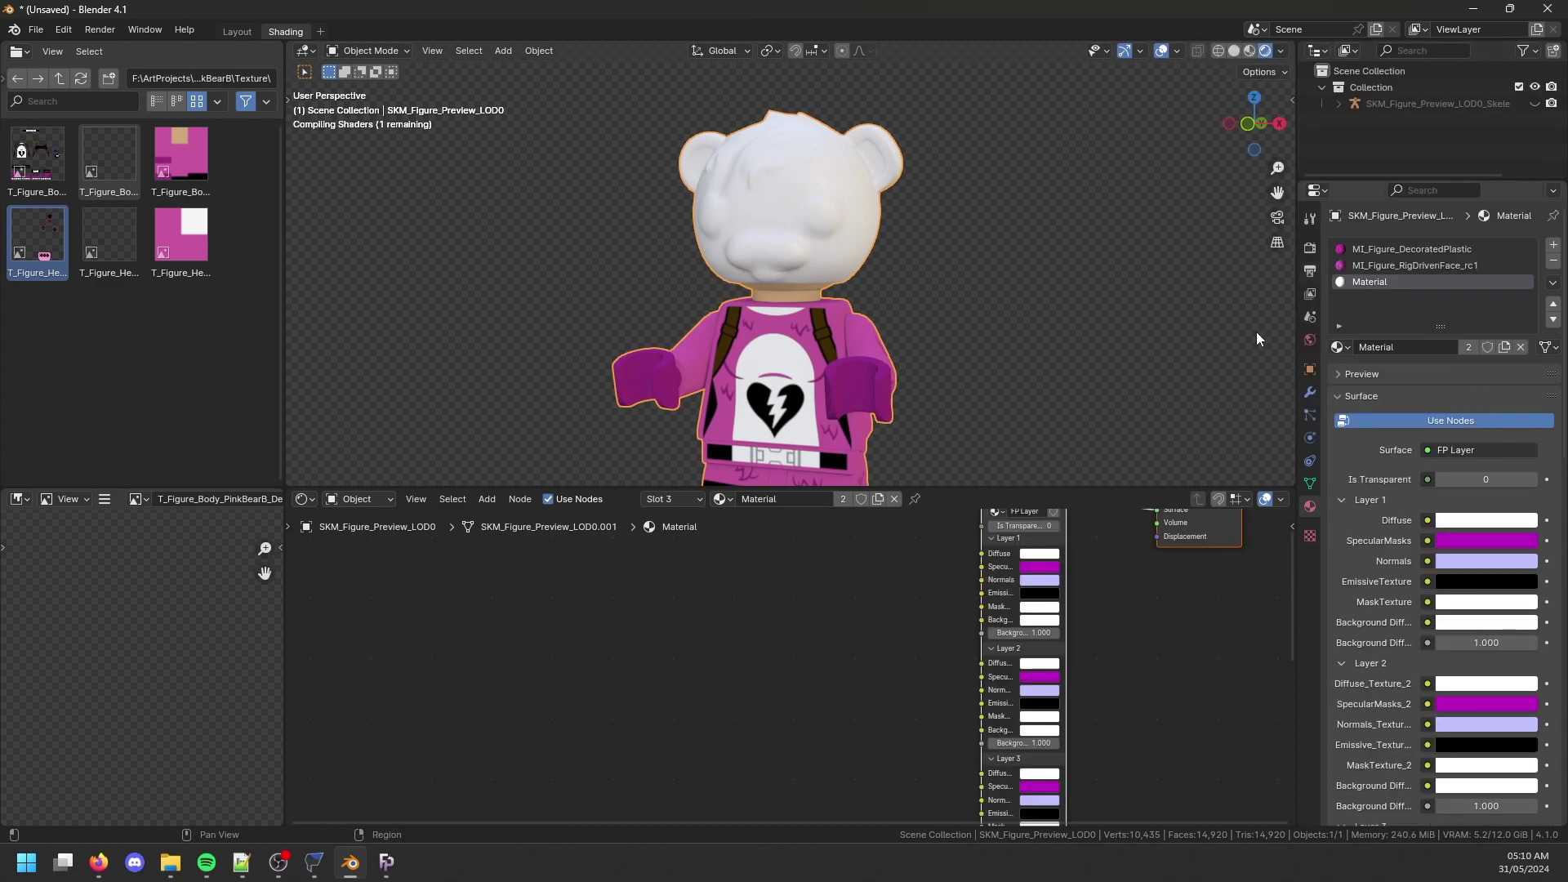
{"action": "left_click", "coordinate": [1478, 450]}
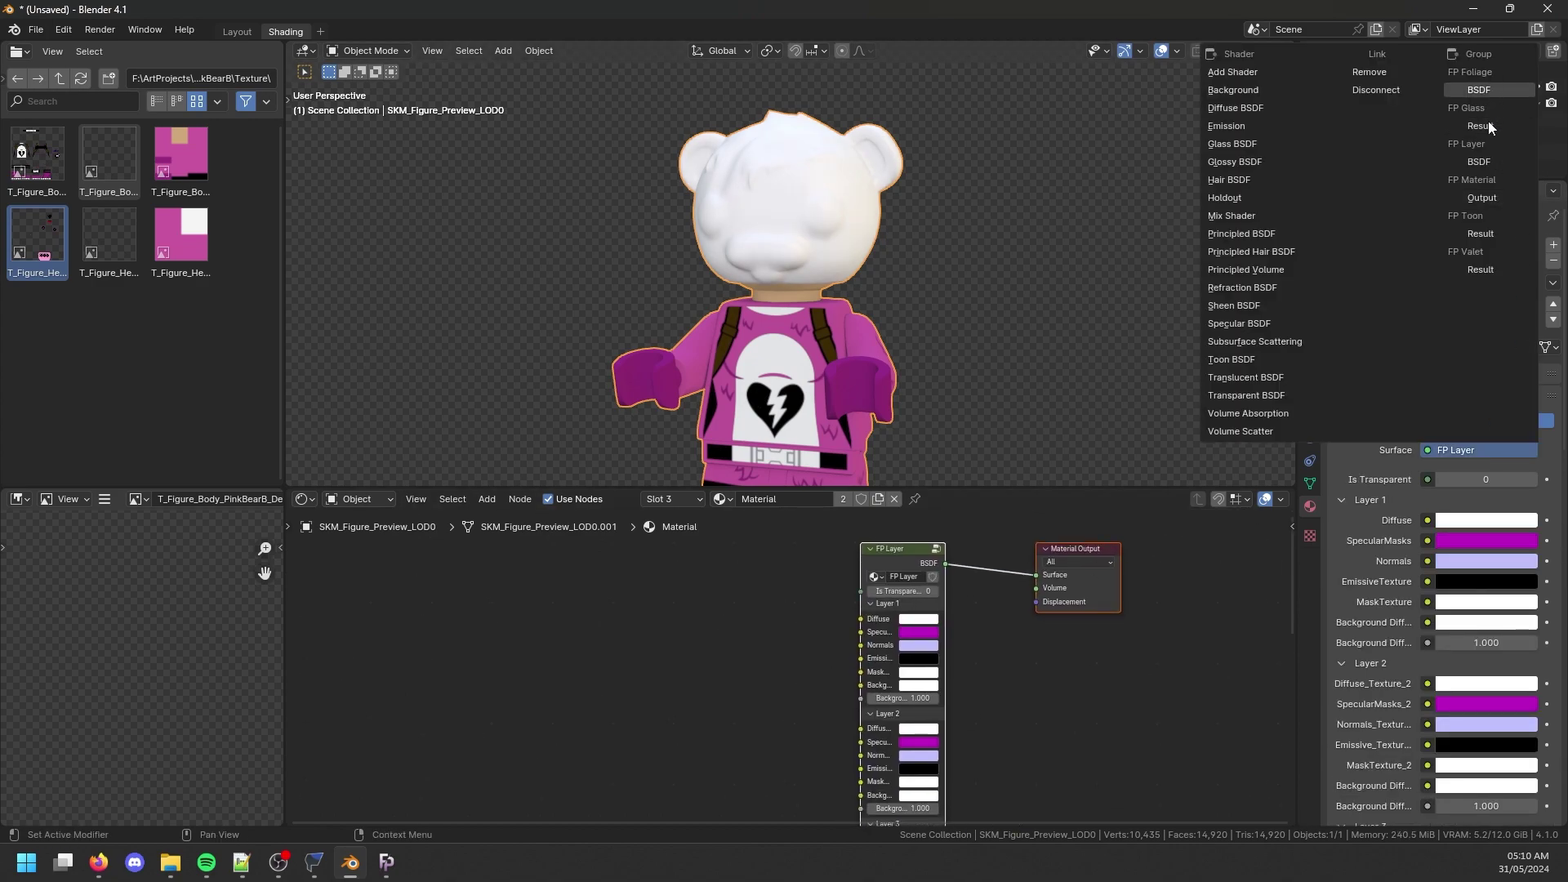
{"action": "left_click", "coordinate": [1502, 192]}
{"action": "scroll", "coordinate": [801, 634], "scroll_direction": "up", "scroll_amount": 4}
{"action": "middle_click_drag", "start_coordinate": [772, 613], "coordinate": [818, 642]}
{"action": "middle_click_drag", "start_coordinate": [705, 604], "coordinate": [800, 570]}
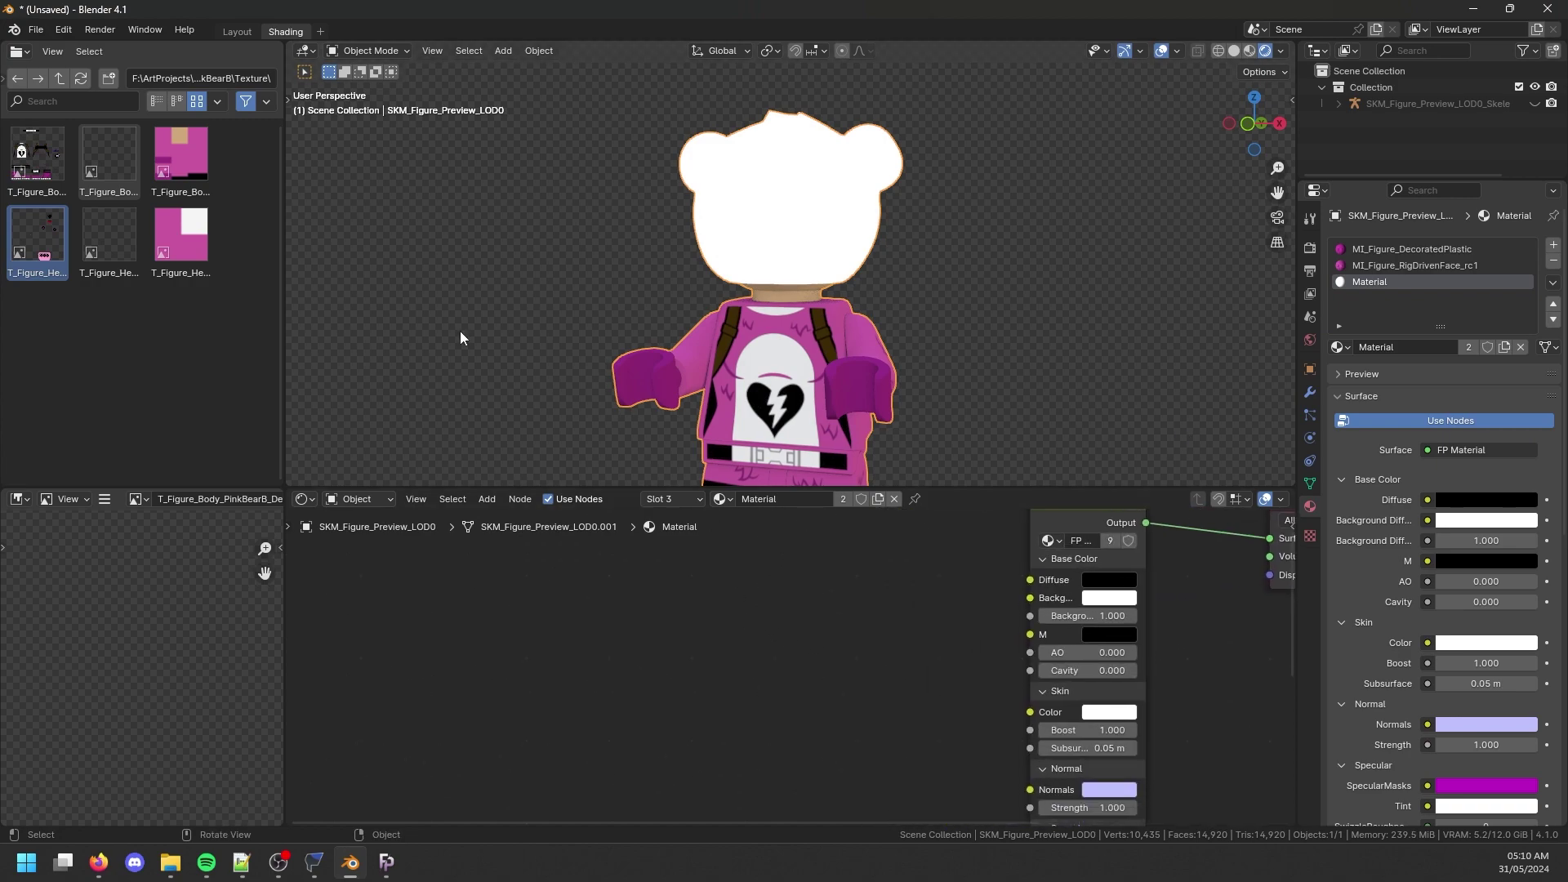
Delete the head material's FP Material node and add a Principled BSDF node beside the Material Output.
{"action": "left_click", "coordinate": [181, 236]}
{"action": "key", "text": "Home"}
{"action": "key", "text": "x"}
{"action": "key", "text": "shift+a"}
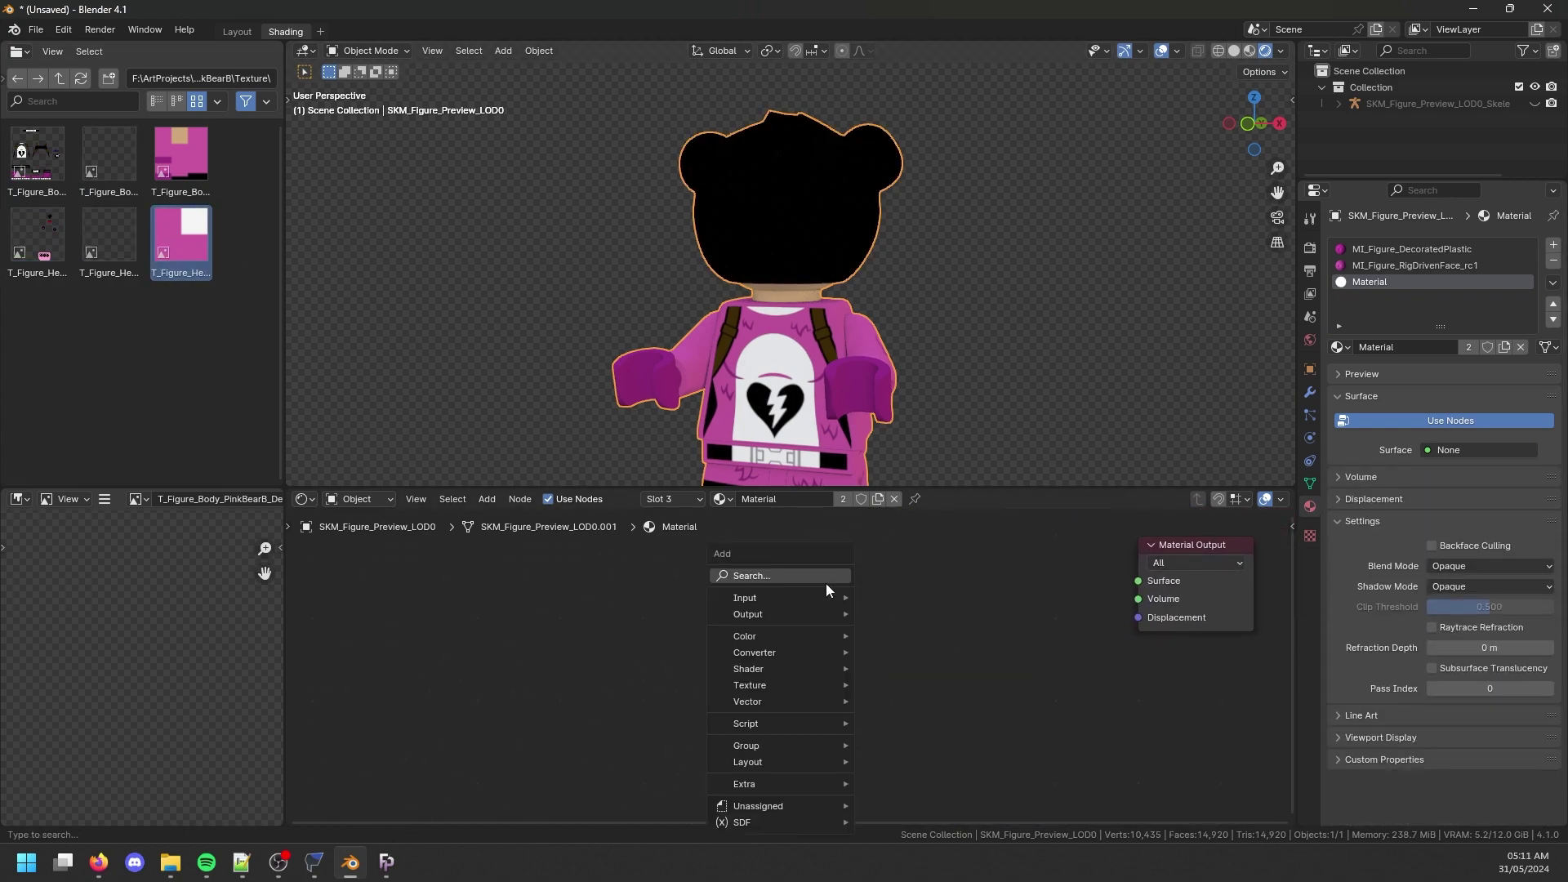
{"action": "type", "text": "principled"}
{"action": "key", "text": "Return"}
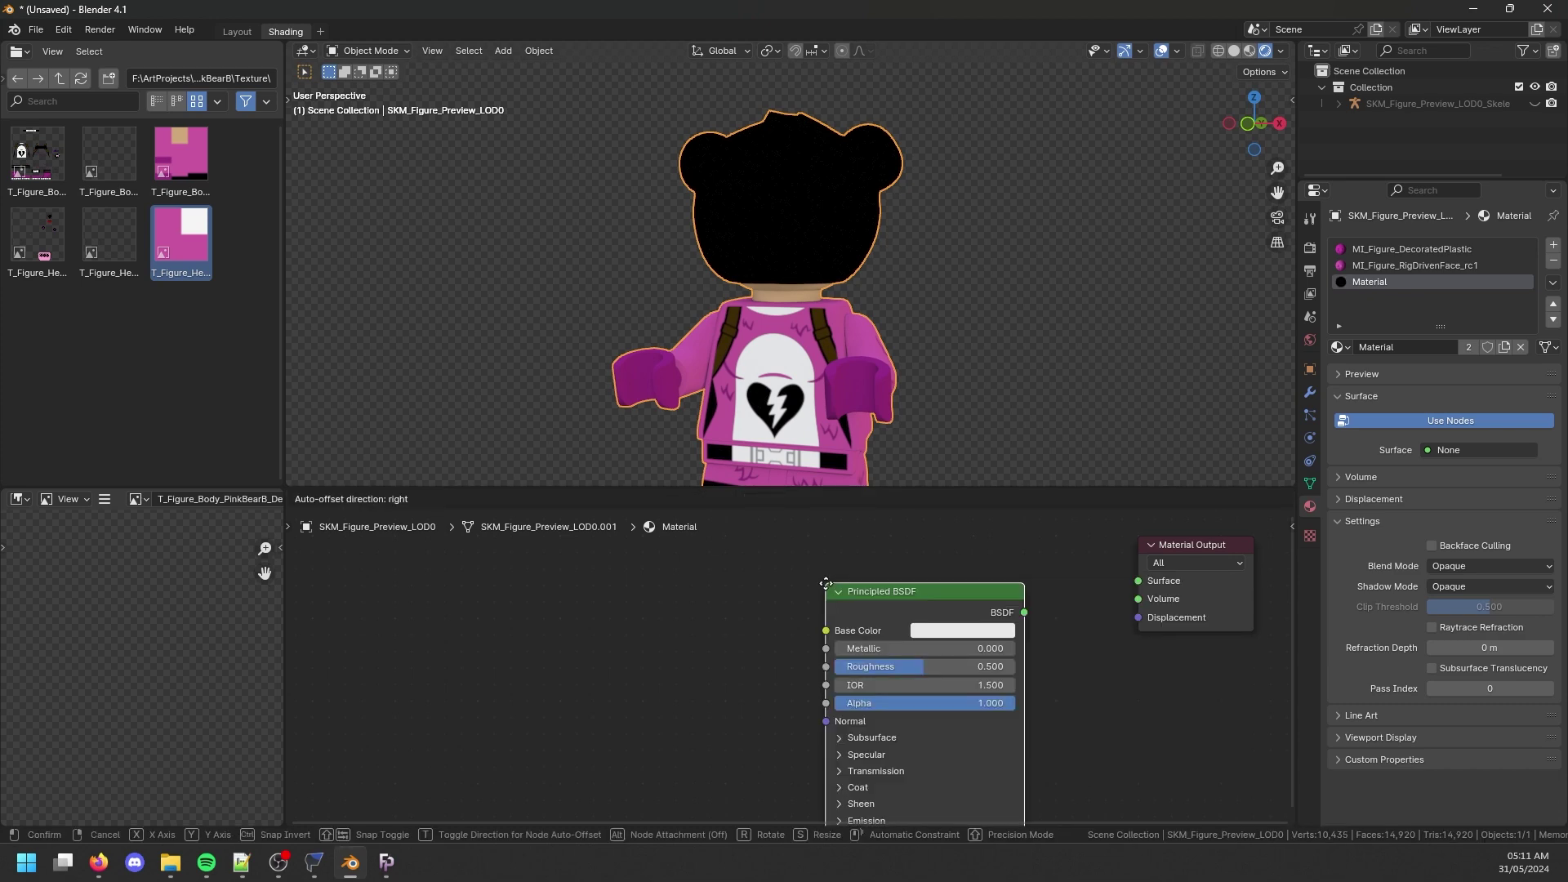
{"action": "left_click", "coordinate": [890, 551]}
{"action": "middle_click_drag", "start_coordinate": [839, 574], "coordinate": [775, 563]}
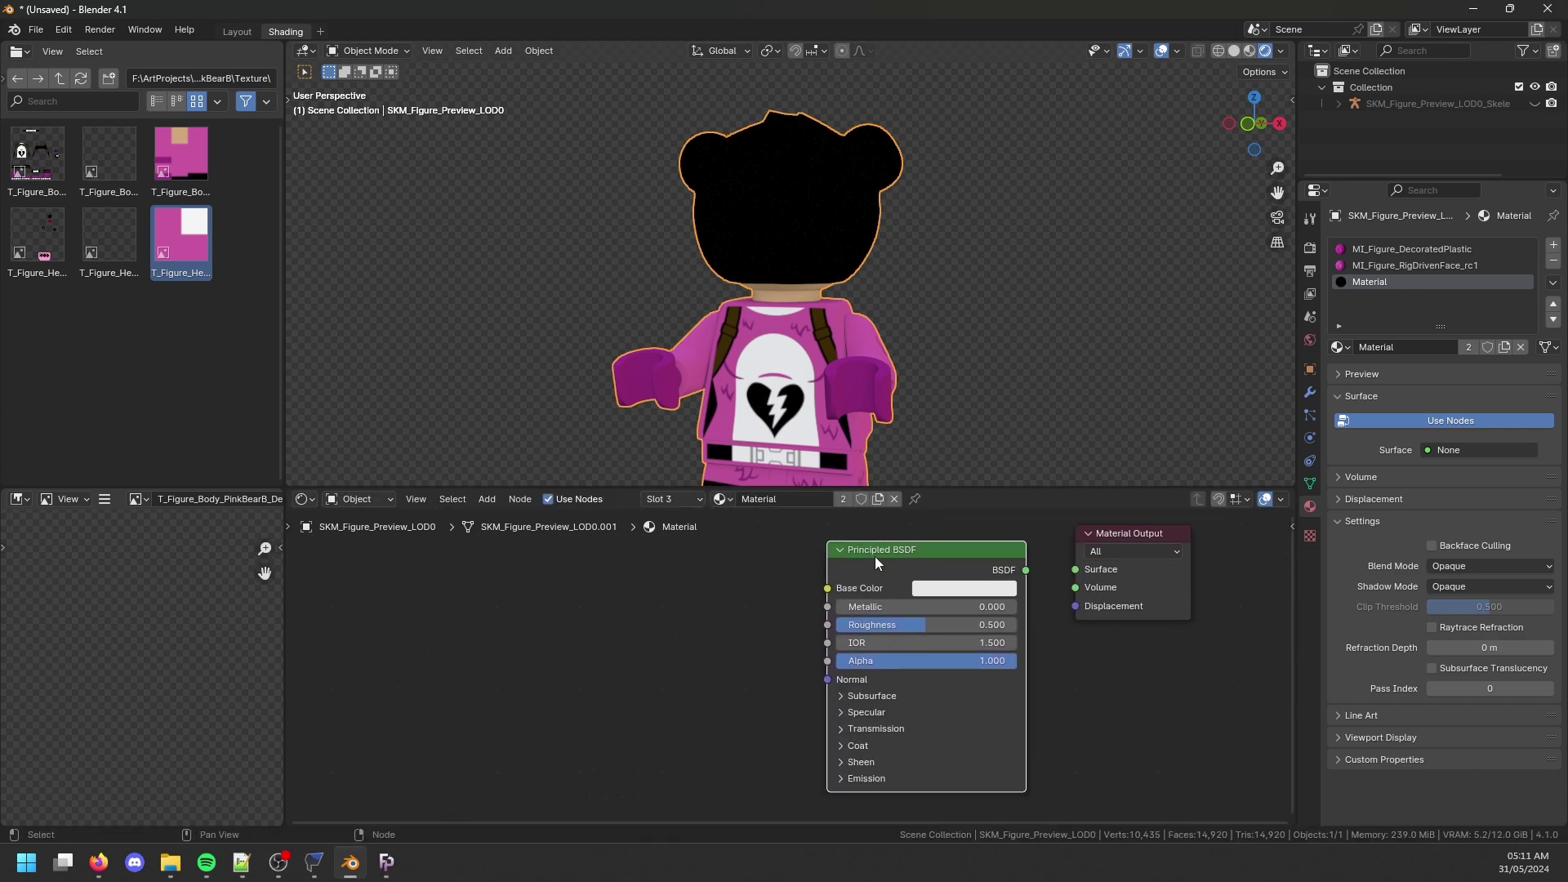
Replace the unlinked Principled BSDF with FP Material as the surface, then briefly compare with the Cuddle Team Leader asset in FortnitePorting.
{"action": "key", "text": "x"}
{"action": "left_click", "coordinate": [1472, 450]}
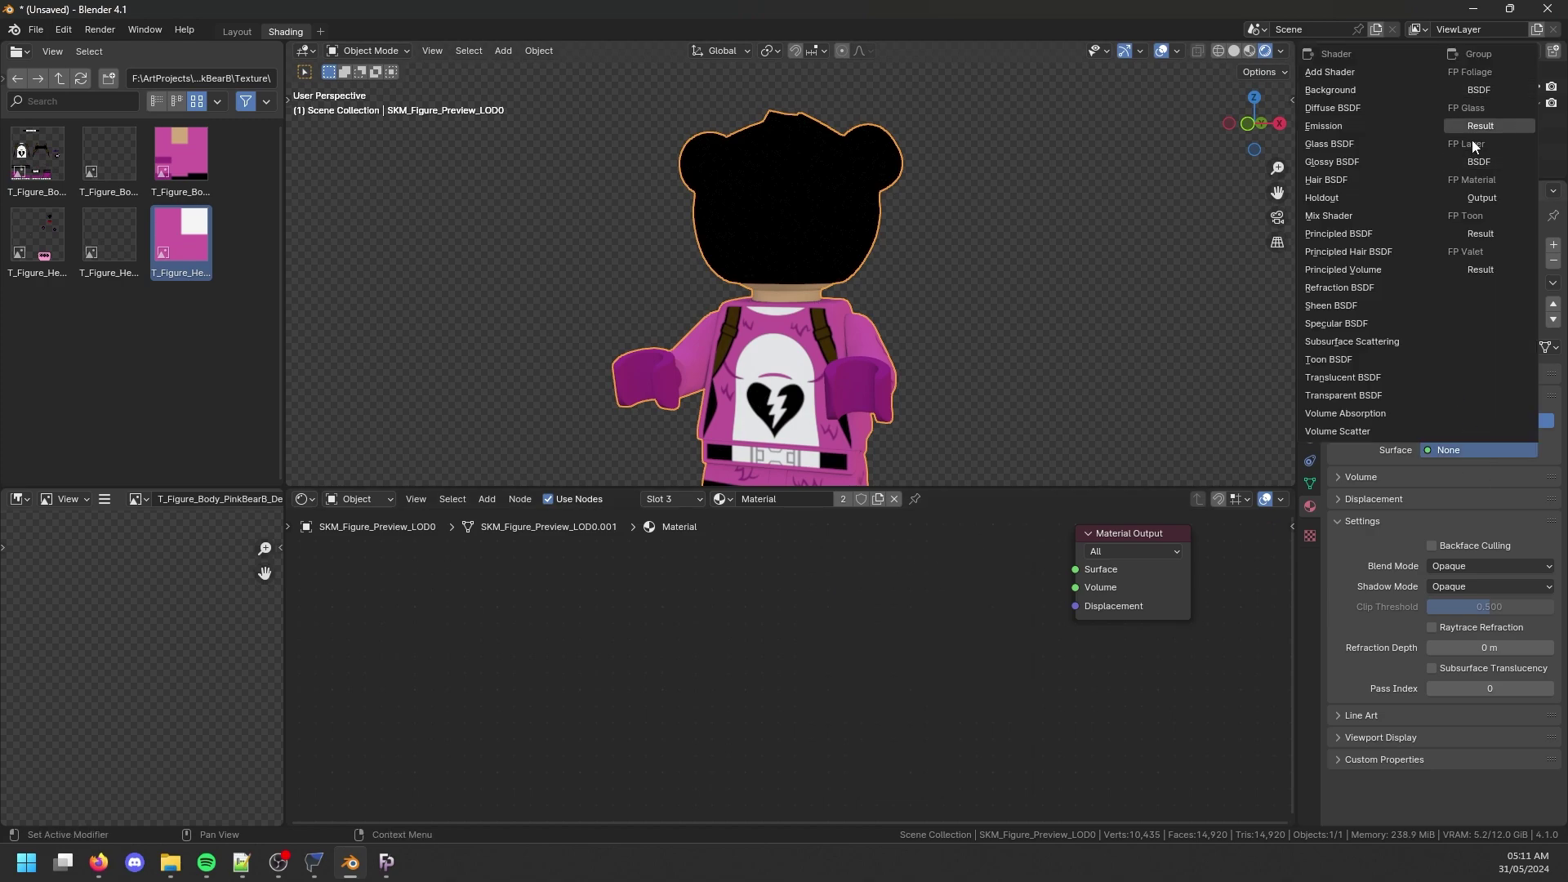
{"action": "left_click", "coordinate": [1458, 199]}
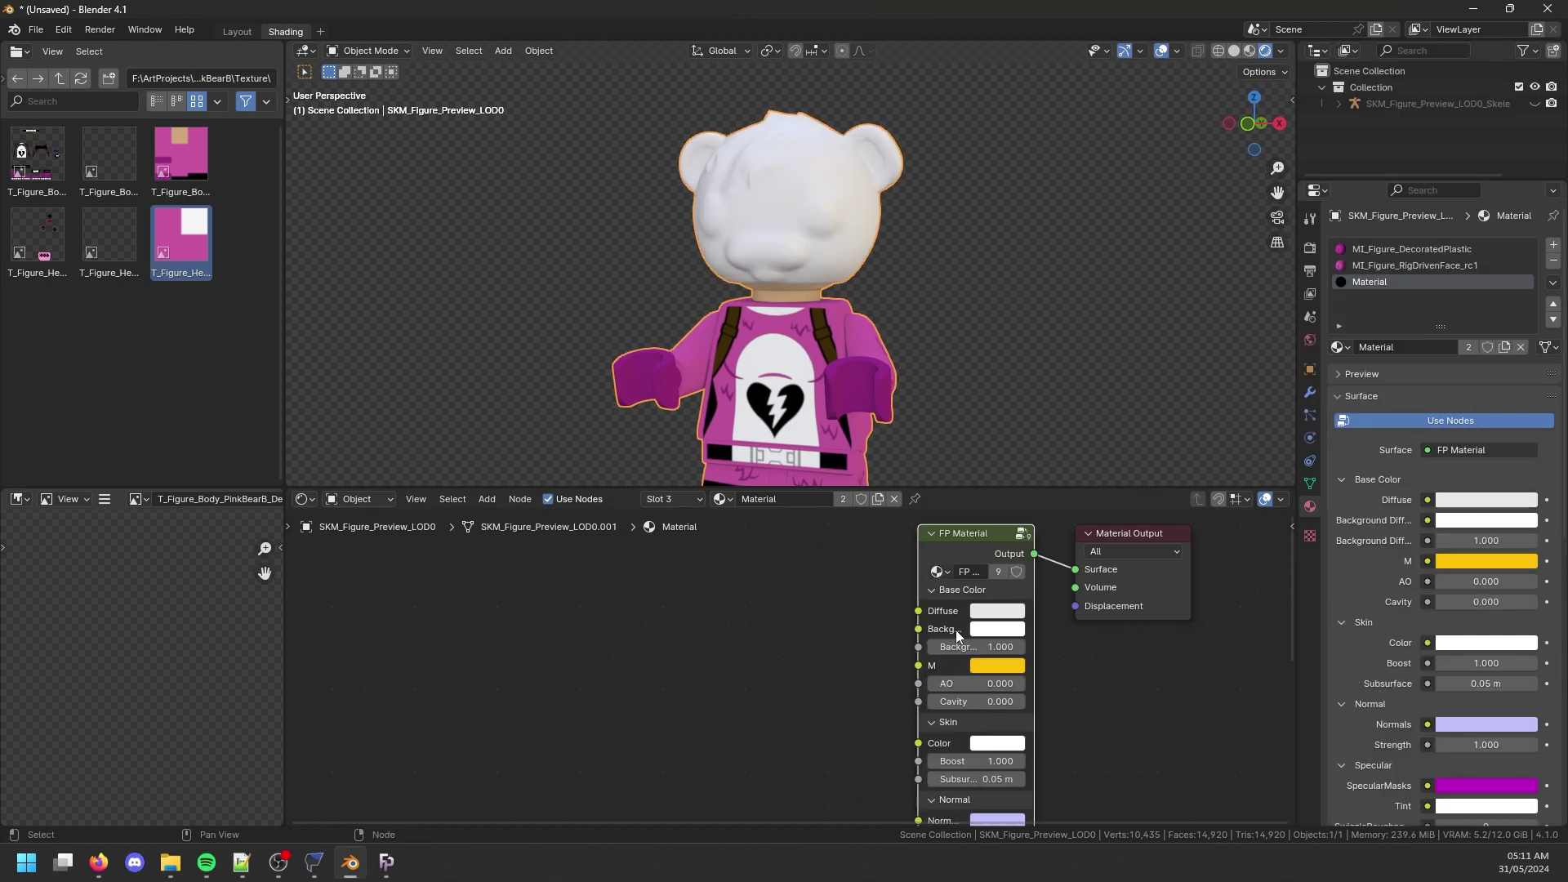
{"action": "middle_click_drag", "start_coordinate": [764, 585], "coordinate": [701, 572]}
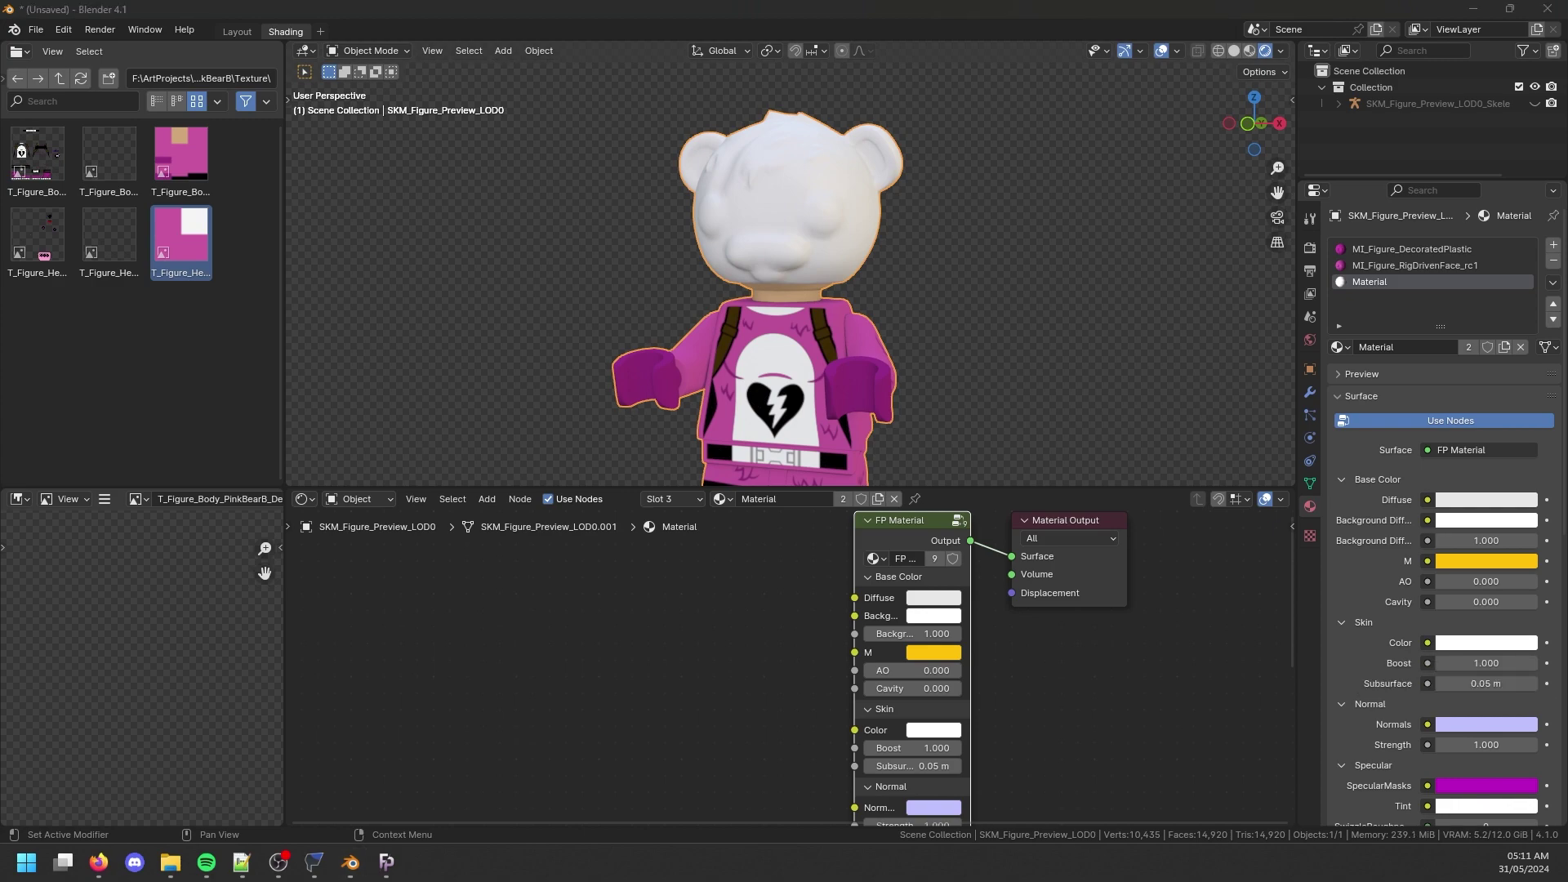
{"action": "left_click_drag", "start_coordinate": [1567, 245], "coordinate": [528, 204]}
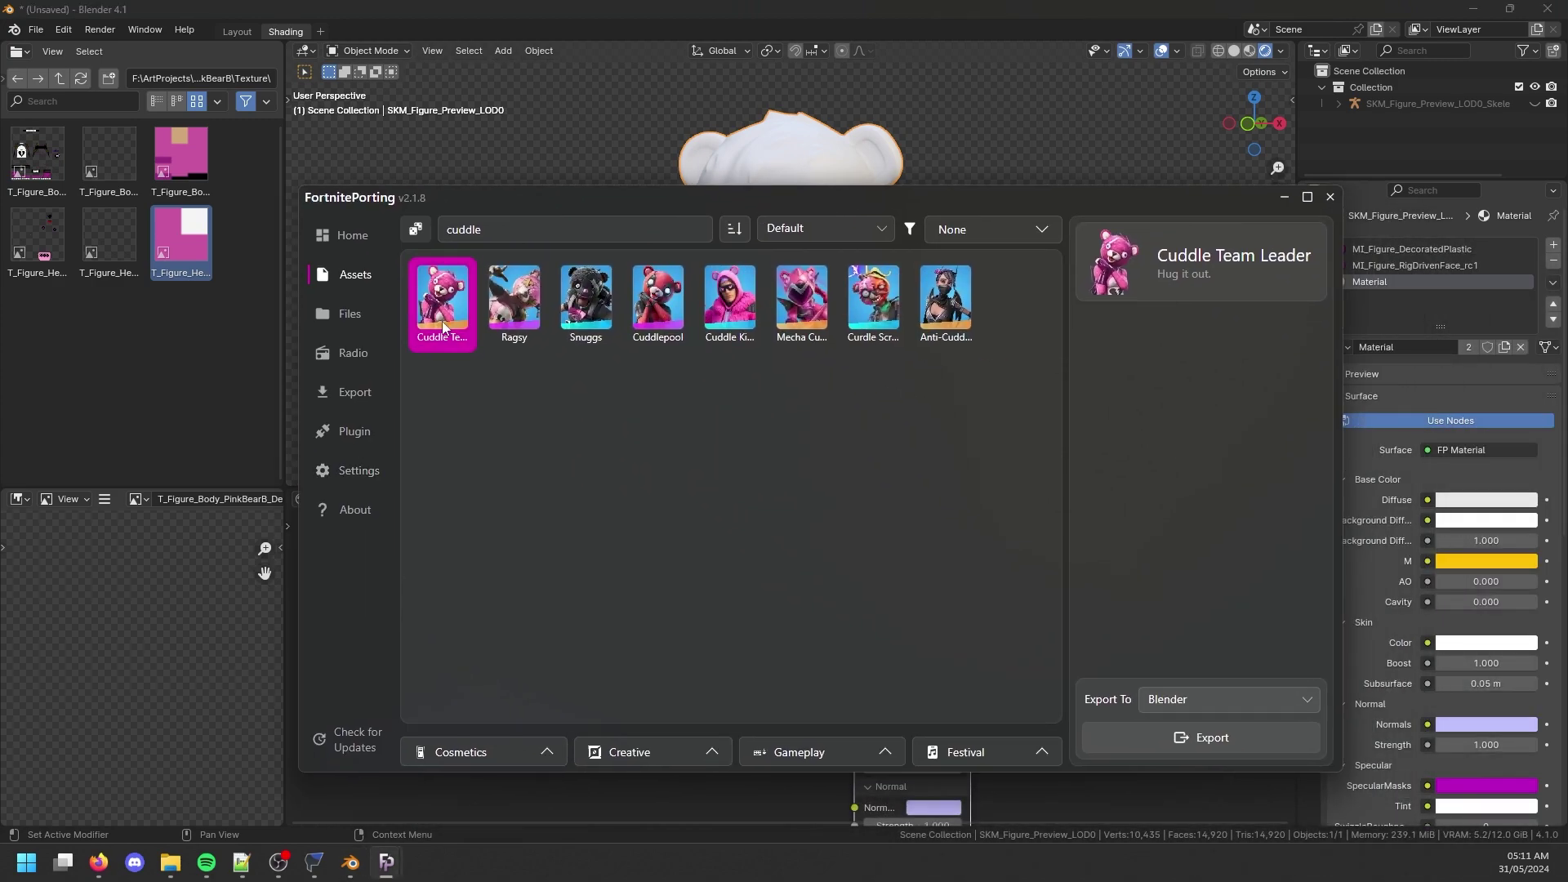
{"action": "left_click_drag", "start_coordinate": [1021, 207], "coordinate": [1567, 269]}
{"action": "middle_click_drag", "start_coordinate": [868, 544], "coordinate": [745, 560]}
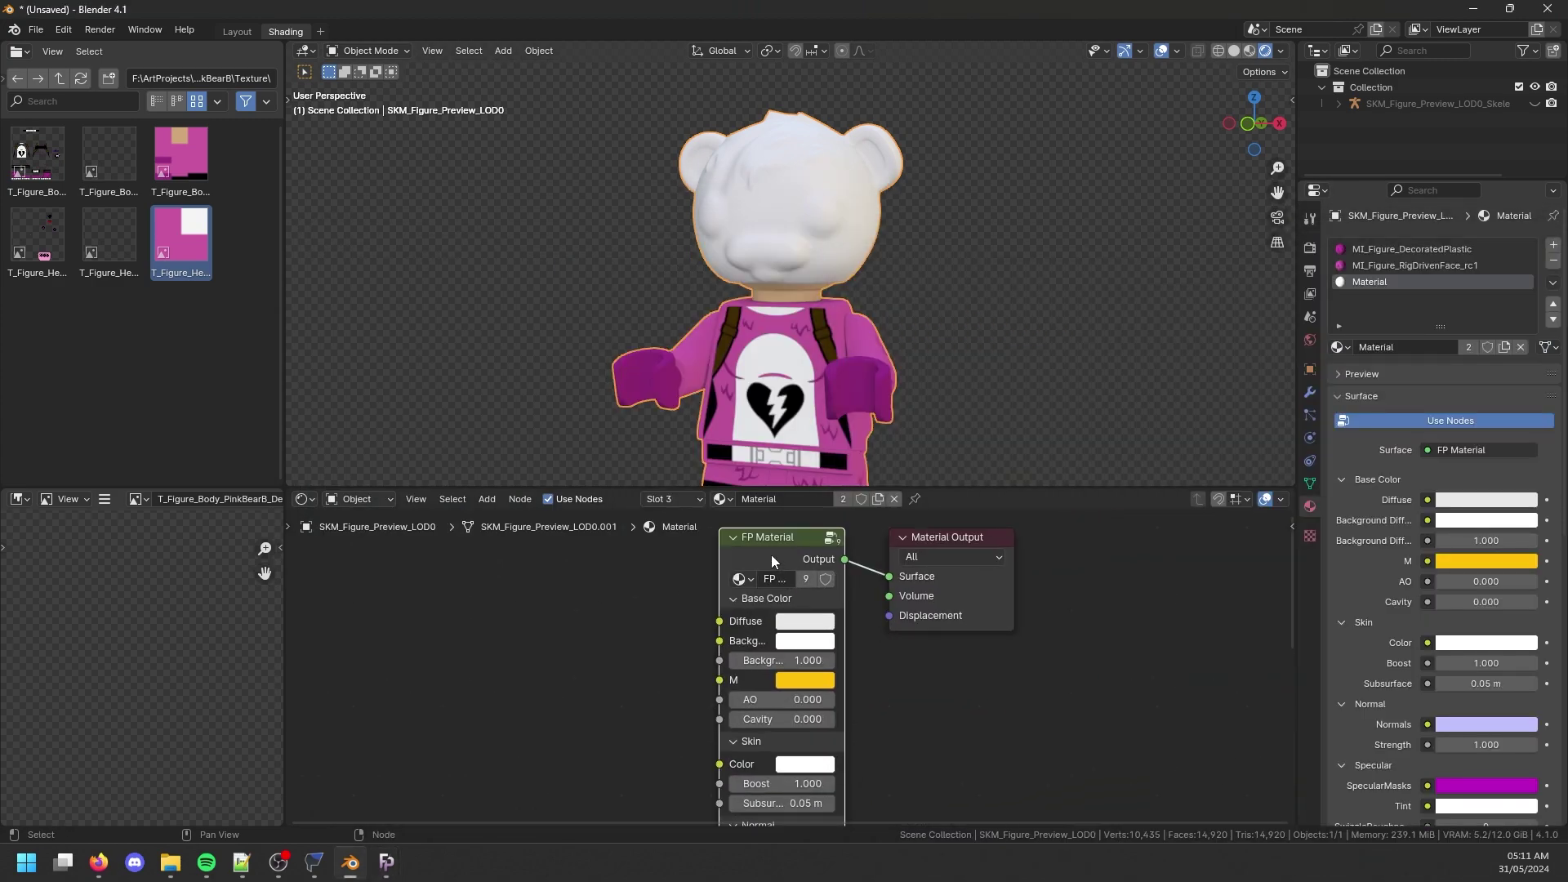
Delete the FP Material node and set the head material's surface to Principled BSDF.
{"action": "key", "text": "x"}
{"action": "left_click", "coordinate": [1483, 448]}
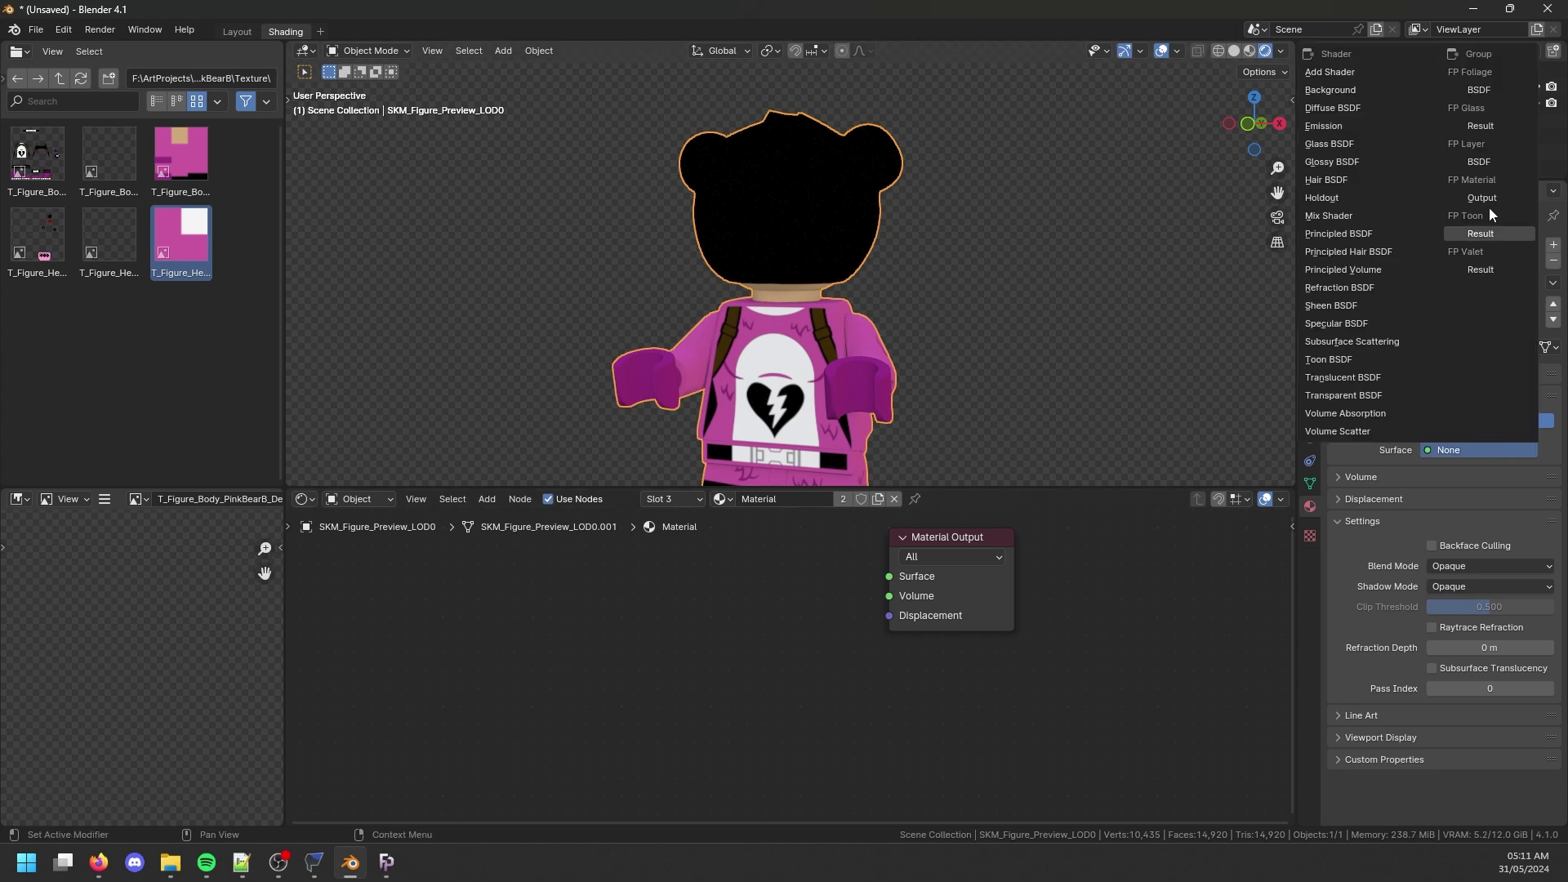
{"action": "left_click", "coordinate": [1358, 231]}
{"action": "middle_click_drag", "start_coordinate": [515, 629], "coordinate": [757, 643]}
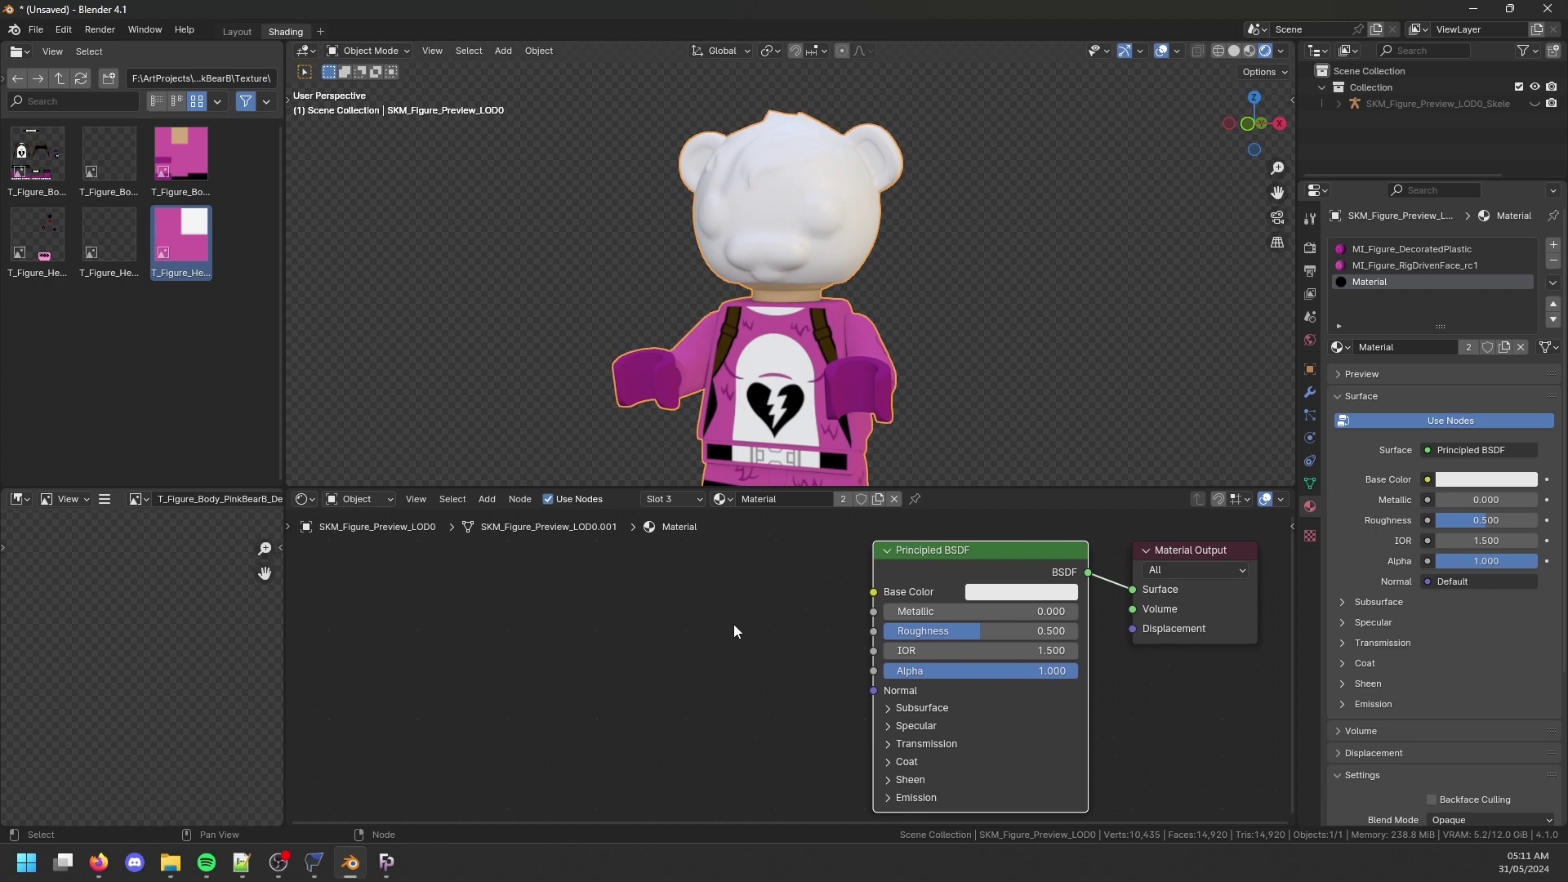
Add a Mix Color node to the head material and link its Result to the Principled BSDF's Base Color.
{"action": "left_click", "coordinate": [486, 626]}
{"action": "middle_click_drag", "start_coordinate": [487, 626], "coordinate": [559, 615]}
{"action": "key", "text": "shift+a"}
{"action": "left_click", "coordinate": [547, 579]}
{"action": "type", "text": "mix"}
{"action": "key", "text": "Down"}
{"action": "key", "text": "Up"}
{"action": "key", "text": "Down"}
{"action": "key", "text": "Return"}
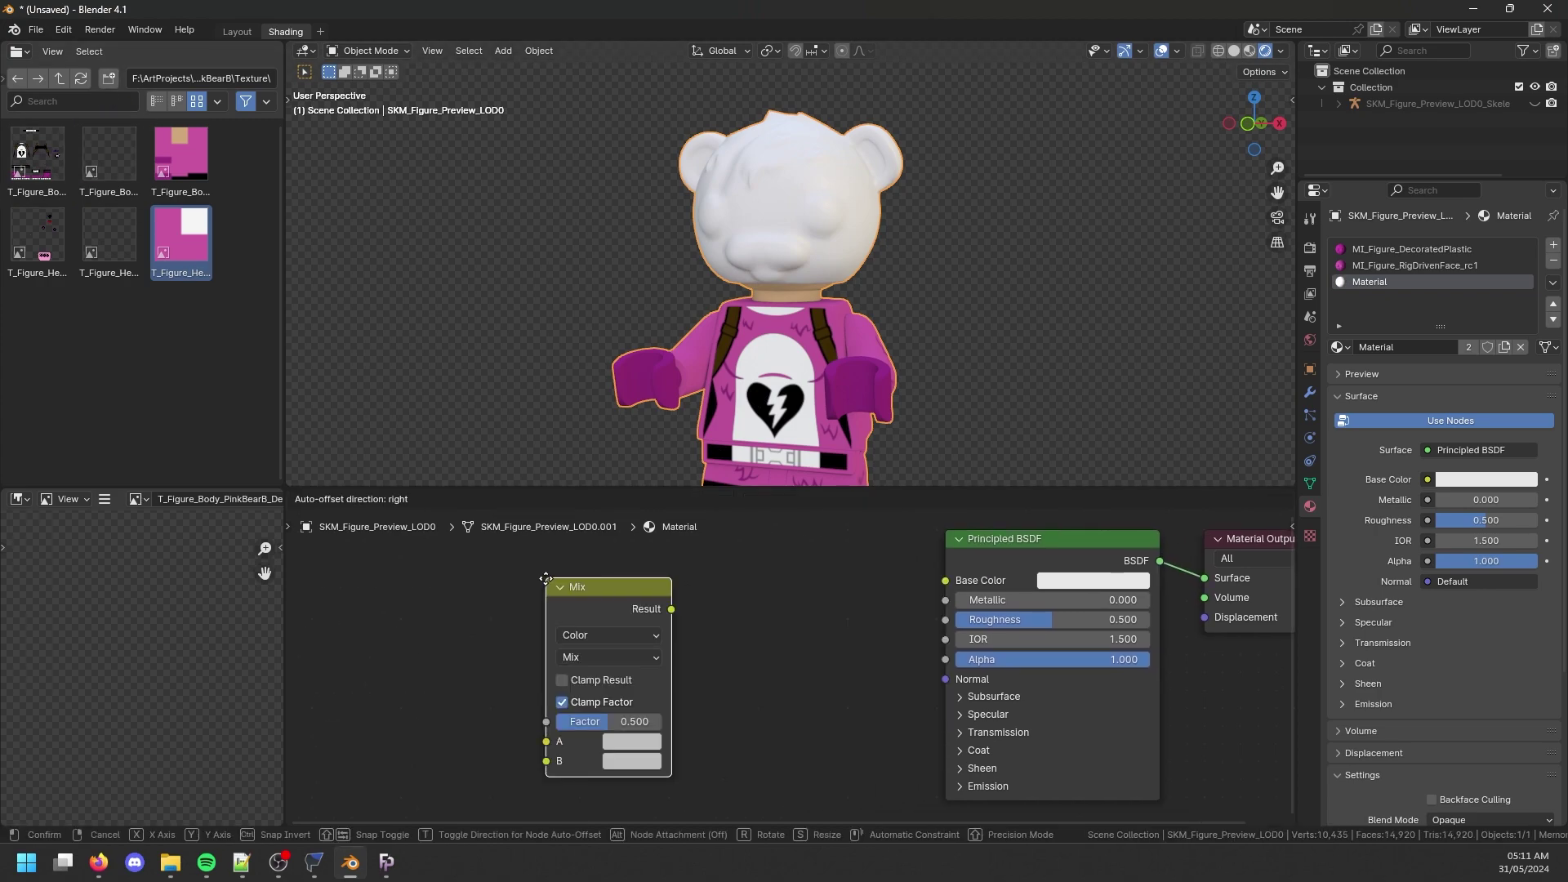
{"action": "left_click", "coordinate": [614, 531]}
{"action": "left_click_drag", "start_coordinate": [740, 561], "coordinate": [945, 581]}
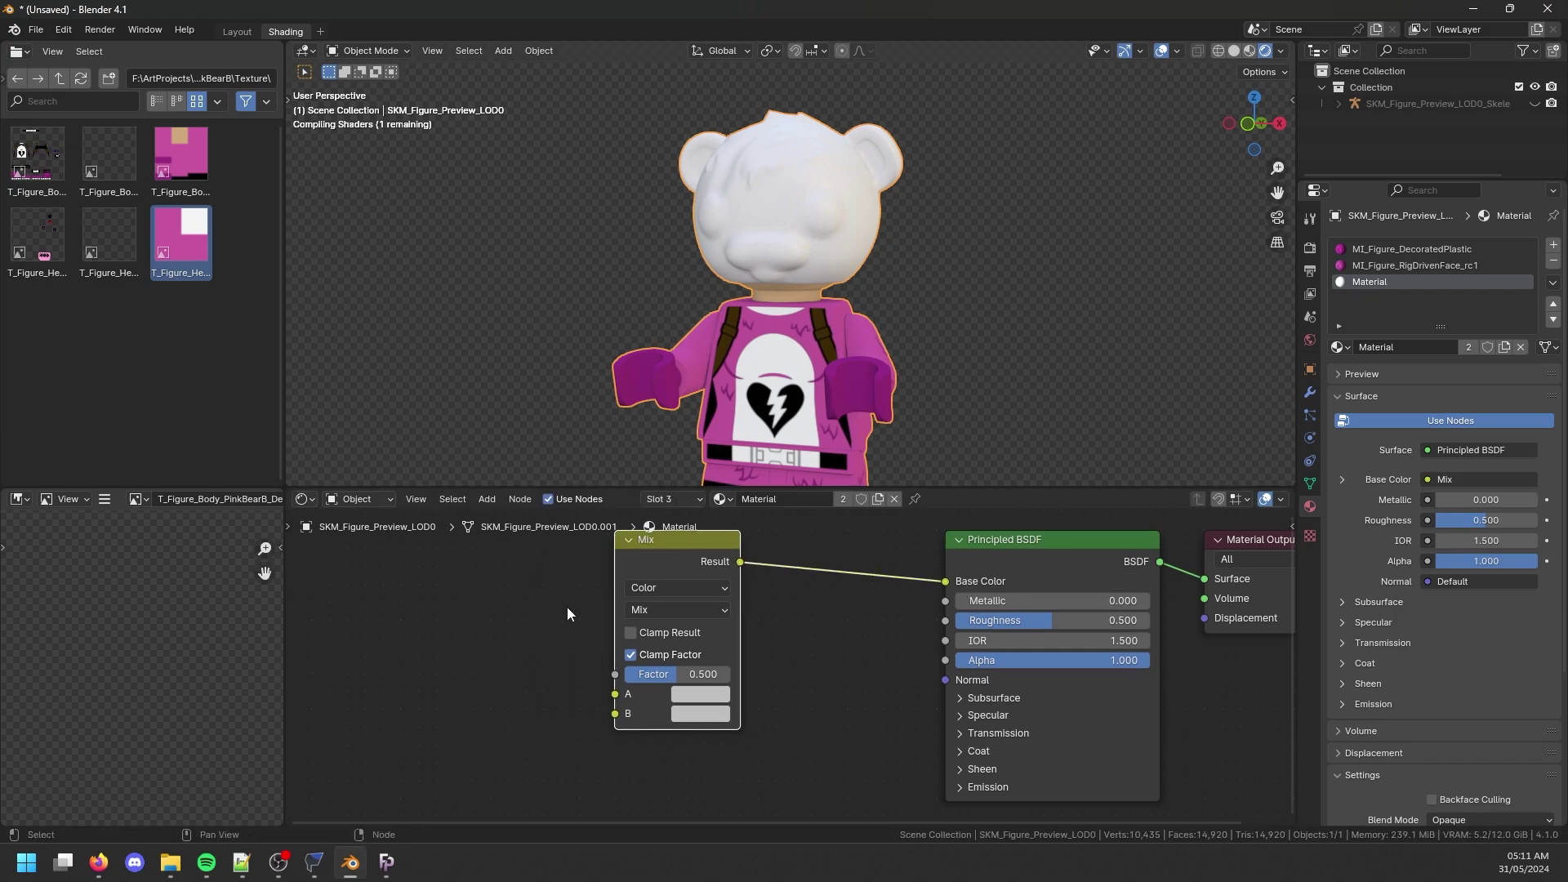
Add the T_Figure_HeadAcc_PinkBearB_Elem_D texture with Closest interpolation, link its Color to the Mix node's A, and collapse its node.
{"action": "middle_click_drag", "start_coordinate": [584, 611], "coordinate": [757, 629]}
{"action": "left_click_drag", "start_coordinate": [181, 237], "coordinate": [497, 654]}
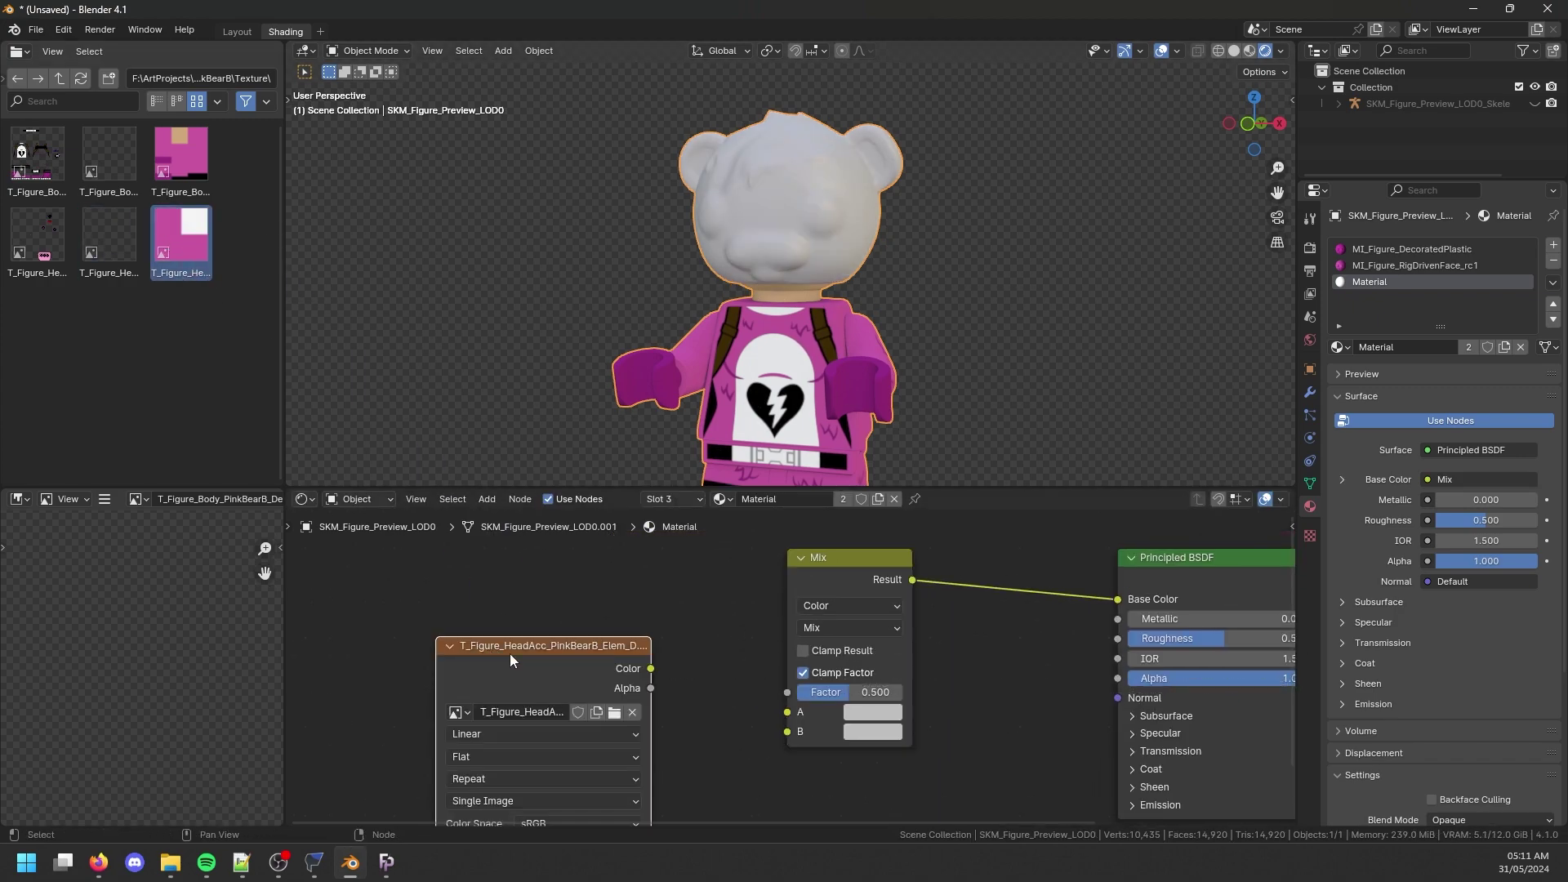
{"action": "left_click_drag", "start_coordinate": [650, 668], "coordinate": [787, 712]}
{"action": "middle_click_drag", "start_coordinate": [463, 658], "coordinate": [495, 591]}
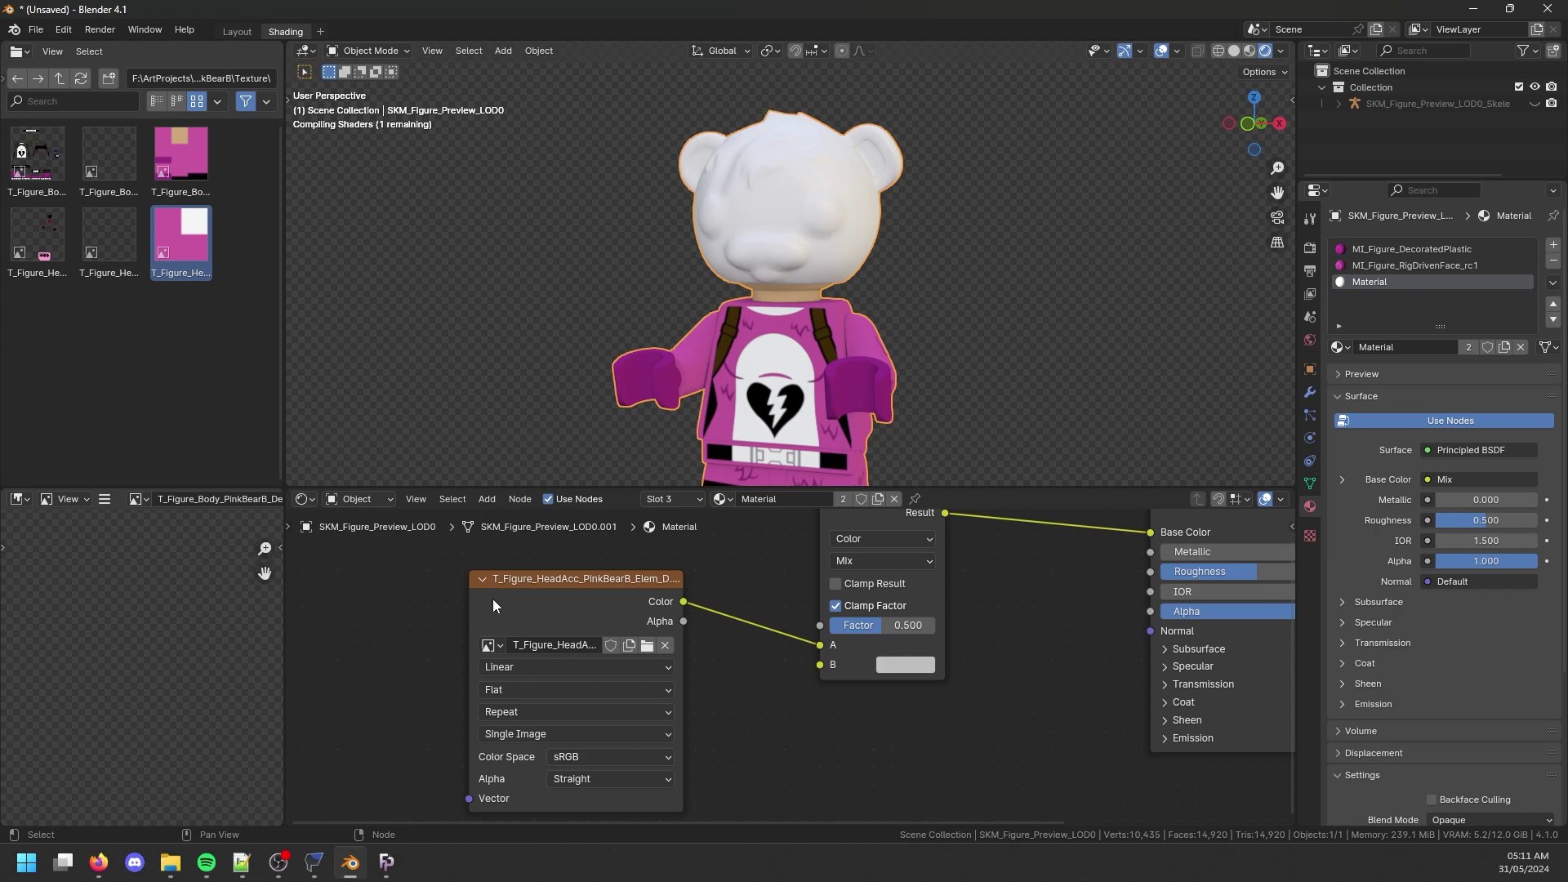
{"action": "left_click", "coordinate": [517, 667]}
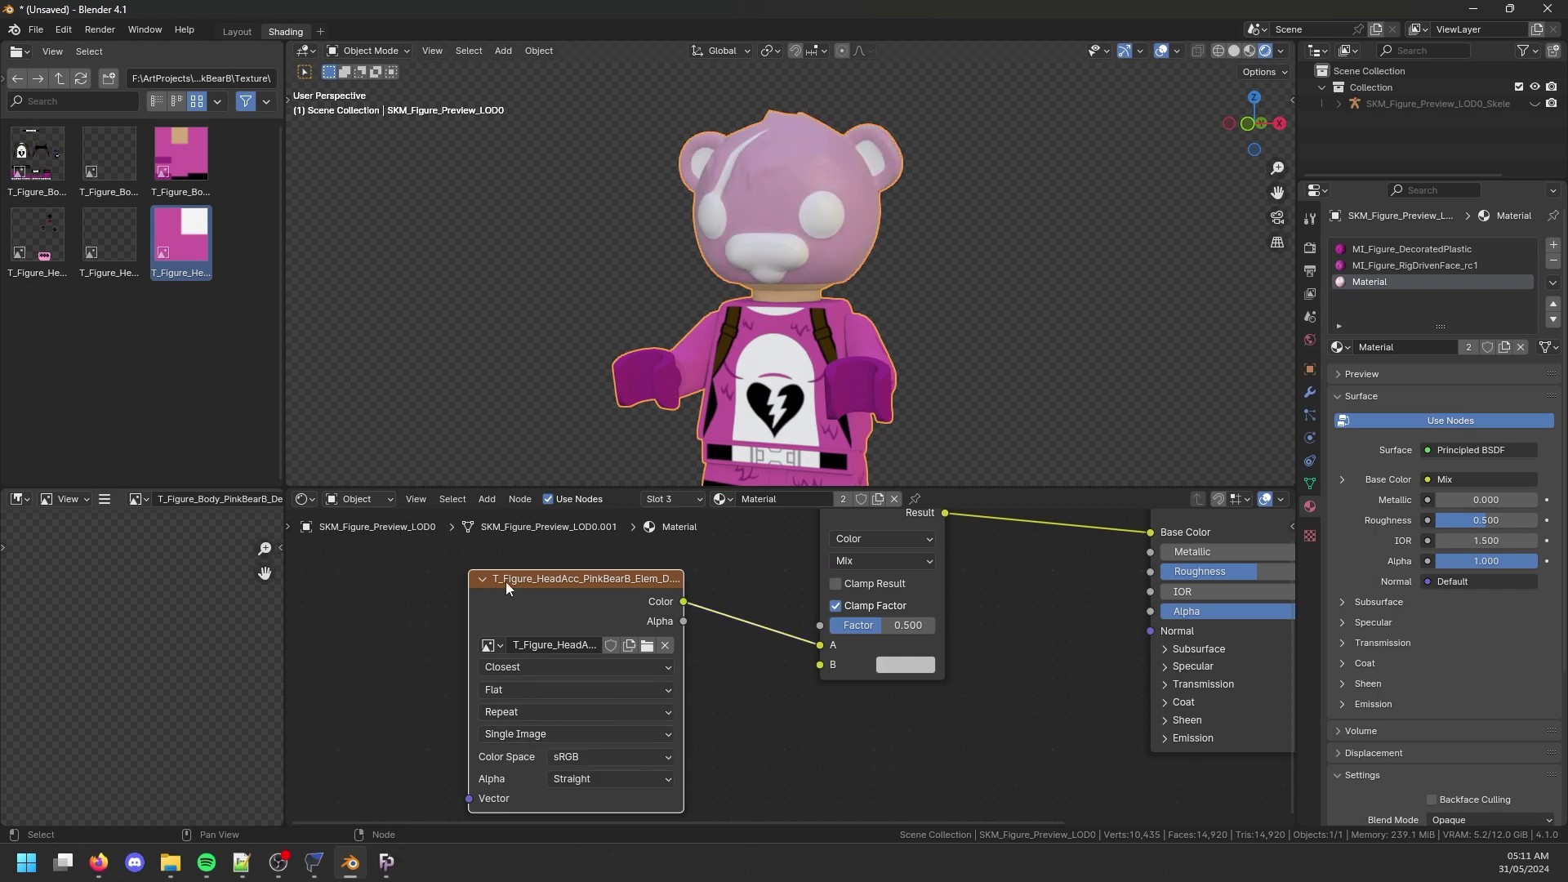
{"action": "left_click", "coordinate": [482, 580]}
{"action": "left_click_drag", "start_coordinate": [487, 589], "coordinate": [549, 644]}
Add the T_Figure_HeadAcc_PinkBearB_Deco_D texture, linking its Color to Mix B and Alpha to Factor, and collapse its node.
{"action": "left_click_drag", "start_coordinate": [37, 242], "coordinate": [819, 665]}
{"action": "middle_click_drag", "start_coordinate": [633, 627], "coordinate": [657, 662]}
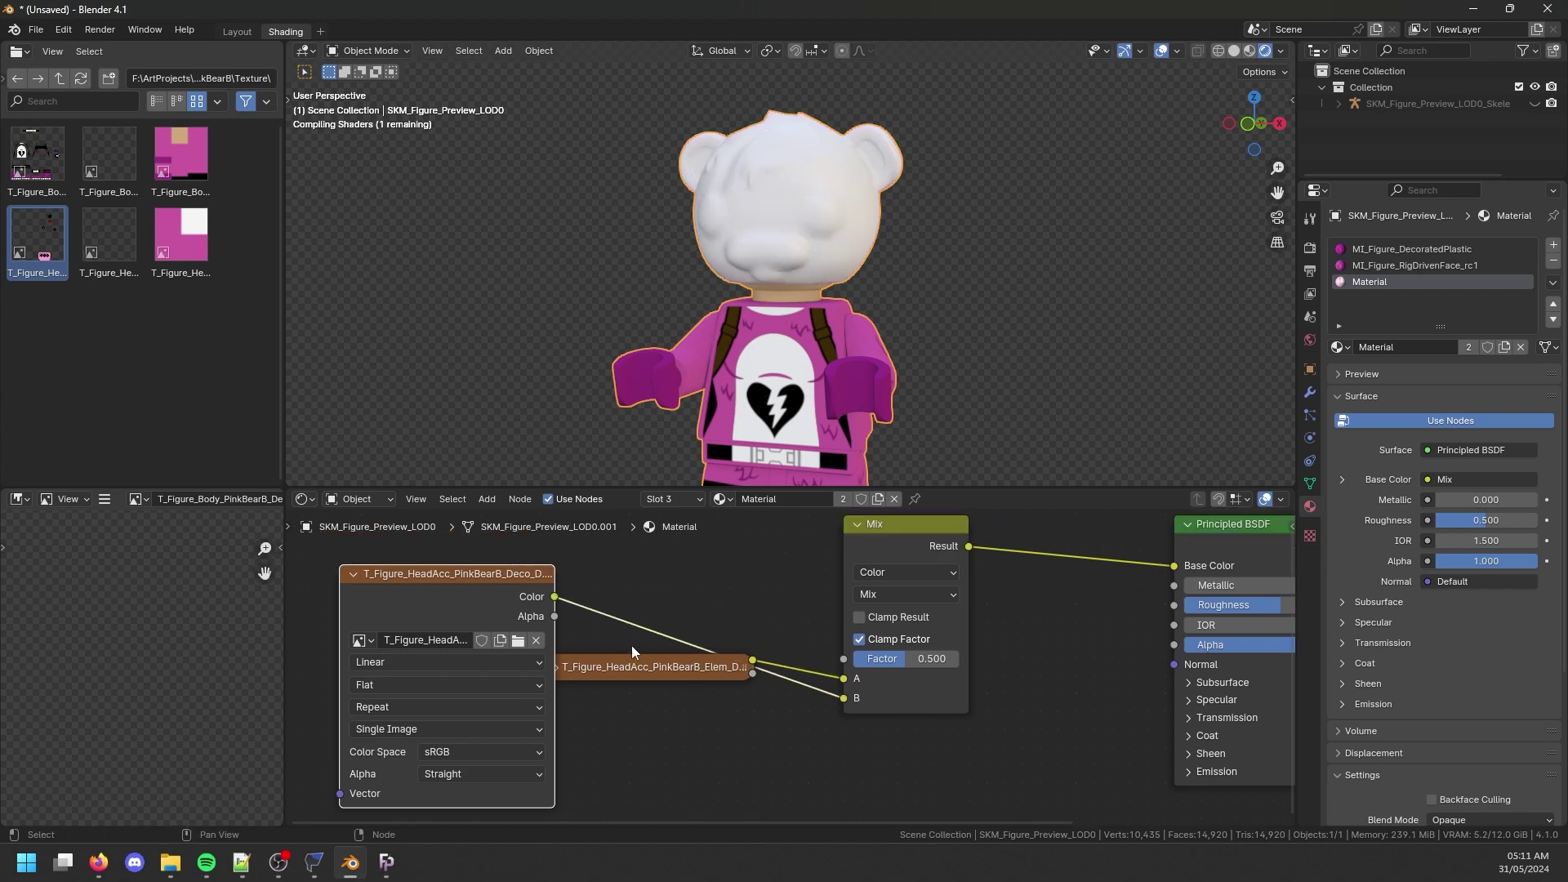
{"action": "left_click_drag", "start_coordinate": [555, 617], "coordinate": [814, 661]}
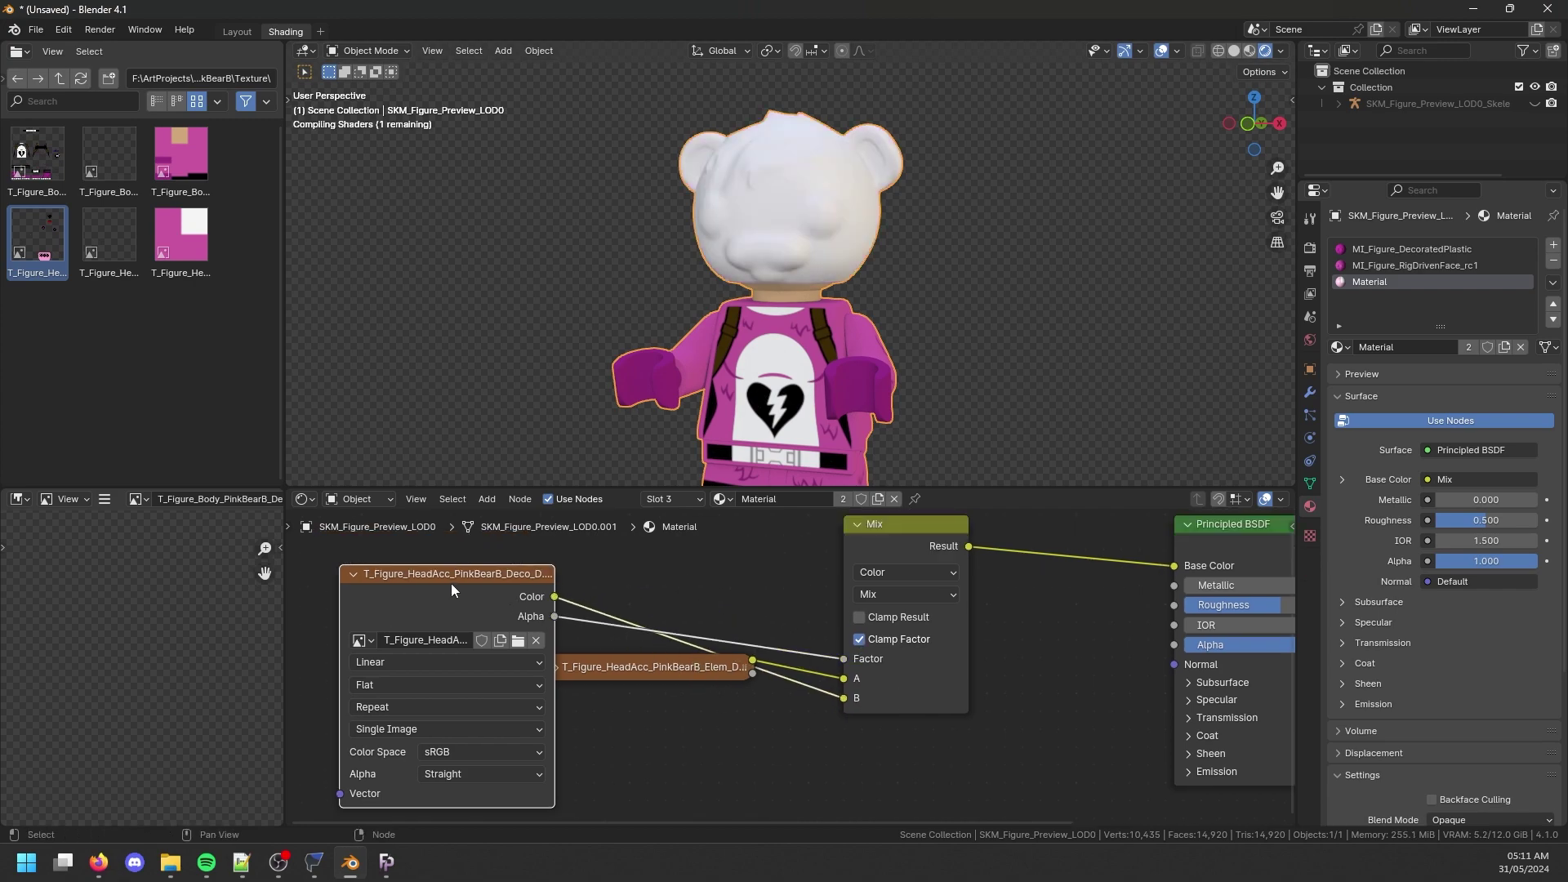
{"action": "left_click", "coordinate": [354, 574]}
{"action": "left_click_drag", "start_coordinate": [368, 575], "coordinate": [568, 630]}
{"action": "middle_click_drag", "start_coordinate": [535, 592], "coordinate": [668, 566]}
{"action": "middle_click_drag", "start_coordinate": [526, 612], "coordinate": [550, 614]}
Try driving the head's Deco_D texture with a UV Map node set to UV1.
{"action": "key", "text": "shift+a"}
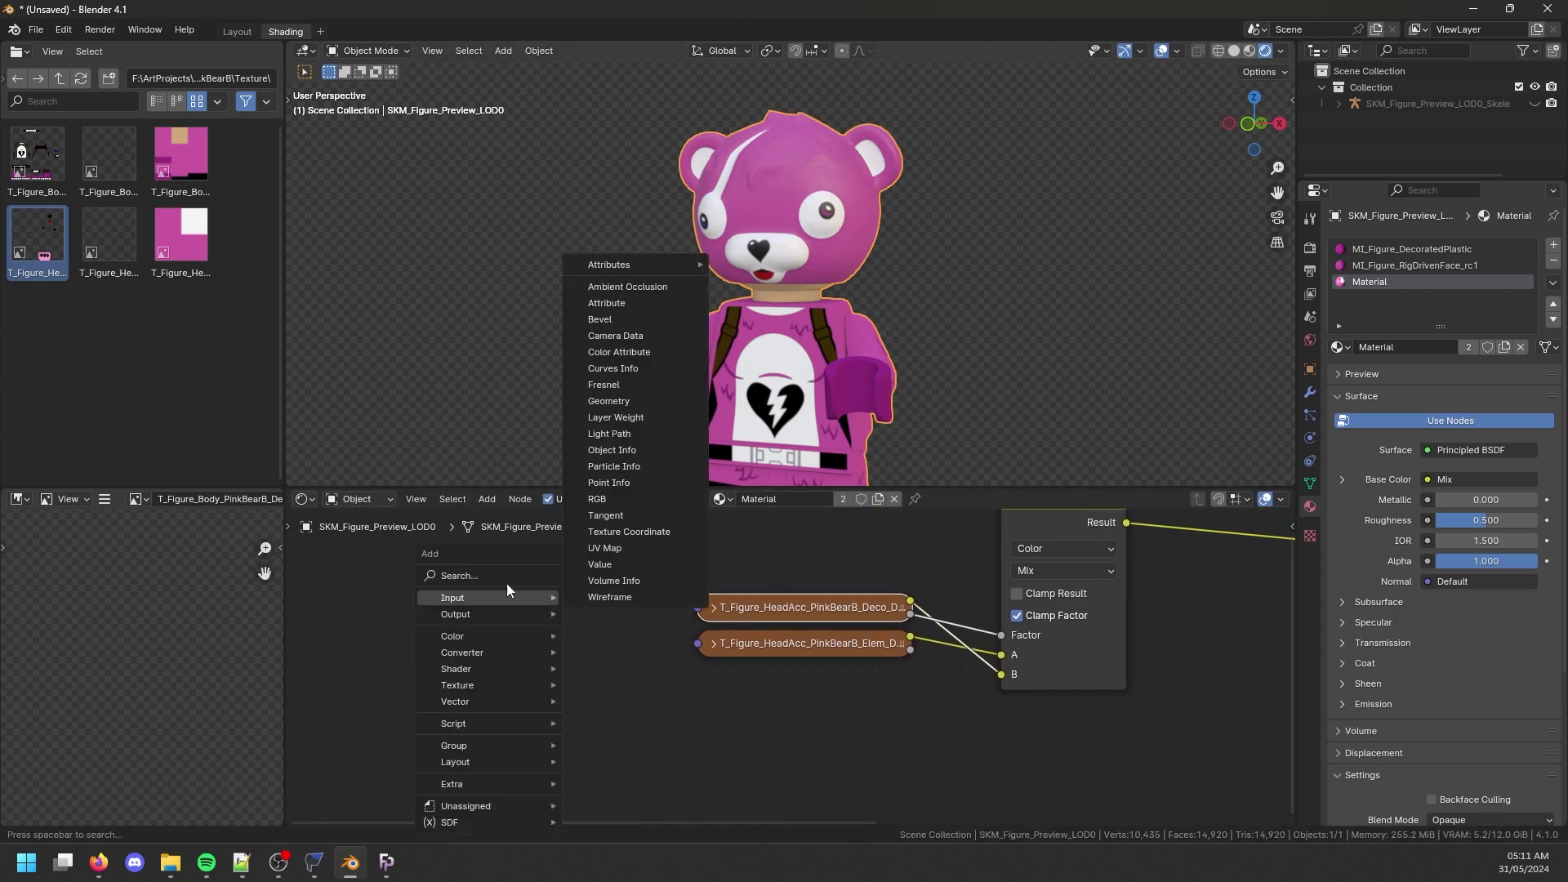
{"action": "left_click", "coordinate": [505, 582]}
{"action": "type", "text": "uv"}
{"action": "key", "text": "Down"}
{"action": "key", "text": "Down"}
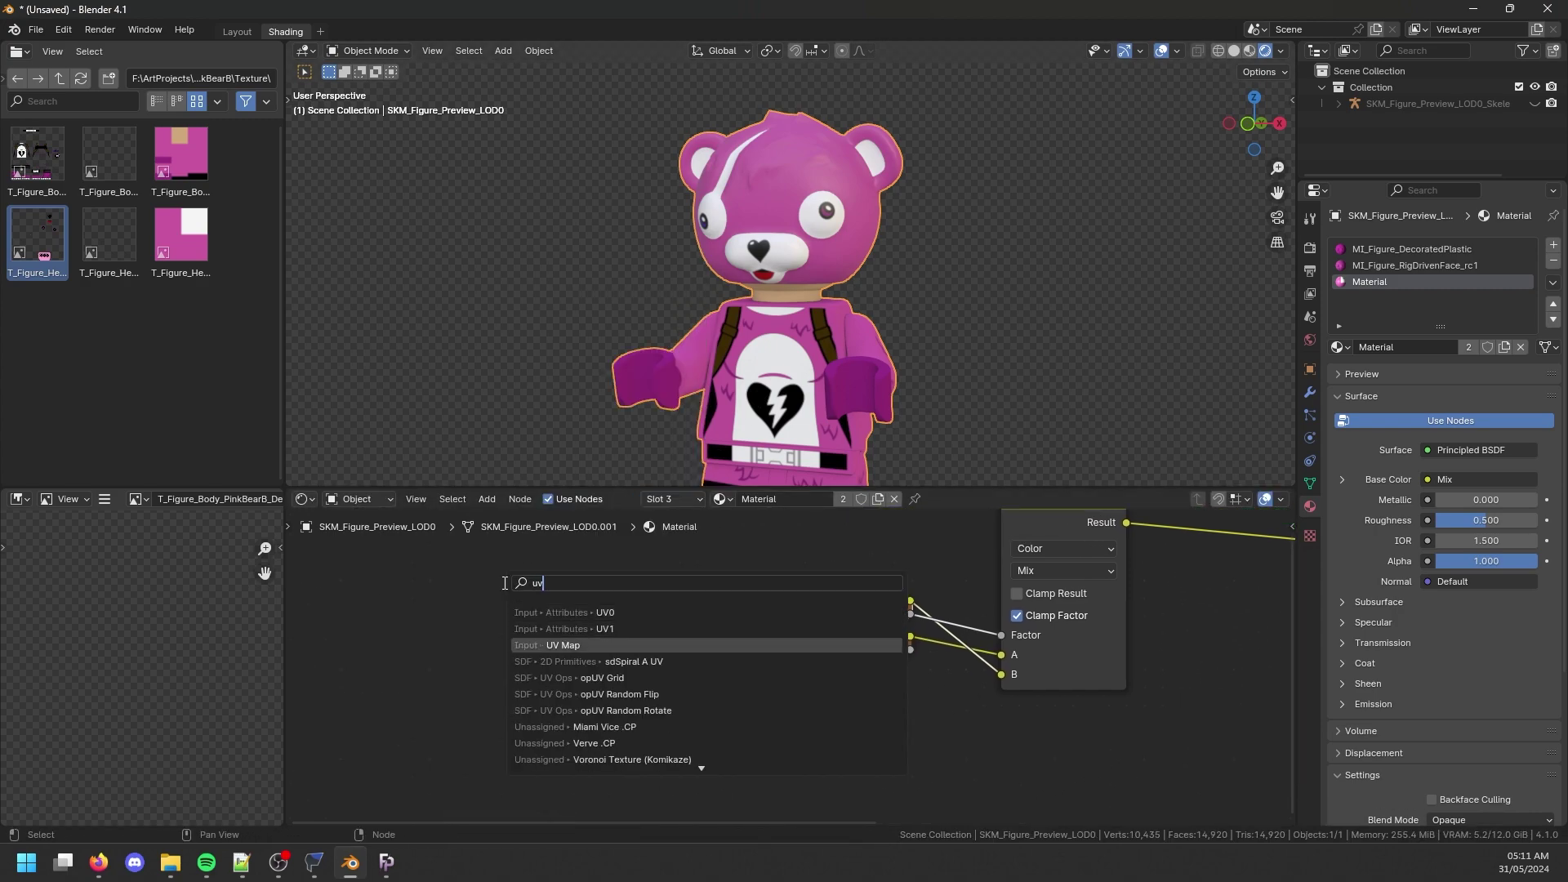
{"action": "key", "text": "Return"}
{"action": "left_click", "coordinate": [505, 588]}
{"action": "left_click", "coordinate": [570, 658]}
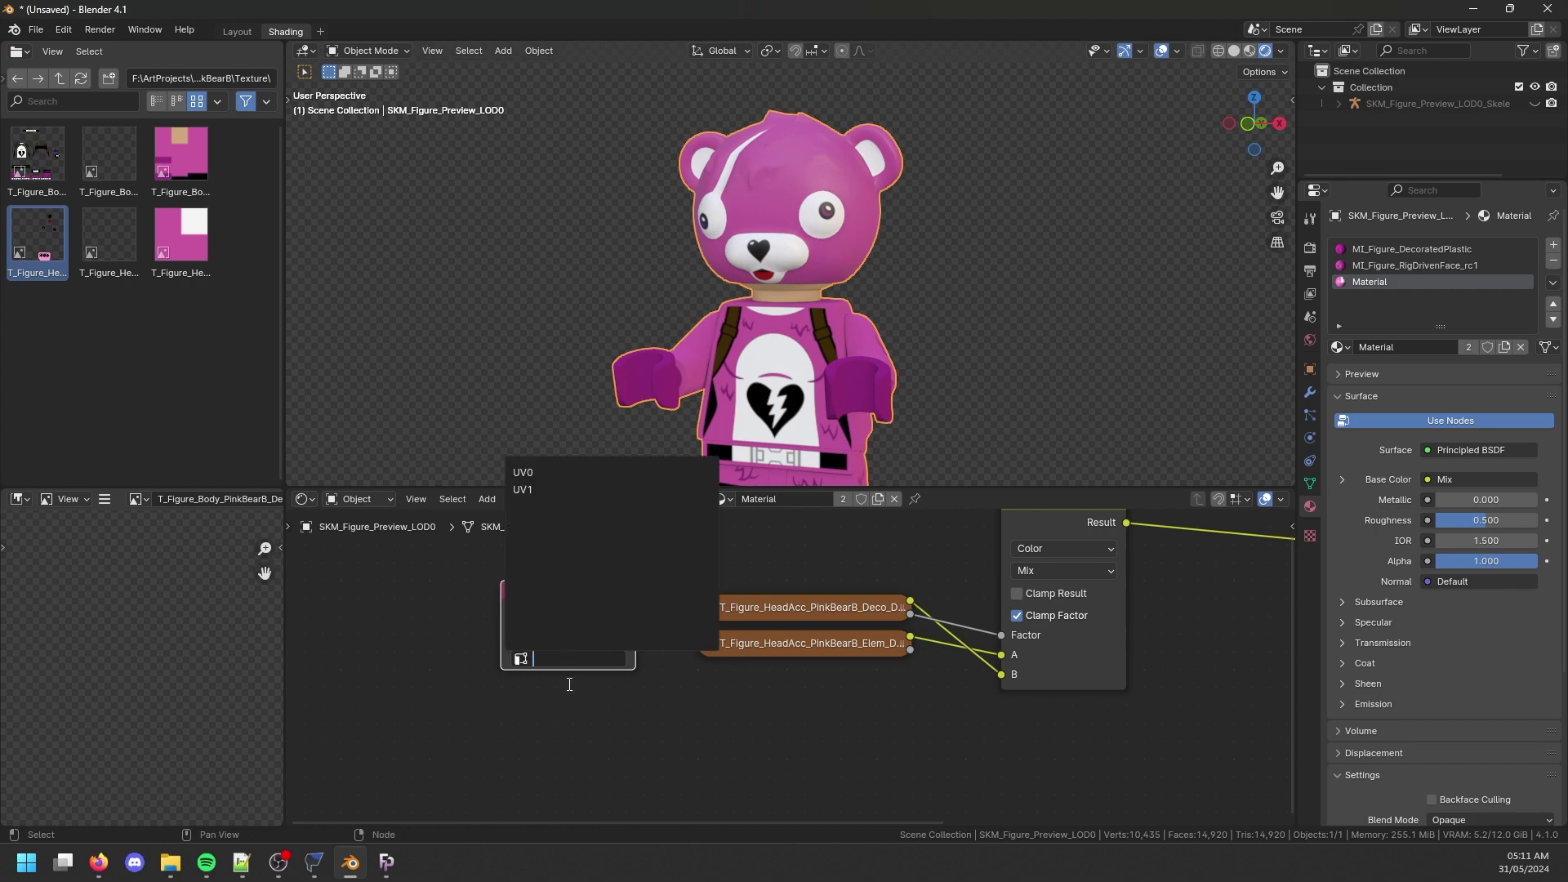
{"action": "left_click", "coordinate": [549, 490]}
{"action": "left_click_drag", "start_coordinate": [635, 612], "coordinate": [698, 607]}
{"action": "scroll", "coordinate": [767, 390], "scroll_direction": "up", "scroll_amount": 2}
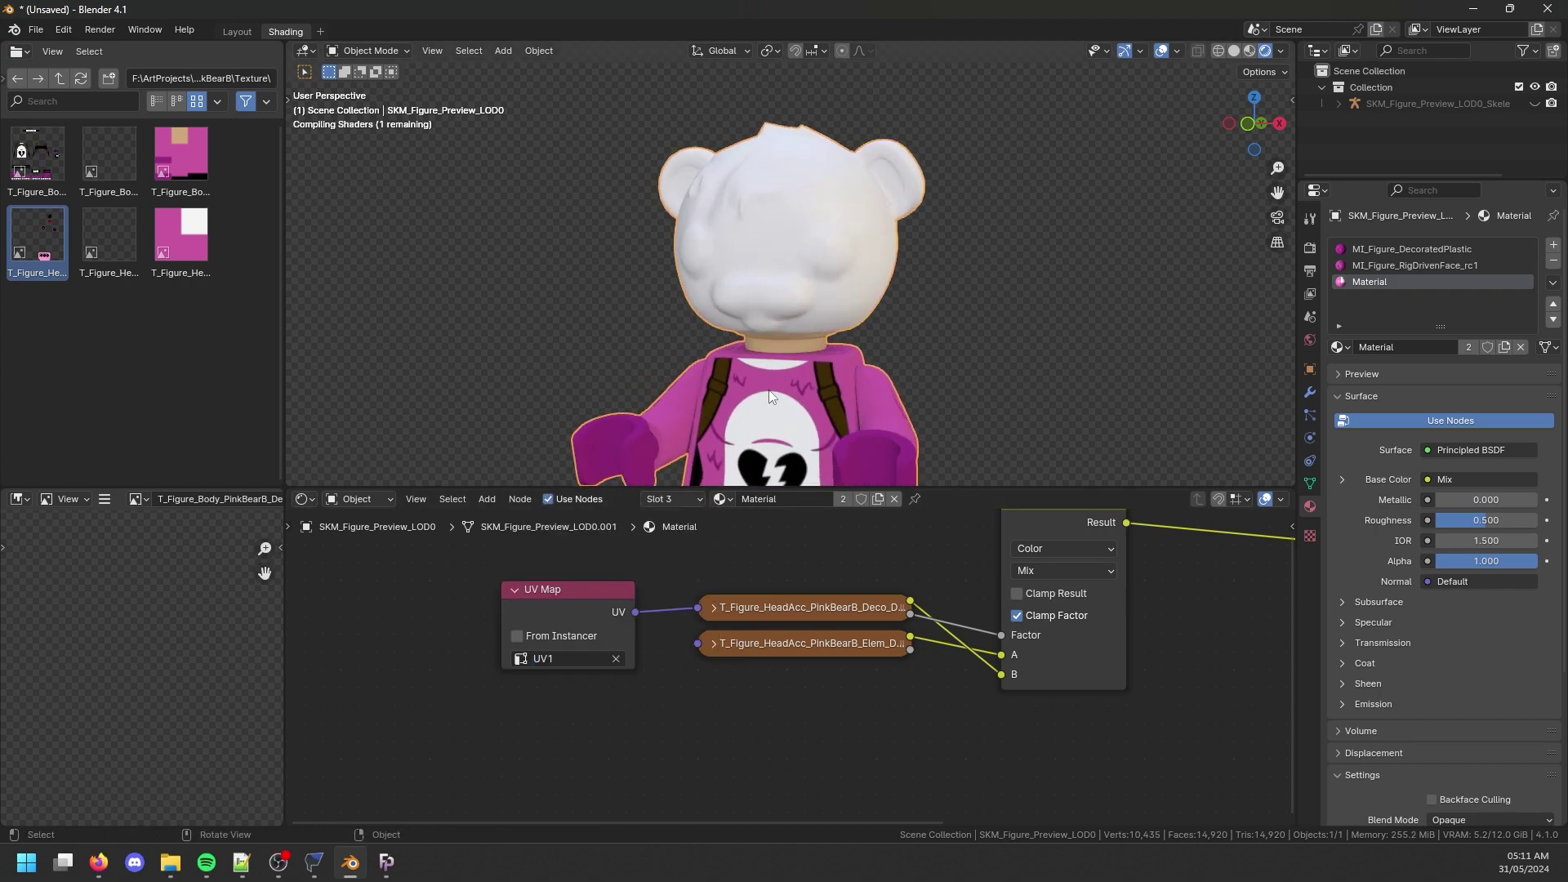
{"action": "left_click", "coordinate": [557, 585]}
{"action": "key", "text": "x"}
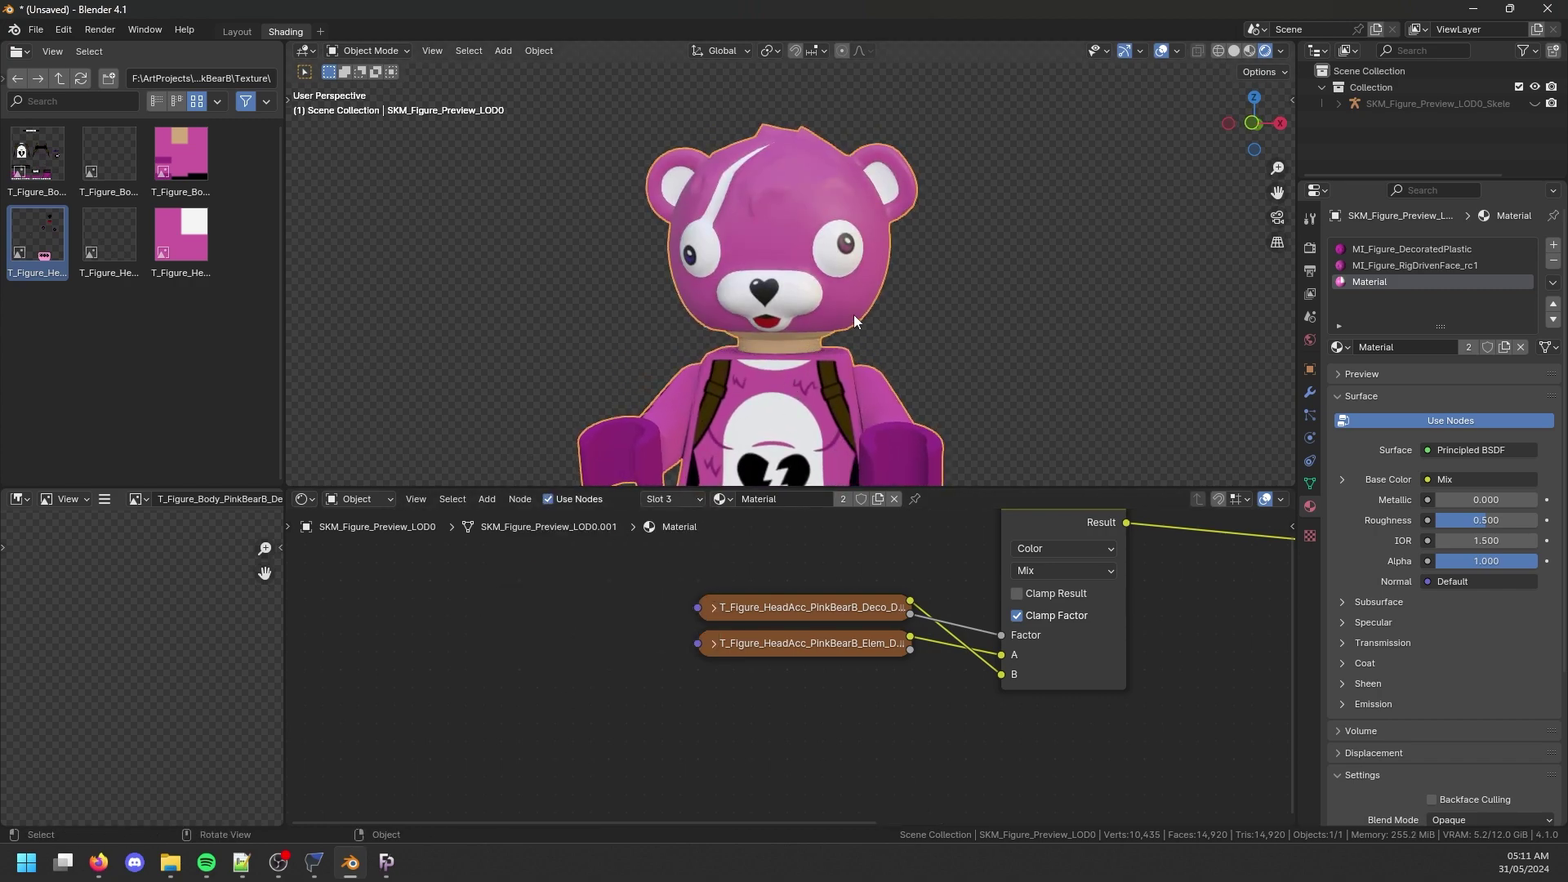
Select the head's Mix and texture nodes and move them together to free space in the node layout.
{"action": "middle_click_drag", "start_coordinate": [1012, 761], "coordinate": [773, 735]}
{"action": "scroll", "coordinate": [649, 614], "scroll_direction": "down", "scroll_amount": 2}
{"action": "scroll", "coordinate": [773, 735], "scroll_direction": "down", "scroll_amount": 1}
{"action": "left_click_drag", "start_coordinate": [525, 525], "coordinate": [861, 709]}
{"action": "key", "text": "g"}
{"action": "left_click", "coordinate": [862, 595]}
Try the HeadAcc Deco_M mask texture with Channel Packed alpha, previewing it on the head through the Material Output.
{"action": "left_click_drag", "start_coordinate": [111, 260], "coordinate": [554, 639]}
{"action": "left_click", "coordinate": [651, 660], "text": "ctrl+shift"}
{"action": "middle_click_drag", "start_coordinate": [717, 745], "coordinate": [711, 693]}
{"action": "left_click", "coordinate": [667, 751]}
{"action": "left_click", "coordinate": [652, 797]}
{"action": "middle_click_drag", "start_coordinate": [817, 367], "coordinate": [866, 392]}
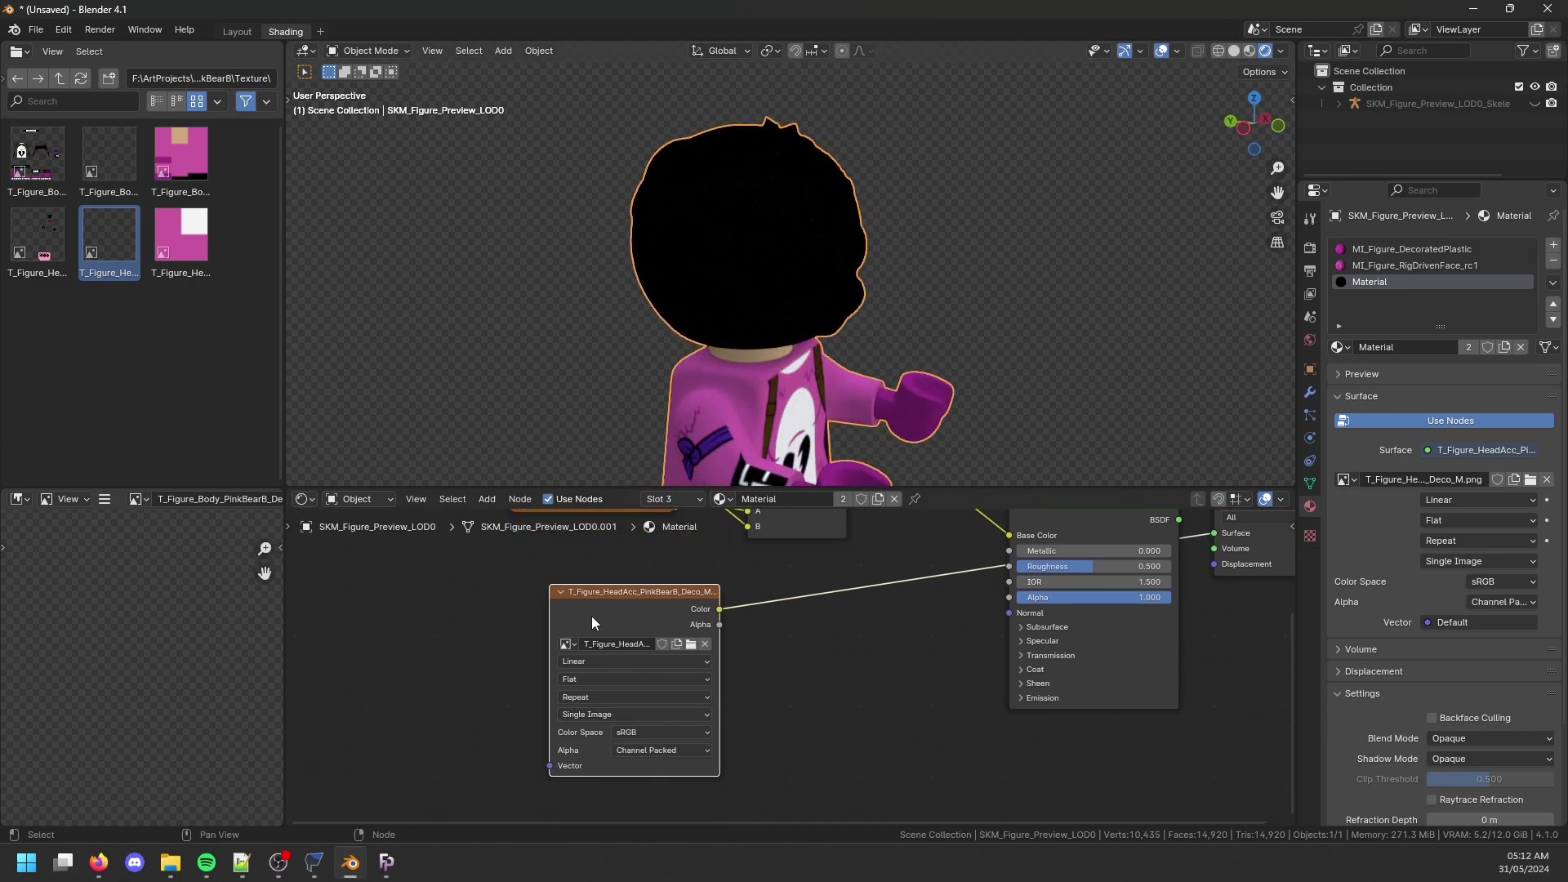
{"action": "middle_click_drag", "start_coordinate": [587, 625], "coordinate": [422, 719]}
{"action": "key", "text": "x"}
{"action": "left_click", "coordinate": [854, 629], "text": "ctrl+shift"}
{"action": "middle_click_drag", "start_coordinate": [713, 672], "coordinate": [836, 654]}
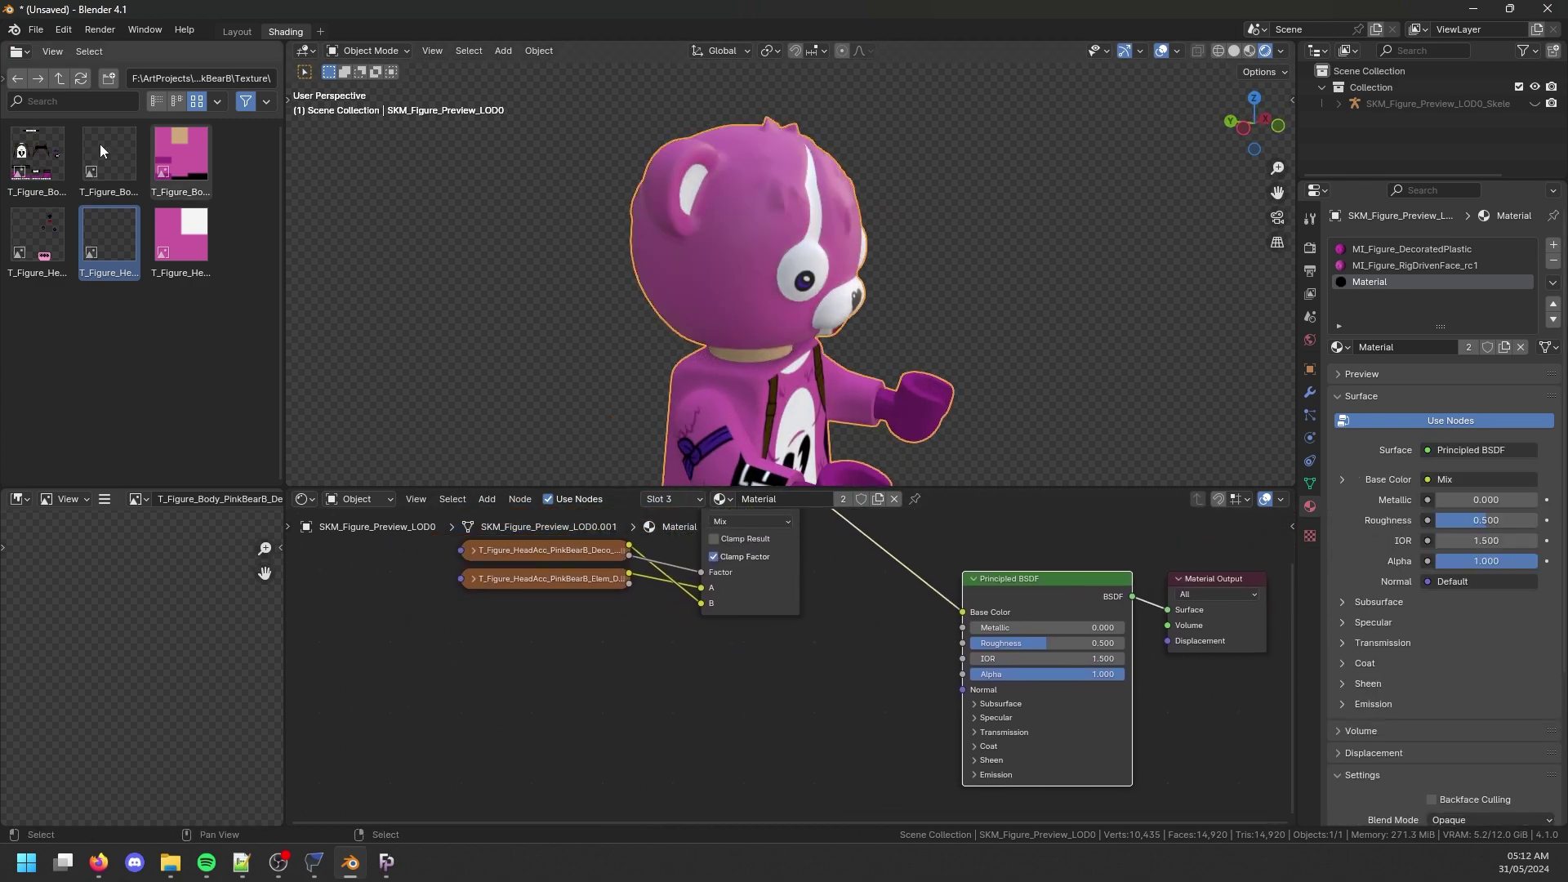
Browse to the shared HeadAcc_PinkBearB folder and add the T_Figure_HeadAcc_PinkBearB_N normal texture to the head material.
{"action": "left_click", "coordinate": [58, 79]}
{"action": "left_click", "coordinate": [57, 80]}
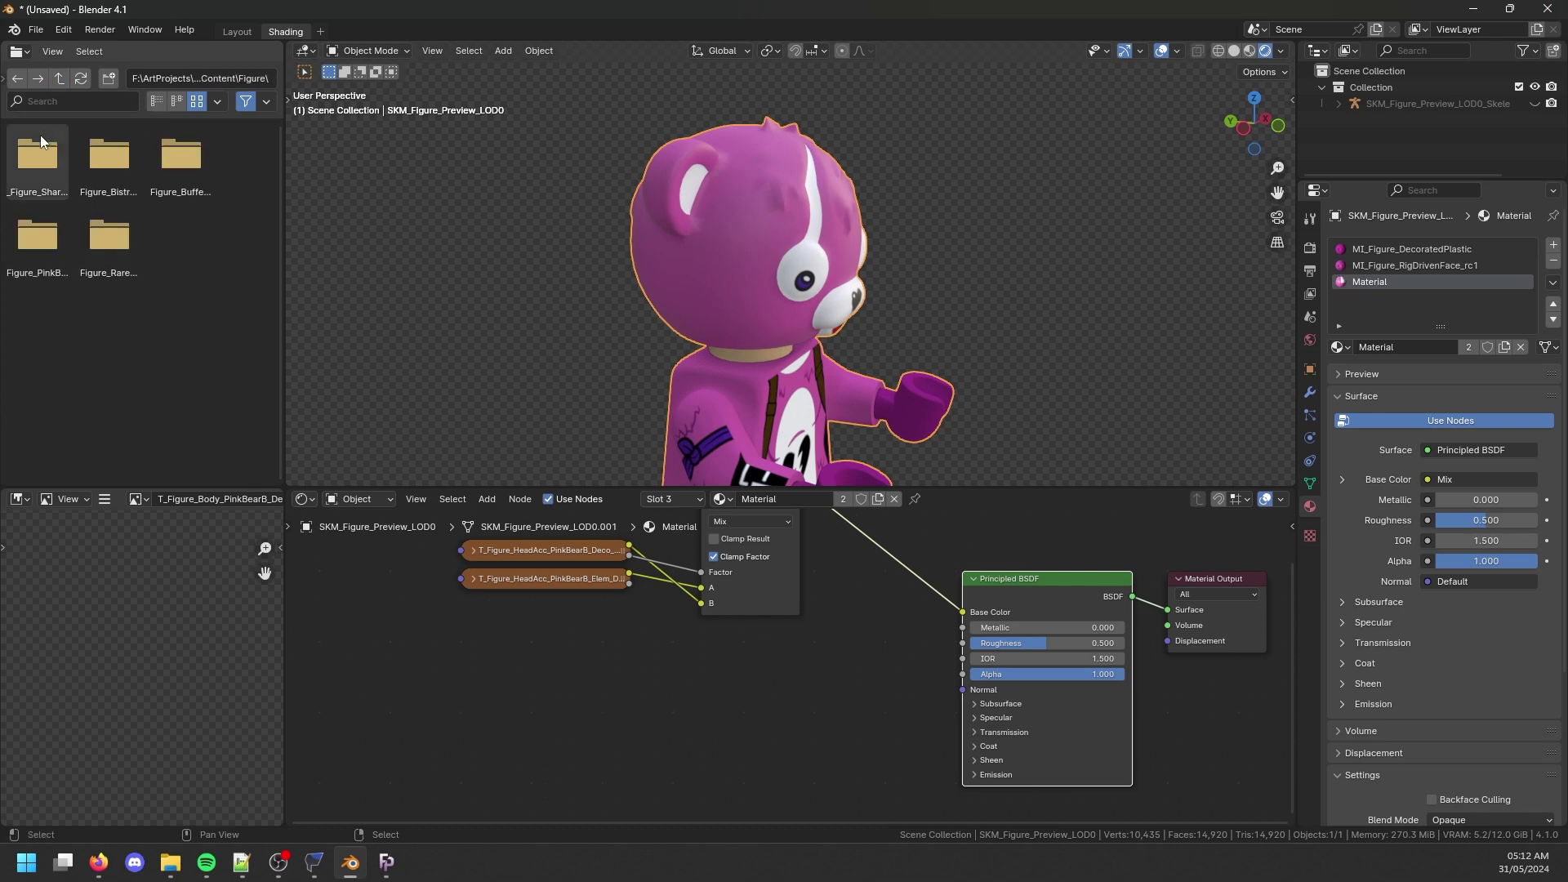
{"action": "double_click", "coordinate": [46, 143]}
{"action": "double_click", "coordinate": [50, 147]}
{"action": "left_click_drag", "start_coordinate": [56, 148], "coordinate": [609, 625]}
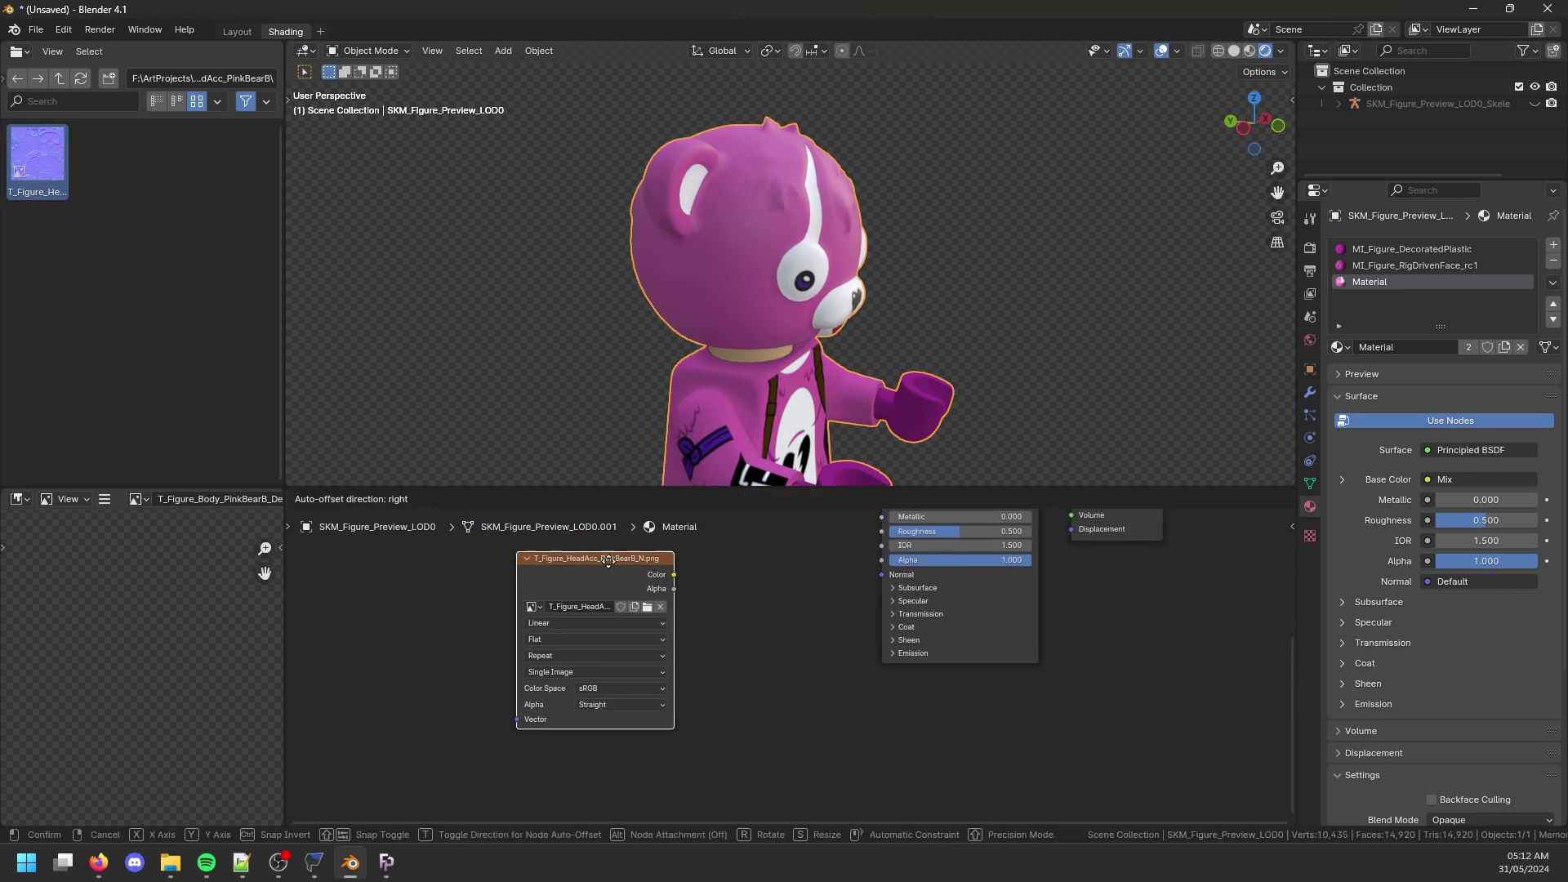
{"action": "left_click", "coordinate": [643, 535]}
{"action": "middle_click_drag", "start_coordinate": [702, 541], "coordinate": [708, 588]}
{"action": "key", "text": "shift+a"}
{"action": "left_click_drag", "start_coordinate": [619, 593], "coordinate": [430, 595]}
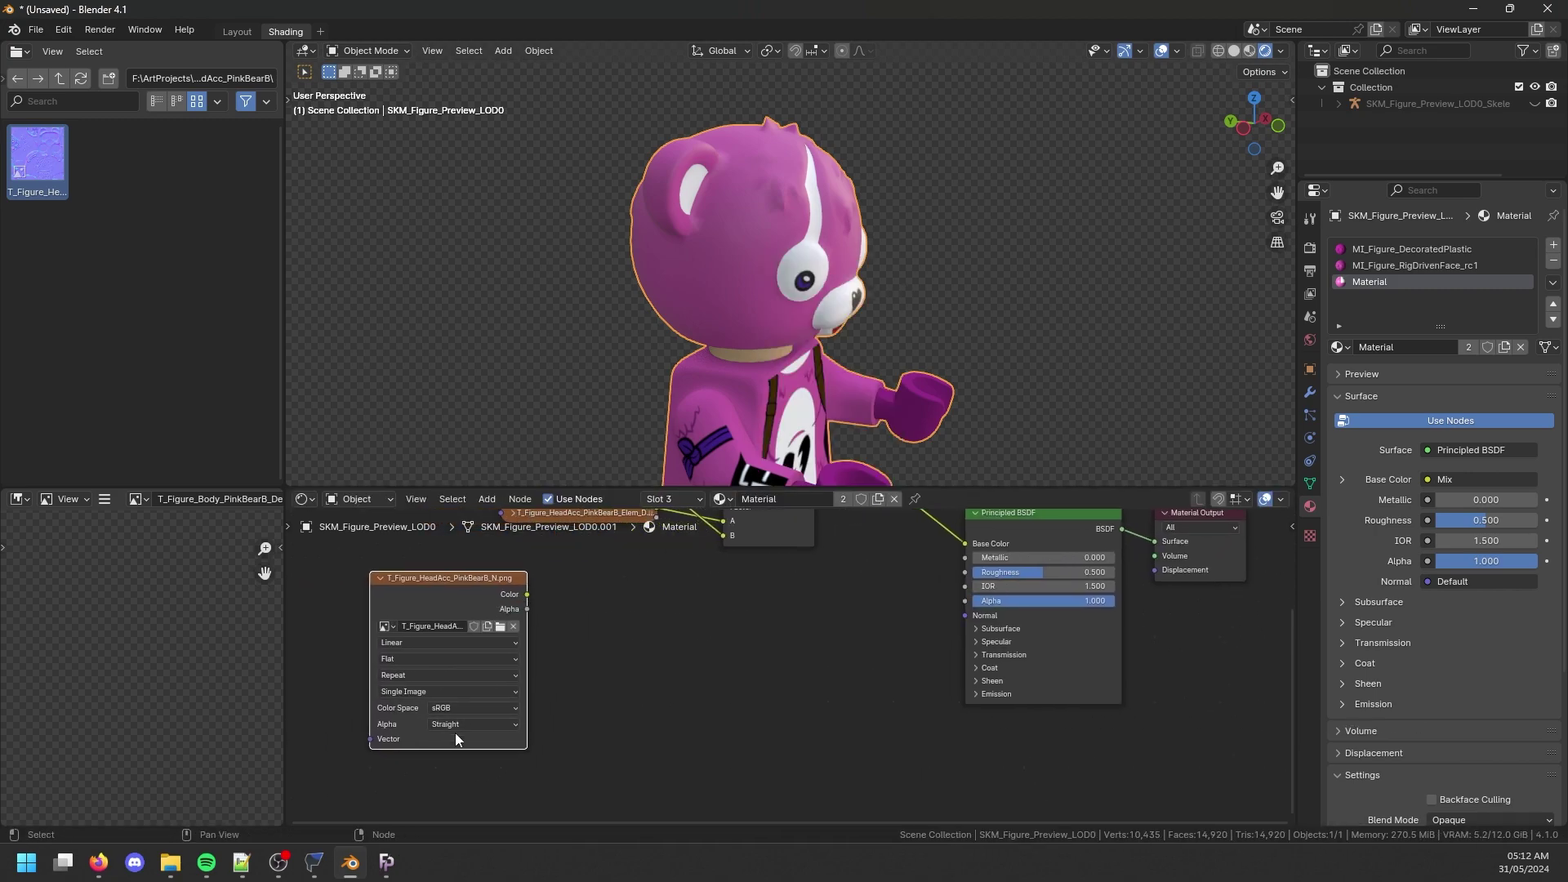
Change the color space of the head's normal texture, then collapse and reposition its node.
{"action": "left_click", "coordinate": [464, 708]}
{"action": "left_click", "coordinate": [586, 653]}
{"action": "left_click", "coordinate": [380, 578]}
{"action": "left_click_drag", "start_coordinate": [381, 578], "coordinate": [392, 640]}
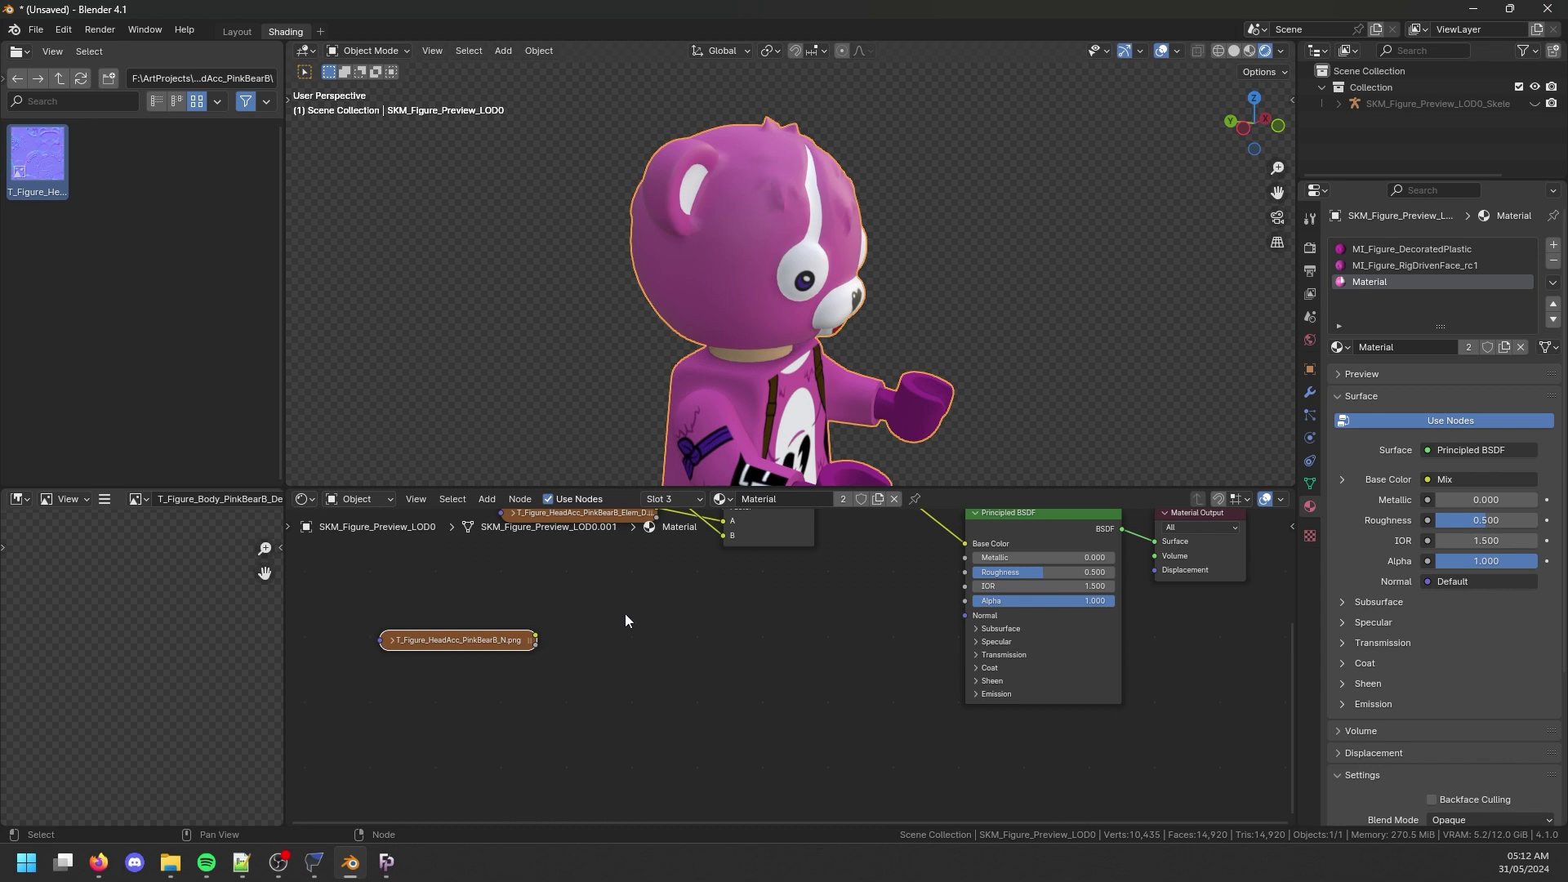
Add an RGB Curves node and feed it the color of the head's T_Figure_HeadAcc_PinkBearB_N normal texture.
{"action": "middle_click_drag", "start_coordinate": [518, 614], "coordinate": [559, 600]}
{"action": "left_click_drag", "start_coordinate": [524, 618], "coordinate": [463, 606]}
{"action": "key", "text": "shift+a"}
{"action": "left_click", "coordinate": [569, 568]}
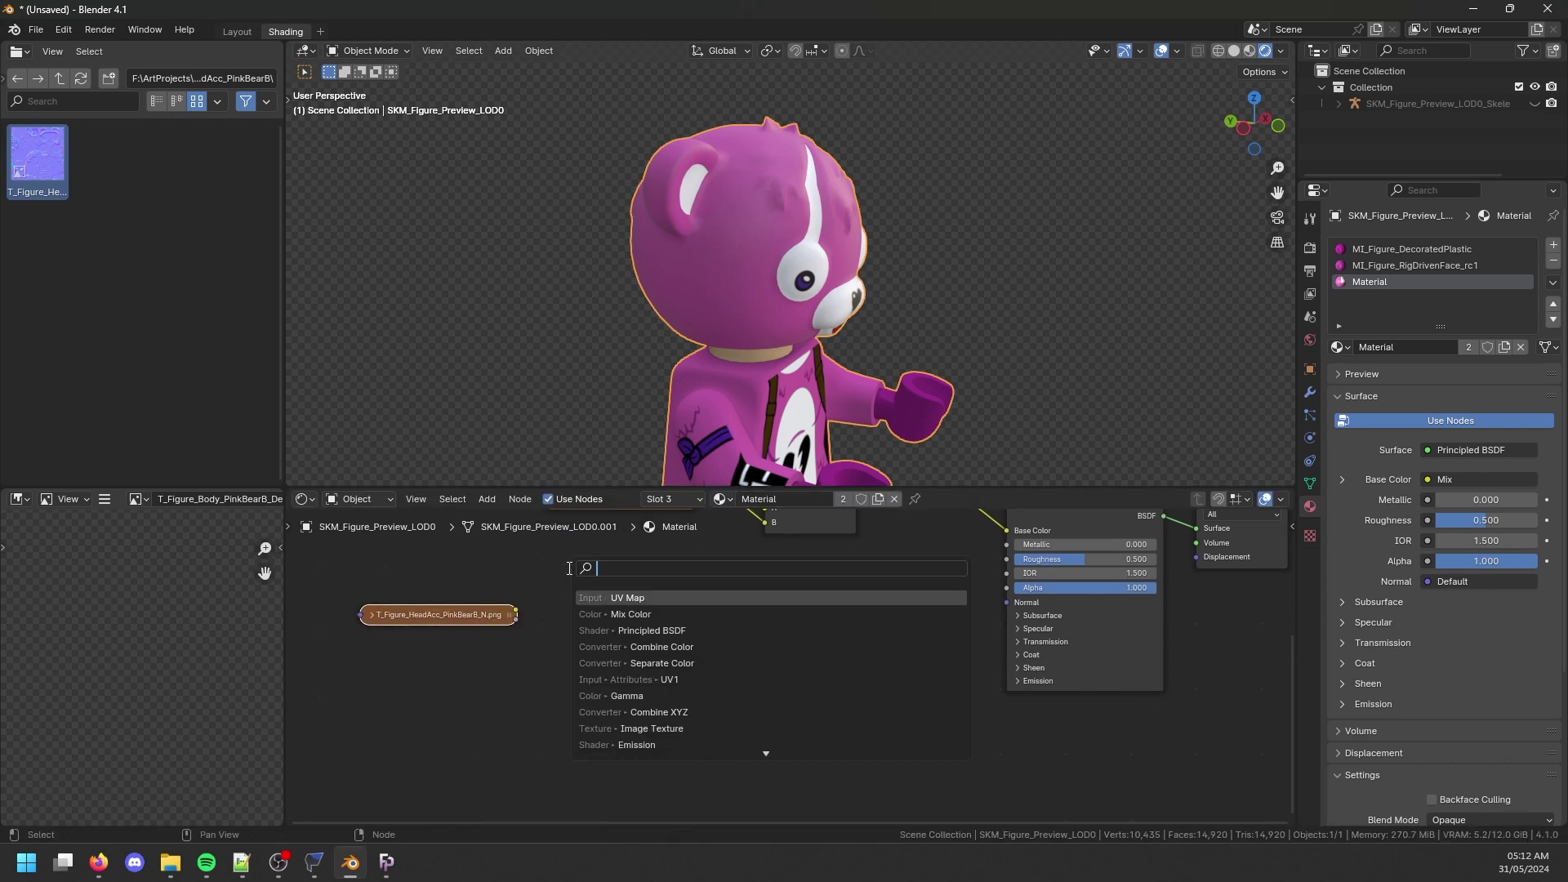
{"action": "type", "text": "rgb"}
{"action": "key", "text": "Return"}
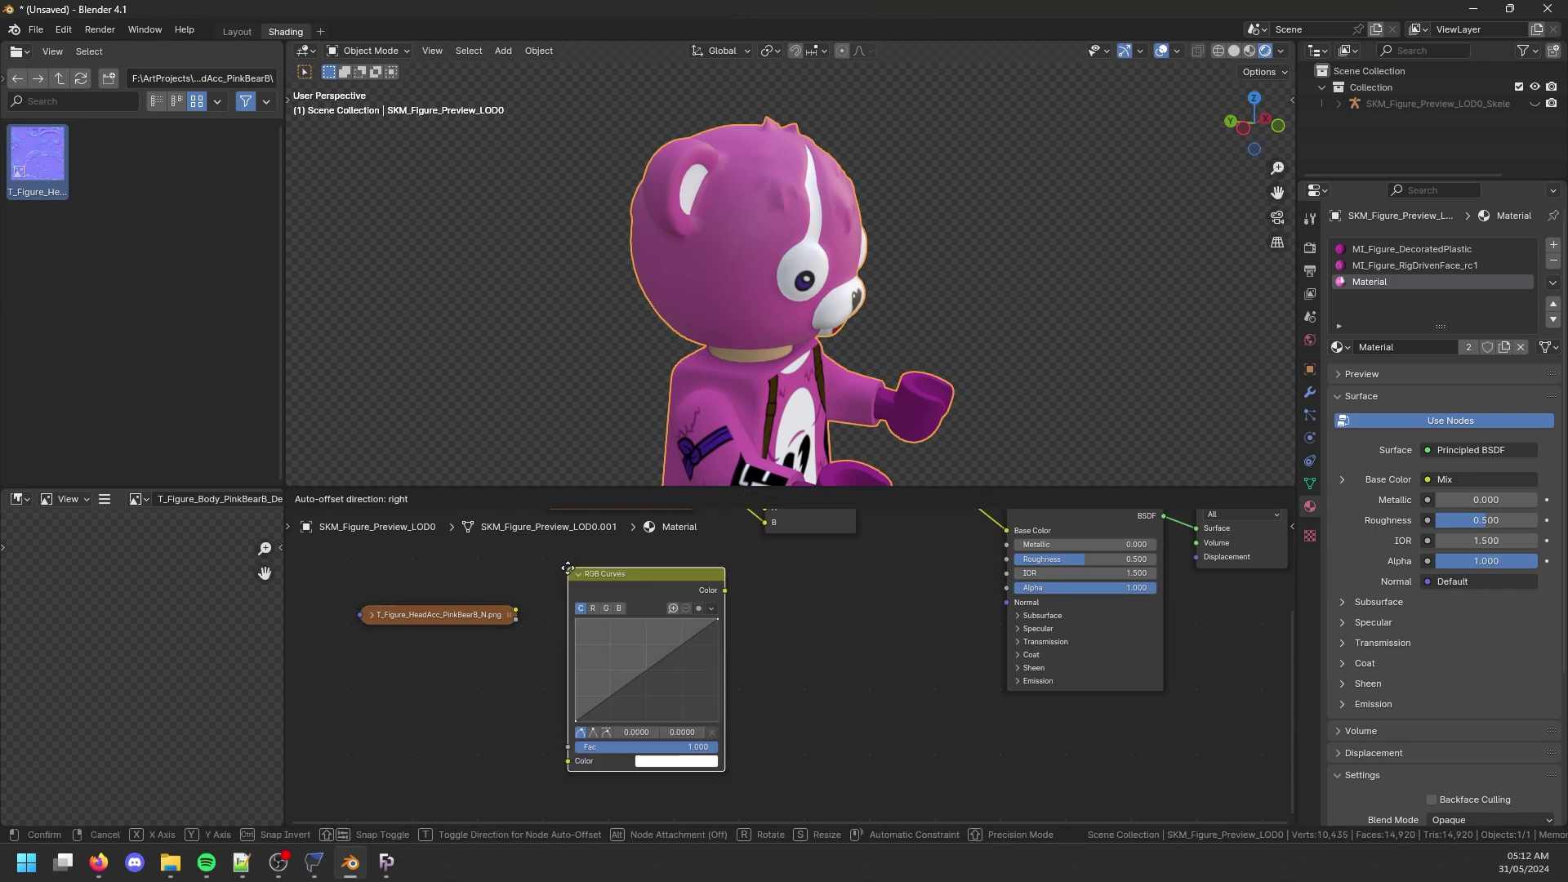
{"action": "left_click", "coordinate": [568, 572]}
{"action": "left_click_drag", "start_coordinate": [515, 614], "coordinate": [569, 764]}
Invert the green channel curve of the RGB Curves node so it runs from 1 down to 0.
{"action": "scroll", "coordinate": [581, 653], "scroll_direction": "up", "scroll_amount": 2}
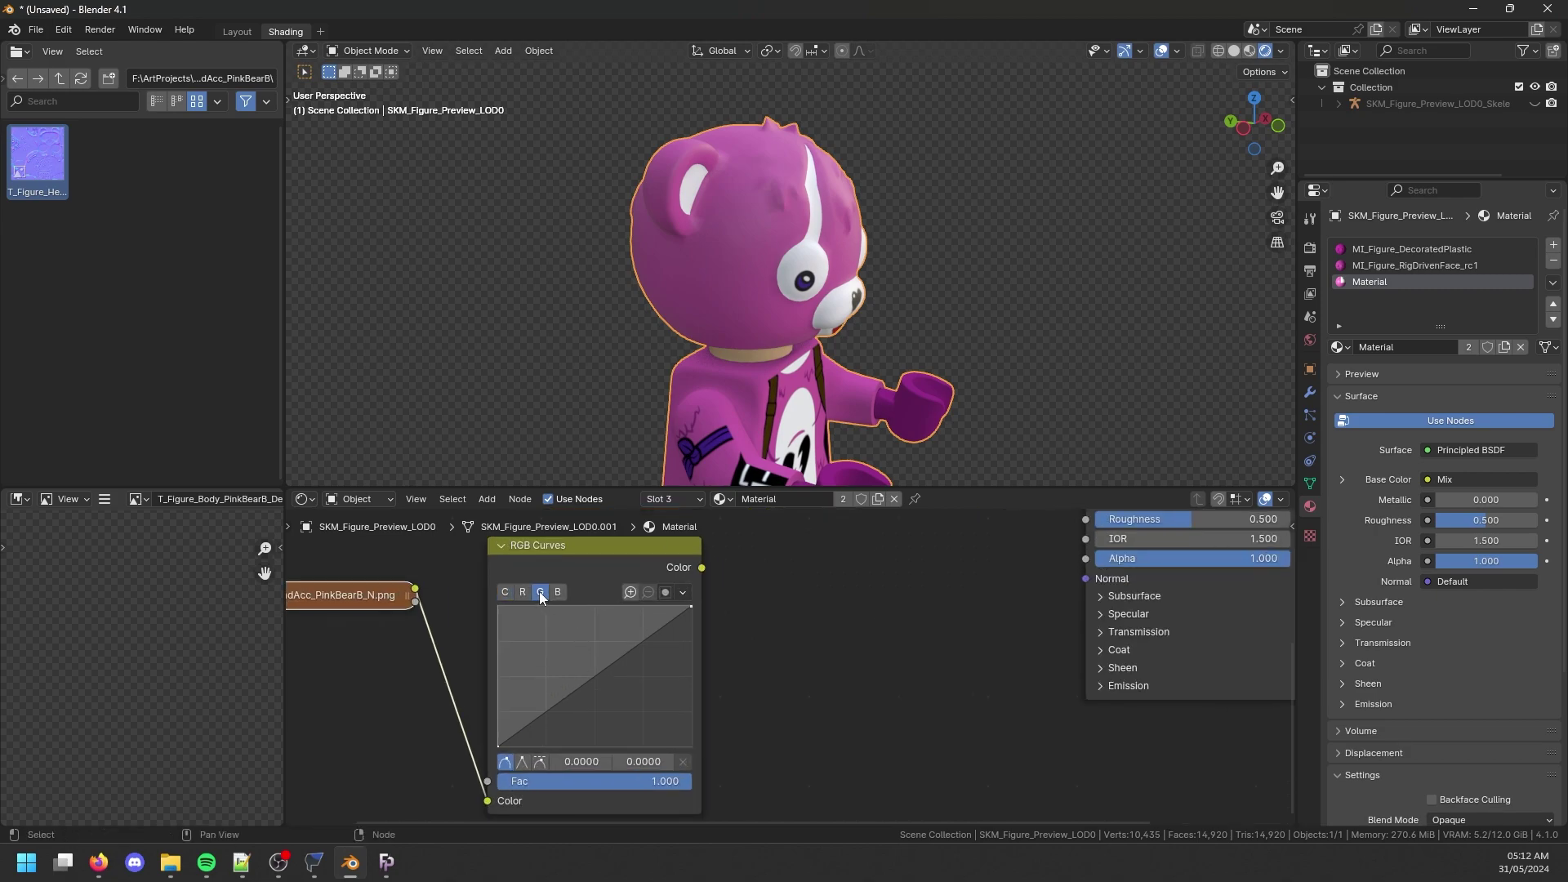
{"action": "scroll", "coordinate": [567, 672], "scroll_direction": "up", "scroll_amount": 1}
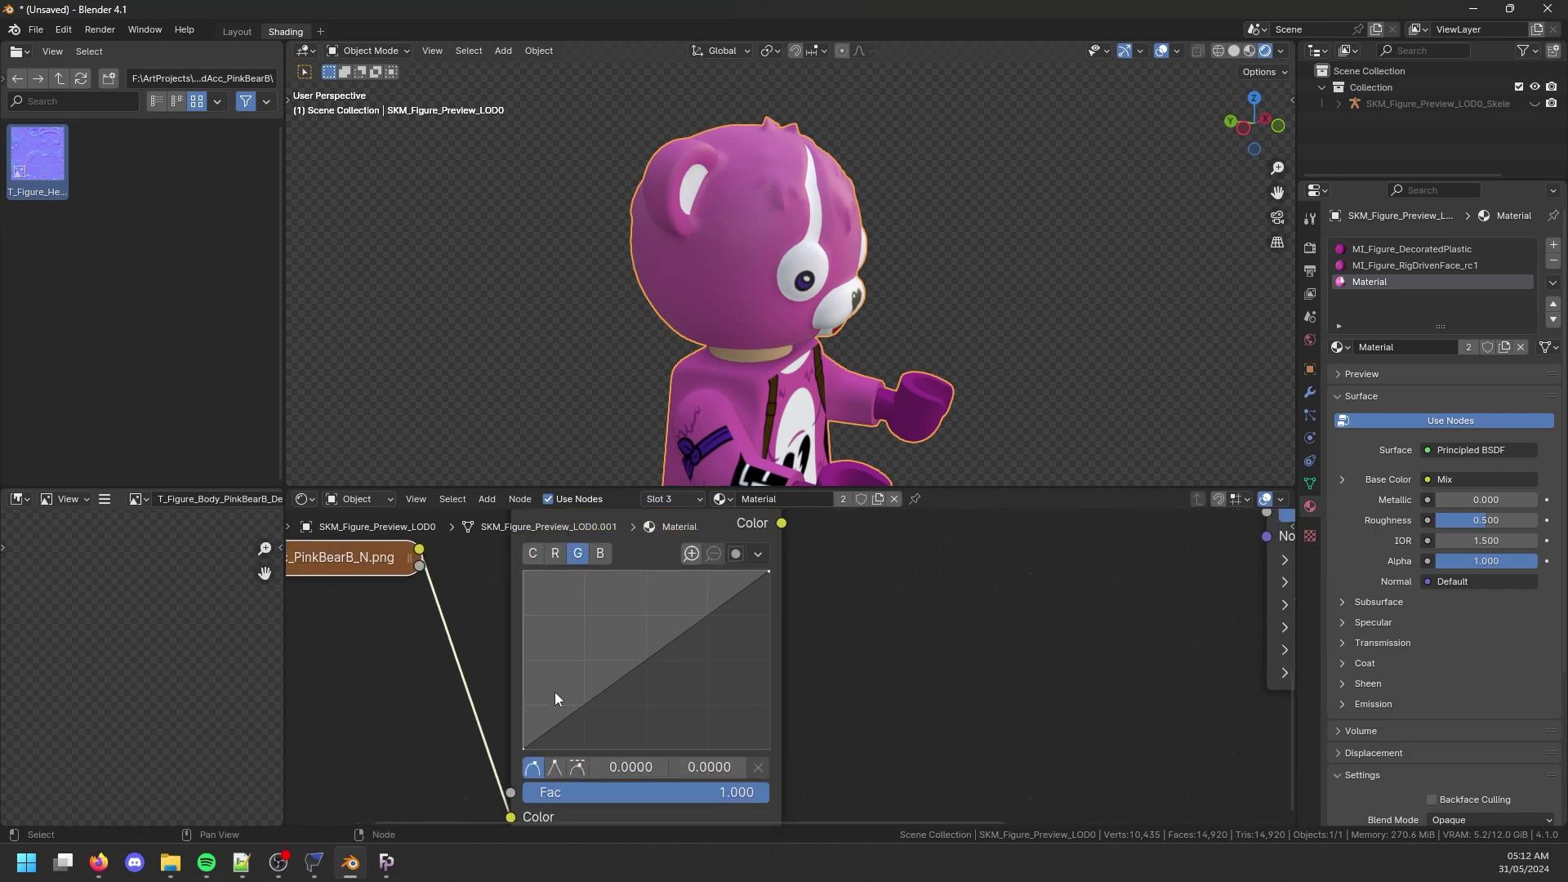
{"action": "left_click_drag", "start_coordinate": [526, 749], "coordinate": [523, 572]}
{"action": "left_click", "coordinate": [768, 572]}
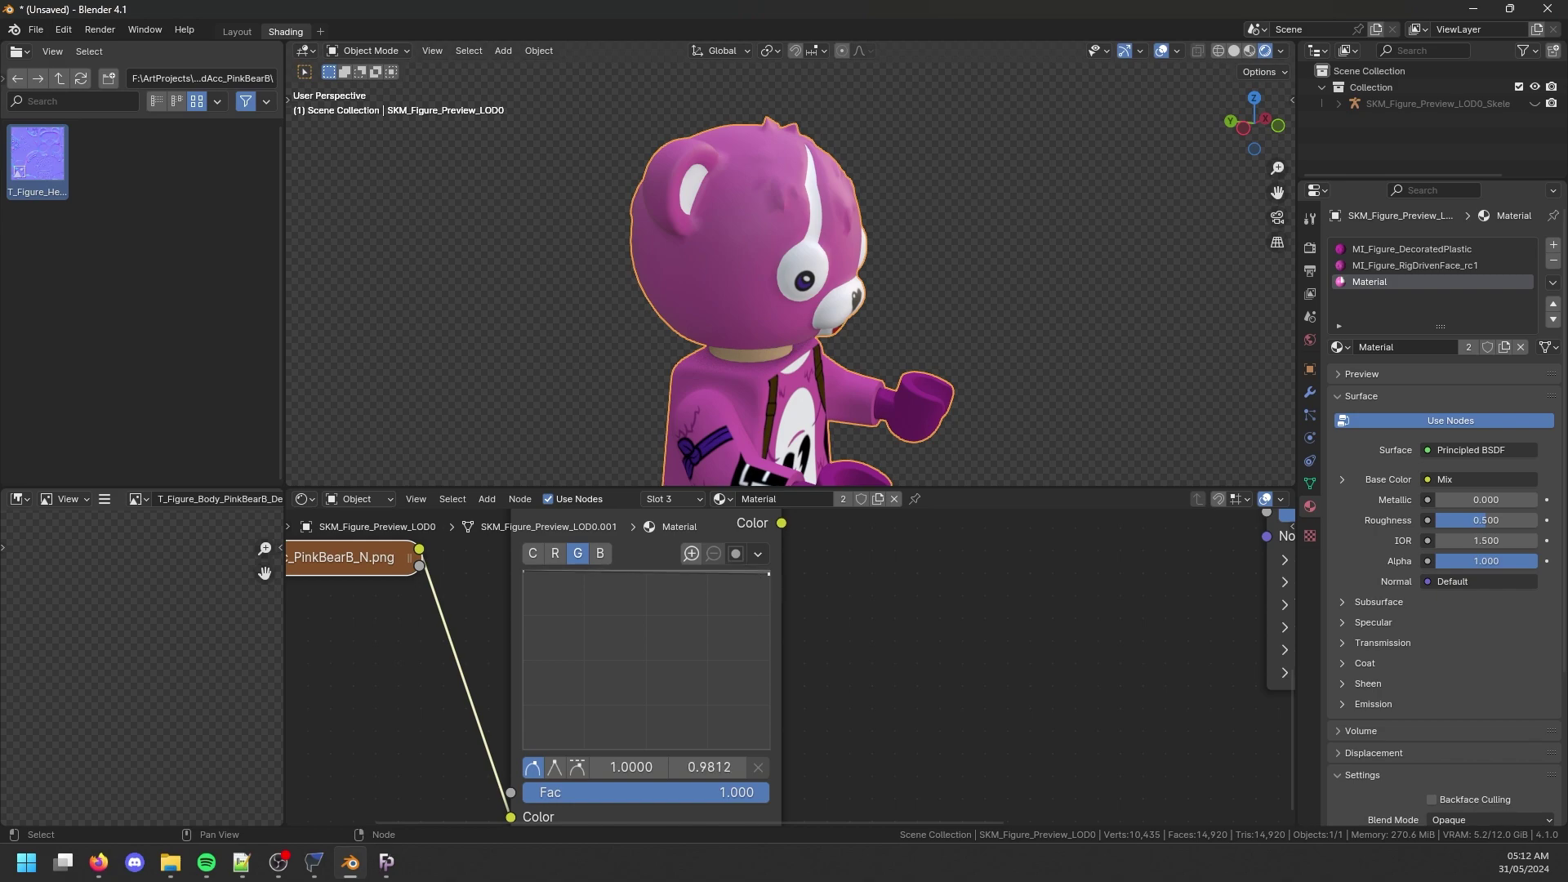
{"action": "left_click_drag", "start_coordinate": [768, 571], "coordinate": [769, 748]}
Add a Normal Map node between the RGB Curves color output and the Normal input of the head's Principled BSDF.
{"action": "scroll", "coordinate": [832, 623], "scroll_direction": "down", "scroll_amount": 2}
{"action": "key", "text": "shift+a"}
{"action": "type", "text": "nm"}
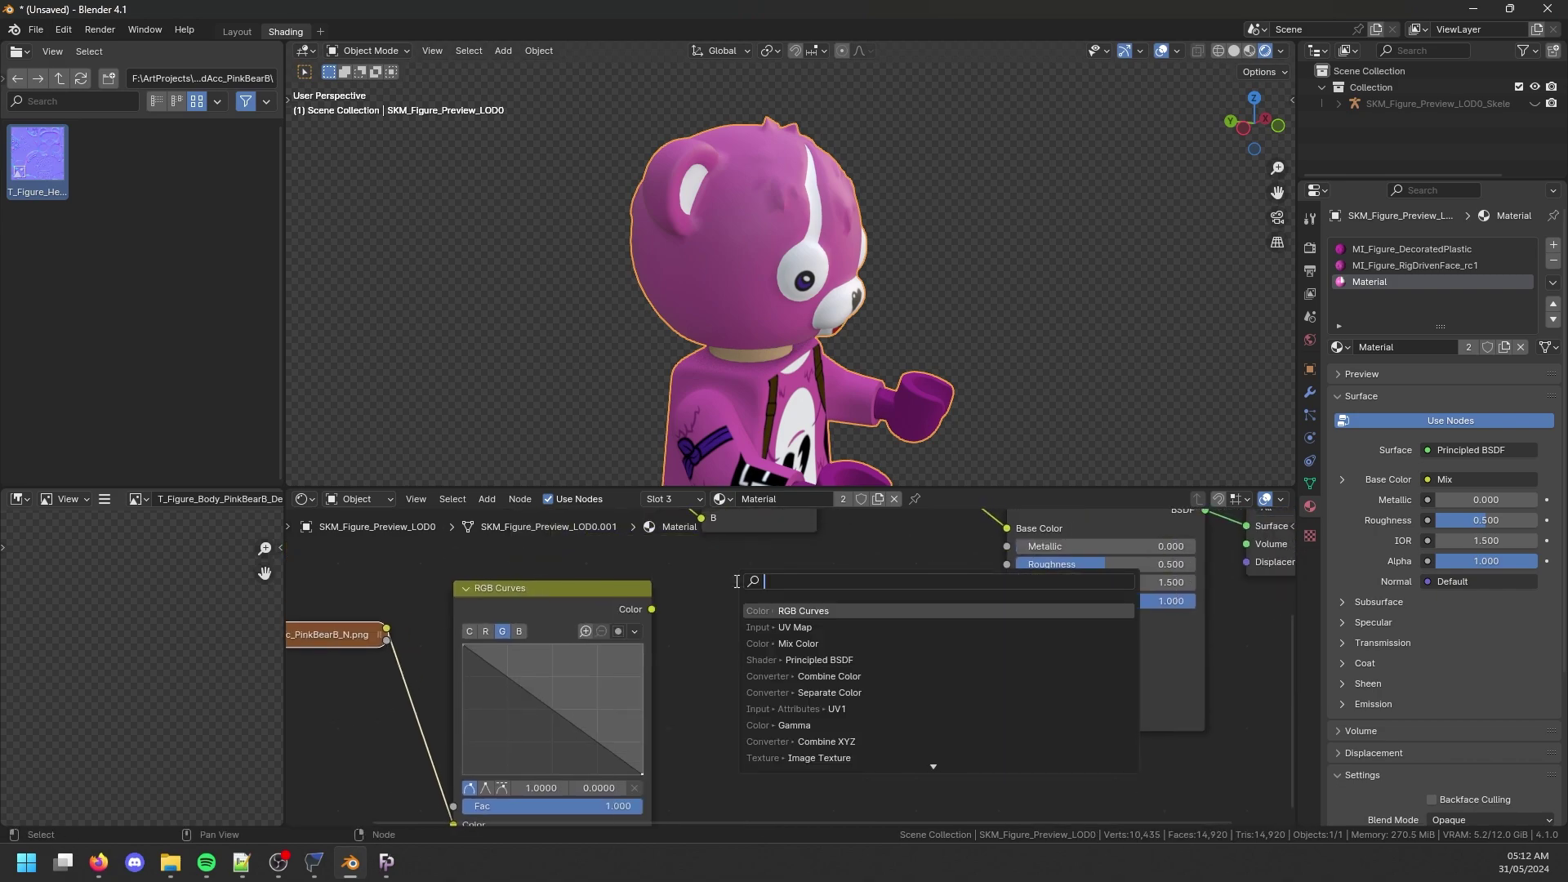
{"action": "key", "text": "Return"}
{"action": "left_click", "coordinate": [736, 583]}
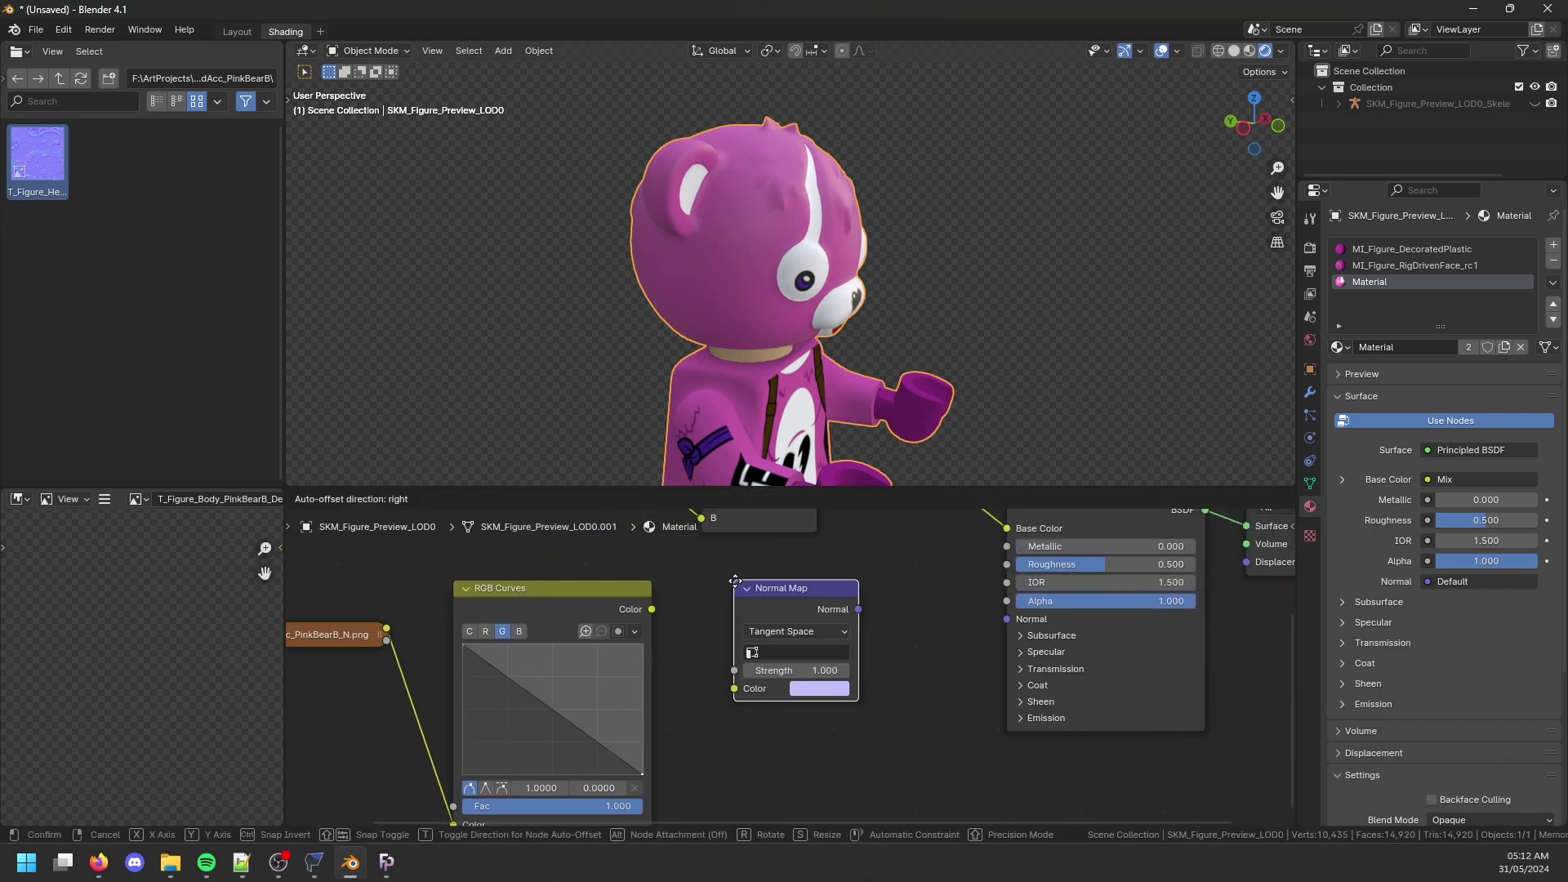
{"action": "left_click_drag", "start_coordinate": [651, 610], "coordinate": [734, 688]}
{"action": "left_click_drag", "start_coordinate": [858, 609], "coordinate": [1006, 619]}
Try a roughness of 0.3 on the head's Principled BSDF and settle on 0.4.
{"action": "middle_click_drag", "start_coordinate": [898, 329], "coordinate": [663, 343]}
{"action": "mouse_move", "coordinate": [1073, 569]}
{"action": "left_mouse_down"}
{"action": "mouse_move", "coordinate": [981, 568]}
{"action": "mouse_move", "coordinate": [1082, 564]}
{"action": "mouse_move", "coordinate": [1029, 564]}
{"action": "mouse_move", "coordinate": [1061, 564]}
{"action": "left_mouse_up"}
{"action": "middle_click_drag", "start_coordinate": [810, 314], "coordinate": [902, 305]}
{"action": "left_click", "coordinate": [1141, 563]}
{"action": "type", "text": ".3"}
{"action": "key", "text": "Return"}
{"action": "left_click", "coordinate": [1132, 559]}
{"action": "type", "text": ".4"}
{"action": "key", "text": "Return"}
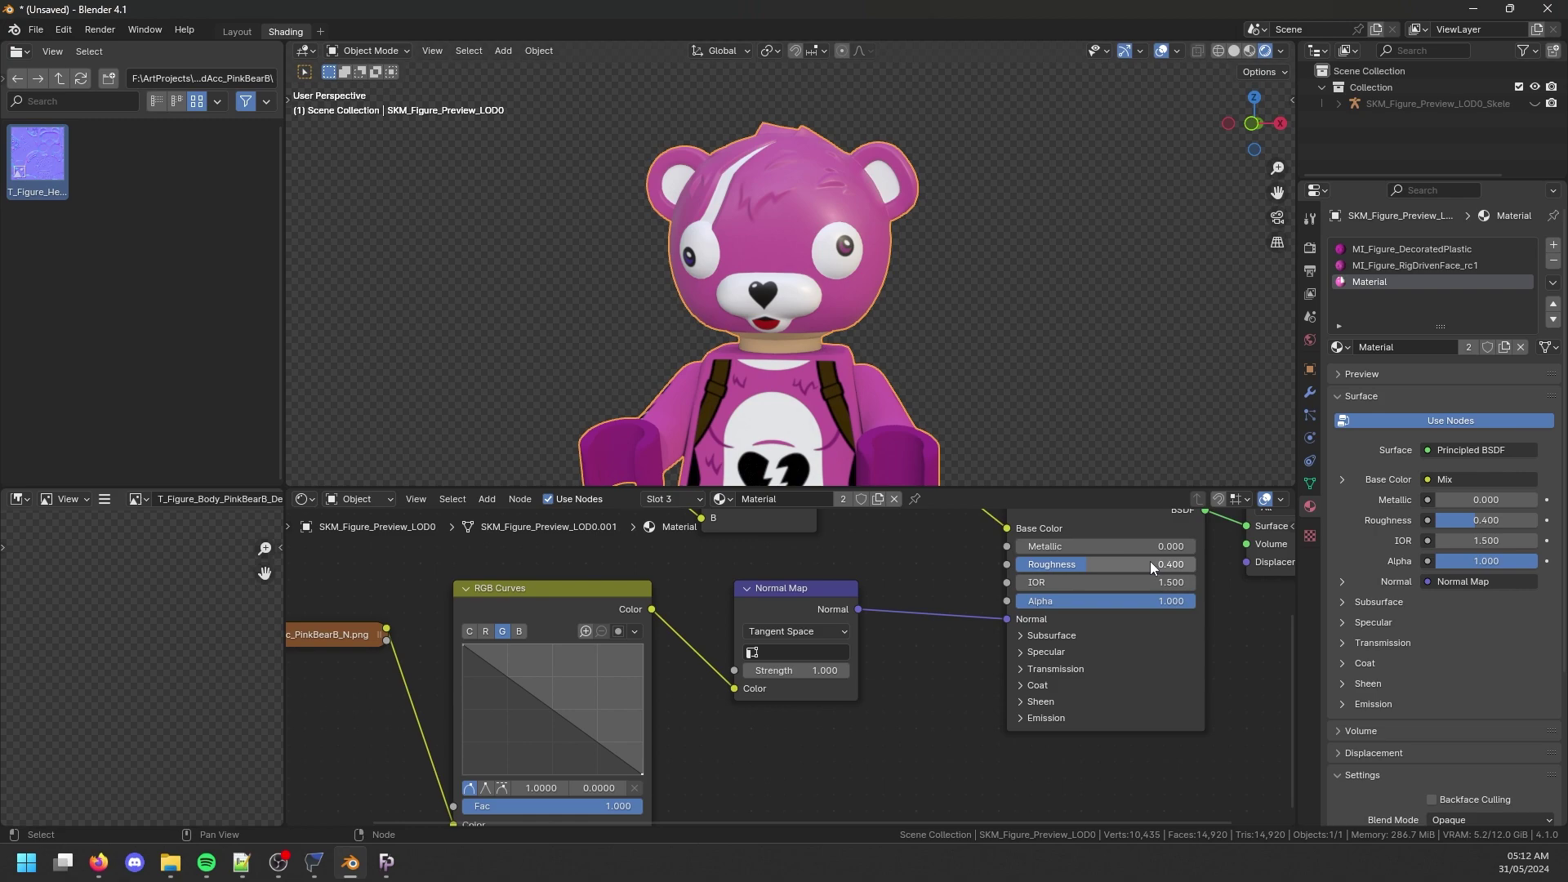
Set the Red value of the Combine Color node to 1 in the MI_Figure_DecoratedPlastic material.
{"action": "scroll", "coordinate": [972, 444], "scroll_direction": "down", "scroll_amount": 3}
{"action": "middle_click_drag", "start_coordinate": [971, 444], "coordinate": [801, 522]}
{"action": "scroll", "coordinate": [803, 656], "scroll_direction": "down", "scroll_amount": 2}
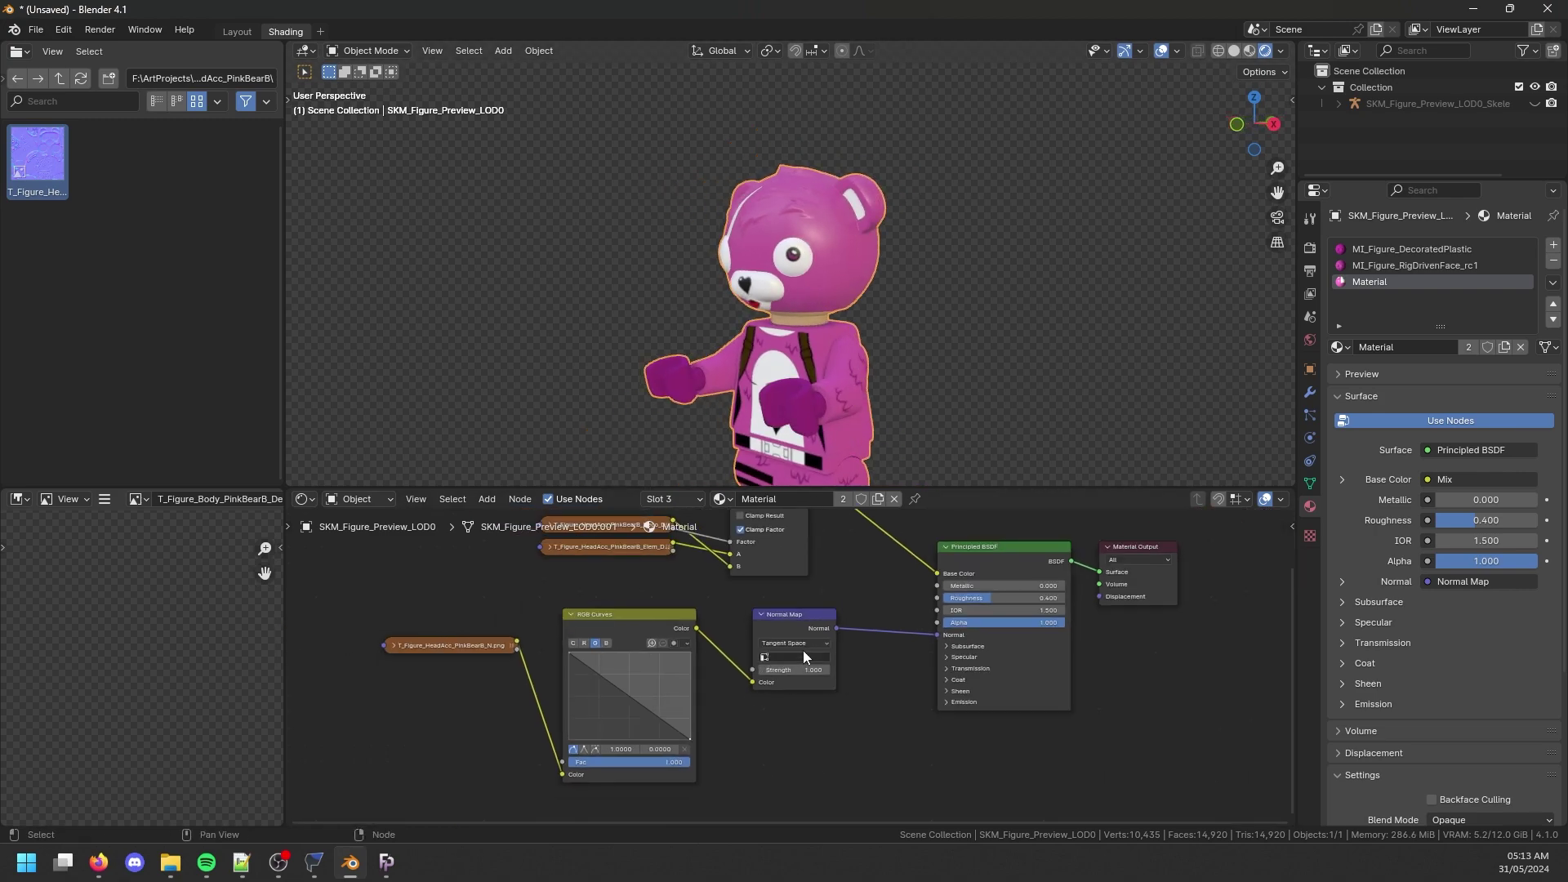
{"action": "left_click", "coordinate": [1412, 250]}
{"action": "middle_click_drag", "start_coordinate": [796, 654], "coordinate": [625, 592]}
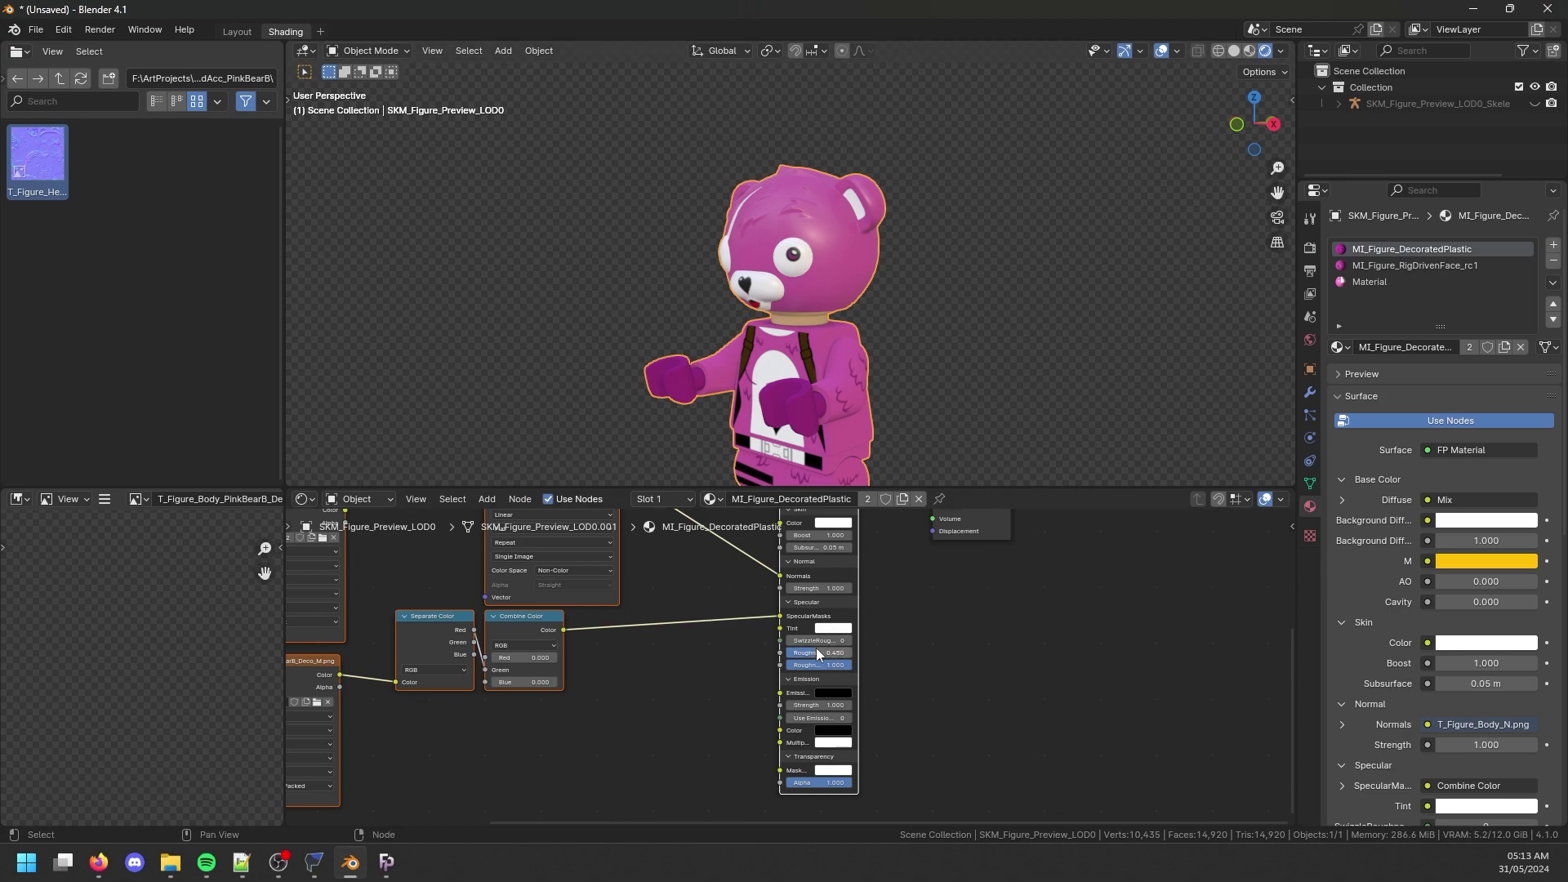
{"action": "scroll", "coordinate": [767, 663], "scroll_direction": "up", "scroll_amount": 2}
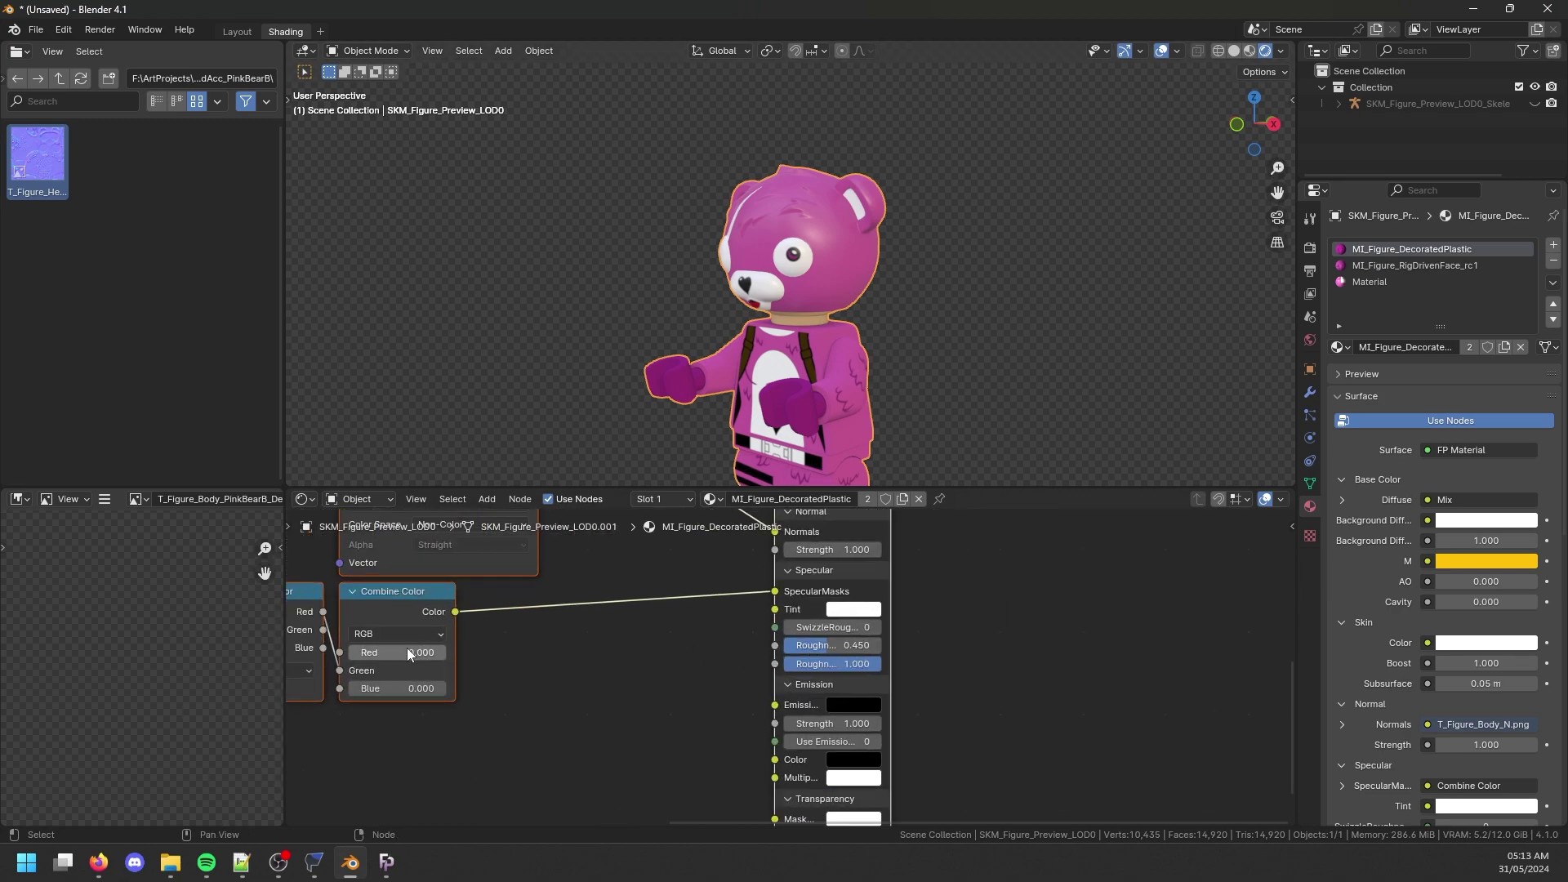
{"action": "left_click", "coordinate": [395, 652]}
{"action": "type", "text": "1"}
{"action": "key", "text": "Return"}
Examine the body's shine on the model and trace its Deco_M mask through the Separate Color and Combine Color nodes.
{"action": "scroll", "coordinate": [789, 322], "scroll_direction": "up", "scroll_amount": 4}
{"action": "middle_click_drag", "start_coordinate": [789, 321], "coordinate": [663, 354]}
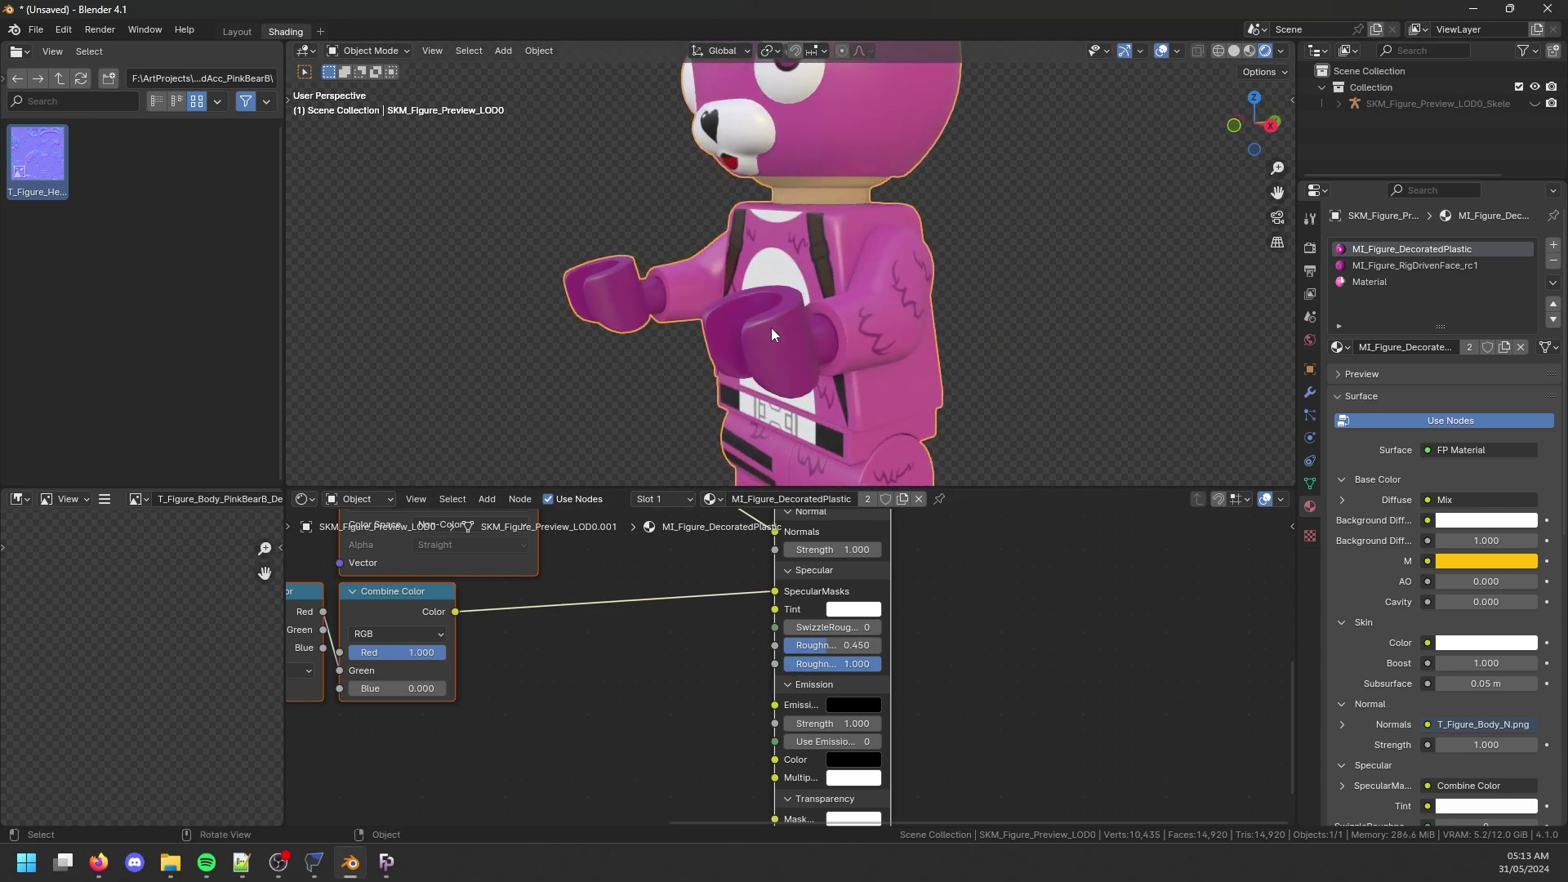
{"action": "middle_click_drag", "start_coordinate": [375, 672], "coordinate": [641, 690]}
{"action": "middle_click_drag", "start_coordinate": [928, 514], "coordinate": [674, 744]}
{"action": "scroll", "coordinate": [781, 735], "scroll_direction": "down", "scroll_amount": 6}
{"action": "scroll", "coordinate": [808, 615], "scroll_direction": "up", "scroll_amount": 3}
{"action": "middle_click_drag", "start_coordinate": [651, 651], "coordinate": [1107, 645]}
{"action": "mouse_move", "coordinate": [1065, 735]}
{"action": "left_mouse_down"}
{"action": "mouse_move", "coordinate": [903, 641]}
{"action": "mouse_move", "coordinate": [1056, 712]}
{"action": "left_mouse_up"}
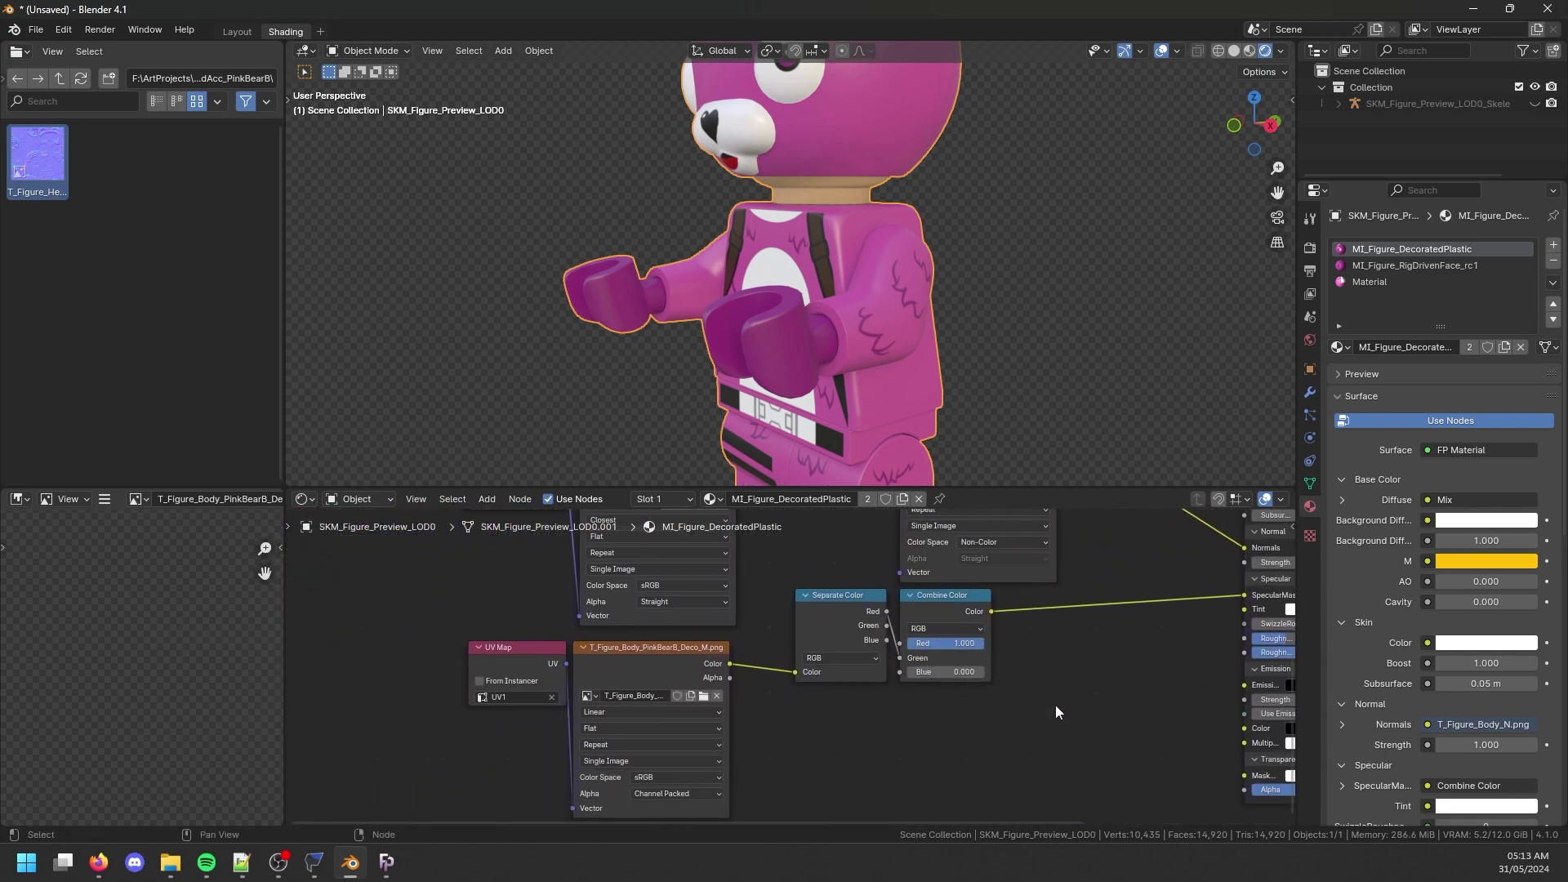
Try a green value of 1 for the SpecularMasks color of MI_Figure_RigDrivenFace_rc1, and cancel saving the file.
{"action": "left_click", "coordinate": [1413, 265]}
{"action": "middle_click_drag", "start_coordinate": [935, 623], "coordinate": [462, 686]}
{"action": "left_click", "coordinate": [939, 686]}
{"action": "left_click", "coordinate": [954, 598]}
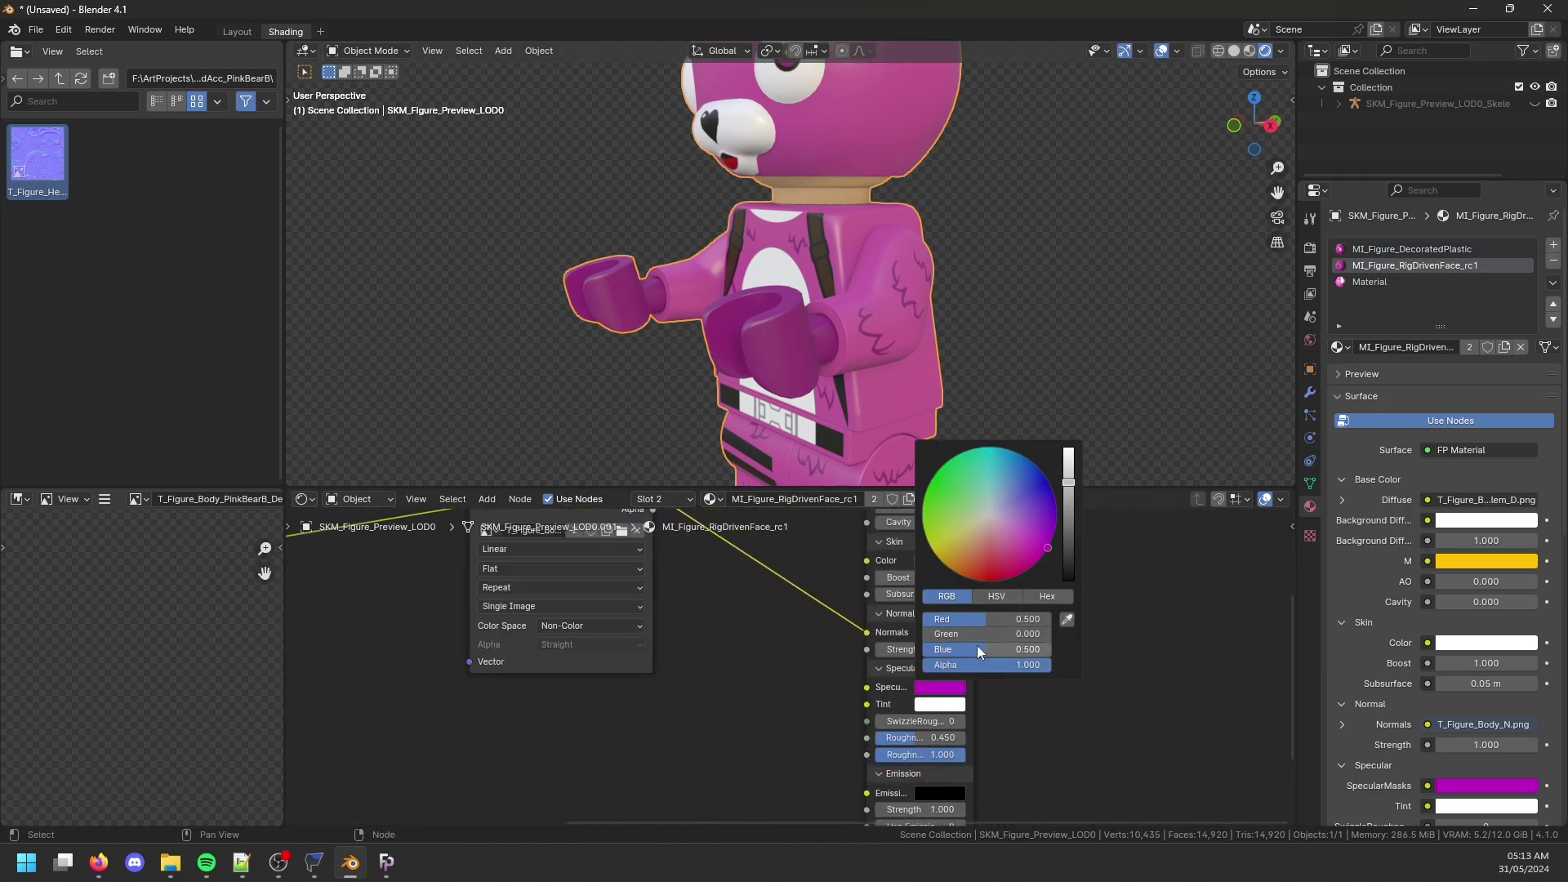
{"action": "left_click_drag", "start_coordinate": [972, 637], "coordinate": [1041, 638]}
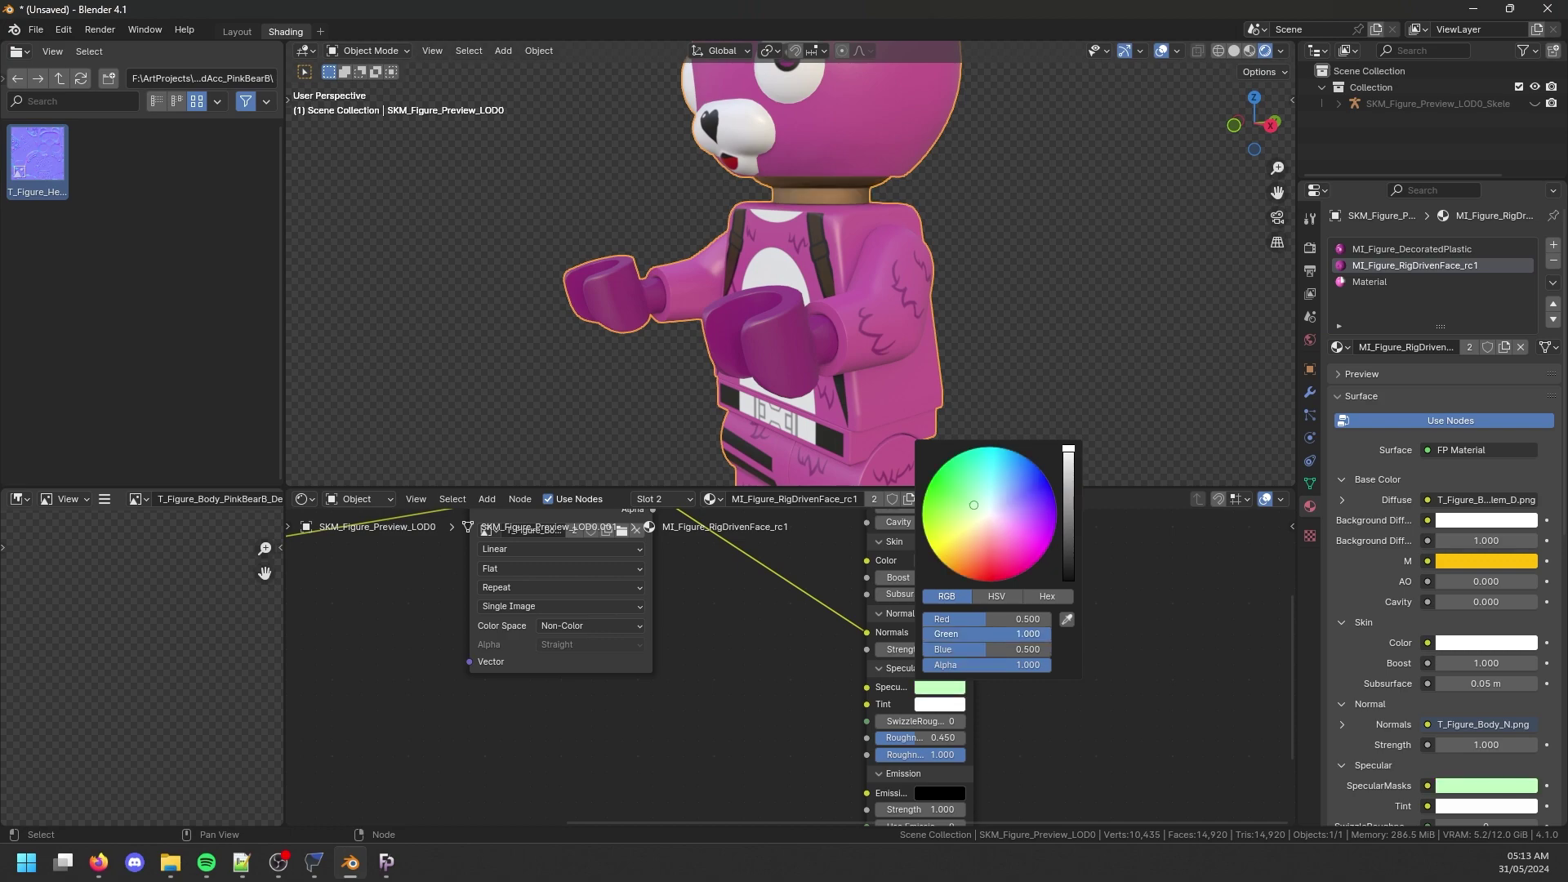
{"action": "key", "text": "Escape"}
{"action": "scroll", "coordinate": [763, 234], "scroll_direction": "down", "scroll_amount": 5}
{"action": "key", "text": "ctrl+s"}
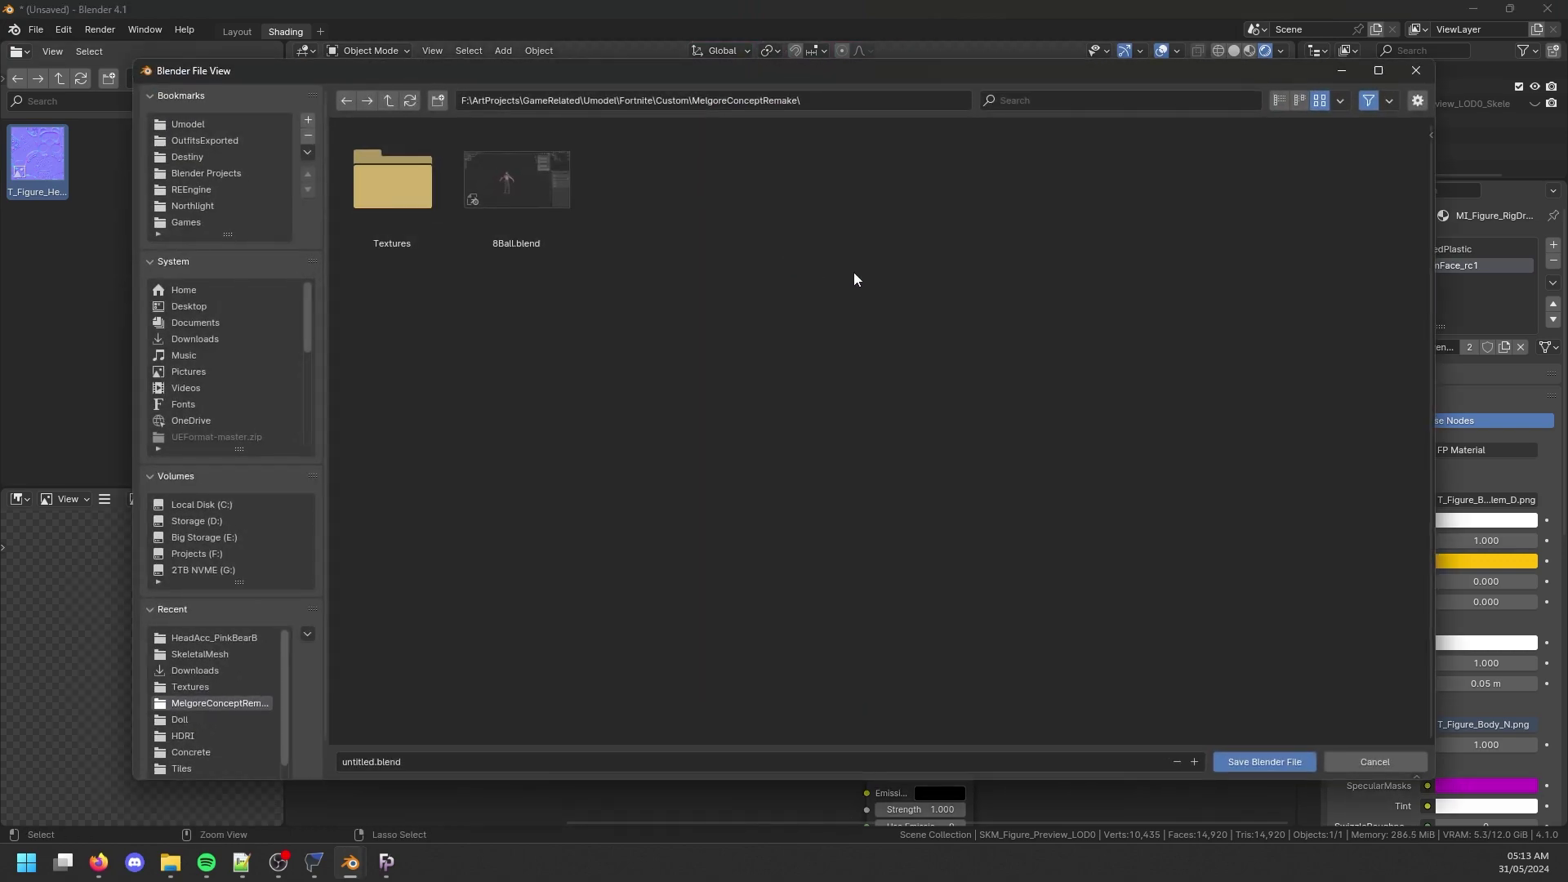
{"action": "left_click", "coordinate": [1404, 761]}
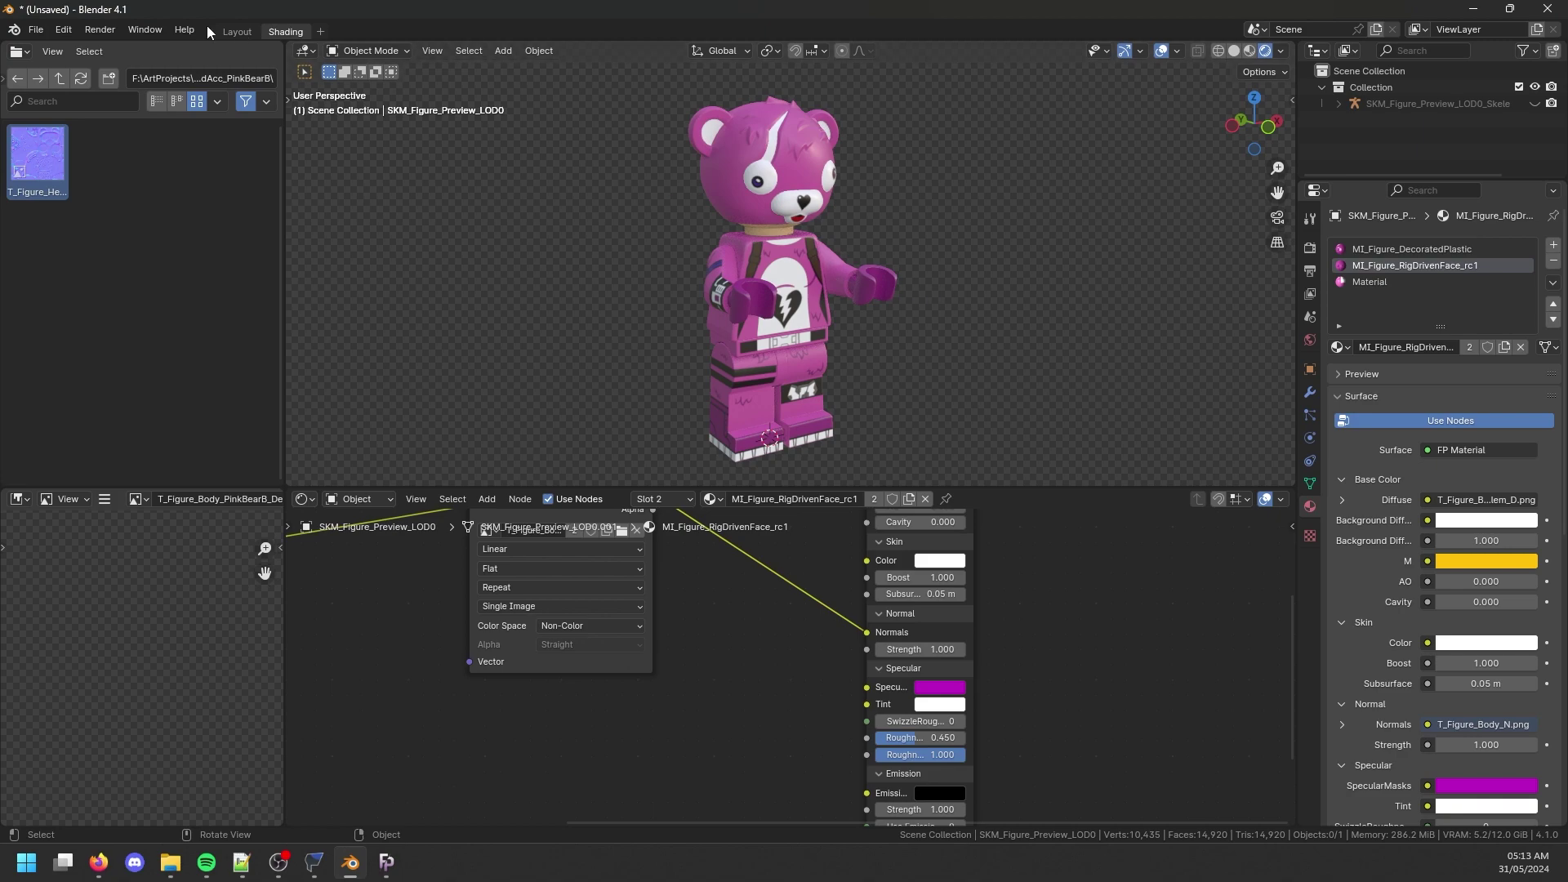
Show the finished bear figure in the Layout workspace with Material Preview shading, viewed from the front at an angle.
{"action": "left_click", "coordinate": [236, 31]}
{"action": "left_click", "coordinate": [1242, 51]}
{"action": "middle_click_drag", "start_coordinate": [1055, 108], "coordinate": [835, 224]}
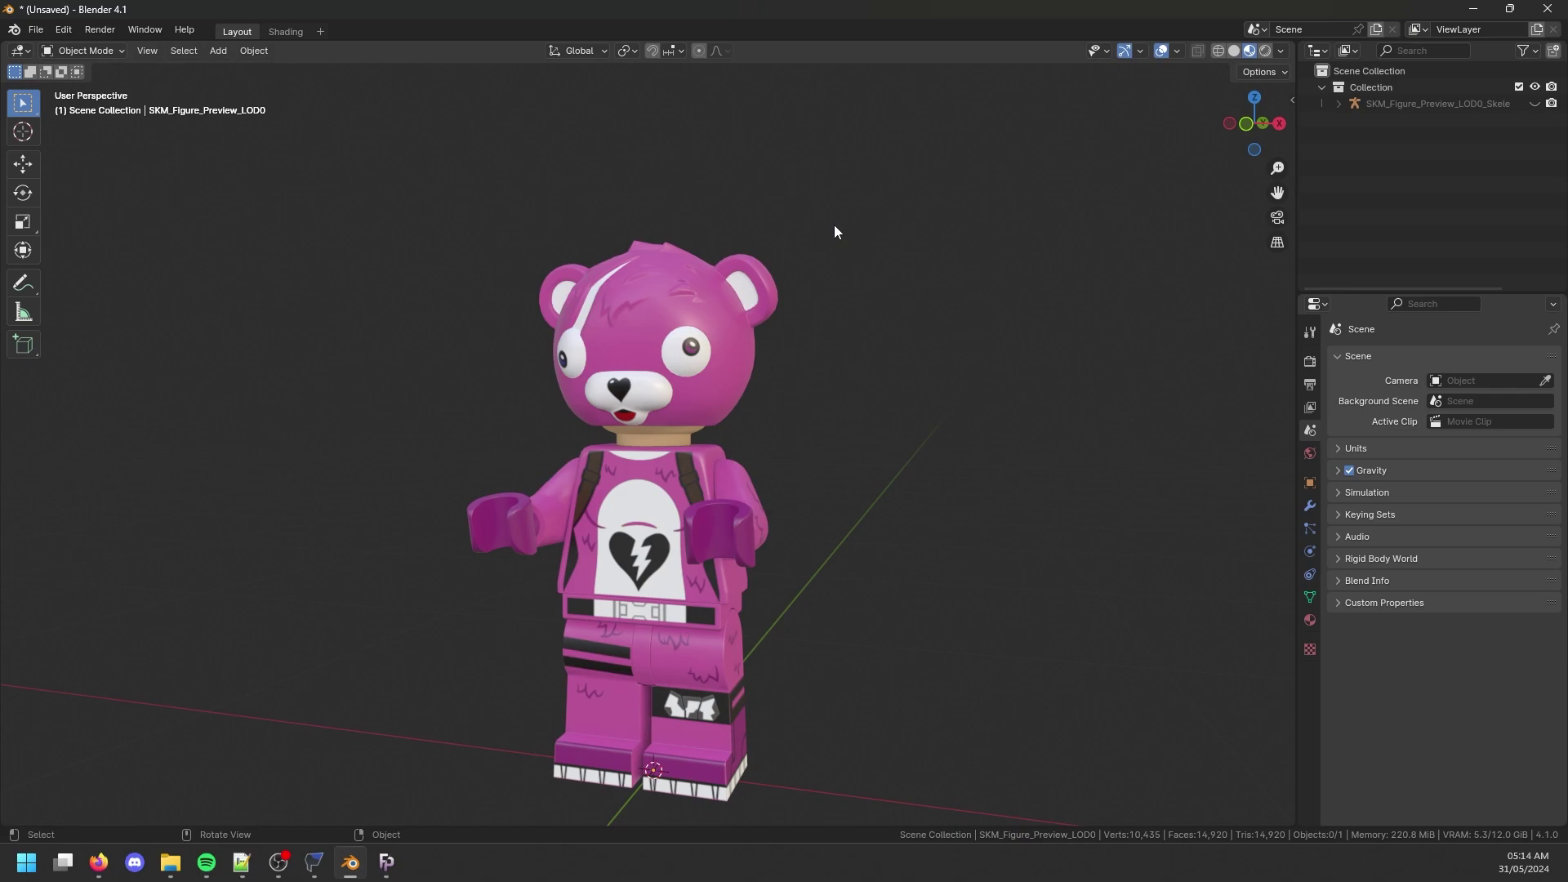
{"action": "middle_click_drag", "start_coordinate": [655, 413], "coordinate": [765, 439]}
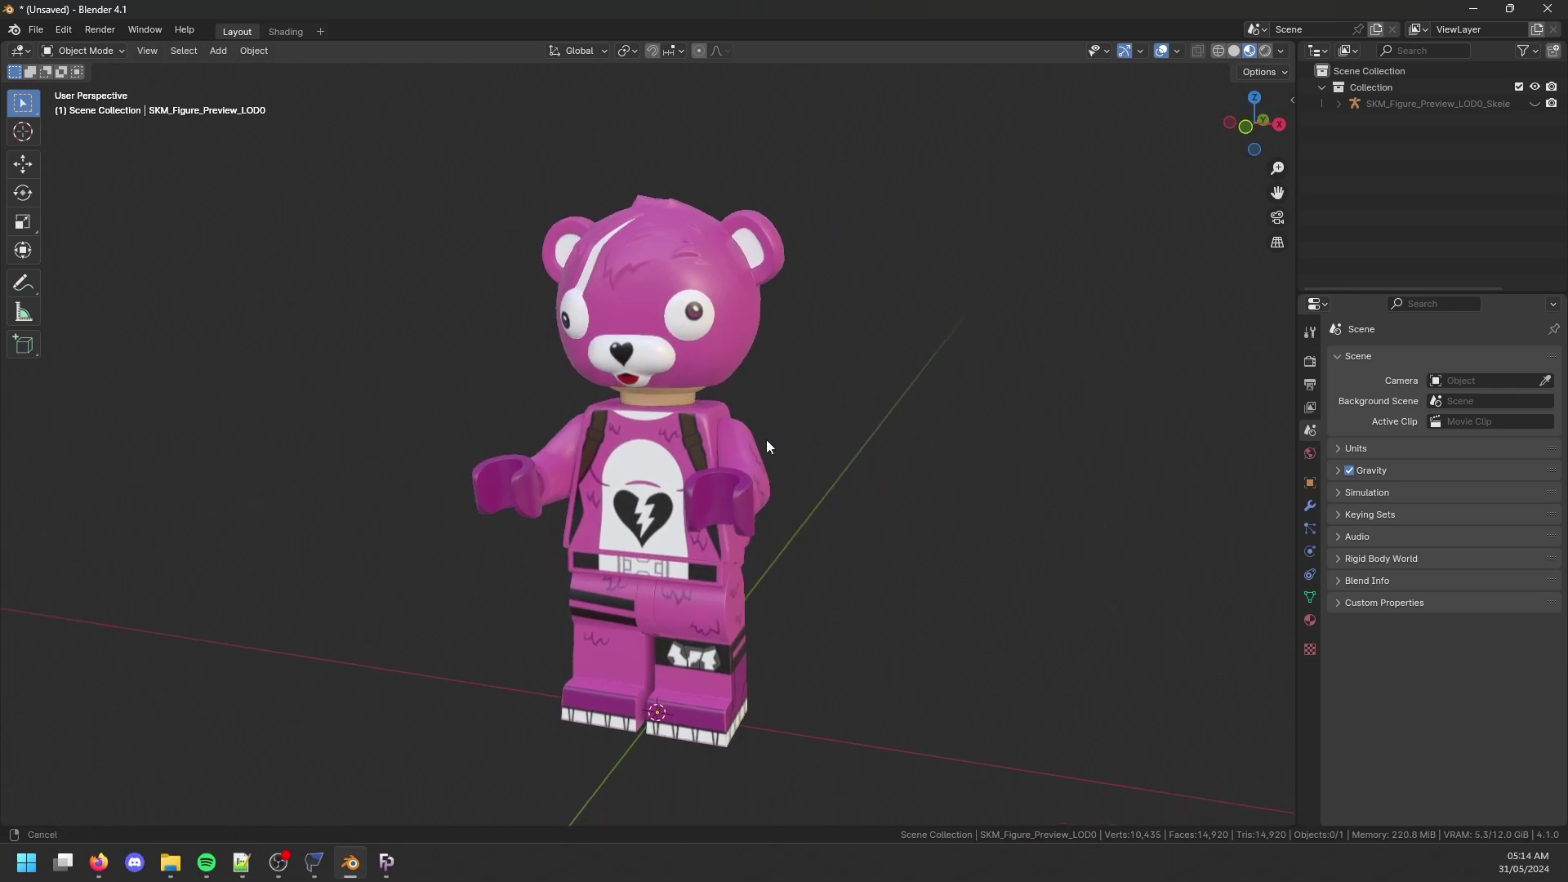
{"action": "key", "text": "alt+Tab"}
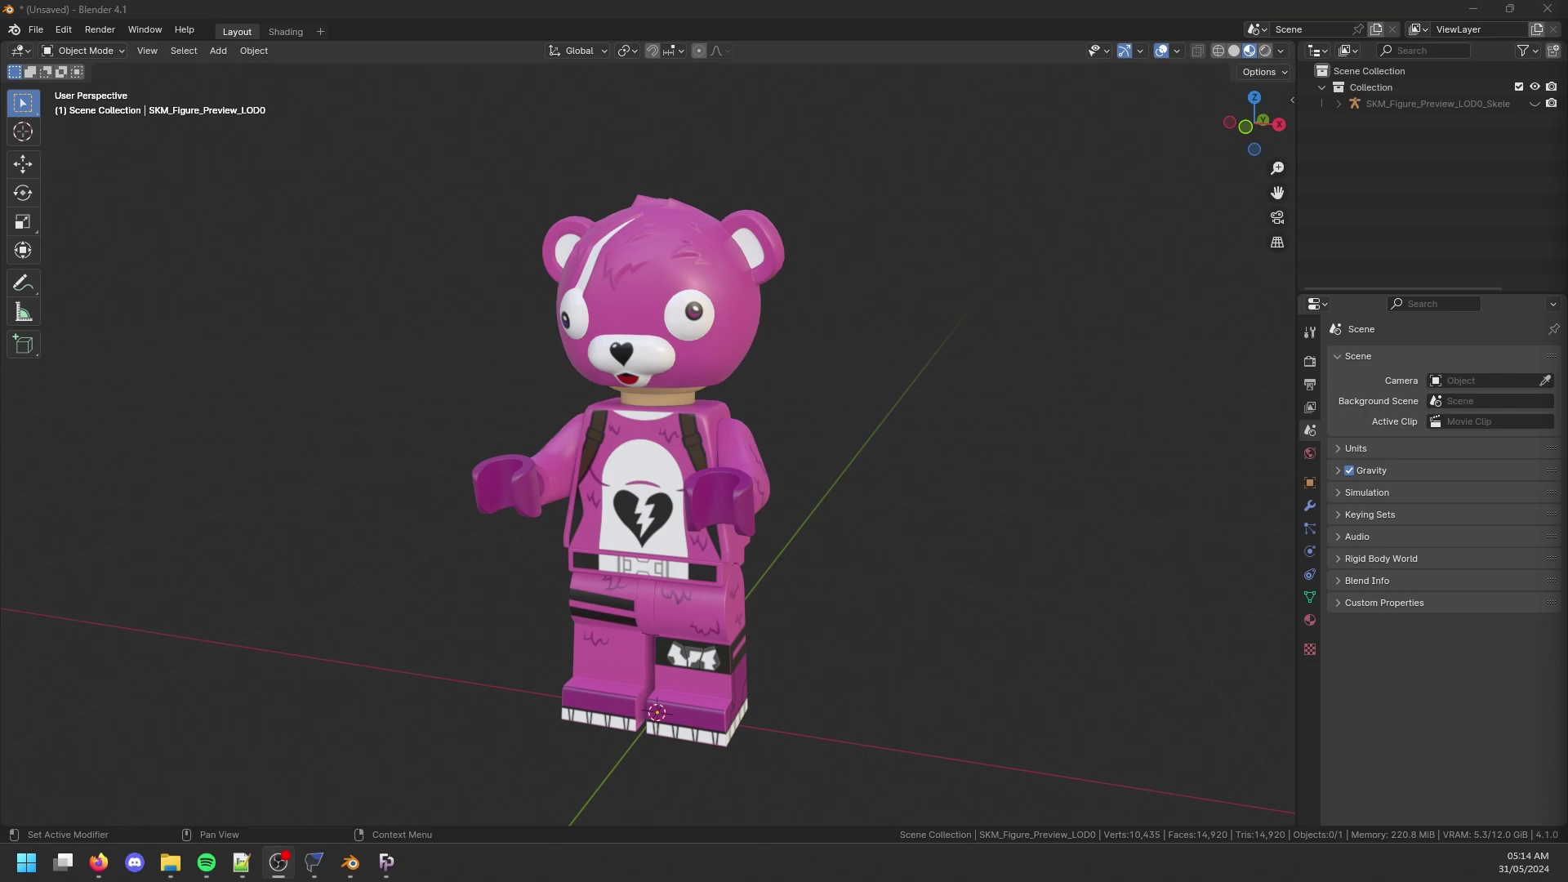
{"action": "key", "text": "shift"}
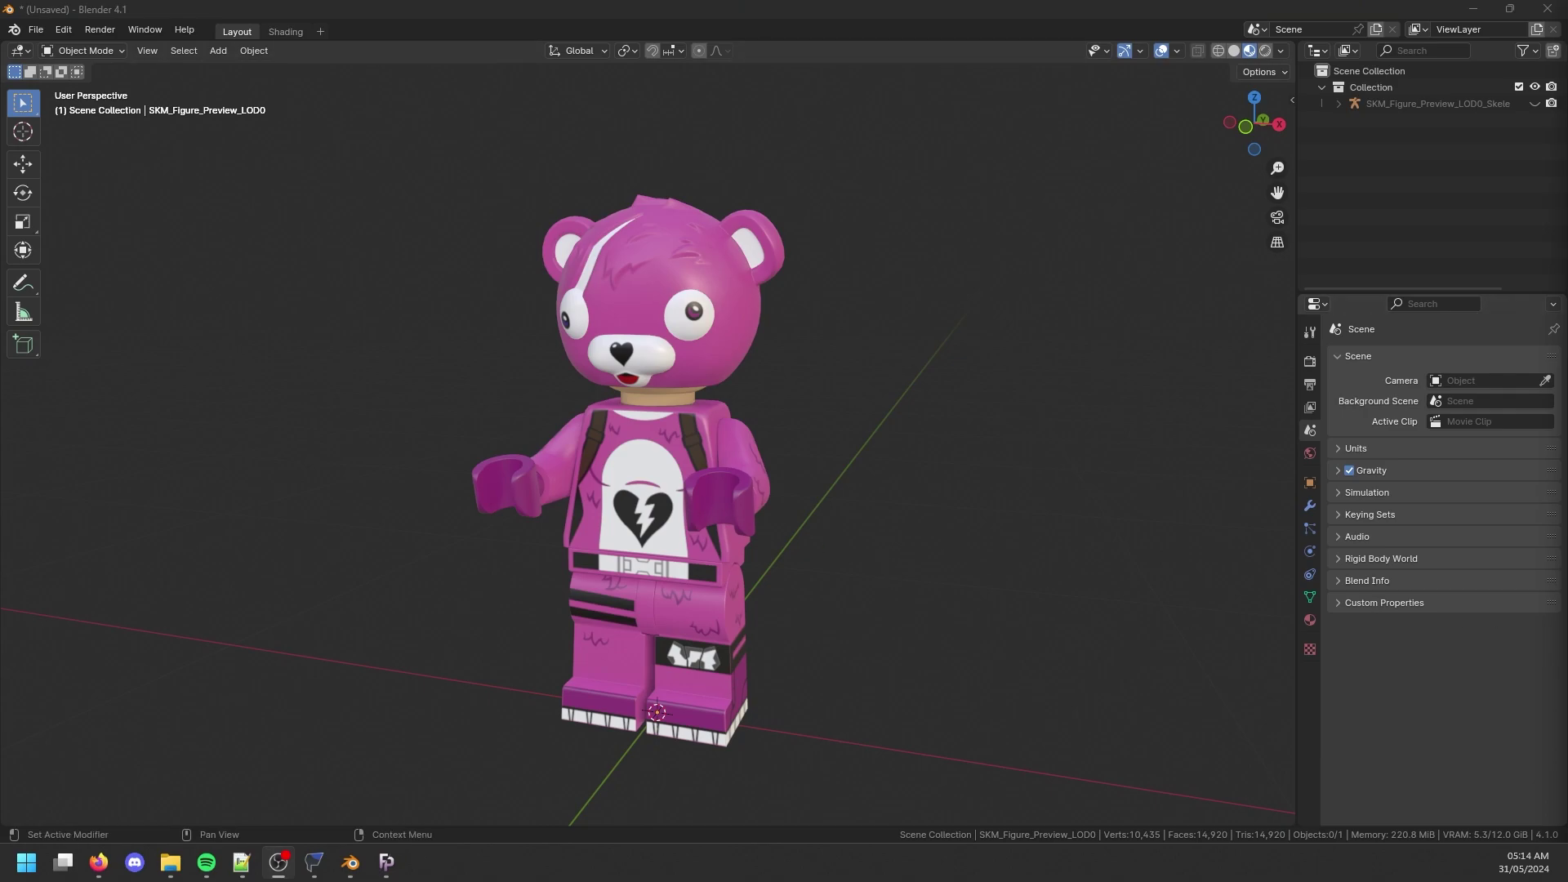